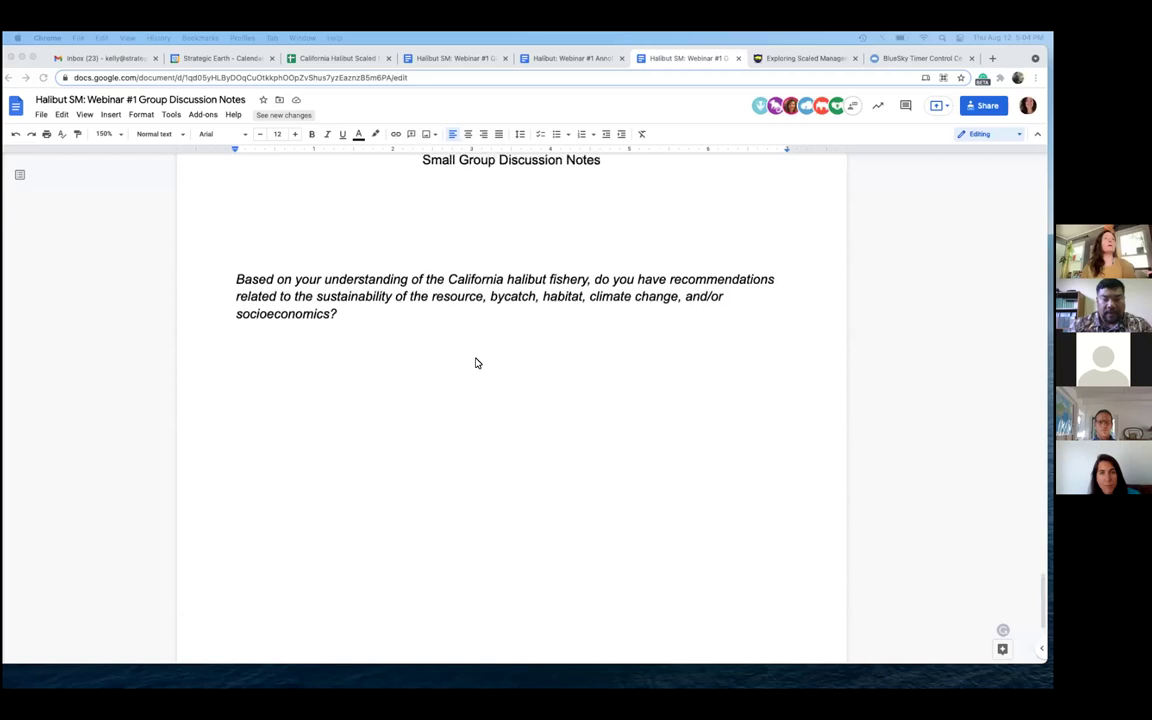
Scroll the Zoom view to bring up the shared Google Doc of discussion notes
scroll(476, 363, up, 5)
scroll(476, 363, up, 3)
scroll(476, 363, down, 4)
scroll(450, 362, up, 6)
Bold the question about how California halibut contributes to personal livelihood
triple_click(218, 383)
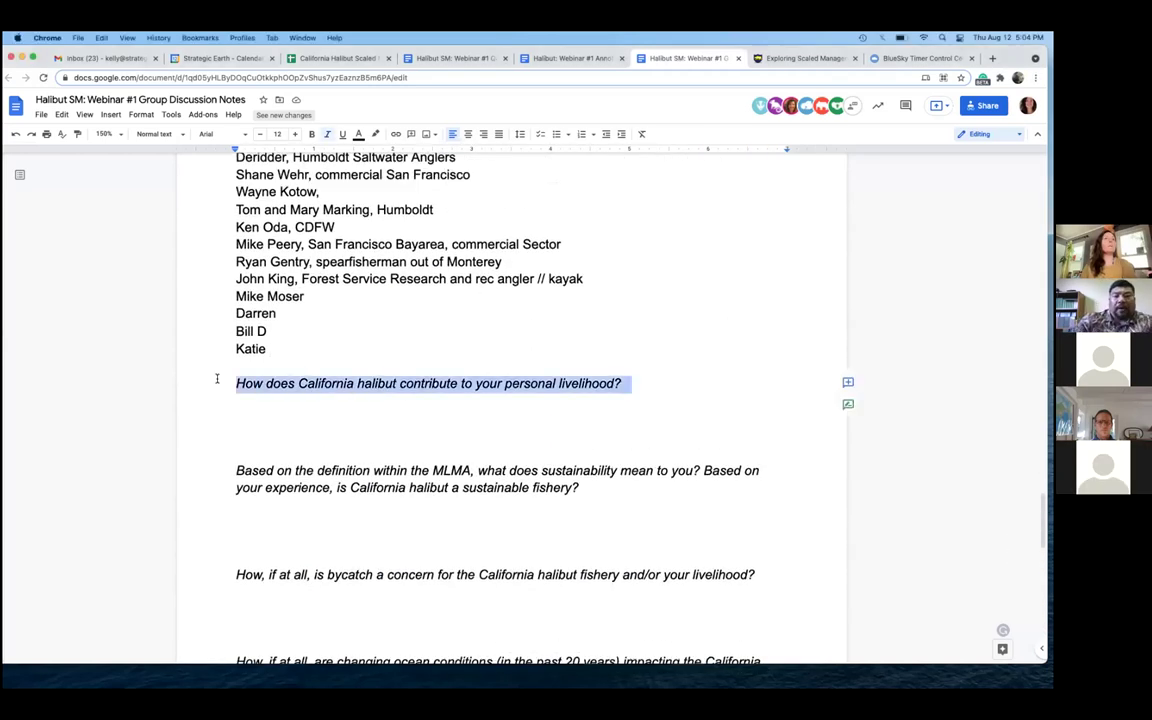
key(ctrl+b)
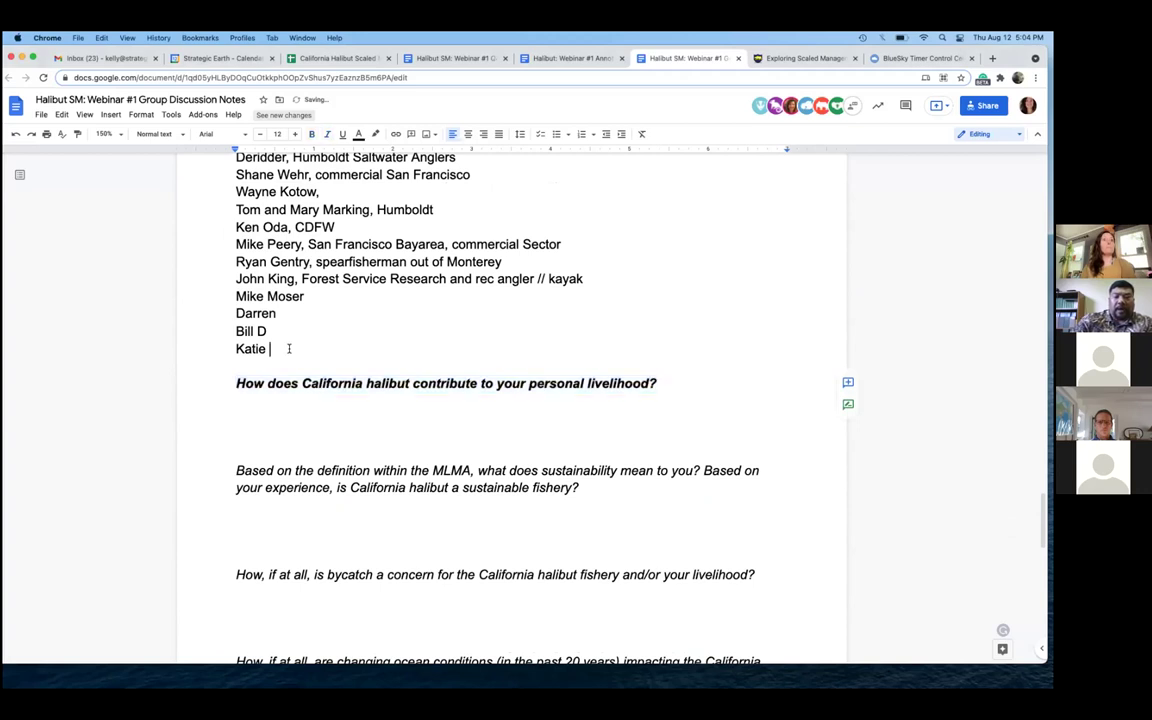
click(323, 399)
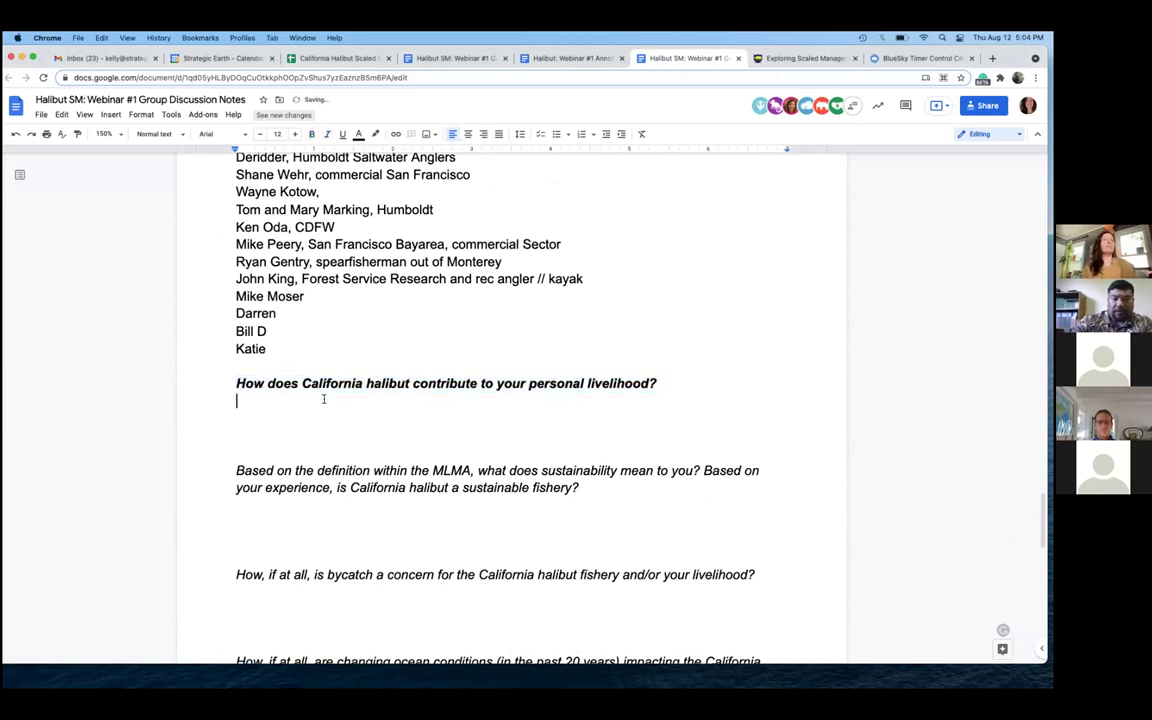
Keep the page zoom at 150% and return to the empty line below the question
scroll(323, 399, down, 1)
click(104, 133)
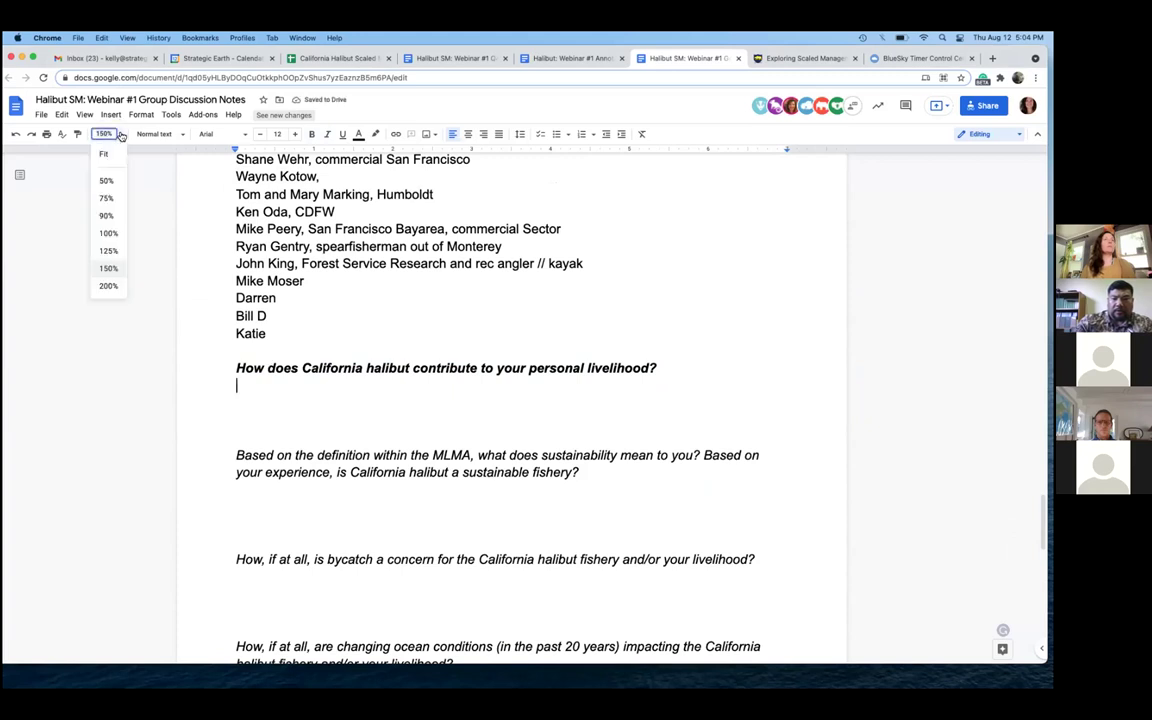
click(108, 268)
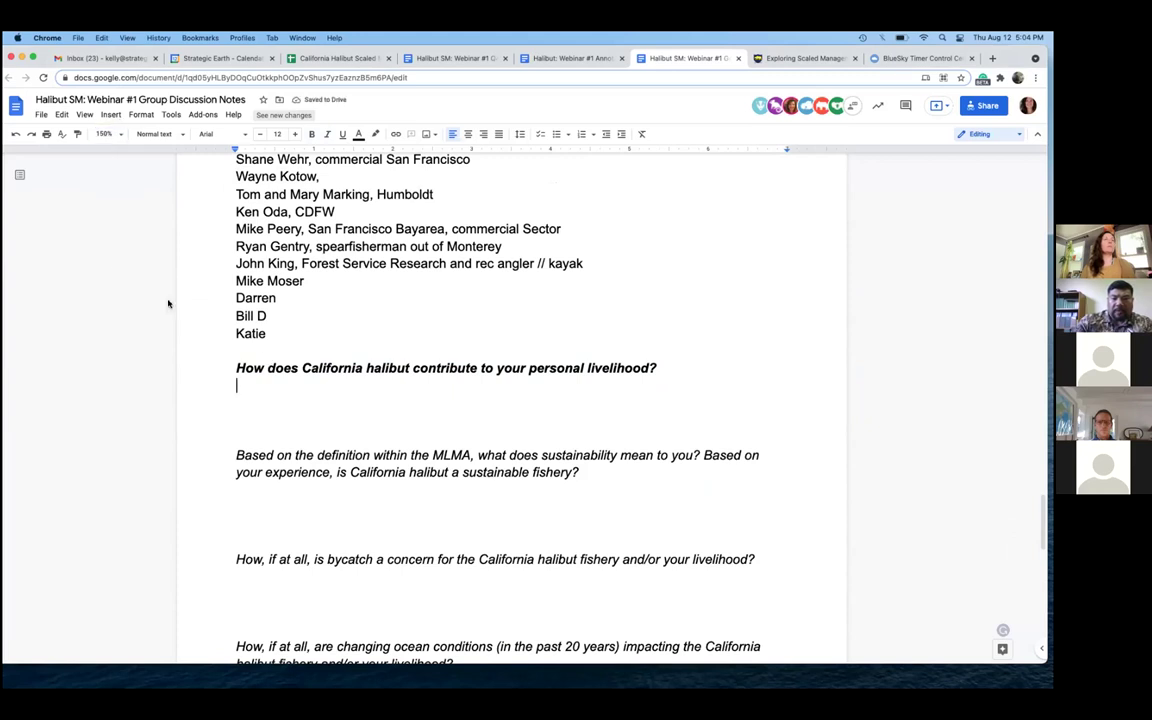
click(386, 388)
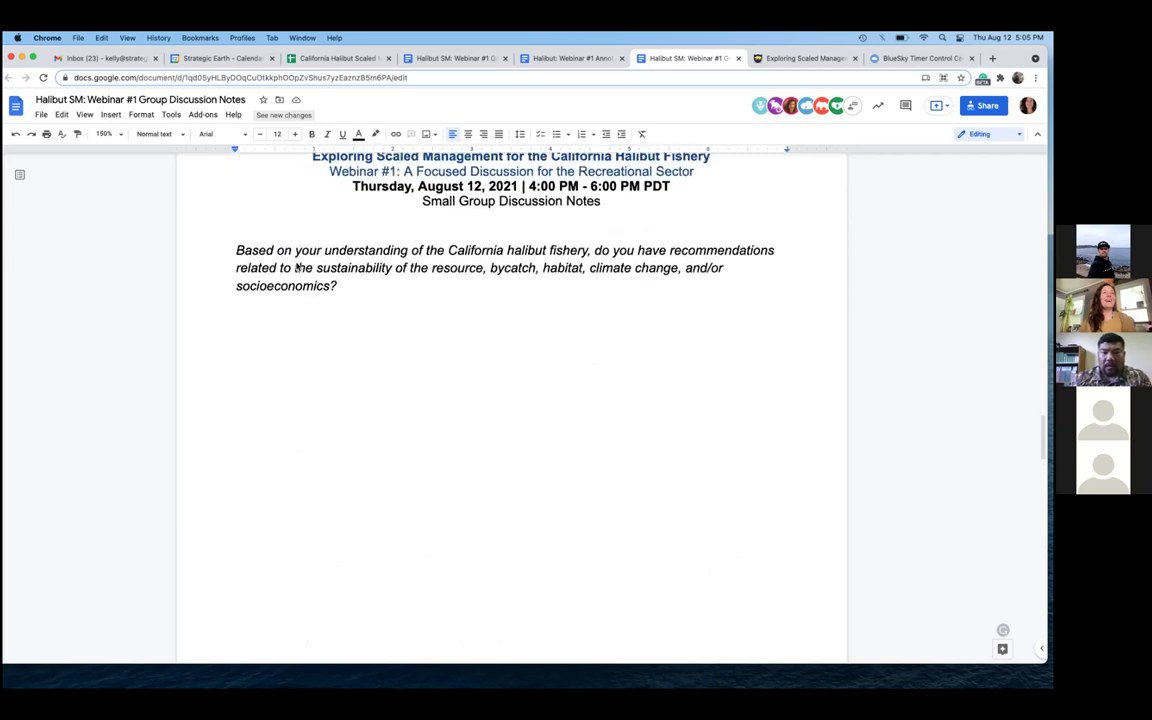
Answer 'Primary fish in Humboldt Bay, every year // mainstay, particularly for the small boat angler'
scroll(296, 266, up, 5)
scroll(296, 266, up, 5)
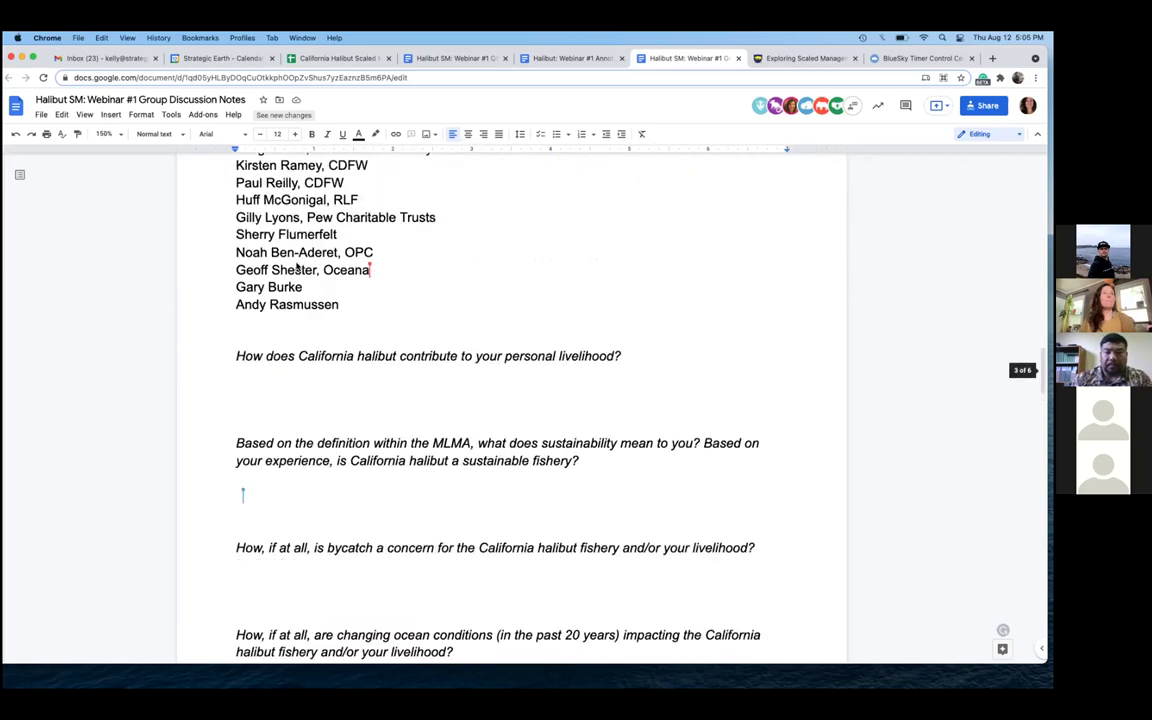
click(249, 380)
text(Primary fish)
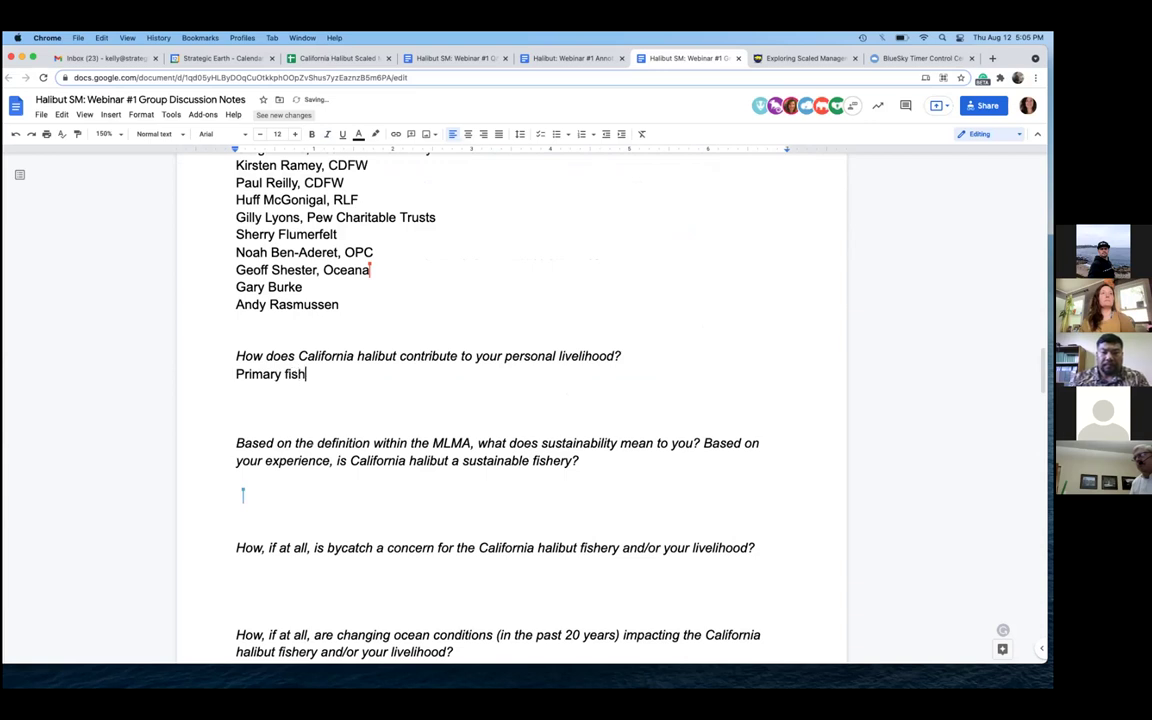
text( in Humboldt)
text( p)
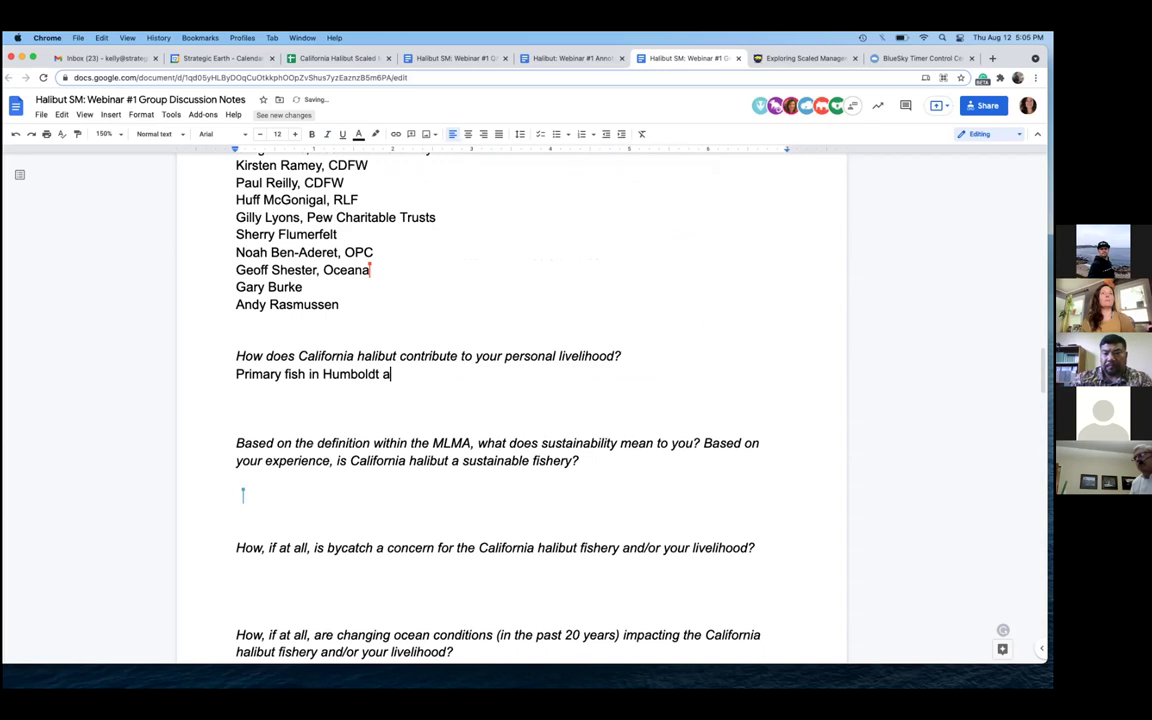
key(BackSpace)
text(Bay)
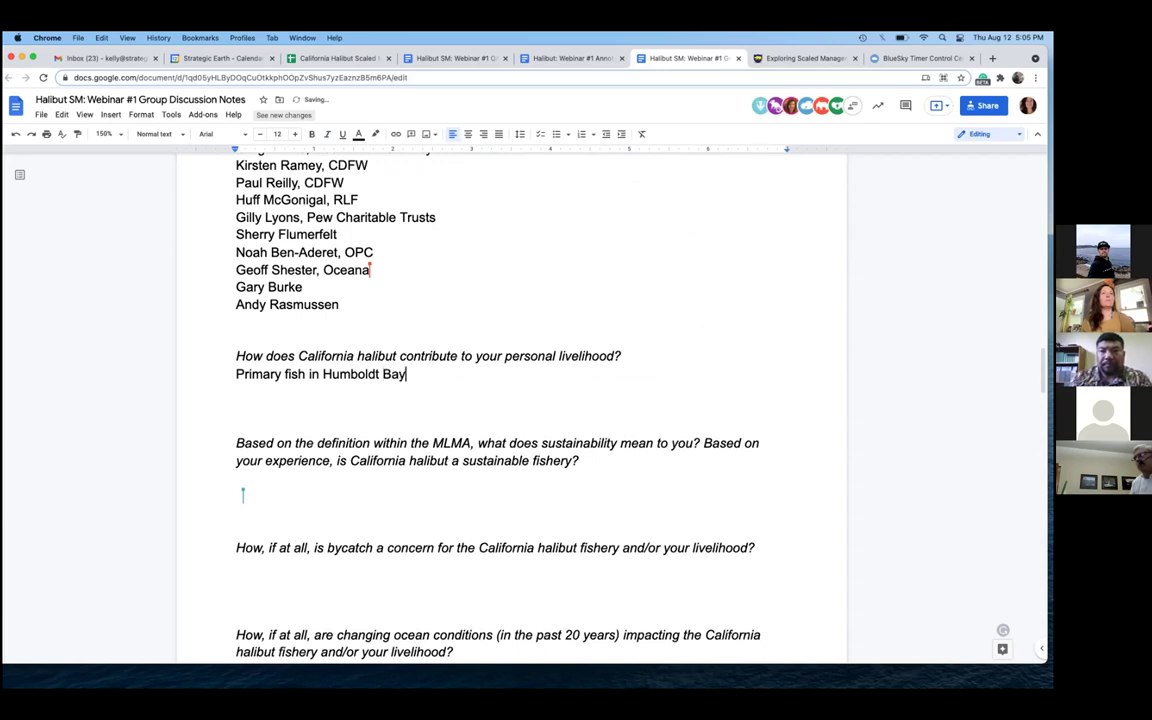
text(, every year )
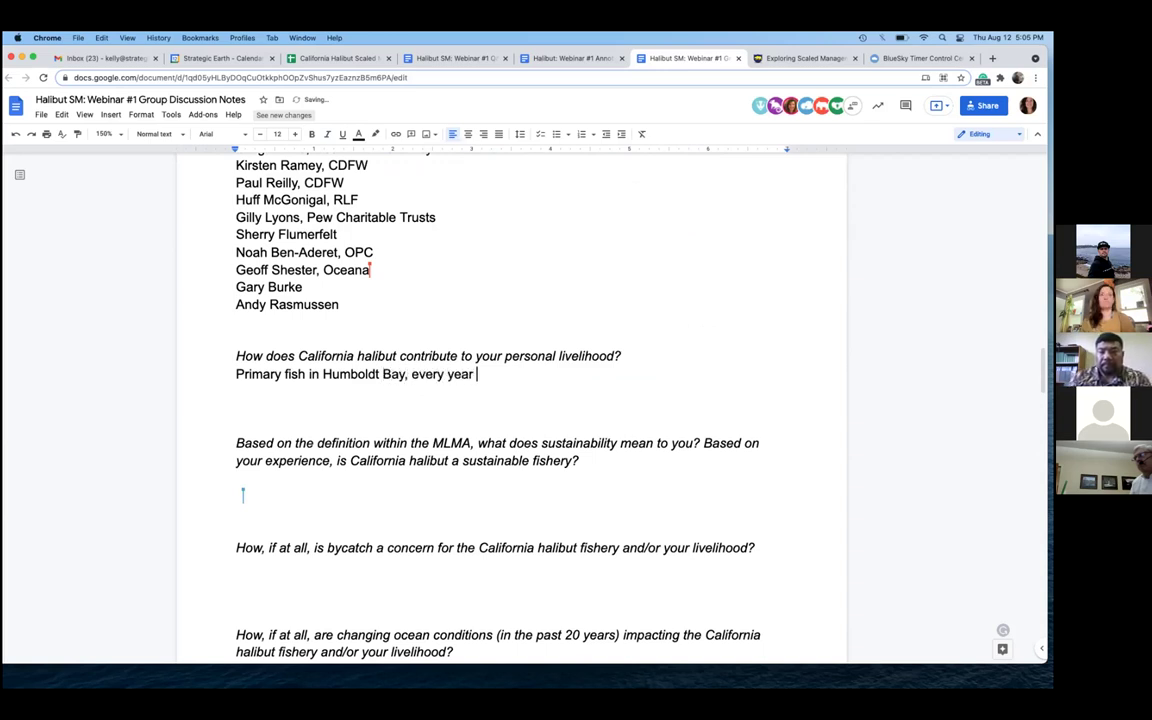
text(// mainstay )
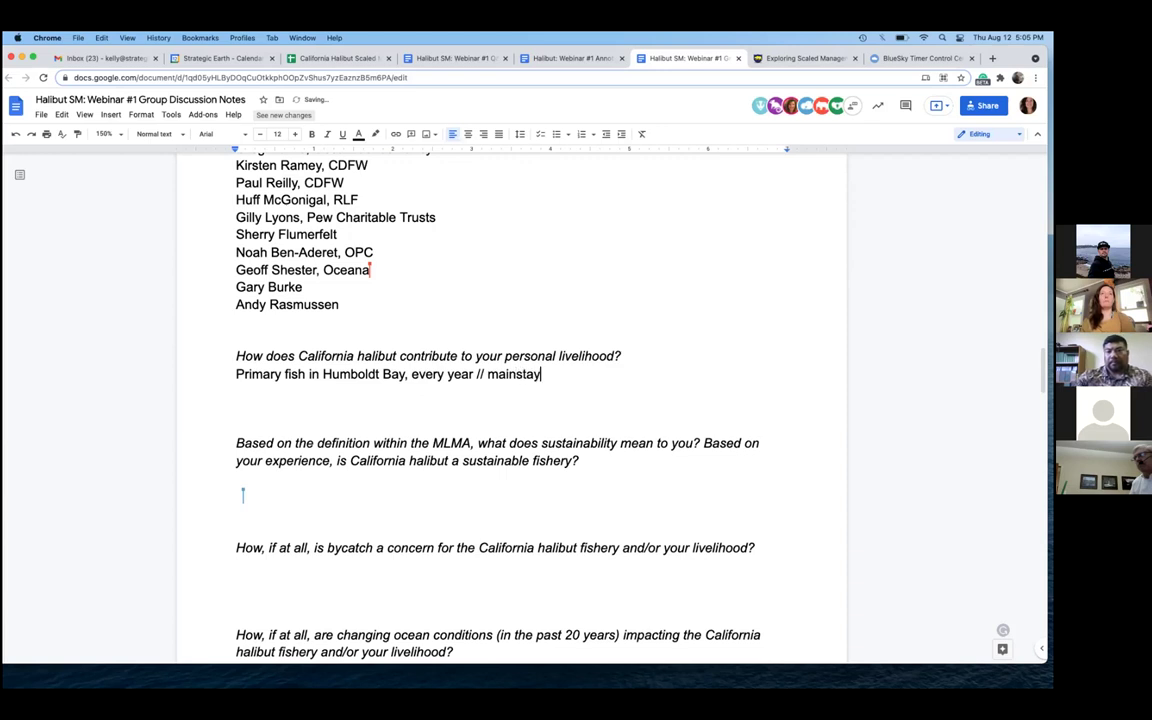
text(, partic)
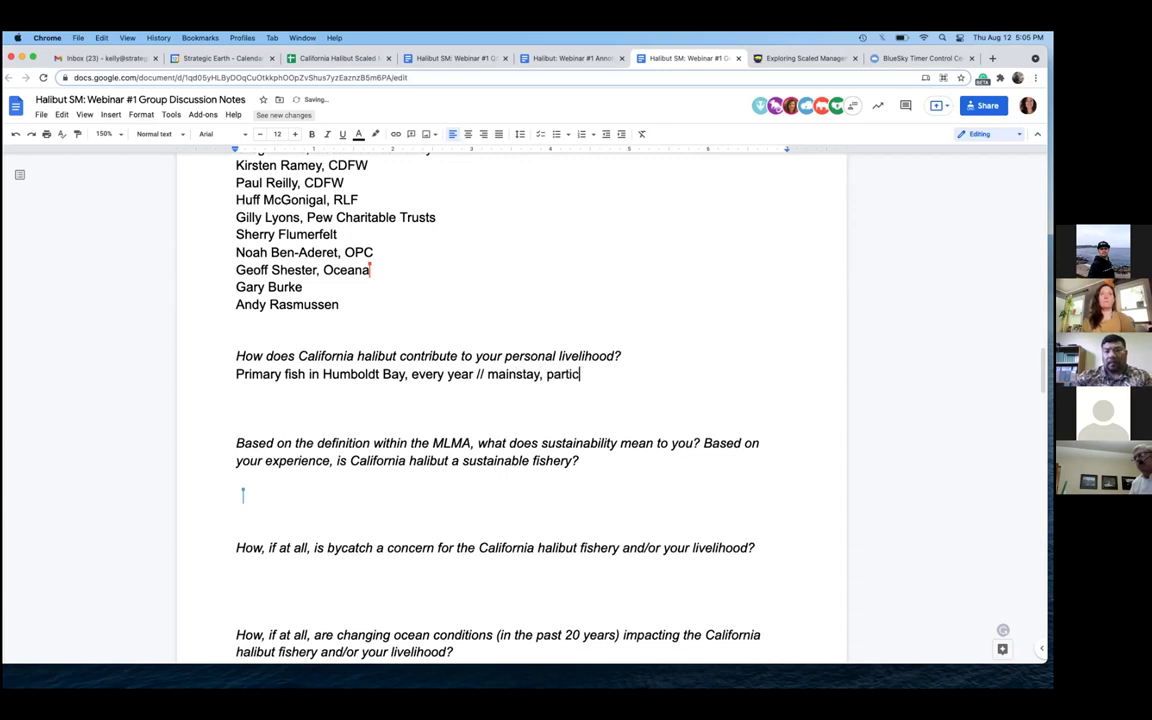
text(ularly for the sma)
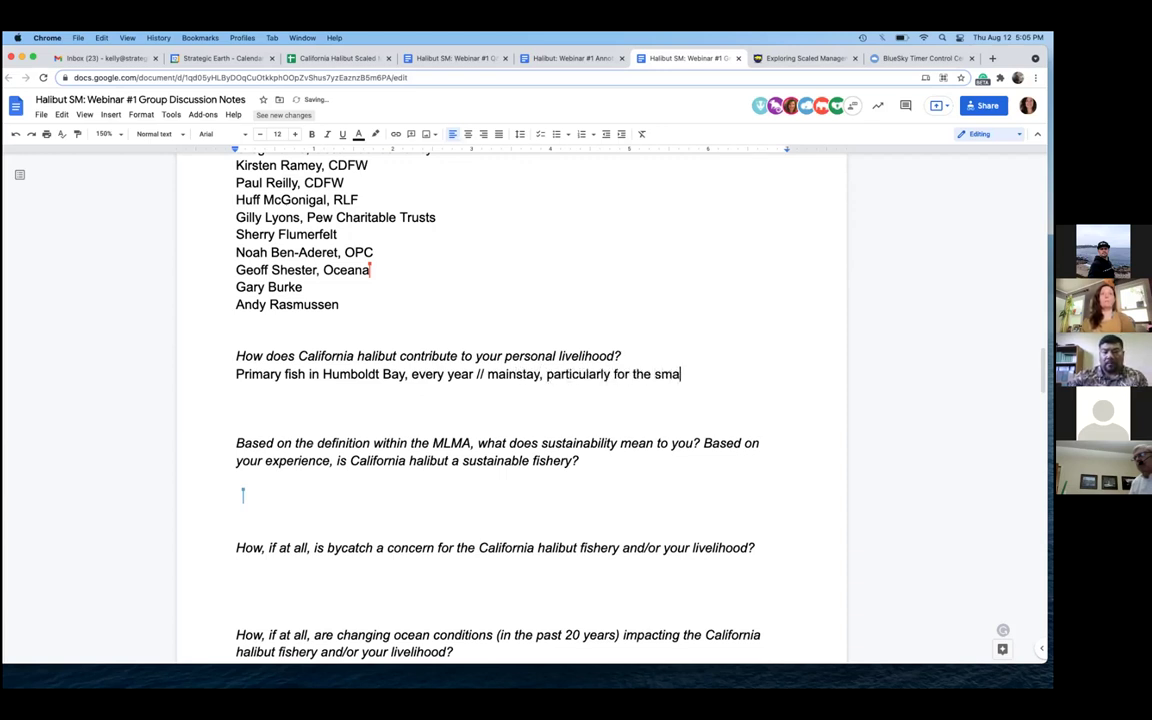
text(ll boat angel)
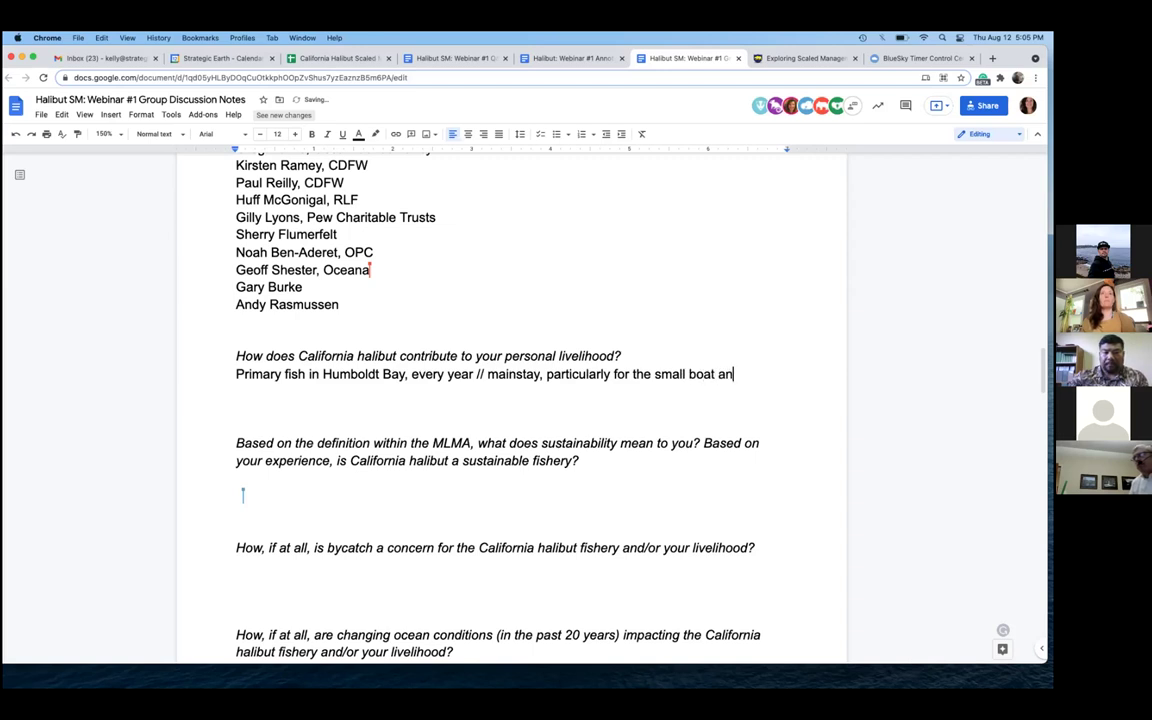
key(BackSpace)
key(BackSpace)
text(ler)
Add a dash bullet that the water is rough offshore, so this is a safe place to fish
key(Return)
text(- Water )
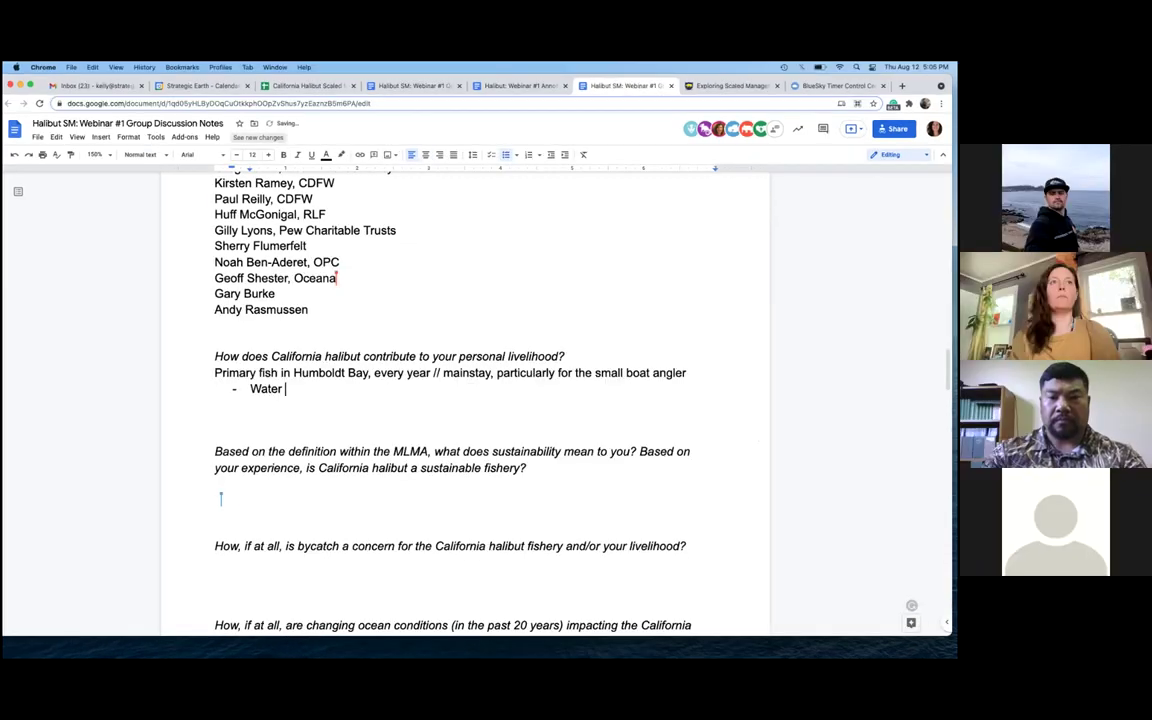
text(fou)
key(BackSpace)
key(BackSpace)
key(BackSpace)
text(rough offshor)
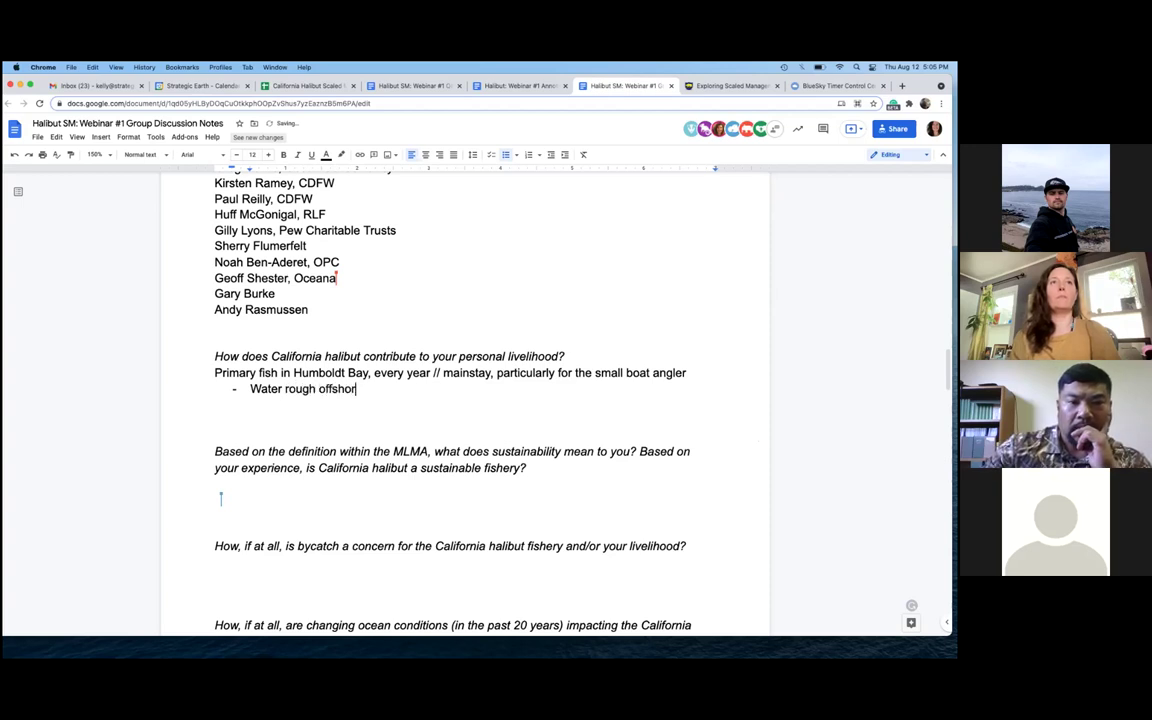
text(e, safe place to )
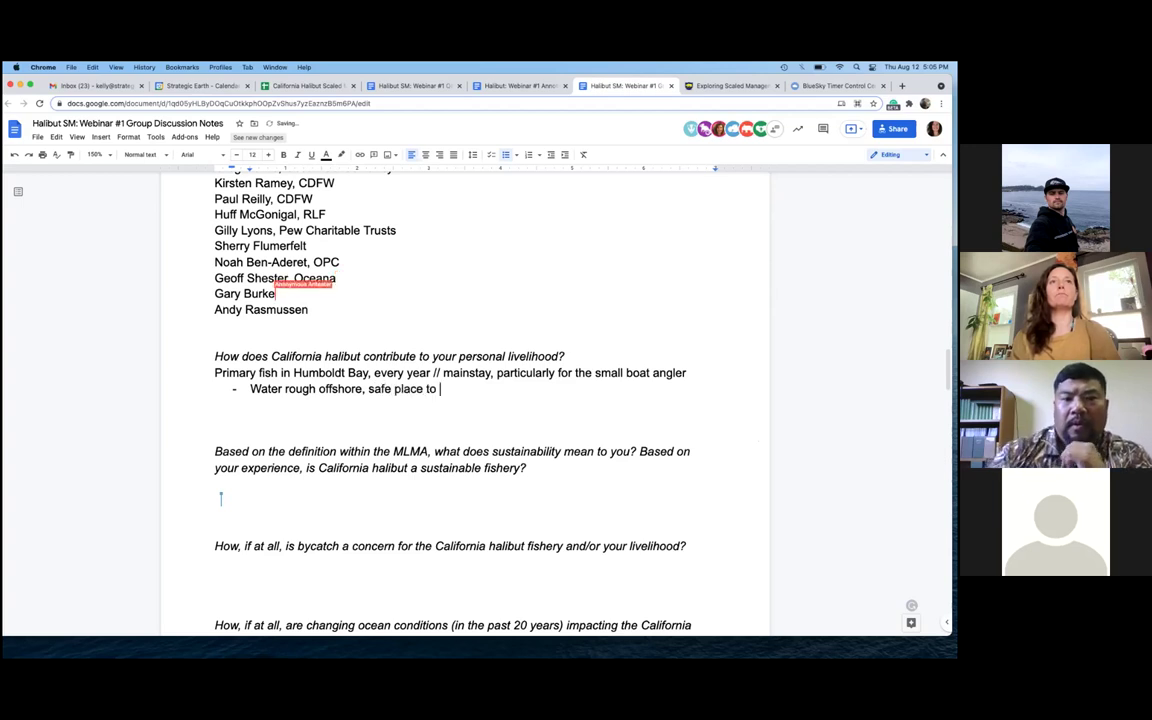
text(fish)
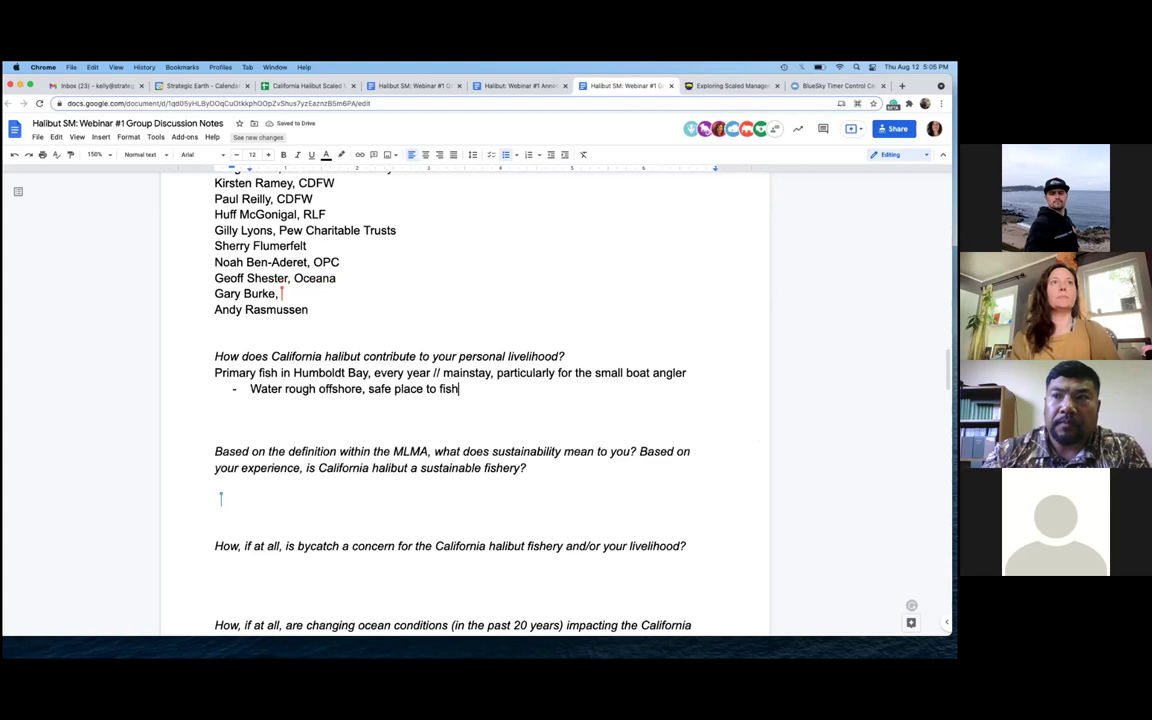
shift+click(183, 374)
Move the Humboldt Bay answer lines under the Room 3 livelihood question
key(BackSpace)
scroll(184, 374, down, 15)
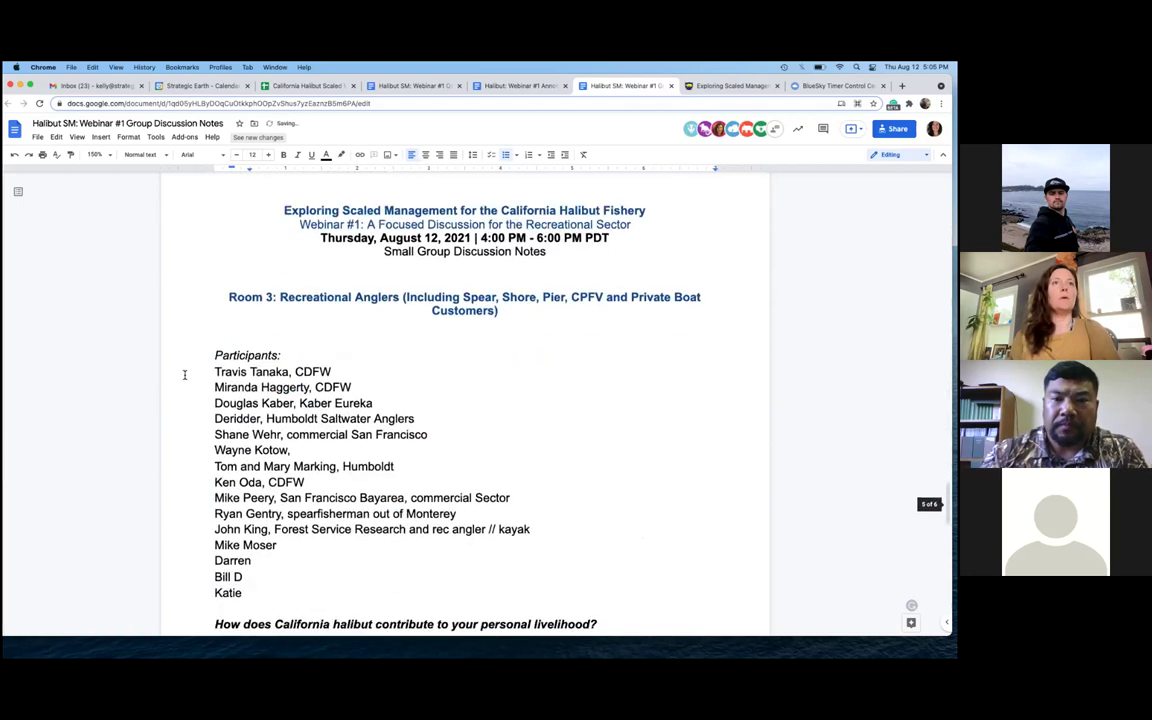
scroll(184, 374, down, 10)
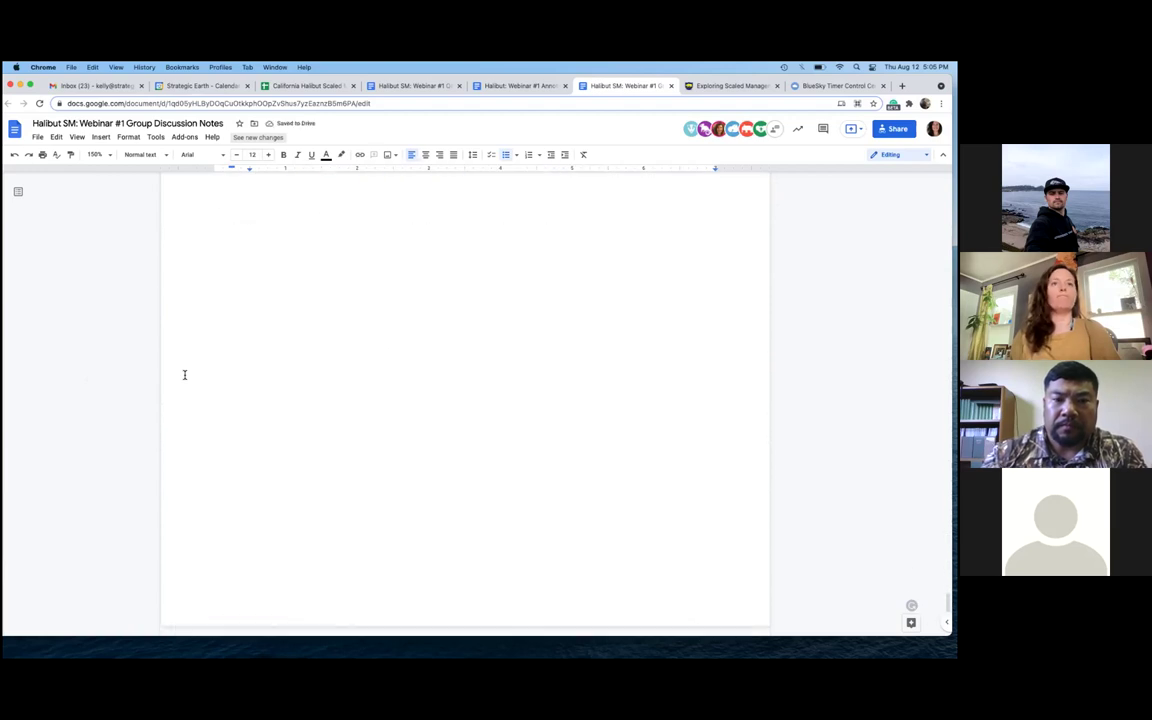
scroll(184, 374, up, 20)
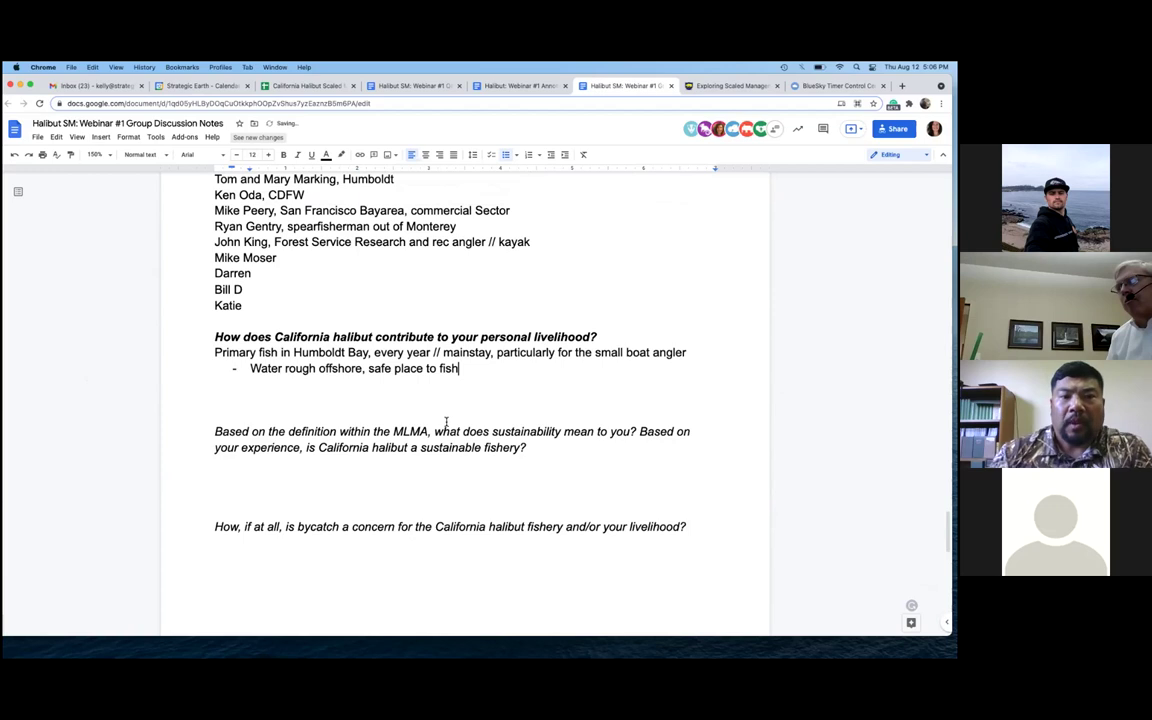
Add a dash bullet 'Bring out guests, reduce seasickness'
key(Return)
key(Return)
text(En)
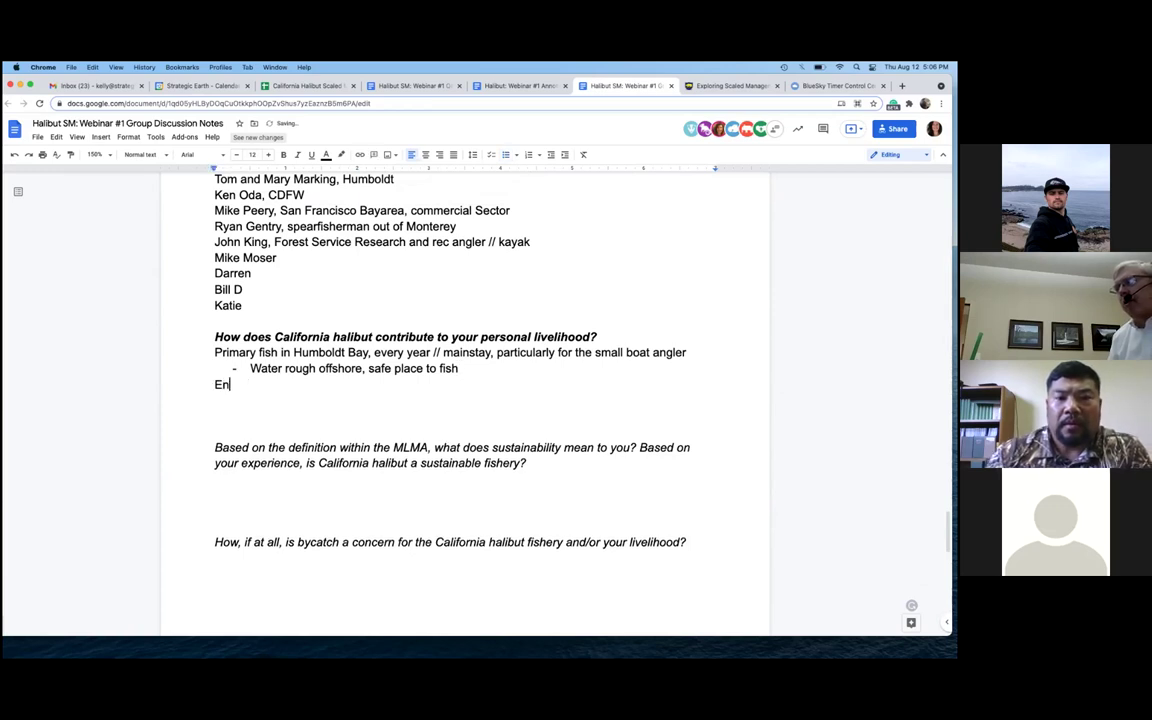
key(BackSpace)
key(BackSpace)
key(ctrl+shift+8)
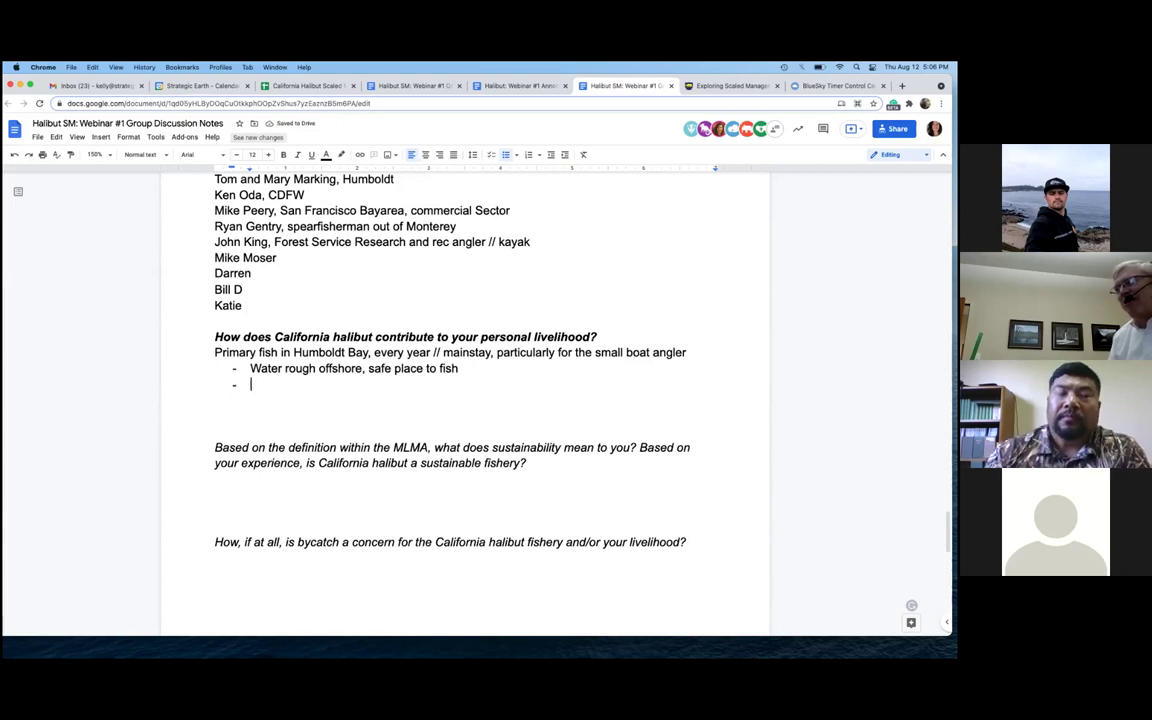
text(Bring out guests, reduce seas)
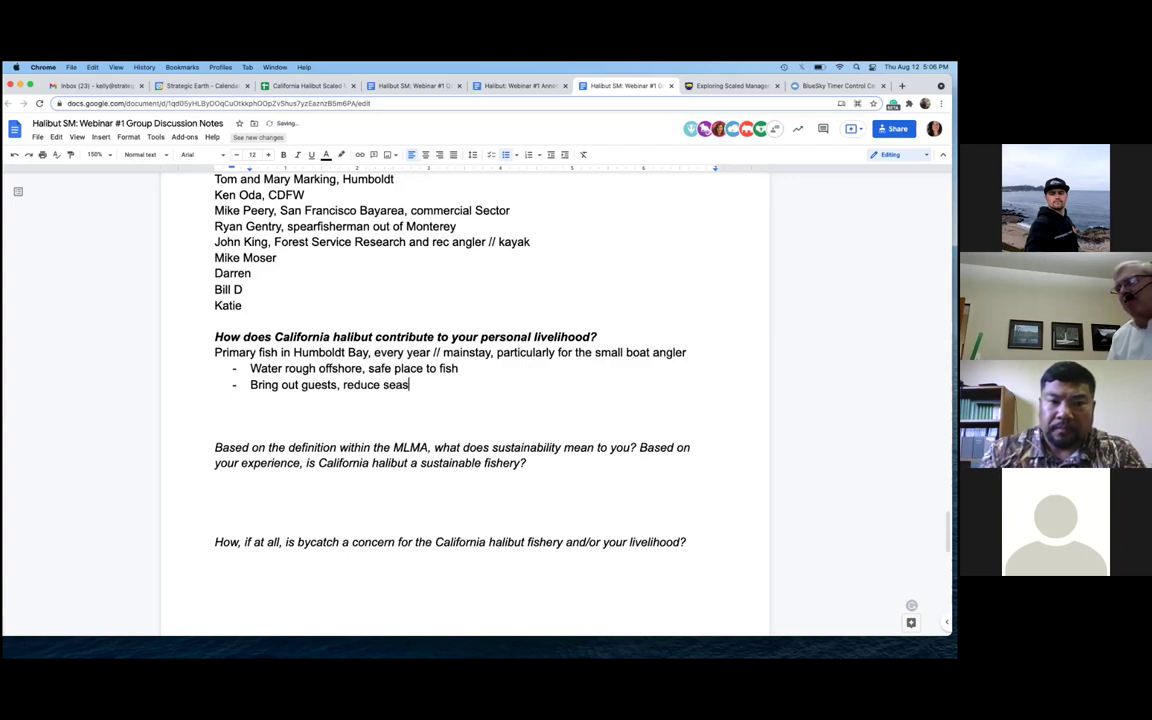
text(ickness)
Add another bullet 'Only sportfish in the Bay'
key(Return)
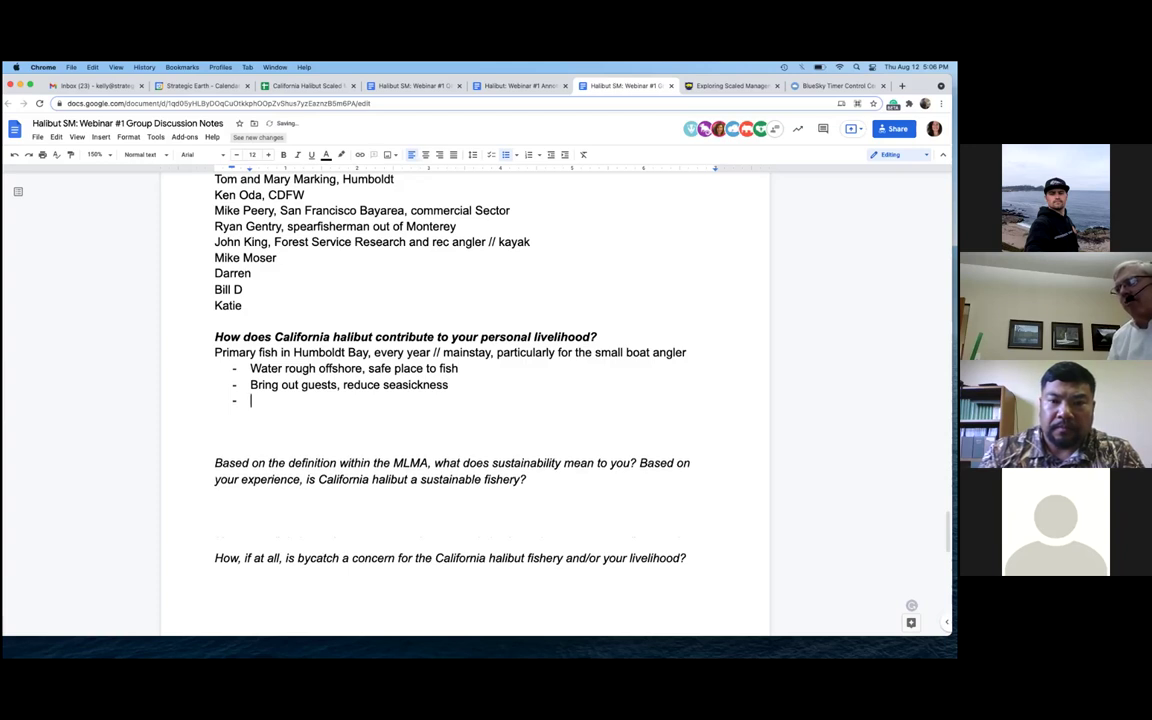
click(461, 381)
key(Down)
text(Only sport)
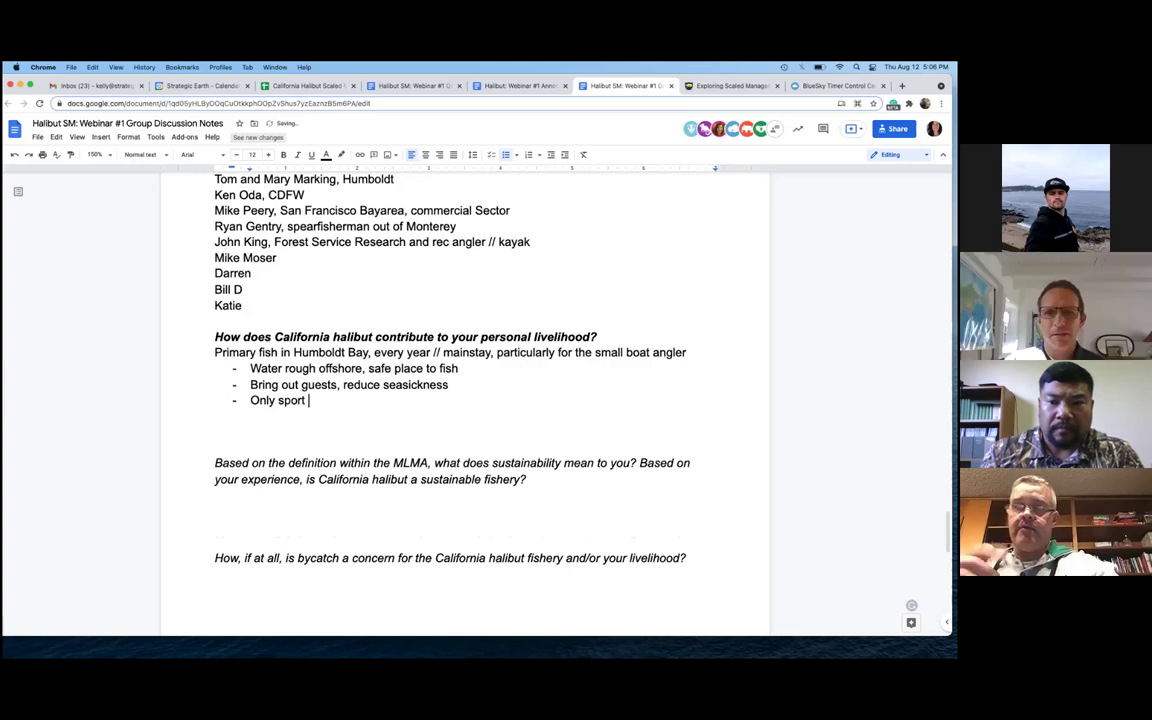
key(BackSpace)
text(fish)
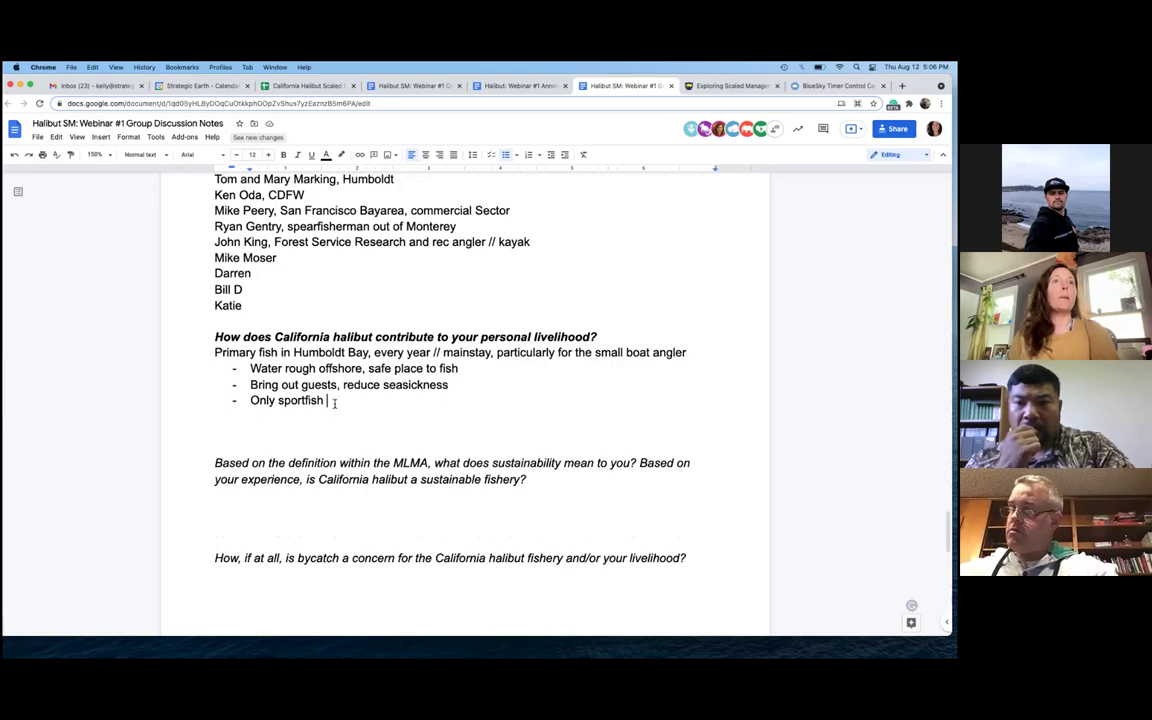
text(in)
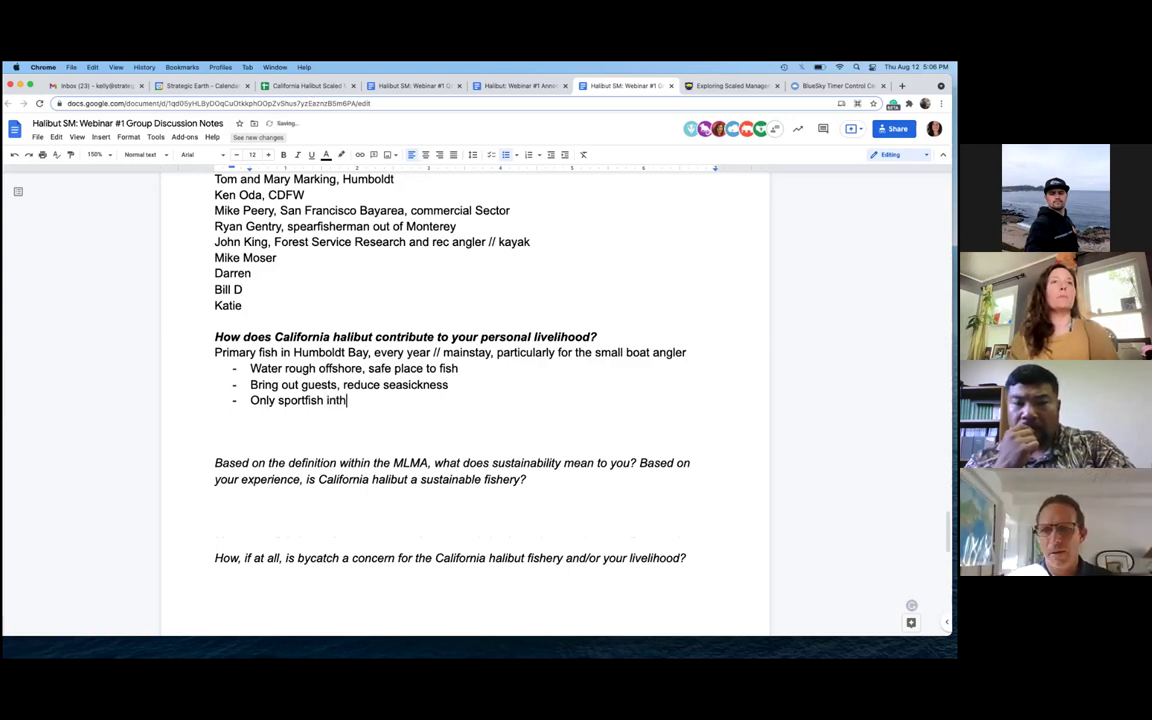
text( the Bay)
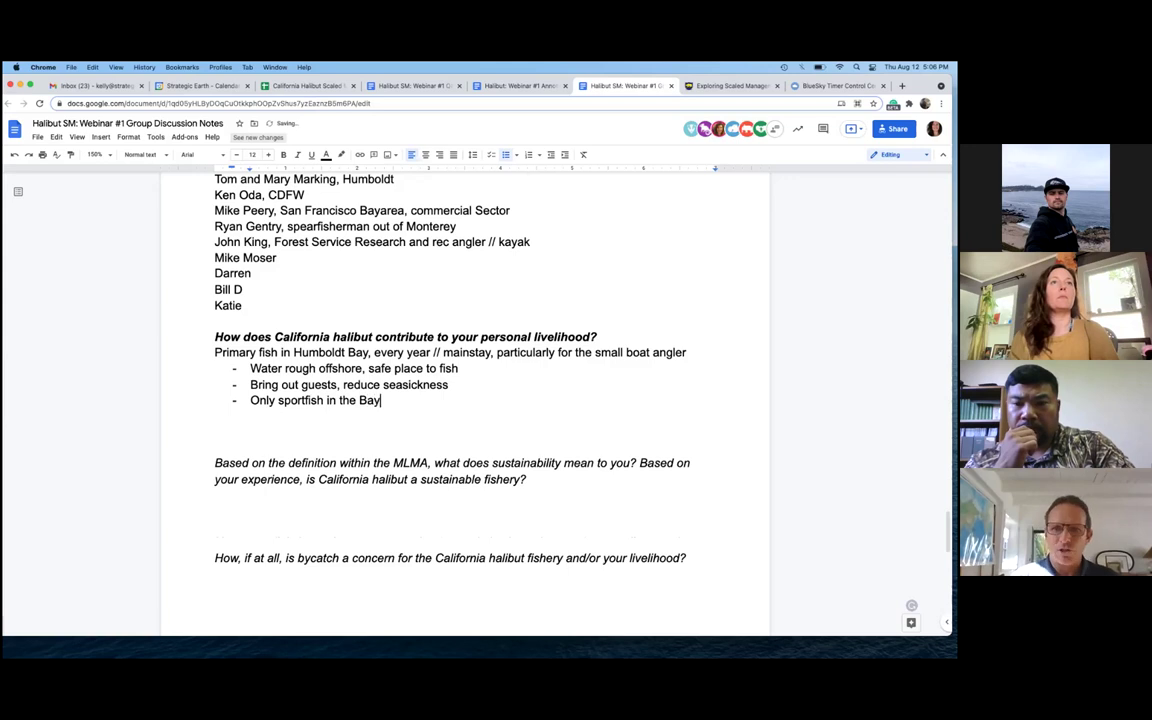
Add the question 'Have there been changes in HB over time?' and label Humboldt Bay as (HB)
key(Return)
key(Return)
key(Return)
text(Have ther)
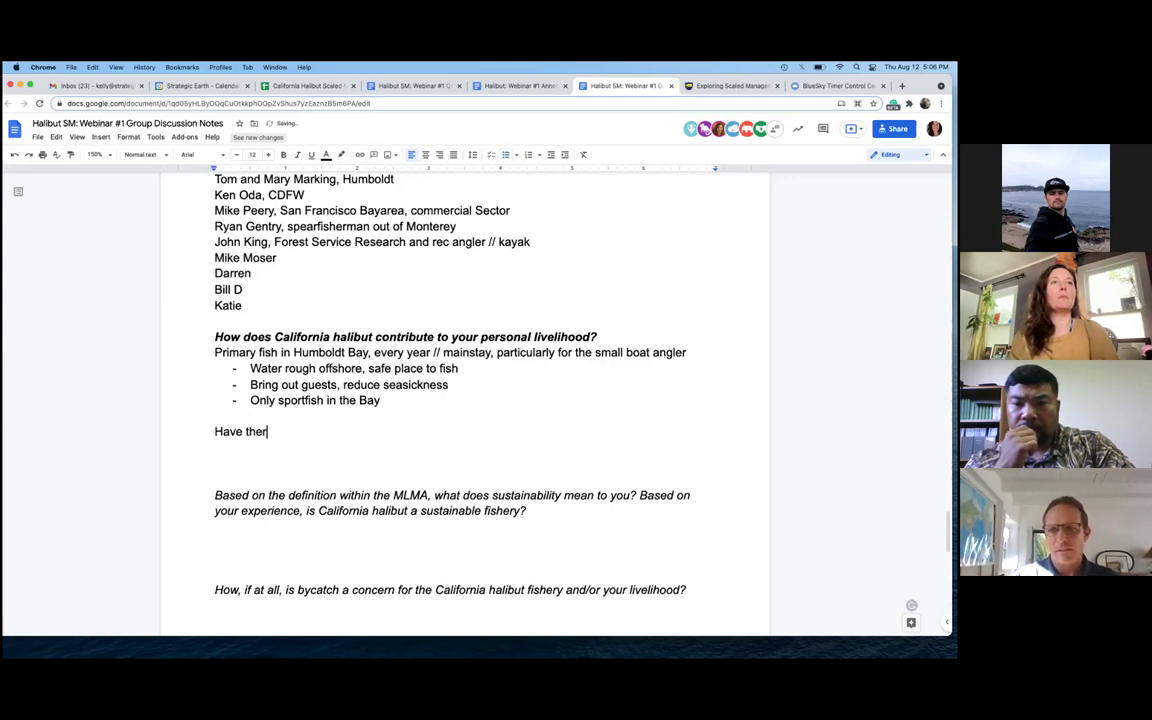
text(e been changes in the)
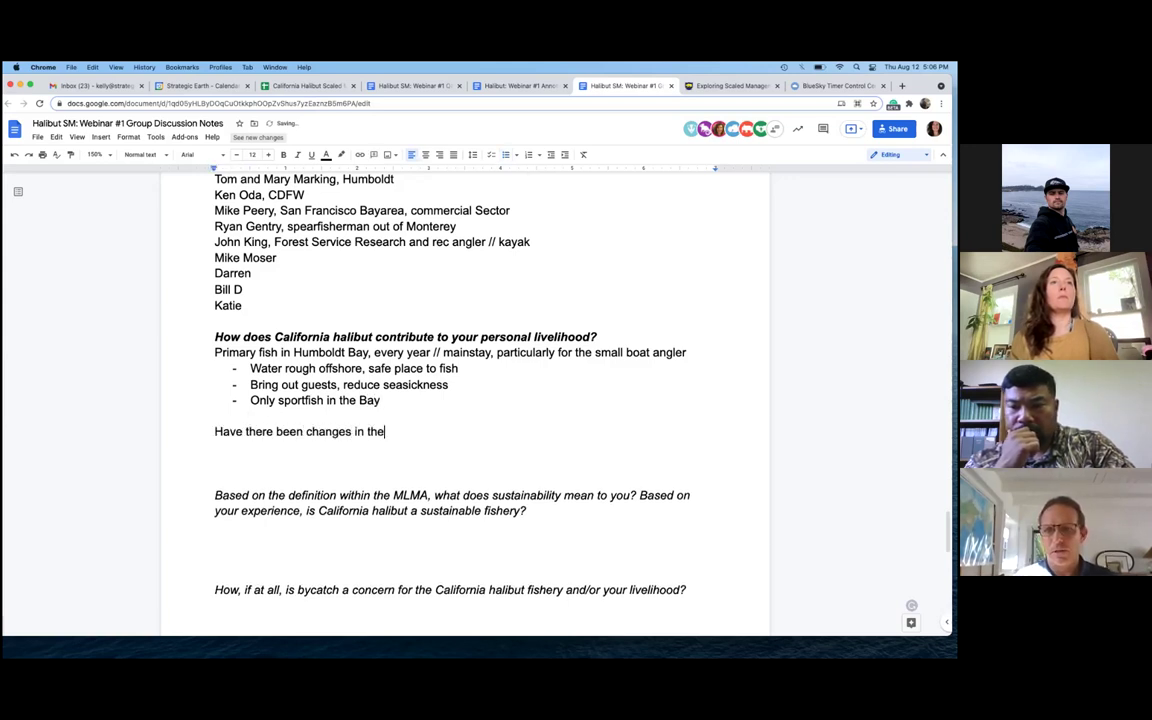
key(BackSpace)
key(BackSpace)
key(BackSpace)
text(H)
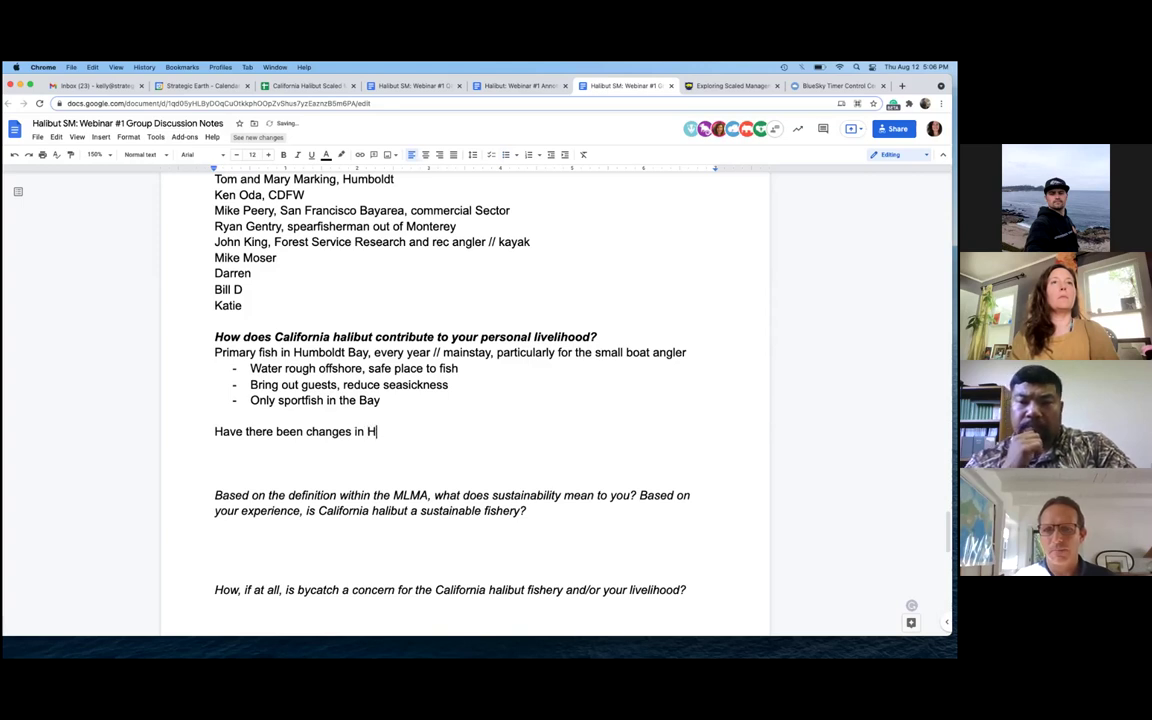
text(B over time?)
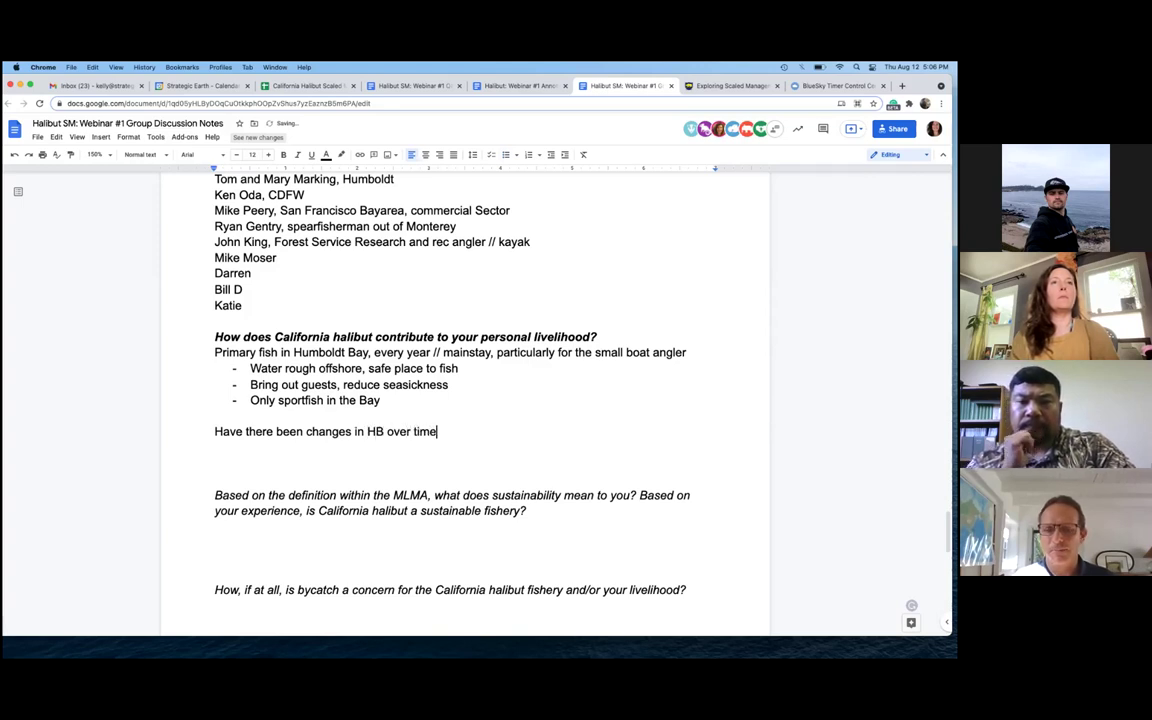
key(Return)
text(-)
click(370, 352)
text((HB))
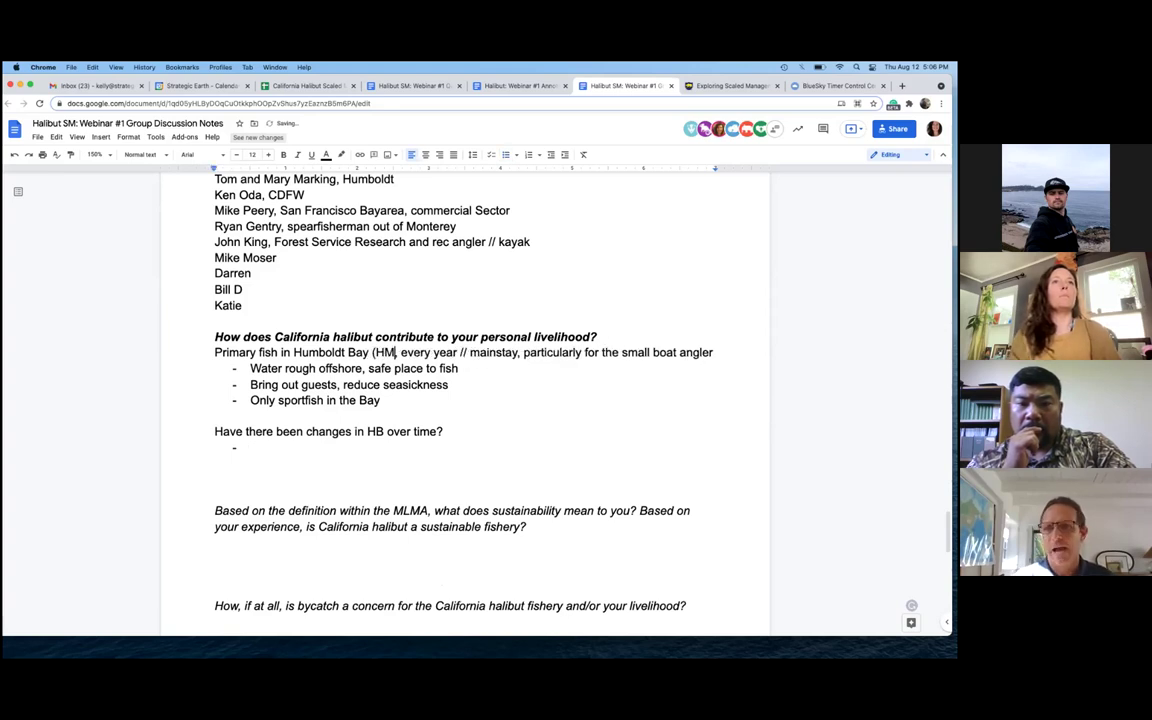
text(,)
Add a participant's first name to their attendee entry and clear it from the answer bullet
click(290, 449)
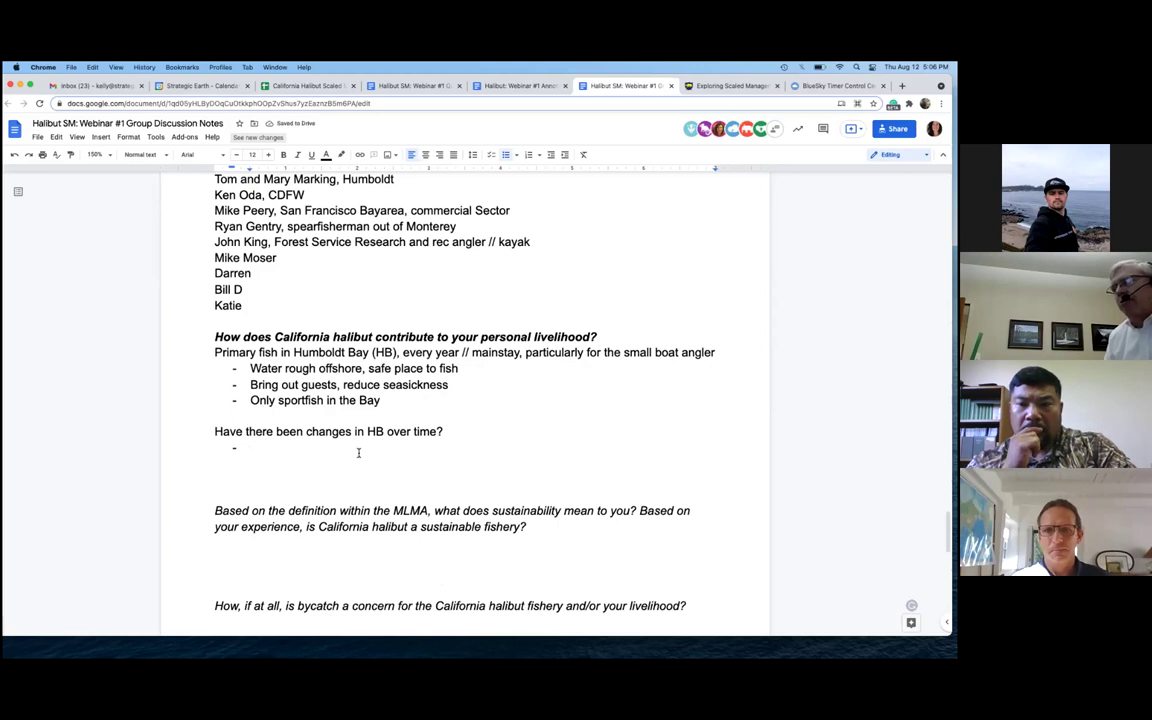
text(Larry)
scroll(465, 400, up, 3)
click(215, 242)
text(Larry)
scroll(232, 415, down, 3)
scroll(232, 415, down, 2)
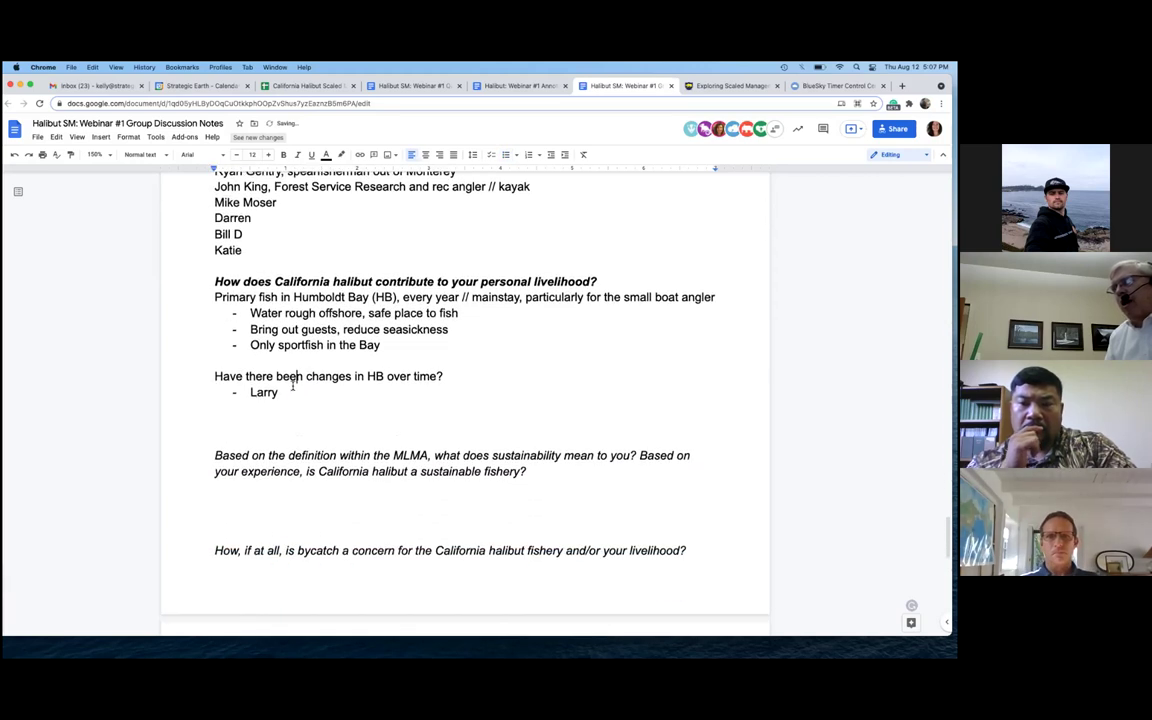
click(281, 392)
key(BackSpace)
key(BackSpace)
key(BackSpace)
key(BackSpace)
key(BackSpace)
key(BackSpace)
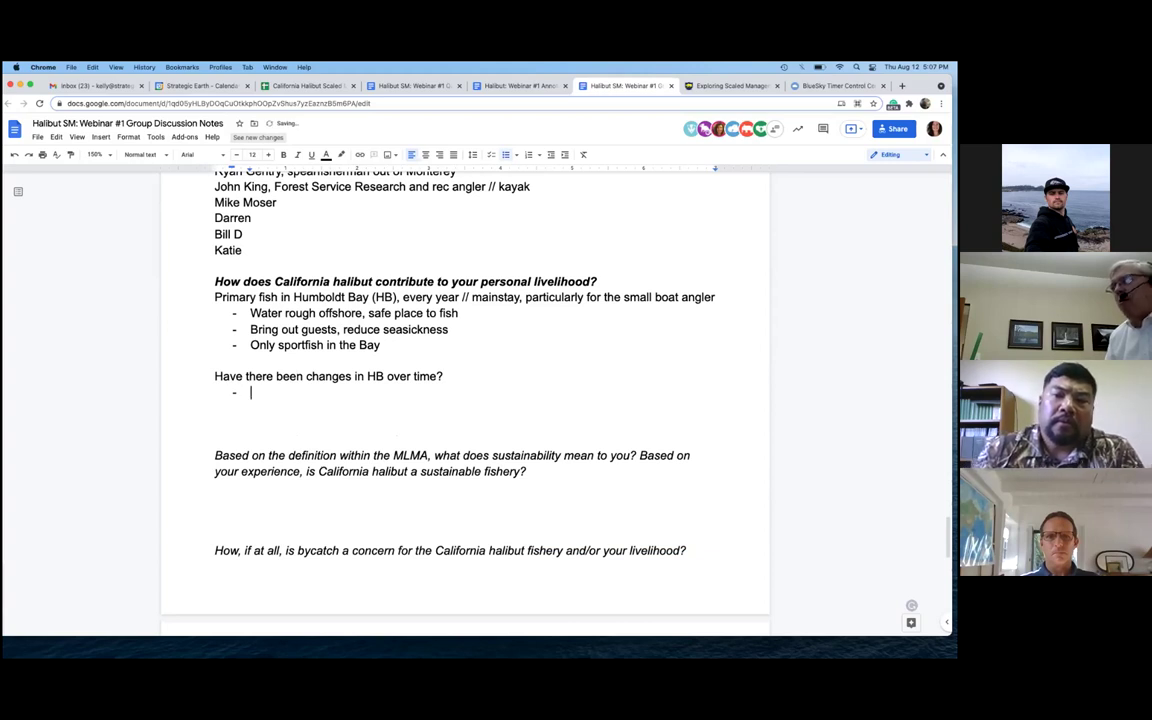
Answer 'Moved up to the area, no Halibut (decades ago) and now much more prevalent'
text(Moved up to the area, )
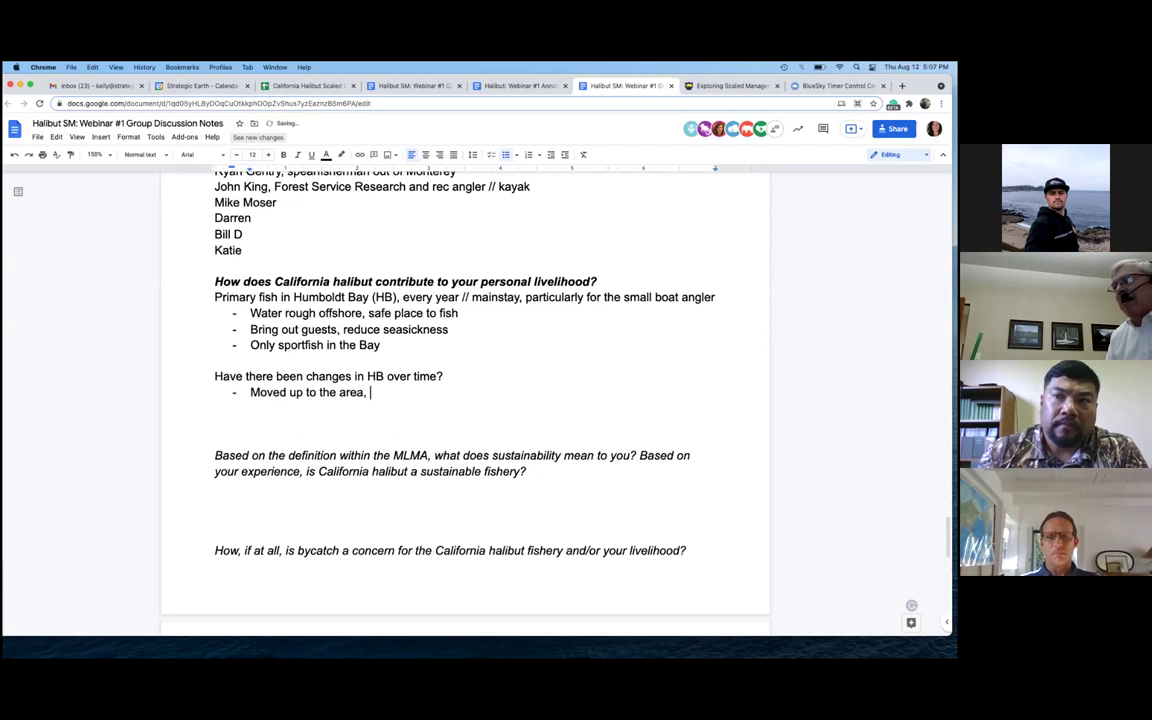
text(no )
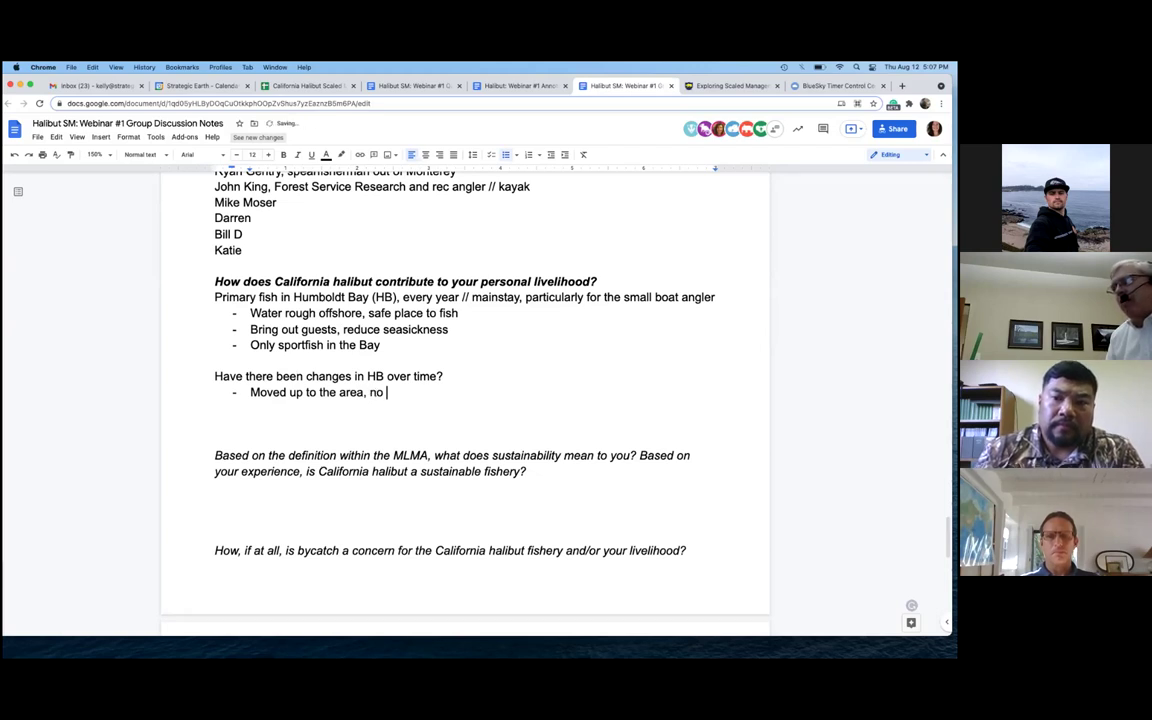
text(Halibut)
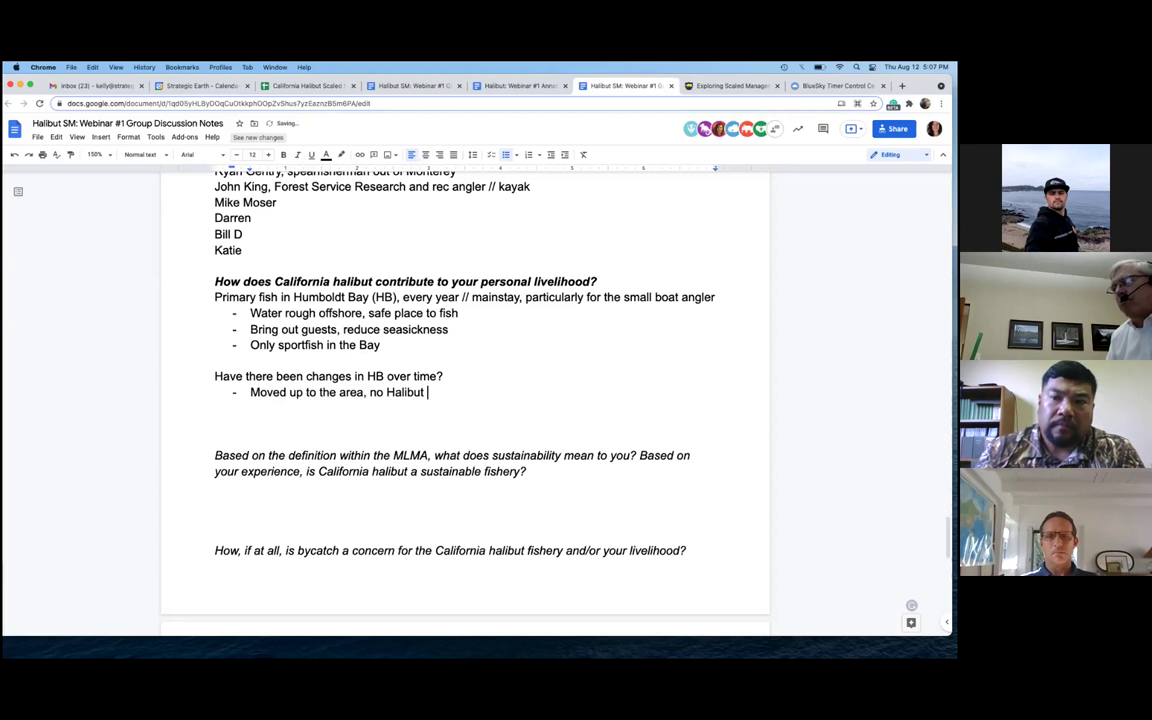
text( (decades)
key(BackSpace)
text(des ago) a)
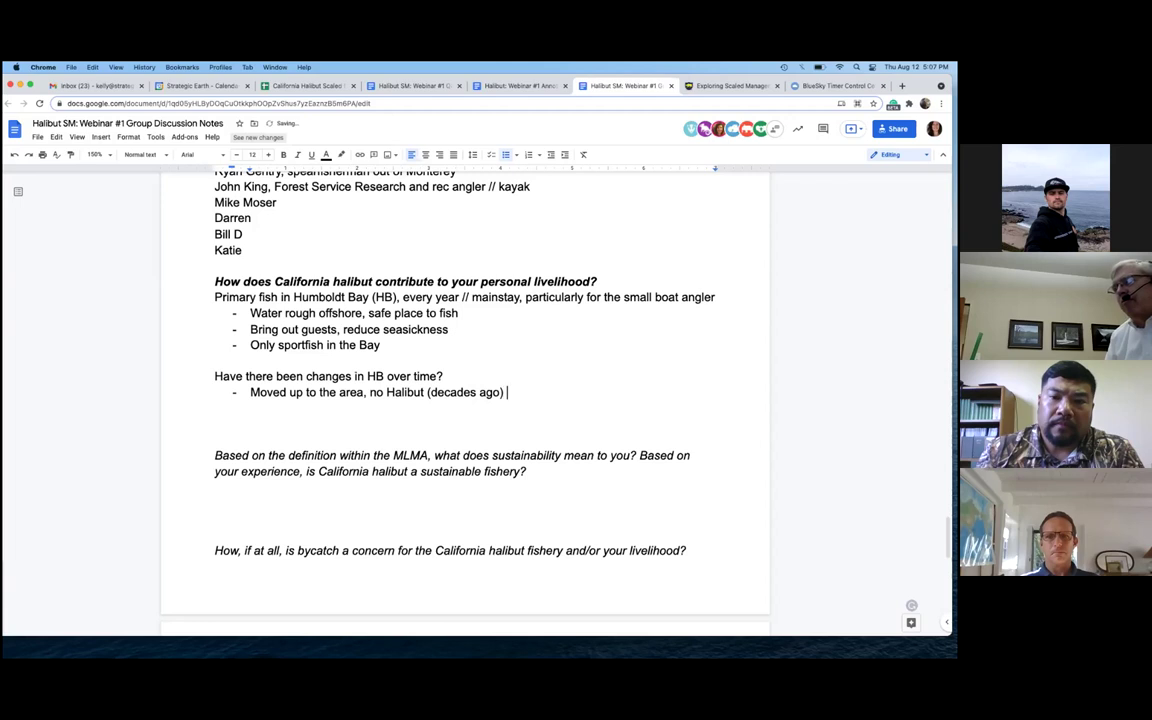
text(nd now)
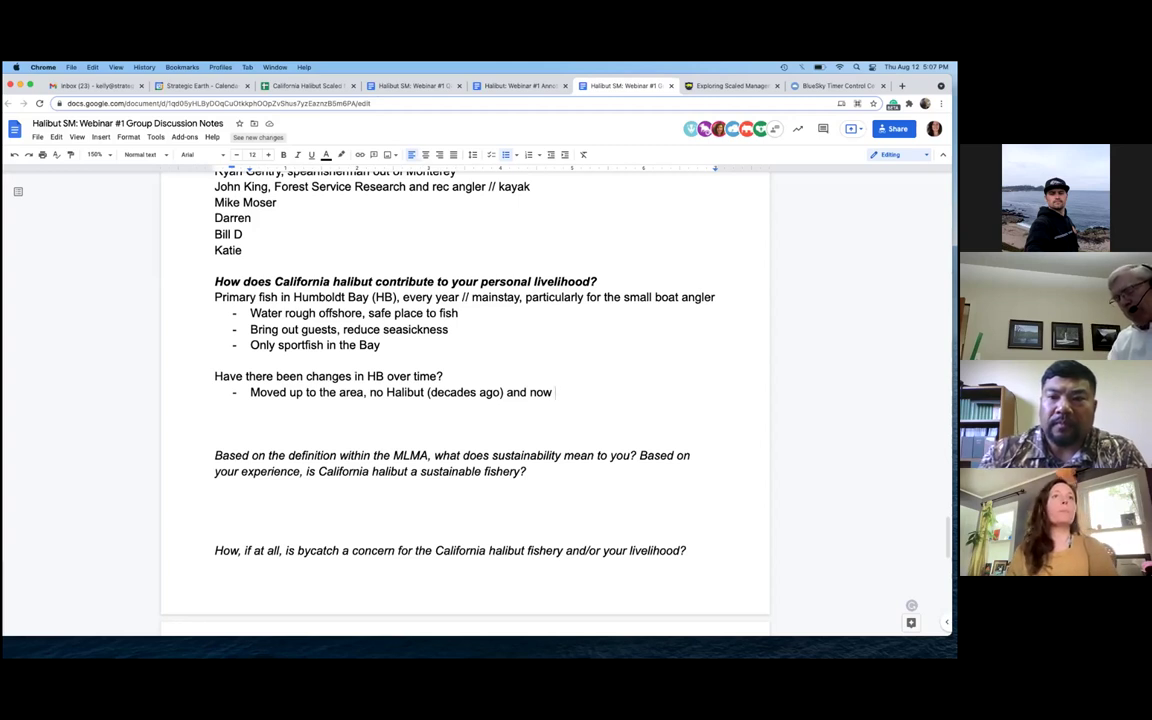
text(much more pr)
text(evalent)
Add a Spearfishing section: fill the freezer without pushing bag limits or taking many fish
key(Return)
key(BackSpace)
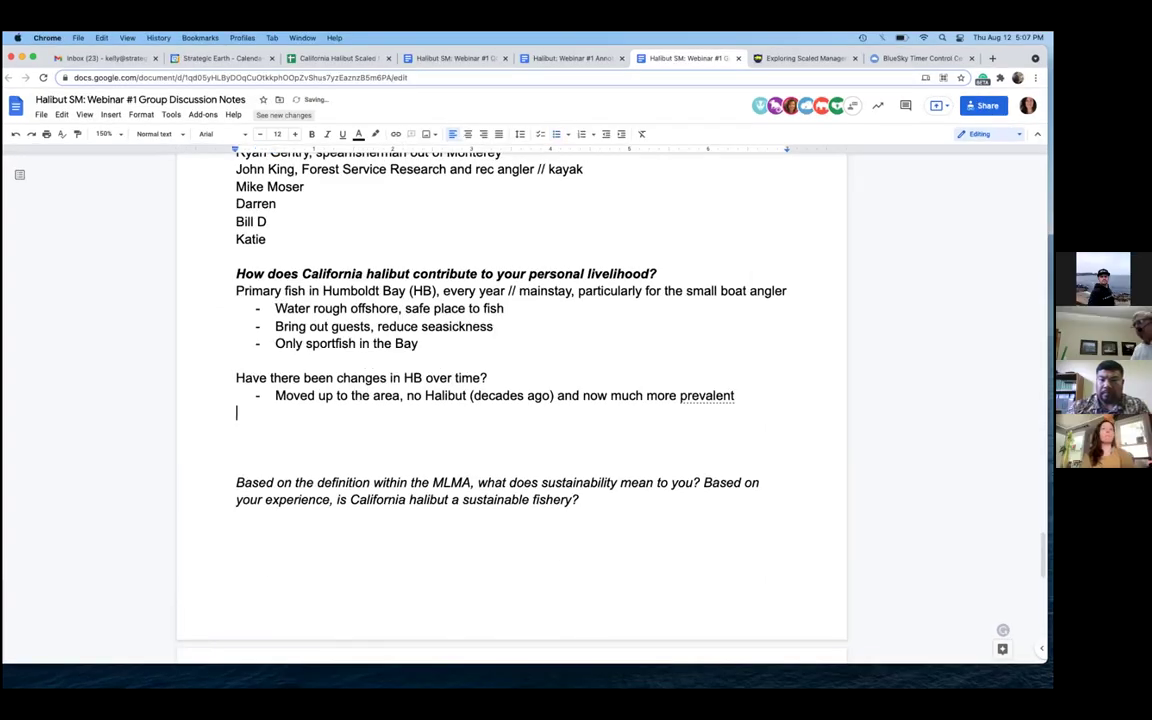
key(Return)
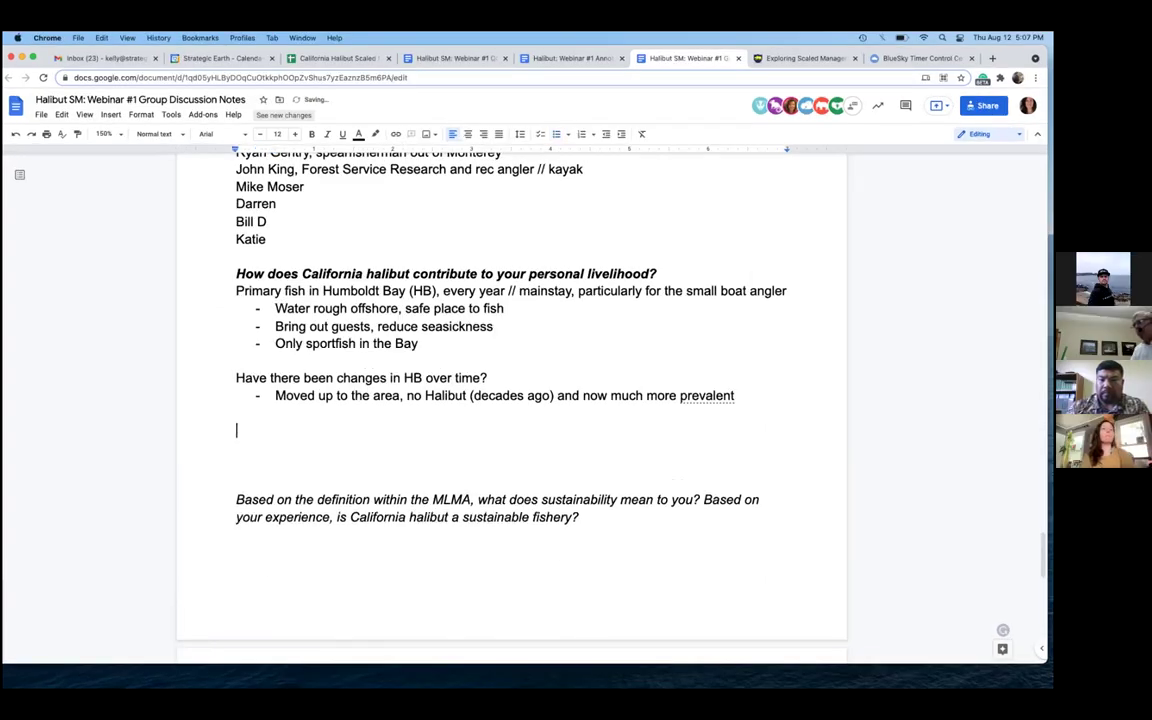
text(Spearfishing)
key(Return)
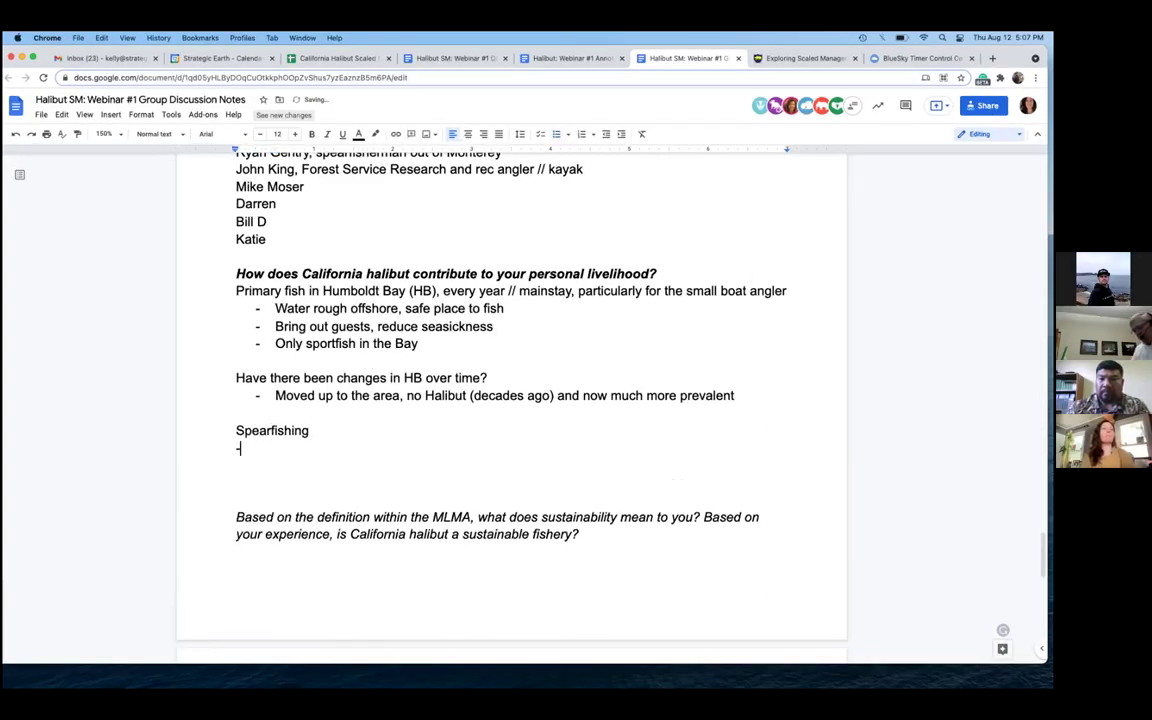
text(- Fish)
text( that puts me)
text(at in th)
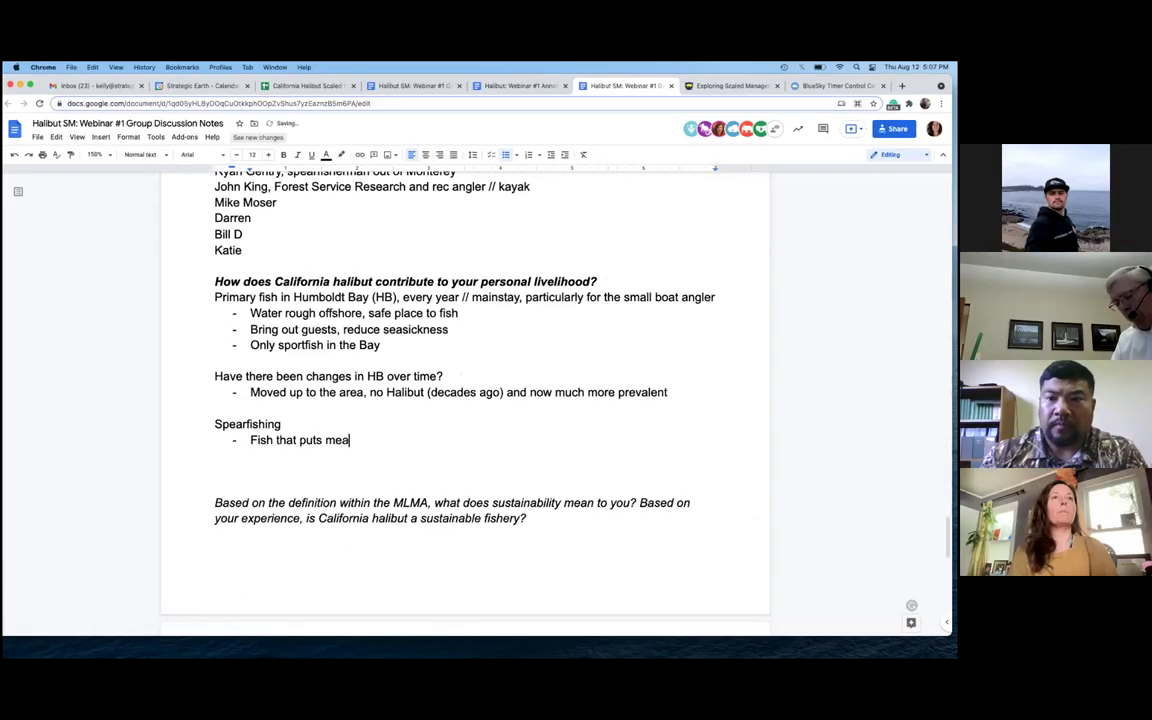
text(e freezer wi)
text(thout pushin)
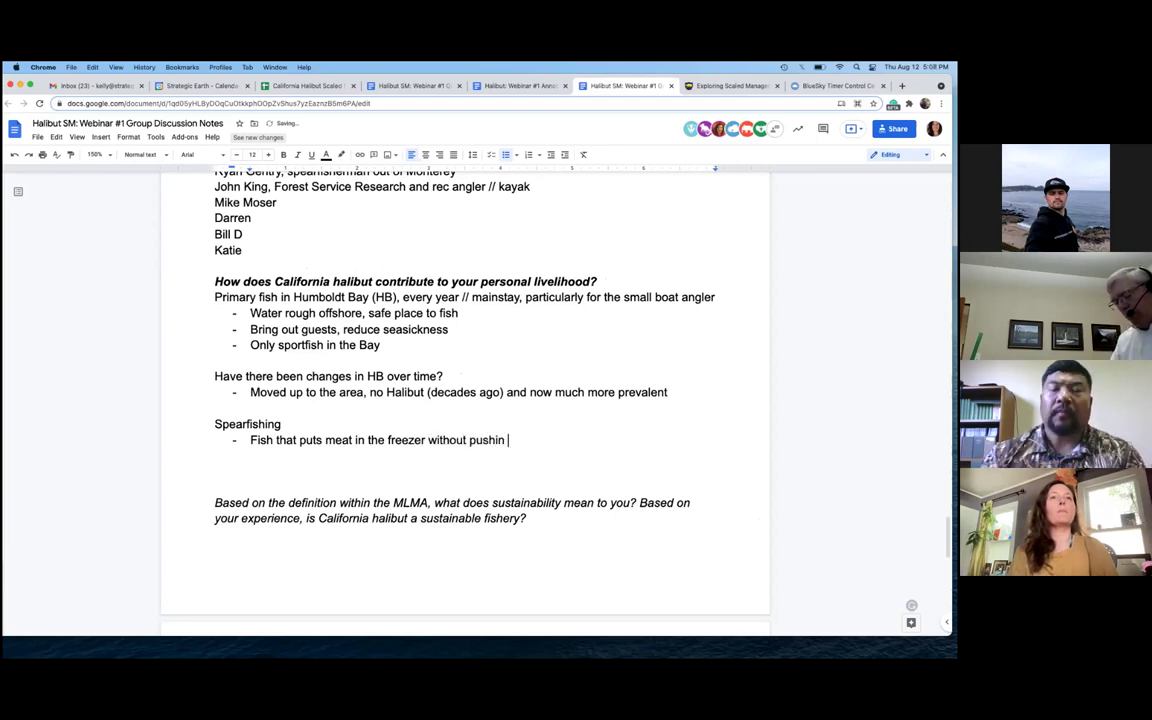
key(BackSpace)
text(in)
key(BackSpace)
key(BackSpace)
text(hing bag)
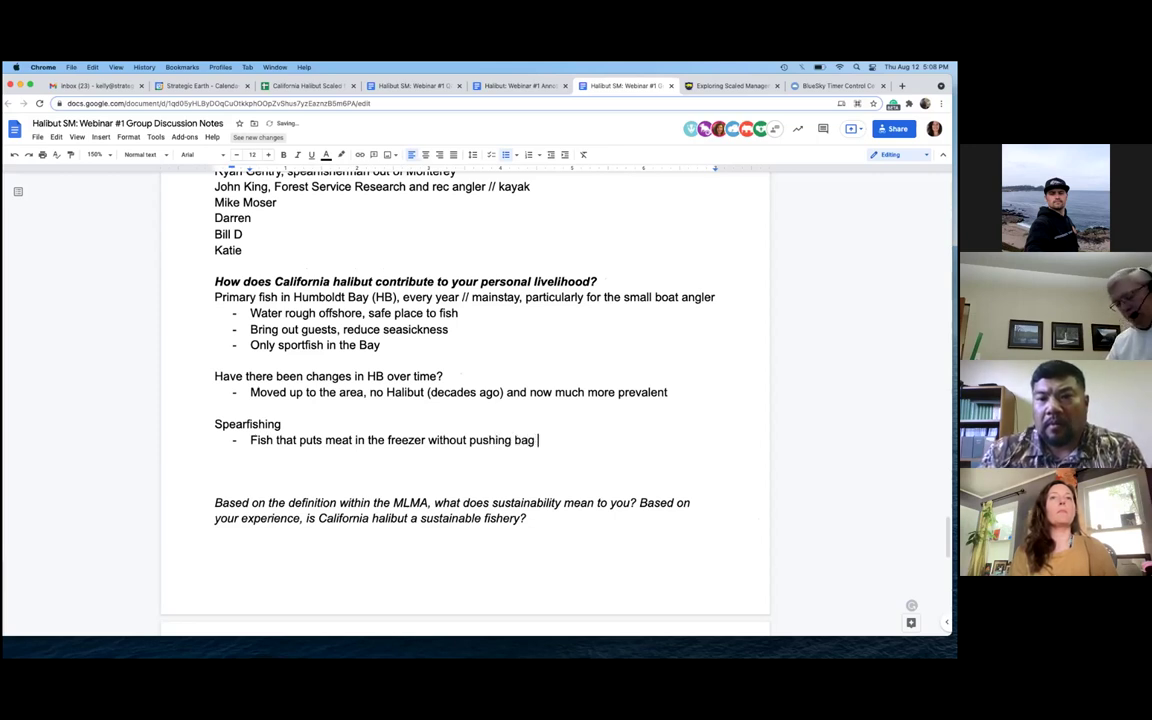
text( limits // )
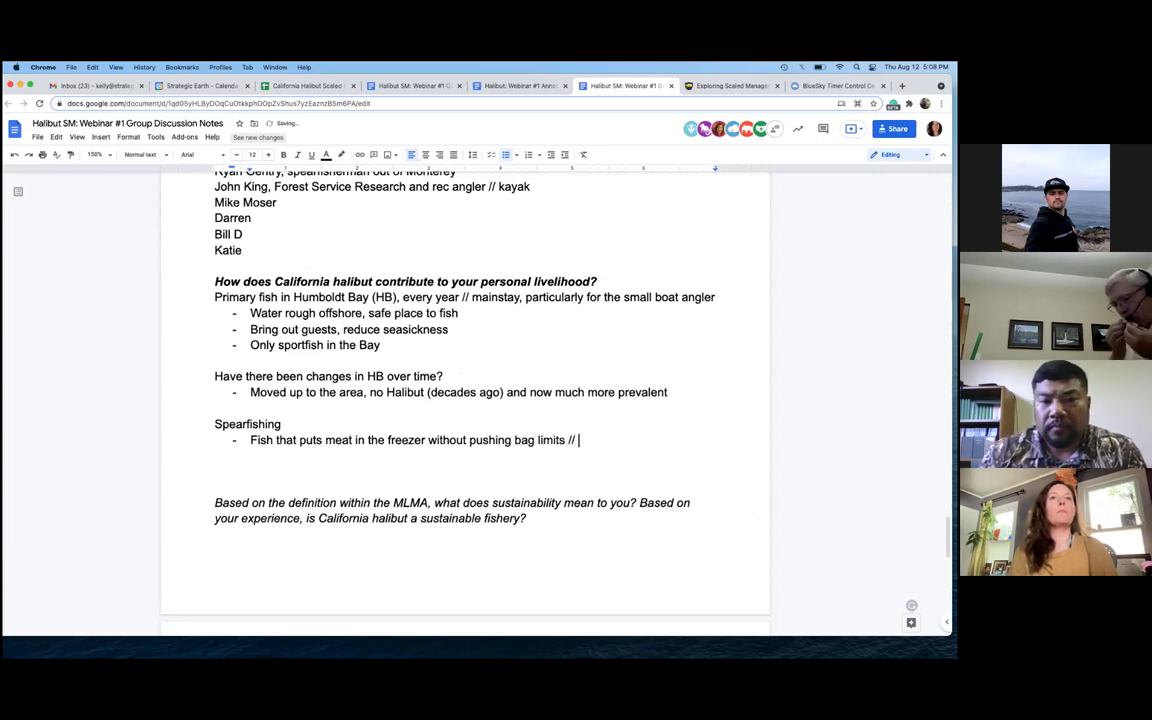
text(feed a good amount of people)
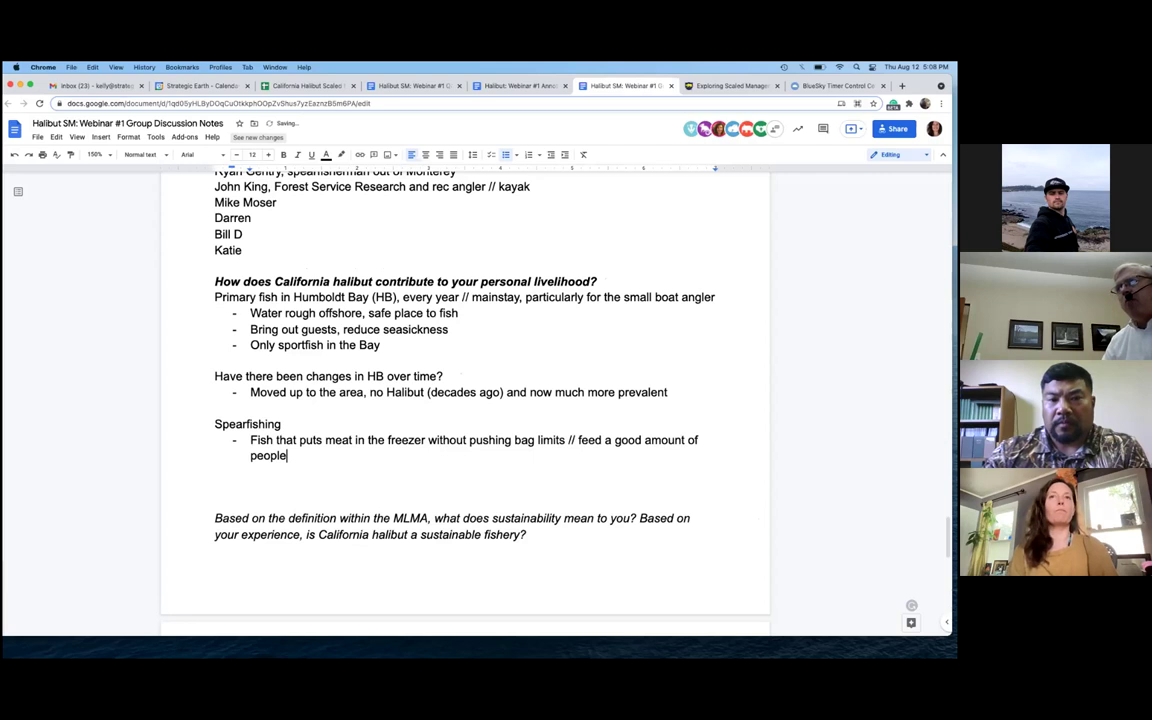
text( withou)
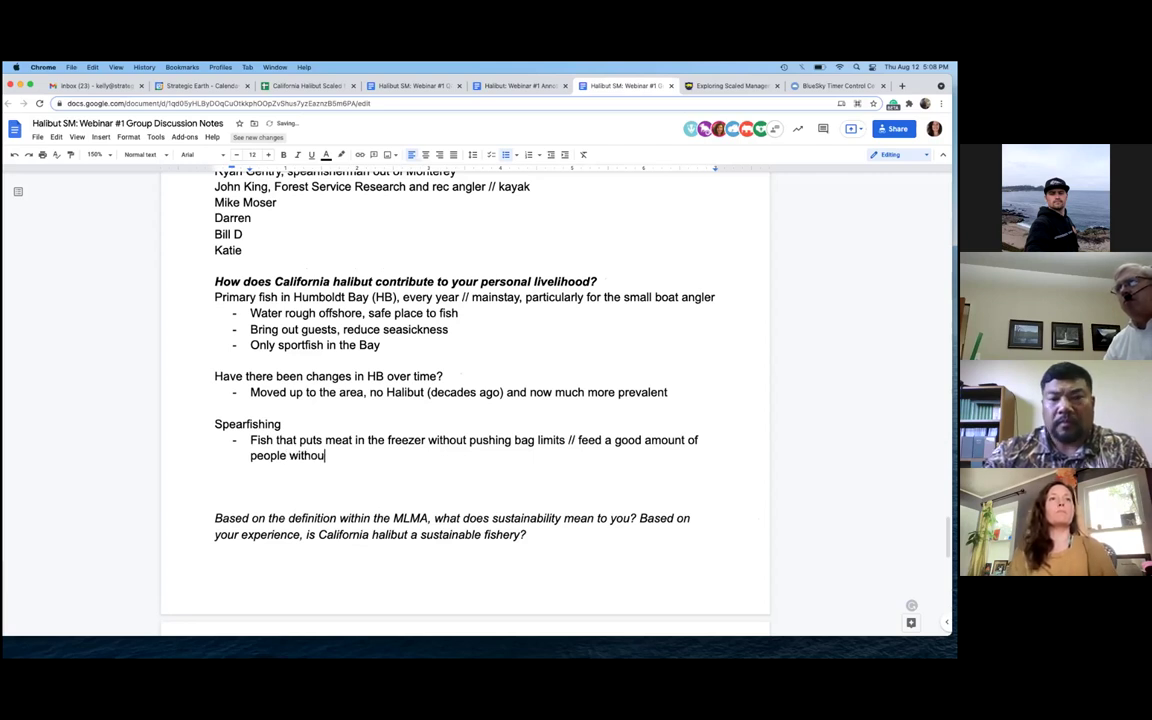
text(t needing to)
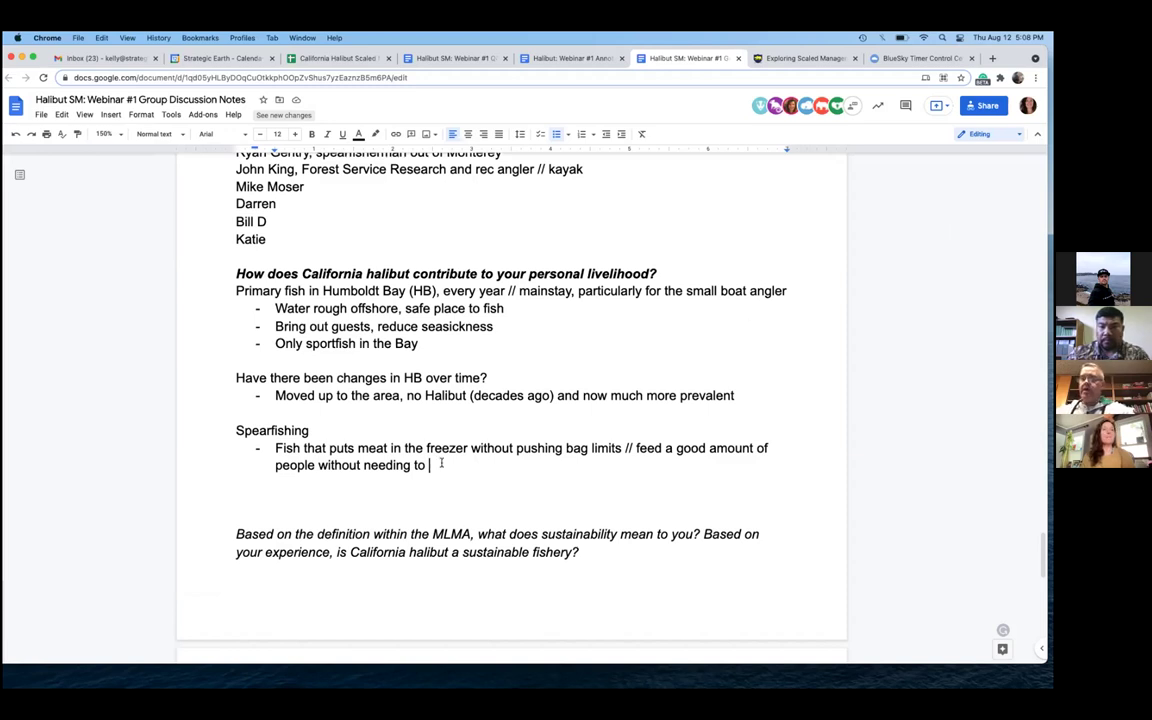
text(take a lot f)
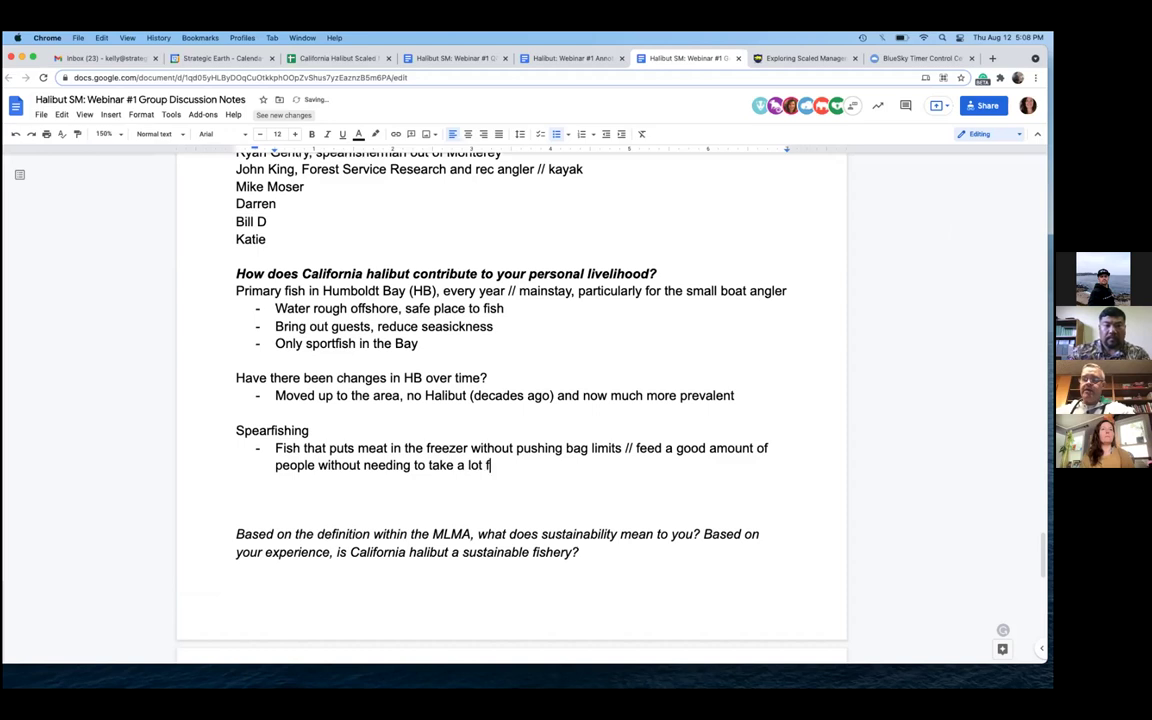
key(BackSpace)
text(of fish)
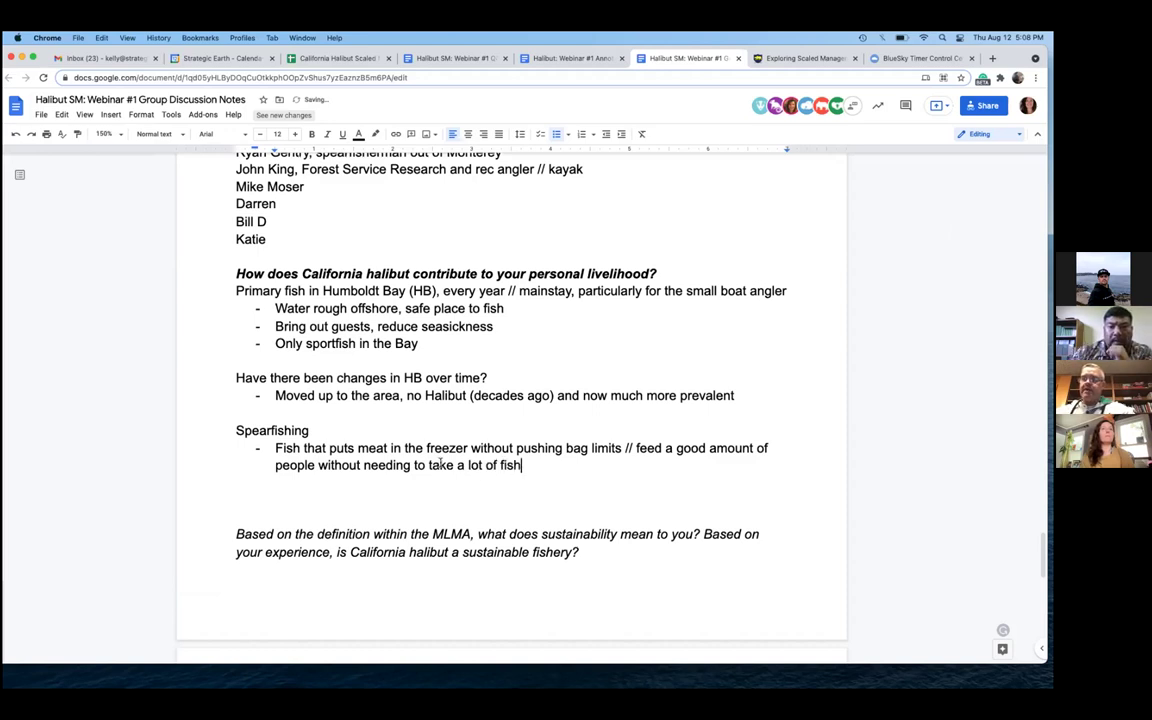
Start a new bullet below 'Only sportfish in the Bay', then remove it
click(440, 344)
key(Return)
text(Gatw)
key(BackSpace)
key(BackSpace)
key(BackSpace)
key(BackSpace)
key(BackSpace)
key(BackSpace)
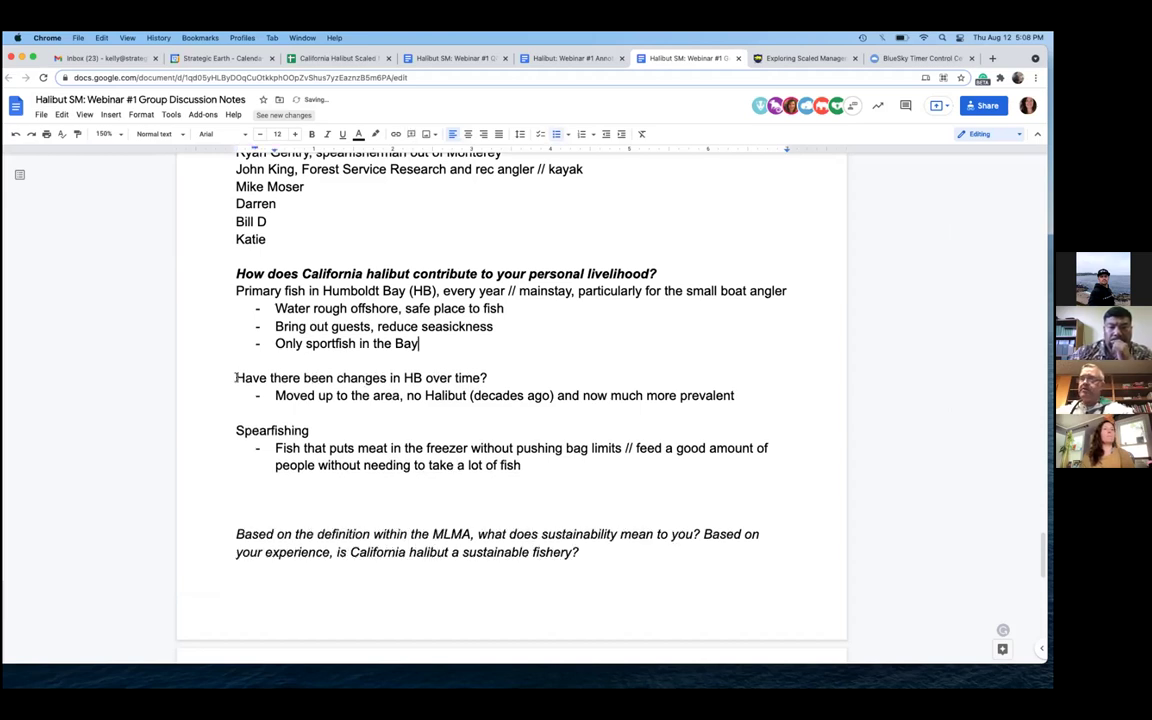
Make the changes question a bullet with the 'Moved up' answer nested as a sub-bullet
click(237, 378)
key(BackSpace)
key(ctrl+shift+8)
click(276, 378)
key(Tab)
click(540, 448)
click(775, 378)
key(Return)
key(Return)
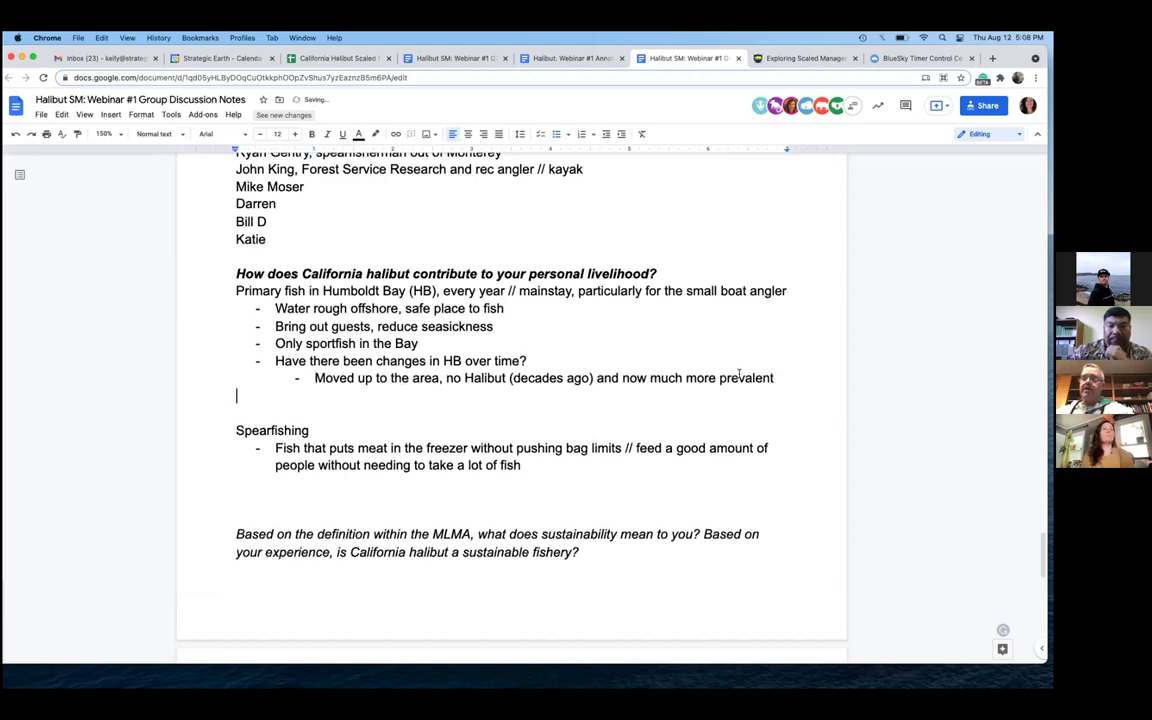
Add a bullet 'Gateway fishery, entry-level saltwater fishermen getting their experience on the water through the CH fishery'
click(433, 343)
key(Return)
text(Gatw)
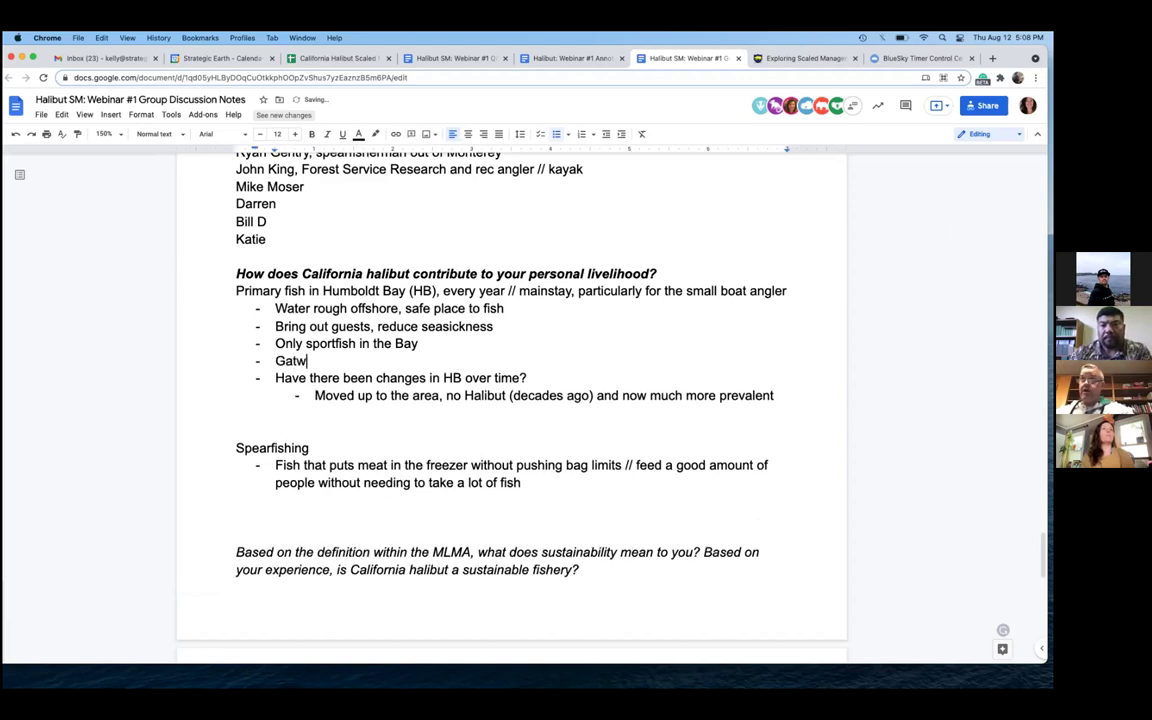
key(BackSpace)
text(eway fisher)
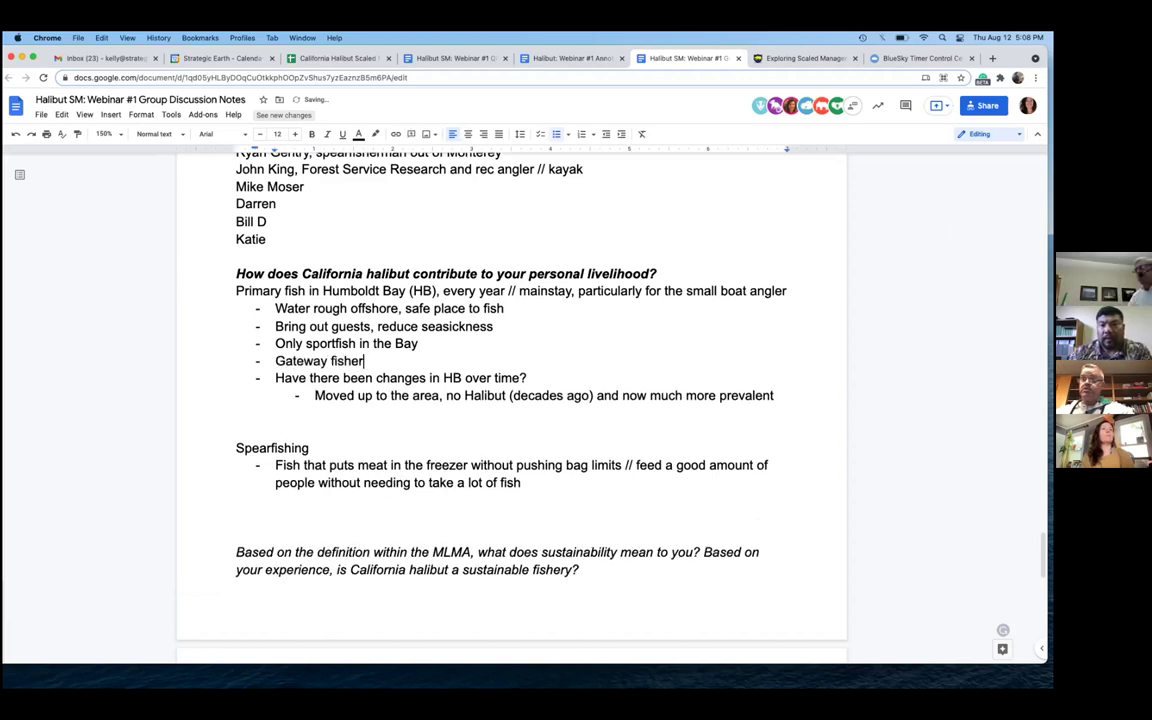
text(y, e)
key(BackSpace)
text(ener)
key(BackSpace)
key(BackSpace)
text(try)
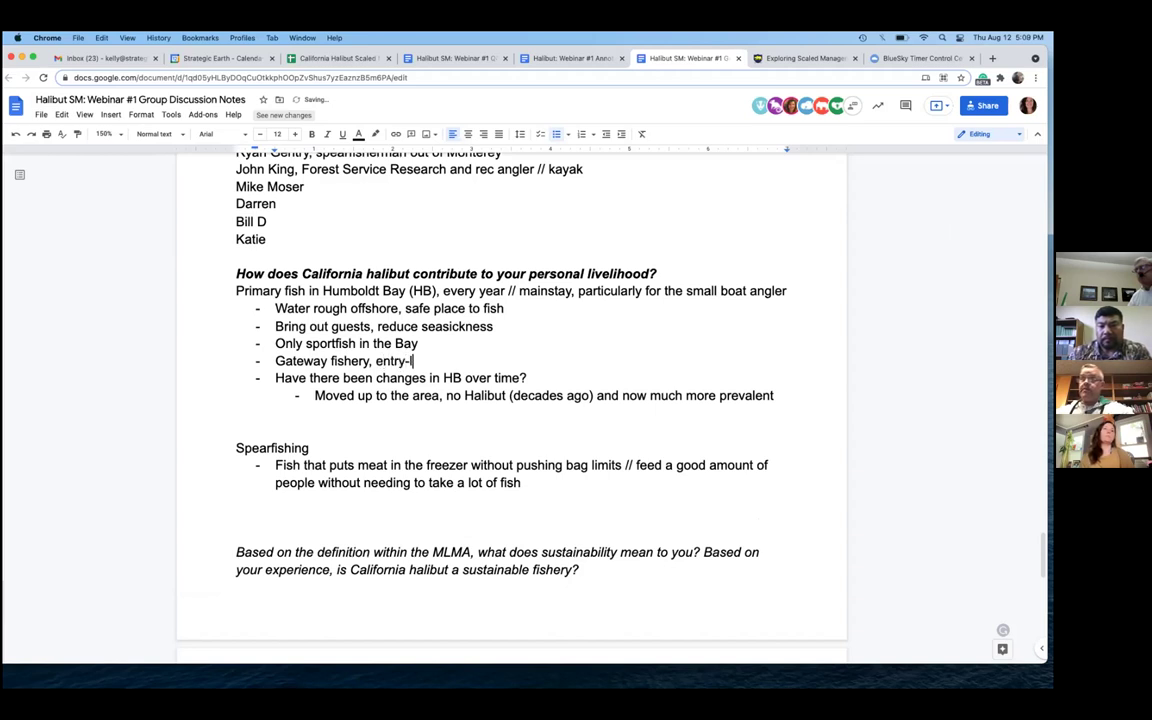
text(-level f)
key(BackSpace)
text(saltwa)
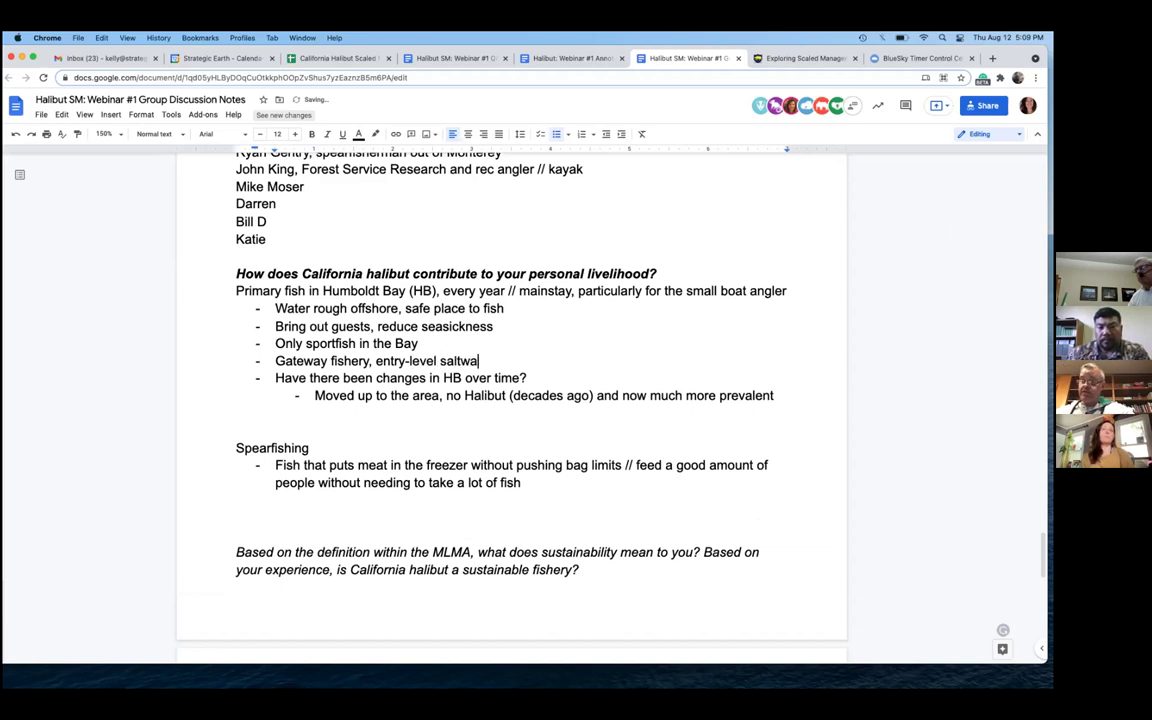
text(ter fishermen getting ha)
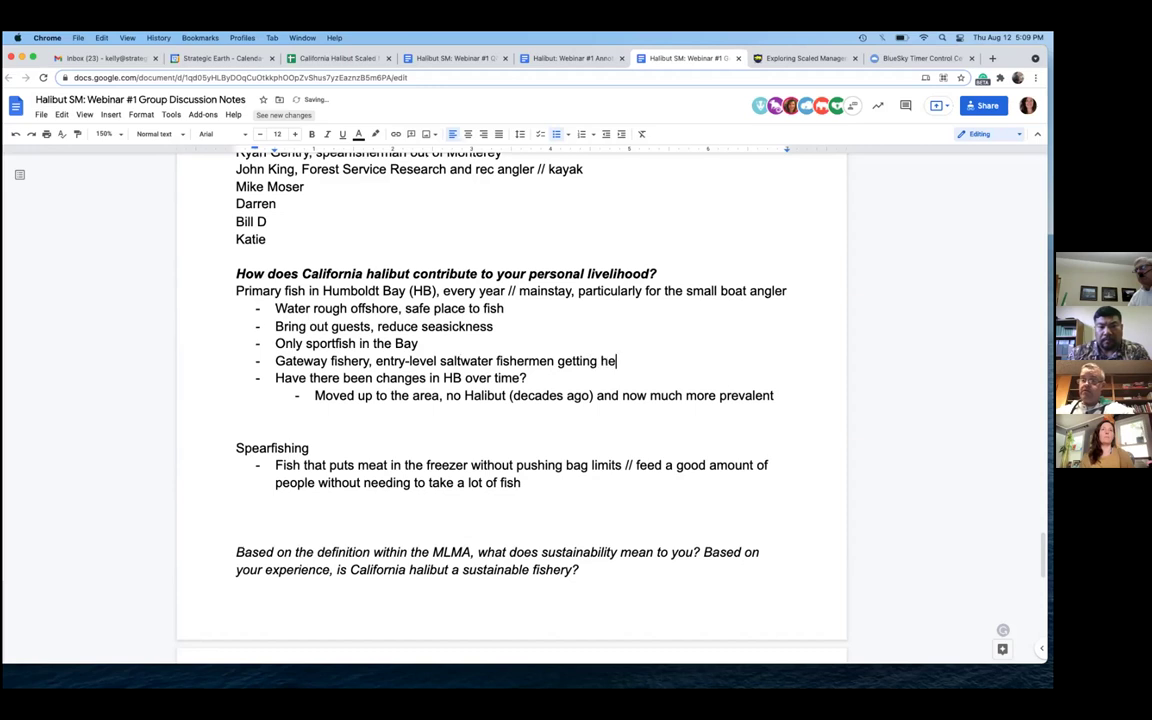
key(BackSpace)
key(BackSpace)
text(their e)
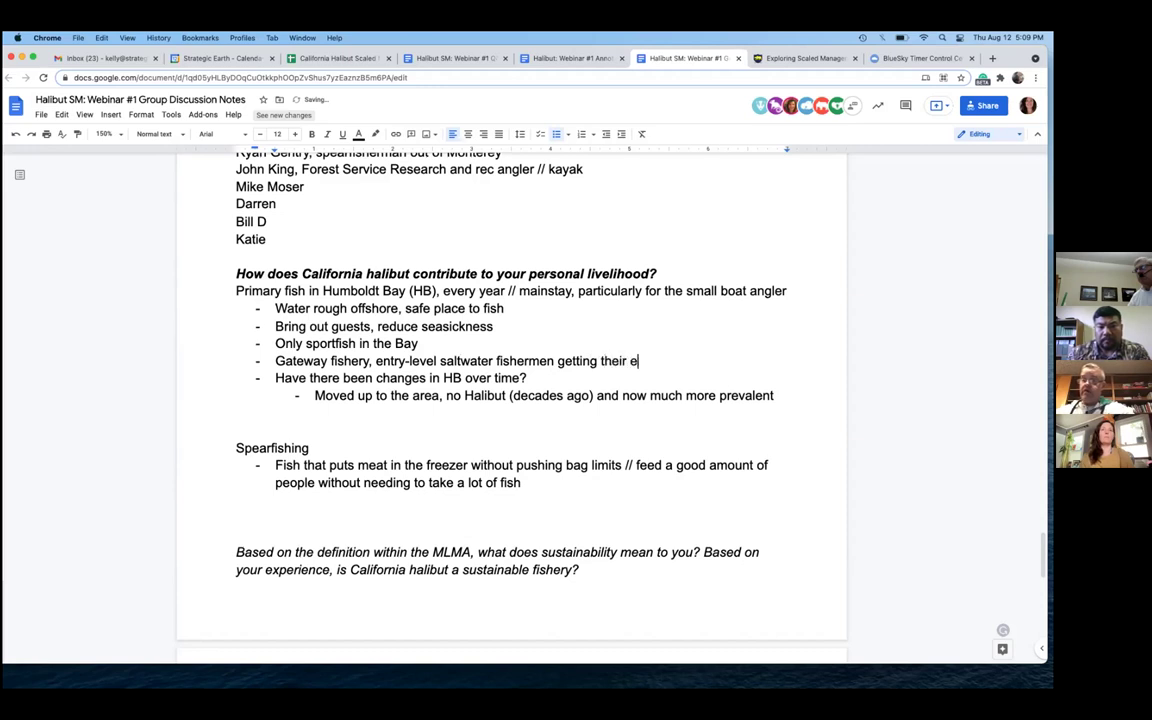
text(xperience on the water )
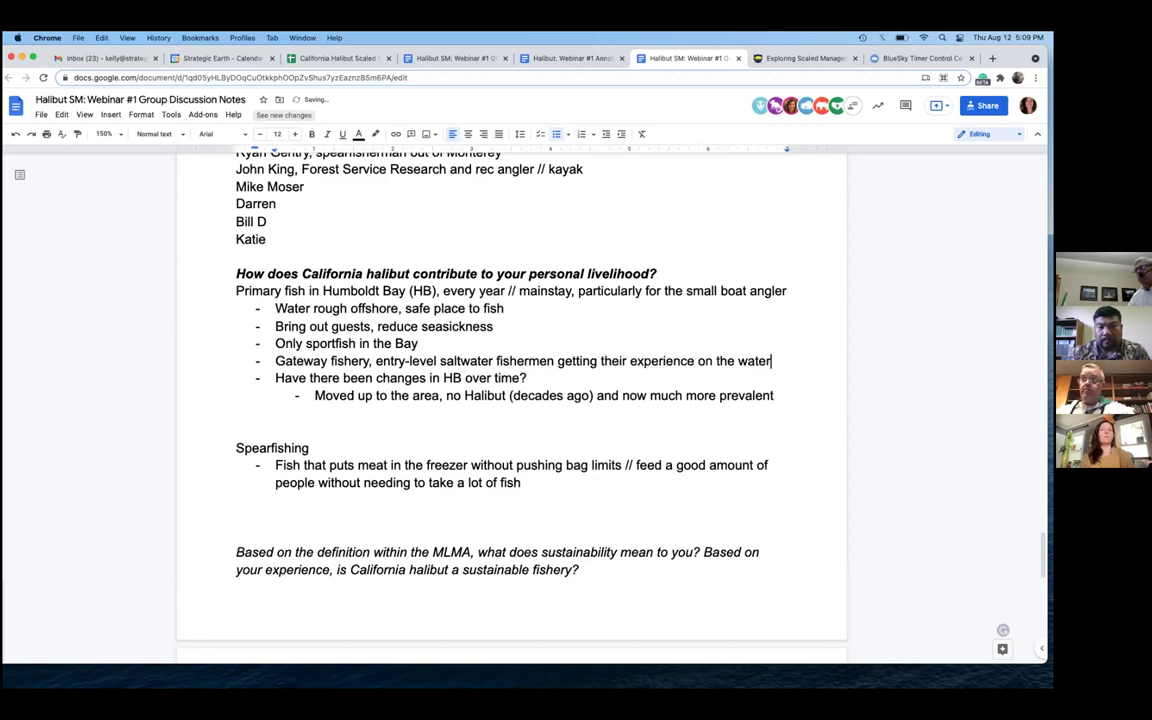
text(throug)
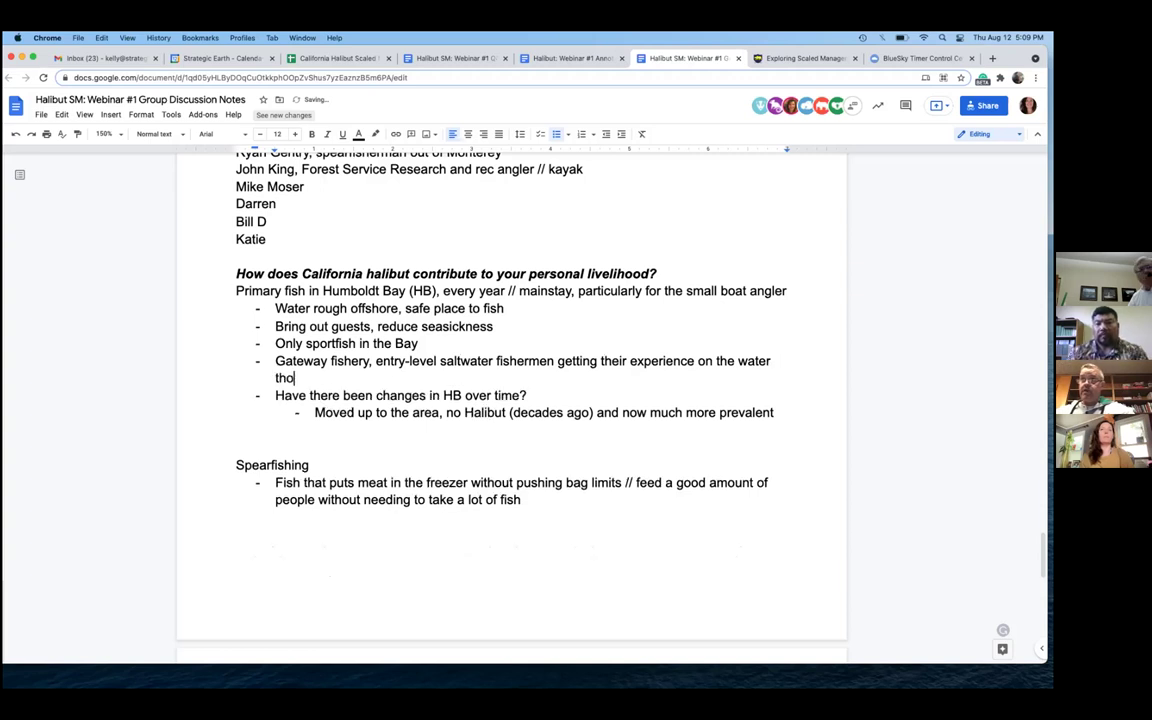
text(h the CA)
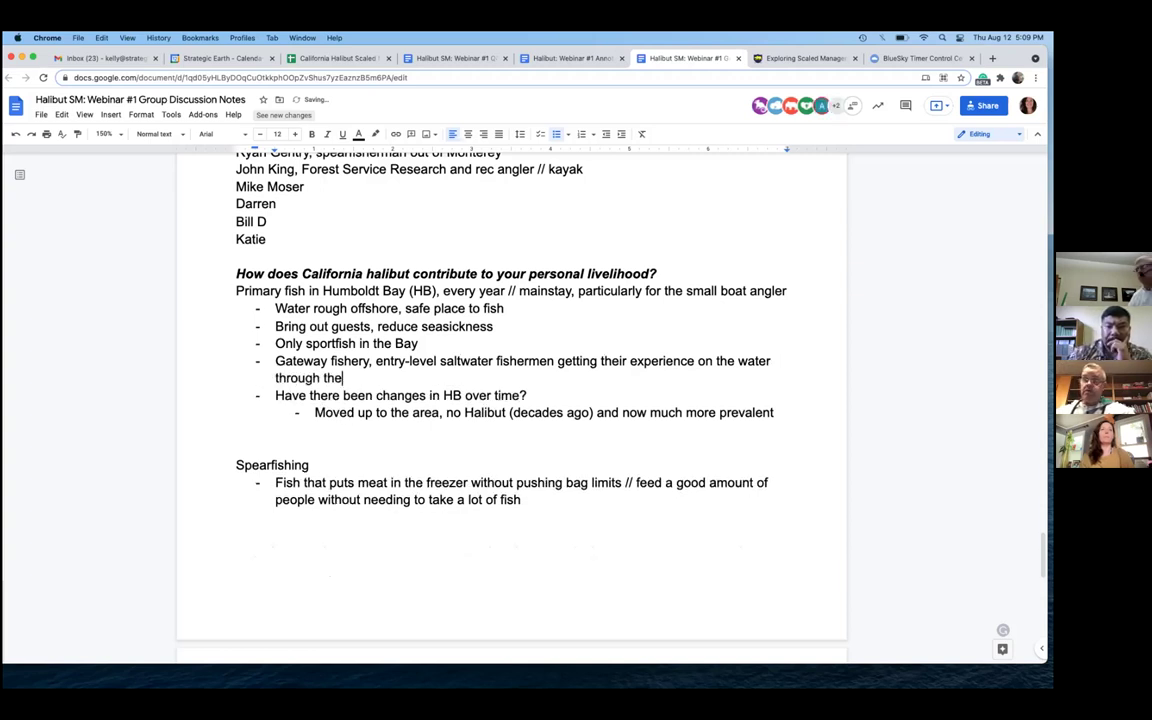
key(BackSpace)
key(BackSpace)
key(BackSpace)
text(CH fishery)
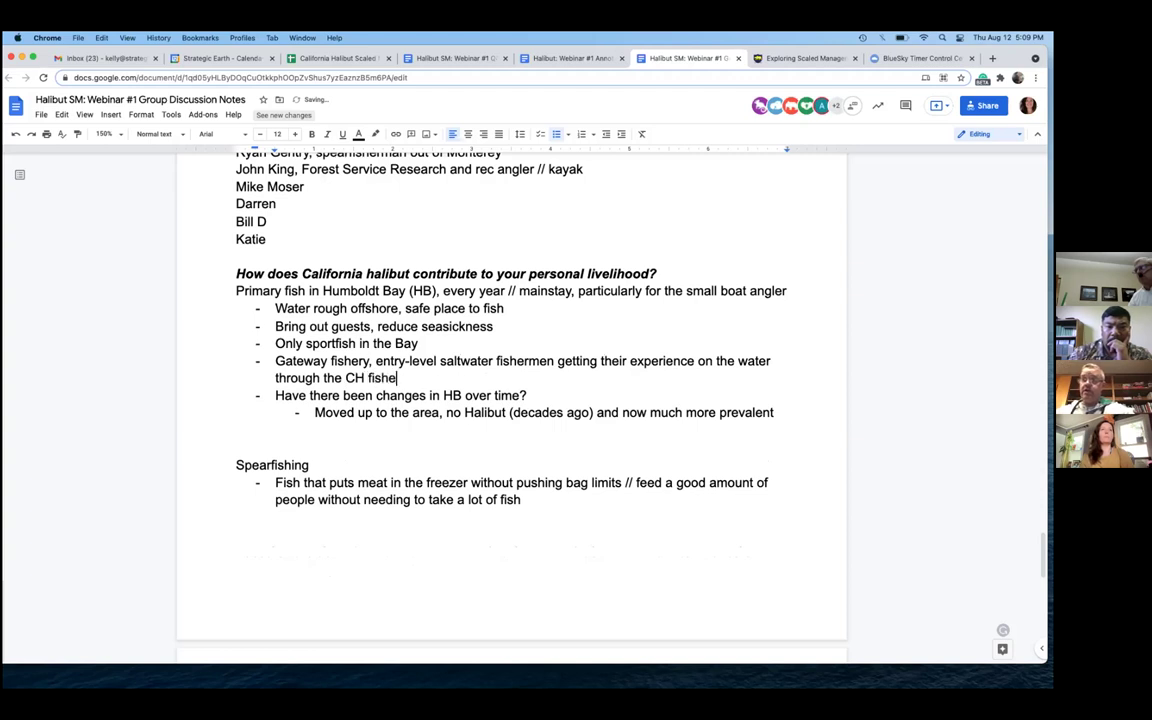
Add an indented sub-bullet 'Introducing more people to salt water fishing // small boats'
key(Return)
key(Tab)
text(INtrodu)
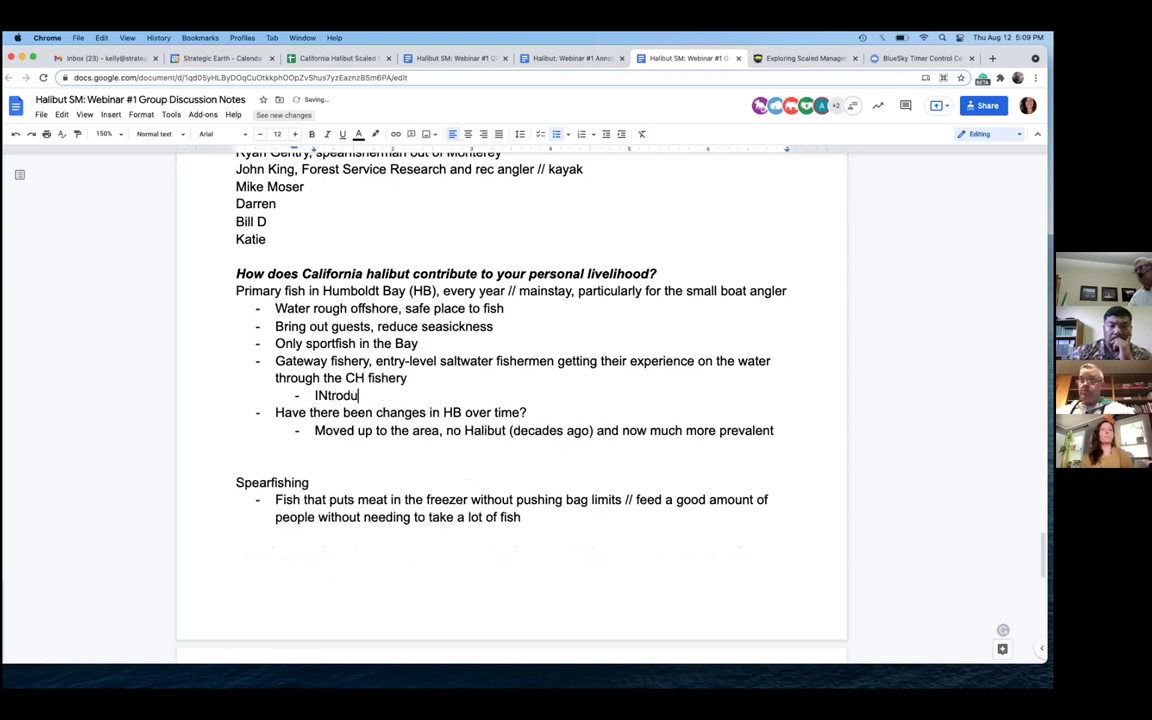
text(cing more )
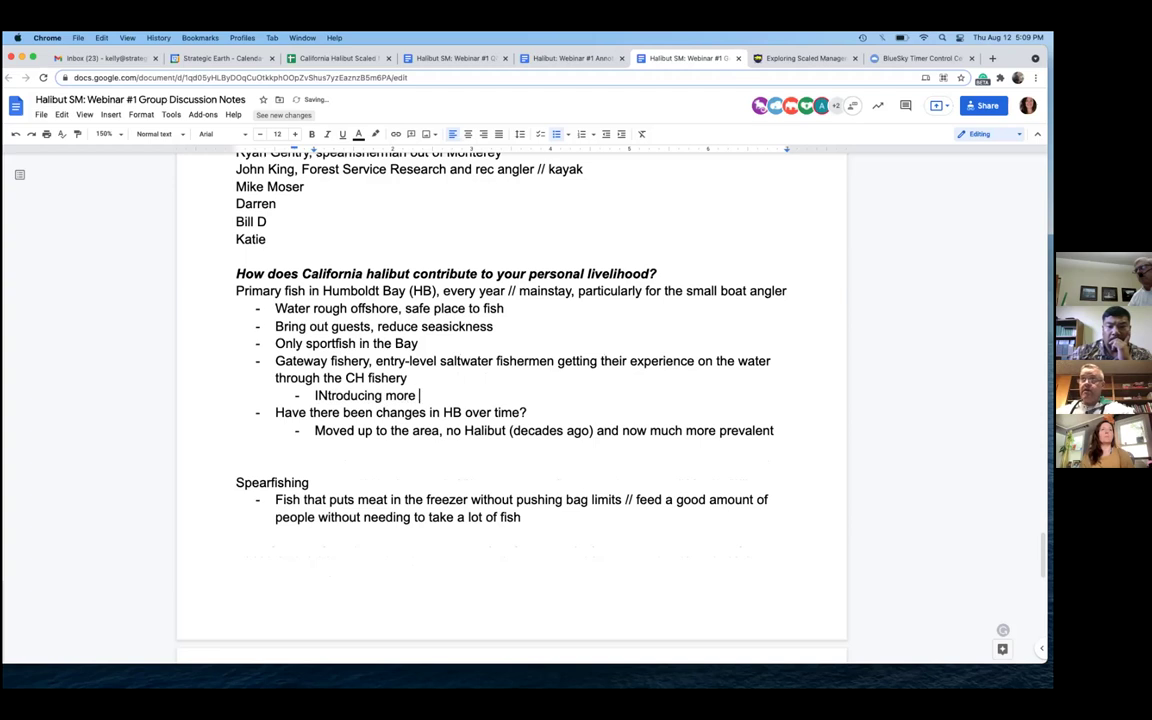
text(people to salk wa)
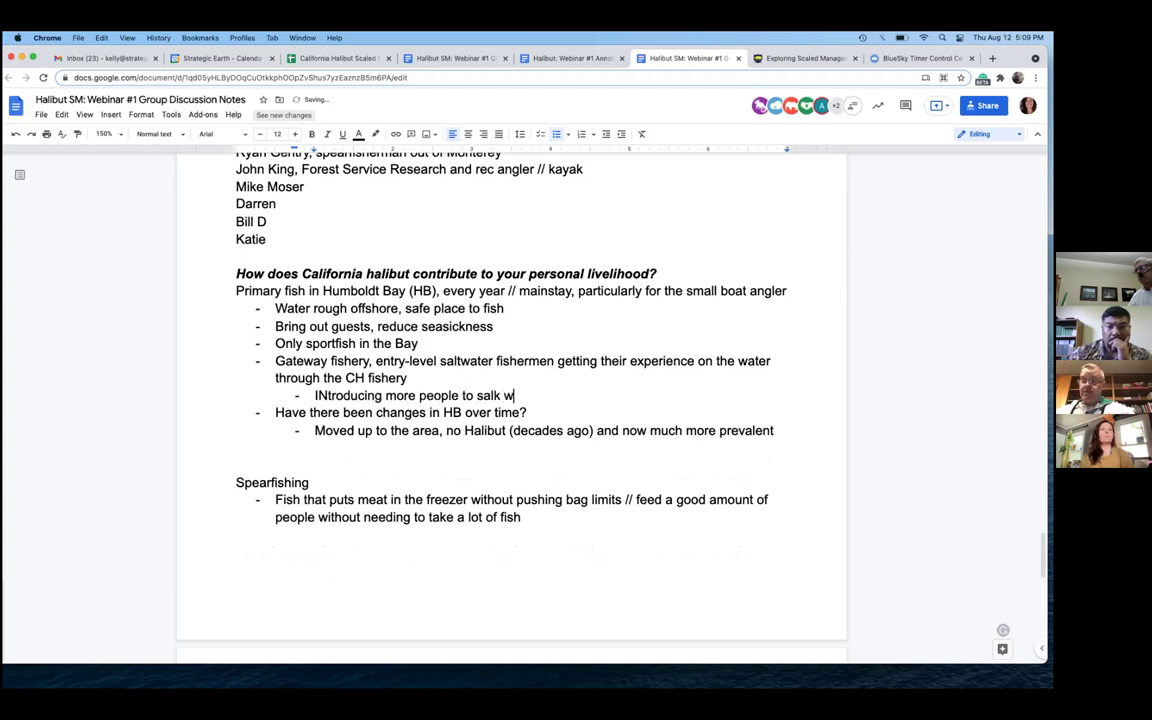
key(BackSpace)
key(BackSpace)
key(BackSpace)
key(BackSpace)
text(t water fis)
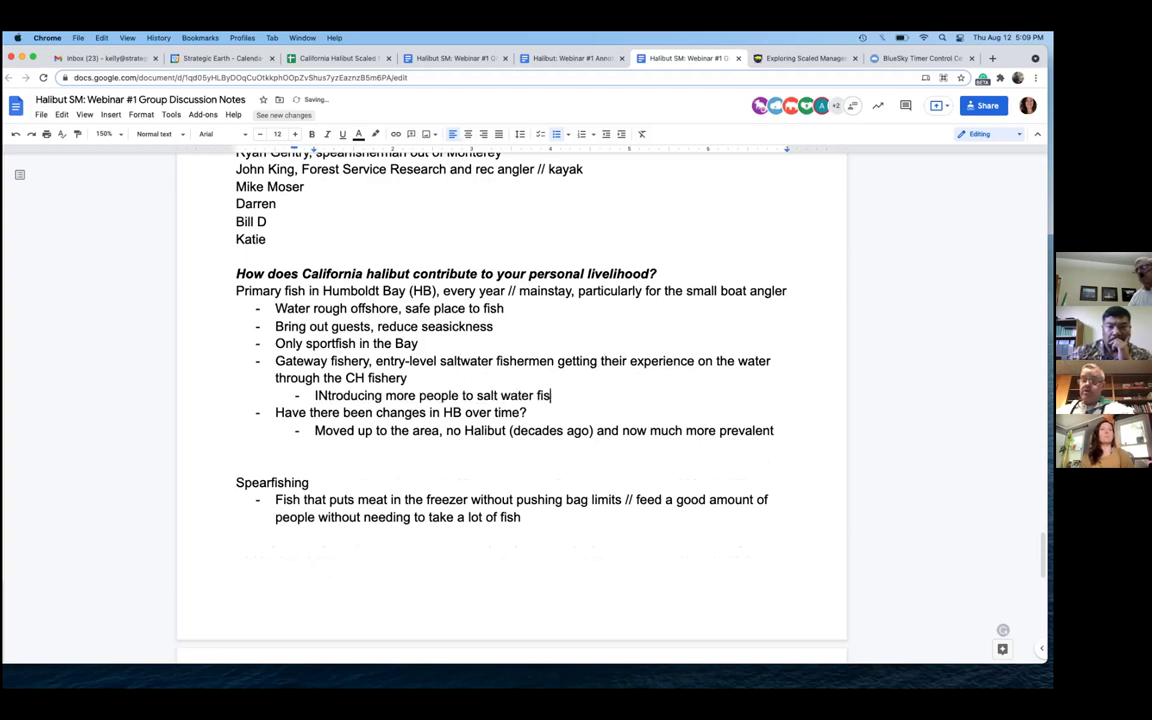
text(hing // small bo)
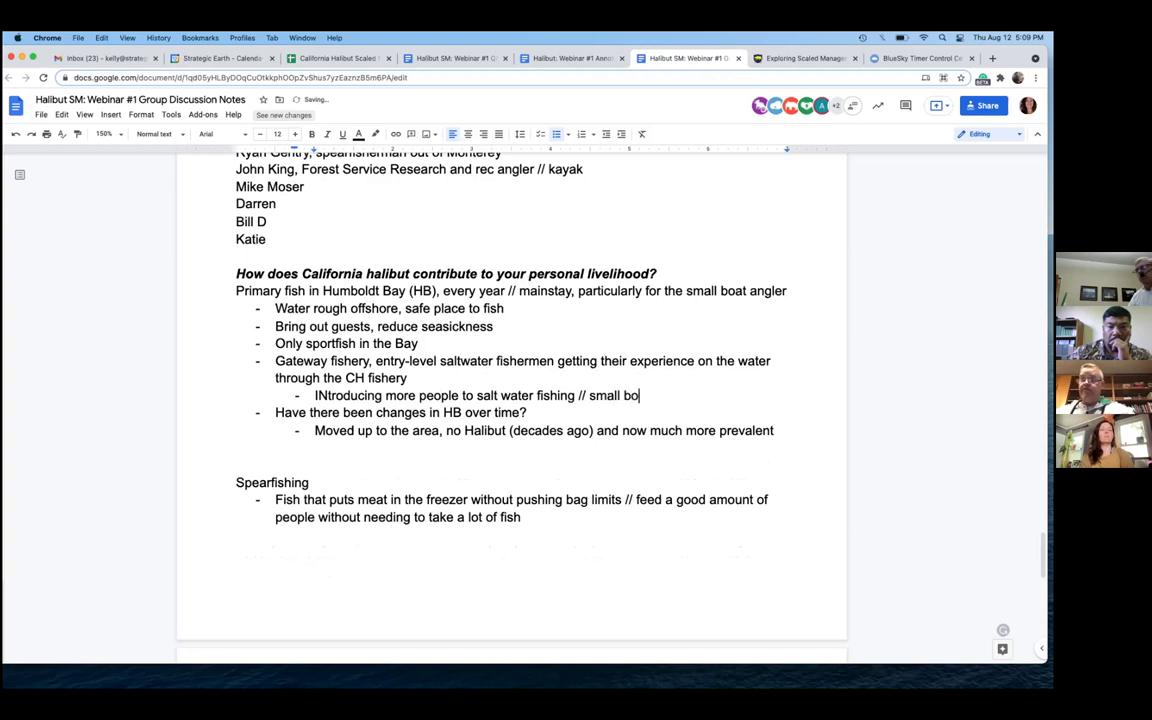
text(ats)
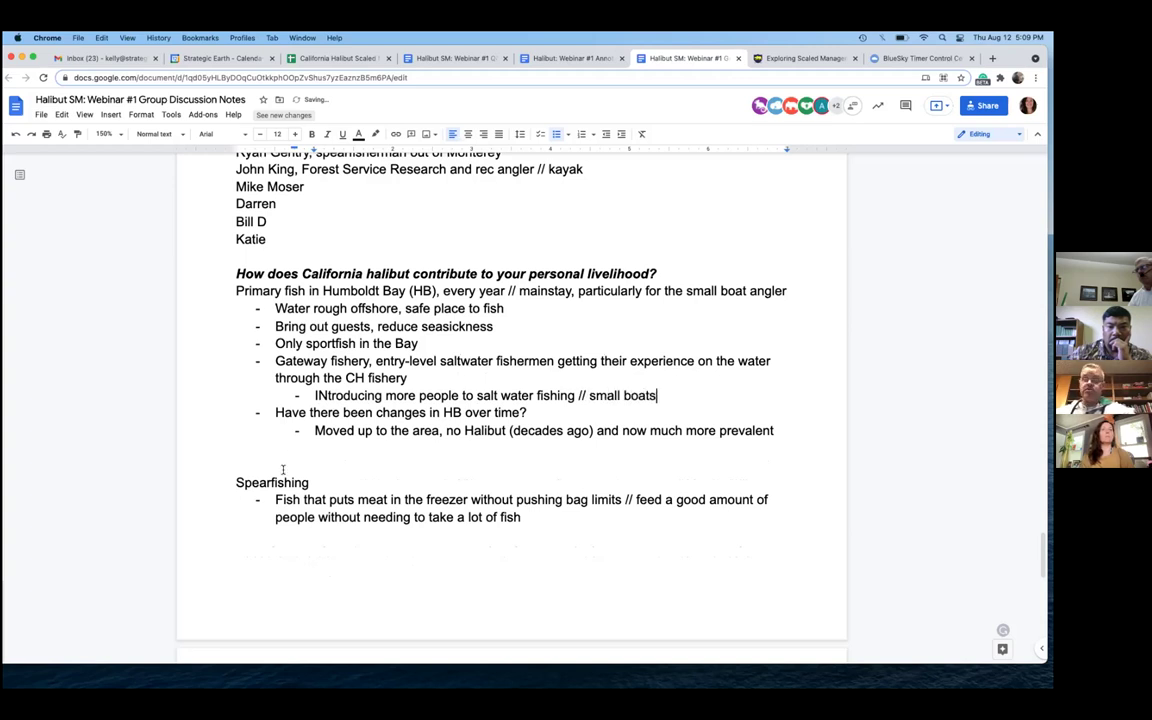
Insert a 'Quality of life' line with an '- Important fishery' bullet above Spearfishing
click(283, 469)
key(Return)
text(Question)
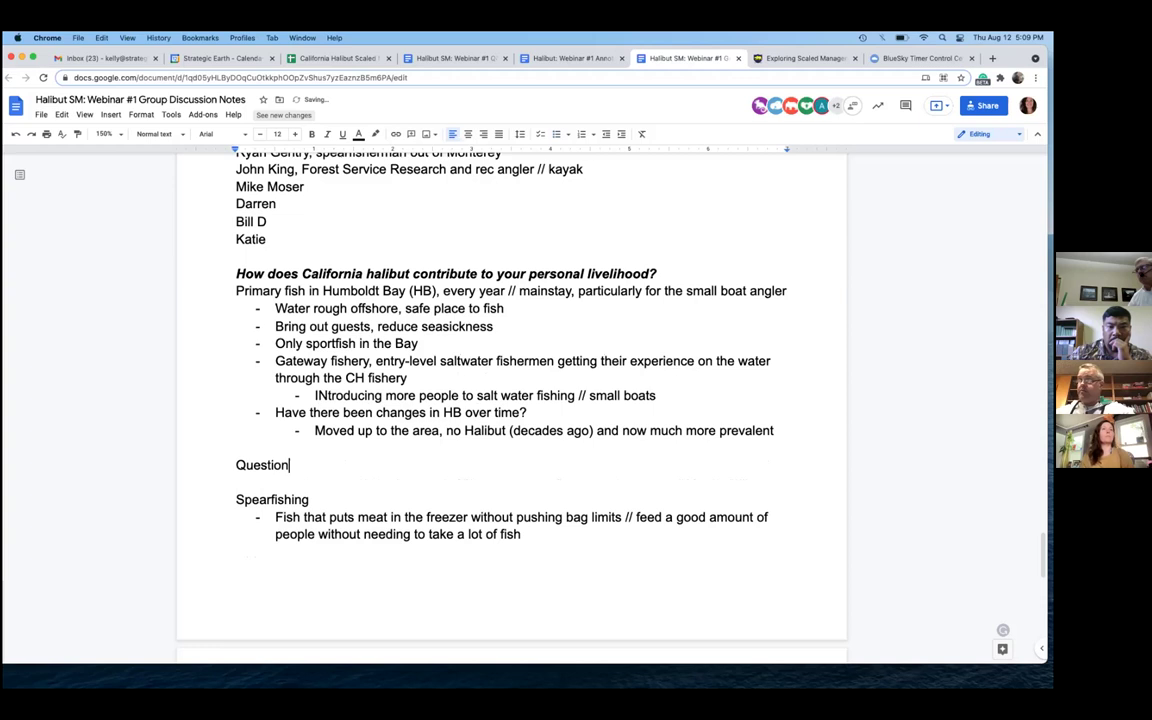
key(BackSpace)
key(BackSpace)
key(BackSpace)
key(BackSpace)
key(BackSpace)
text(ality of life)
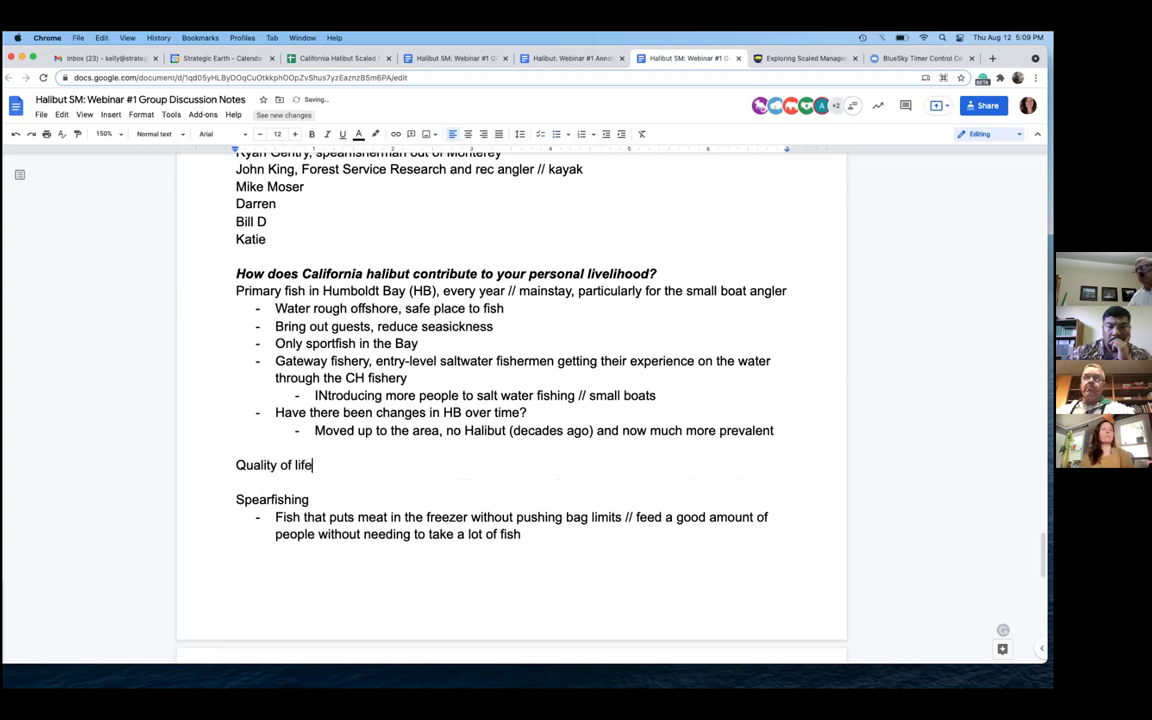
key(Return)
text(- Imo)
key(BackSpace)
text(portant fisher)
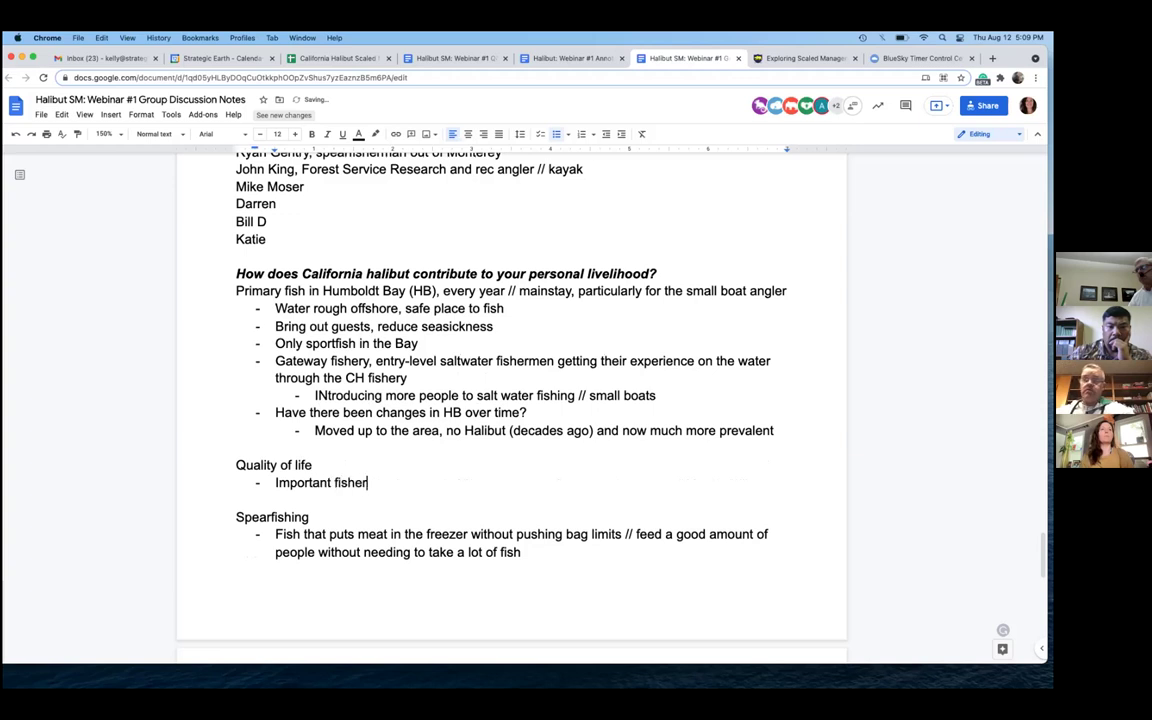
text(y)
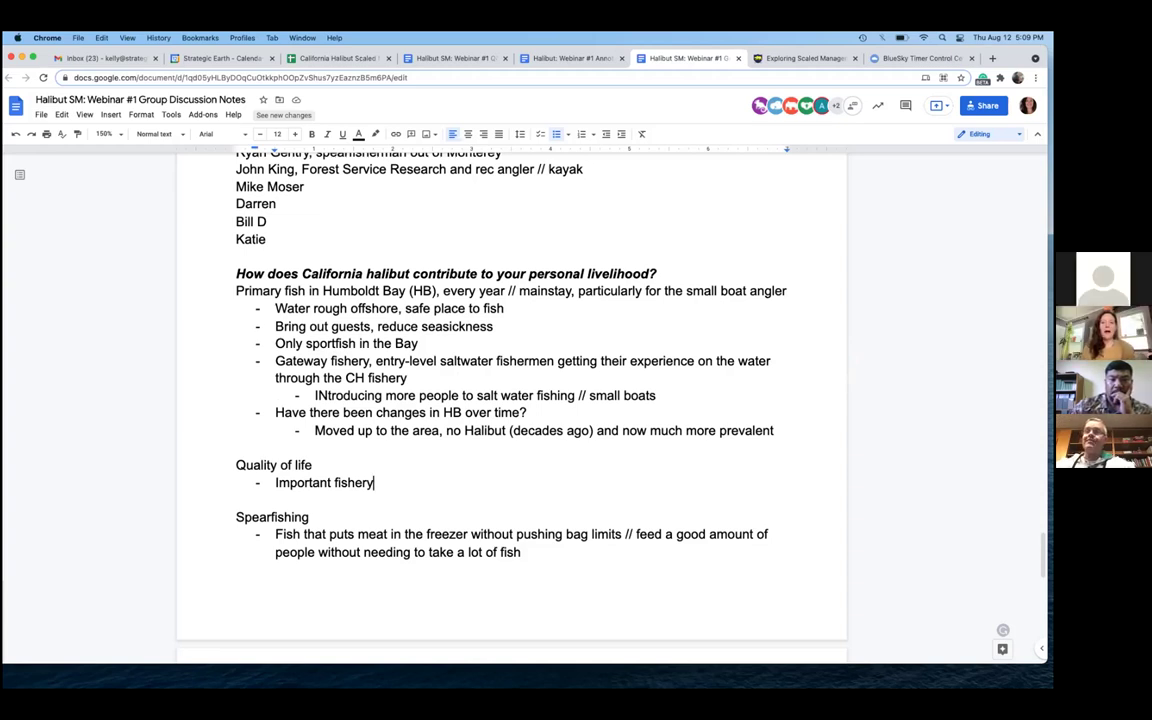
click(279, 204)
Delete the last attendee line and complete another attendee's surname
triple_click(244, 243)
key(BackSpace)
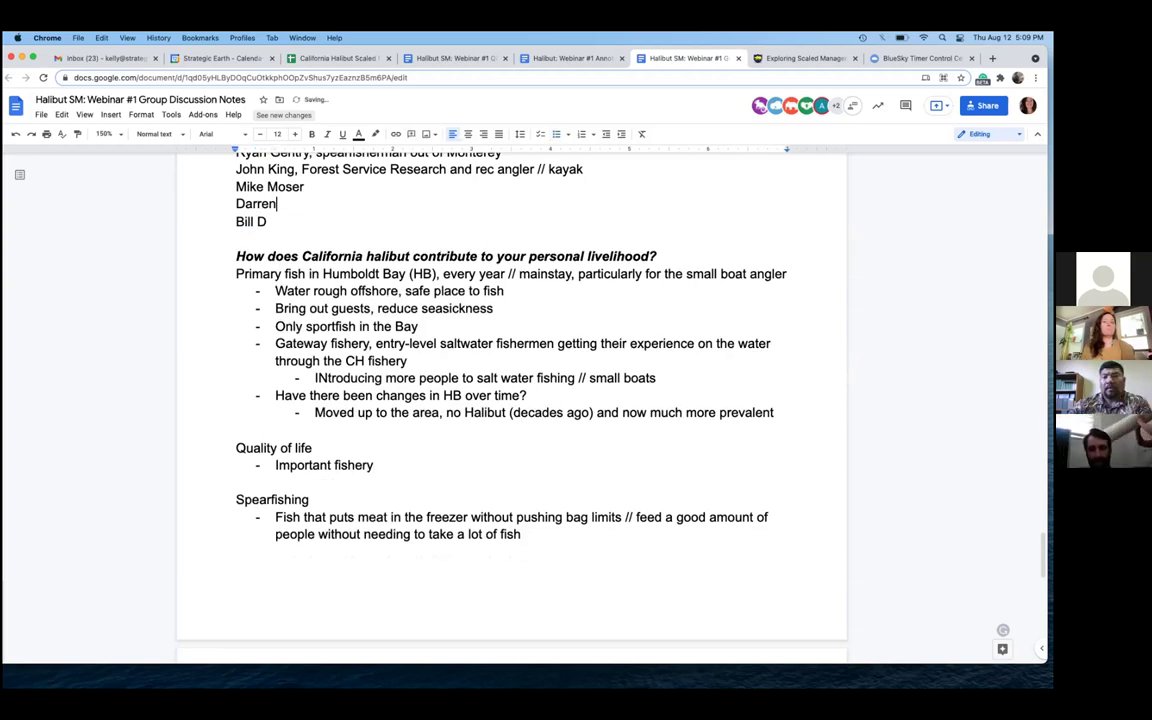
text(Ge)
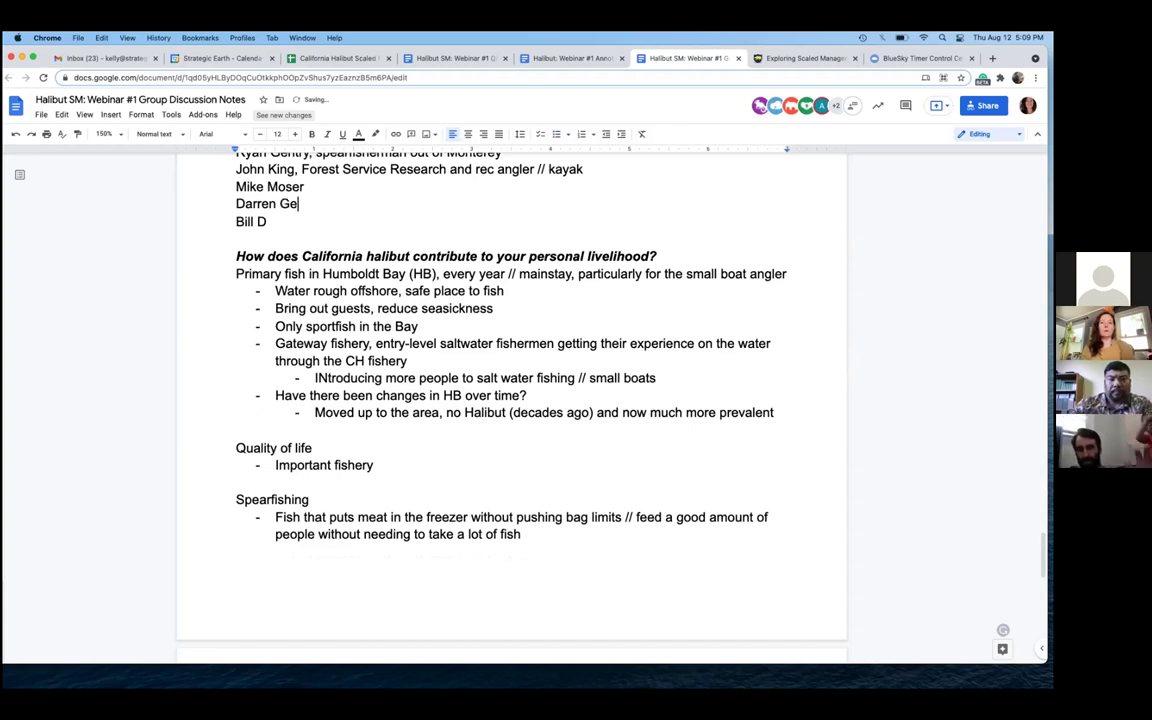
text(rtier)
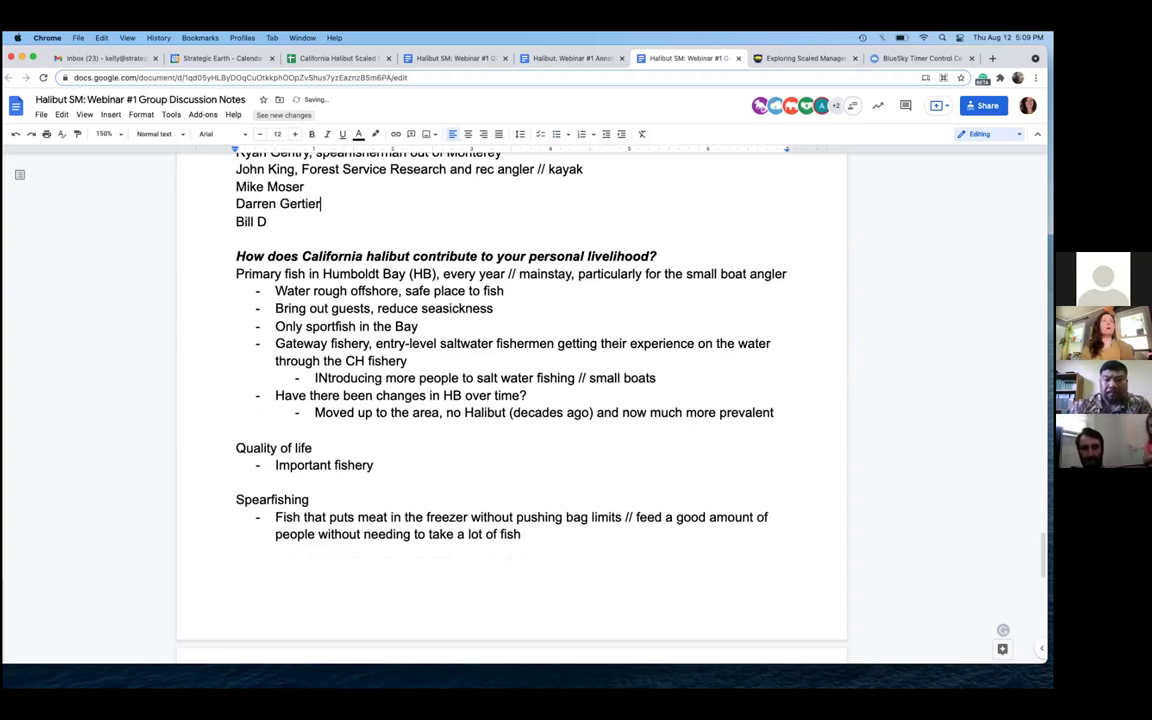
Below the attendees, add a 'Queue for' line naming a participant, with one participant bullet
click(267, 238)
key(Return)
key(Return)
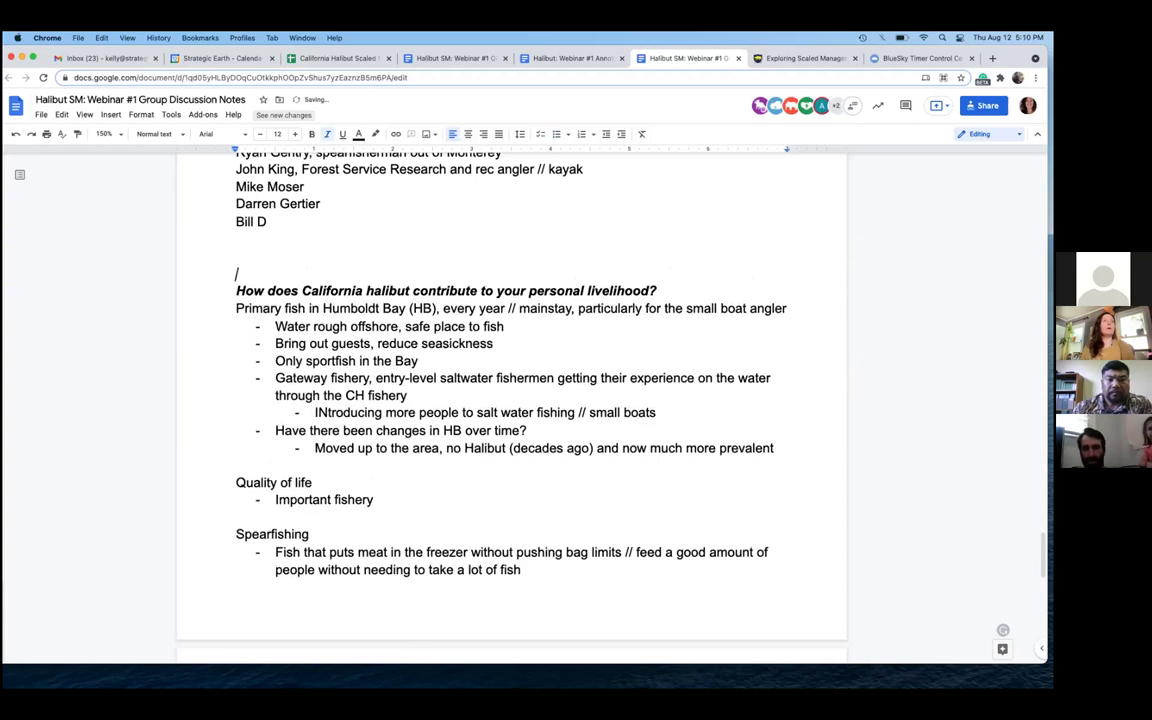
text(Queu)
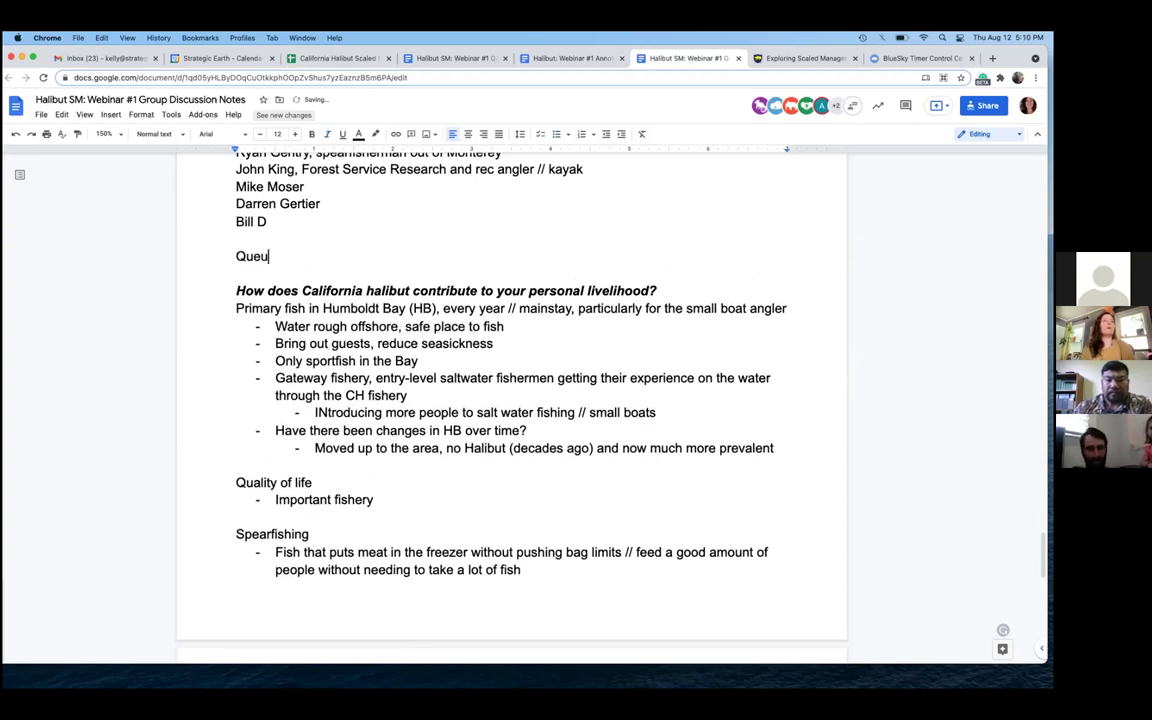
text(e for Travis)
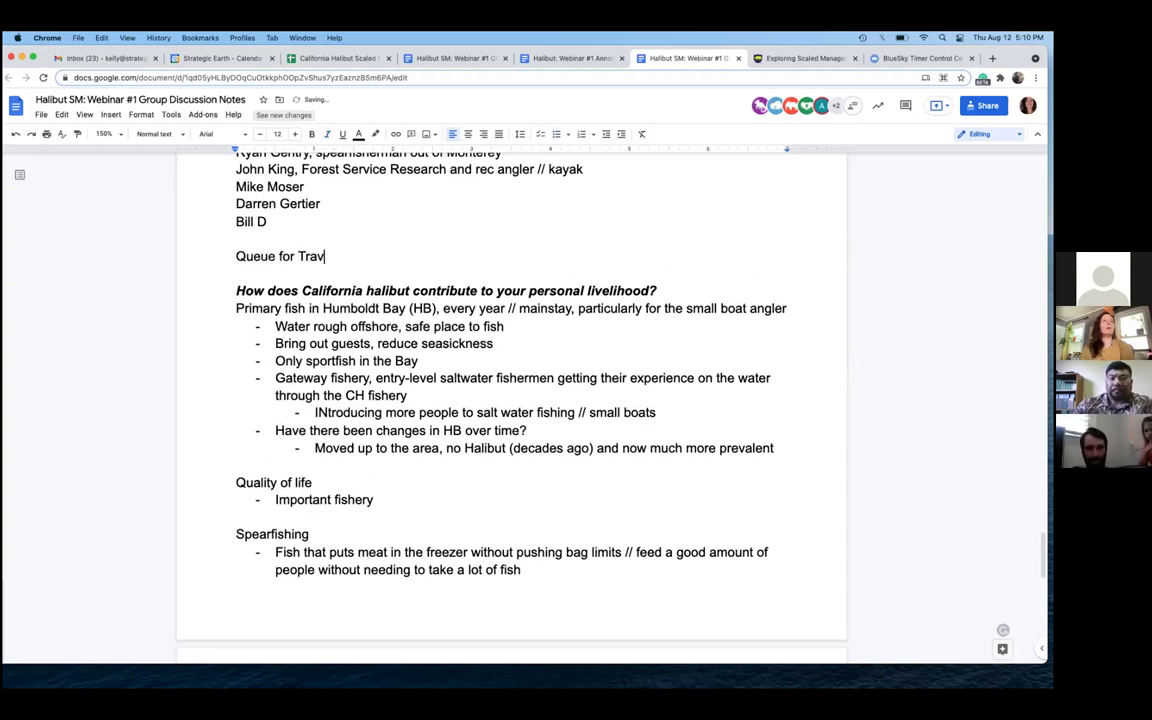
key(Return)
text(- )
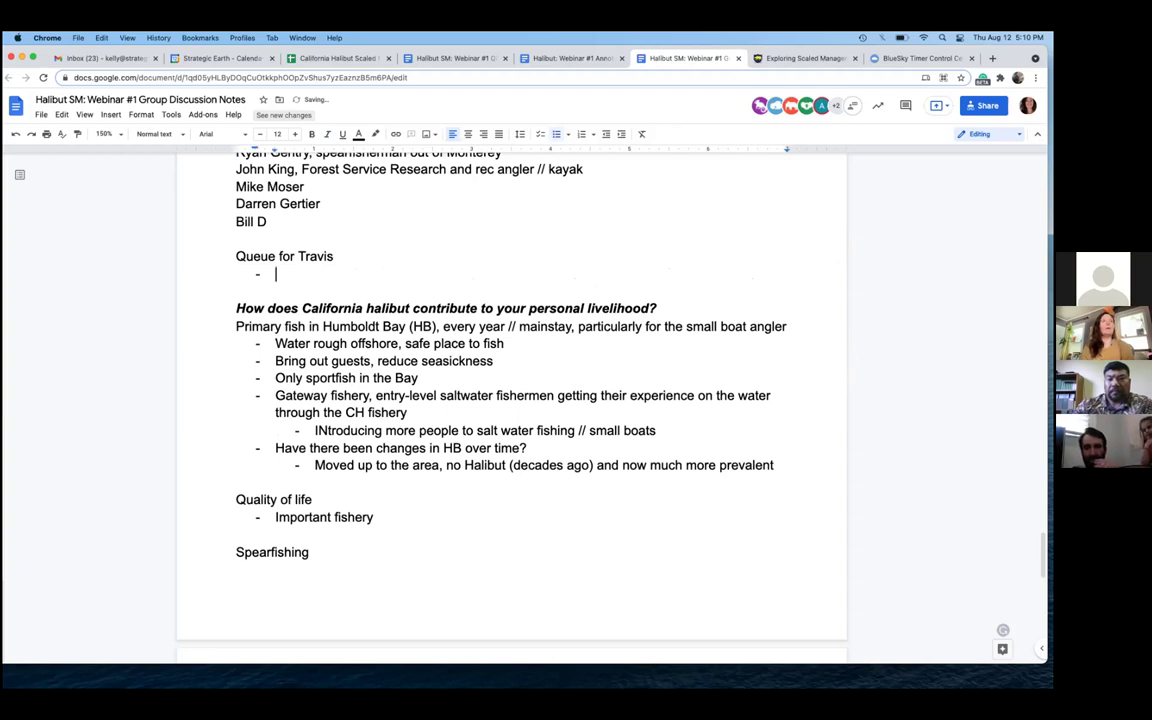
text(Dwa)
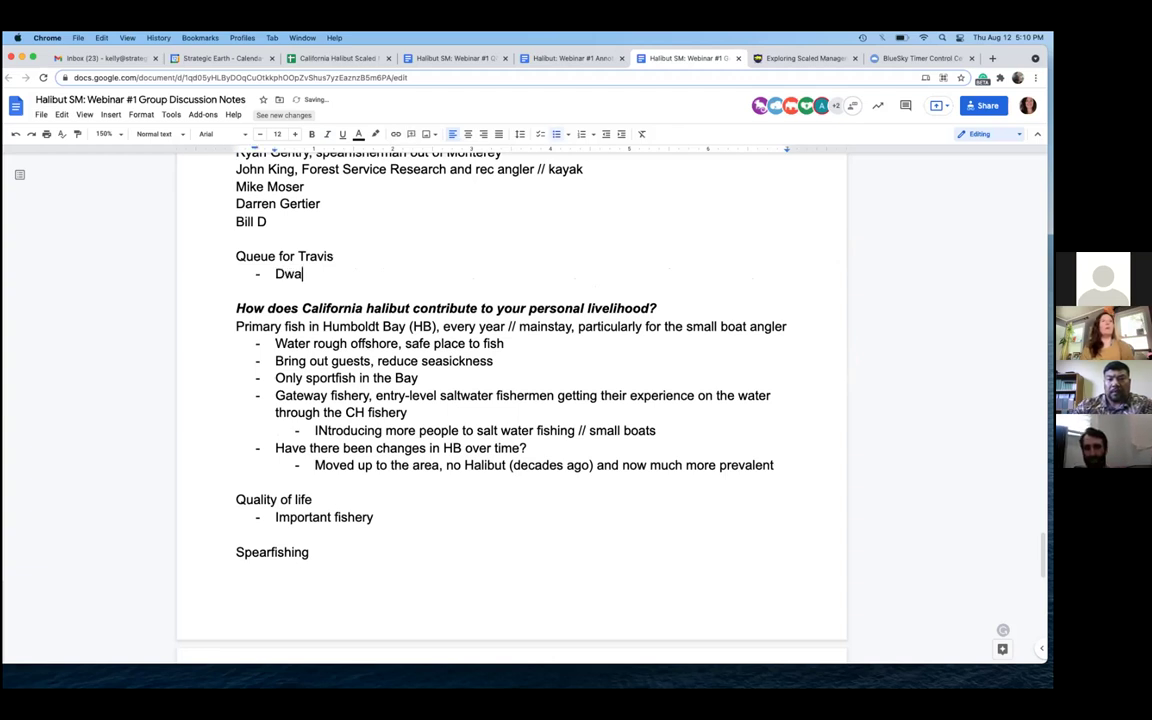
text(y)
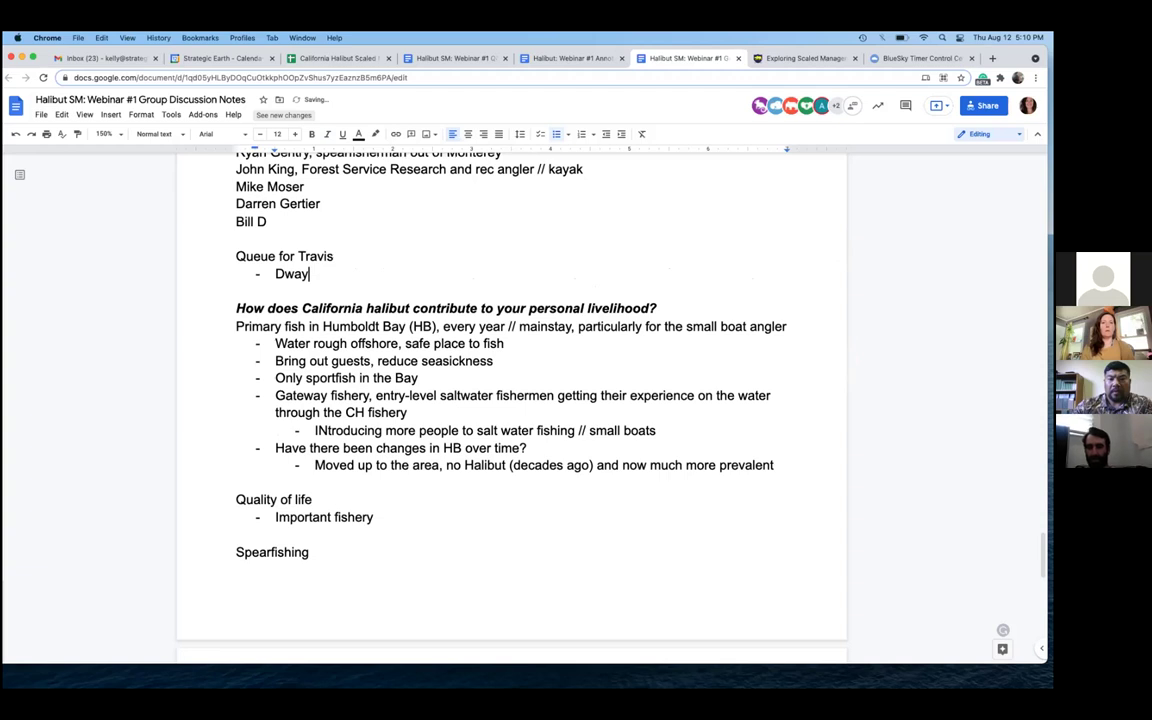
key(BackSpace)
key(BackSpace)
text(yanne)
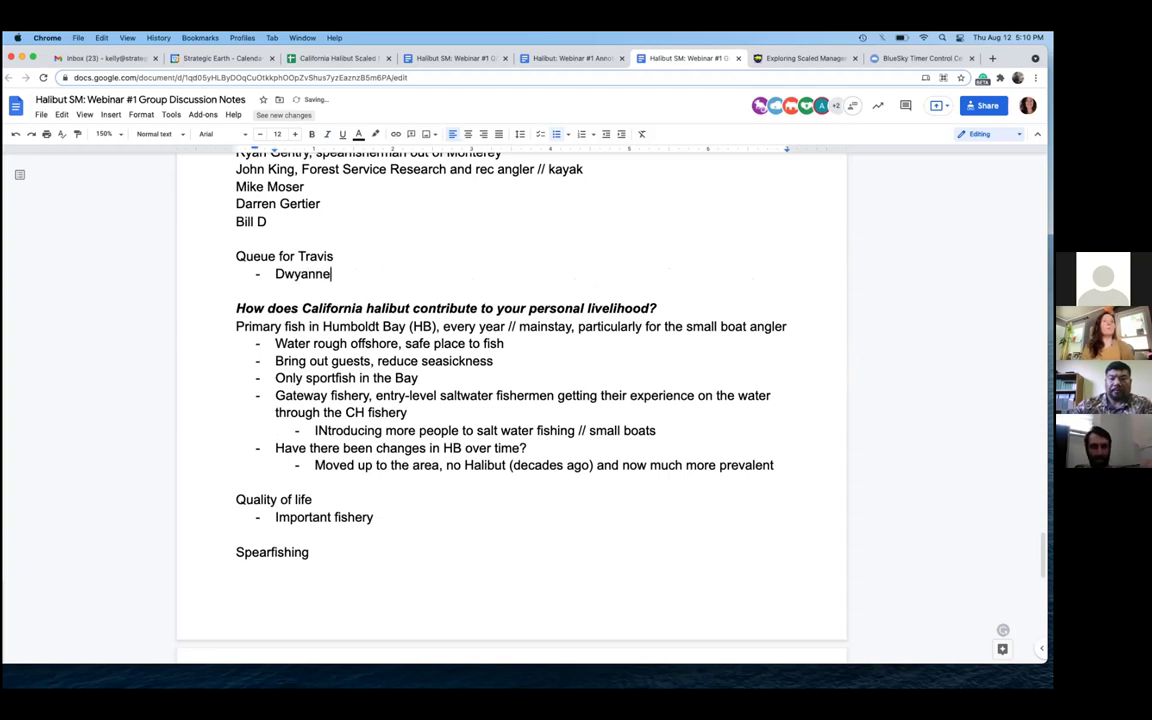
Color the queue heading and its bullet purple
shift+click(341, 270)
click(359, 134)
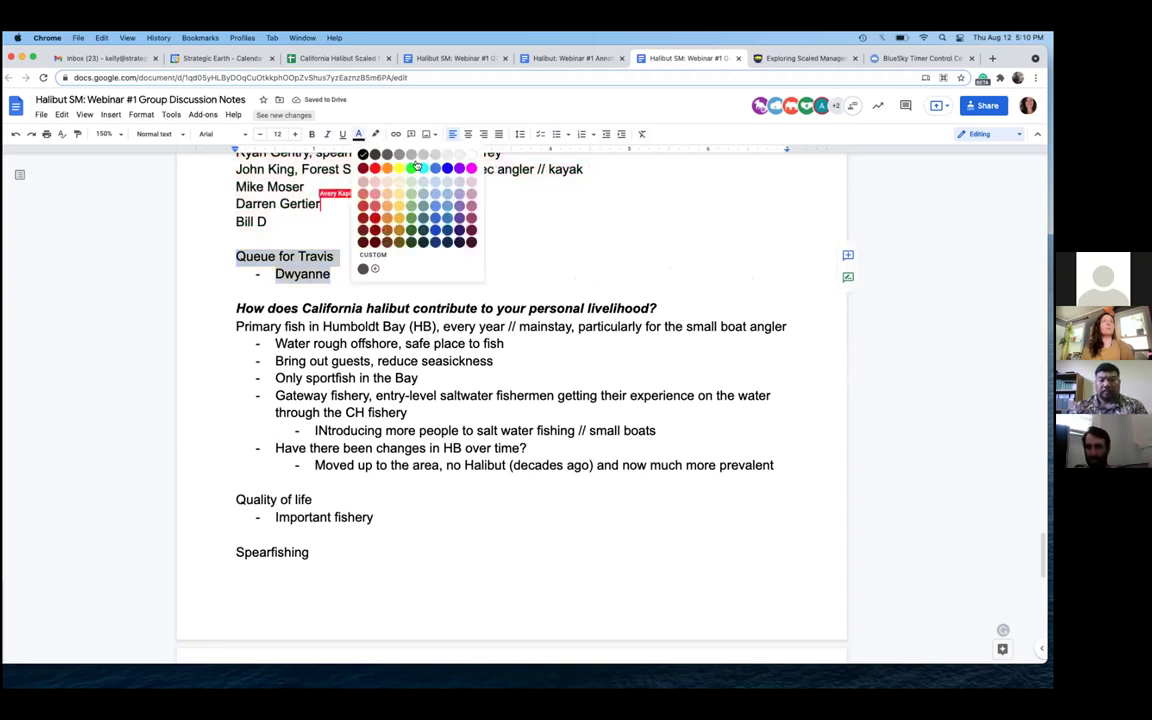
click(459, 168)
click(398, 528)
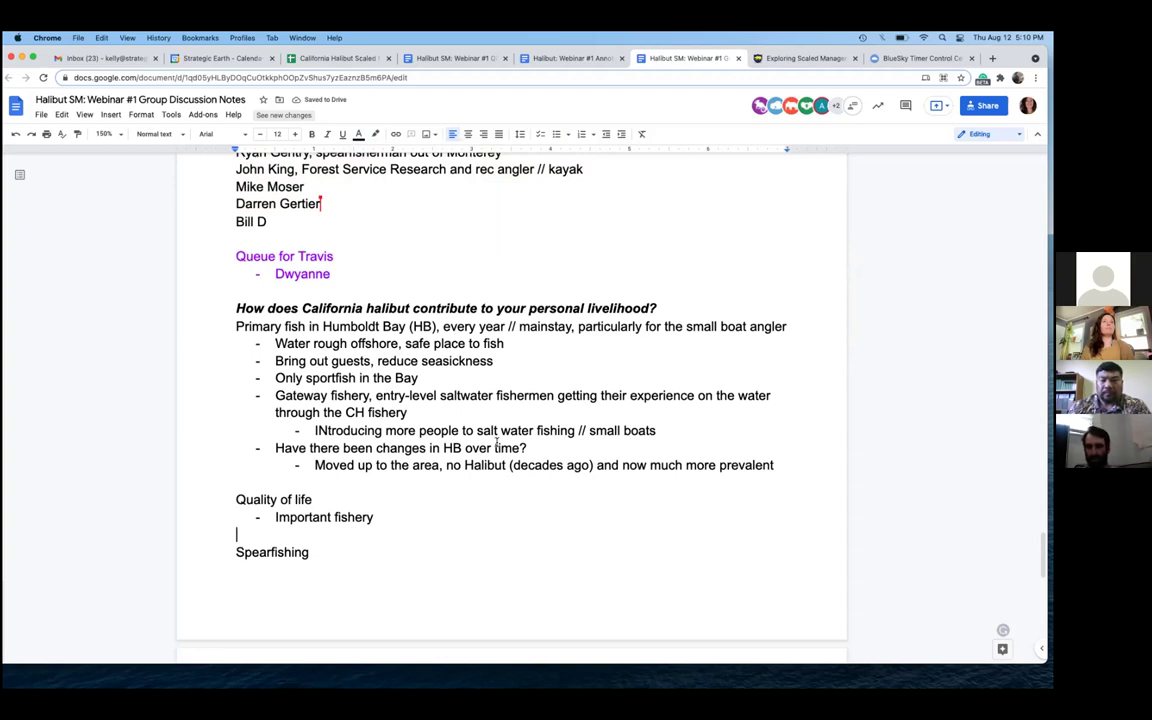
Add 'Mainstay for recreational fishermen' as its own bullet below Important fishery
scroll(497, 441, down, 4)
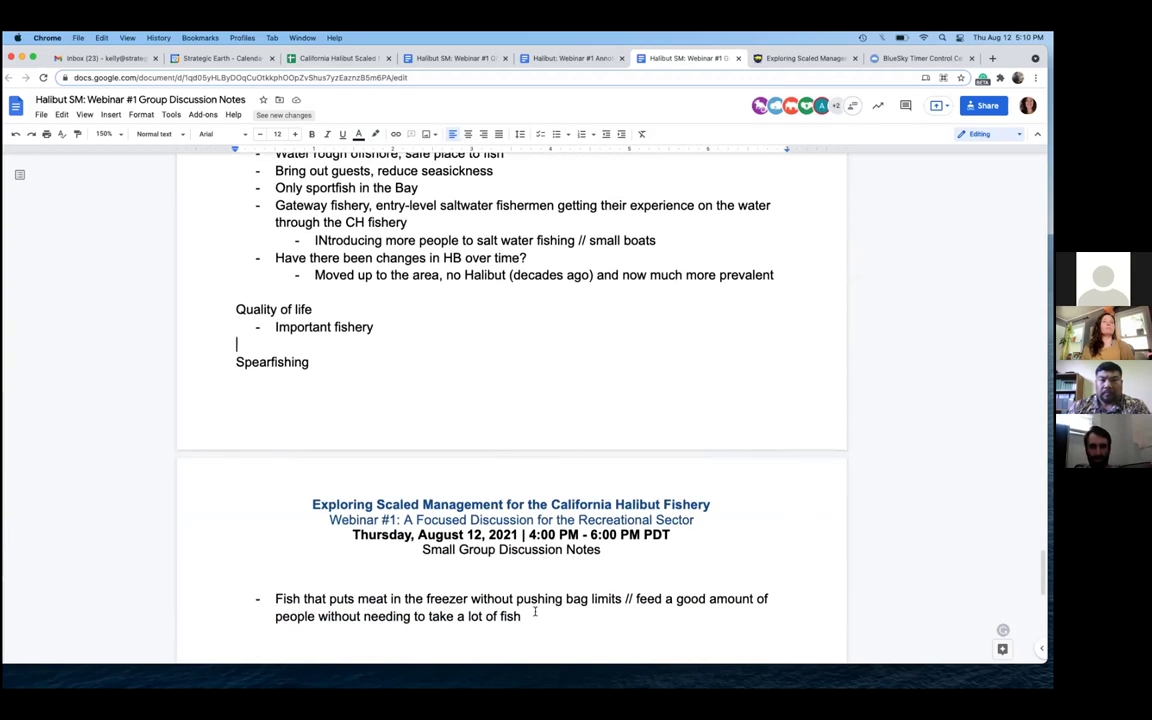
click(380, 327)
key(Return)
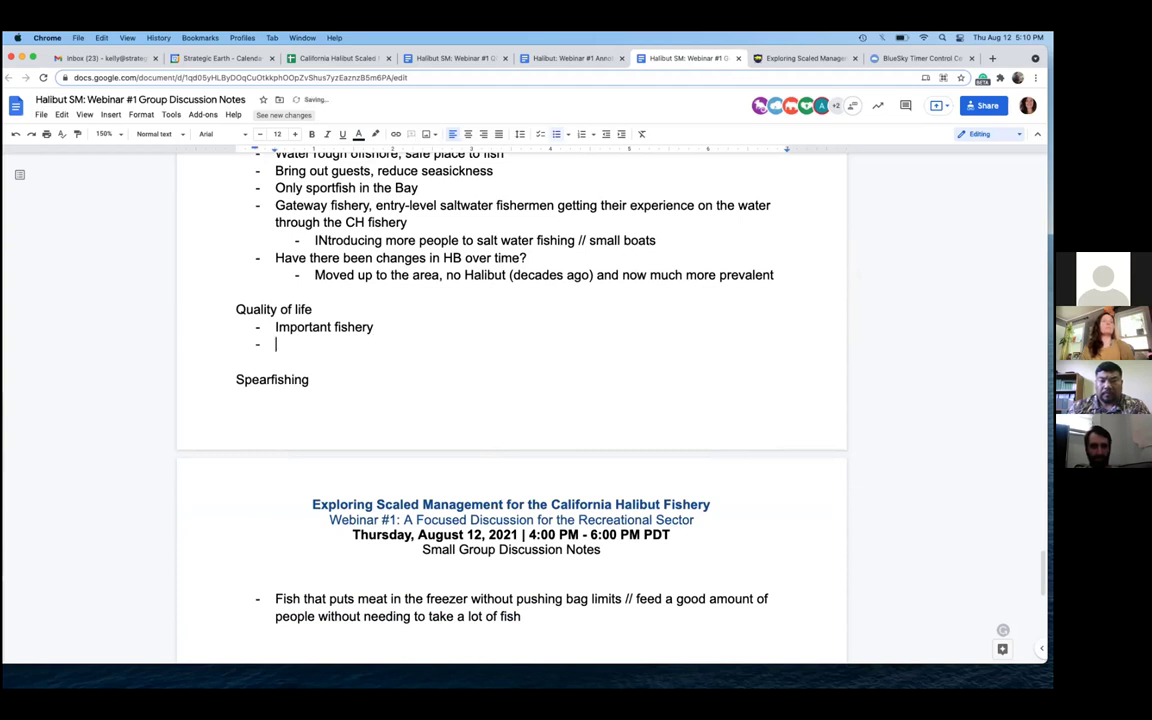
key(Return)
key(Return)
text(Ma)
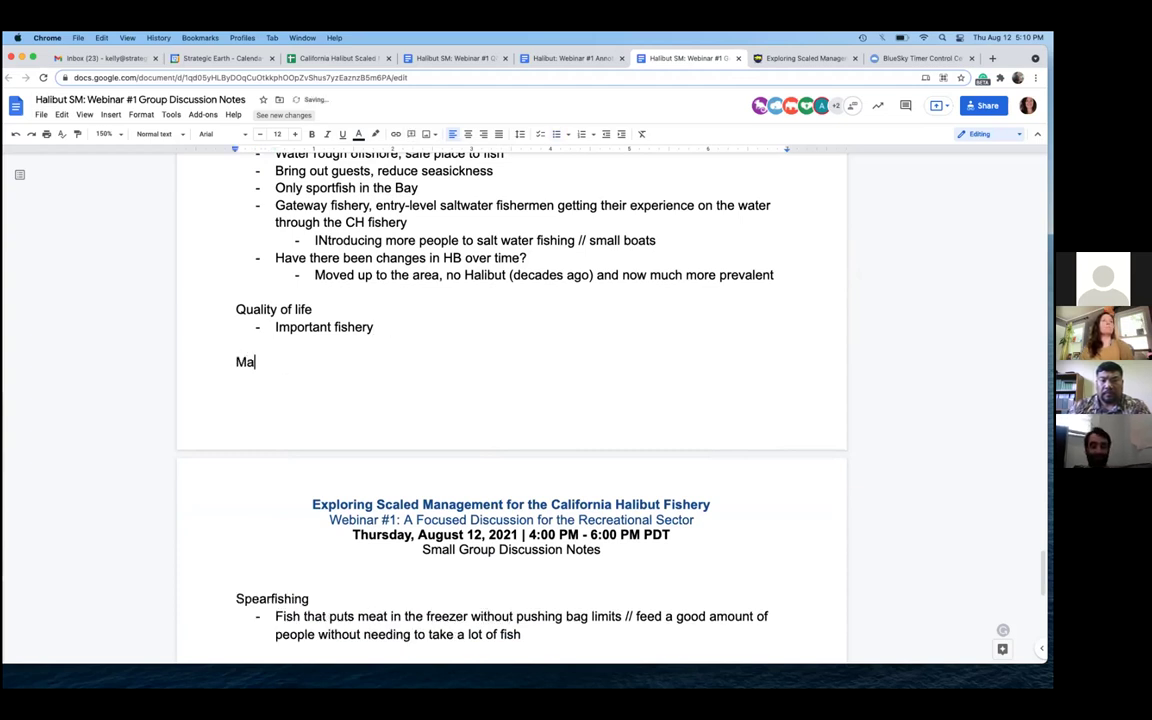
text(instay)
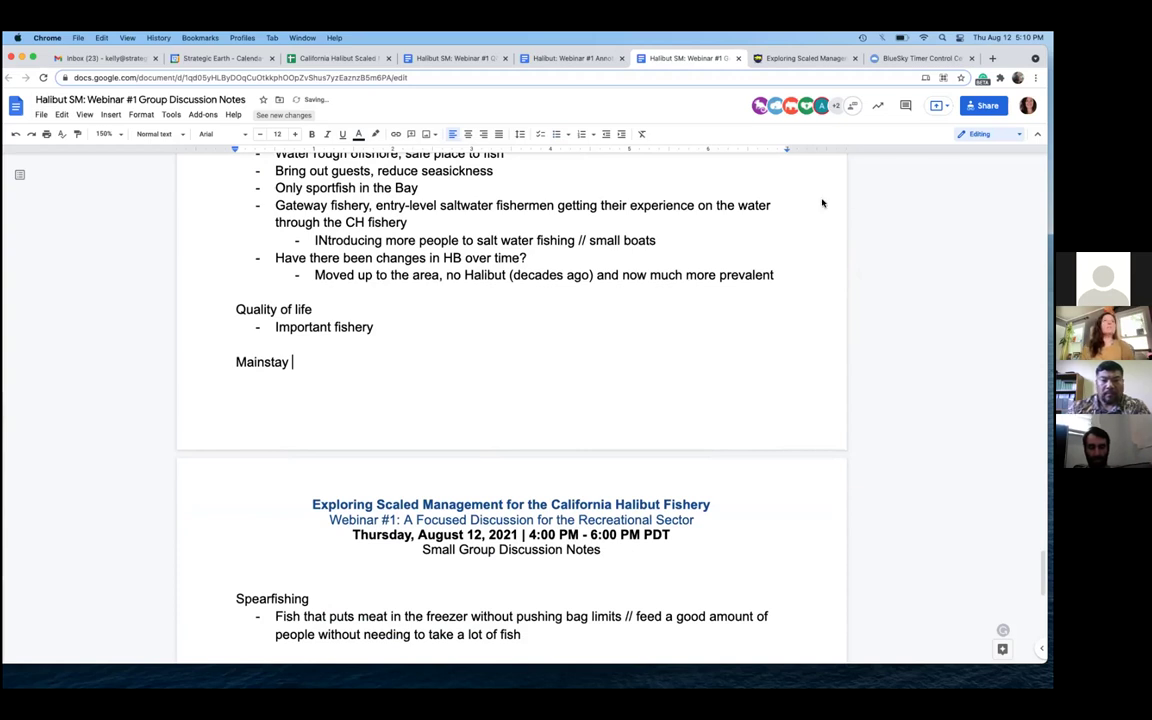
scroll(822, 200, up, 5)
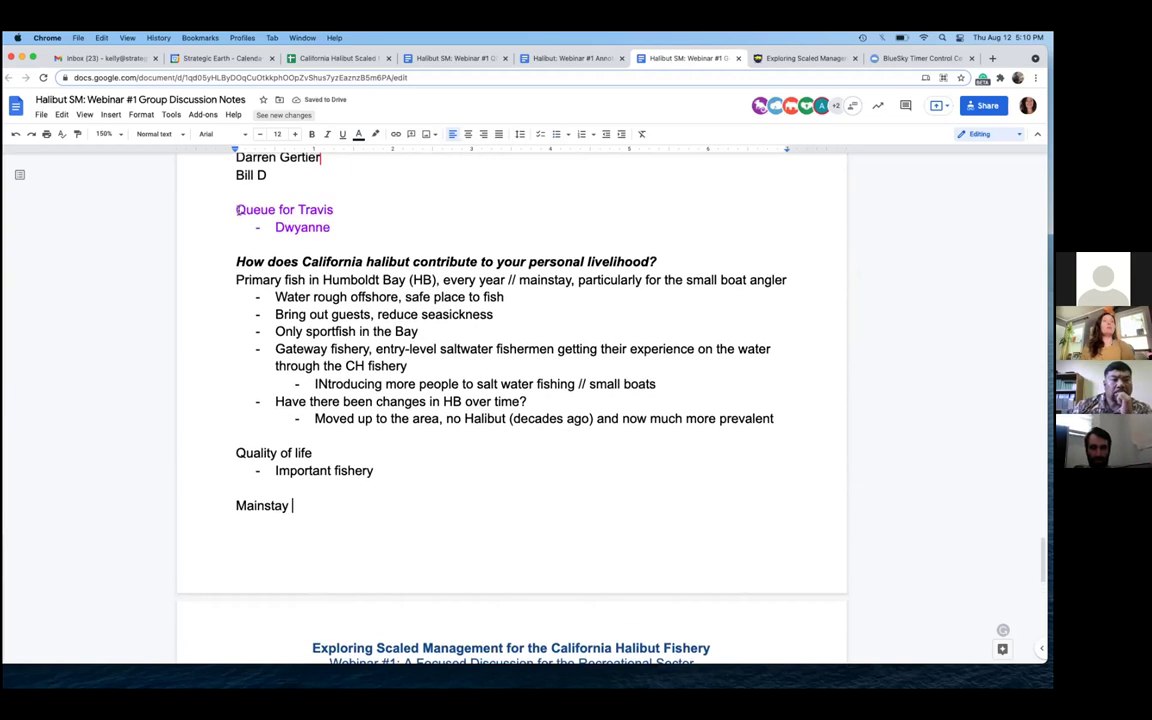
drag(237, 209, 345, 227)
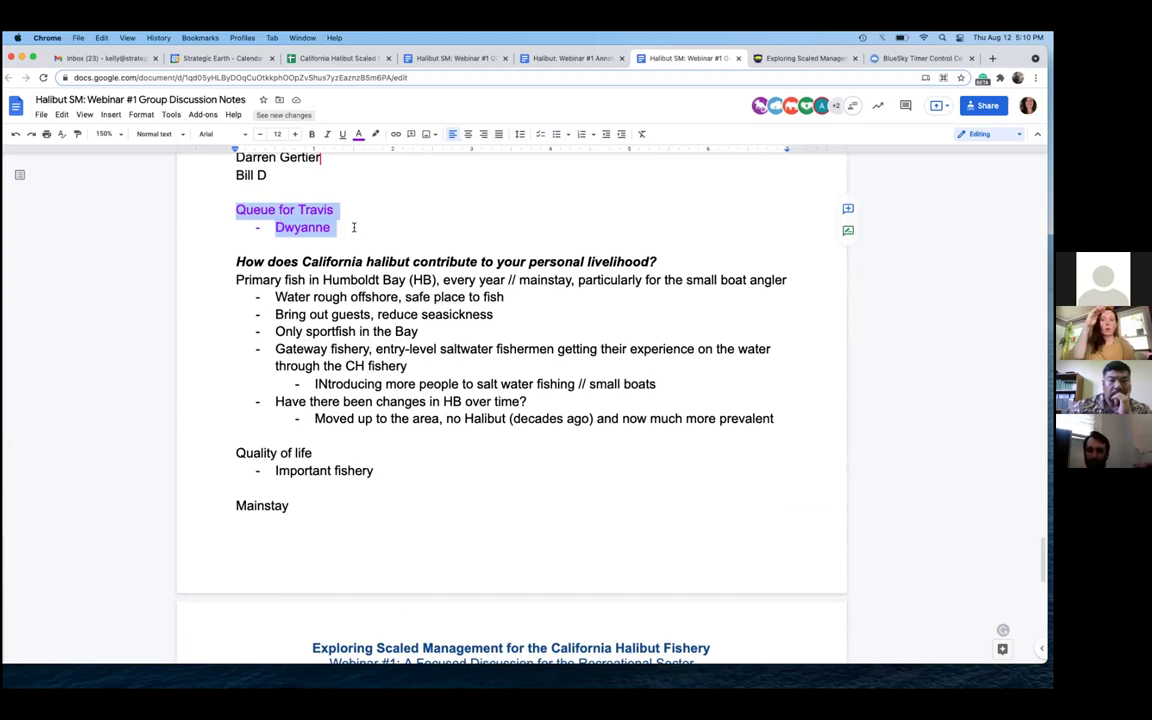
click(347, 228)
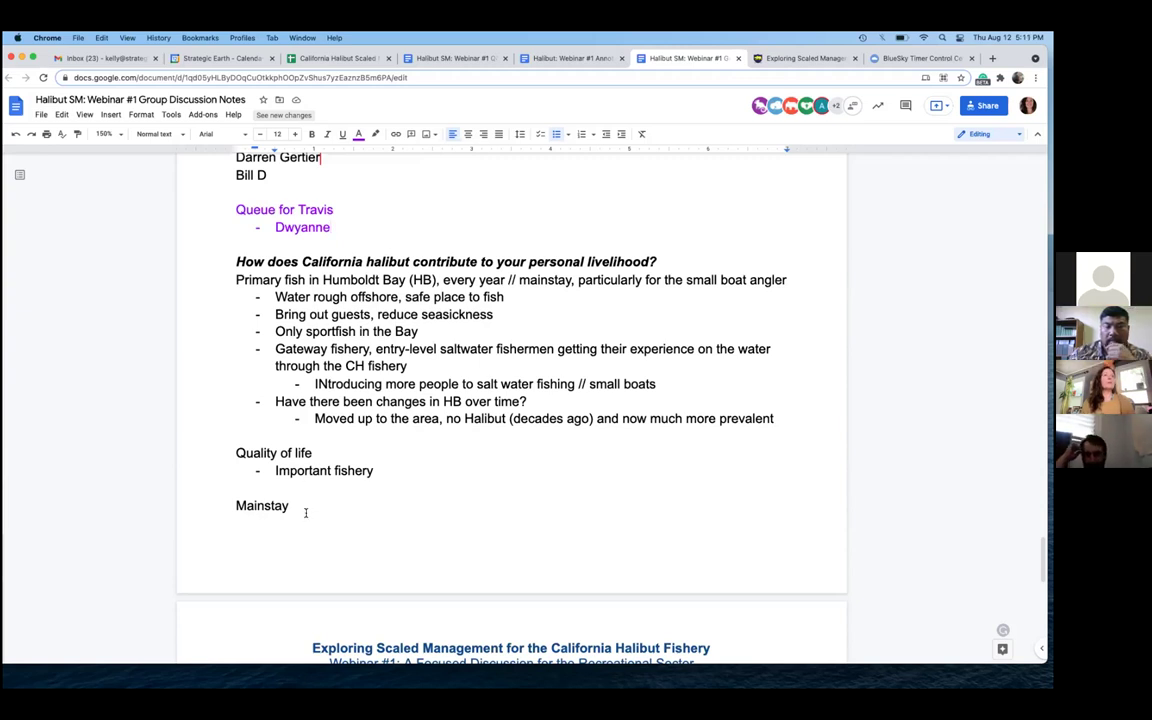
text(for)
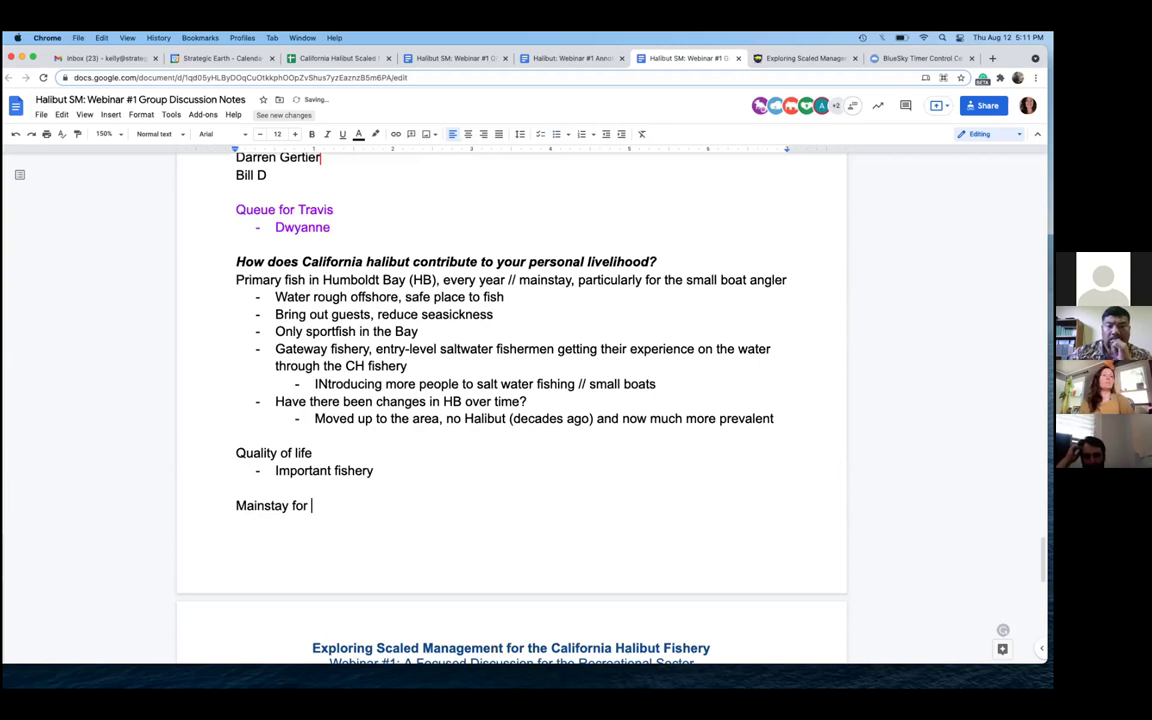
text(recreational fish)
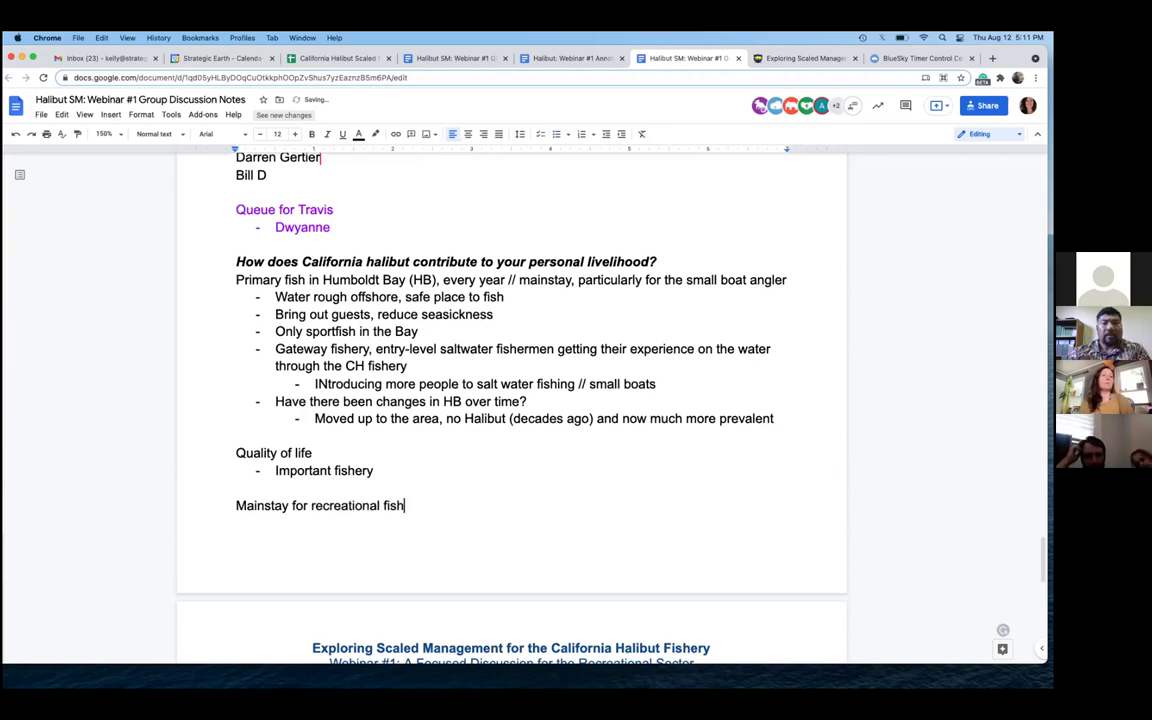
text(ermen,)
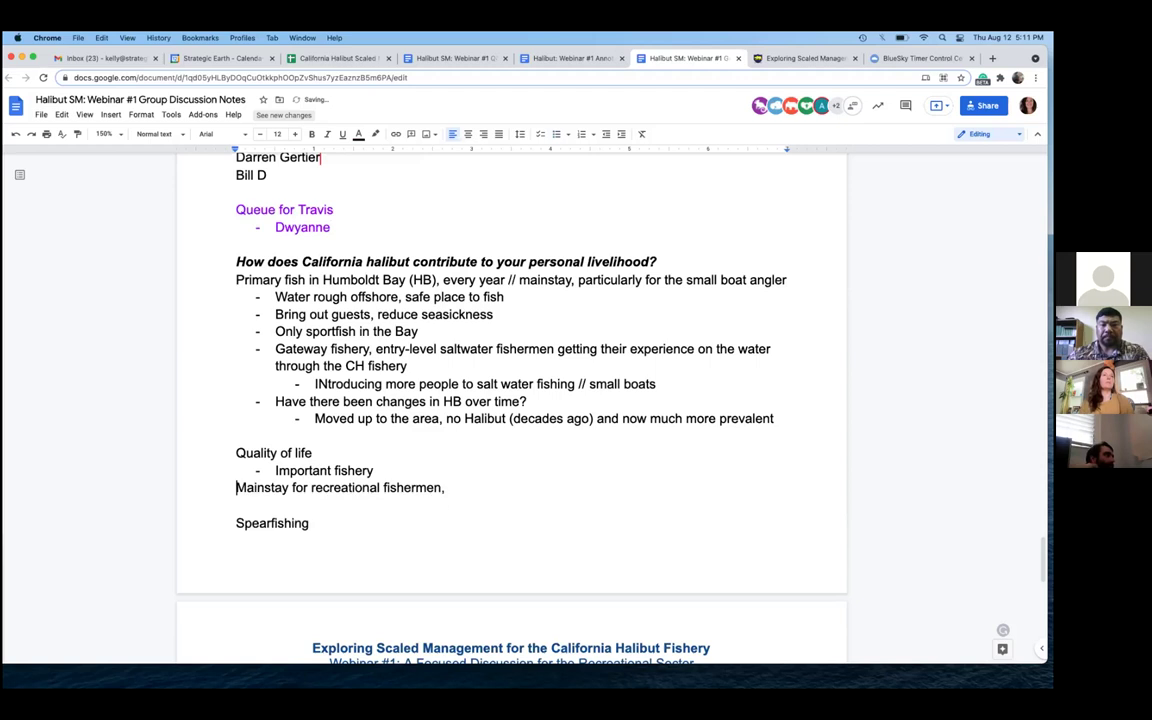
key(BackSpace)
key(Return)
key(BackSpace)
key(BackSpace)
Add the bullet 'Enjoyable, San Francisco Bay //', accepting the Francisco spelling correction
key(Return)
text(S)
key(BackSpace)
text(Enjoyabl)
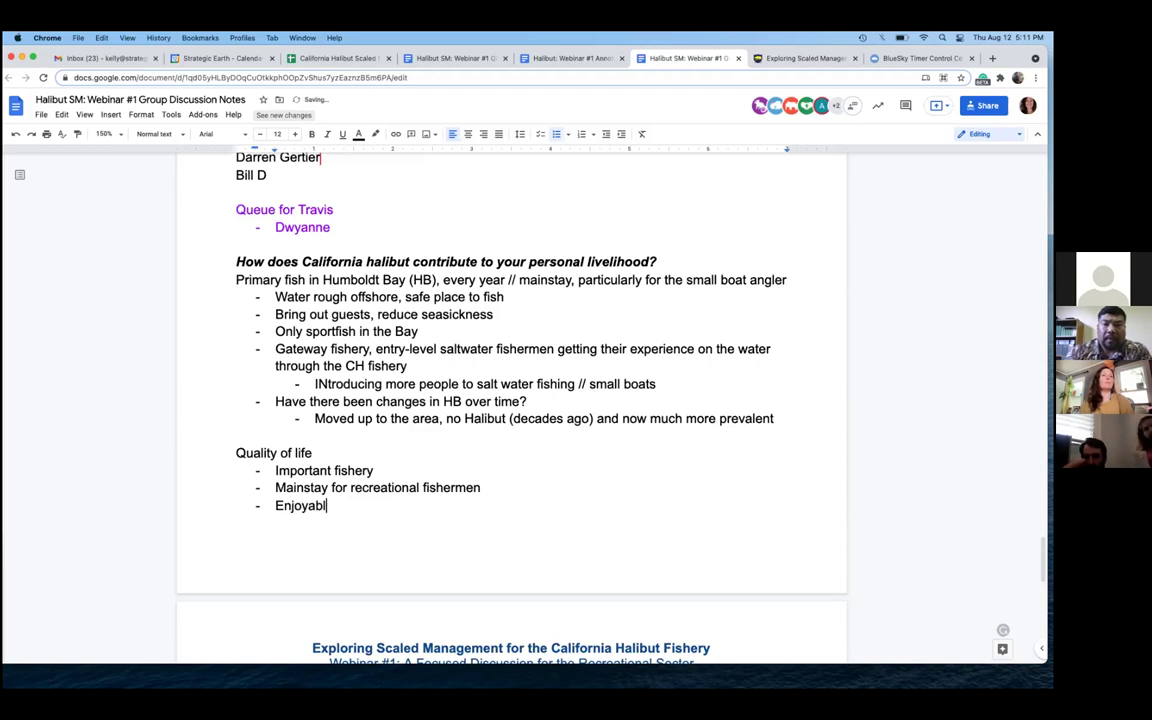
text(e, San Fras)
key(BackSpace)
text(nscic)
key(BackSpace)
key(BackSpace)
key(BackSpace)
text(isco Bay)
click(404, 505)
click(390, 488)
click(460, 505)
text(//)
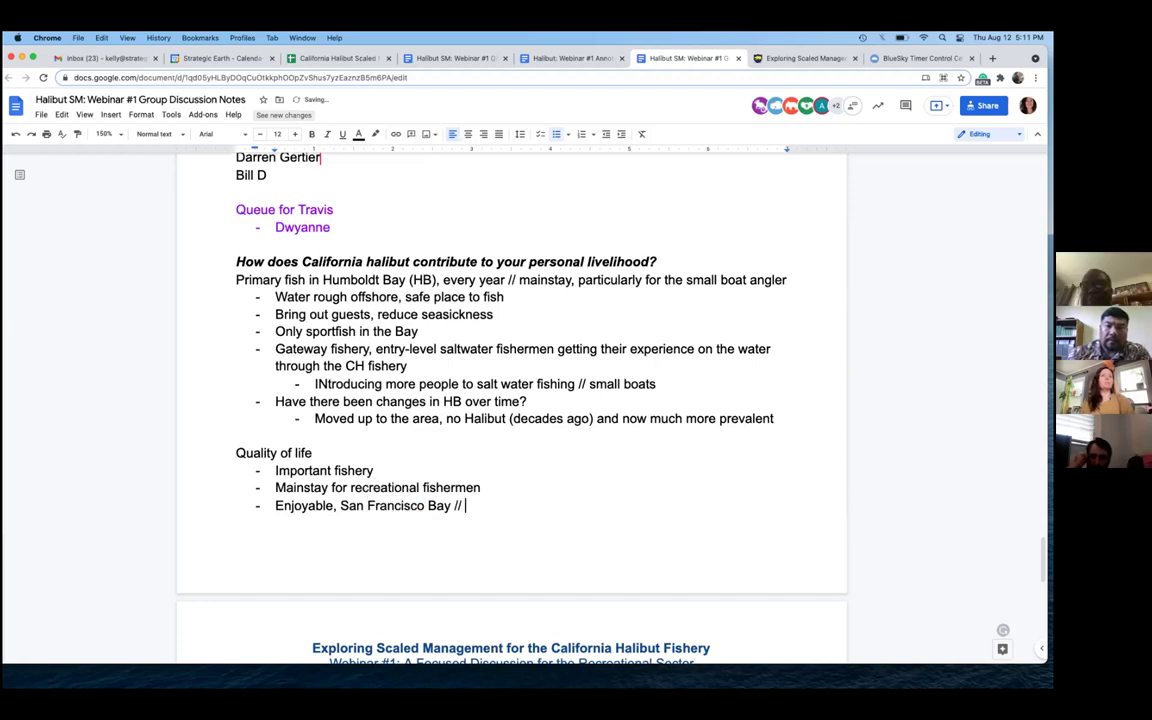
click(492, 488)
Add the indented sub-bullet 'Also flagged for non-spearfishermen, important' under Spearfishing
scroll(493, 488, down, 4)
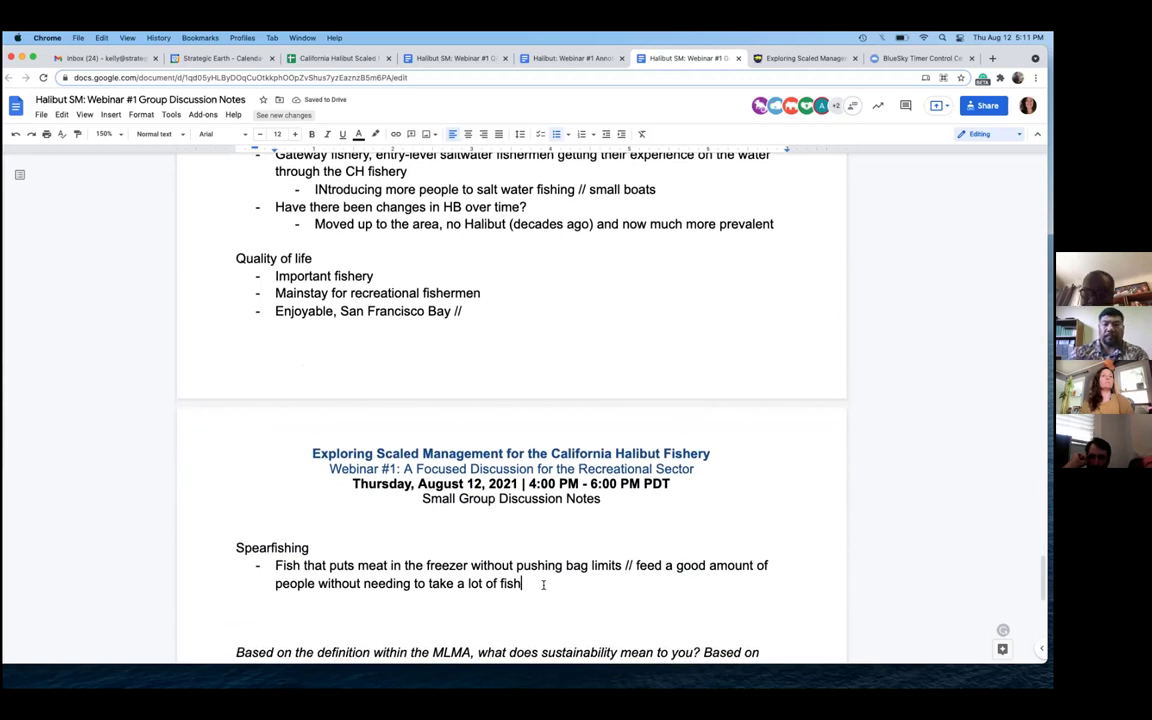
click(543, 584)
key(Return)
key(Tab)
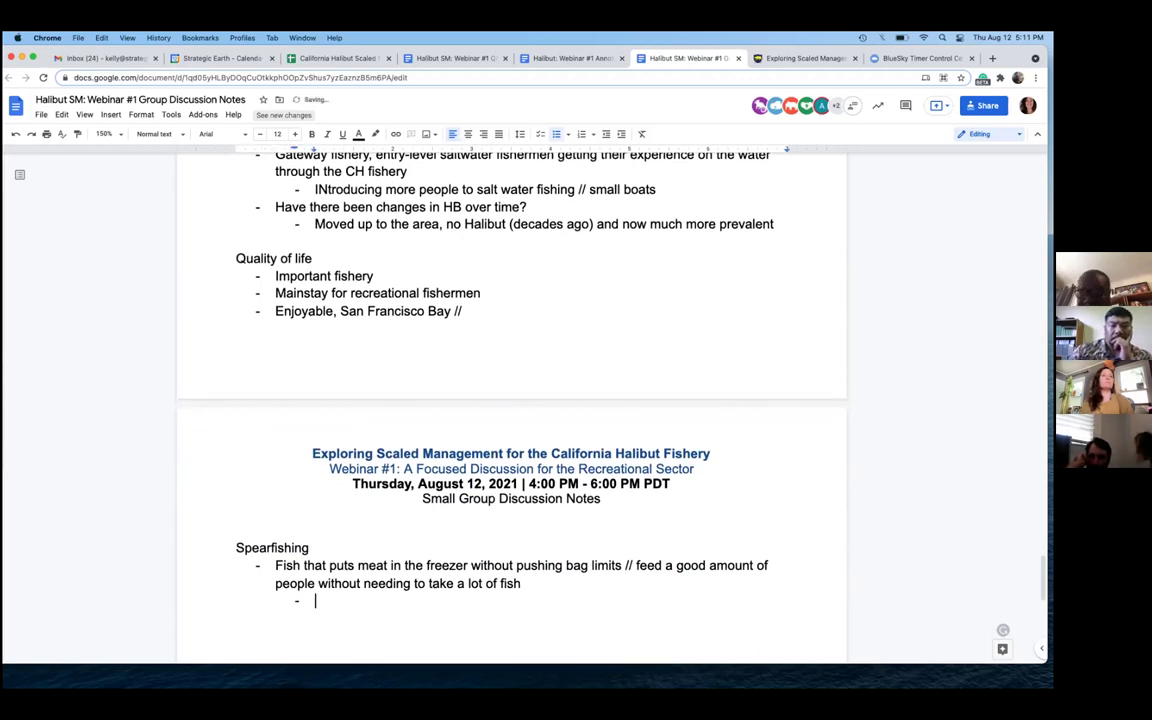
text(Also flagged for no n-speear)
key(BackSpace)
key(BackSpace)
key(BackSpace)
text(arfishermen, impo)
key(BackSpace)
text(portant)
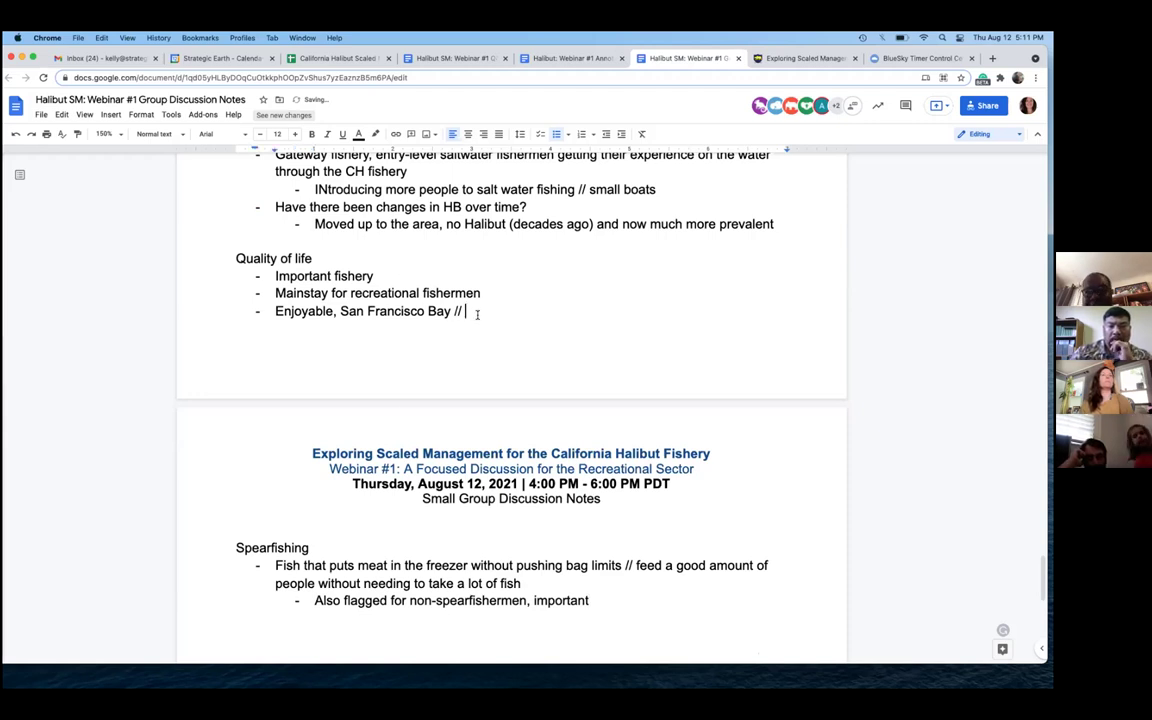
Append 'meal on the table' to the 'Enjoyable, San Francisco Bay //' bullet
click(461, 311)
text(meal on the table)
scroll(289, 390, down, 3)
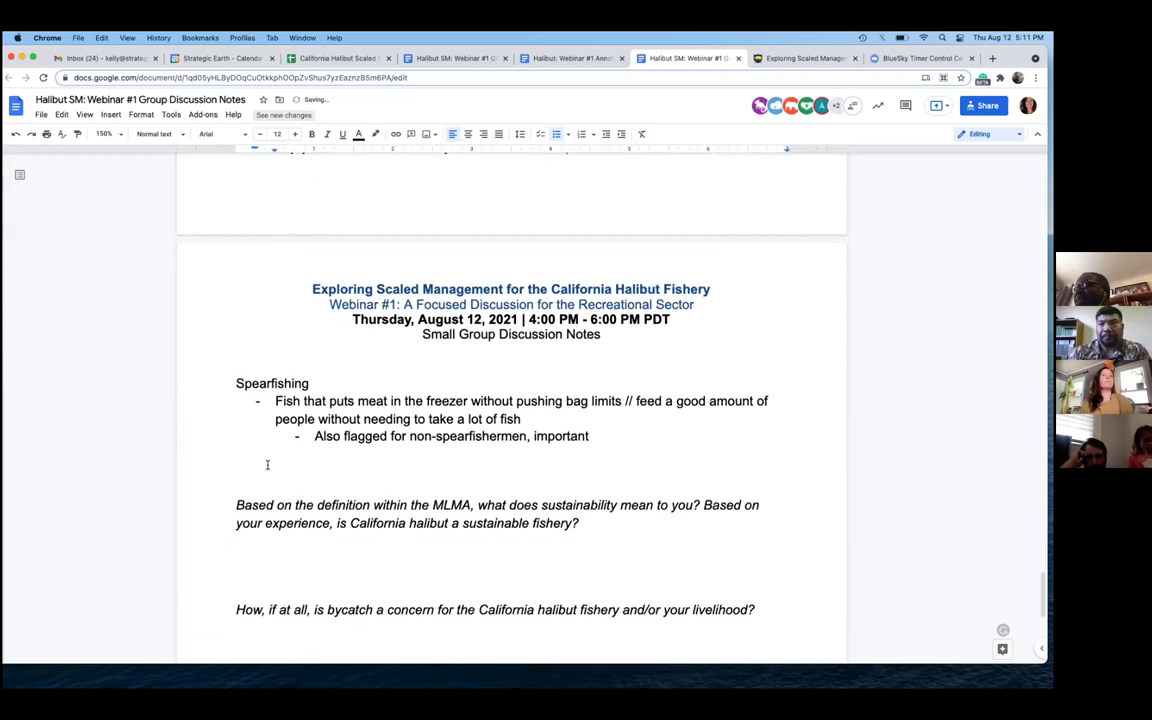
Type the 'Concerns, San Francisco' heading with a bullet on times the fishery is fished more
click(267, 468)
key(super+slash)
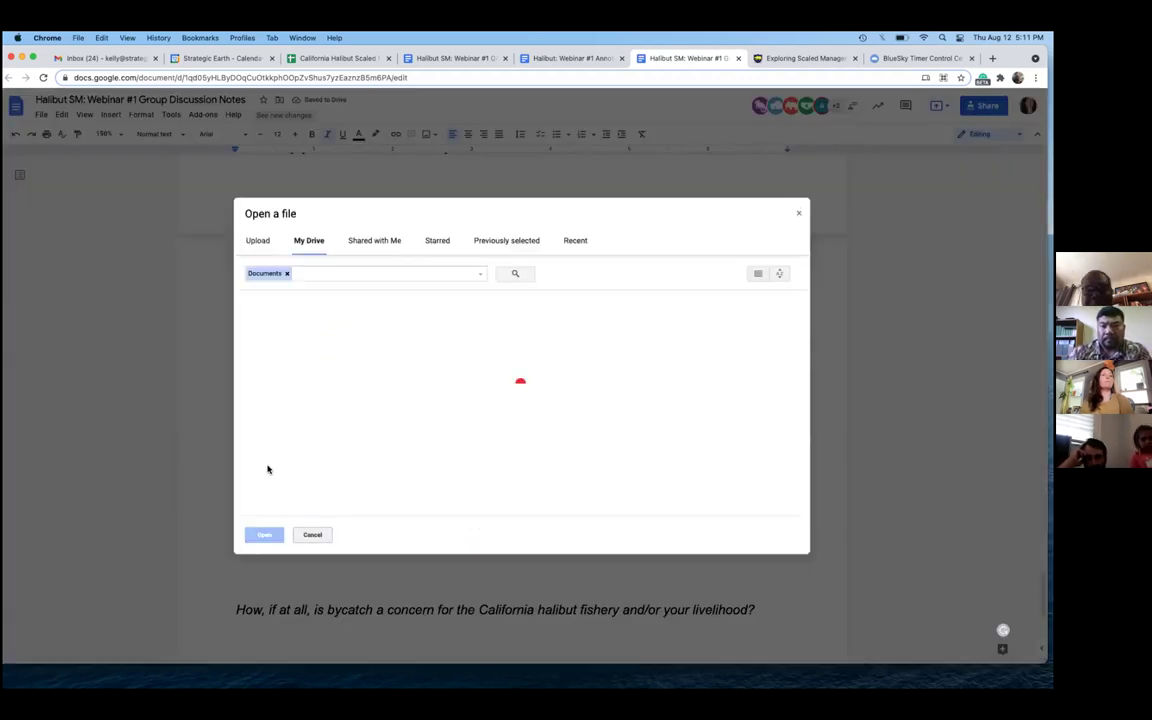
key(Escape)
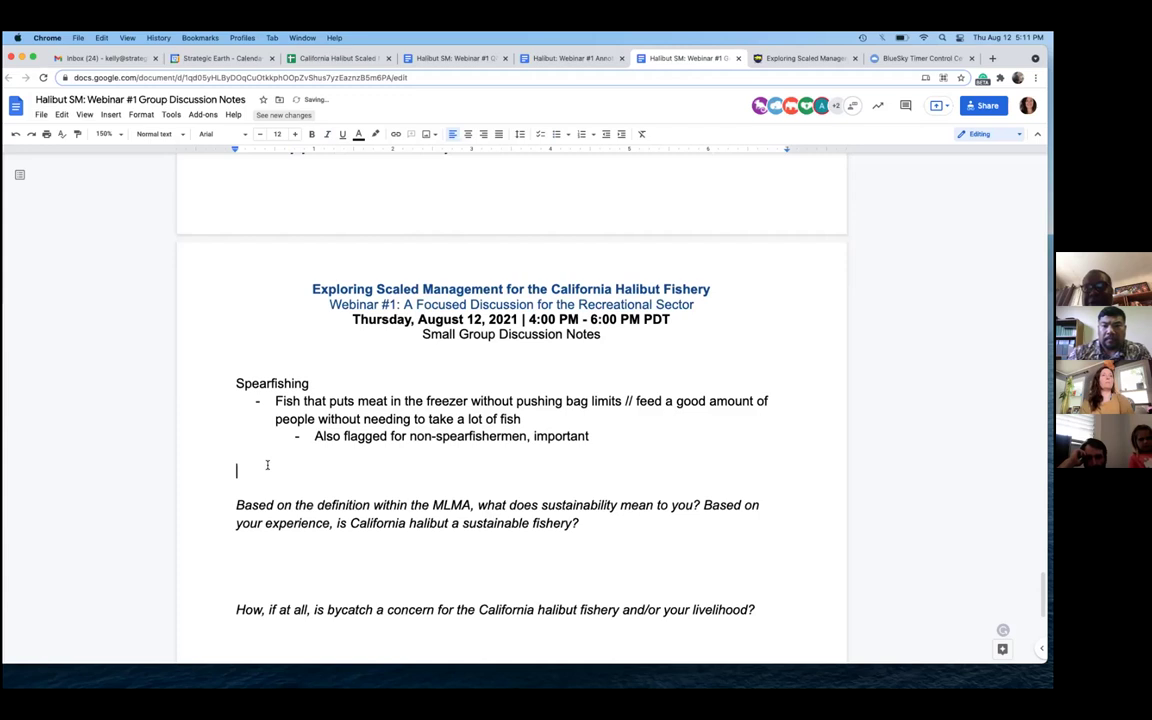
text(Cc)
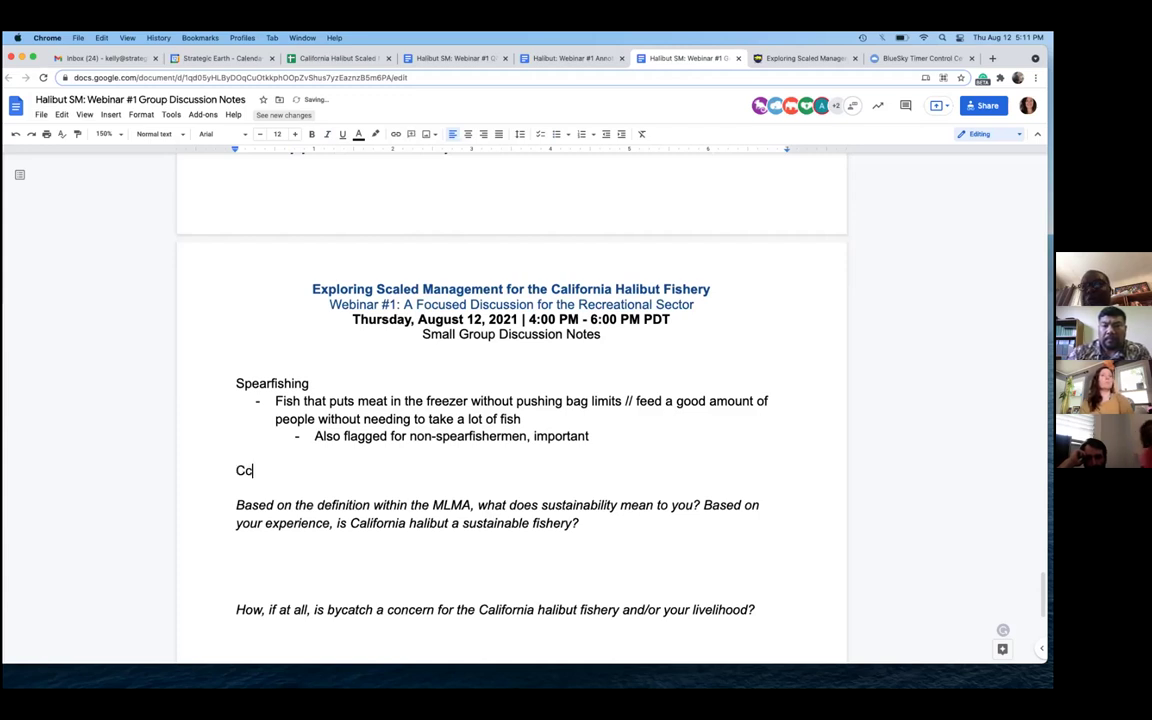
text(oncerns)
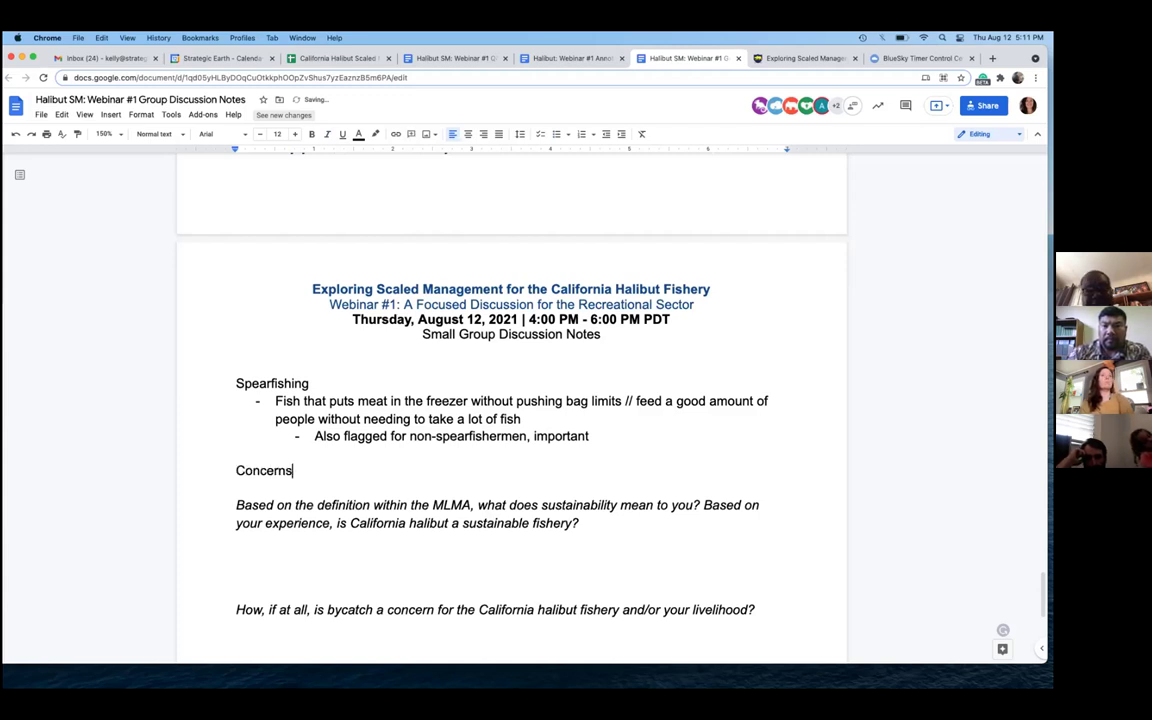
text(, San Francisco)
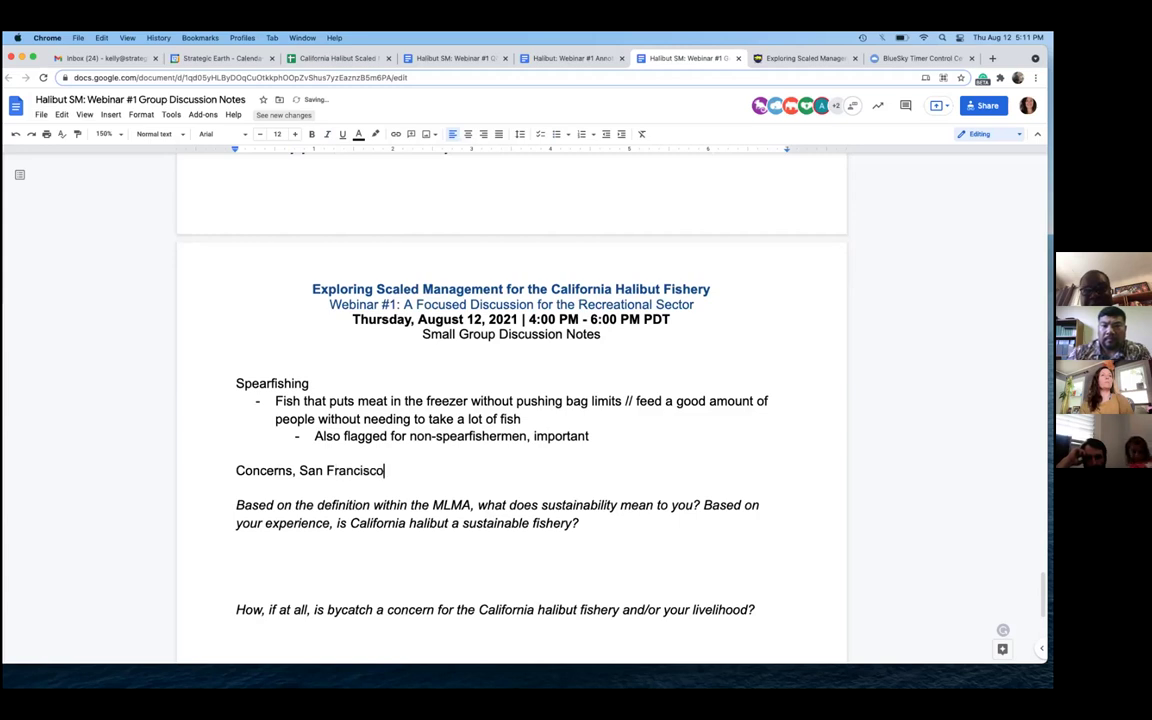
key(Return)
text(- )
text(Ther e)
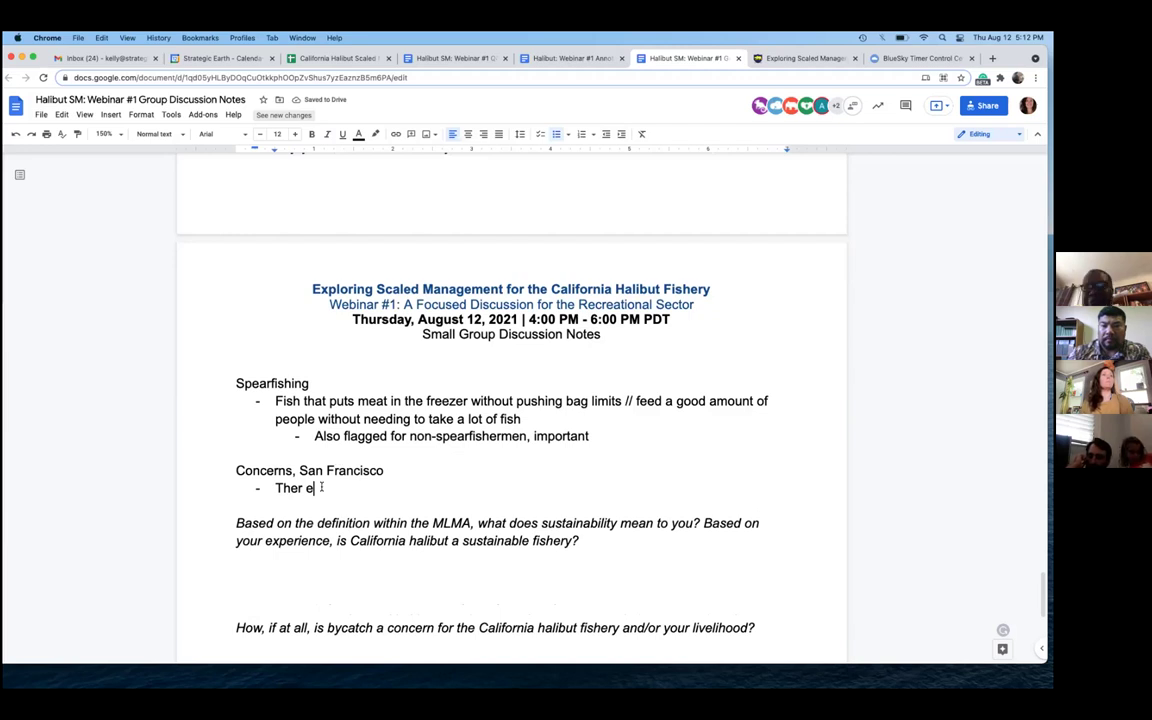
key(BackSpace)
key(BackSpace)
text(e are certain tame)
key(BackSpace)
key(BackSpace)
key(BackSpace)
text(imes of year)
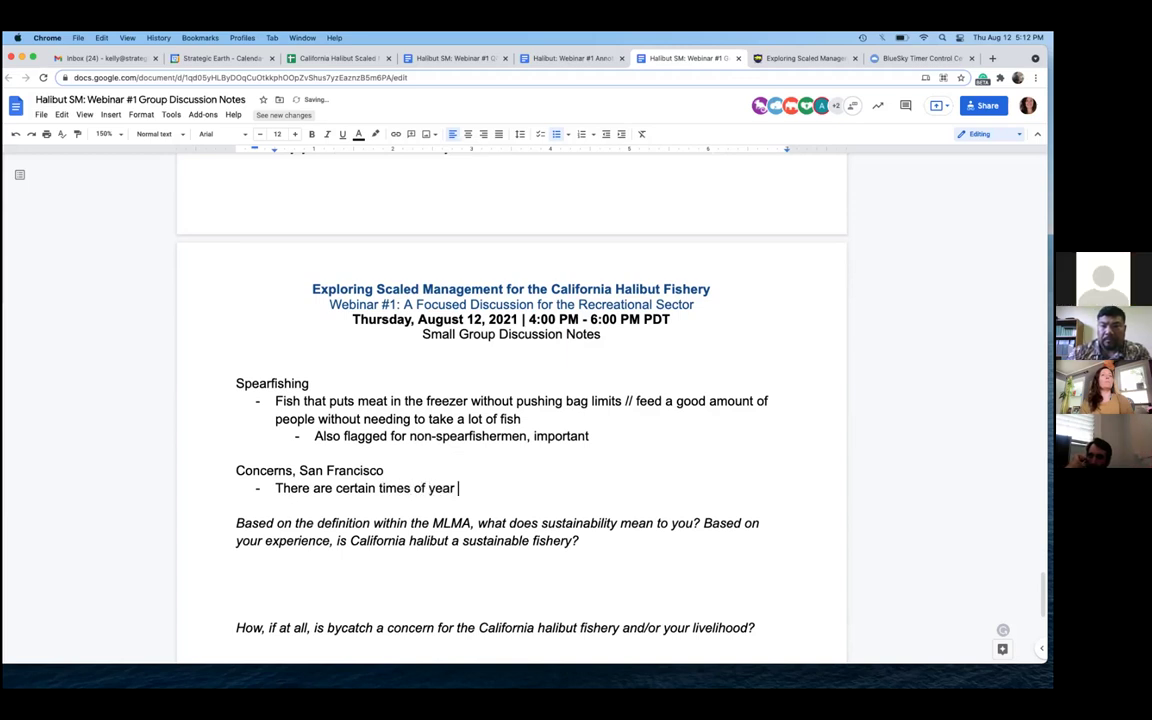
text( /season)
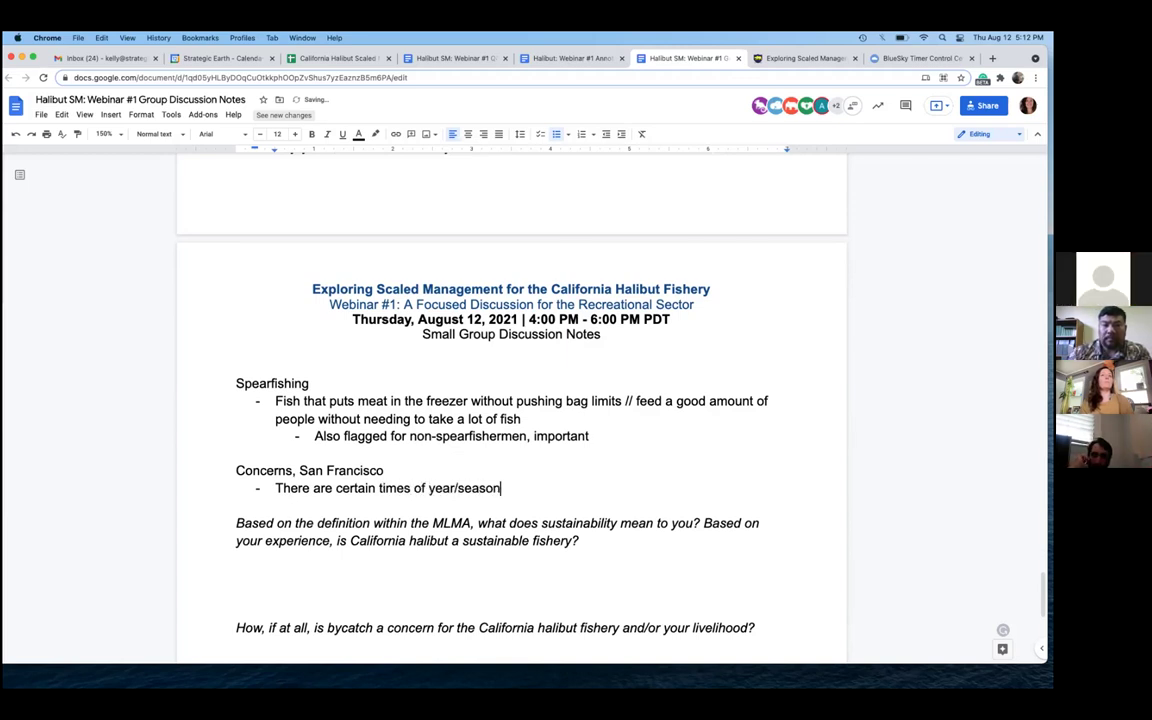
text( that the fi)
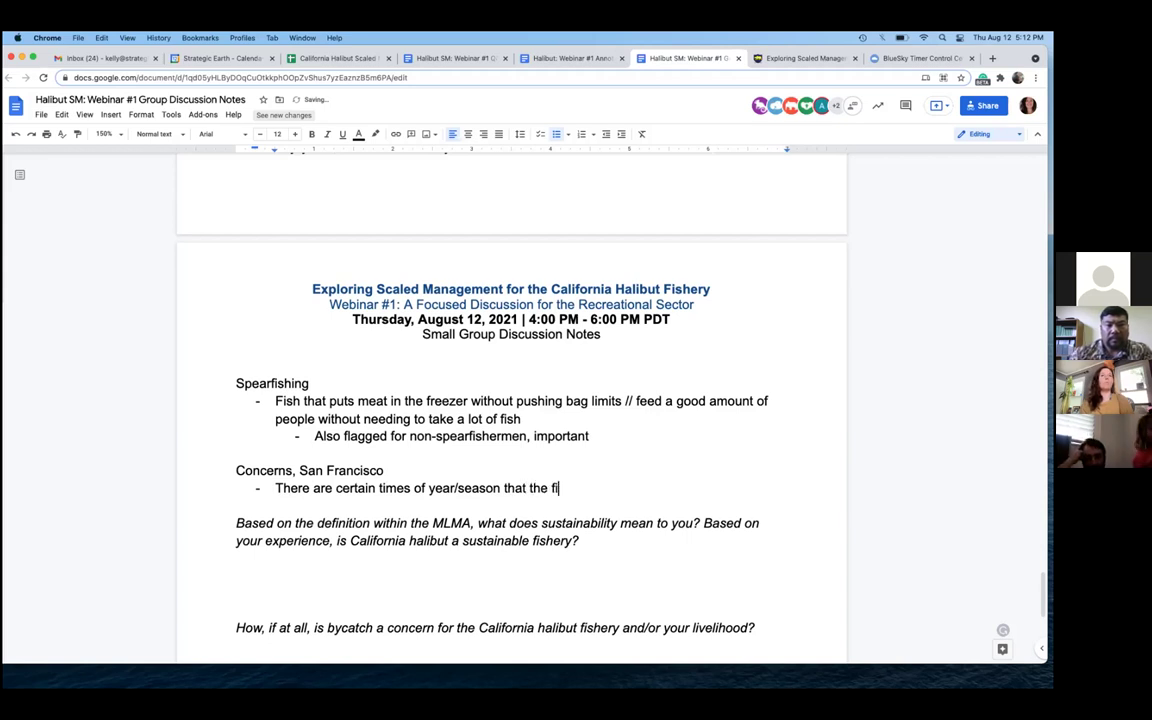
text(shery is being )
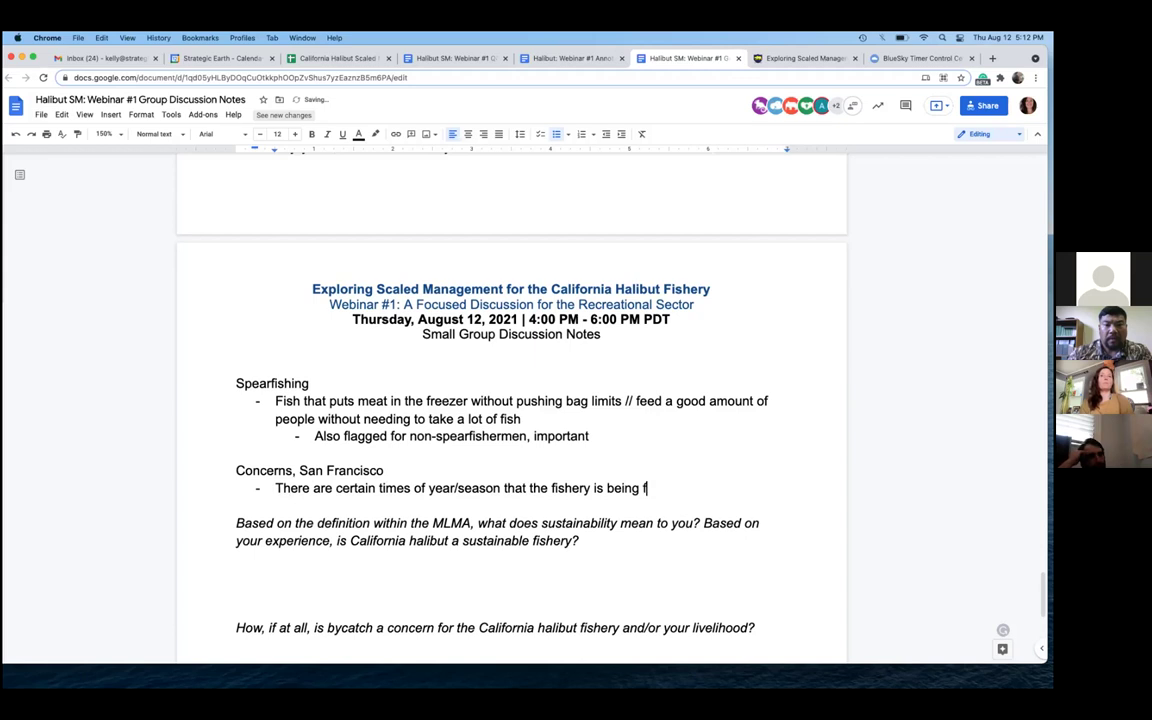
text(fished more so )
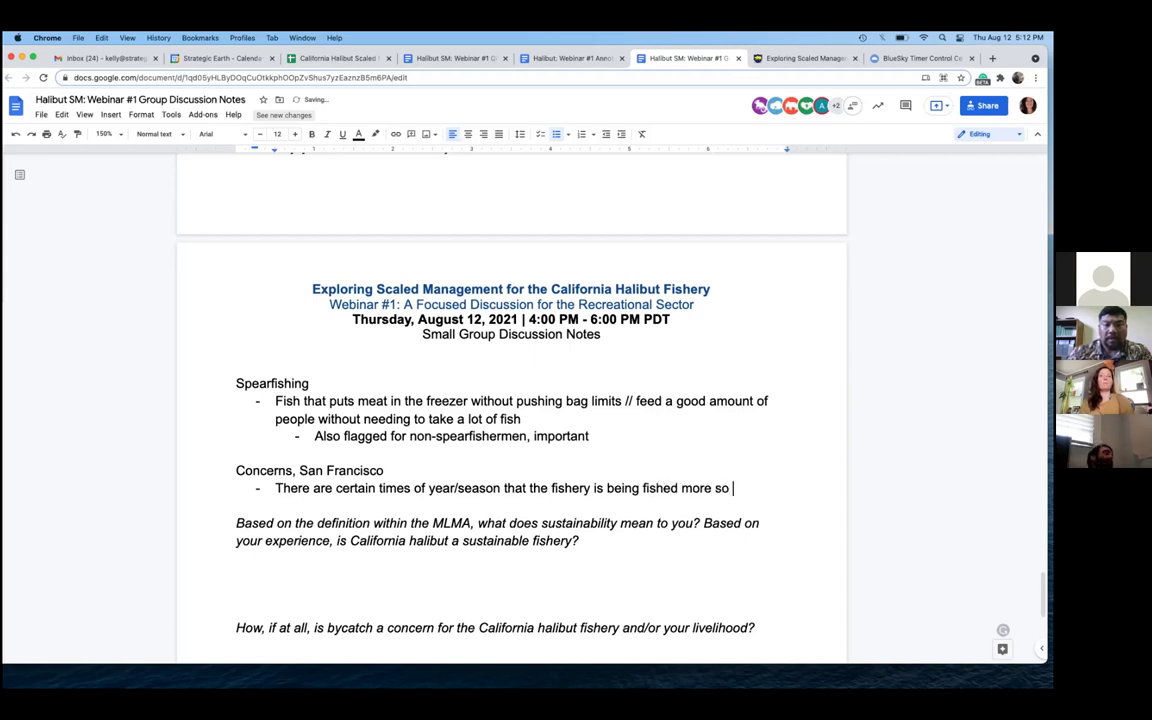
text(than other times)
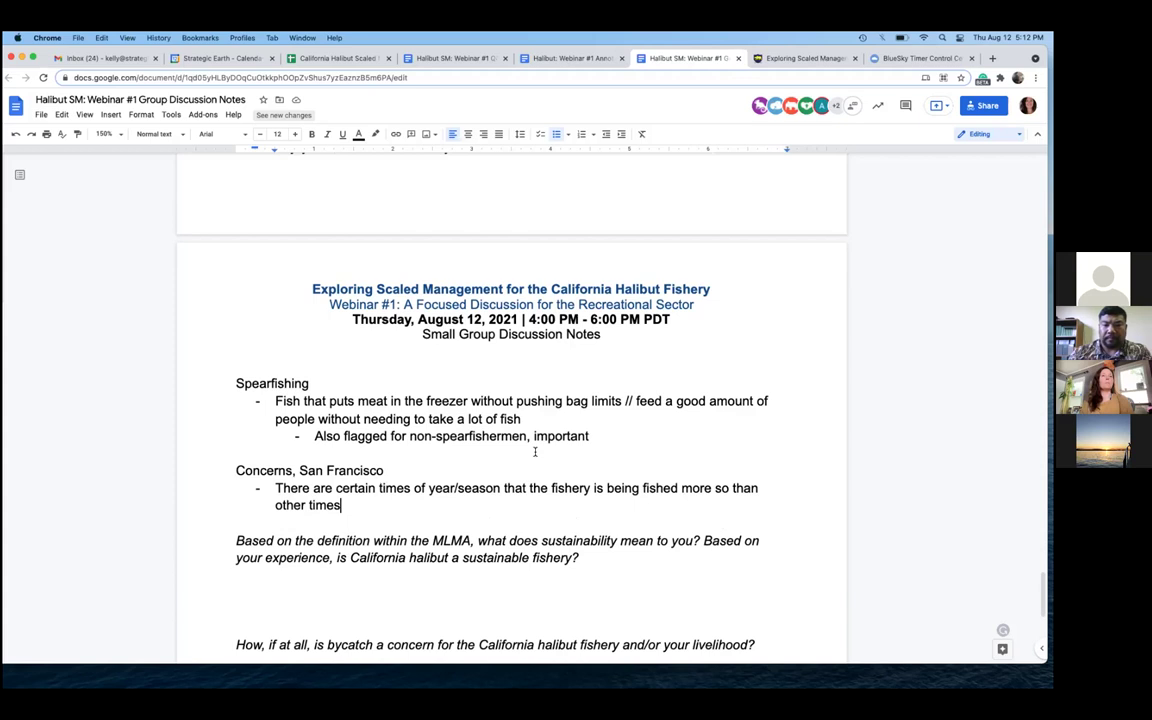
Complete the heading as 'Concerns, San Francisco Bay' and set the zoom to 125%
click(415, 467)
text(Bay)
scroll(416, 492, up, 3)
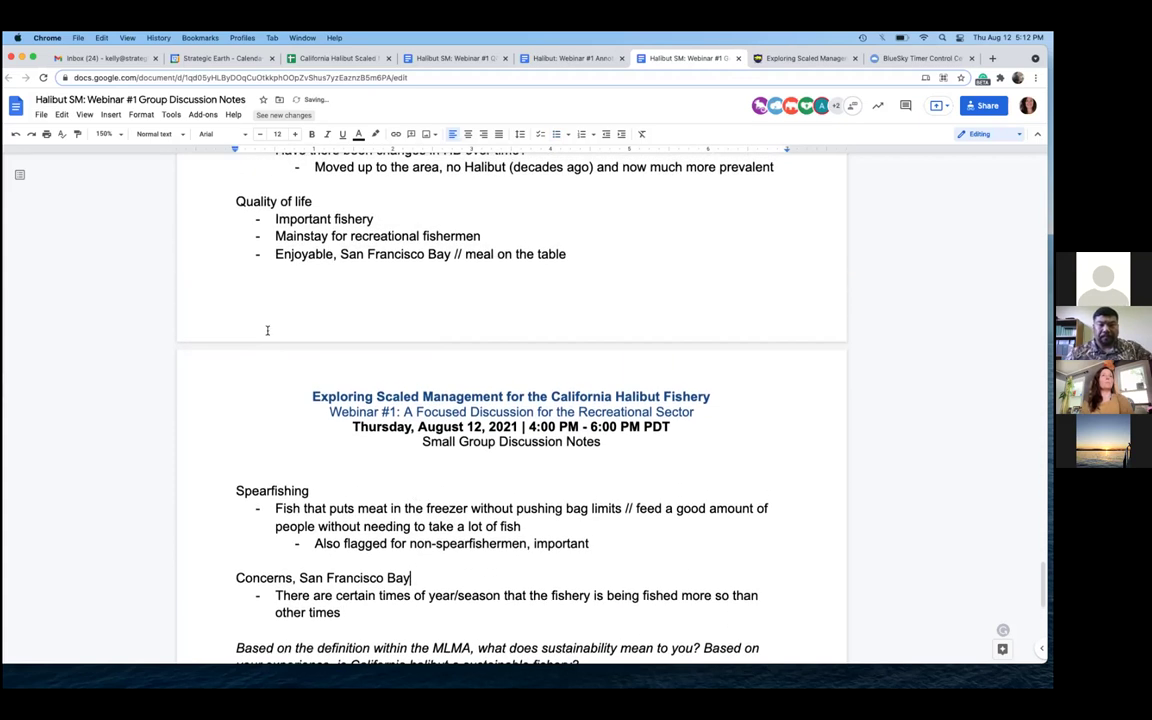
click(118, 134)
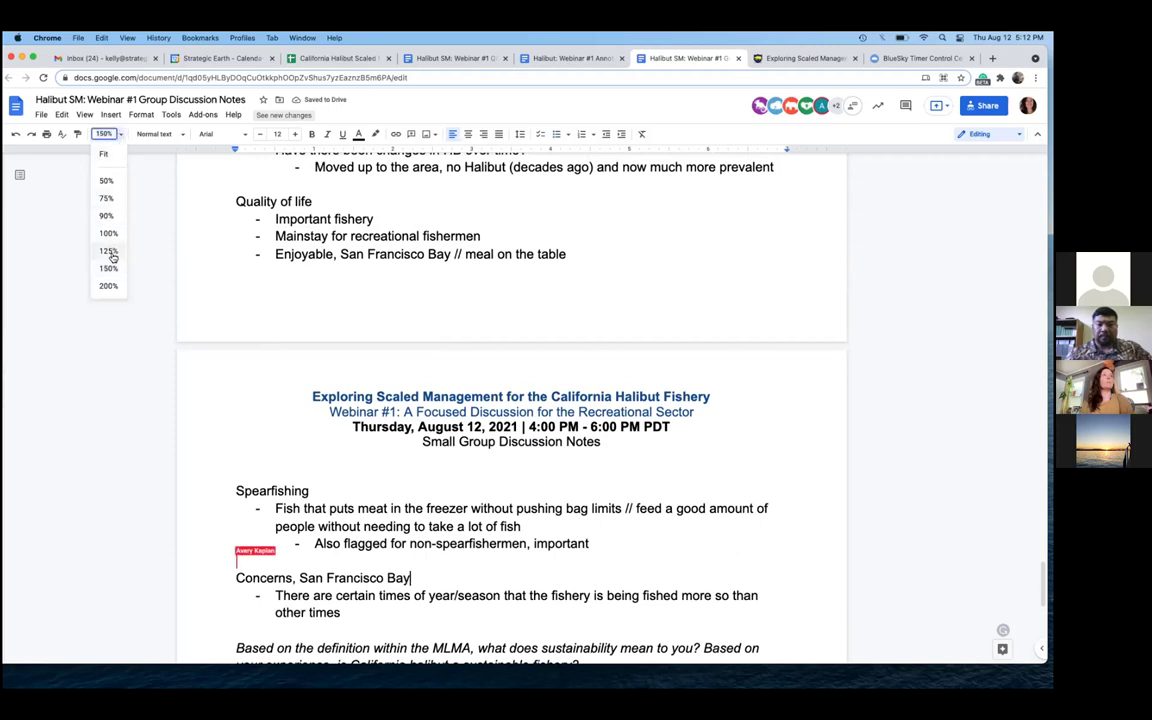
click(110, 247)
scroll(443, 406, up, 5)
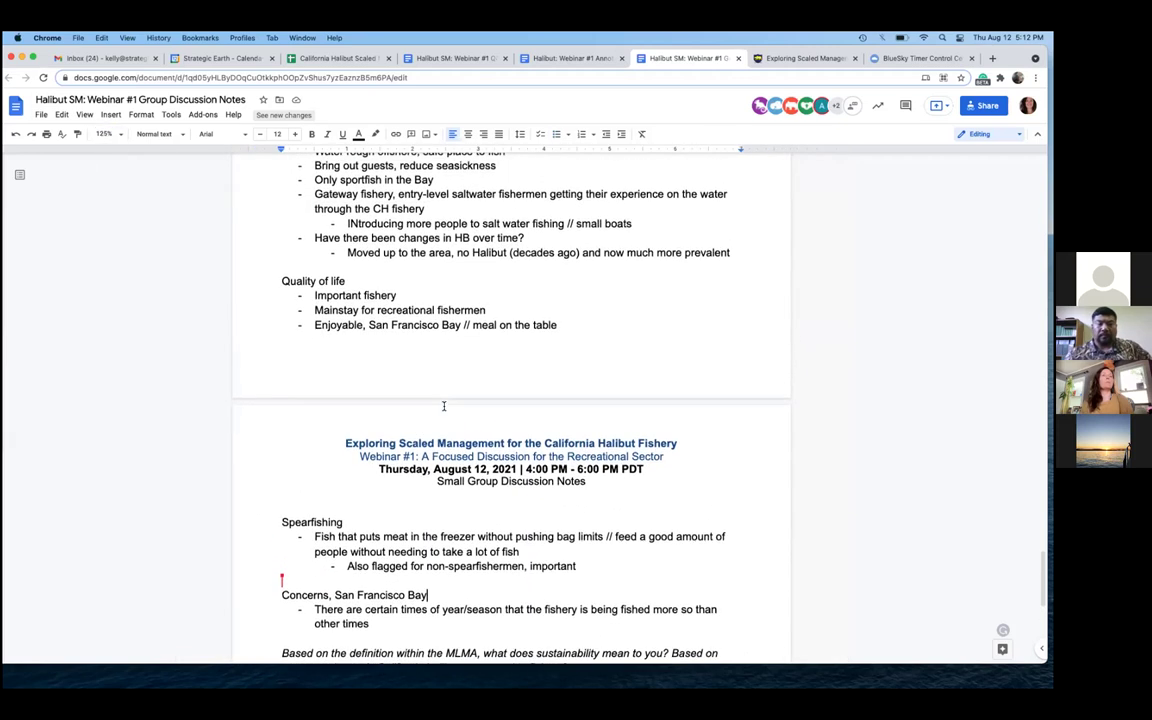
click(353, 289)
Add a 'Southern California' heading with an empty bullet below the concerns
scroll(437, 305, down, 5)
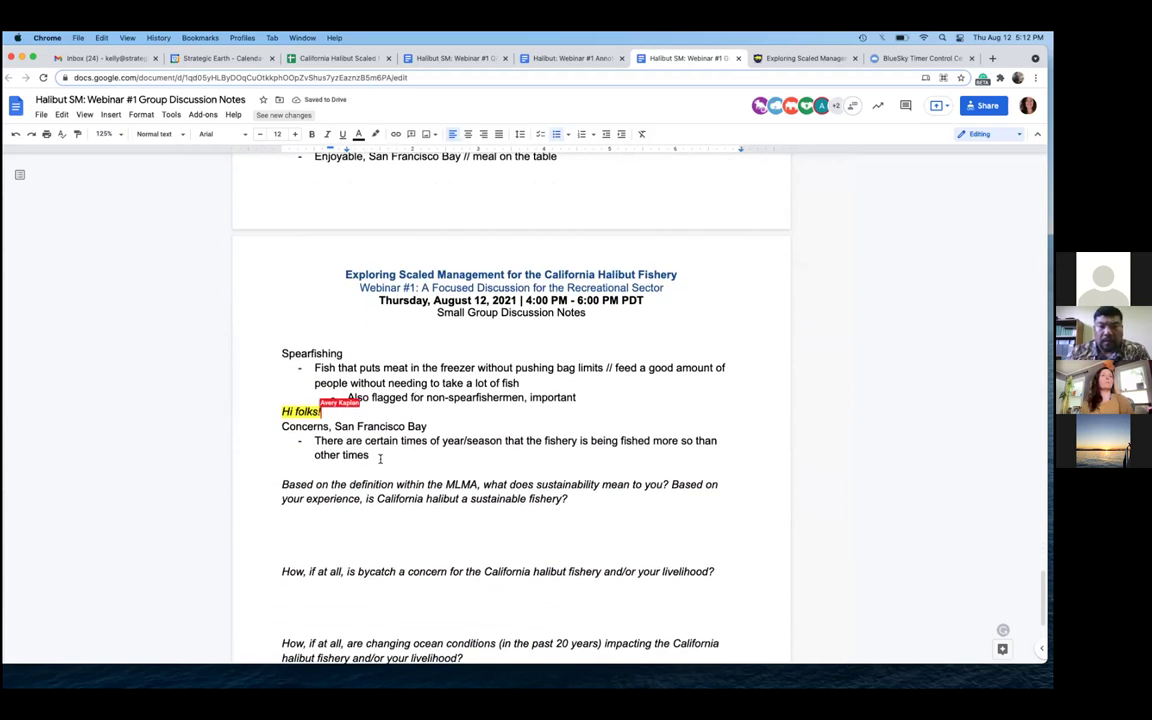
click(381, 458)
key(Return)
key(Return)
key(Return)
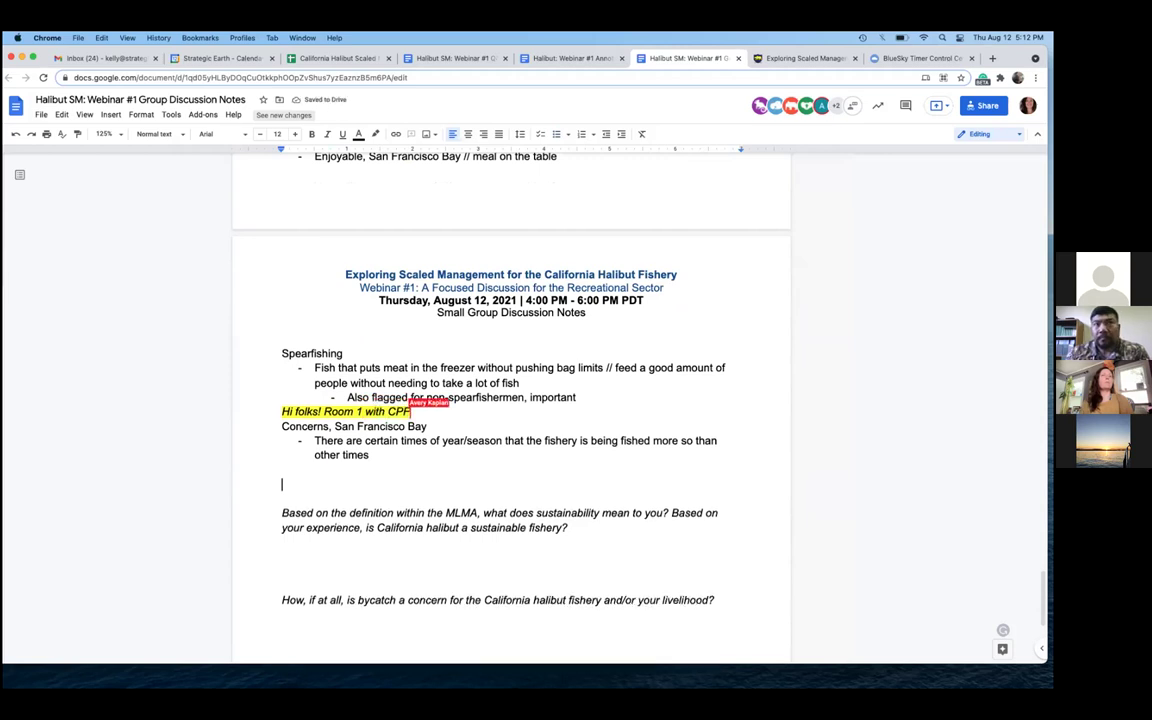
text(Southern California)
key(Return)
text(-)
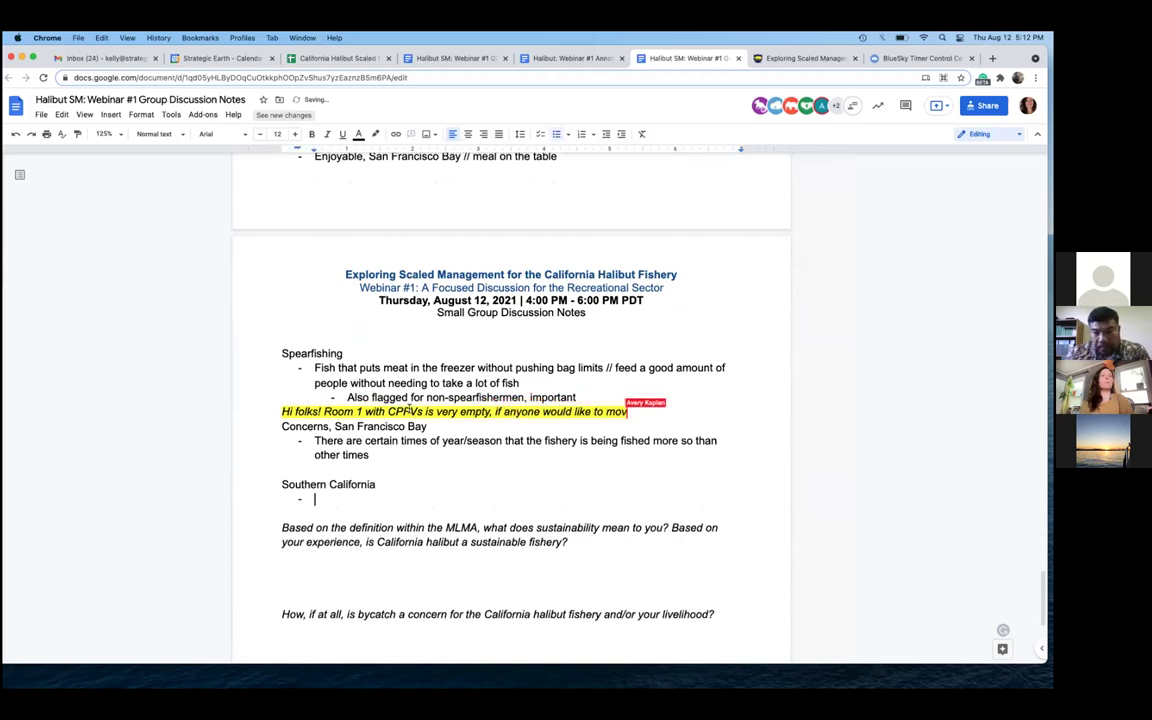
Insert a bullet above Concerns suggesting a colleague could invite those folks over here
click(282, 426)
key(Return)
key(Up)
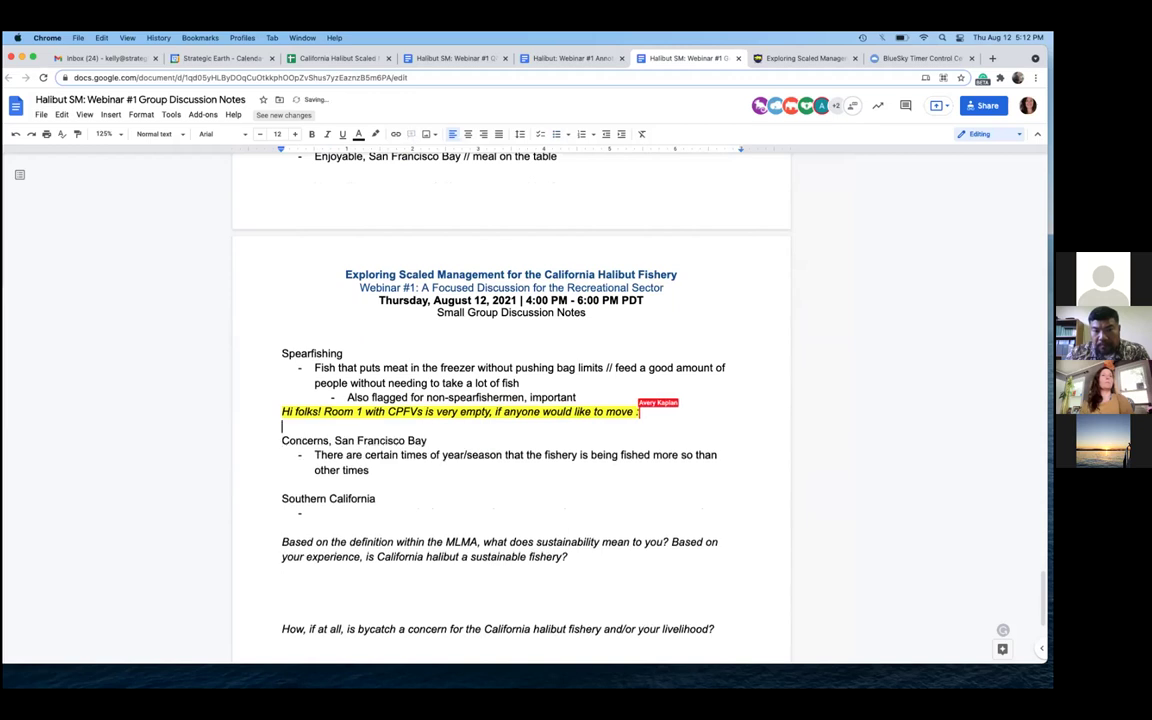
text(- Or Avery, we could )
text(invol)
text(te tho)
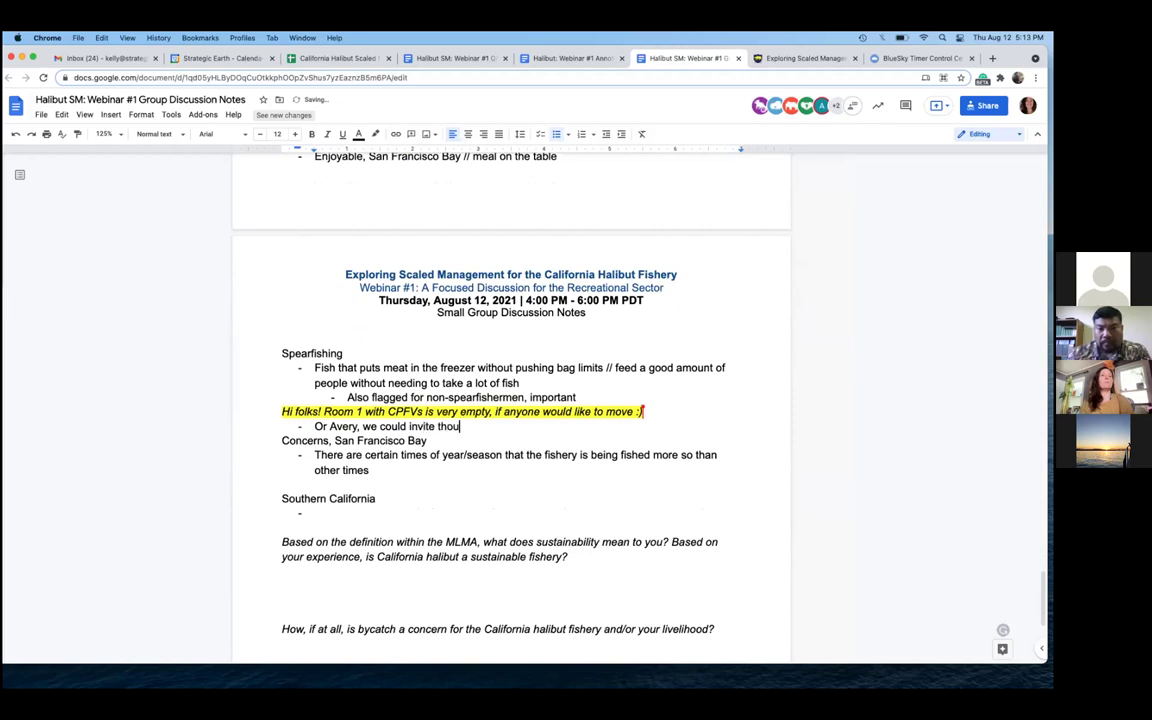
text(se )
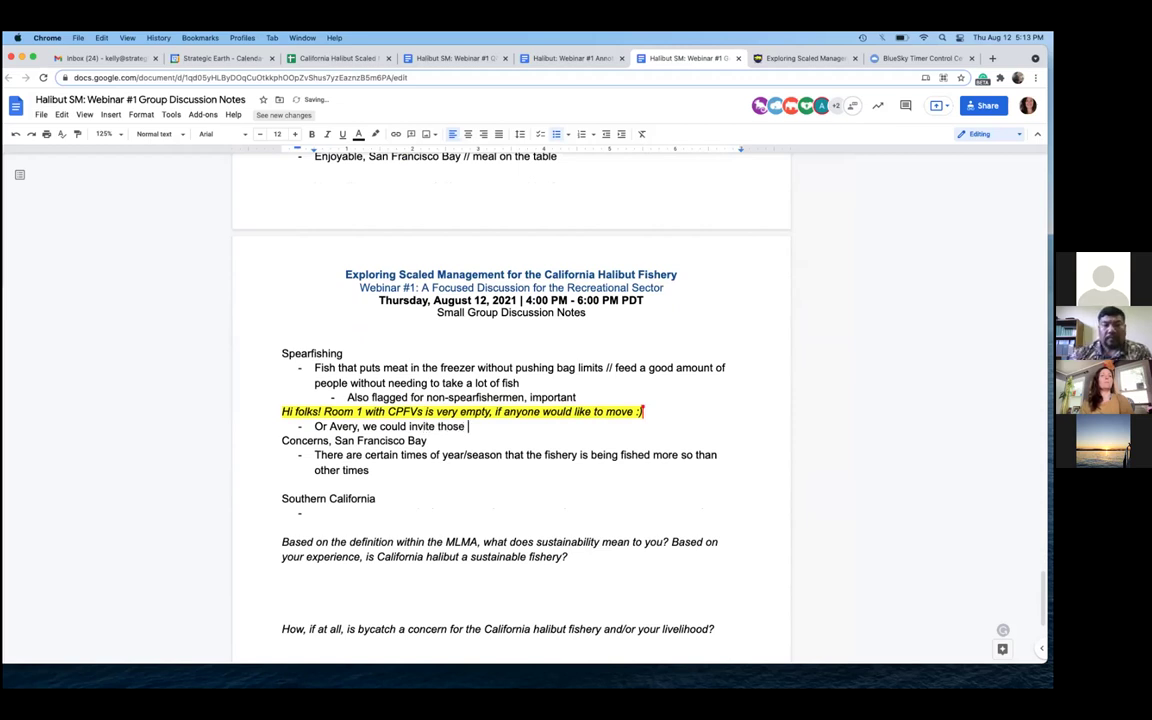
text(folks over here?)
key(Return)
text(V)
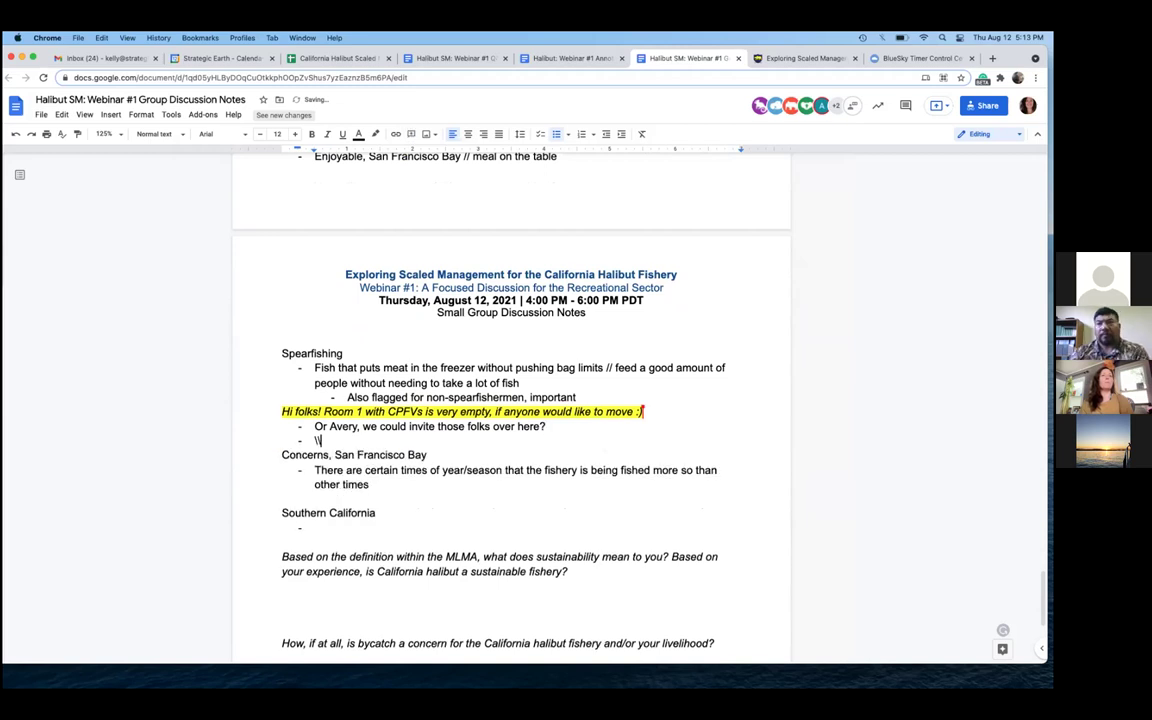
key(BackSpace)
key(BackSpace)
key(BackSpace)
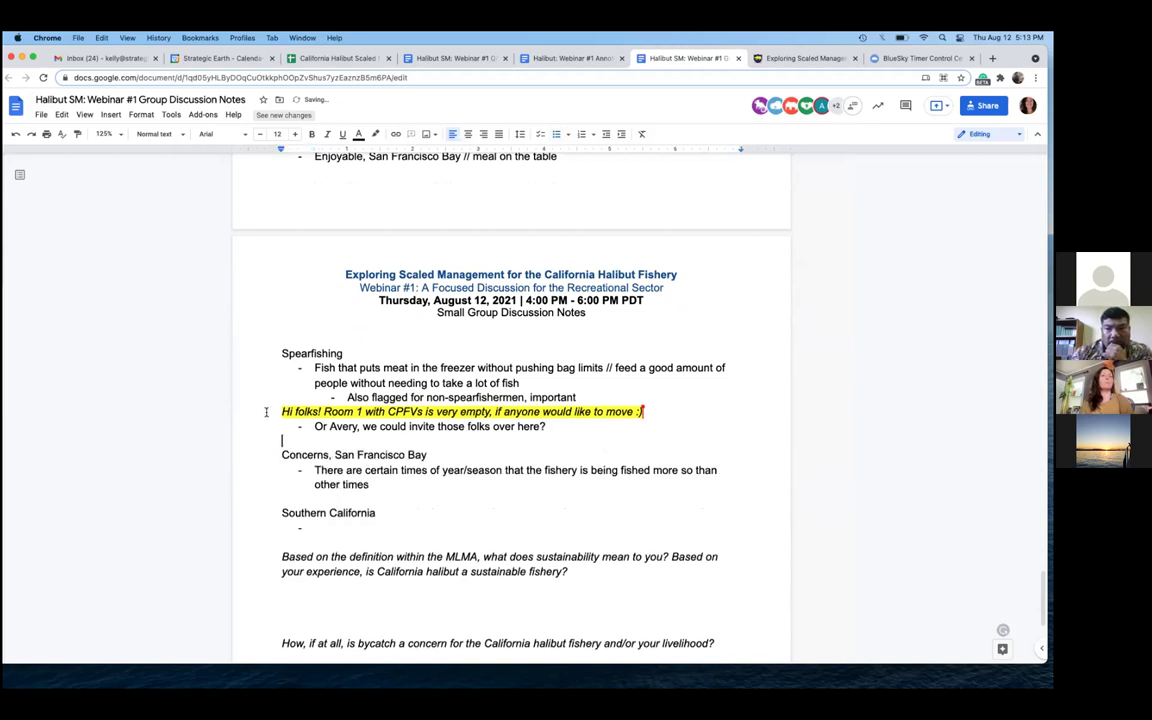
Fill the Southern California bullet about targeting the fishery during the spawning cycle // concerns
click(318, 543)
text(Surin)
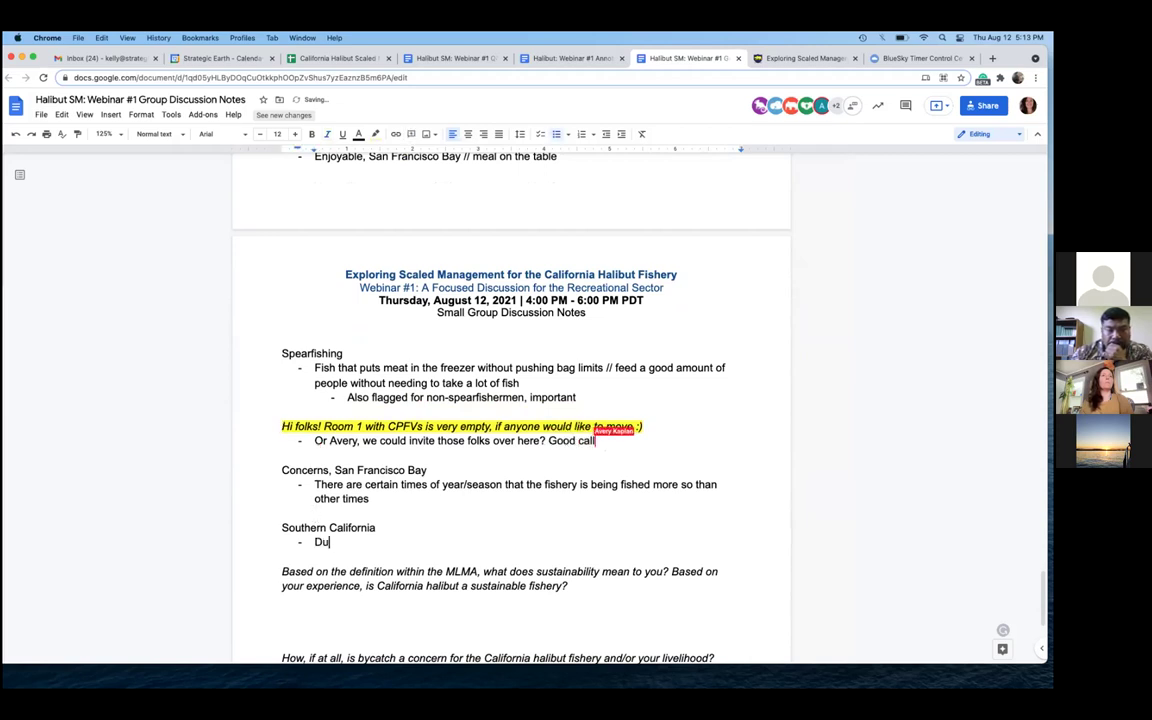
text(ring spawn)
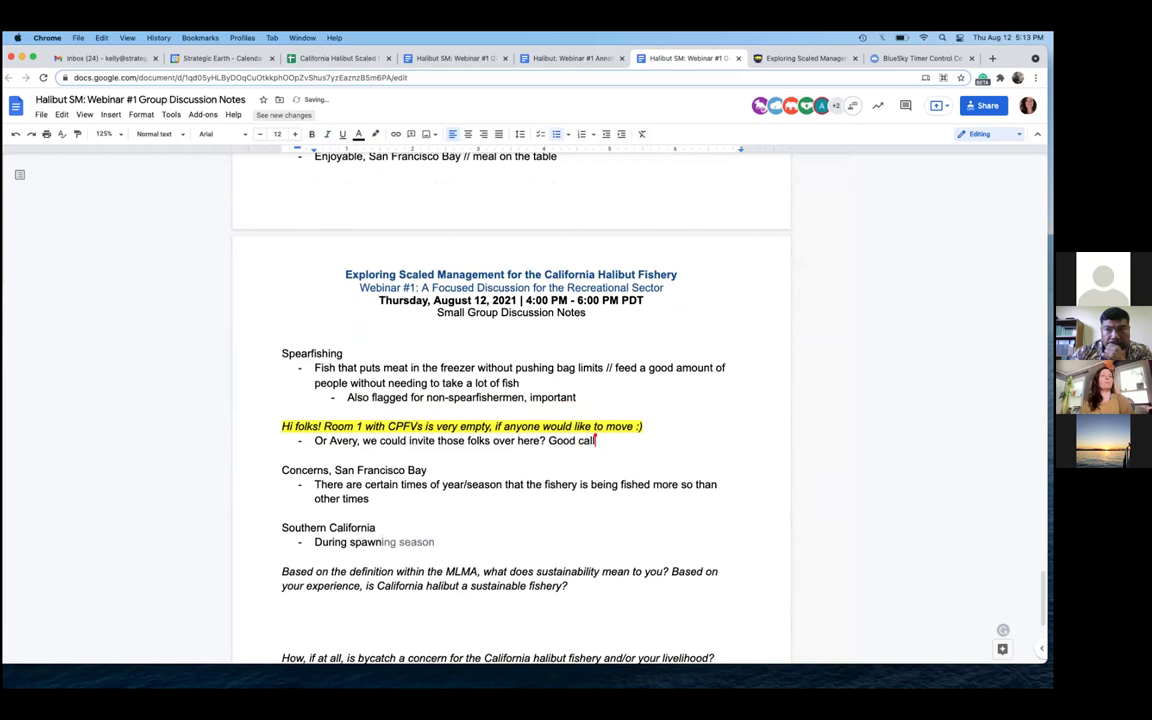
text(ing cycle, do target)
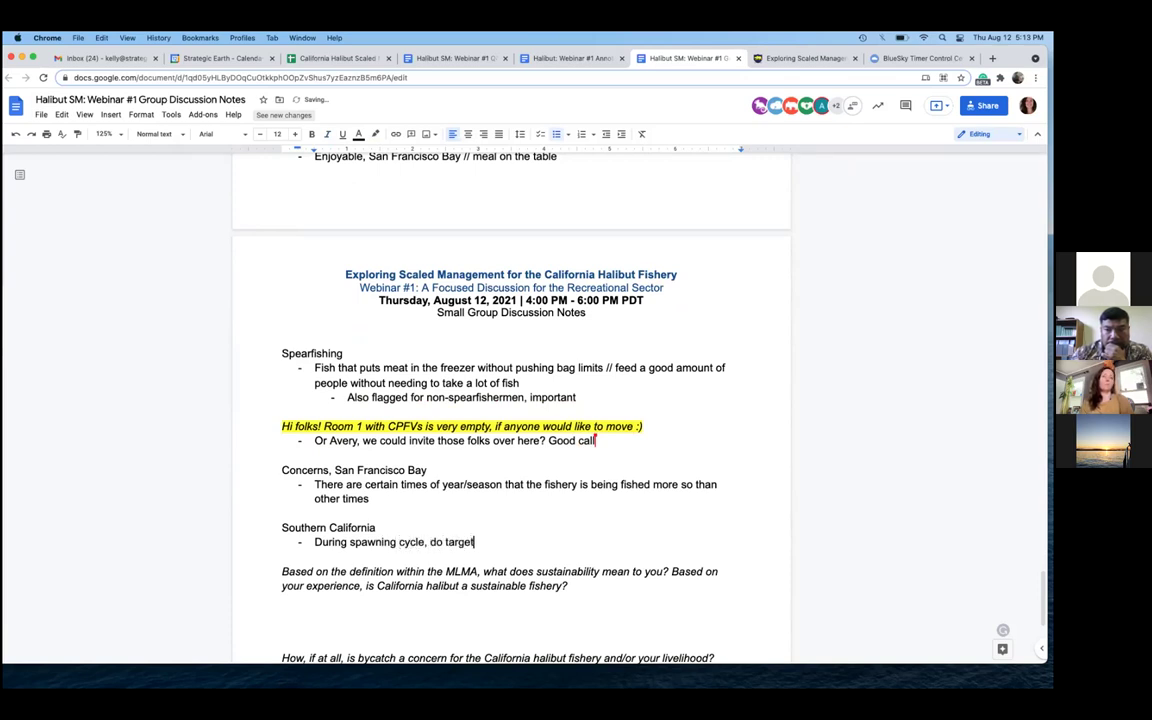
text( the fishery)
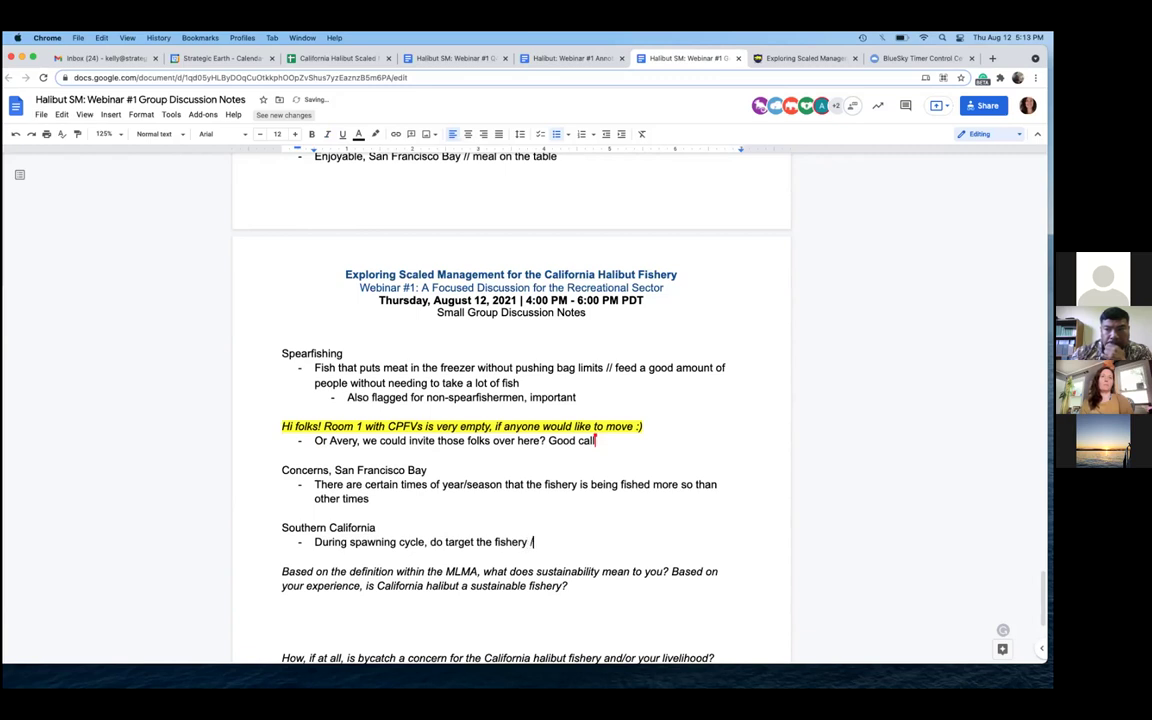
text( // corre)
key(BackSpace)
key(BackSpace)
key(BackSpace)
text(ncerns)
Add the bullet 'Shifting ocean conditions, seeing the fish have moved north'
key(Return)
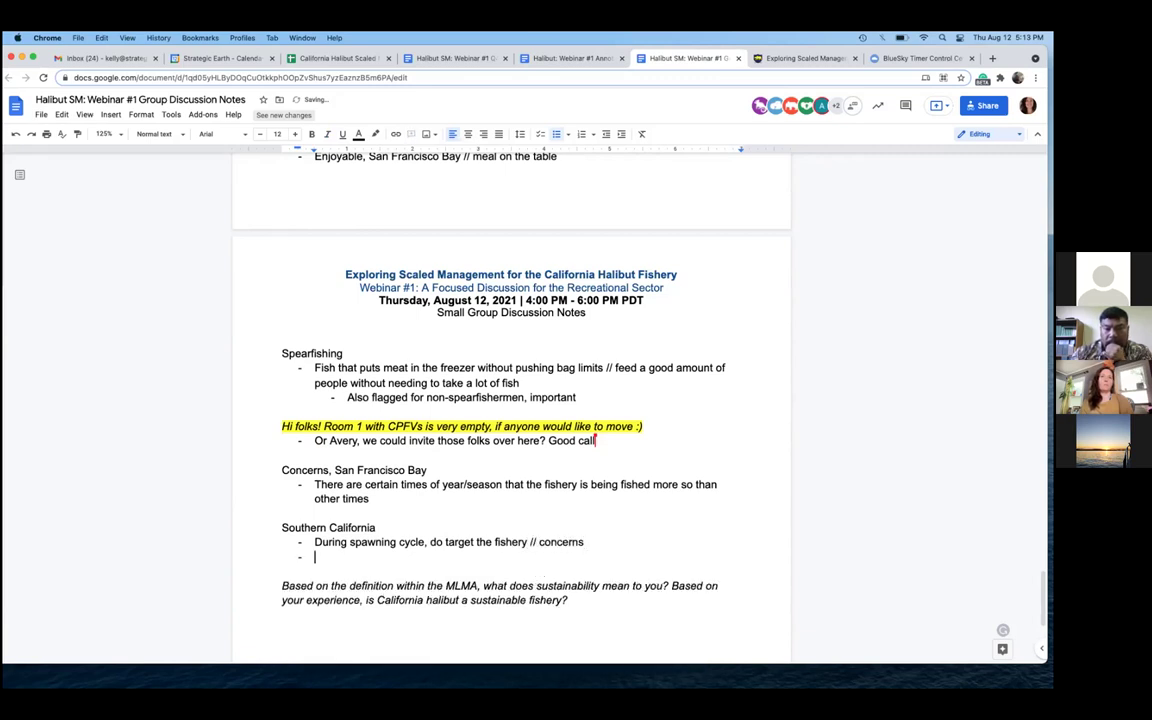
text(Chifting ocean cno)
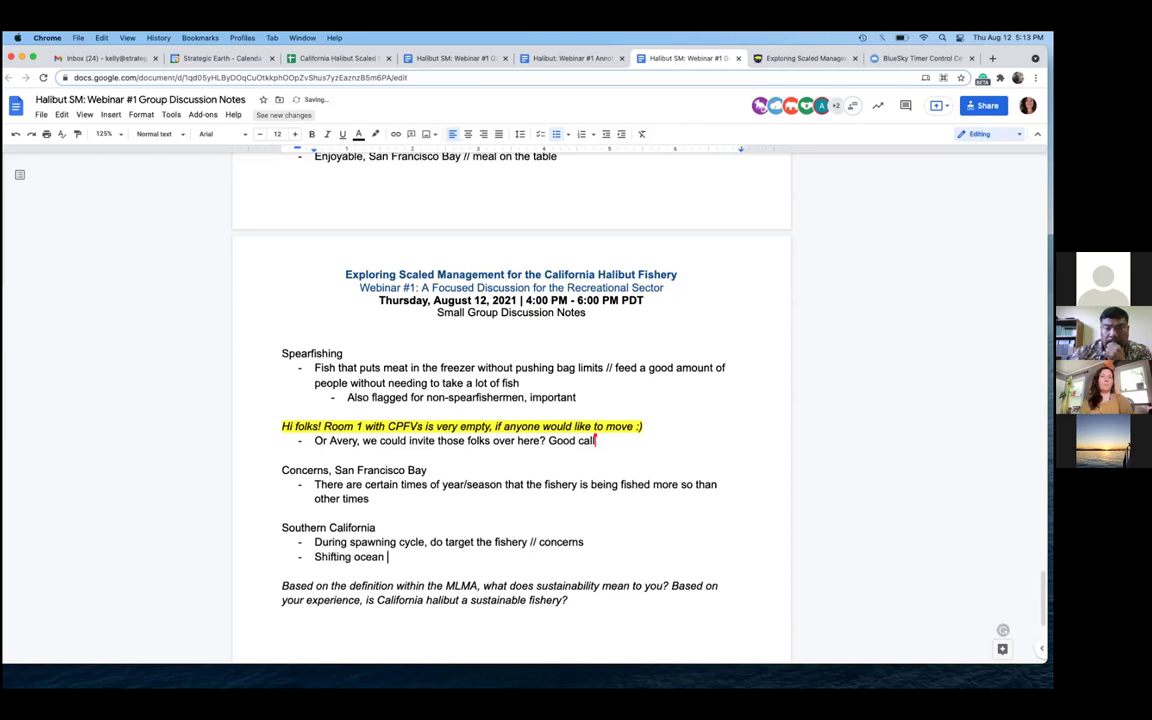
key(BackSpace)
text(onditions, )
text(cou)
key(BackSpace)
key(BackSpace)
key(BackSpace)
text(seeing the)
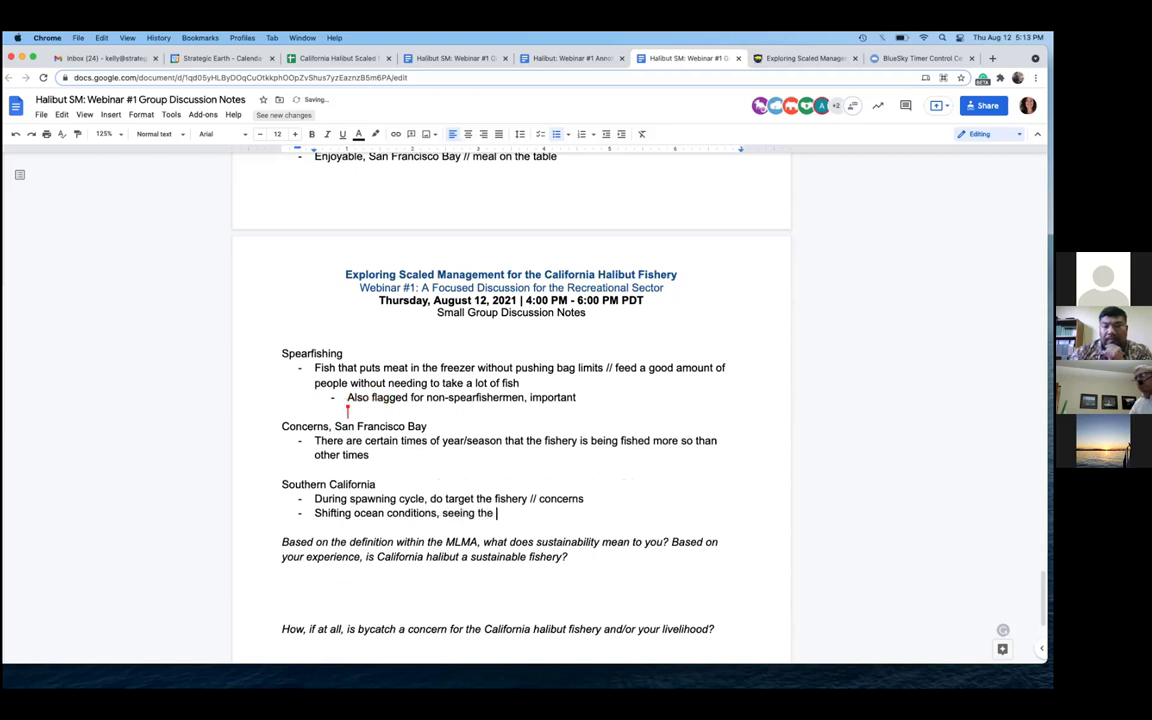
text( fish move nor)
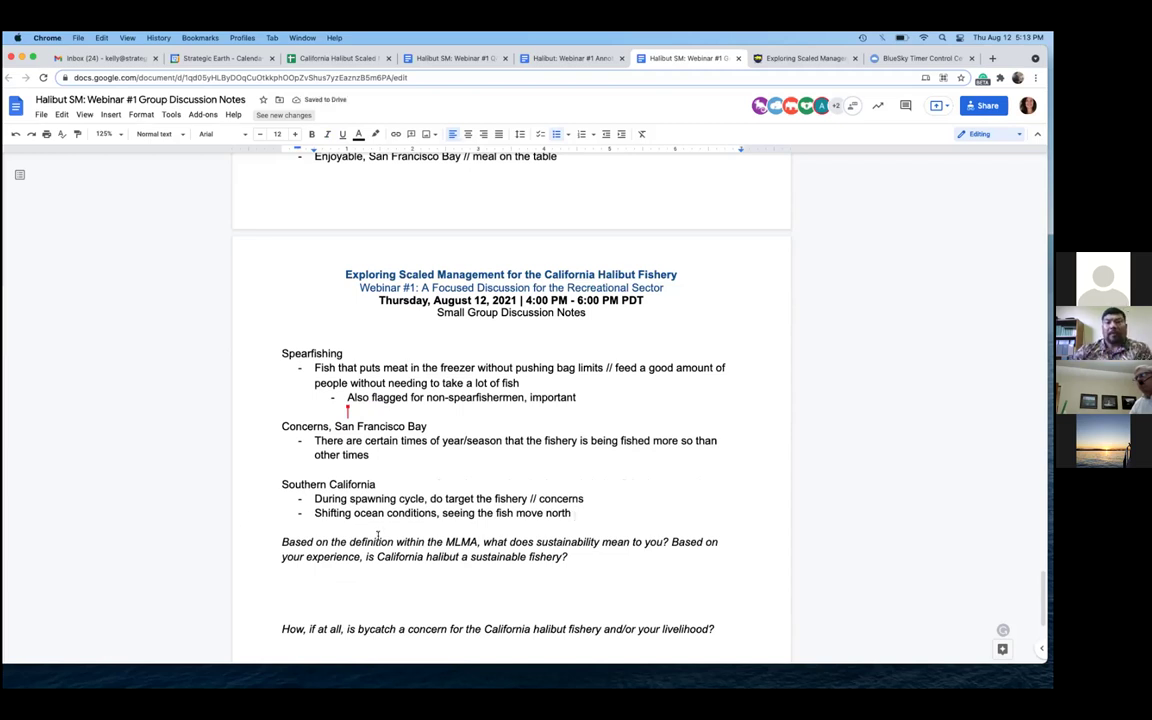
text(th)
key(Return)
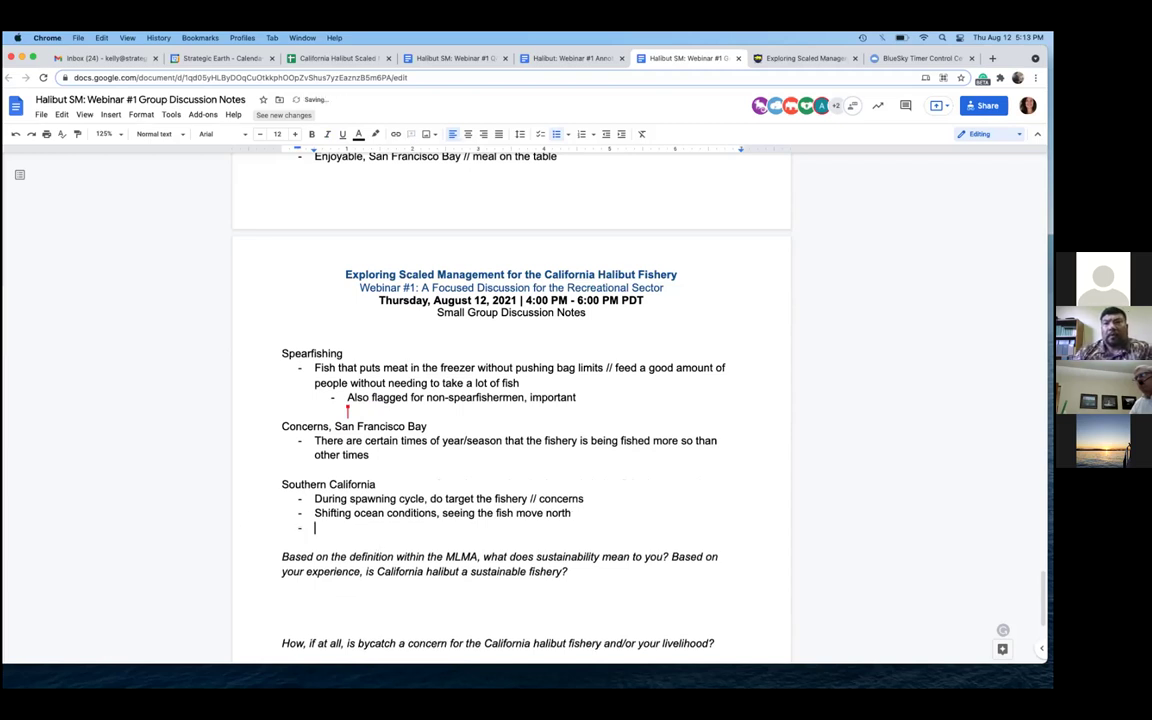
text(S)
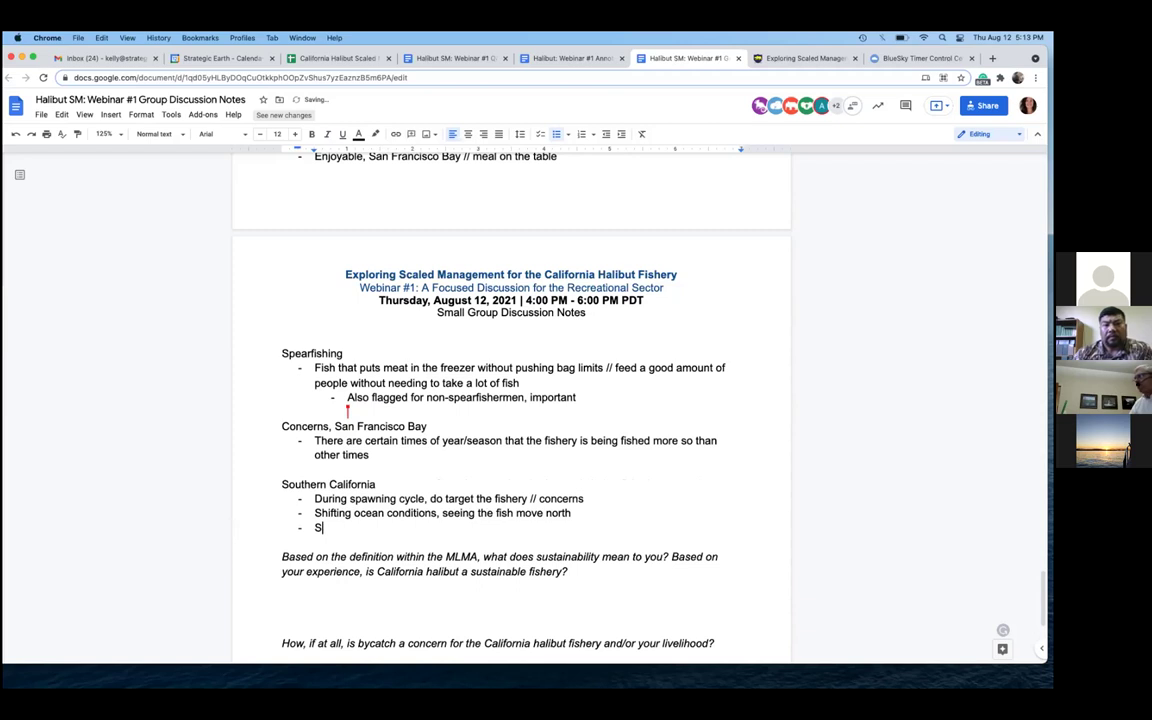
key(BackSpace)
key(BackSpace)
click(516, 513)
text(have mov)
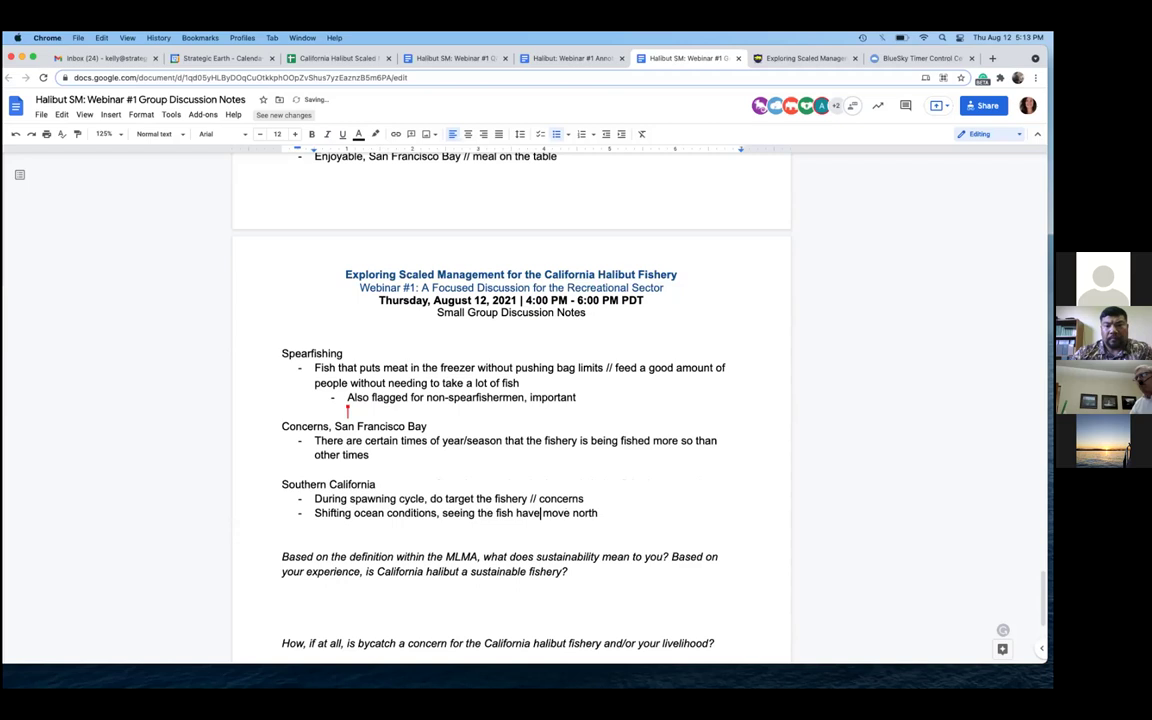
text(eed)
Fix 'moved' and add 'Year to year variation // when other fisheries are delayed (e.g., salmon)…'
key(BackSpace)
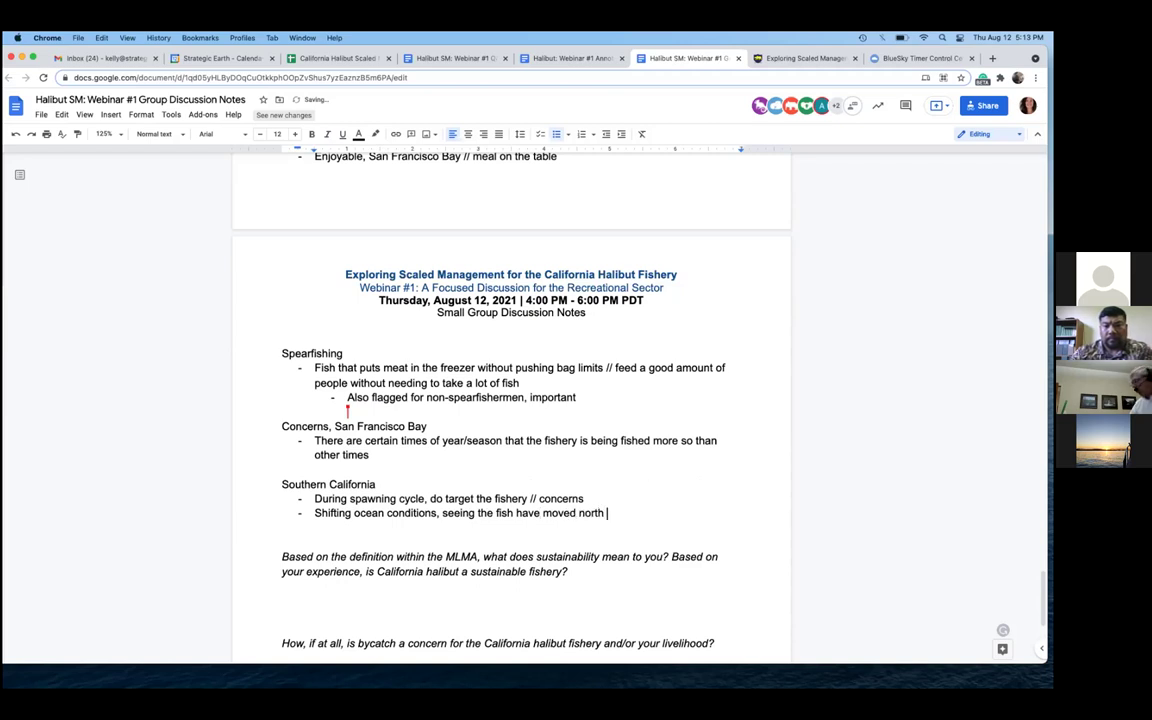
key(Return)
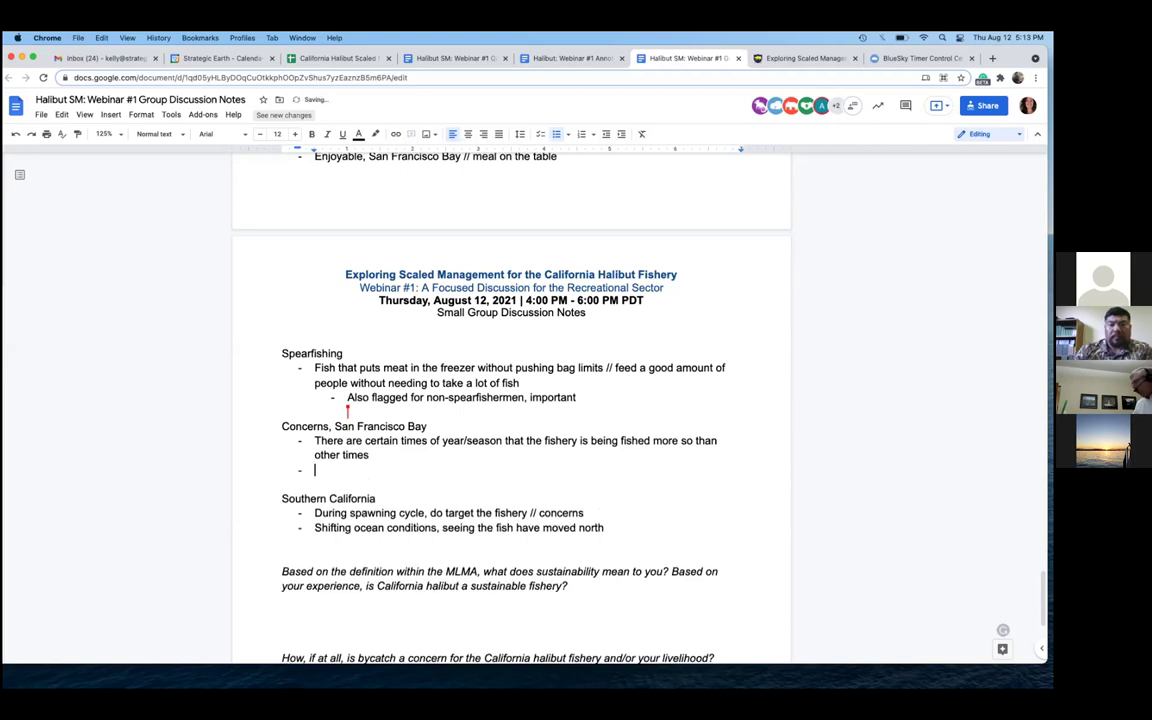
text(Year to ear)
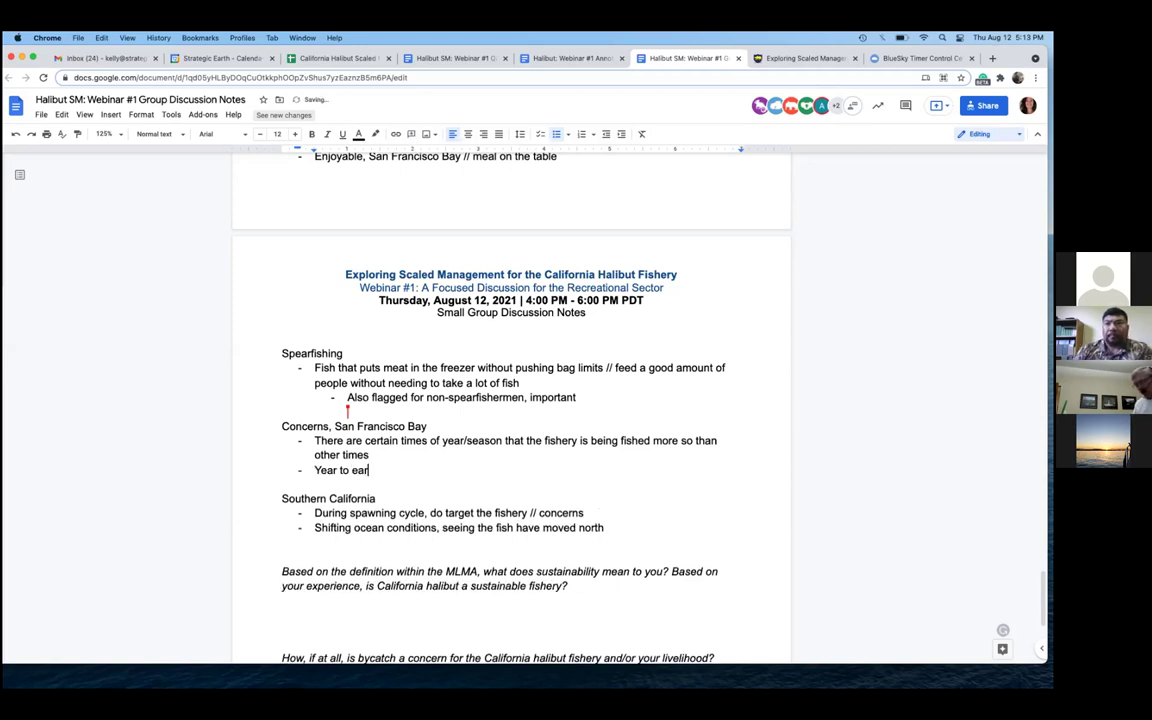
key(BackSpace)
key(BackSpace)
key(BackSpace)
text(year variat)
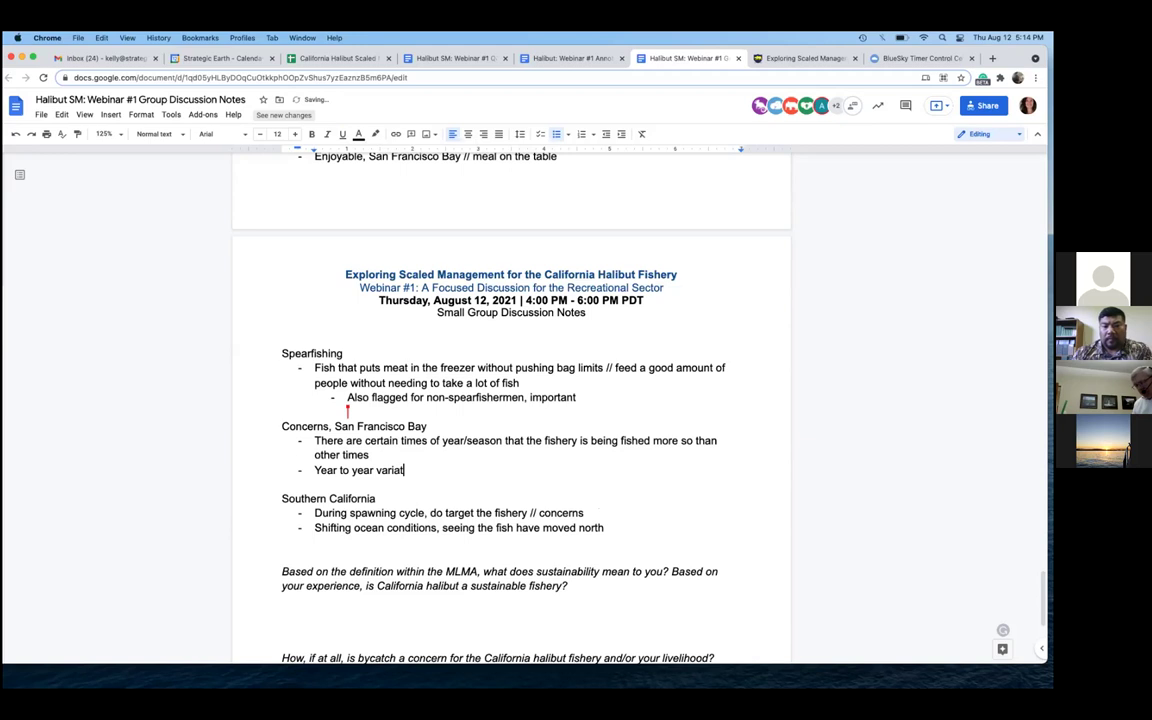
text(ion // where)
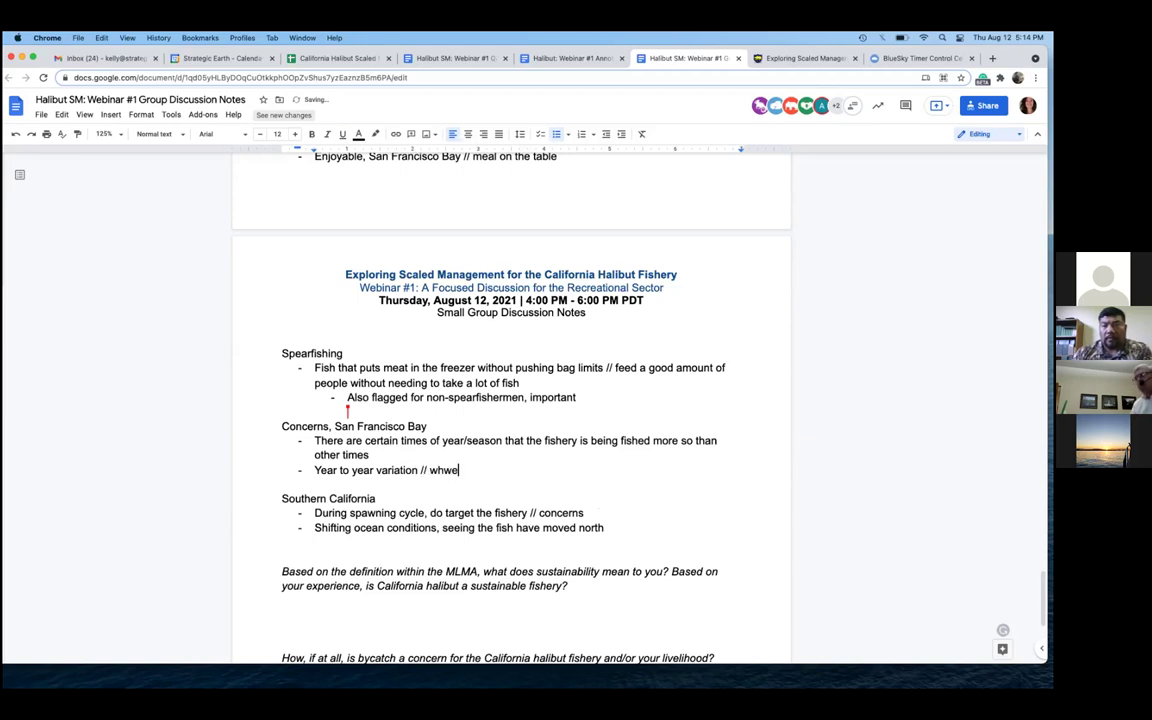
key(BackSpace)
key(BackSpace)
key(BackSpace)
text(en other fishe)
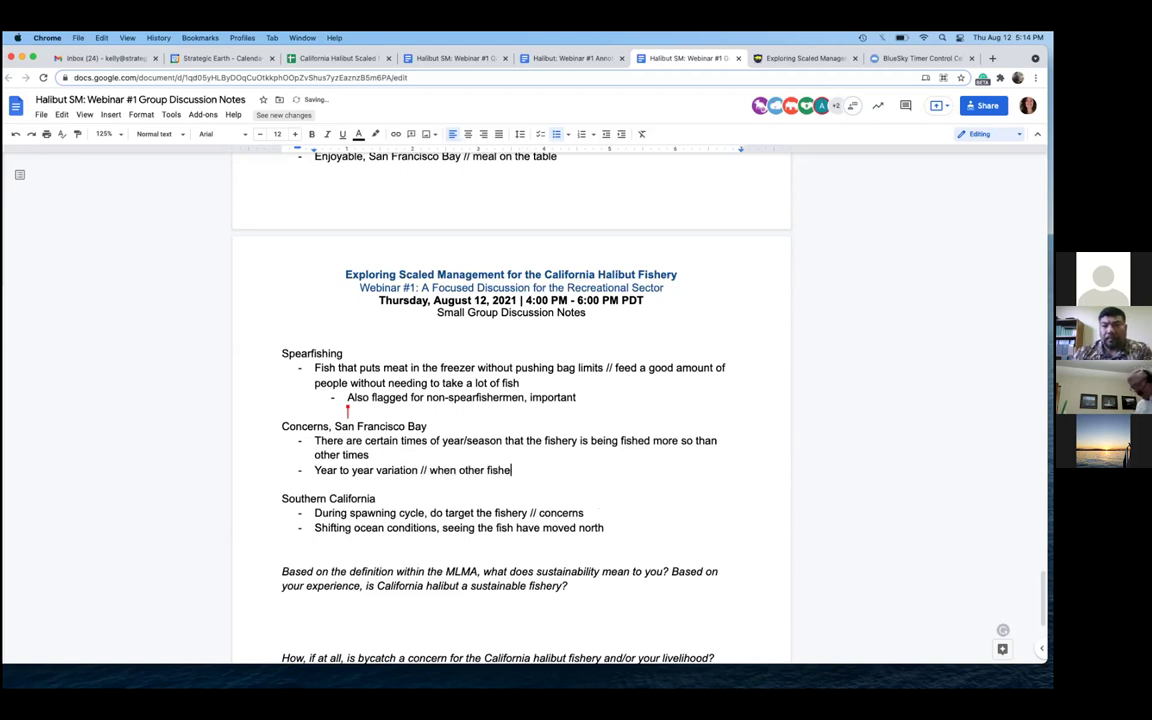
text(ries are ope)
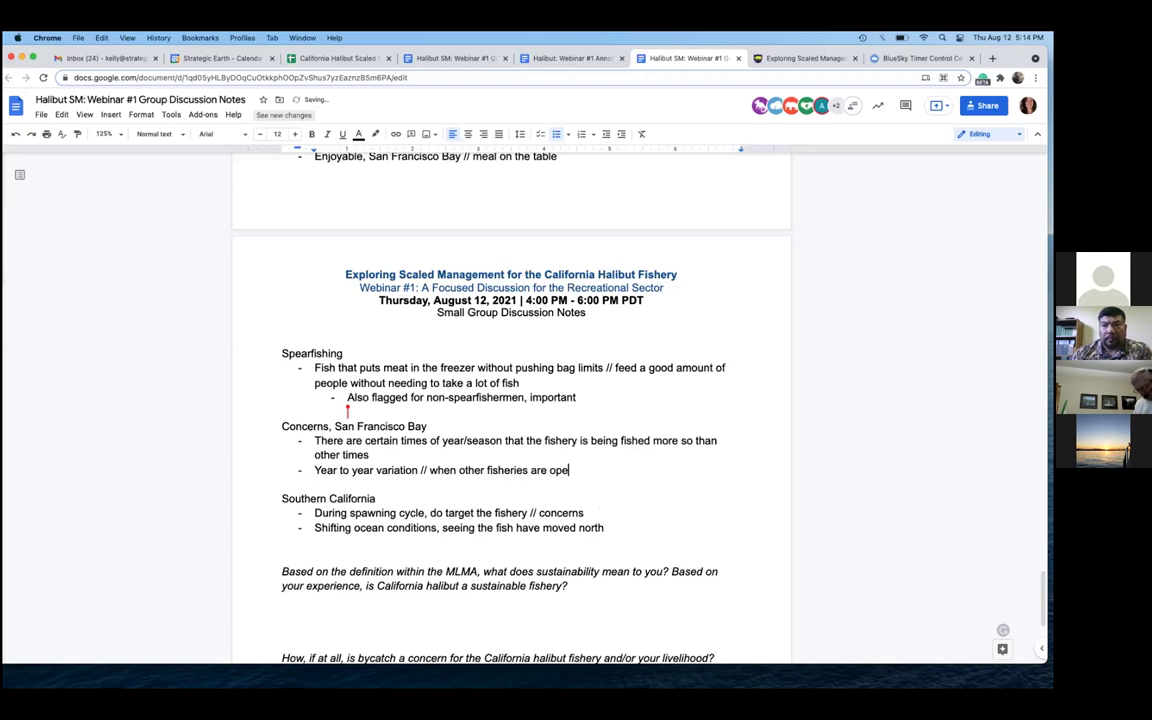
text(n (e.g., salmon)
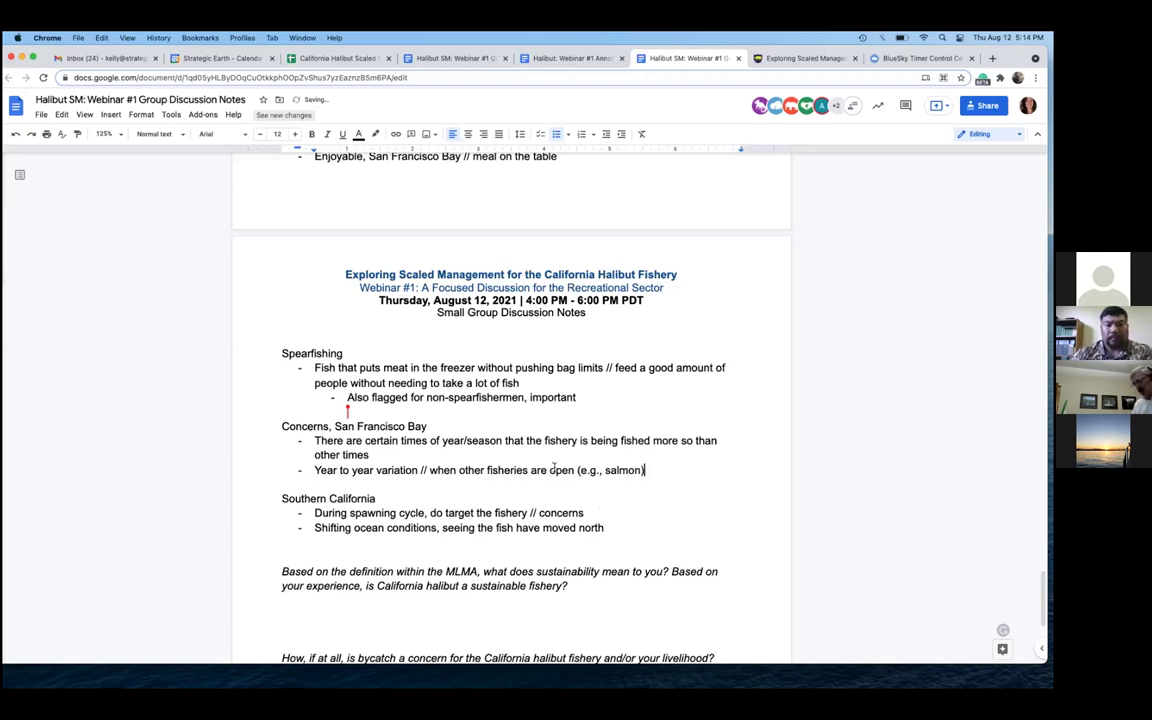
key(BackSpace)
key(BackSpace)
key(BackSpace)
key(BackSpace)
text(delayed (e.g., salmon) the)
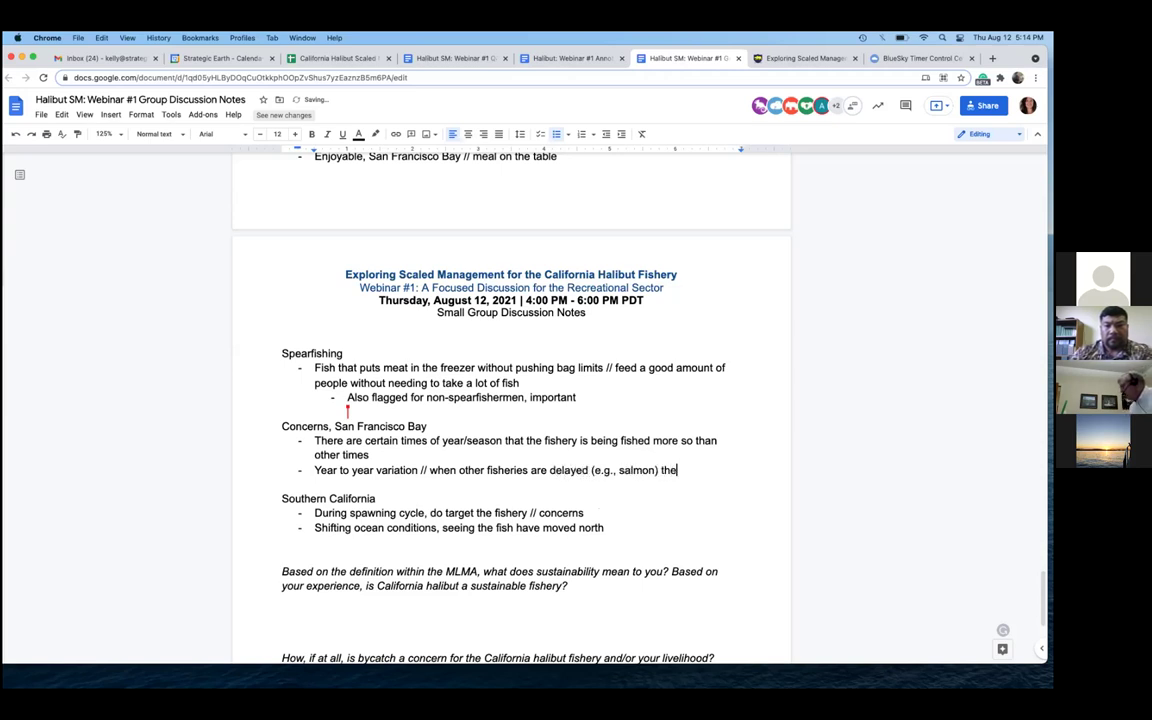
text(n there is more at)
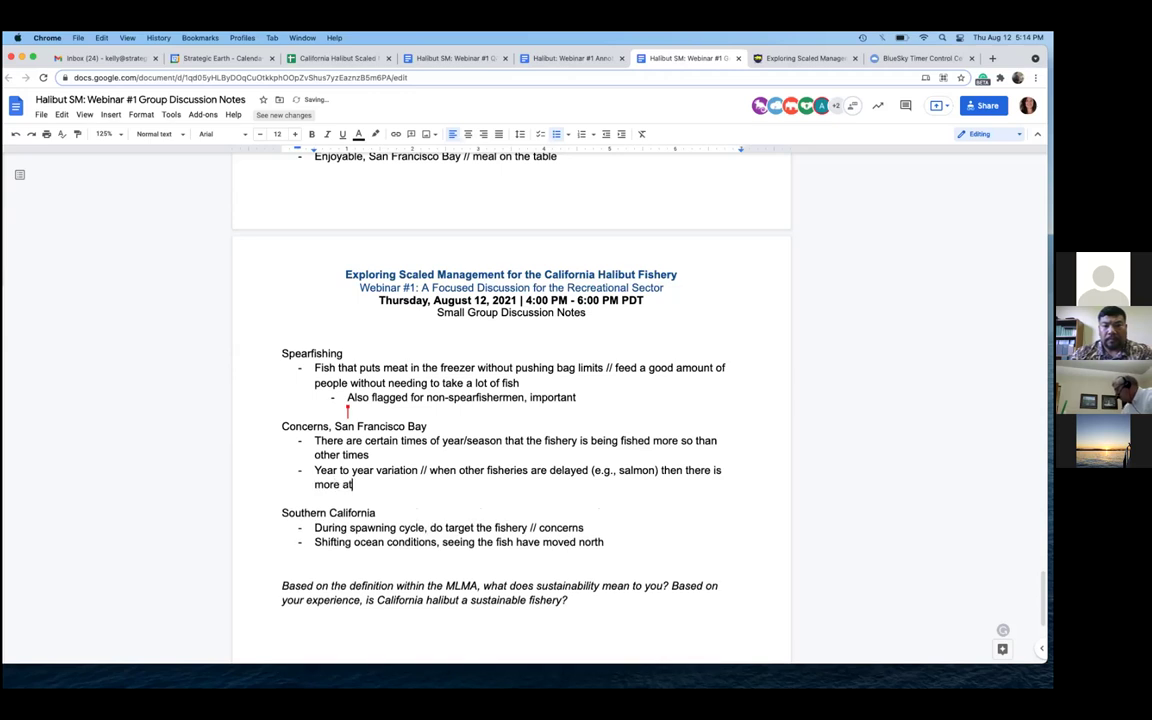
text(tention placed on fishing CH)
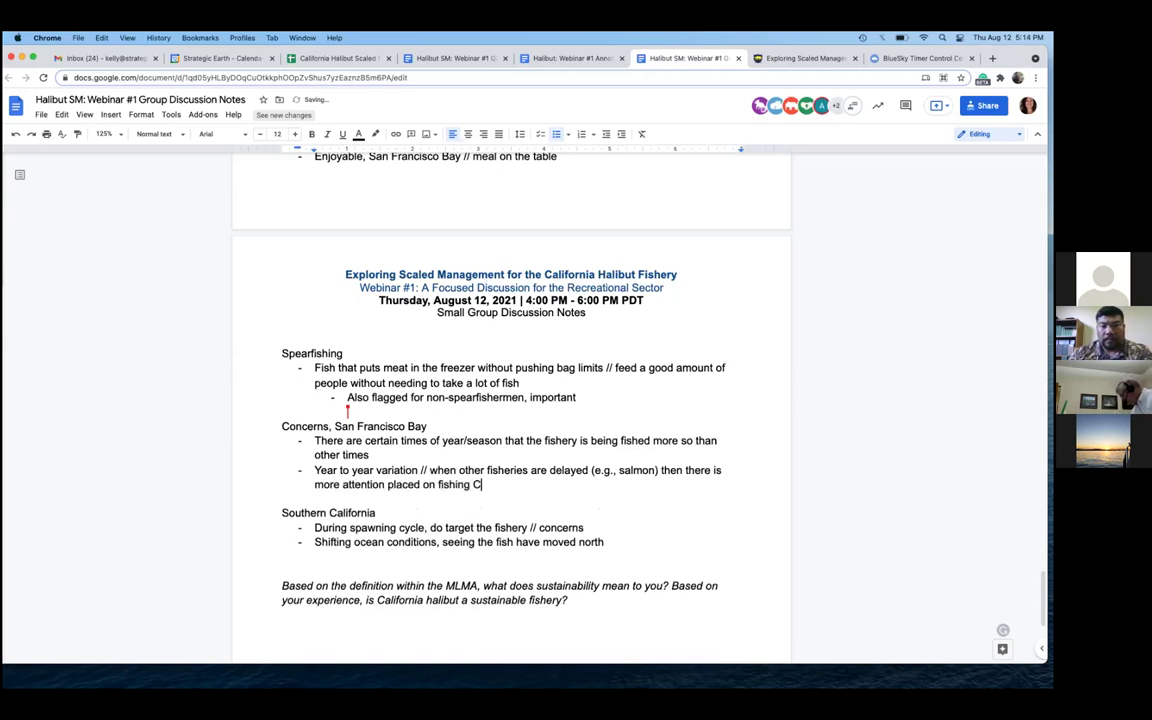
click(624, 545)
key(Return)
key(Return)
key(Return)
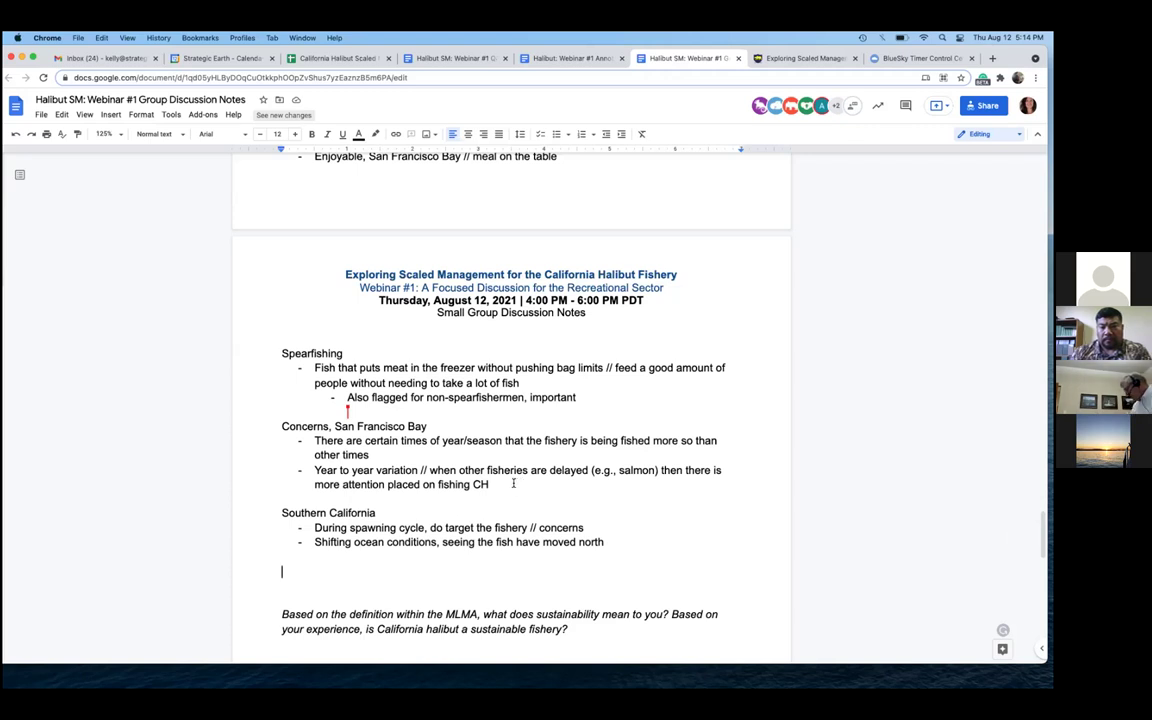
Add a bullet 'Having other fisheries to target' under Southern California
key(Up)
key(Up)
key(End)
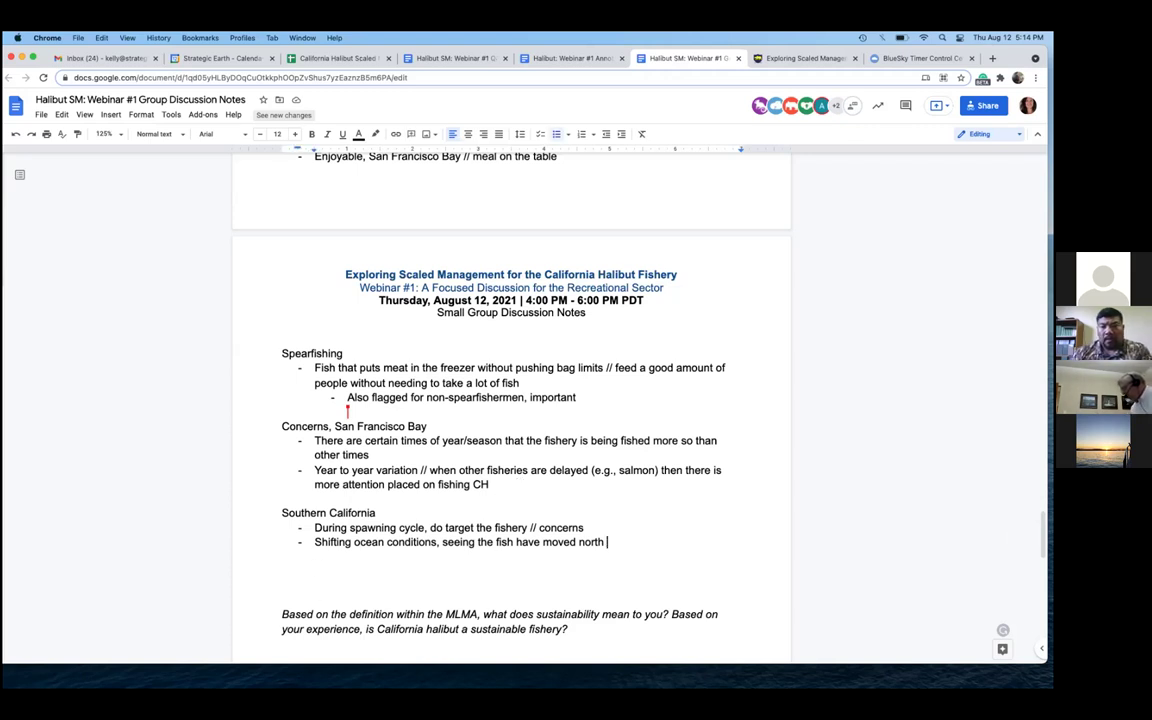
key(Return)
text(Hav)
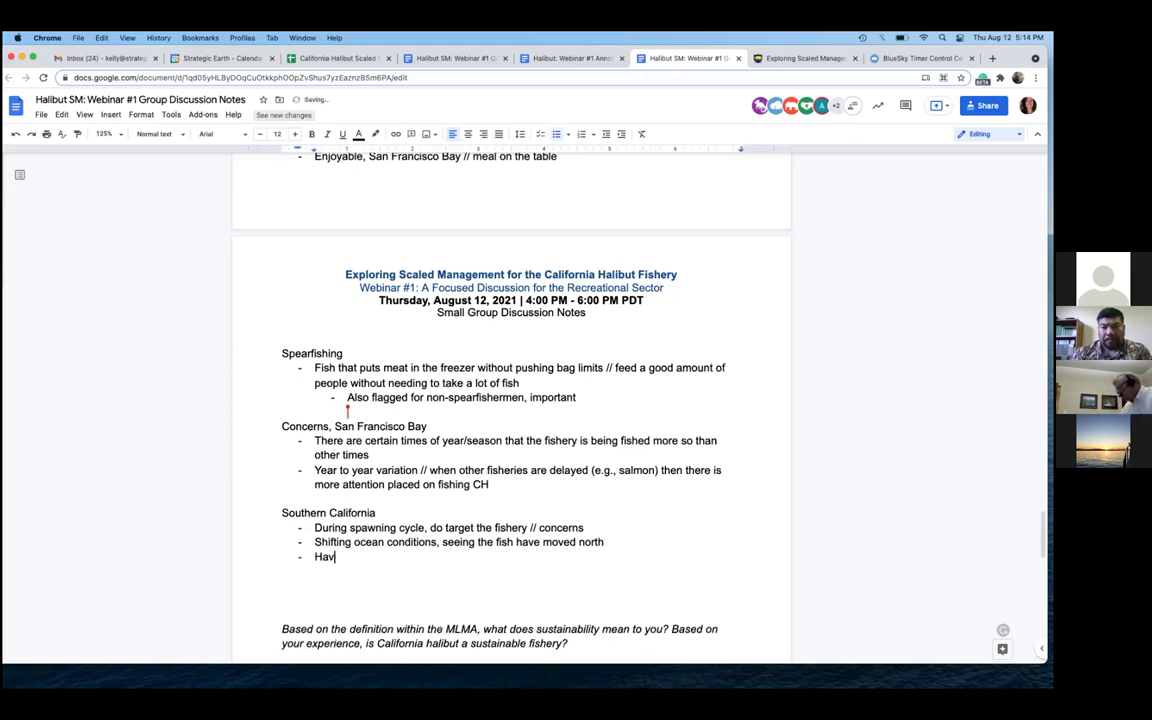
text(ing other fisheries to )
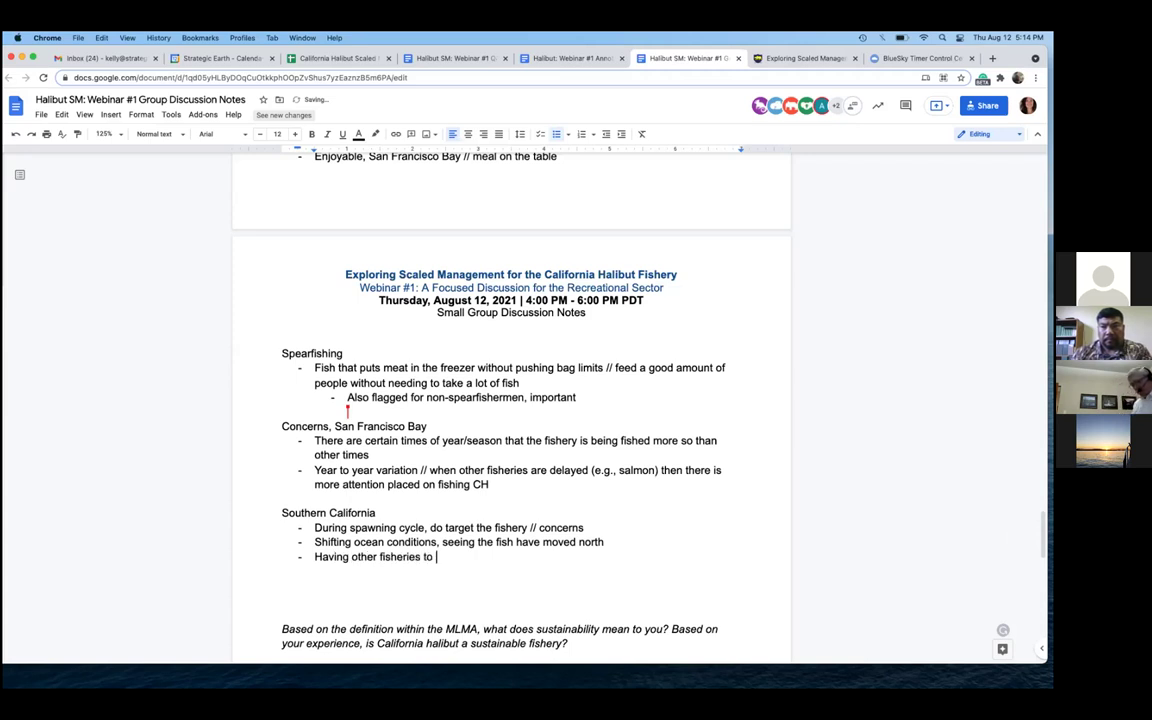
text(target)
key(Home)
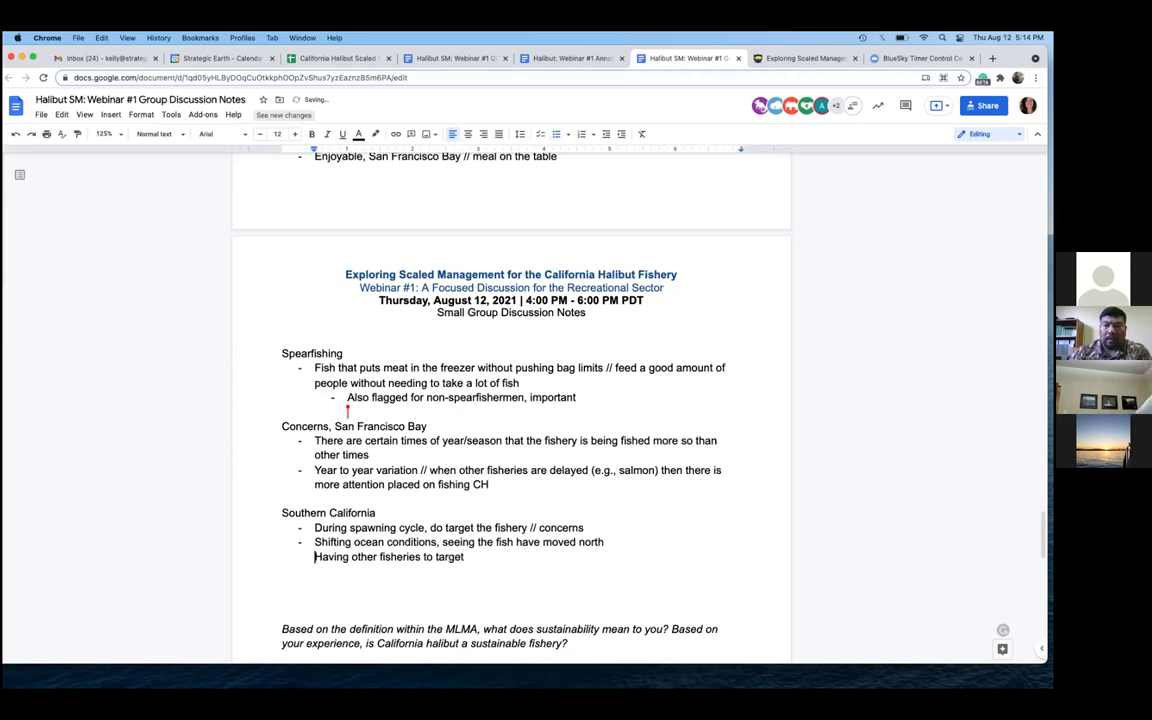
Insert a 'Data considerations' heading with bullet 'Needing to consider CH… other fisheries happening concurrently'
key(BackSpace)
key(BackSpace)
key(Return)
text(Data considerations)
key(Return)
key(ctrl+shift+8)
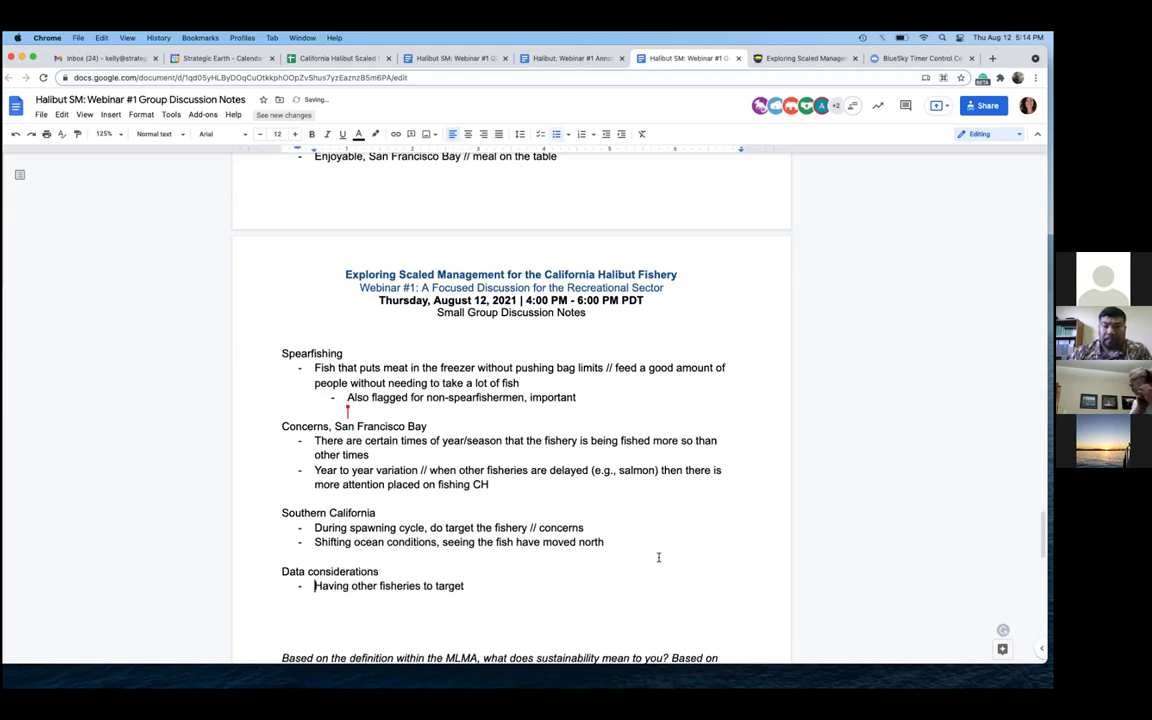
text(Needing )
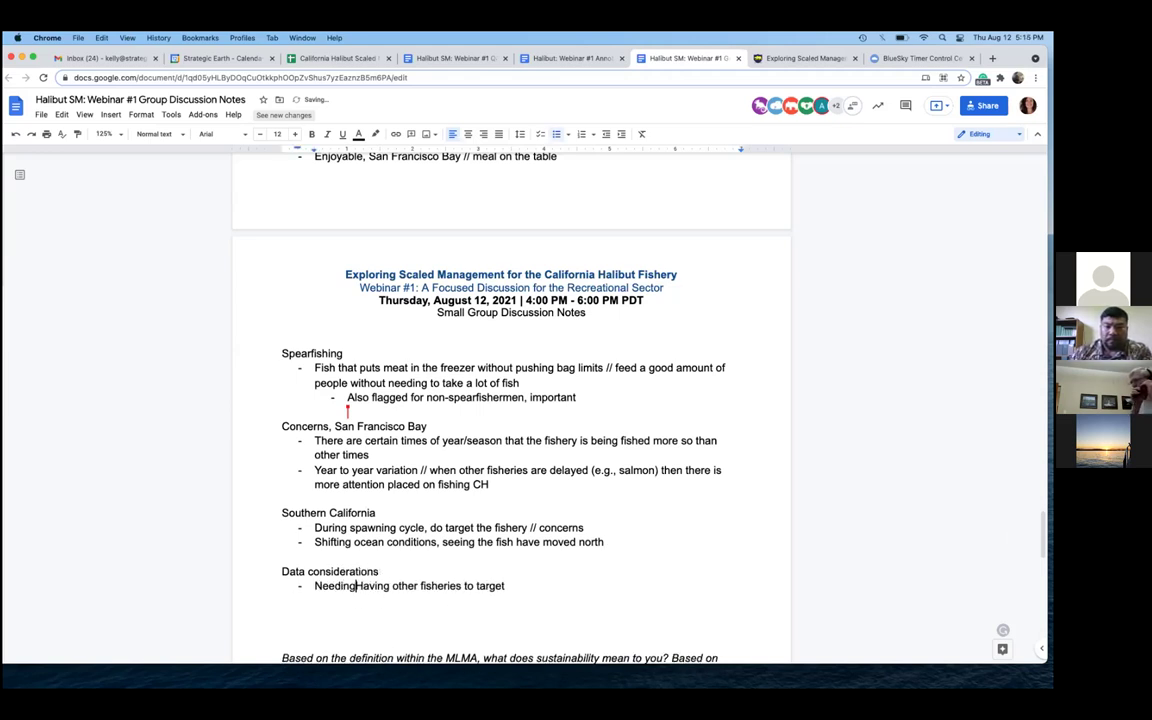
text(to consider )
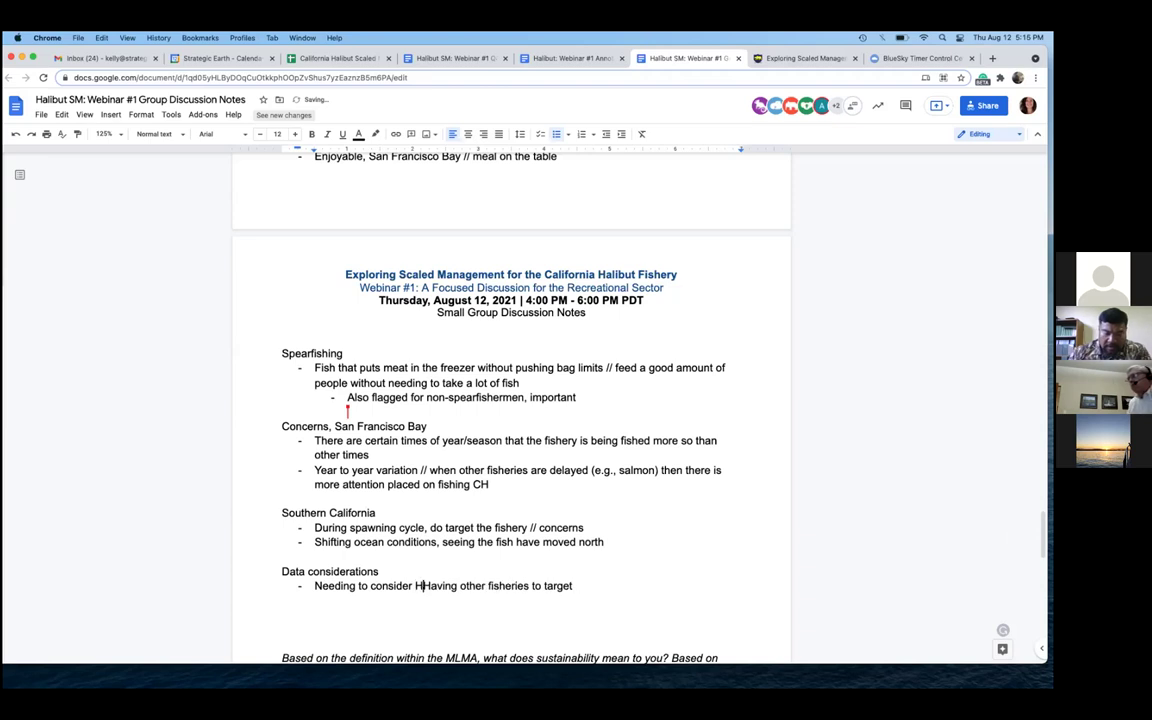
text(CH in the )
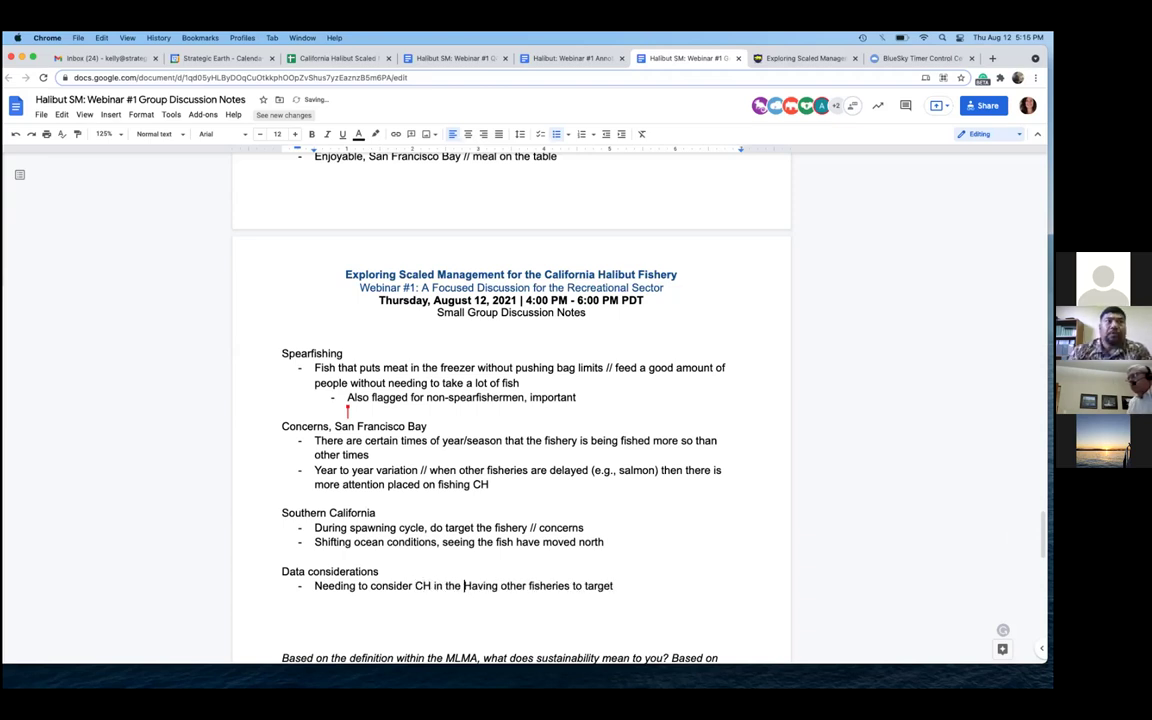
text(context of )
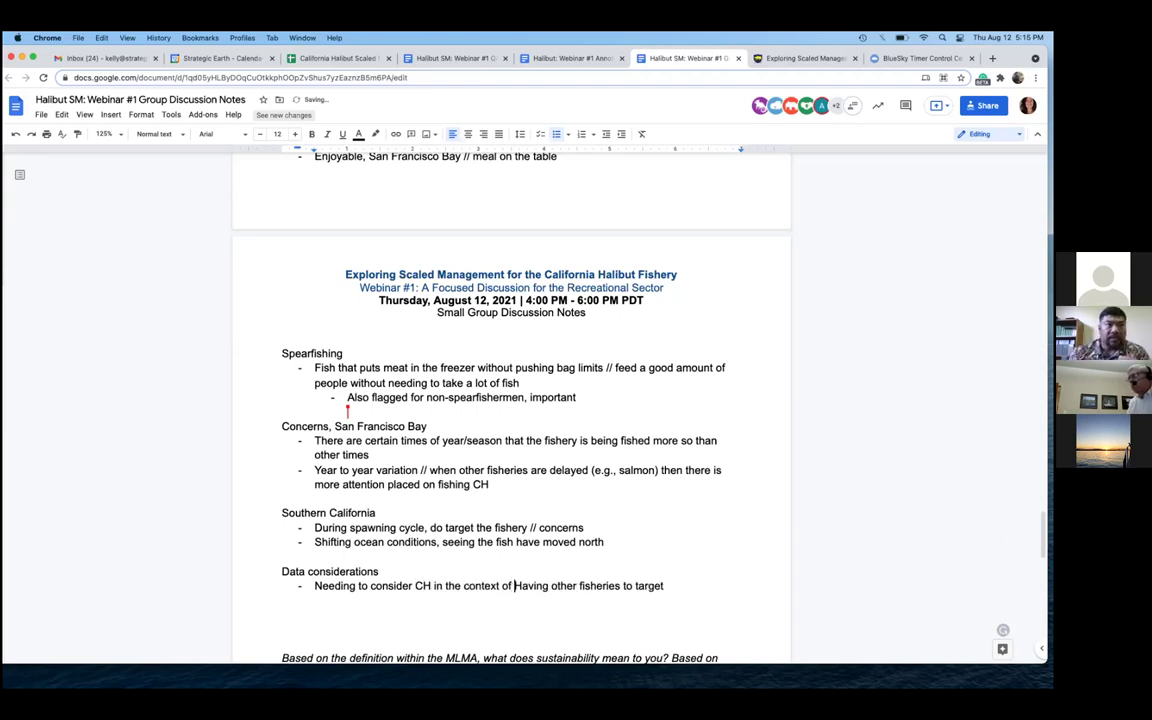
text(other fis)
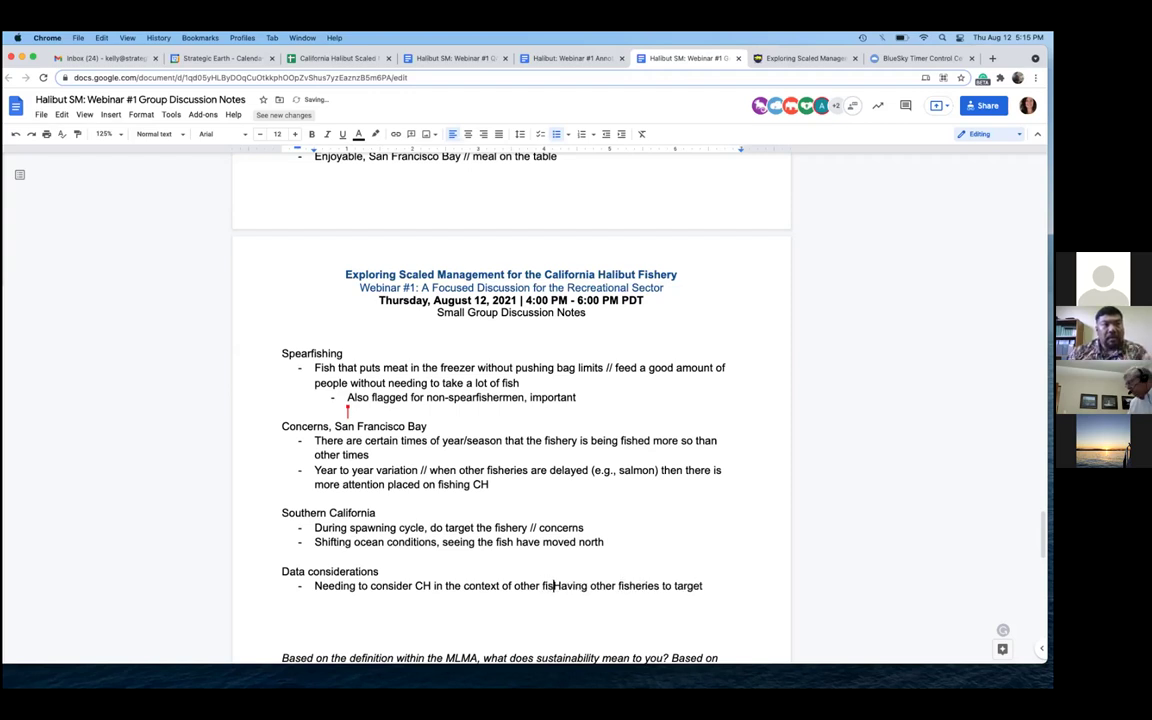
text(heries that are)
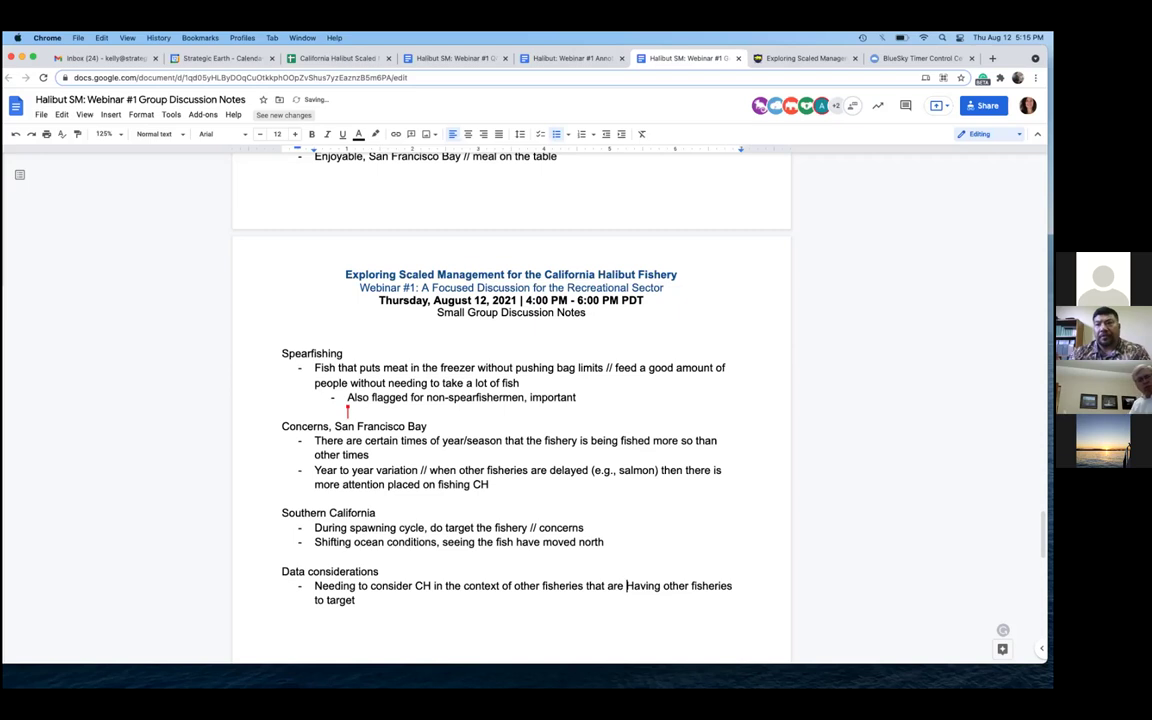
text( happening )
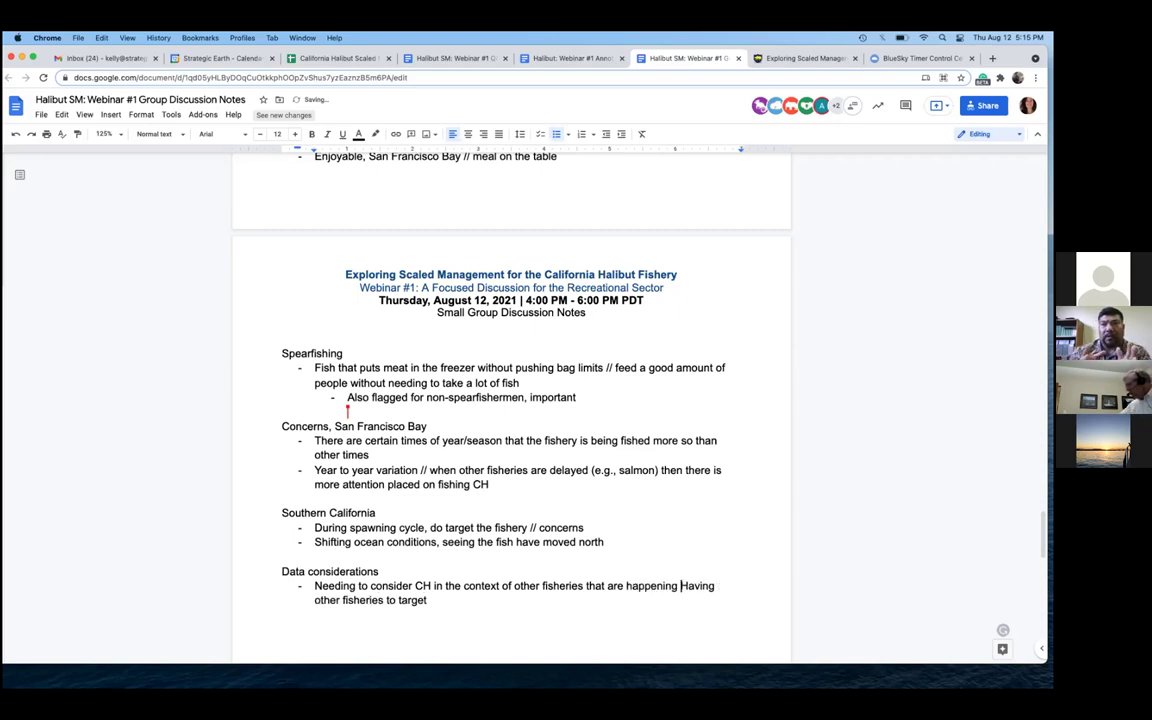
text(at the)
key(BackSpace)
key(BackSpace)
key(BackSpace)
key(BackSpace)
key(BackSpace)
key(BackSpace)
text(concurrently)
Indent 'Having other fisheries to move to, relationship' as a sub-bullet
key(Return)
key(Tab)
drag(497, 600, 467, 600)
text(move to, )
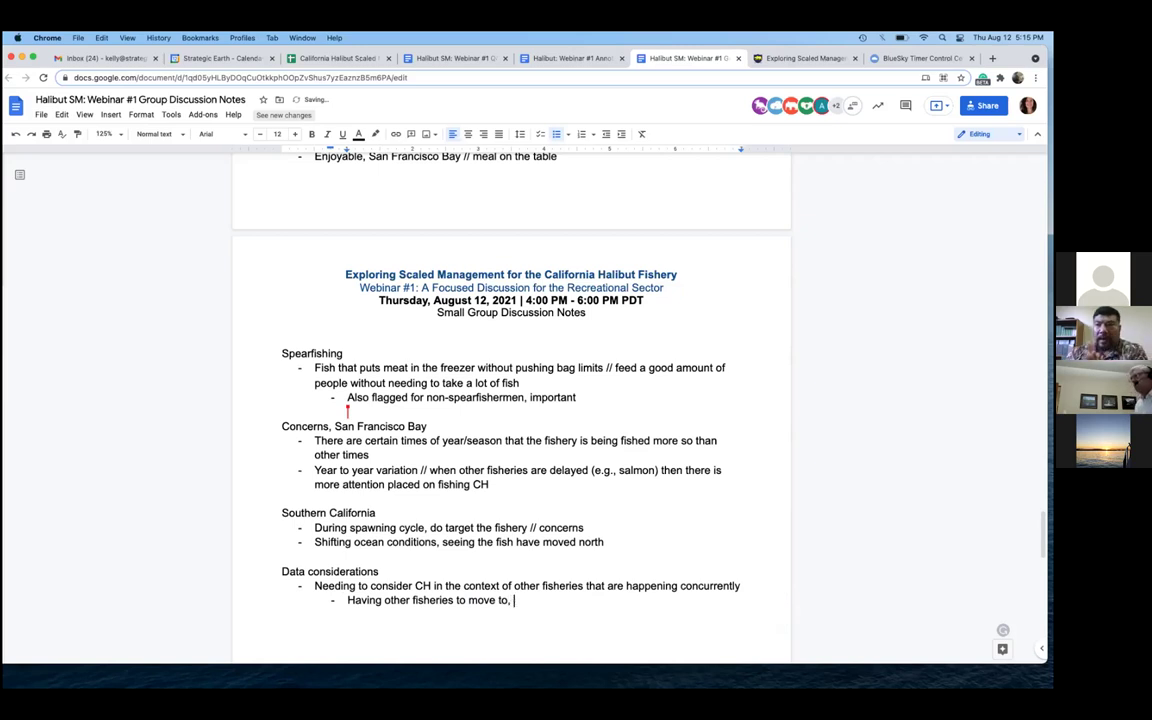
text(relationship)
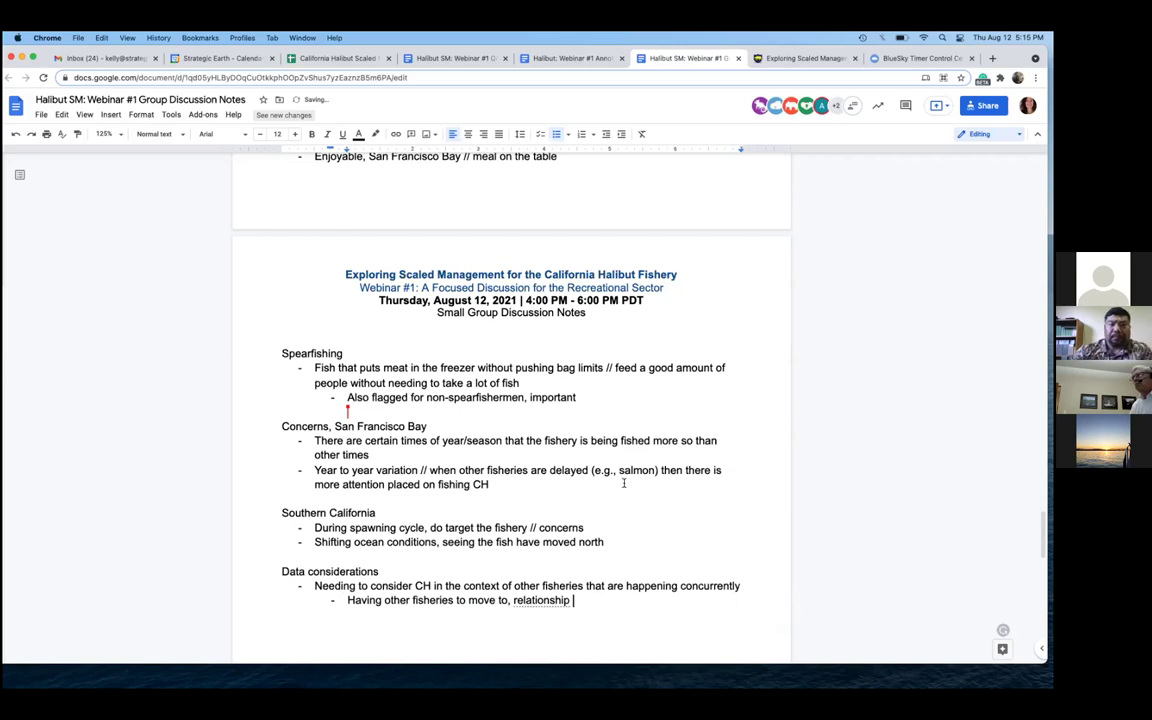
Make the MLMA sustainability question bold
scroll(631, 505, down, 2)
scroll(631, 505, down, 2)
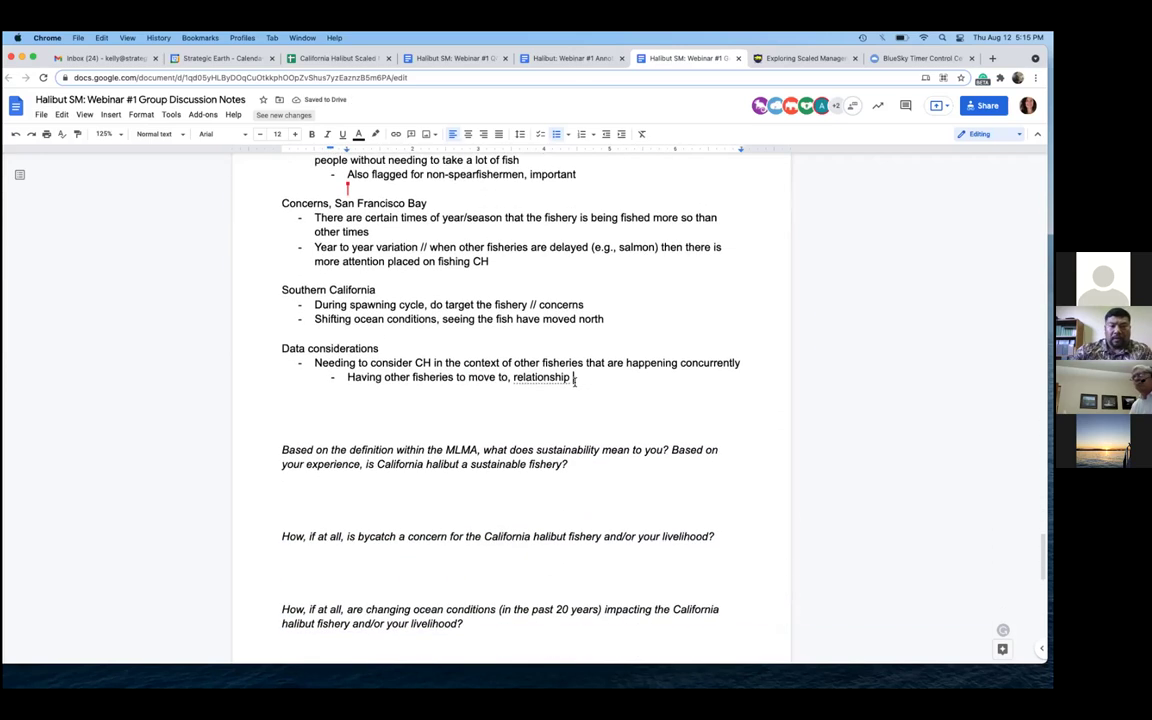
click(275, 452)
key(shift+Down)
key(shift+Down)
key(ctrl+b)
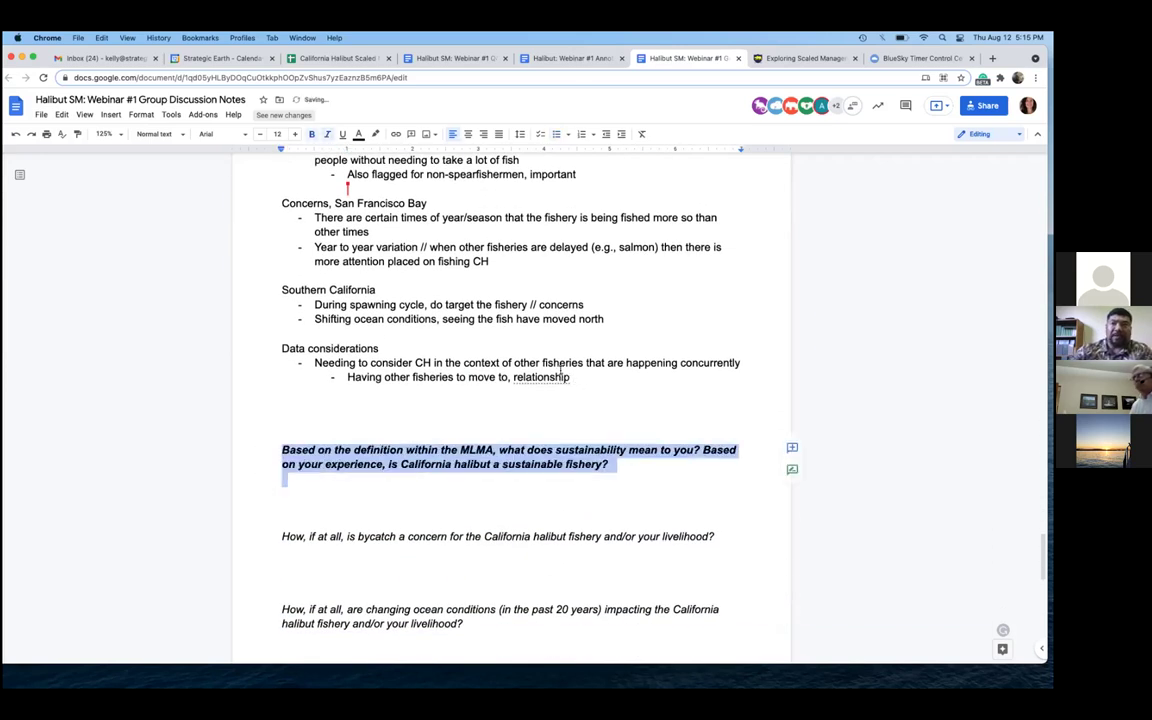
End the sub-bullet with 'to CA fishery' and add 'Eg COVID, landings down and needing the interpretation of the'
click(593, 388)
key(BackSpace)
text(to CA fi)
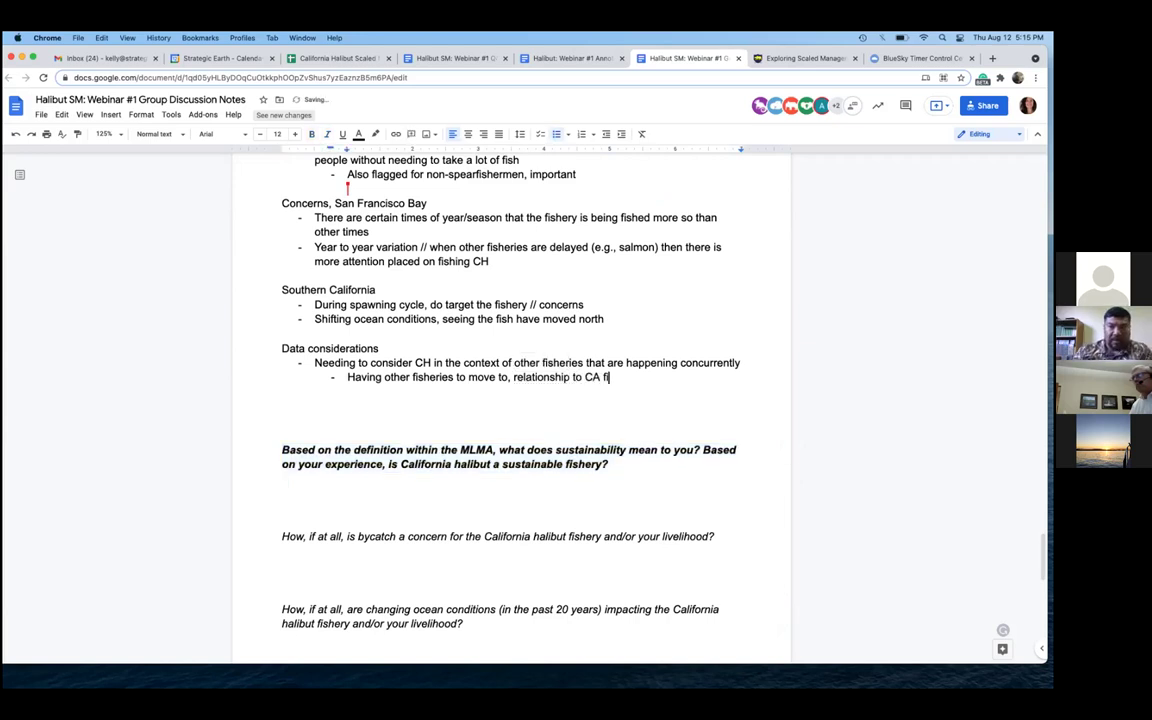
text(sher)
key(Return)
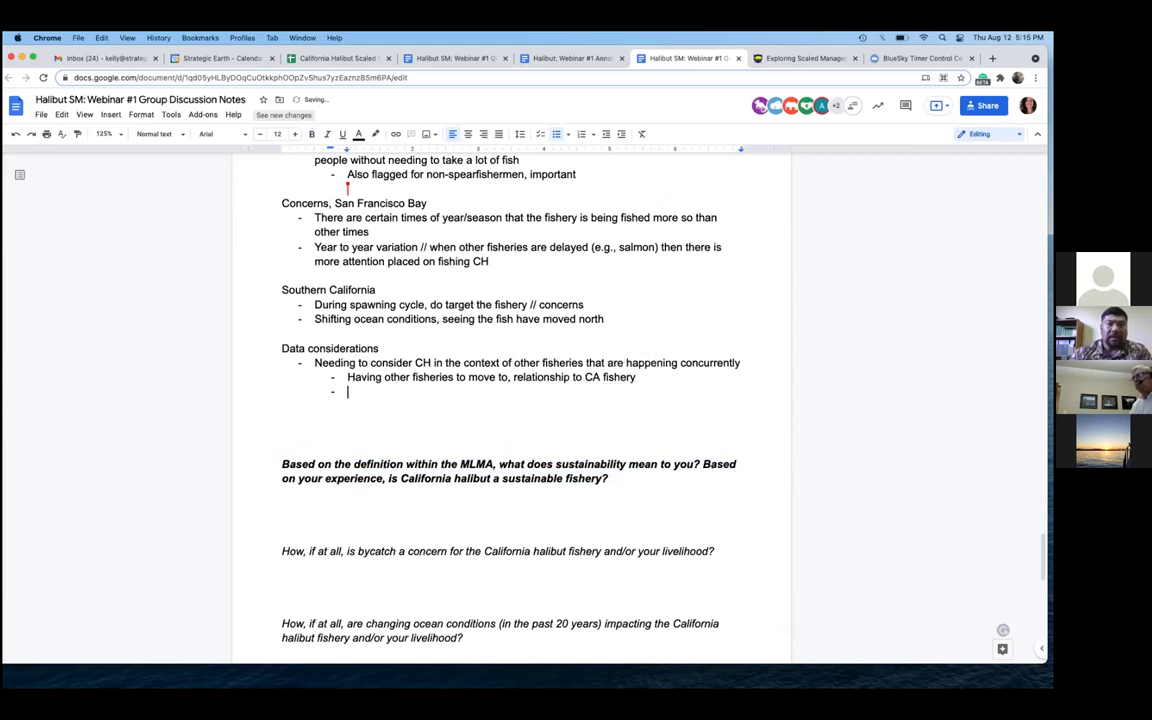
text(Eg)
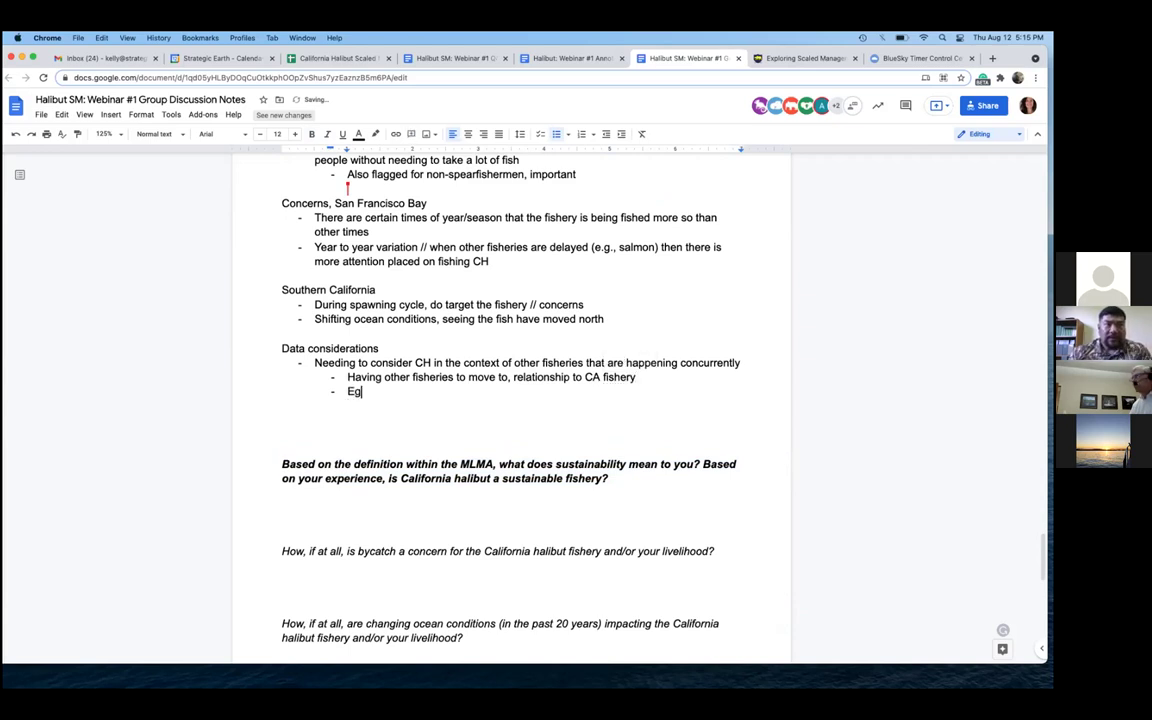
text( COG)
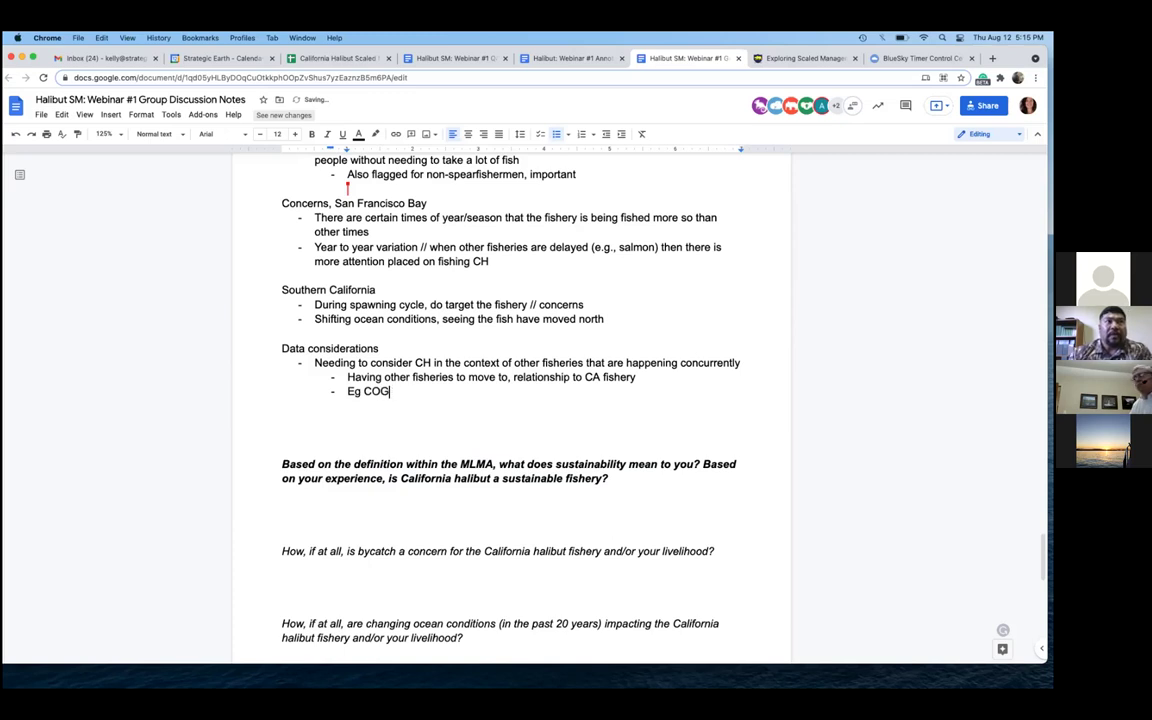
key(BackSpace)
text(VIG, )
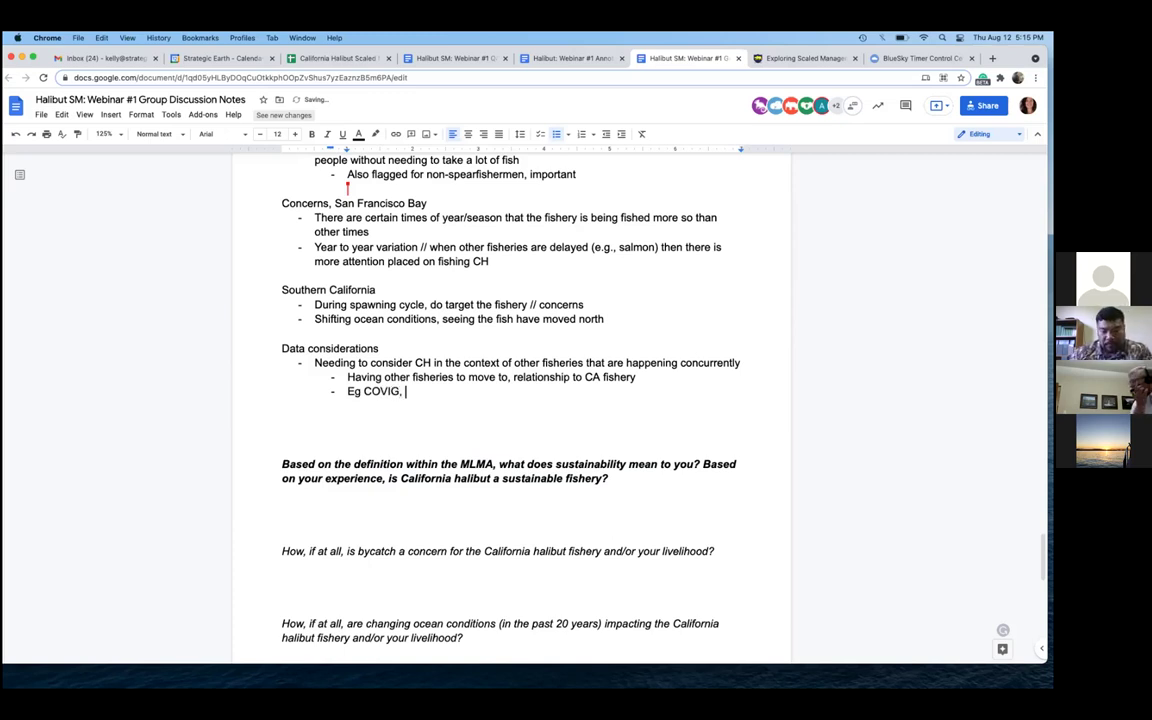
text(landings down and)
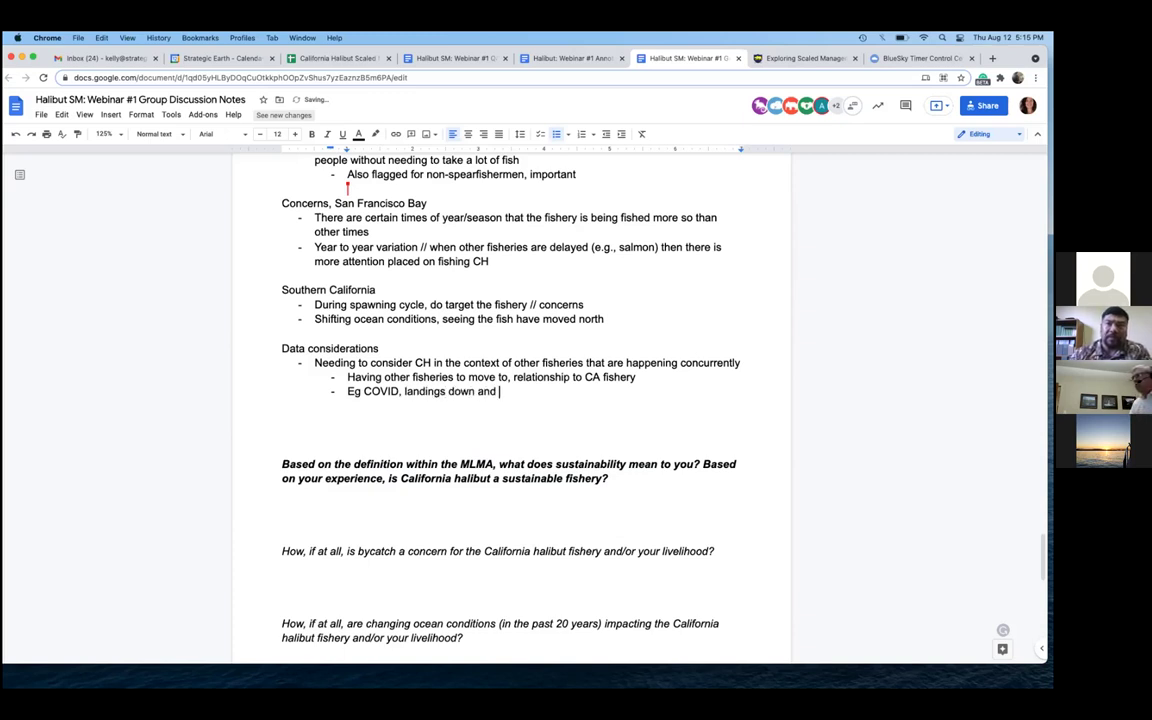
text( needing the )
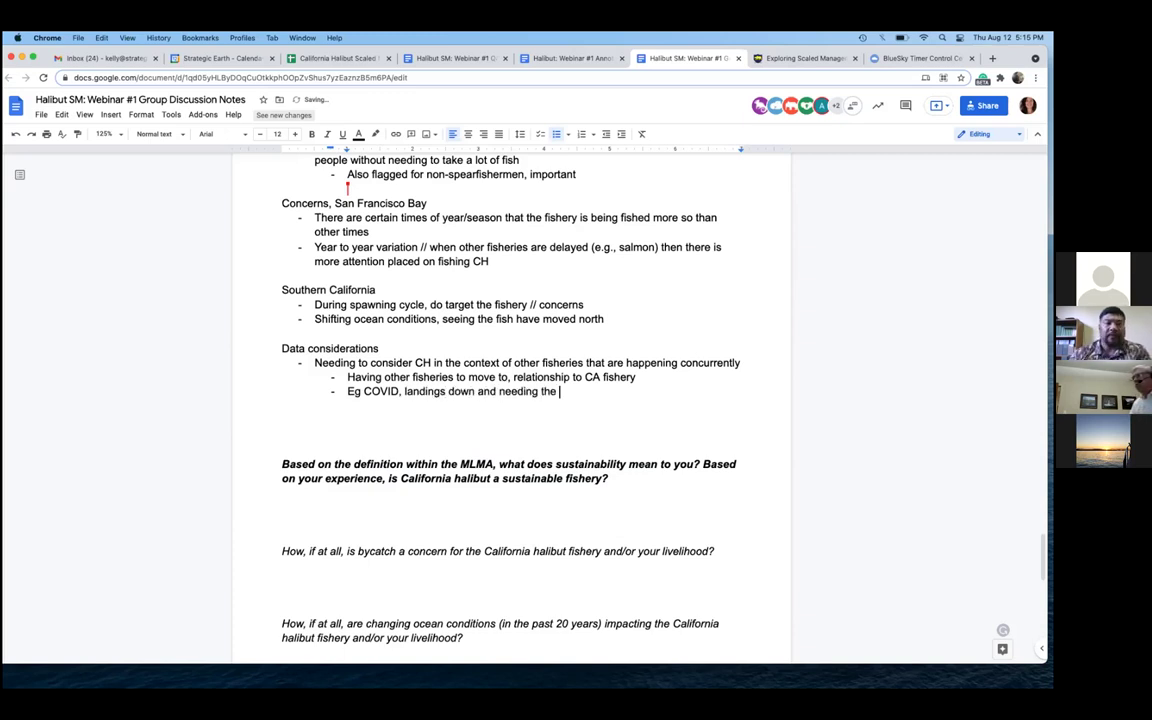
text(interpretation of)
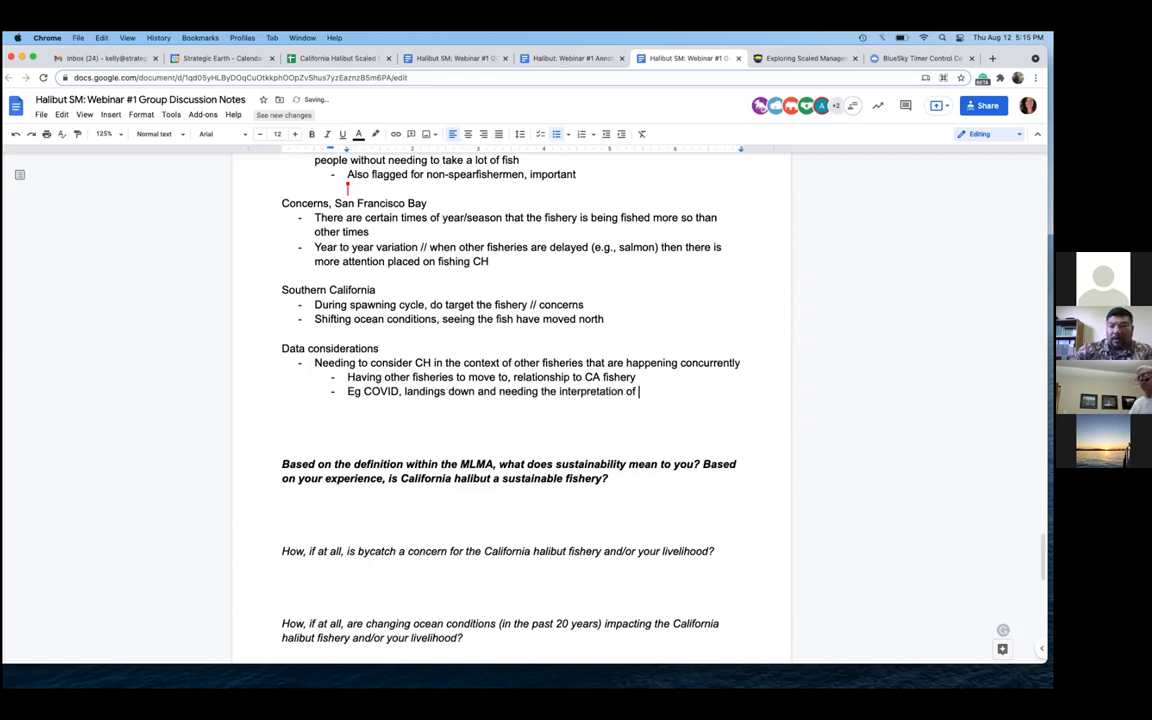
text( the)
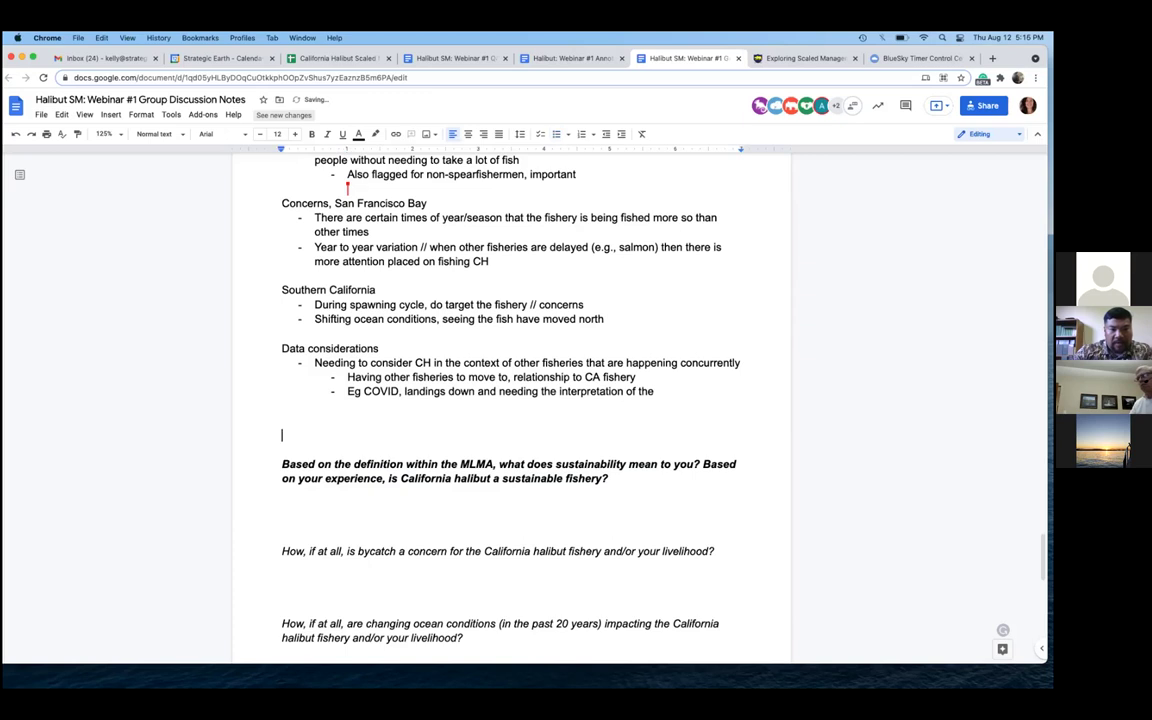
click(283, 435)
key(BackSpace)
key(BackSpace)
Finish the COVID sub-bullet with 'data based on/informed by fishermen's knowledge'
scroll(273, 376, down, 1)
click(273, 376)
drag(273, 376, 271, 394)
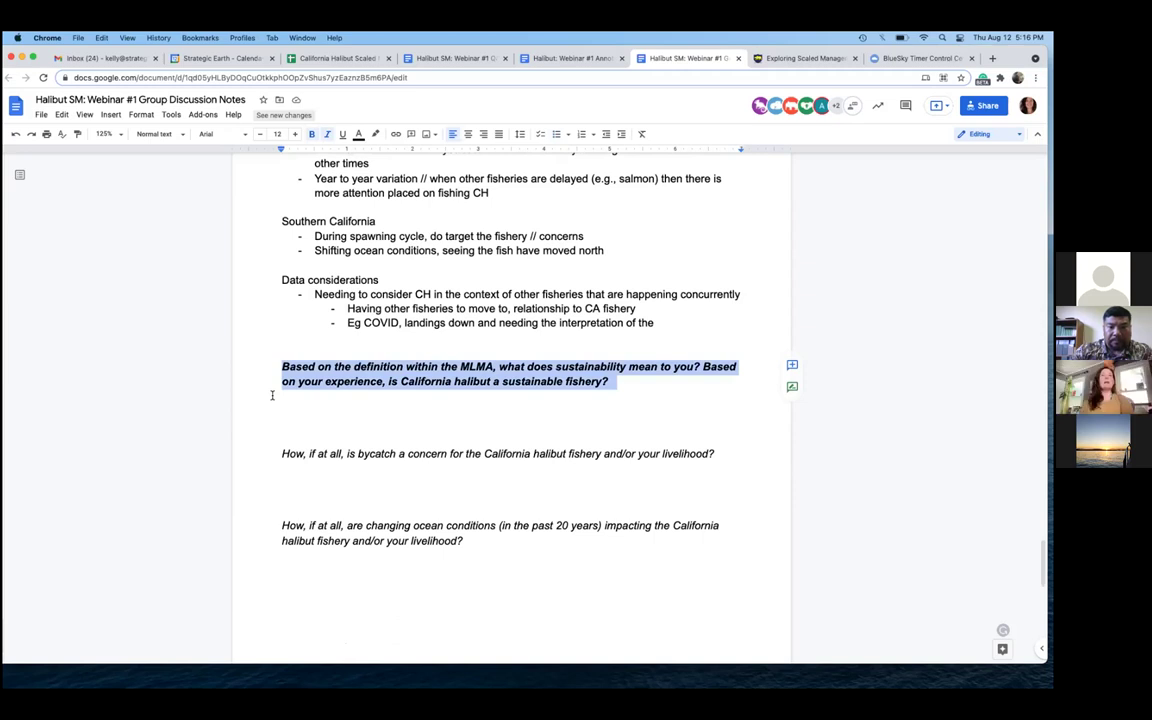
click(331, 411)
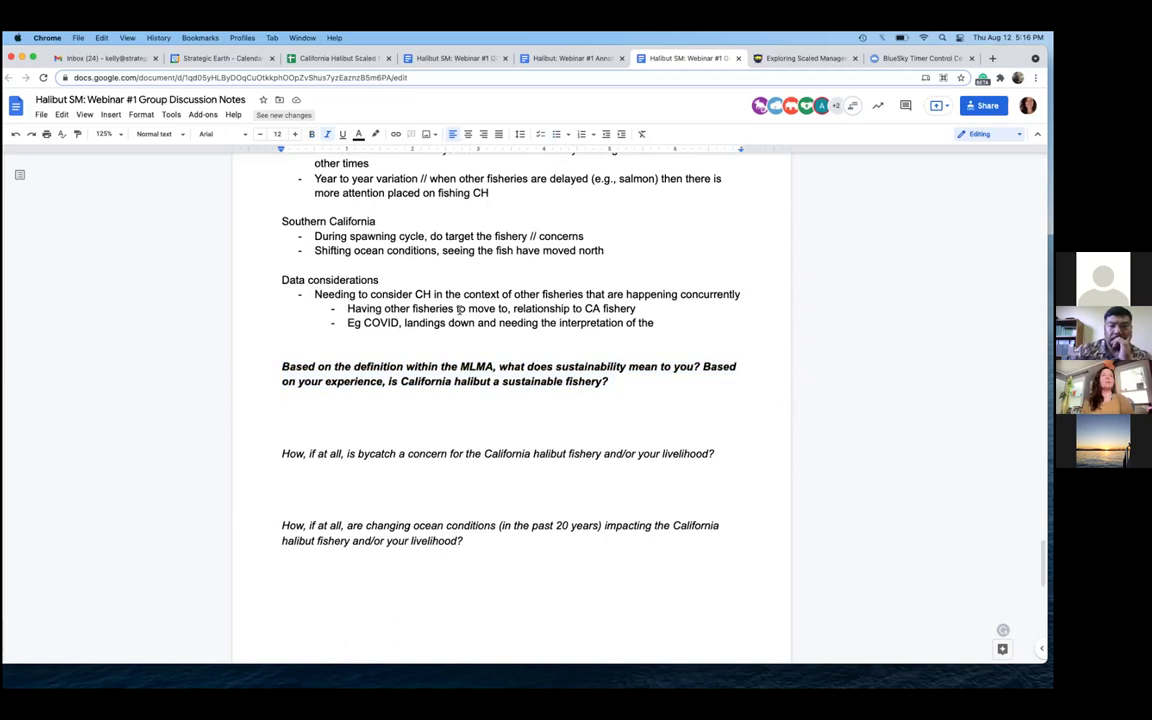
click(656, 323)
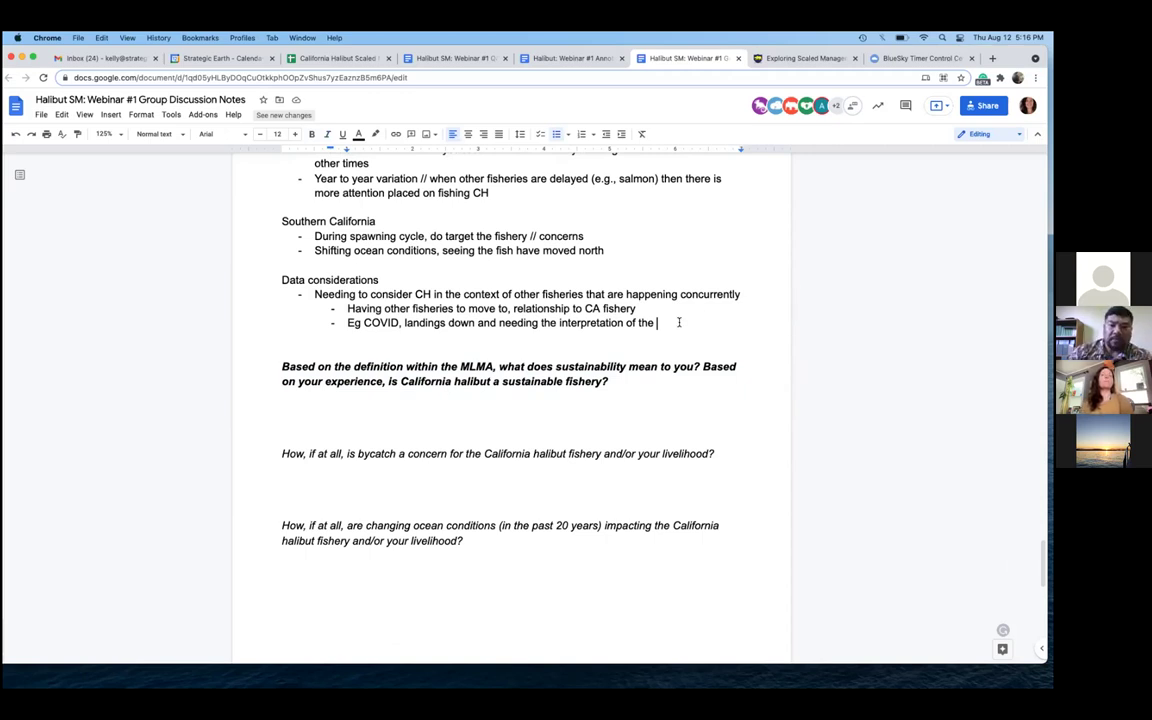
text(dat)
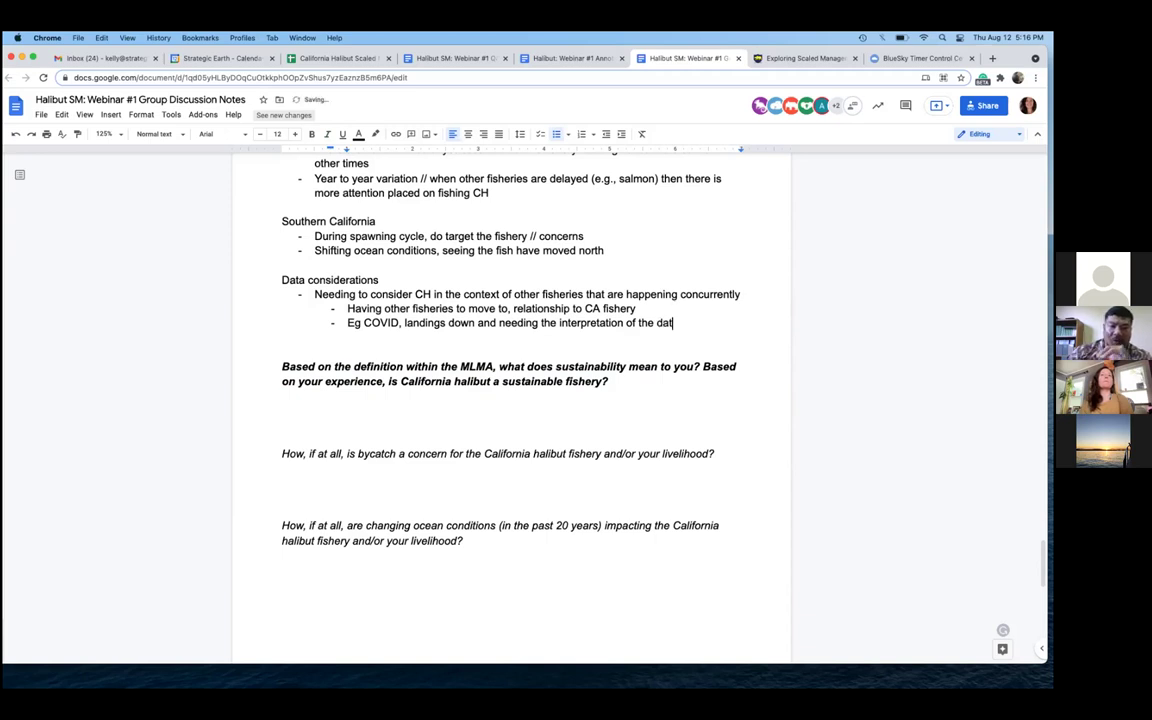
text(a based on fi)
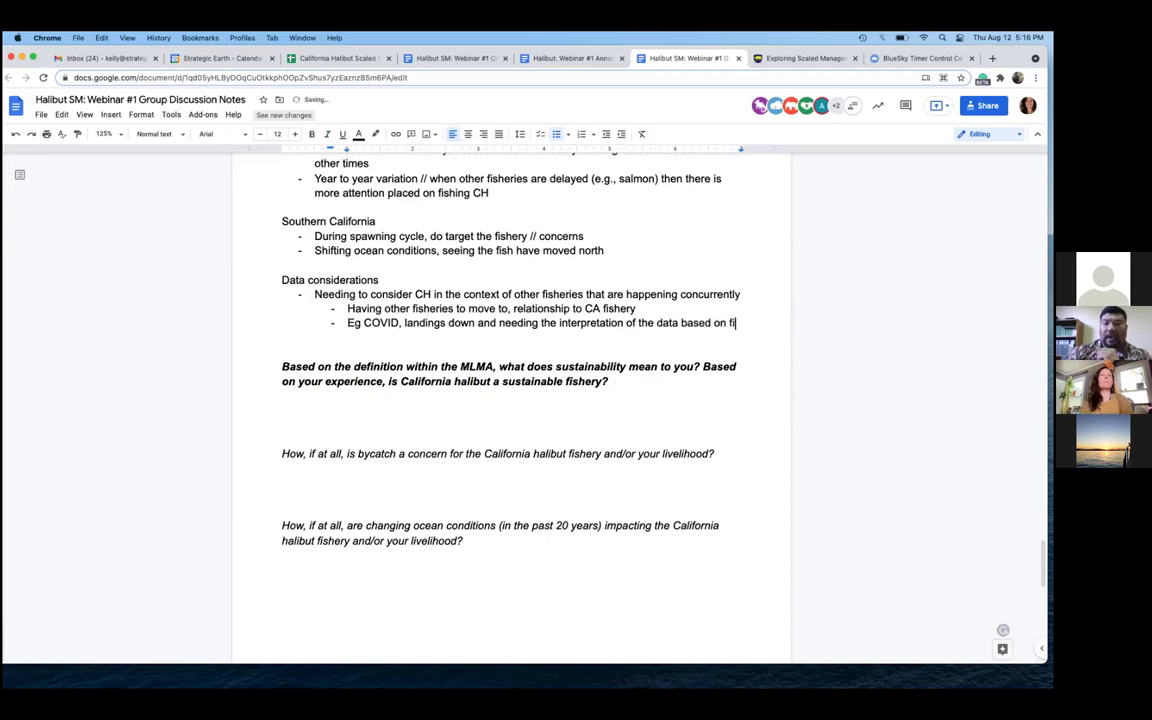
text(shermen's know)
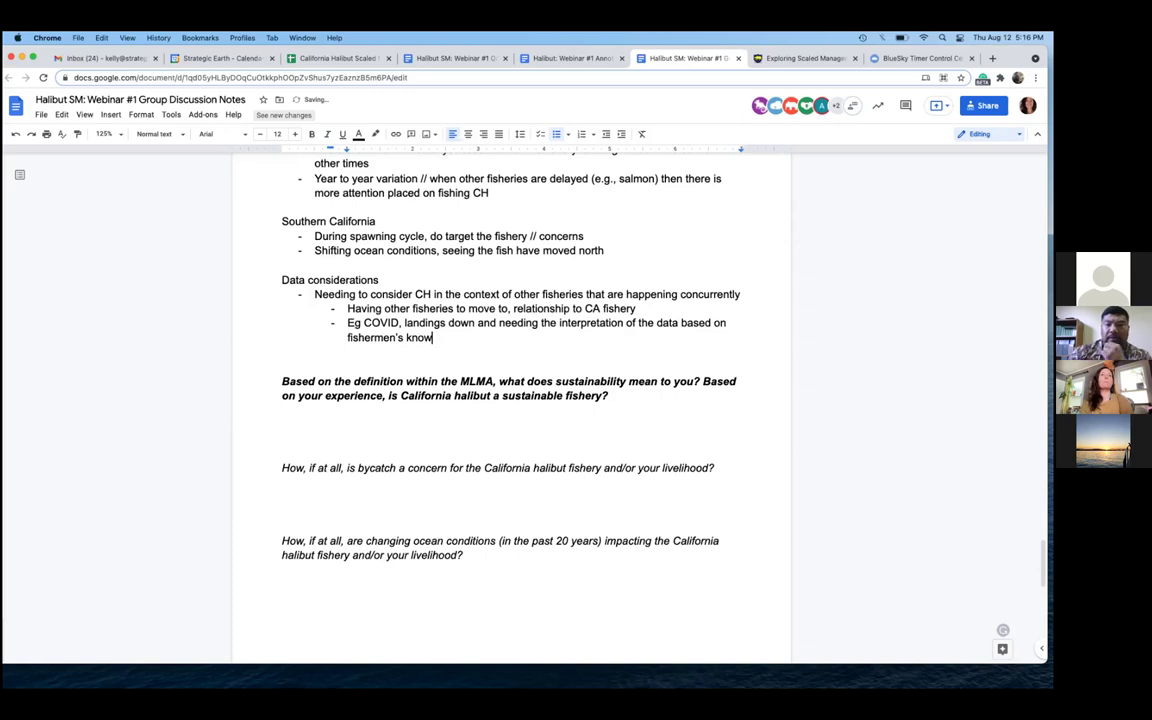
text(ledge)
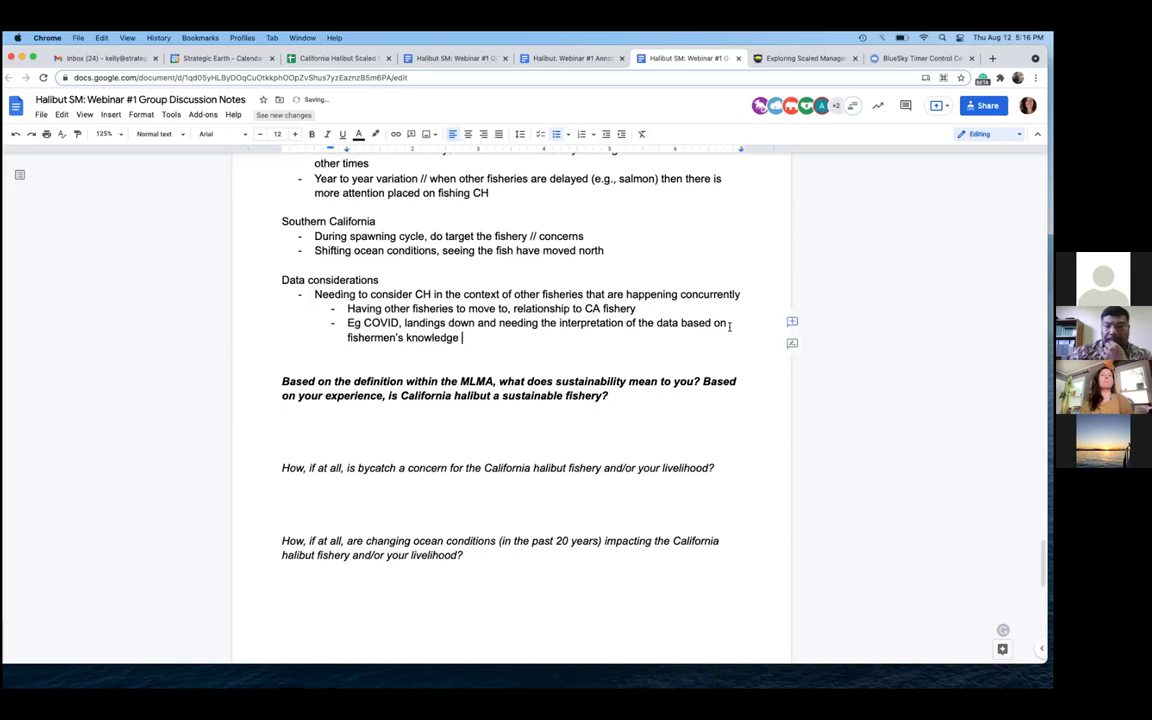
click(727, 323)
text(.)
text(informed by)
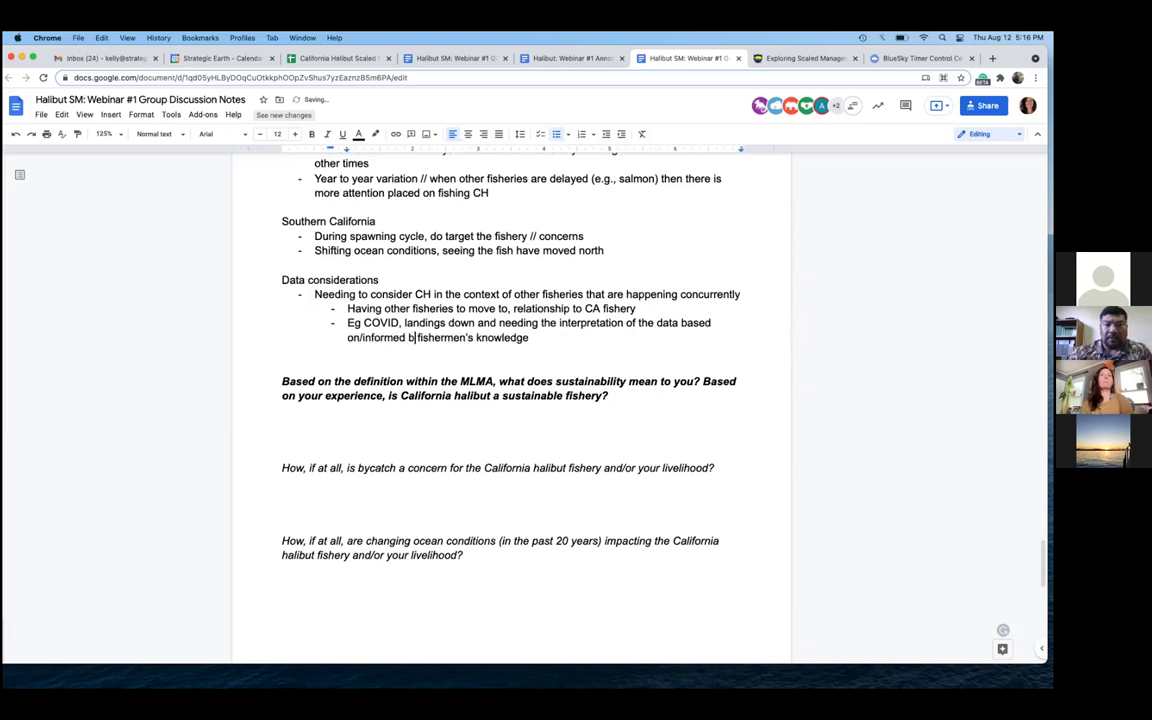
click(437, 417)
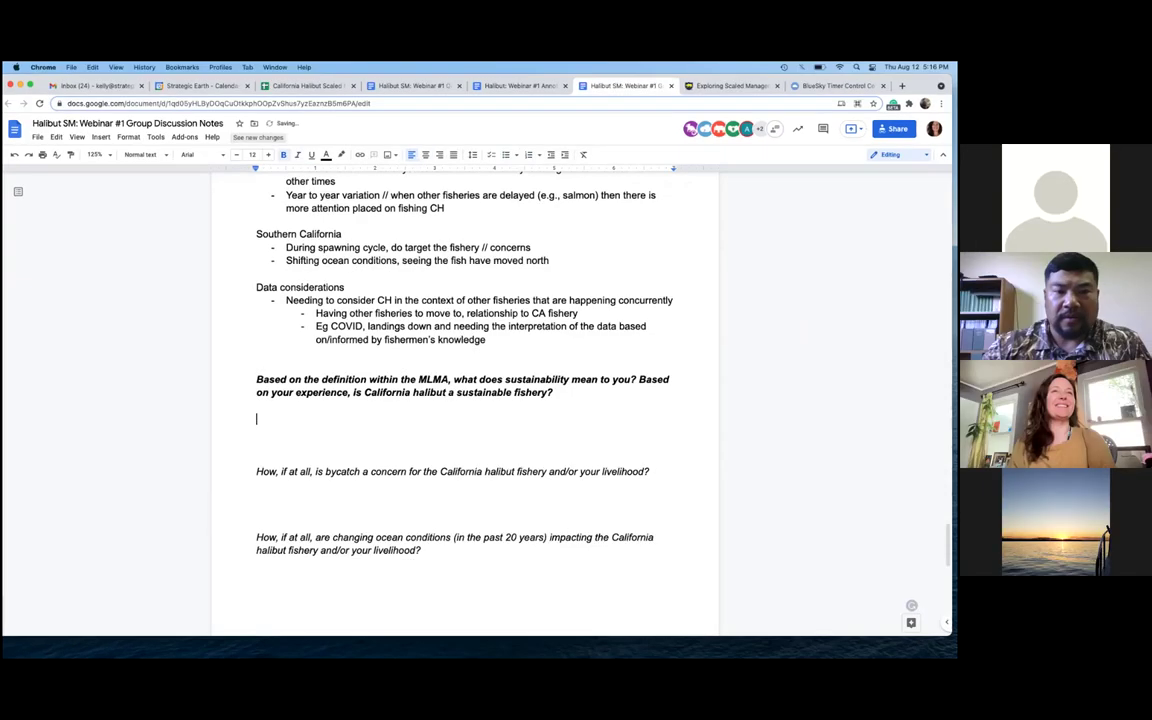
scroll(510, 400, down, 3)
scroll(465, 400, down, 1)
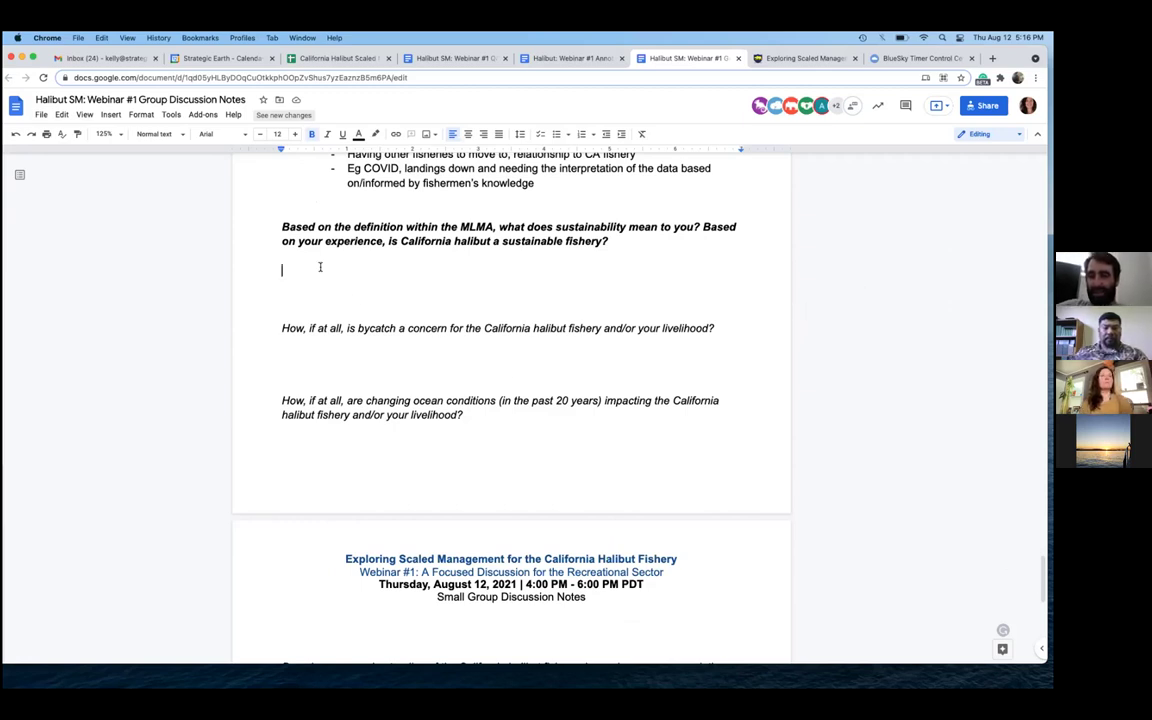
Type 'Halibut fishing gotten better over the past 10 years, leads to believe sustainable' and start a new line
text(Hal)
key(BackSpace)
key(BackSpace)
key(BackSpace)
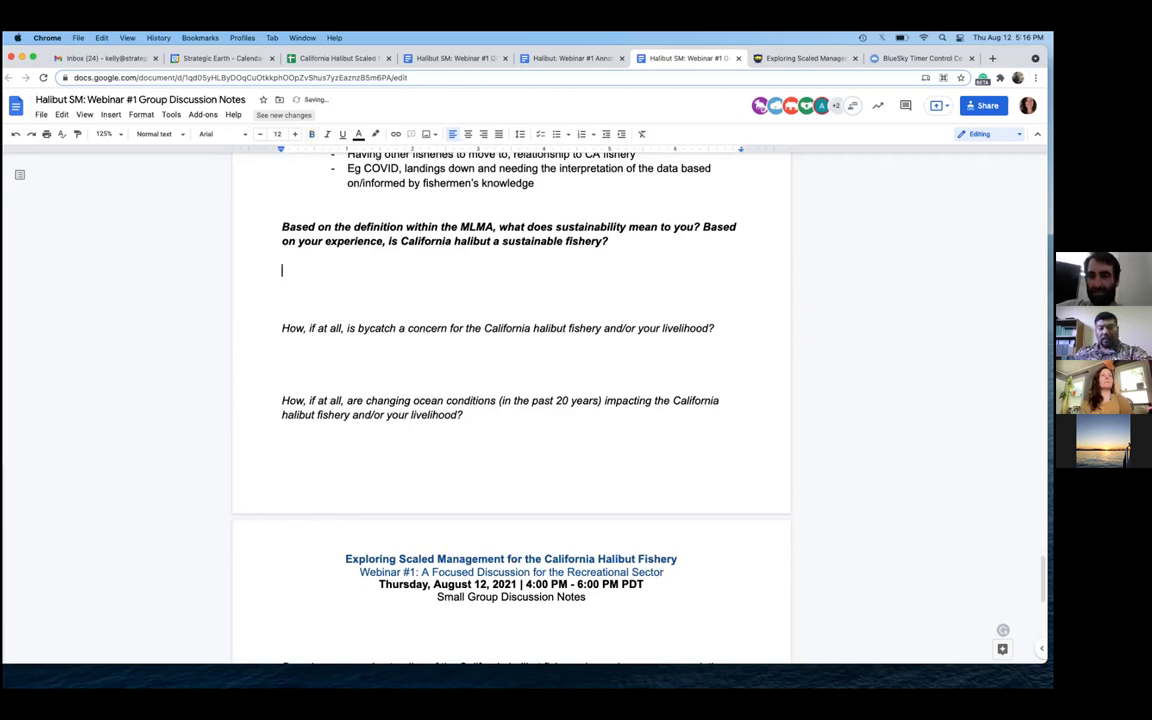
text(Halibut )
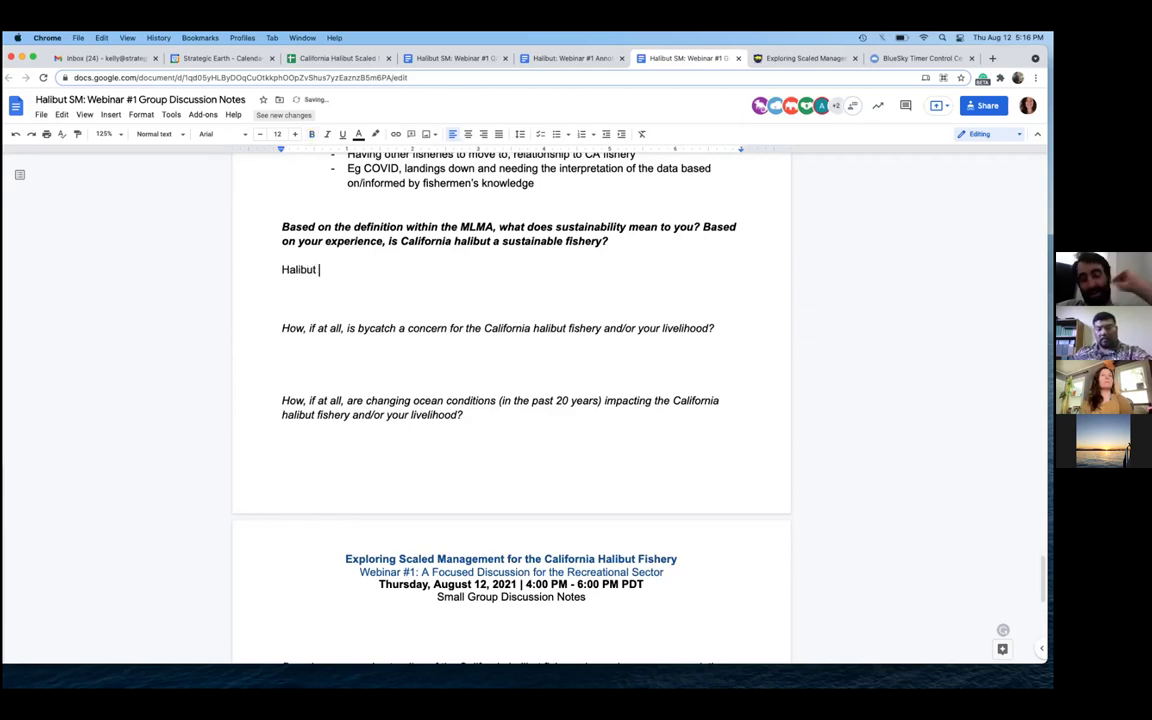
text(fishing)
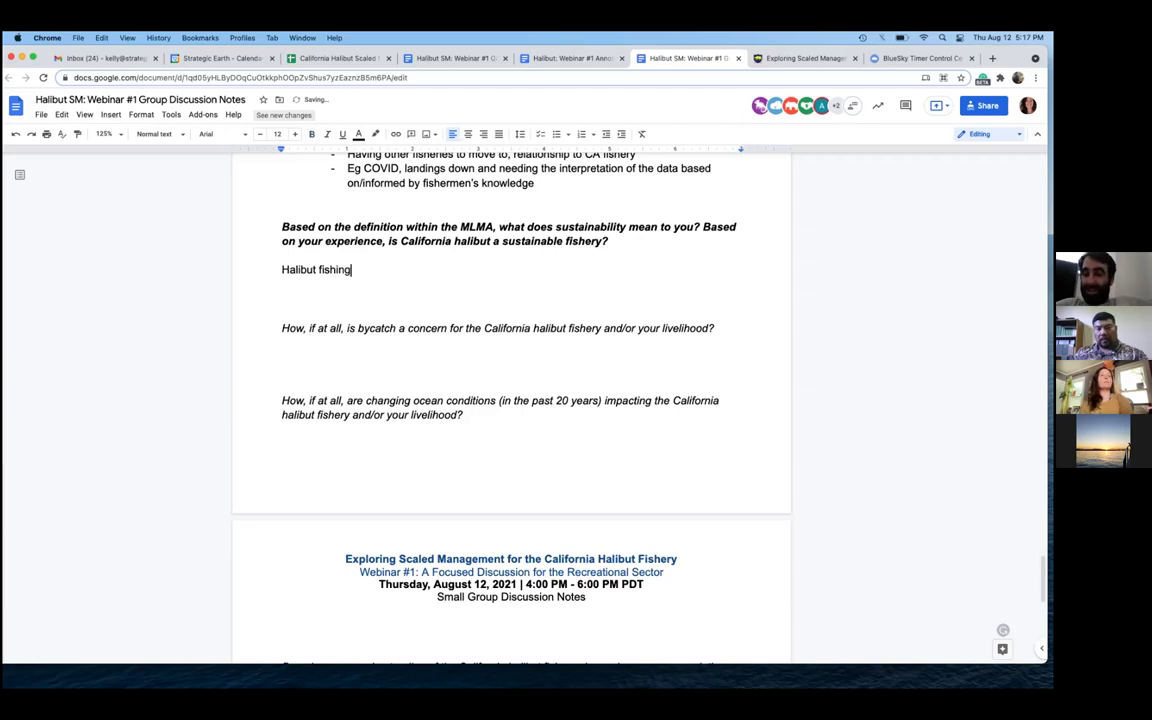
text( gotten better )
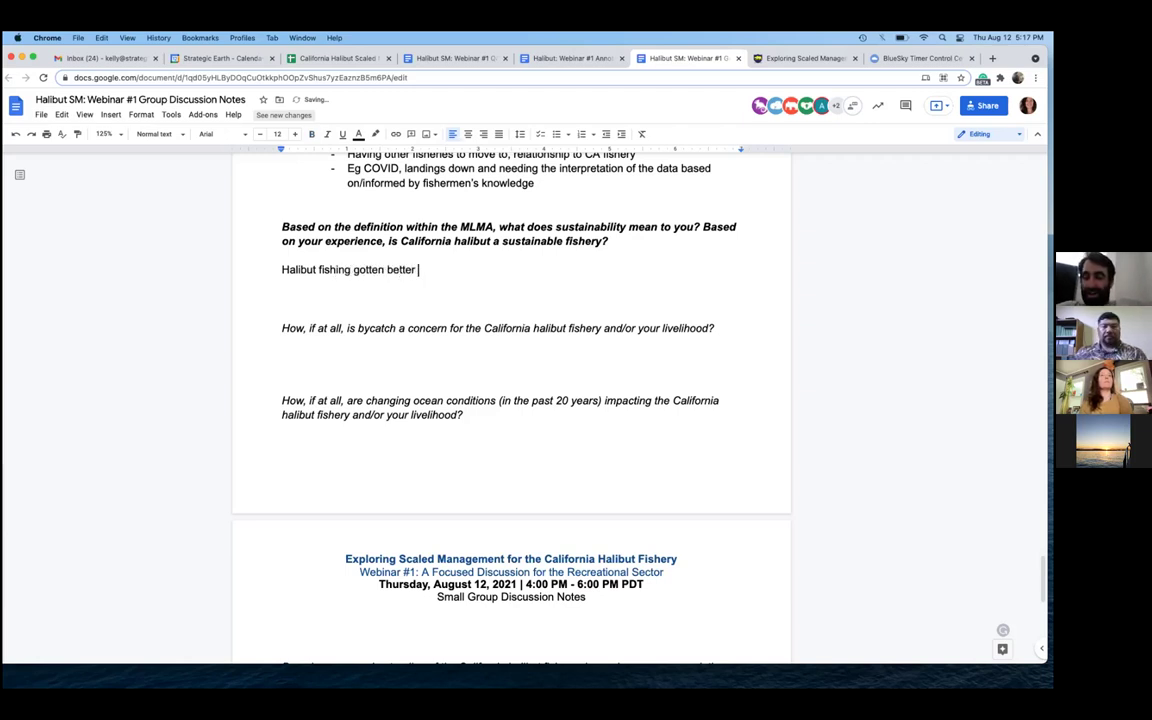
text(over the pas)
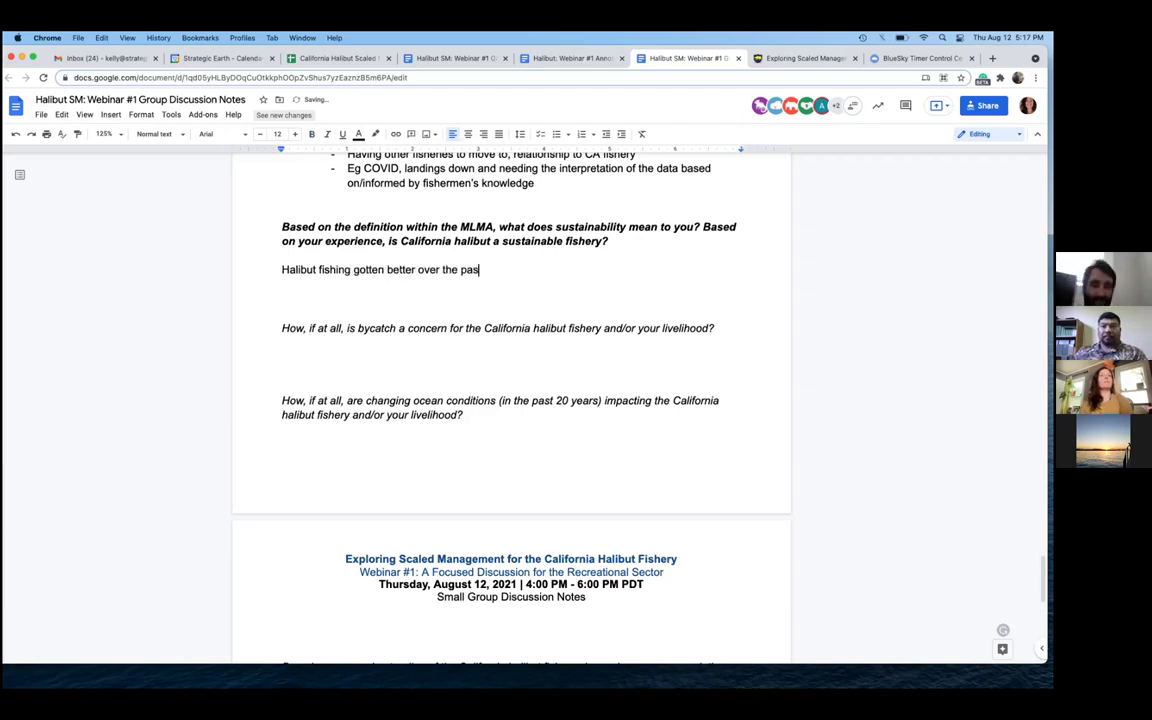
text(t 10 years)
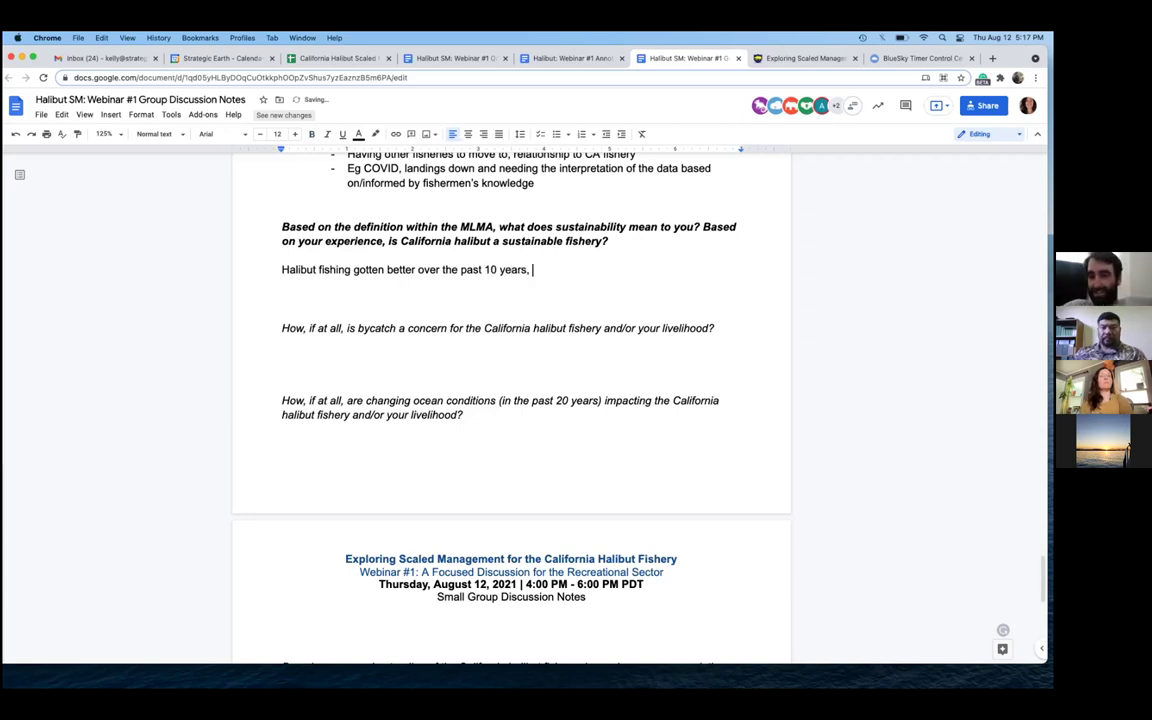
text(, leads to b)
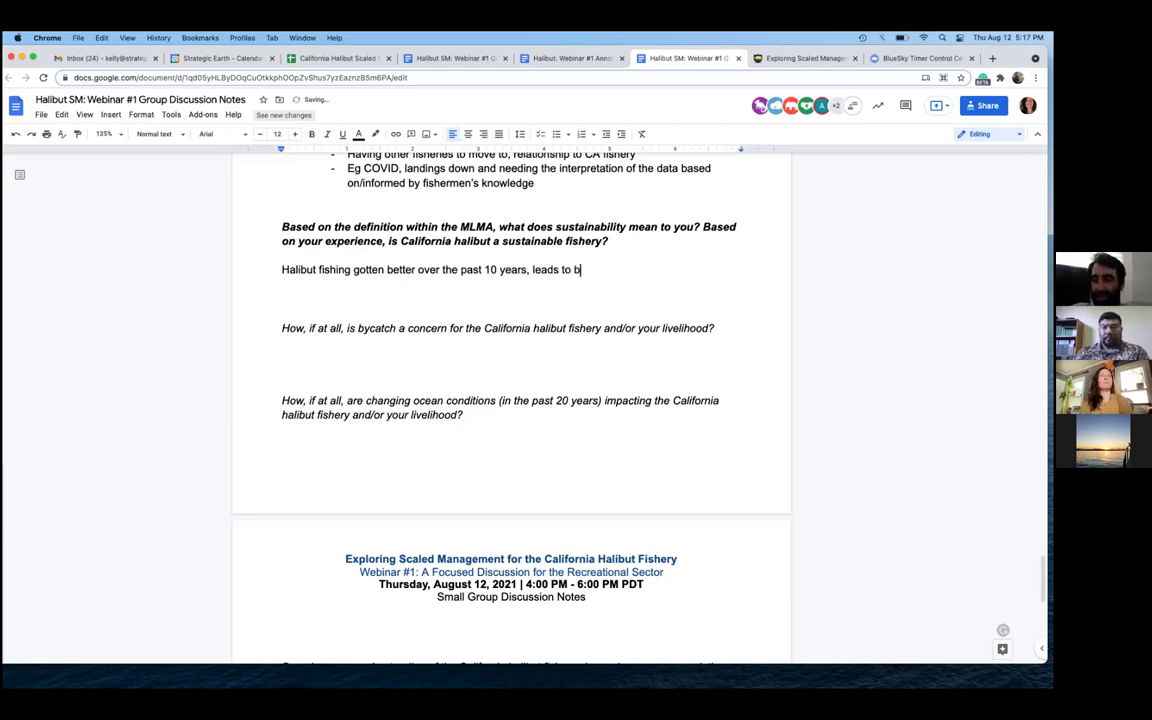
text(elieve sustainble)
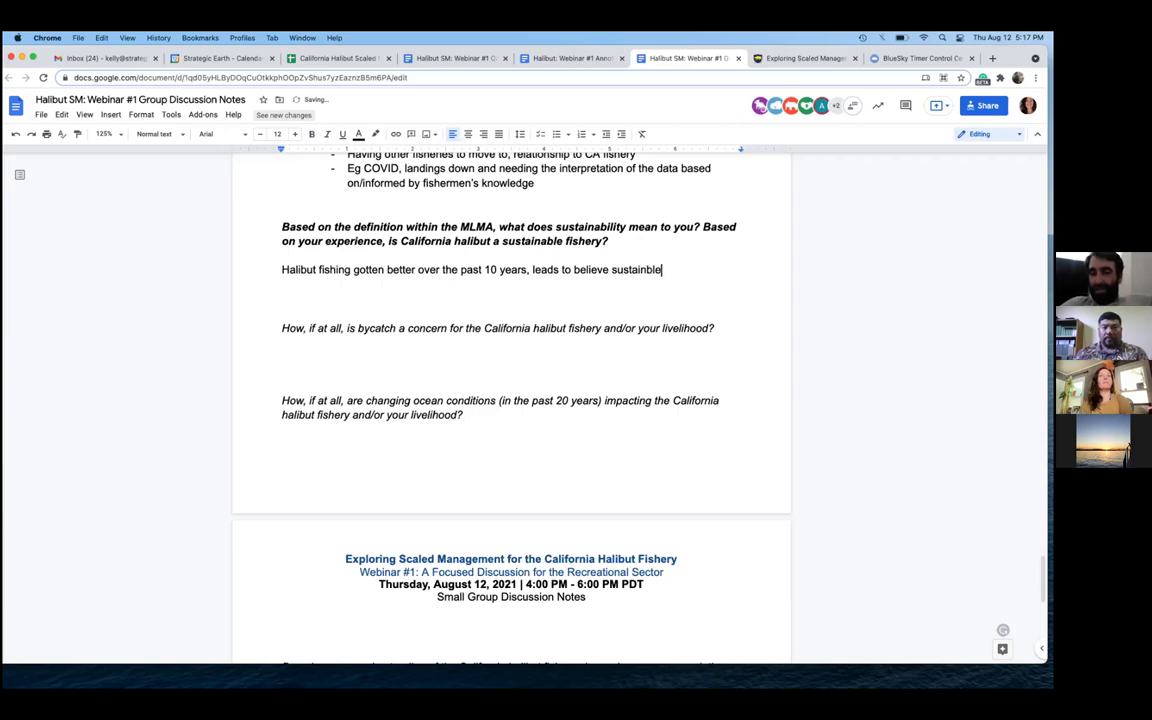
key(Return)
Add bullets 'Not catching juveniles', 'Has transcended El Nino' and 'Not seeing other fisheries improve, but CH is improving'
text(- )
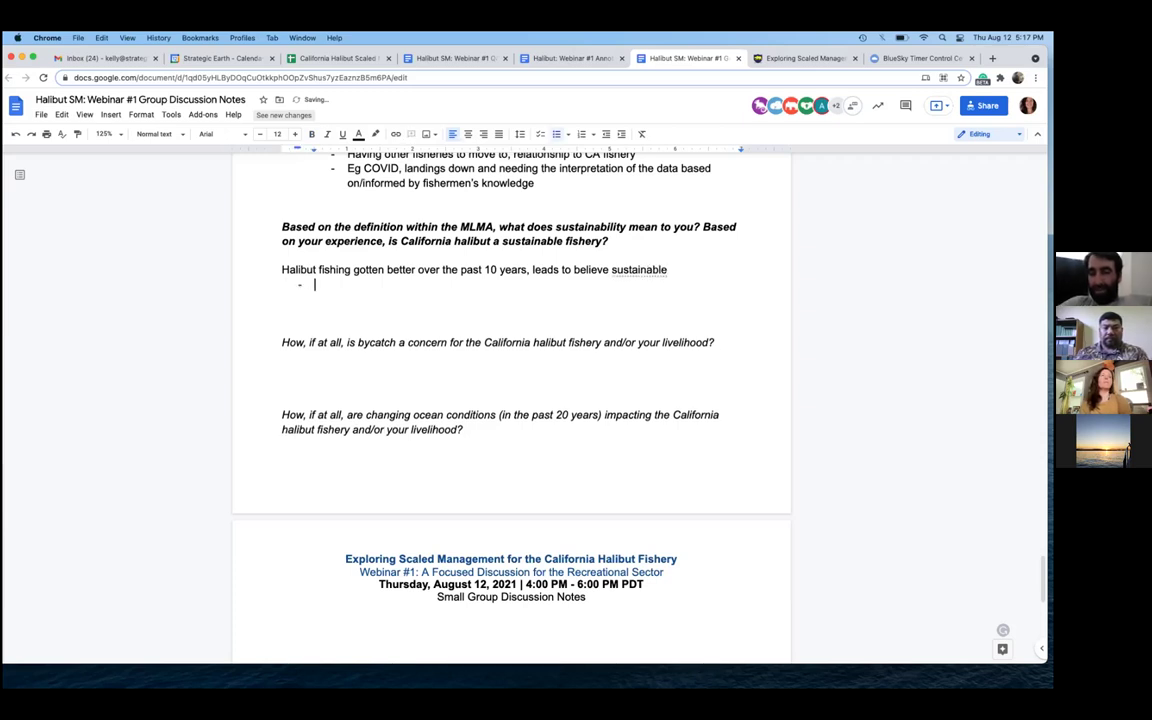
text(Not cat)
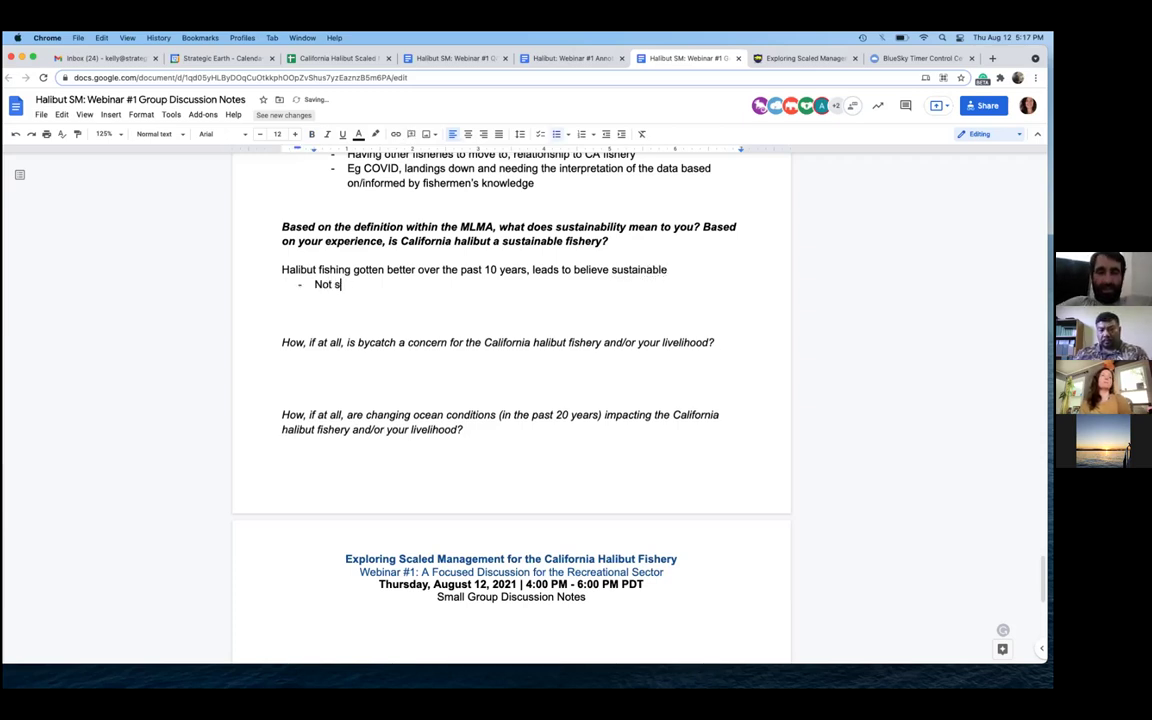
text(ching)
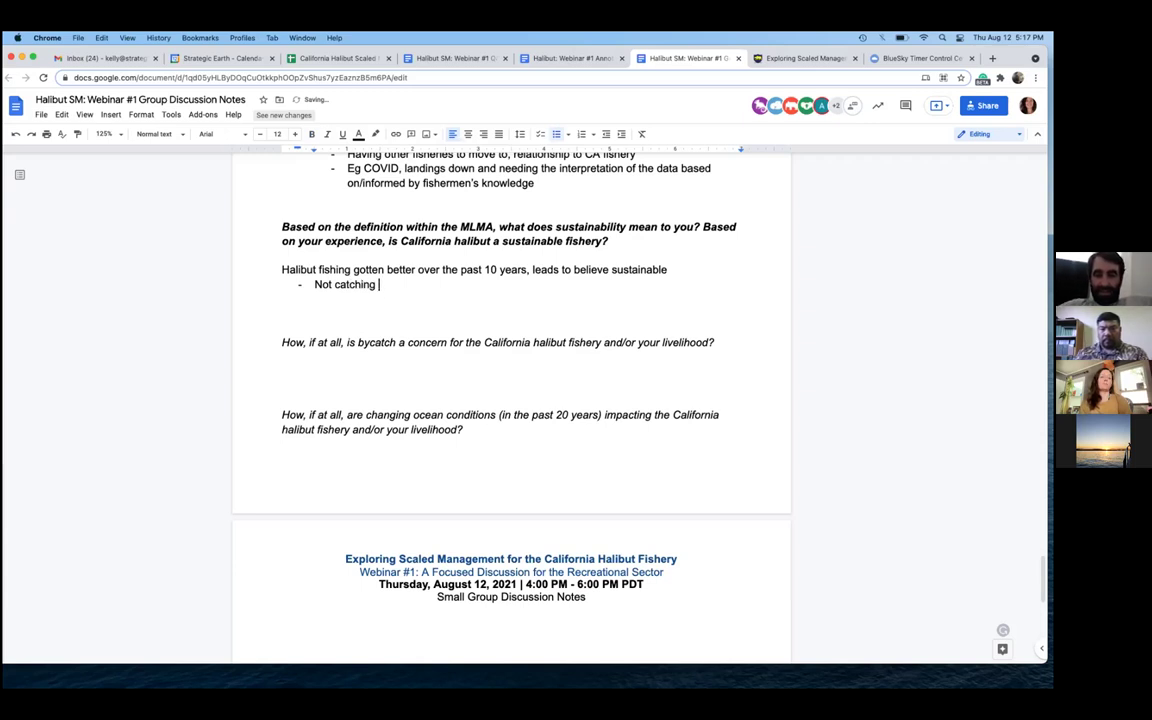
key(BackSpace)
key(BackSpace)
key(BackSpace)
key(BackSpace)
key(BackSpace)
key(BackSpace)
key(BackSpace)
key(BackSpace)
key(BackSpace)
key(BackSpace)
key(BackSpace)
key(BackSpace)
key(BackSpace)
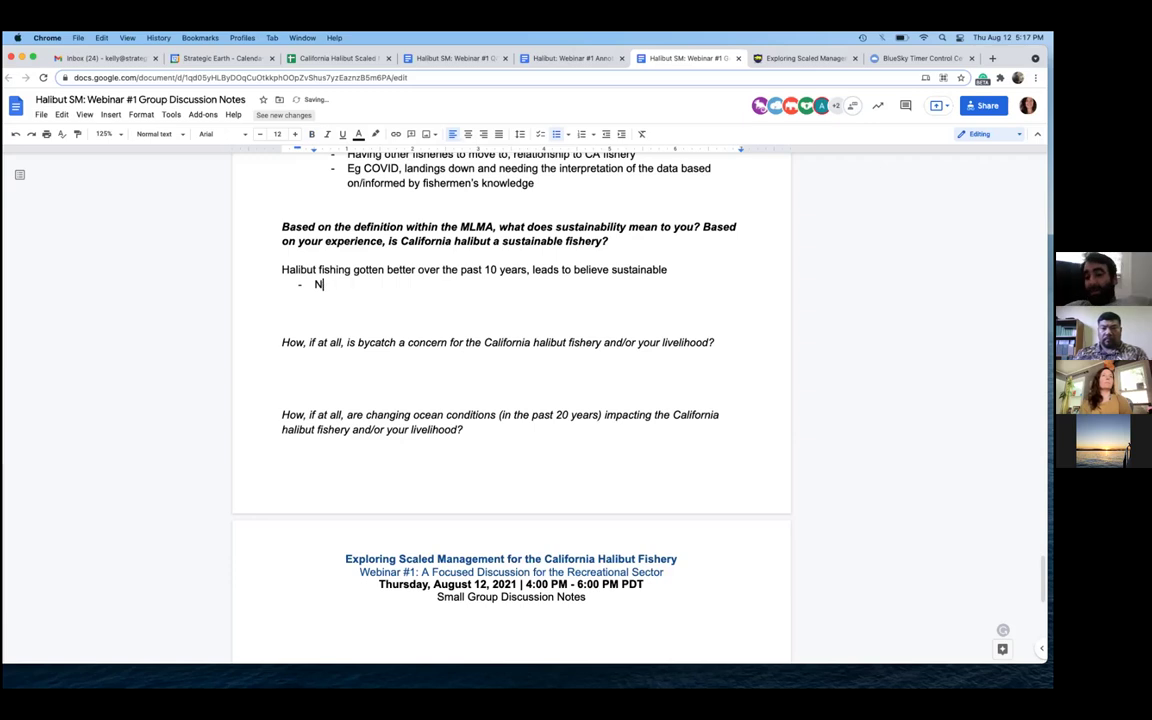
text(Not ca)
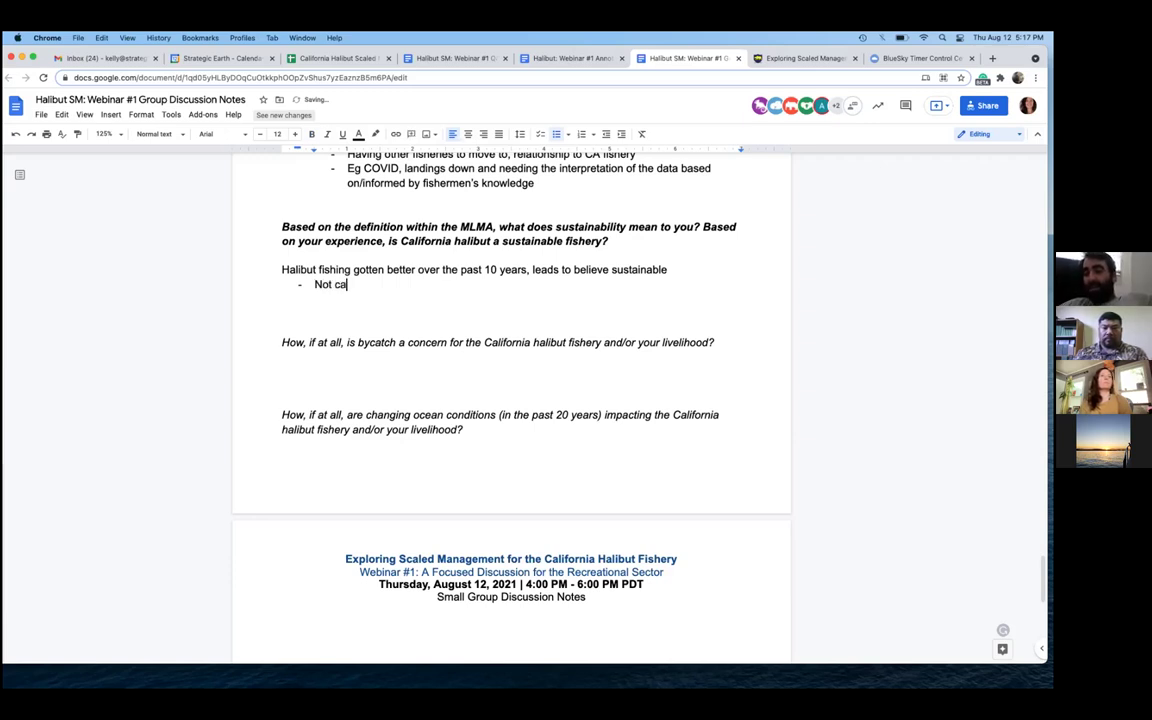
text(tching juveniles)
key(Return)
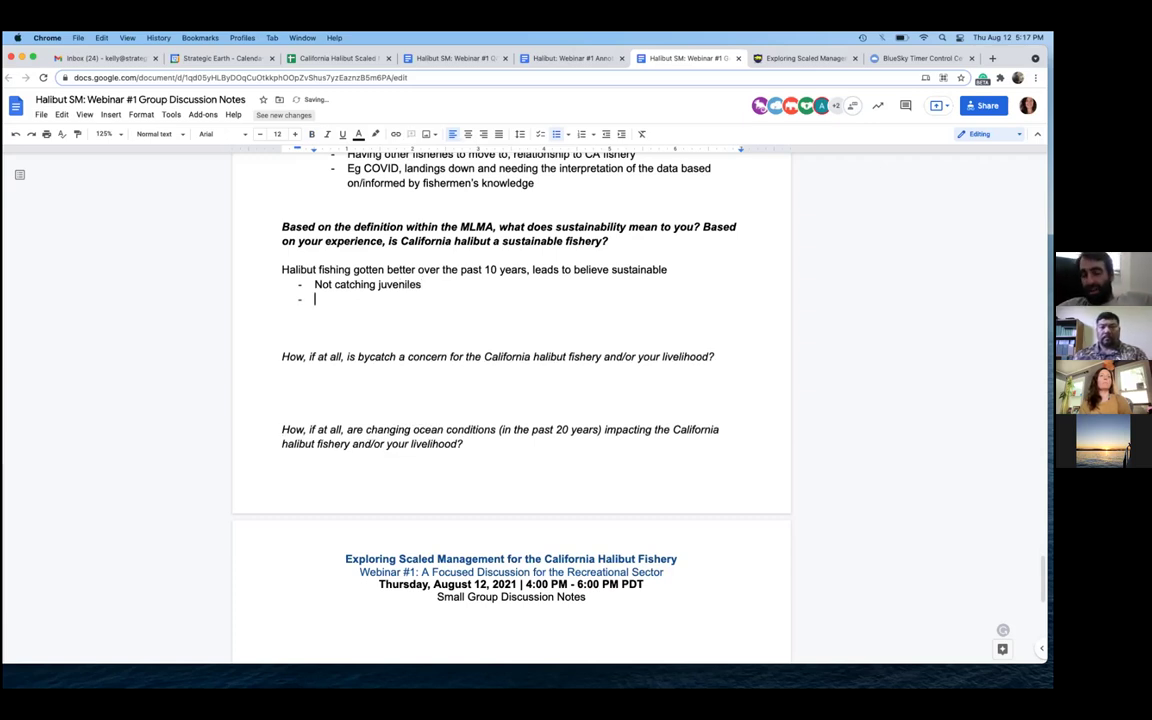
text(Has trea)
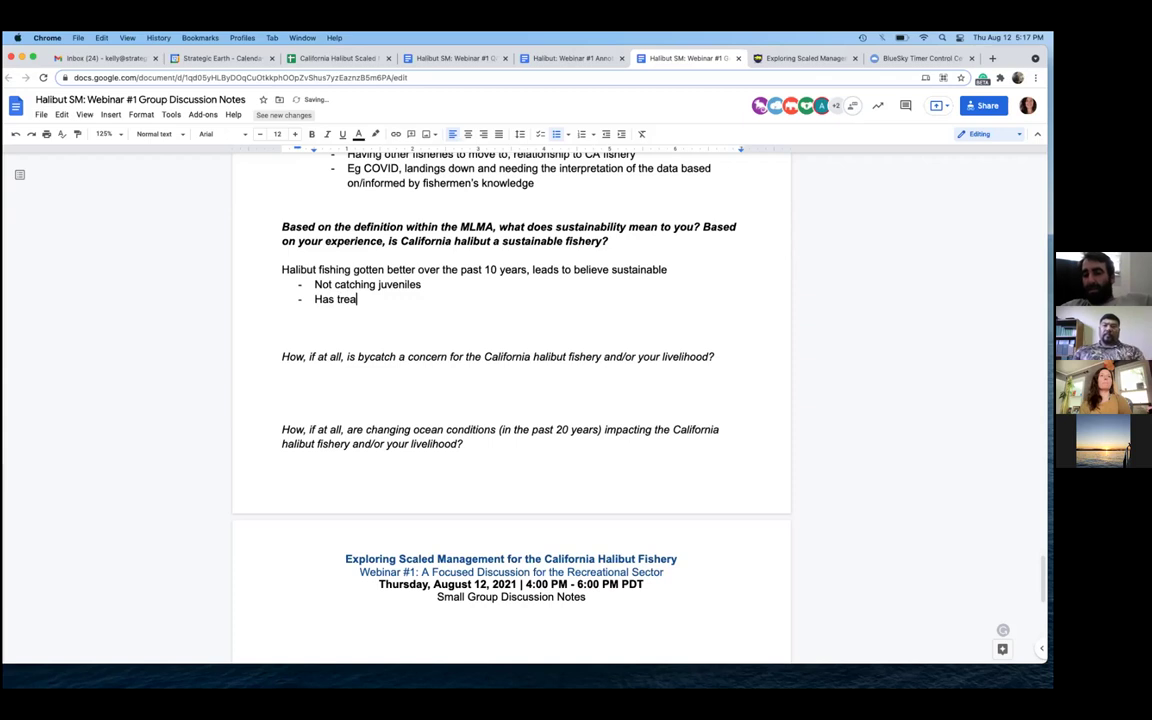
key(BackSpace)
key(BackSpace)
text(anscen)
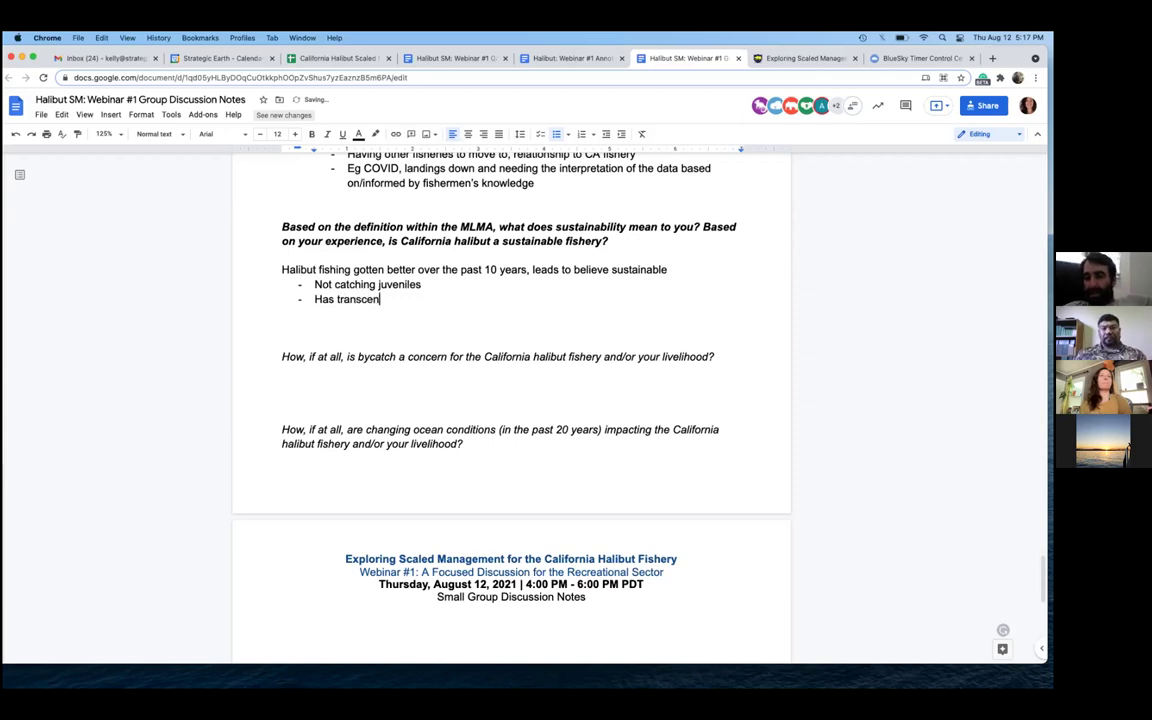
text(ded )
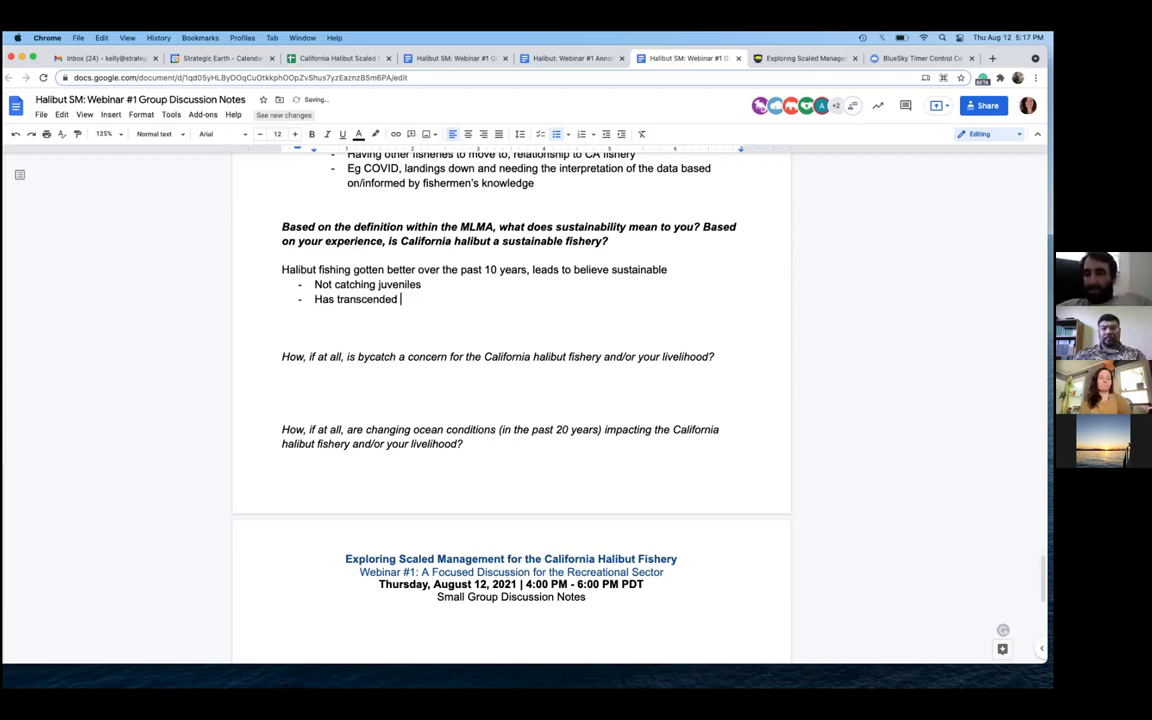
text(El Ninoo)
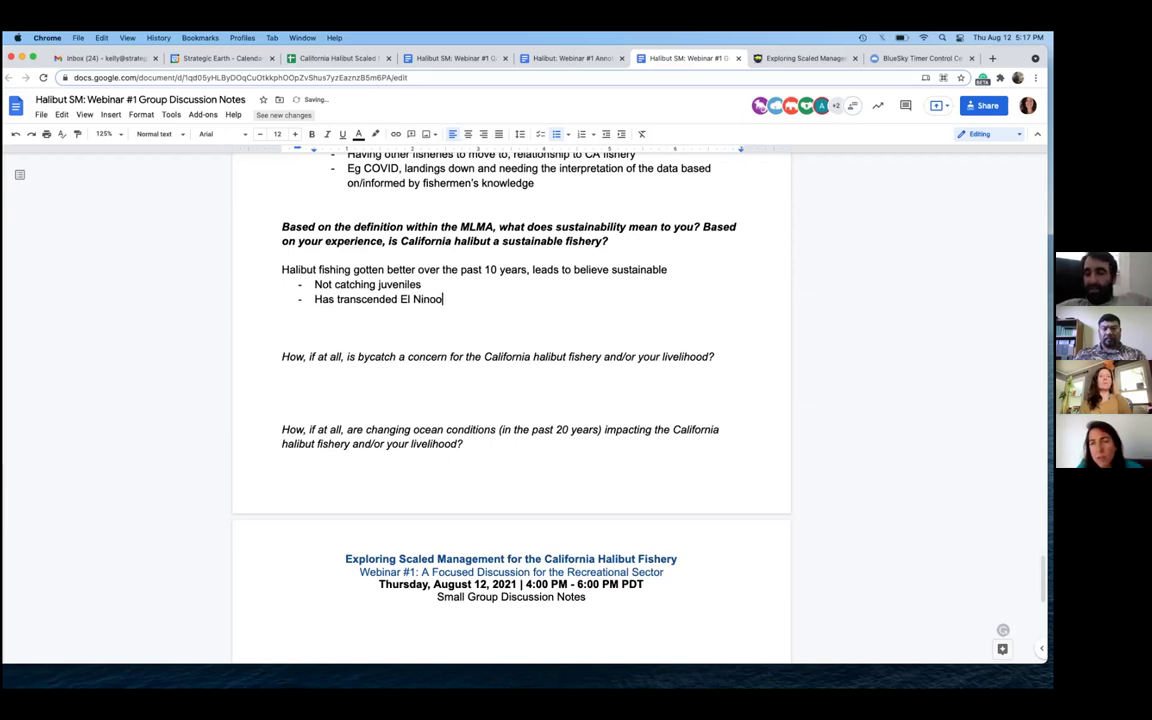
key(BackSpace)
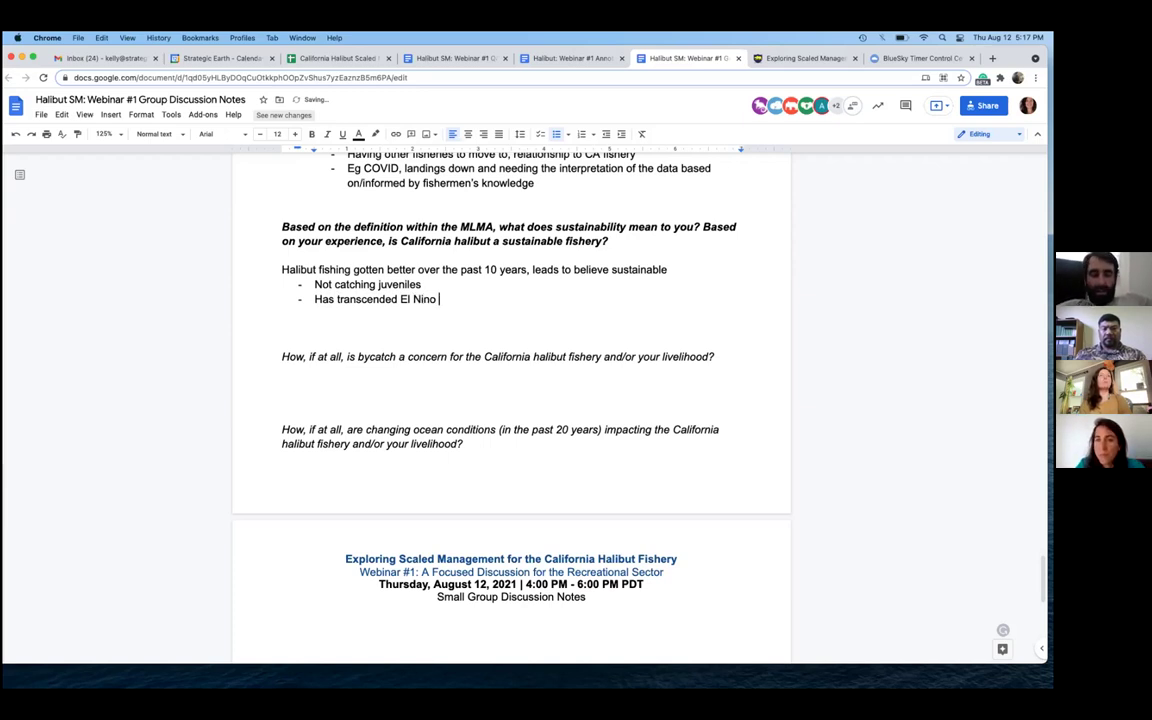
key(Return)
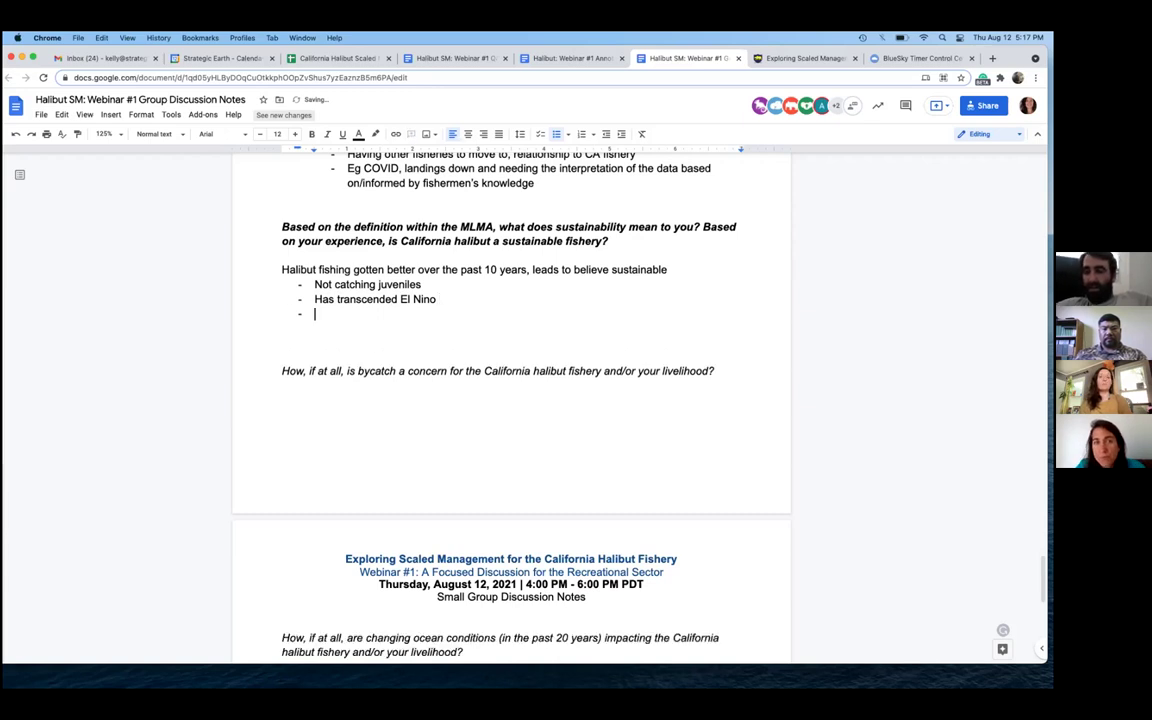
text(Not seeing other fisheri)
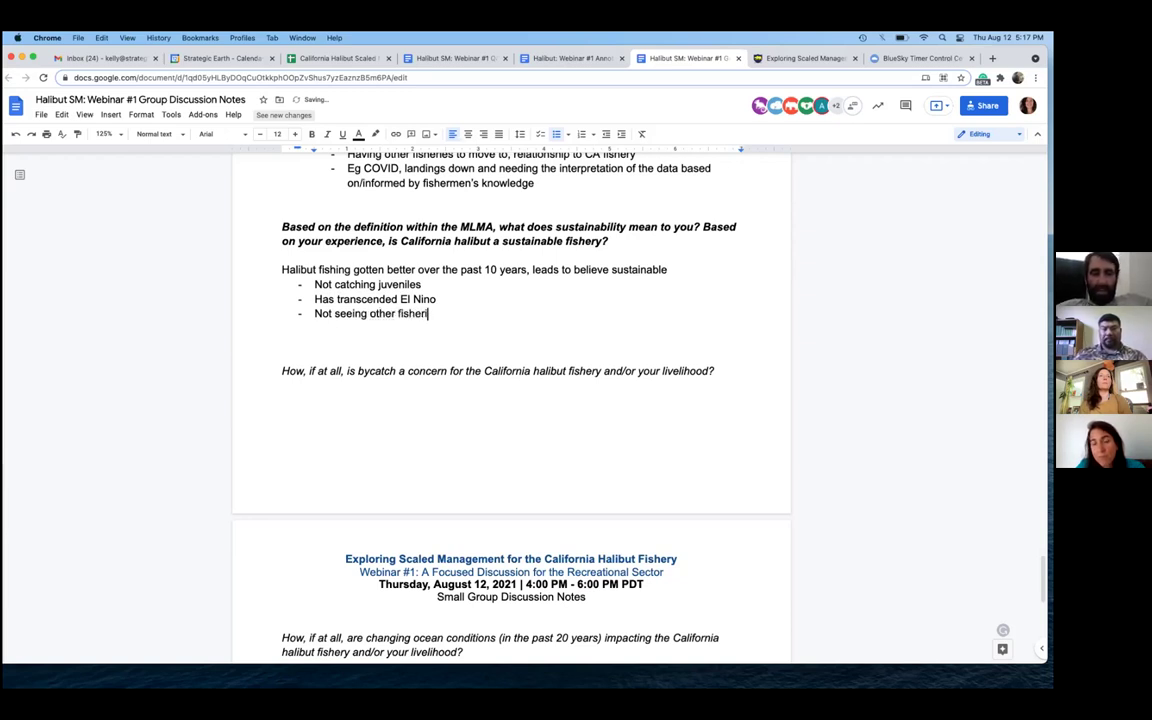
text(es improve, )
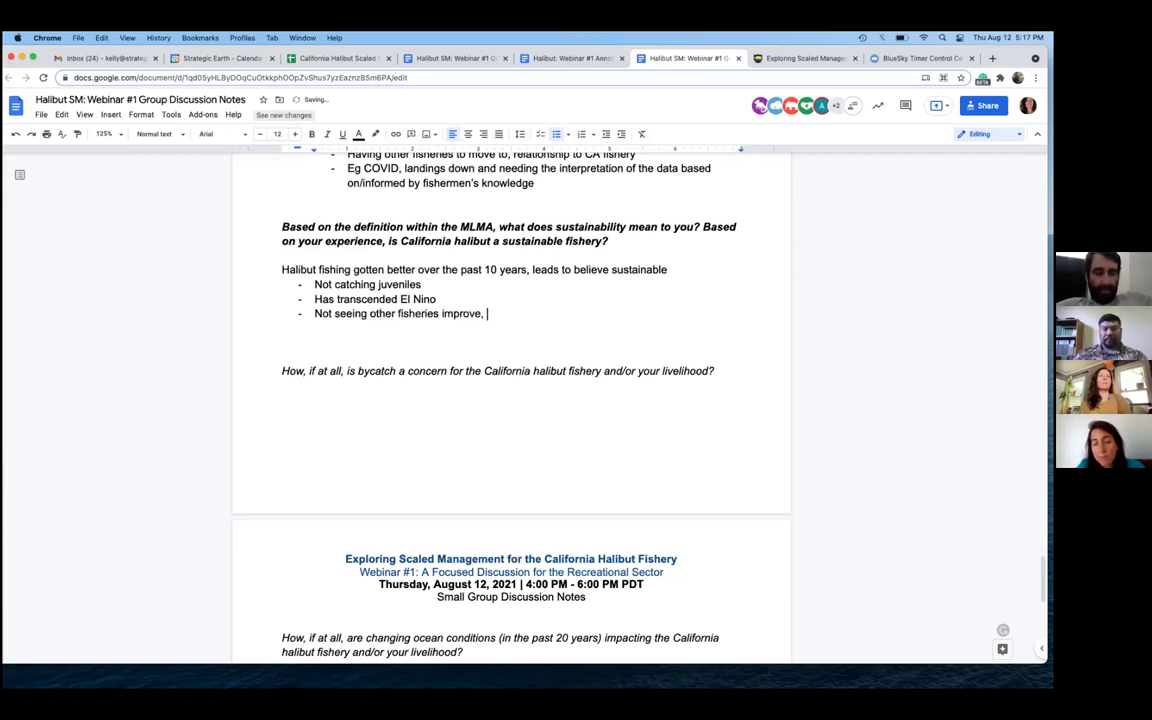
text(but CH )
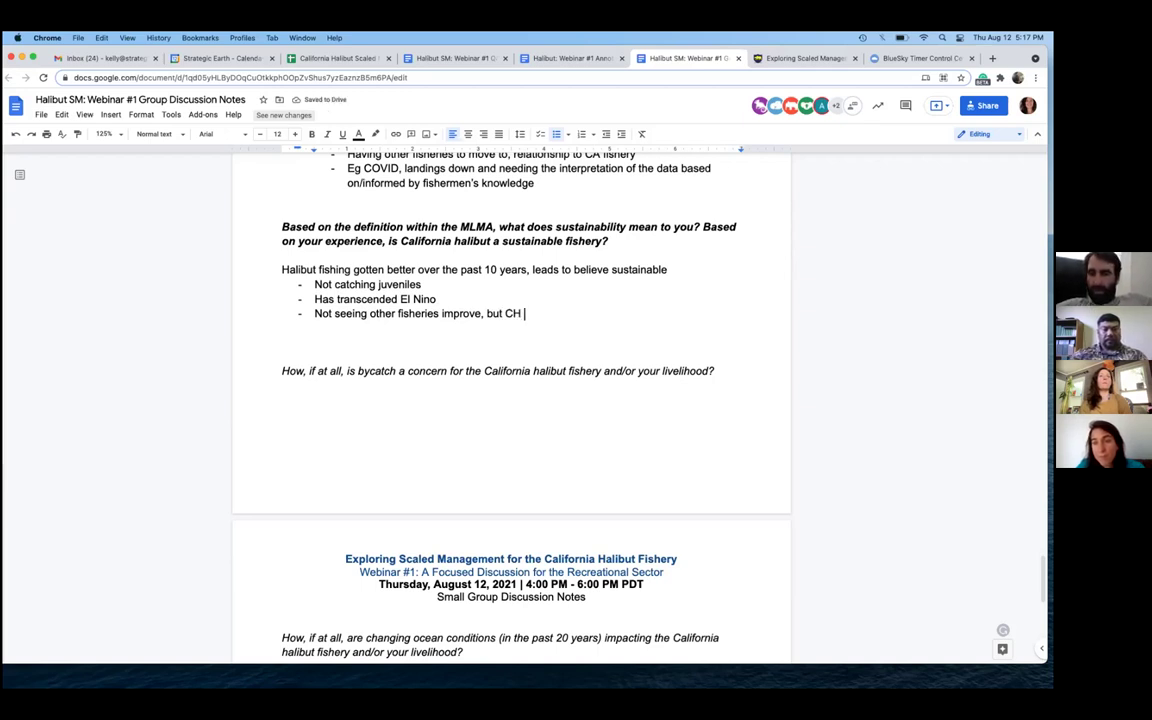
text(is improving)
key(Return)
key(Return)
key(Return)
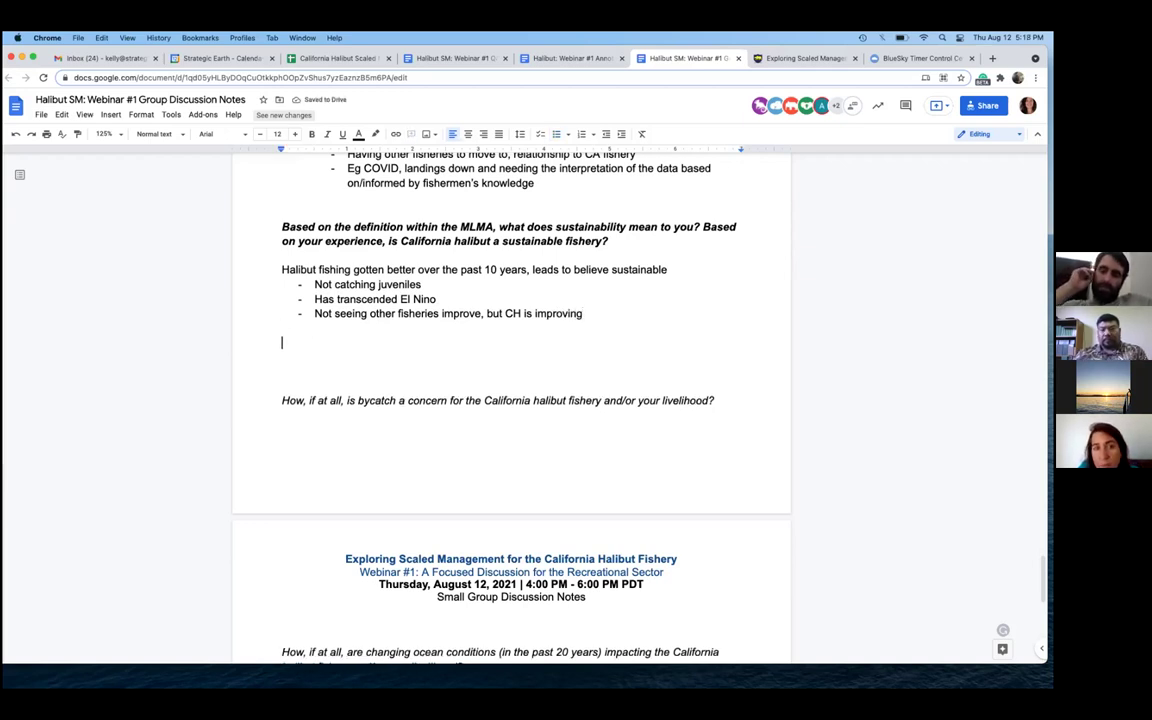
Type 'Sustainable // fishermen's needs met without compromising the fishery's needs/future' and leave a blank line
text(Sustainable // fishermen's needs met without comprimising the )
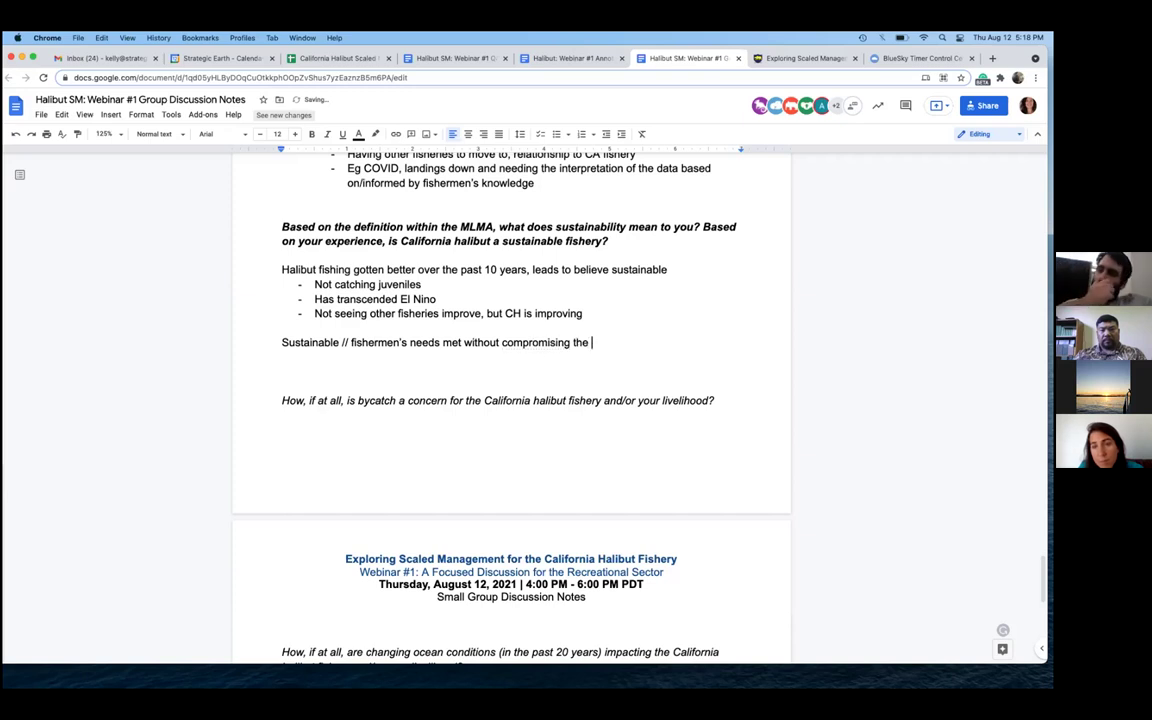
text(fisher)
text(y's needs/)
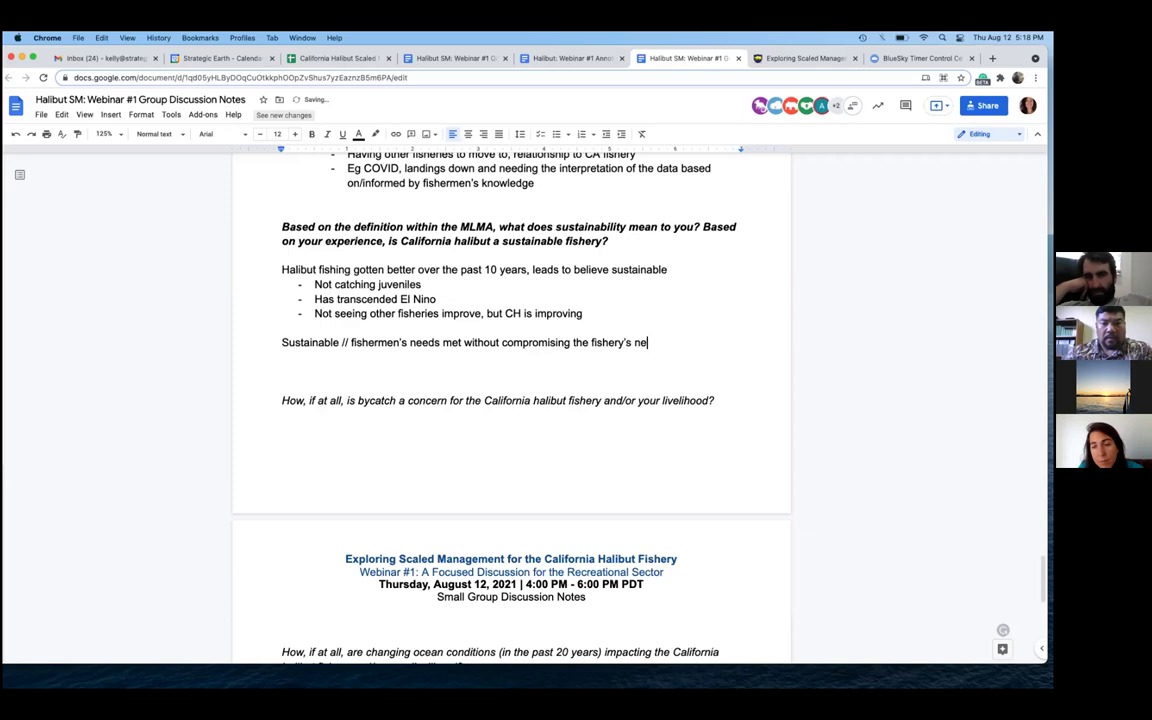
text(future)
key(Return)
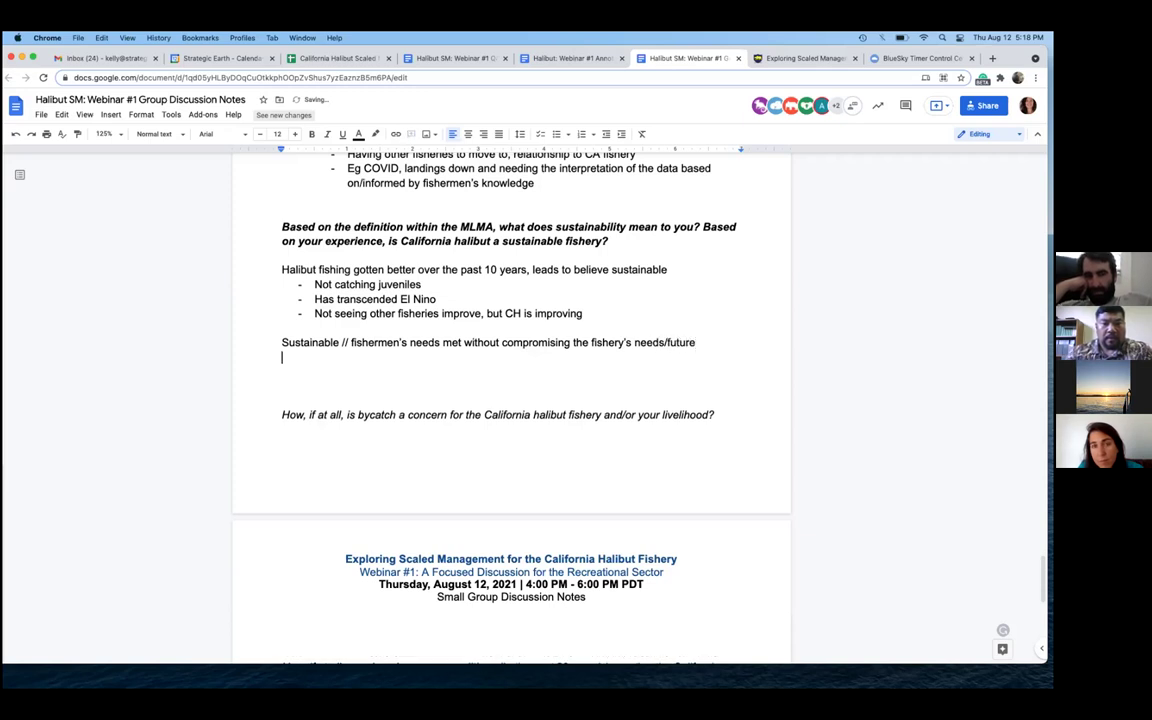
key(Return)
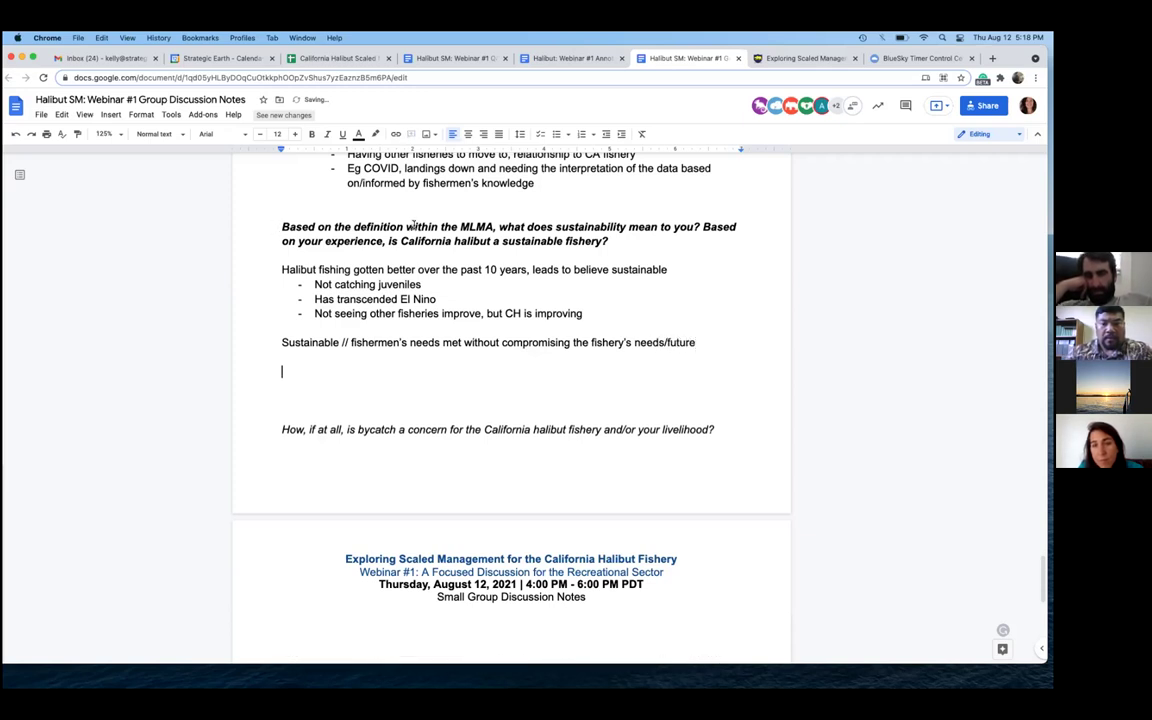
Below the Sustainable note, add 'When can predict what the next season will look like // good predictability', ending with correcting things along the way
scroll(459, 262, down, 1)
scroll(459, 262, down, 1)
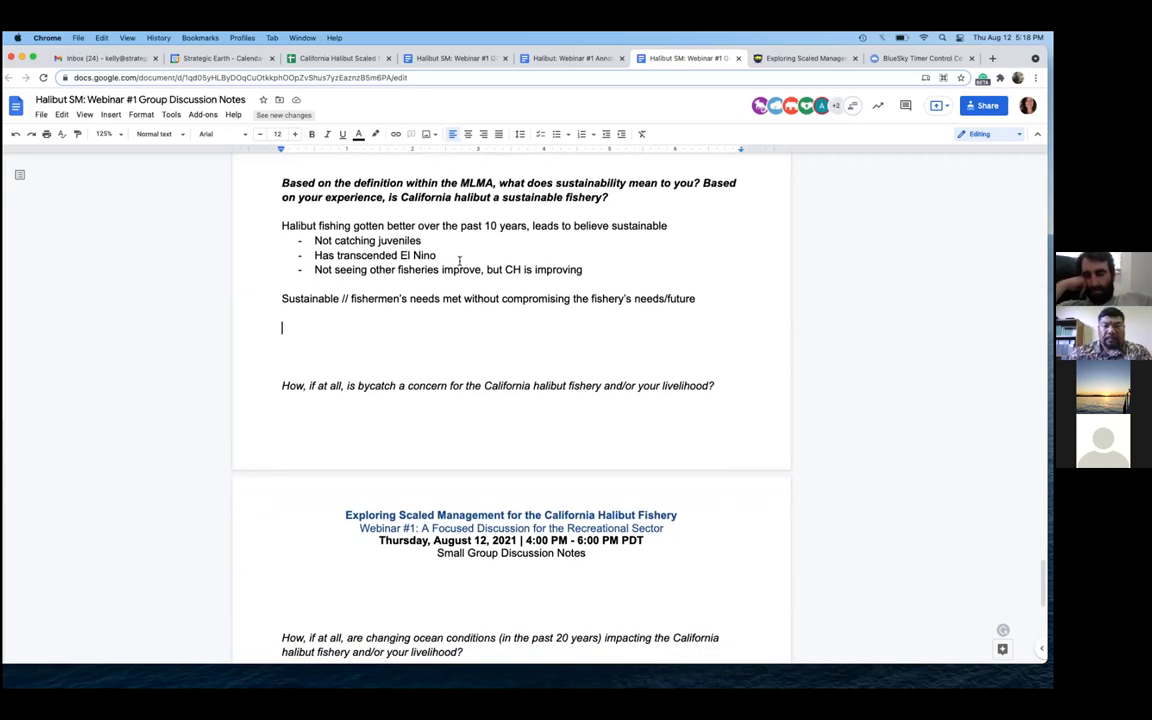
click(334, 316)
text(When ca)
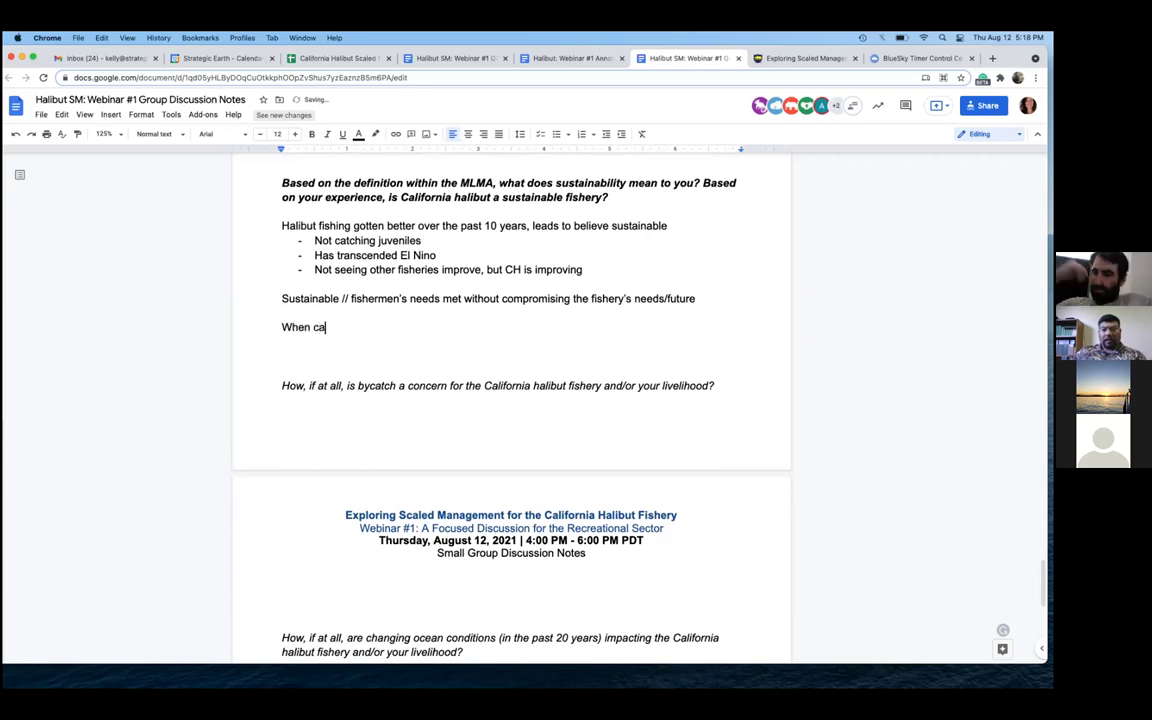
text(n predict what th)
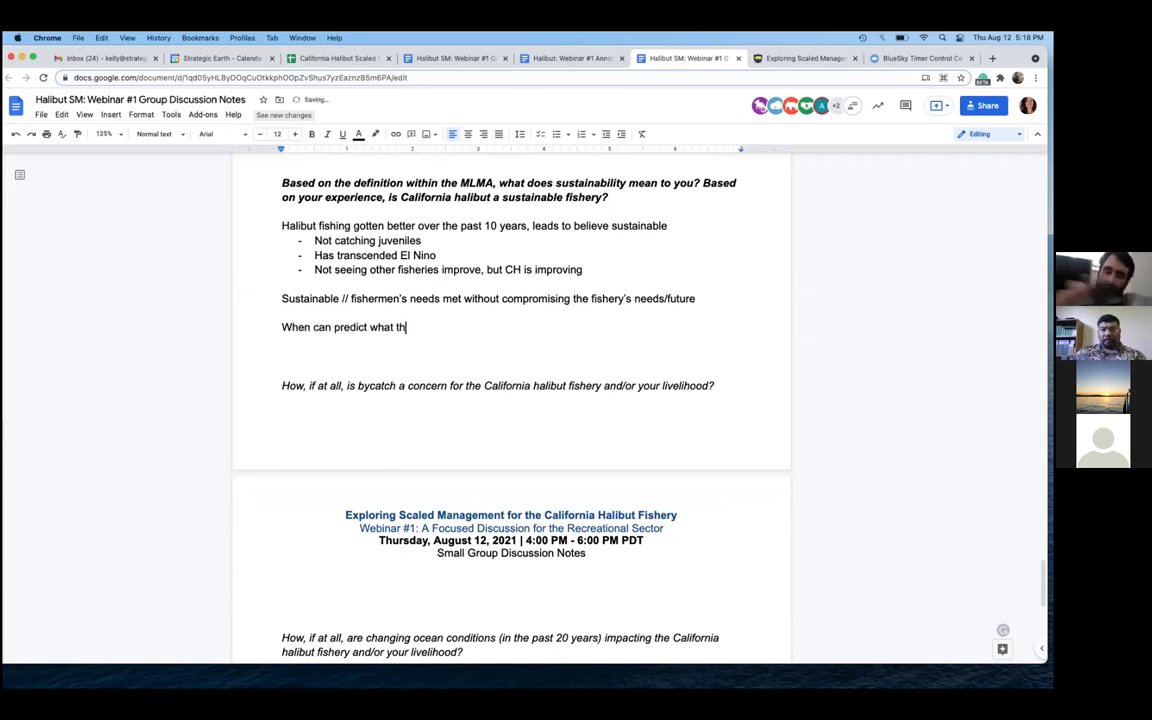
text(e next season w)
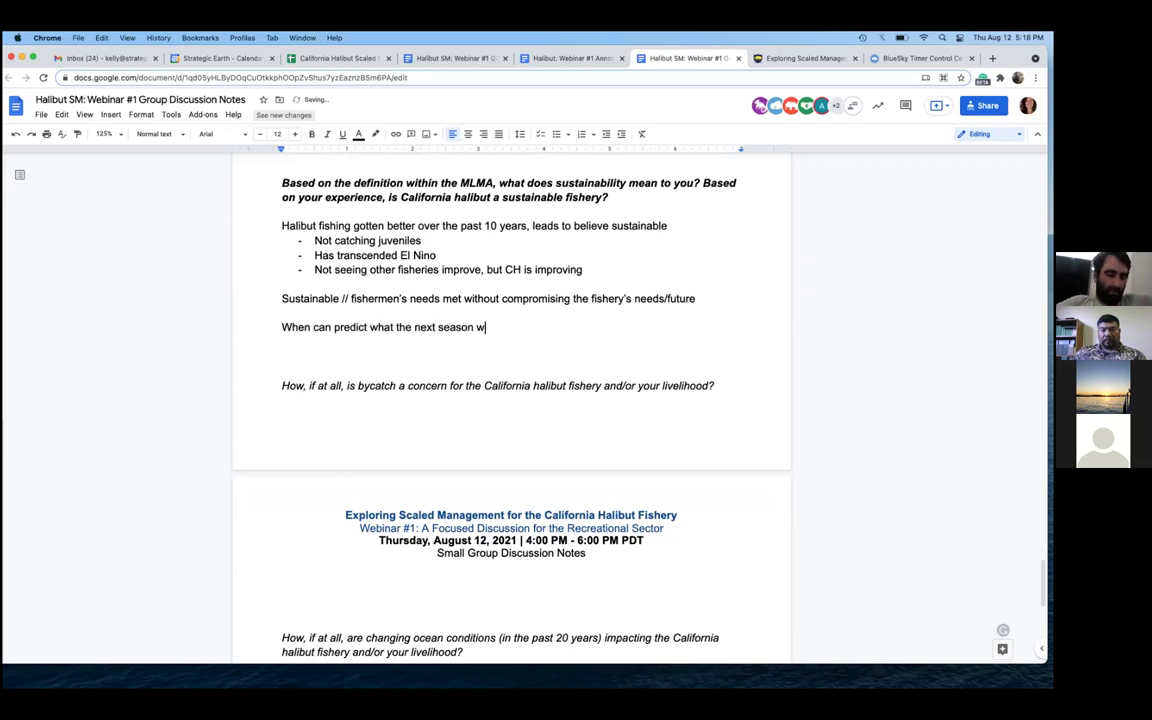
text(ill look like // good predicability)
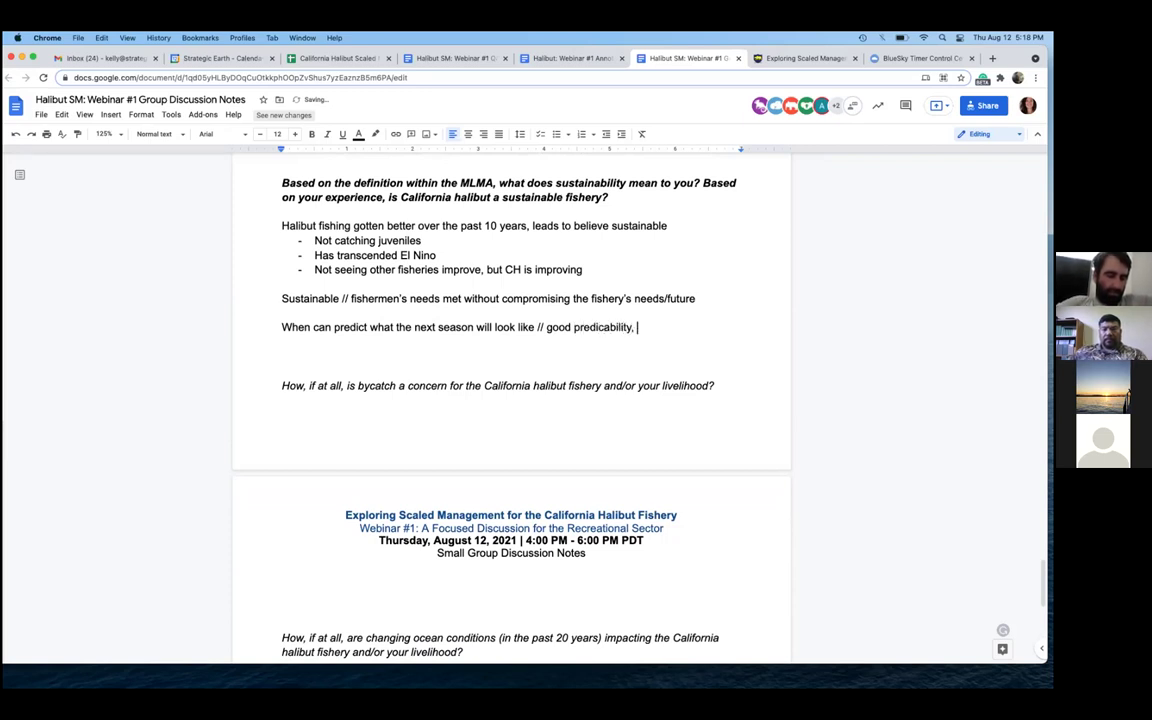
text(, then can correct things along the way)
key(Return)
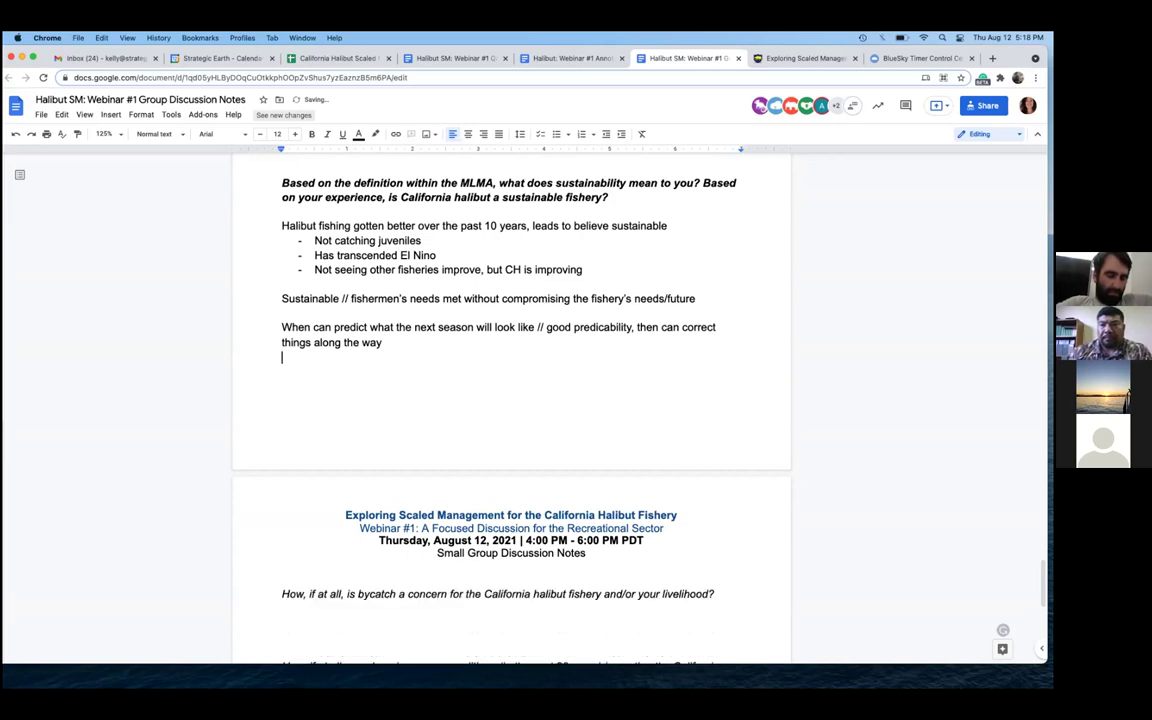
key(Return)
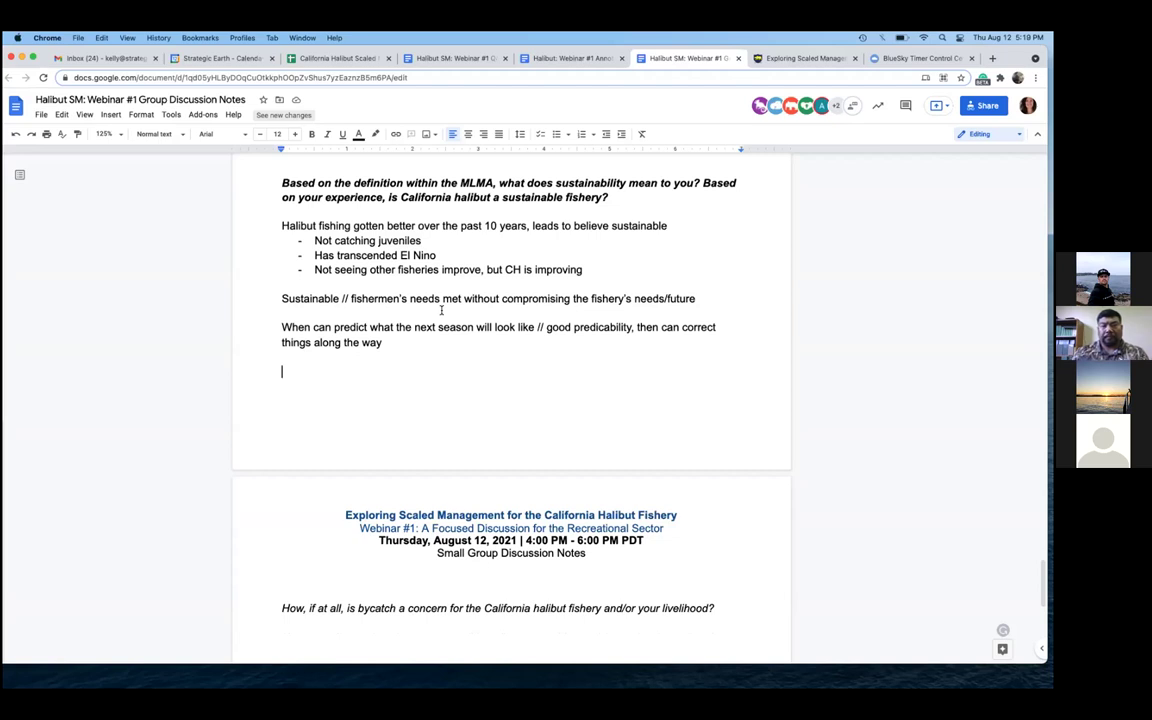
scroll(441, 311, down, 1)
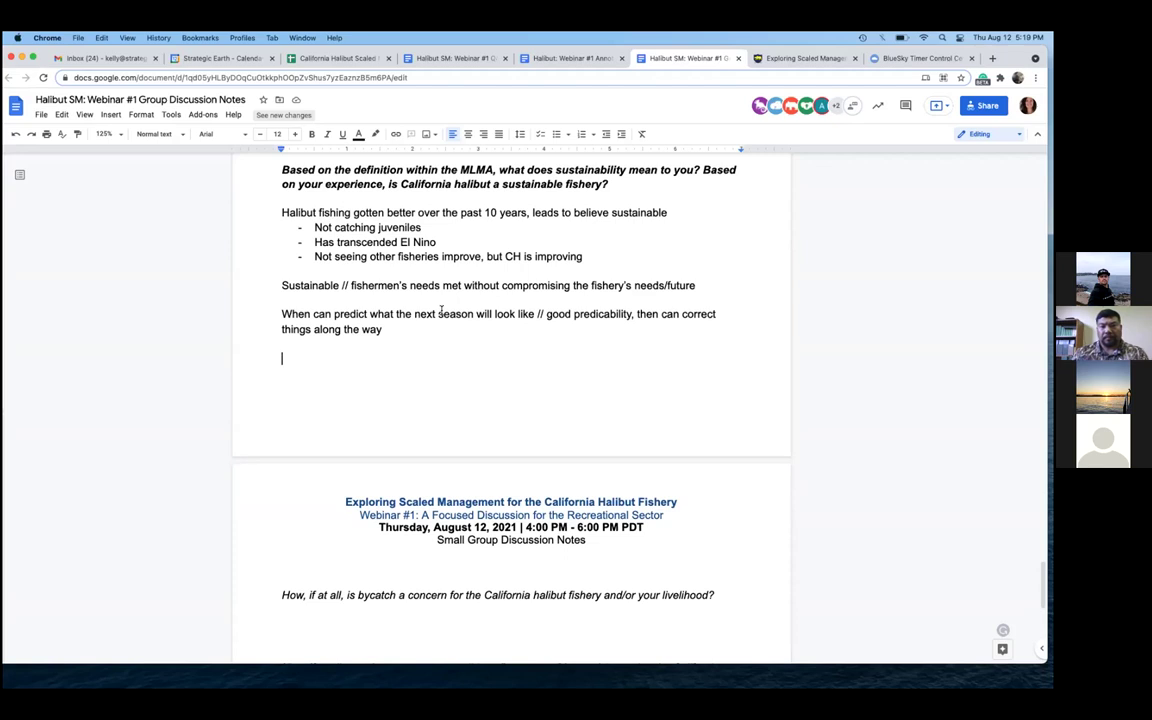
Type the seabass fluctuation note: predictability is challenging due to other influences, e.g., changing ocean conditions
scroll(441, 305, up, 4)
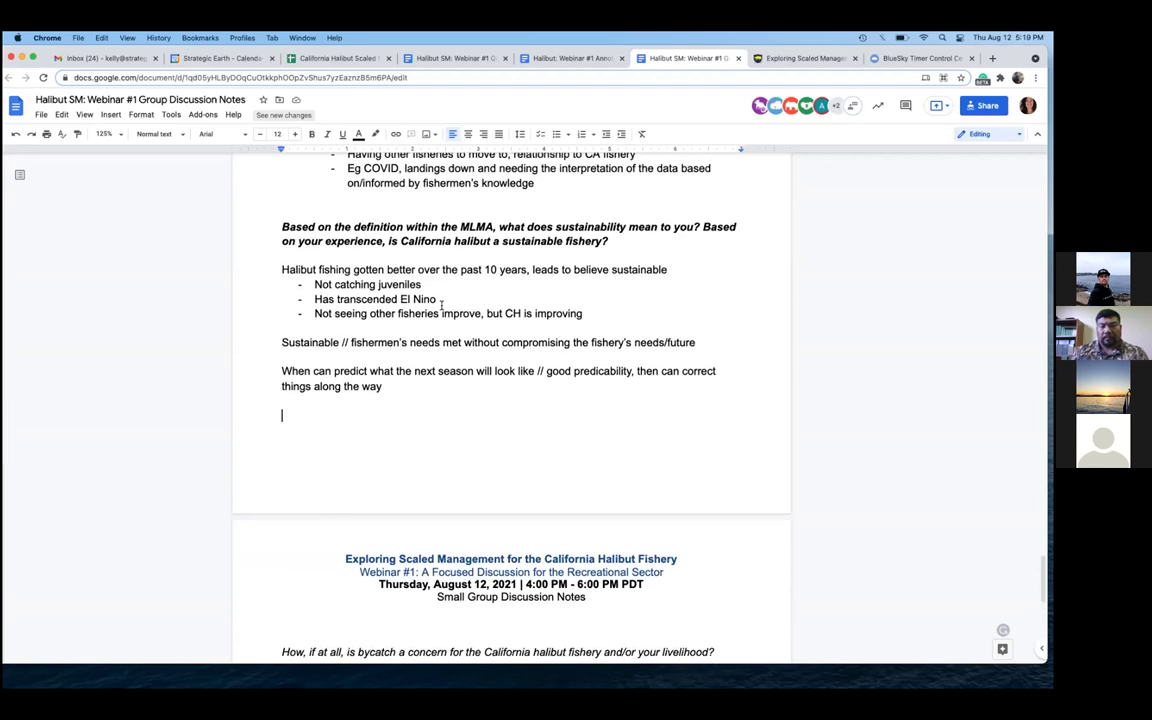
text(Have wat)
text(ch seabass )
text(population)
text( fluctuate )
text(// )
text(annual changes, )
text(unclear if tha)
text(t means )
text(the fishery isn')
text(t sustainab)
text(le)
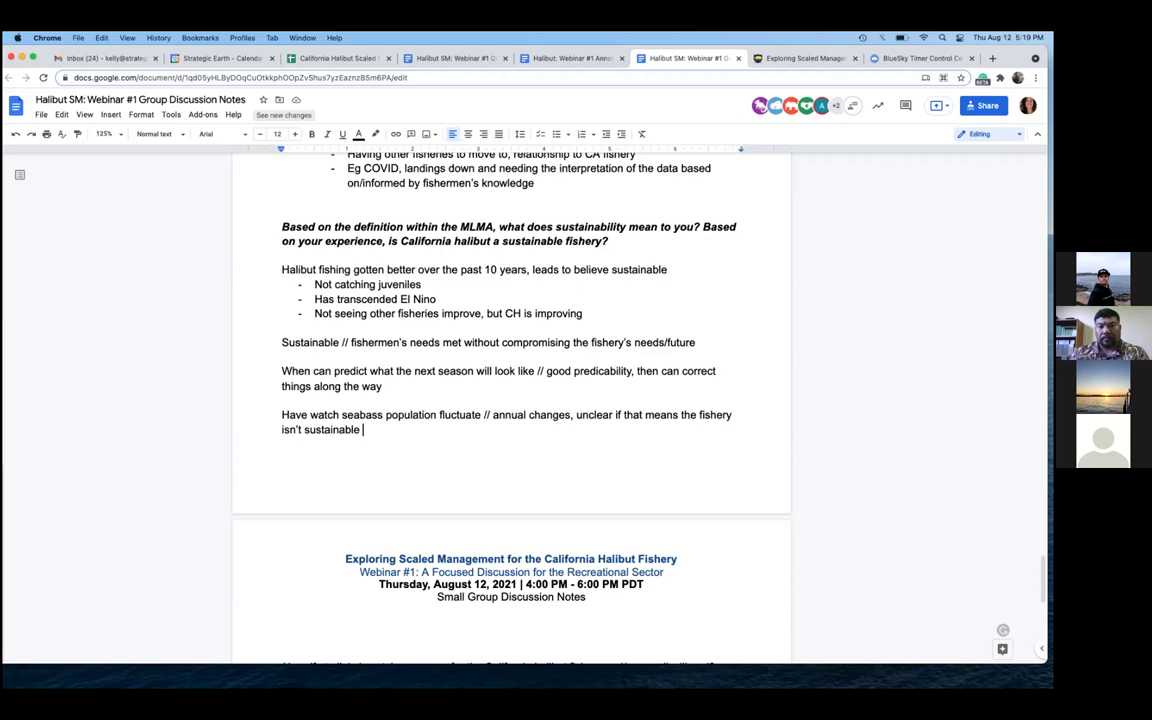
text(// predicability o)
key(BackSpace)
text(is challenging to consider, due to other influences to the health of a fishery)
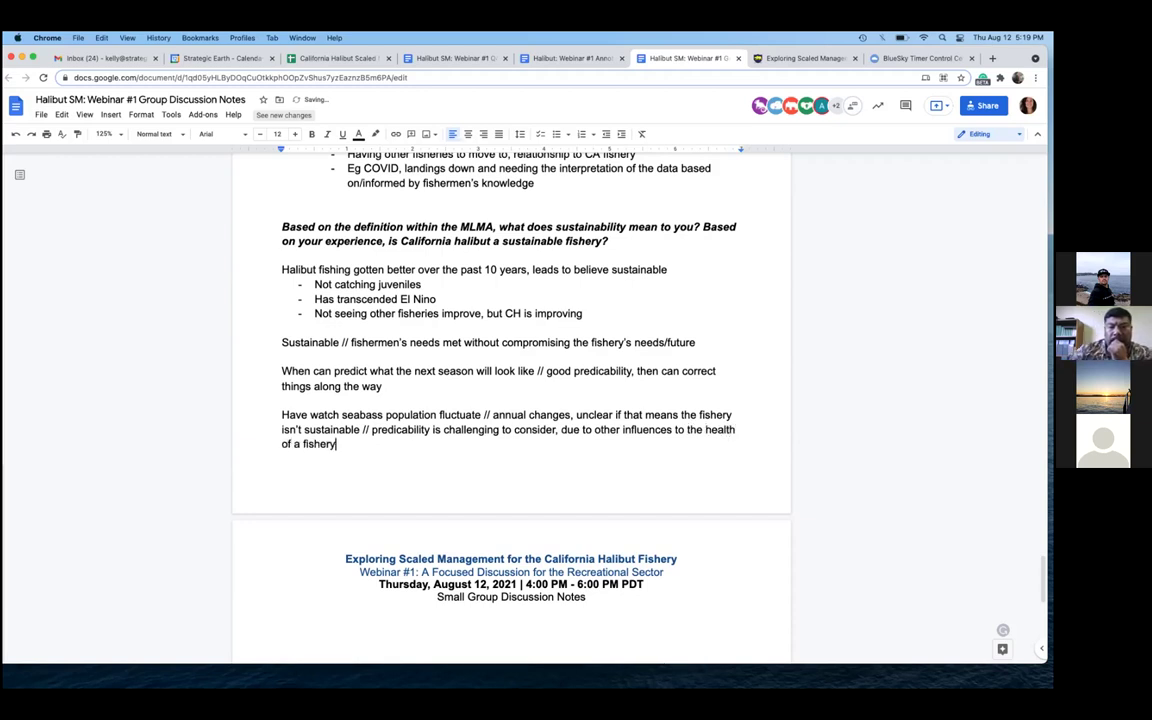
text( (e.g., clim)
key(BackSpace)
key(BackSpace)
key(BackSpace)
text(hange )
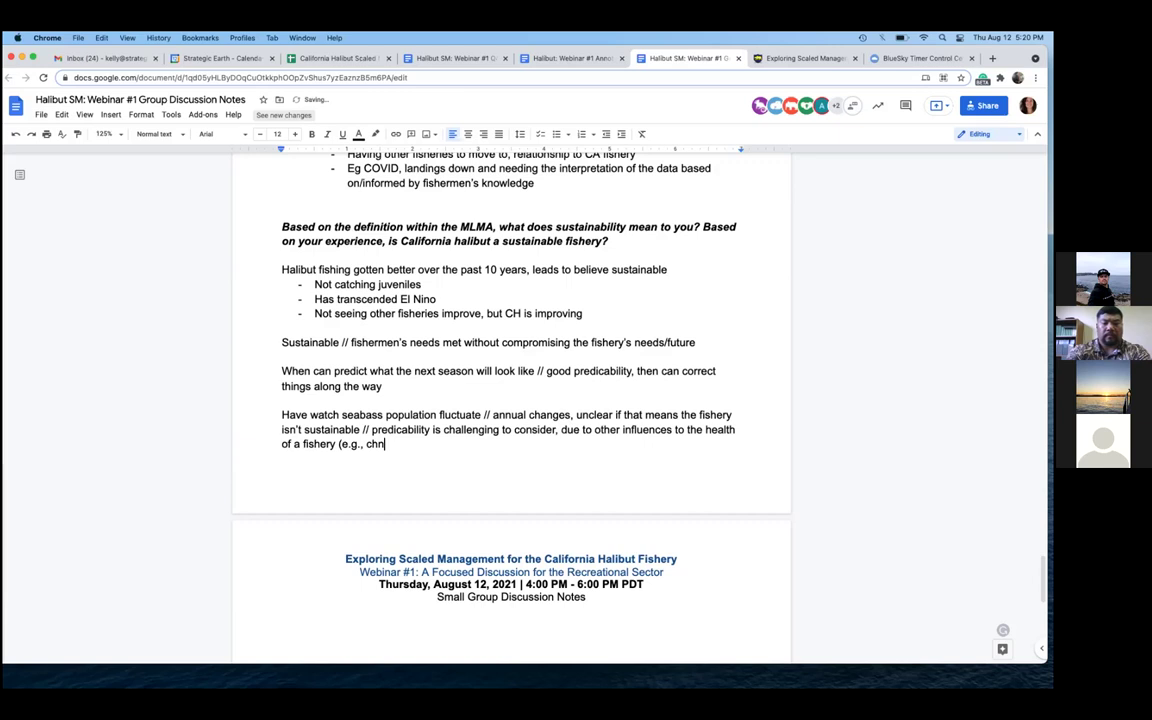
text(ing ocean conditions, )
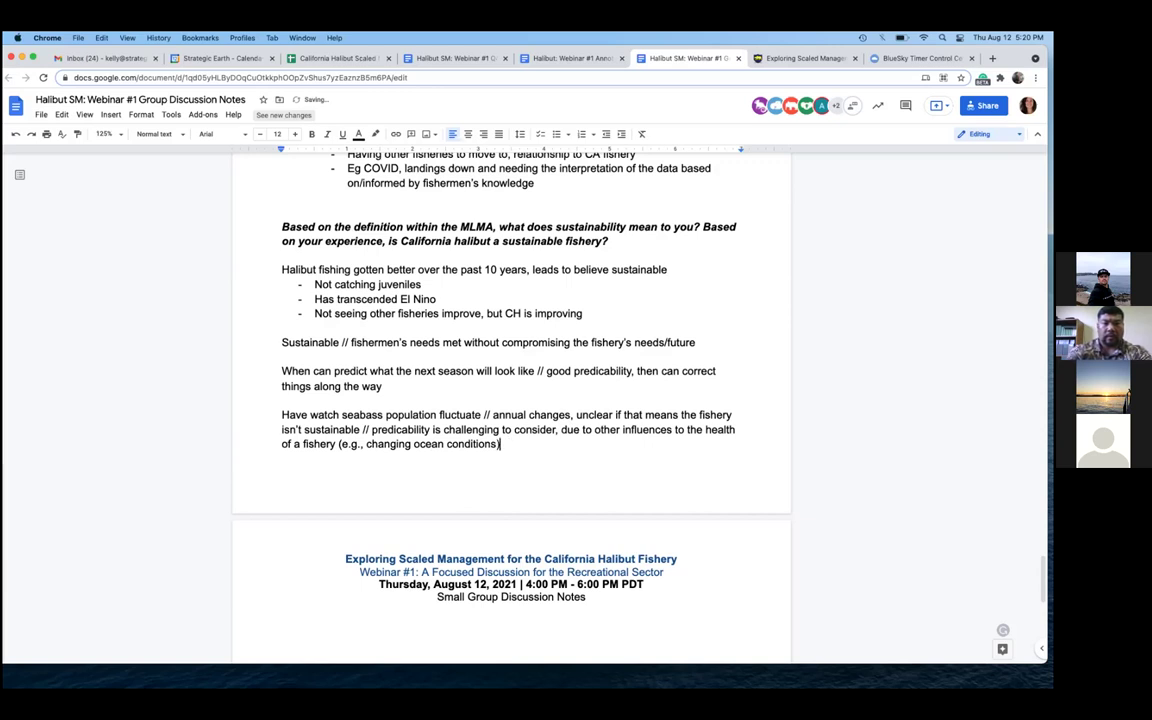
text( // per)
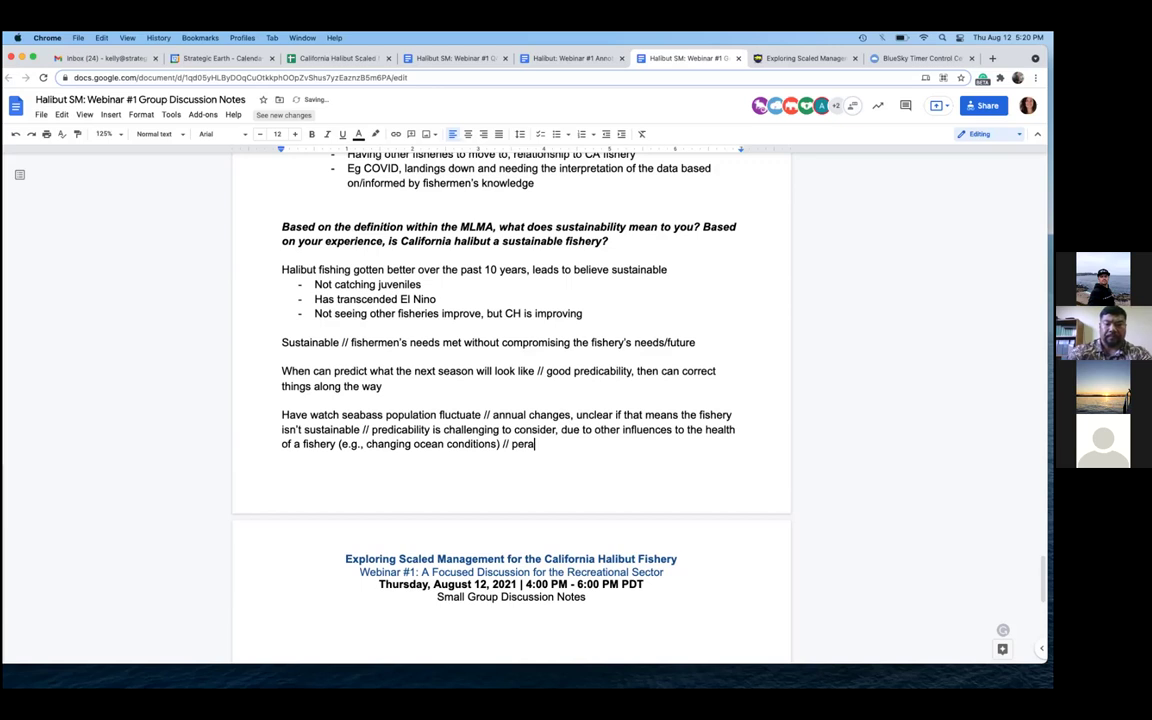
text(hap)
key(BackSpace)
key(BackSpace)
key(BackSpace)
text(haps more appriorate )
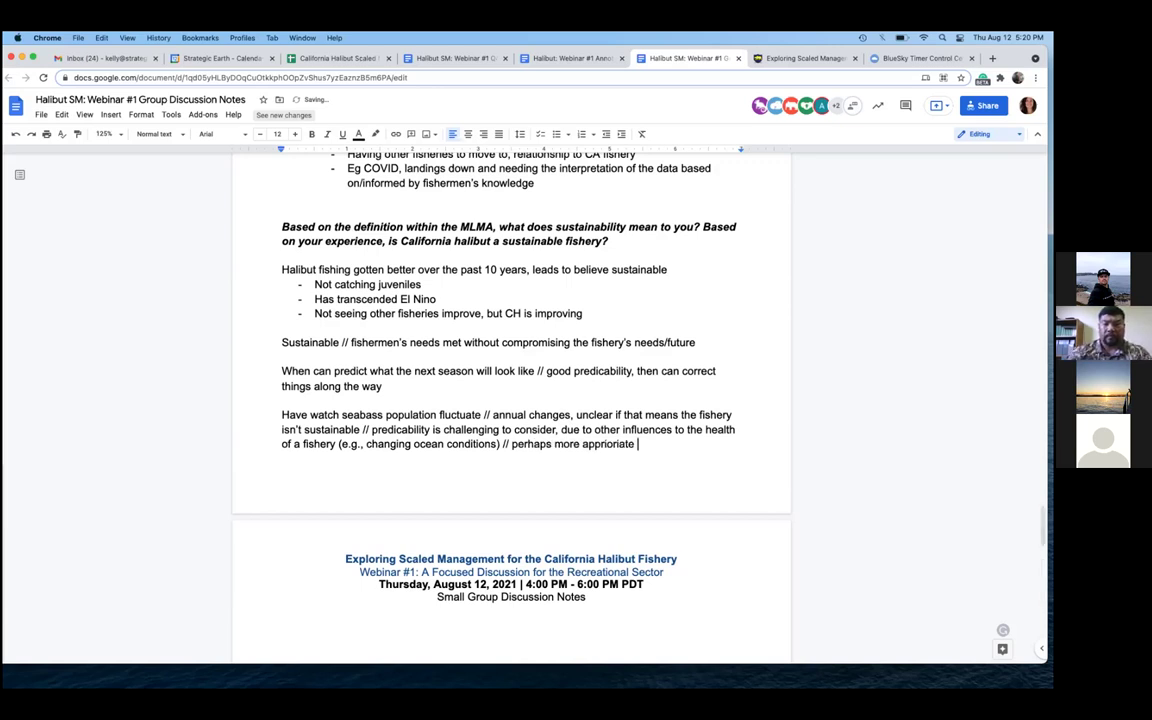
text(to this about )
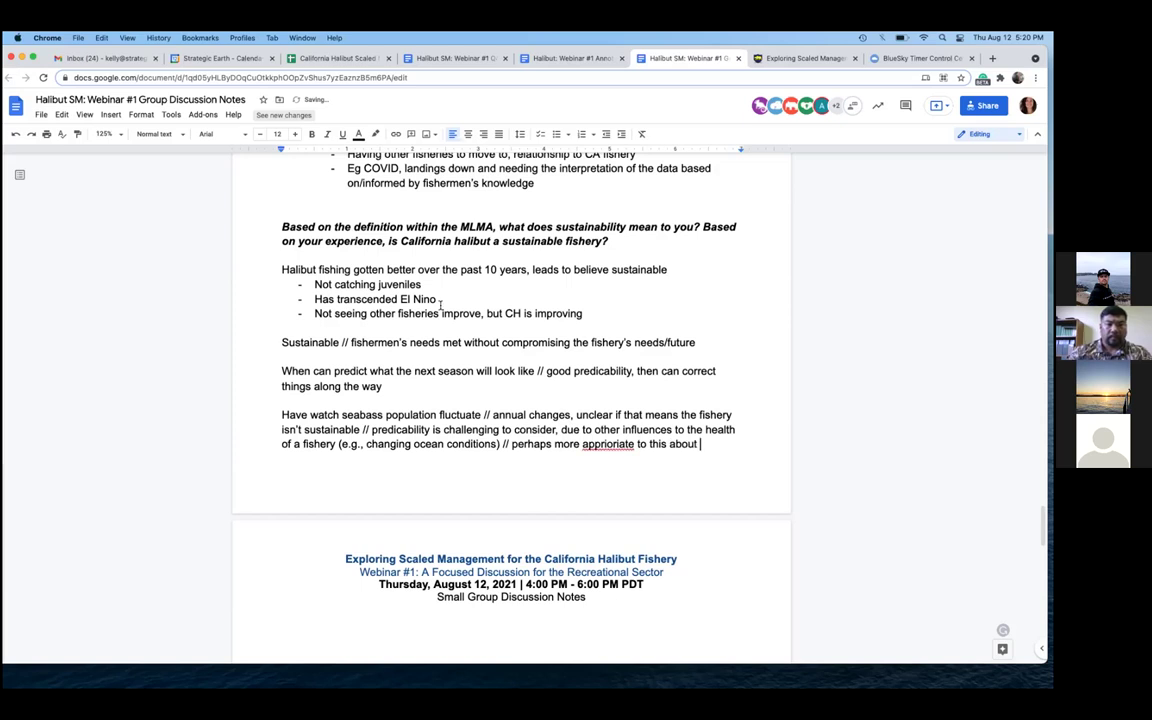
text(predicable over)
Finish with 'over a time period (not year to year but over 5 years)' and correct 'appriorate' to 'appropriate'
scroll(511, 400, down, 5)
text(a time)
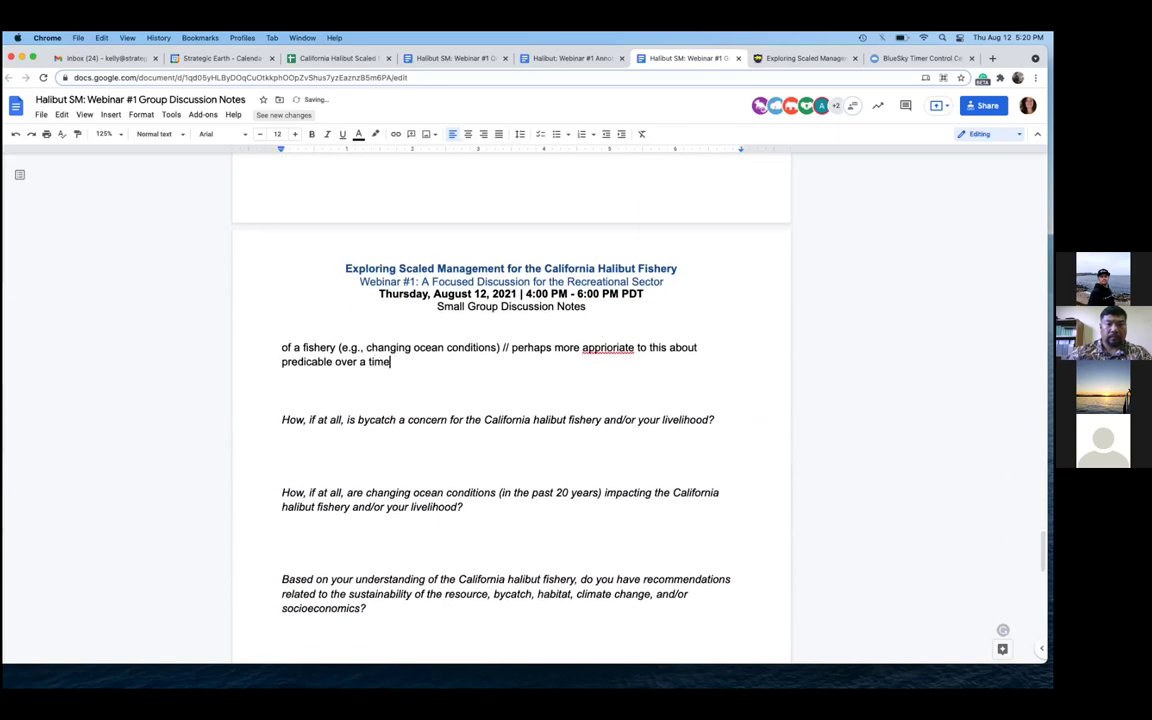
text( period (not yer)
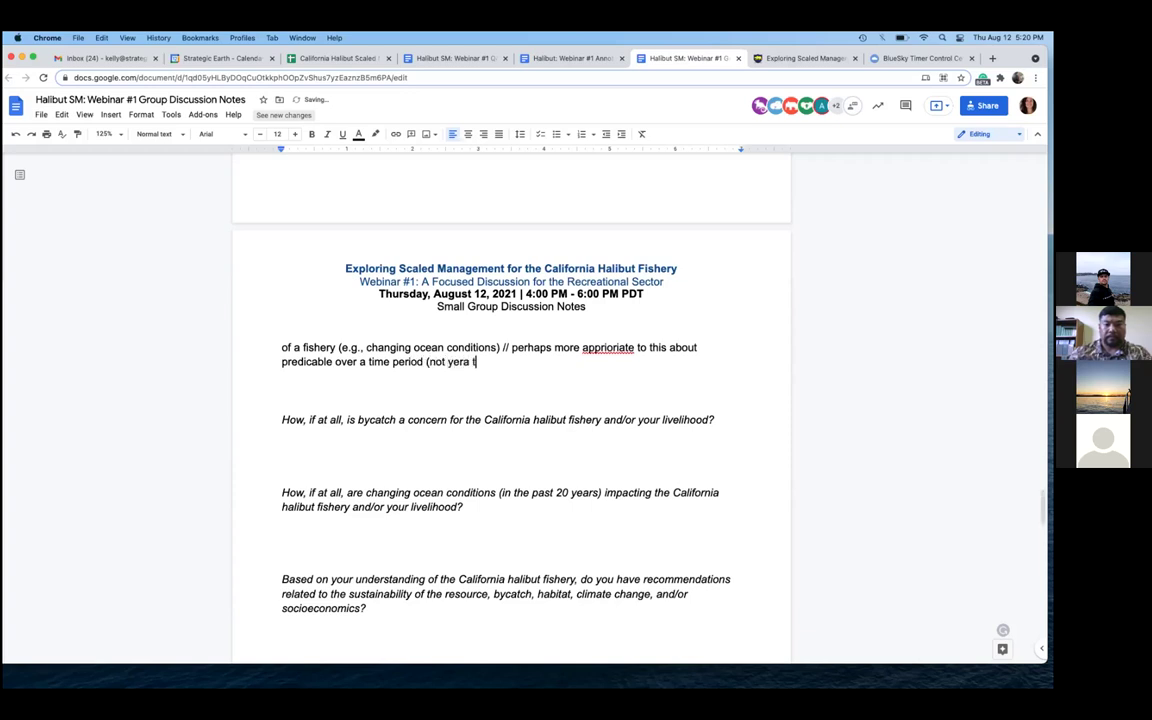
key(BackSpace)
text(ar to year b)
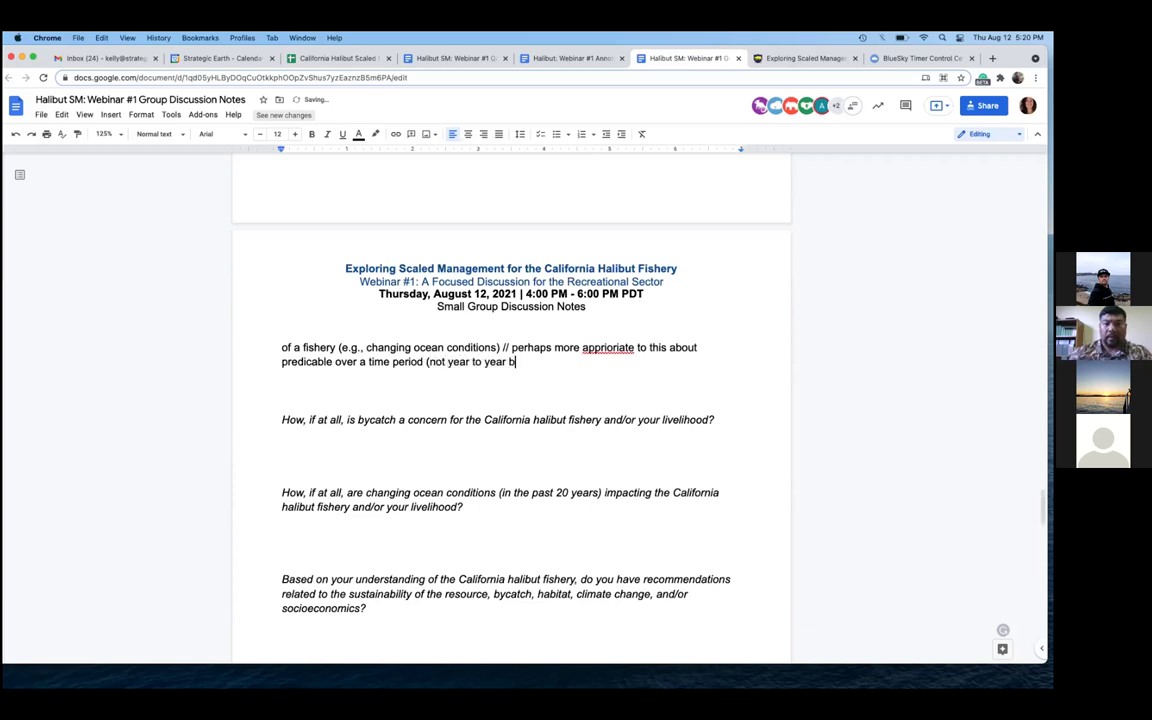
text(u t over)
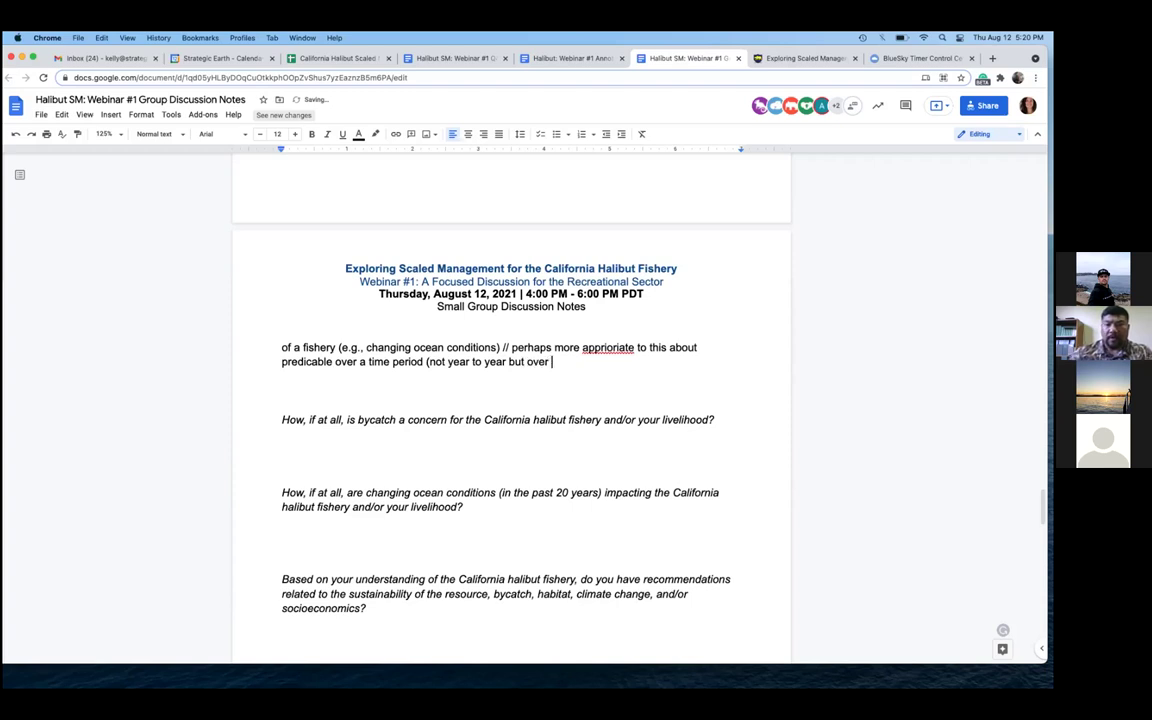
text( 5 years )
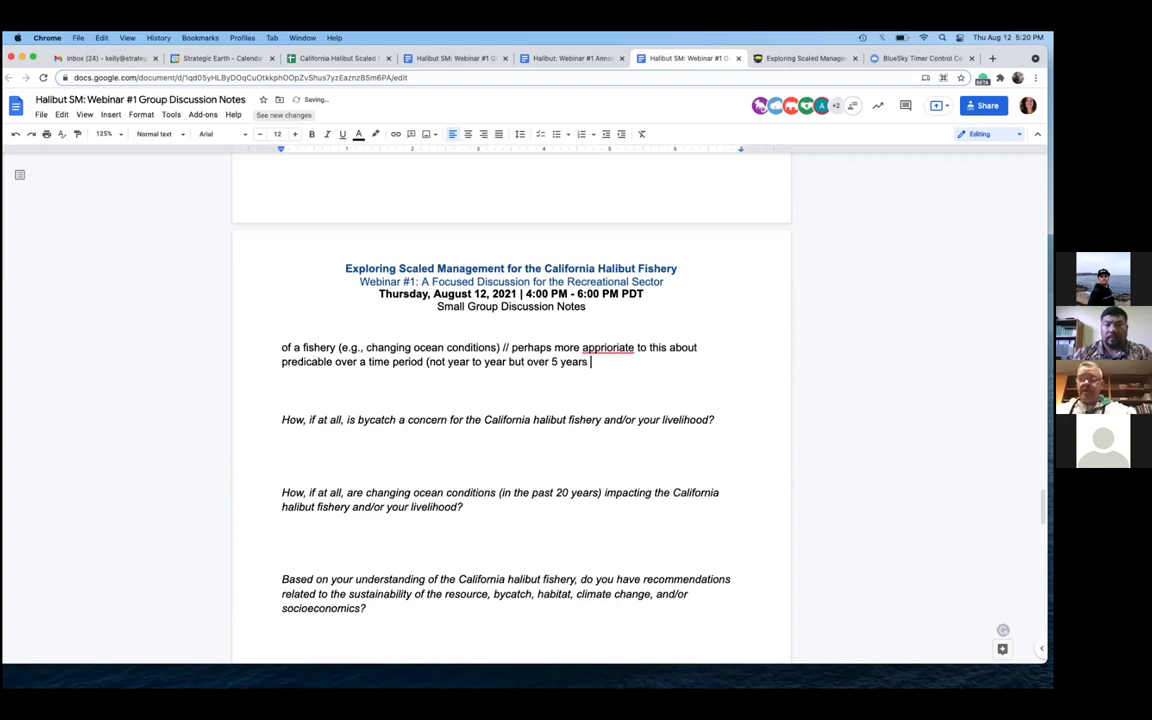
text(or t)
key(BackSpace)
key(BackSpace)
key(BackSpace)
key(BackSpace)
key(BackSpace)
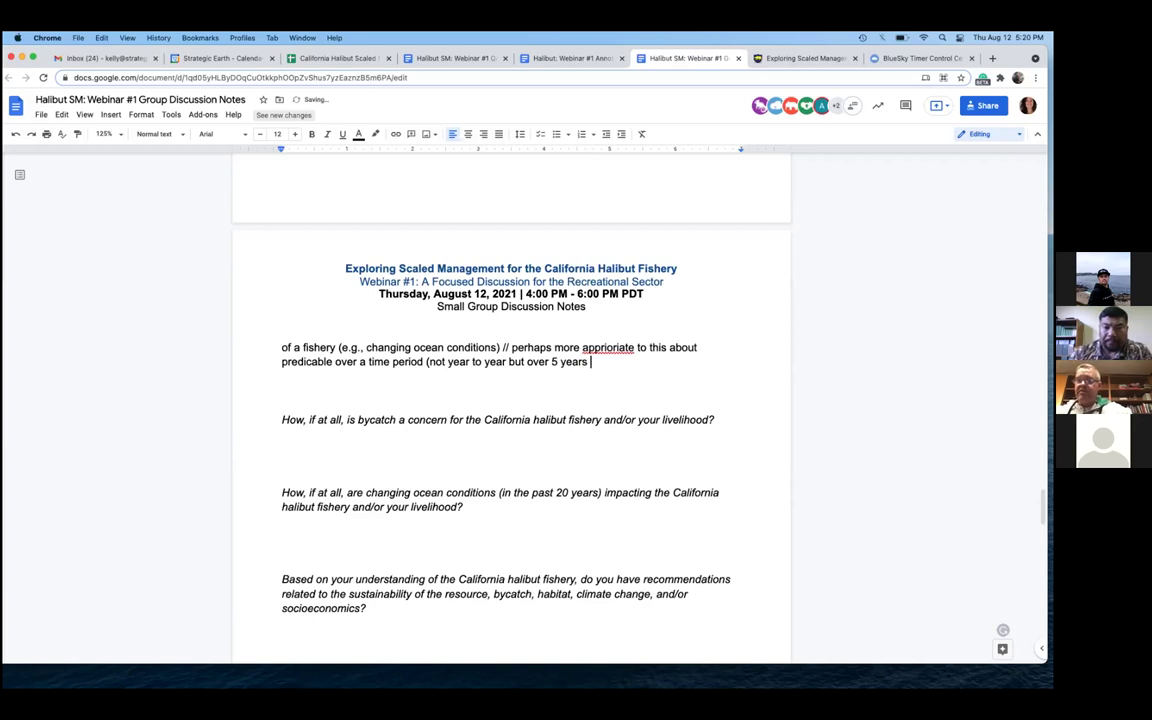
text())
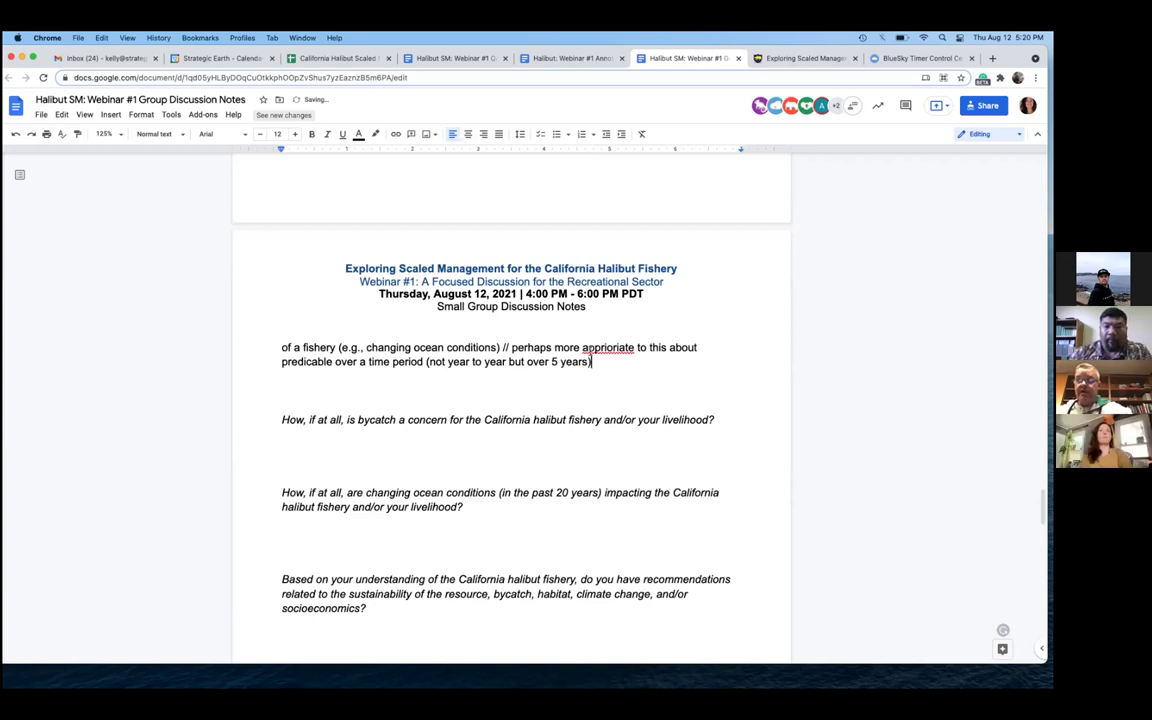
click(608, 347)
click(607, 331)
Add a bullet 'Trajectory of the fishery even beyond 10 years of improve' after 'but CH is improving'
scroll(608, 331, up, 5)
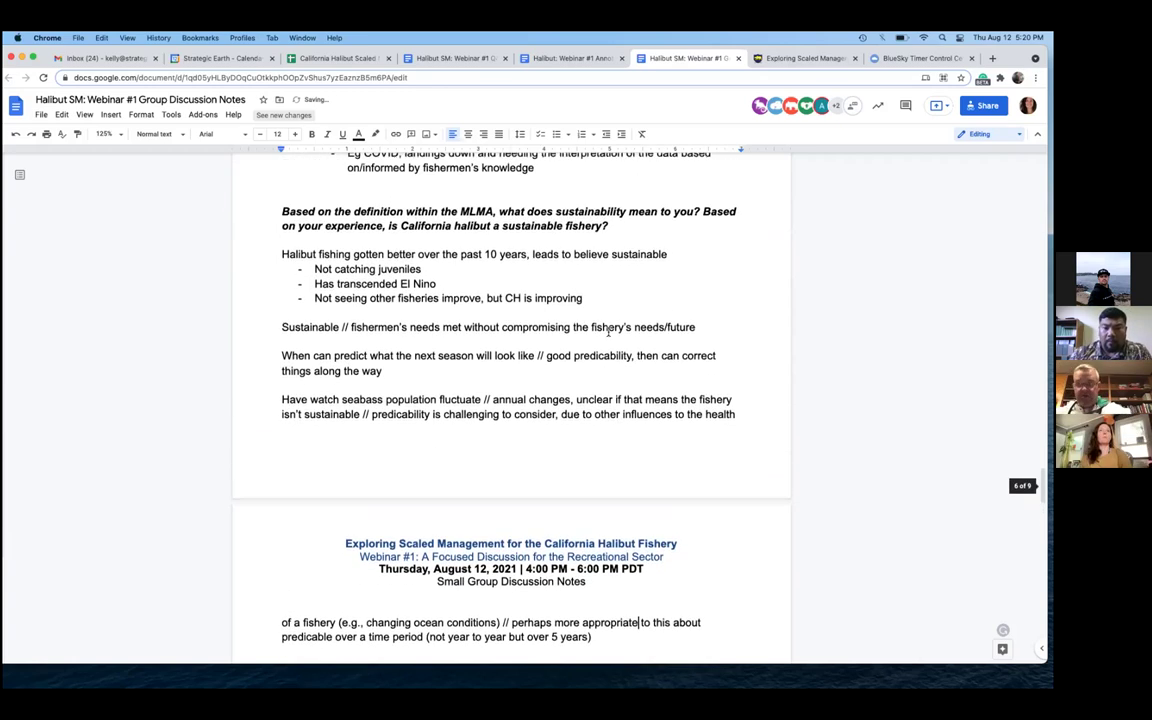
click(597, 342)
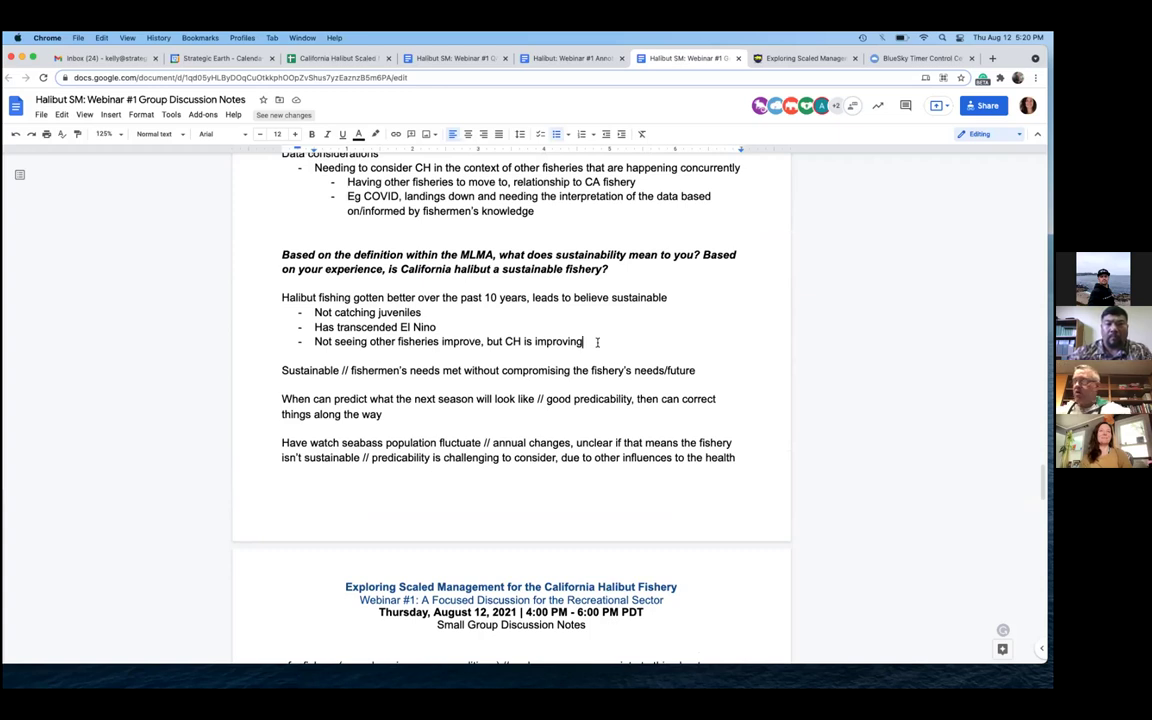
key(Return)
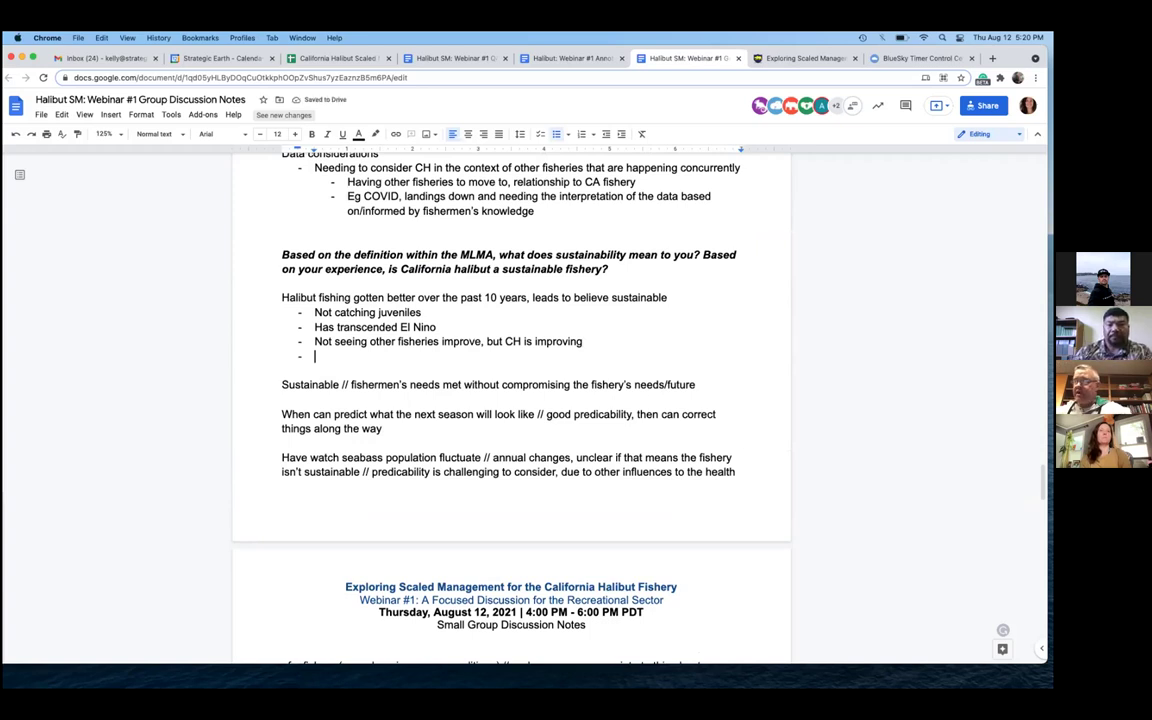
text(Perspec)
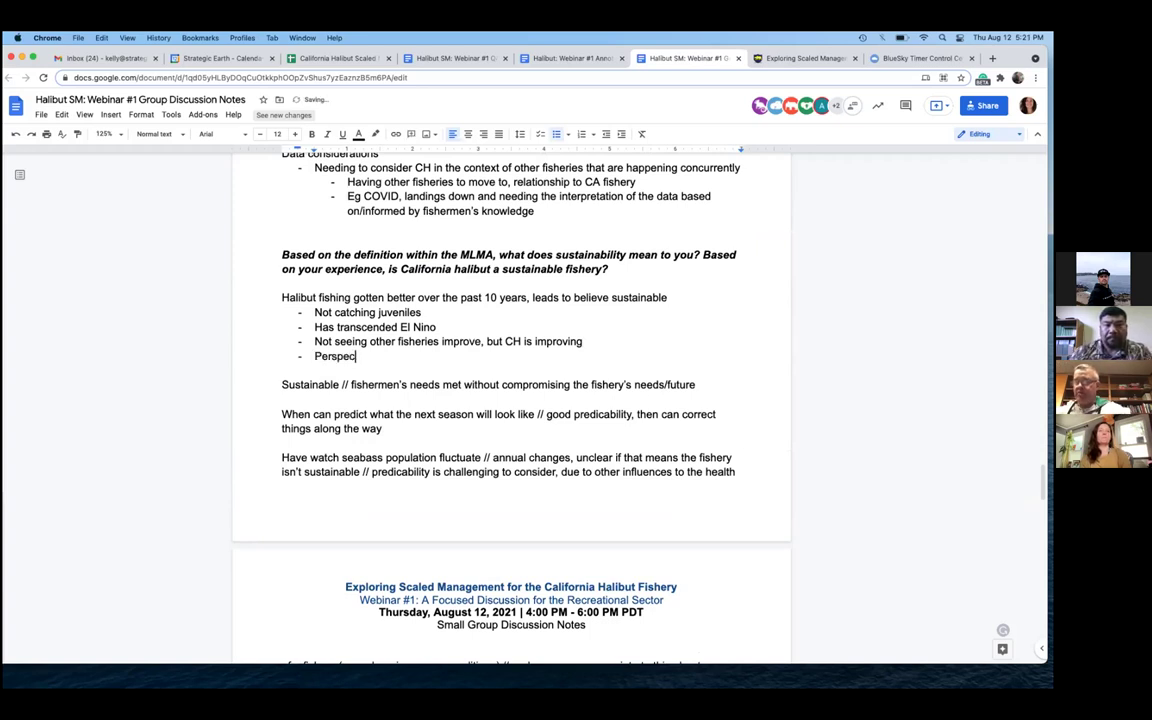
text(tives that this t)
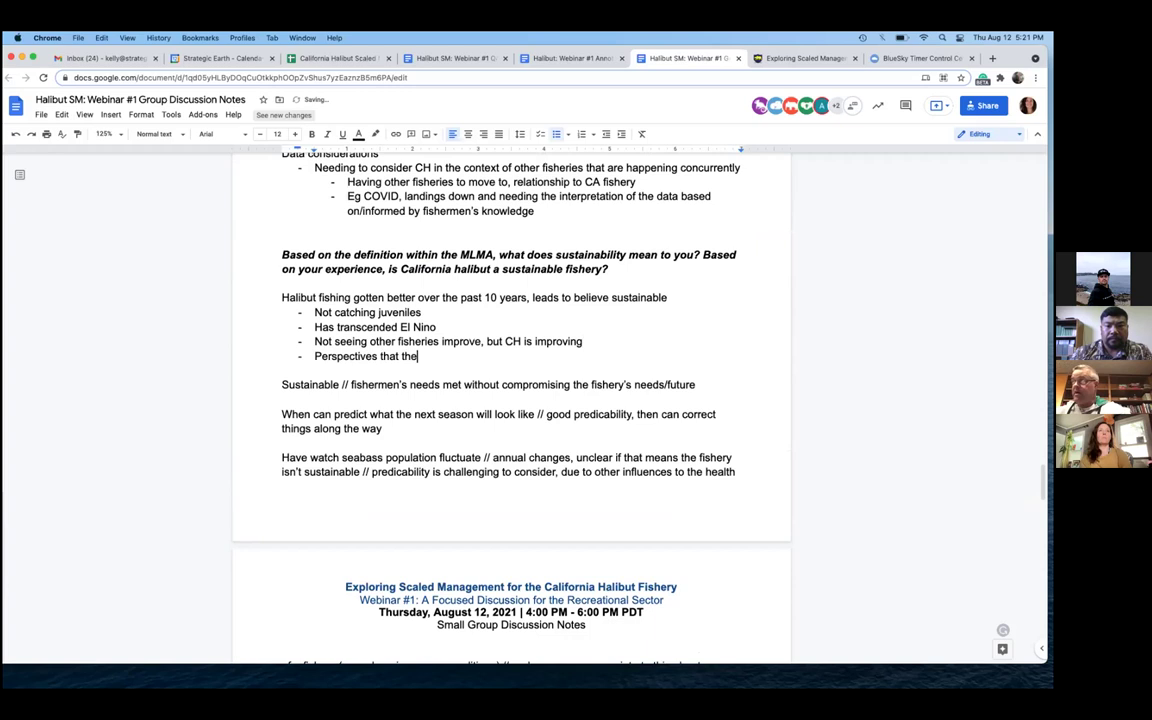
text(raju)
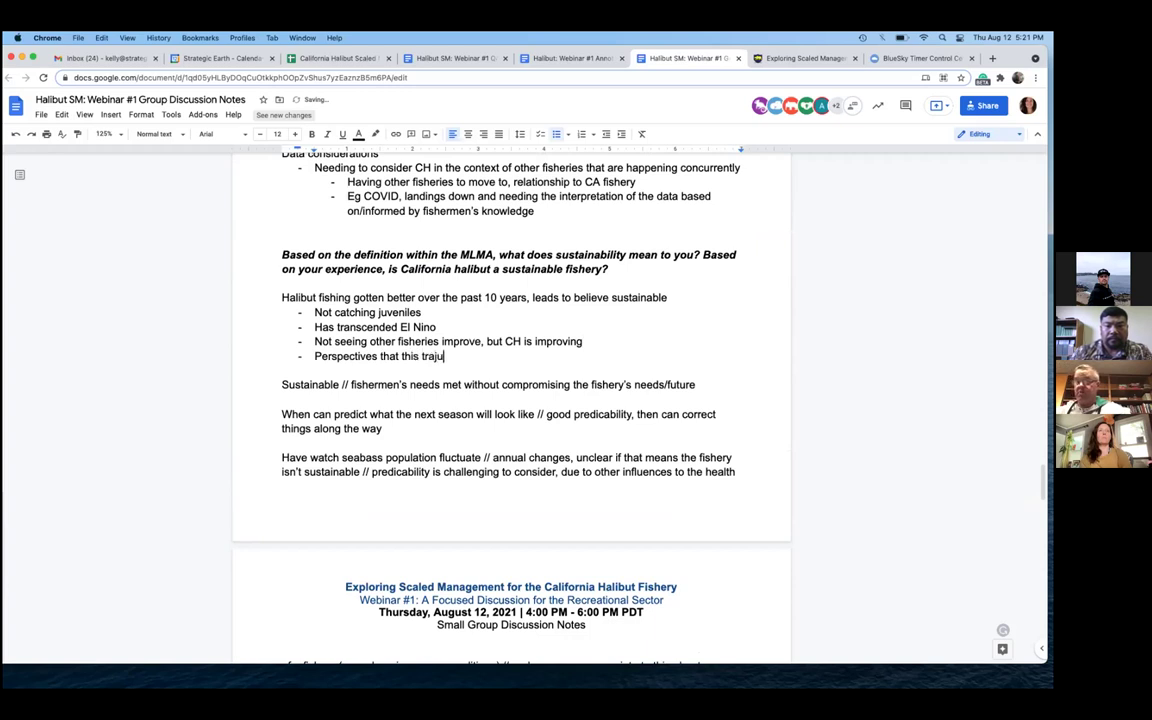
shift+click(314, 356)
text(Trajector)
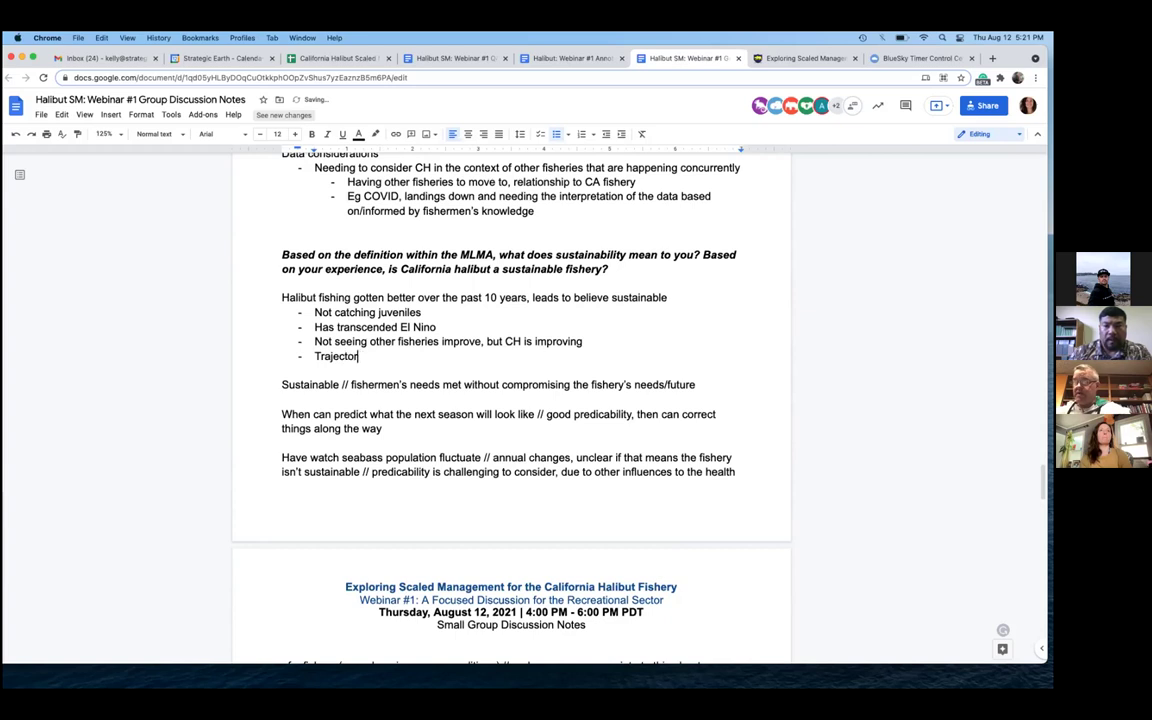
text(y of the fi)
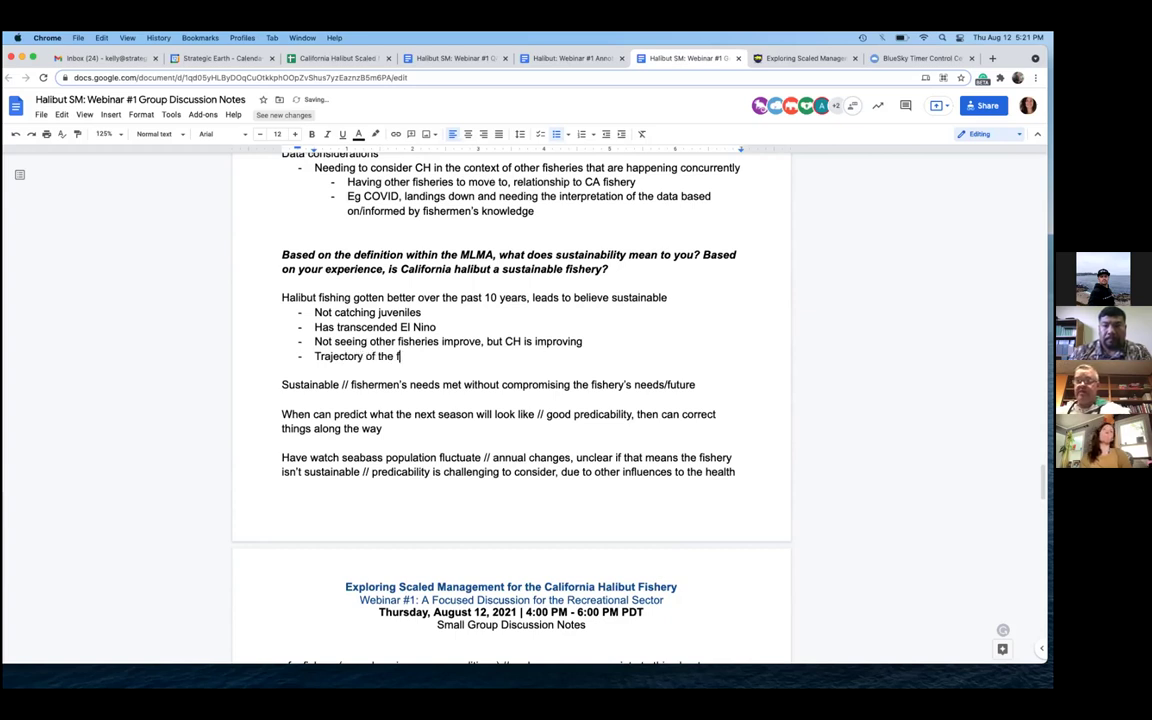
text(shery )
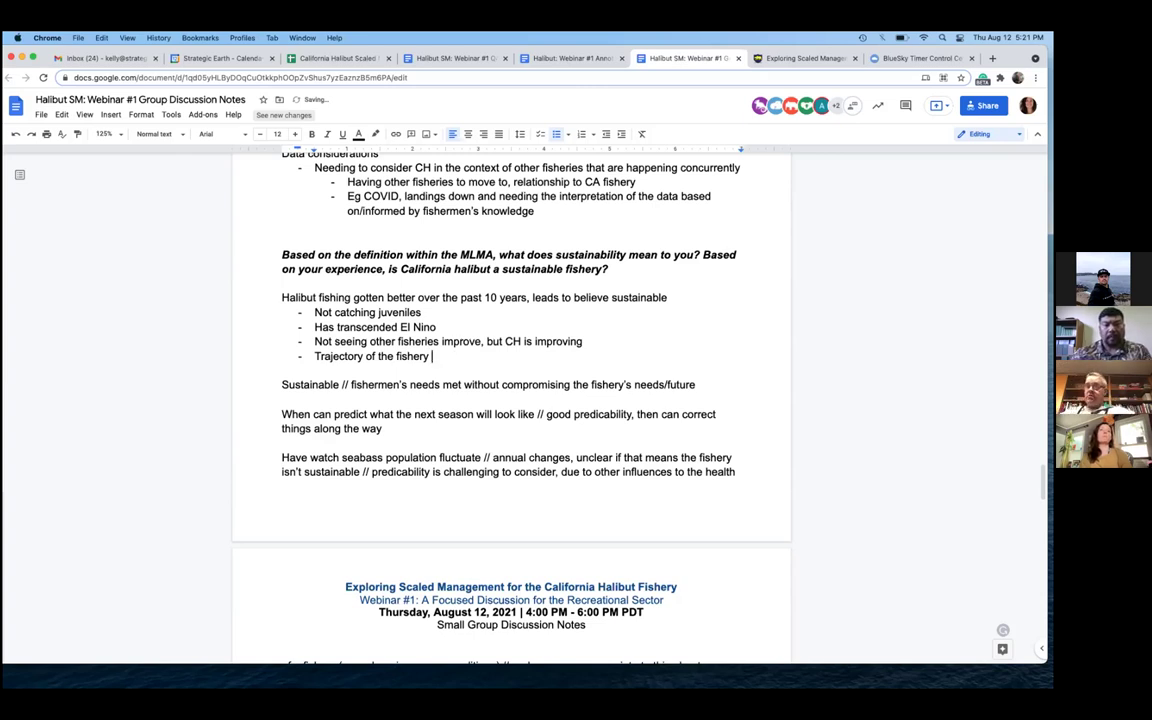
text(even )
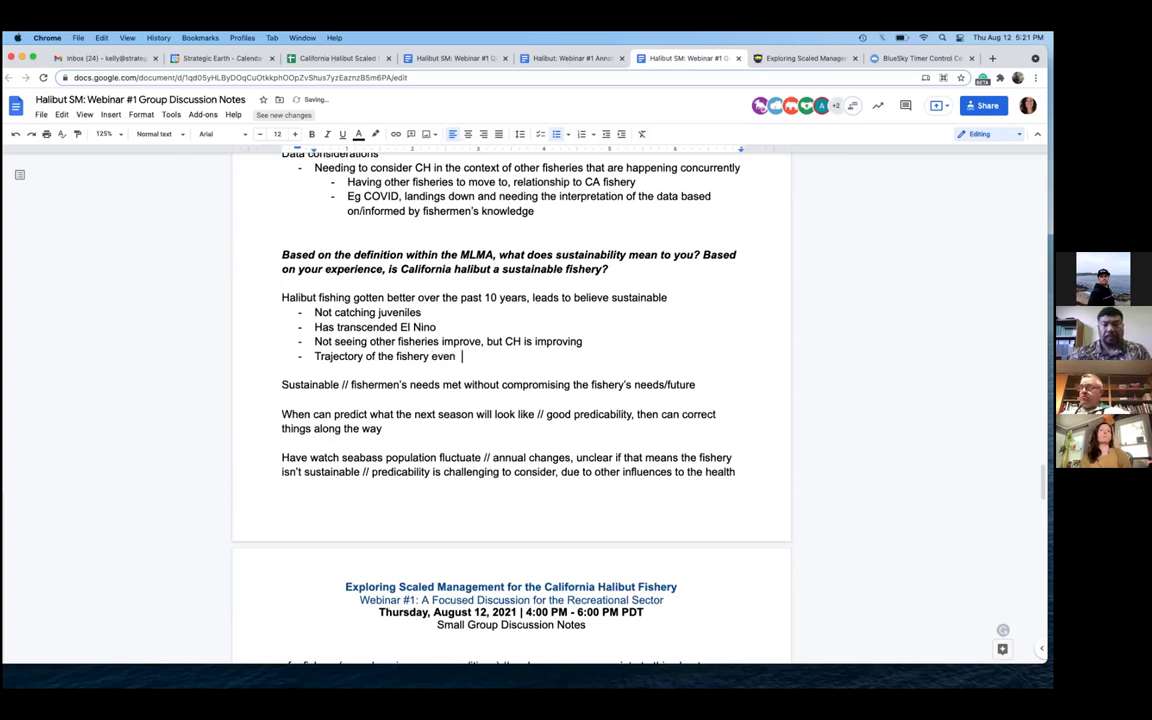
text(beyond )
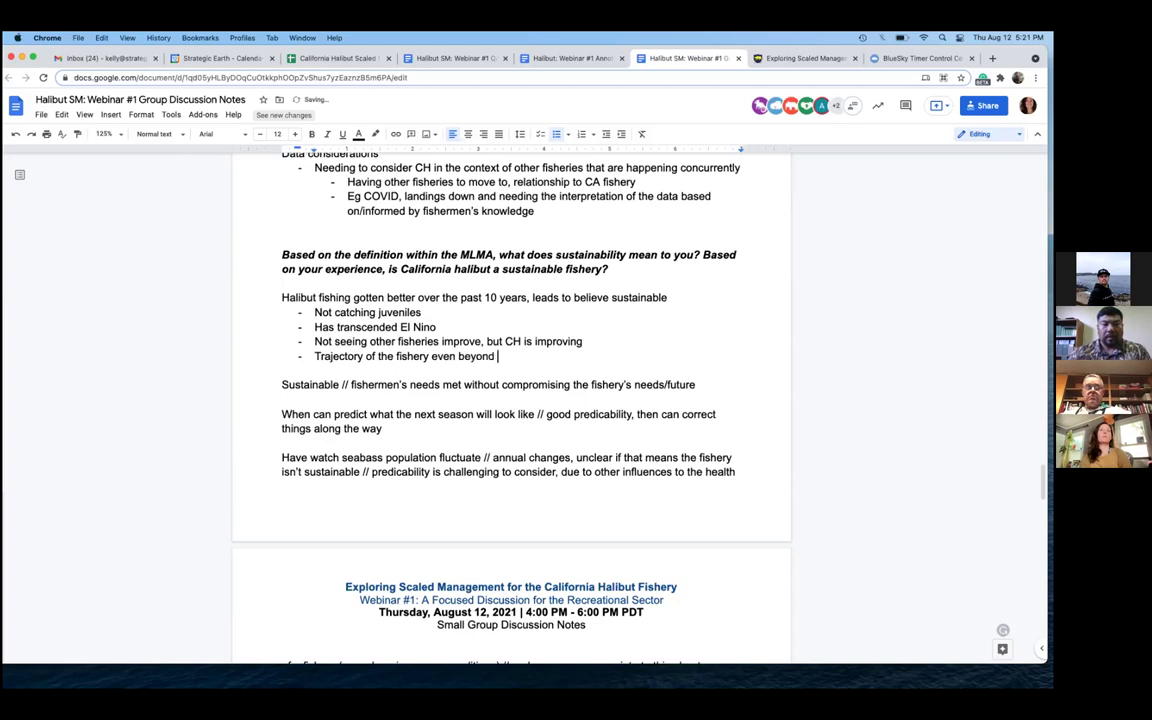
text(10 years of)
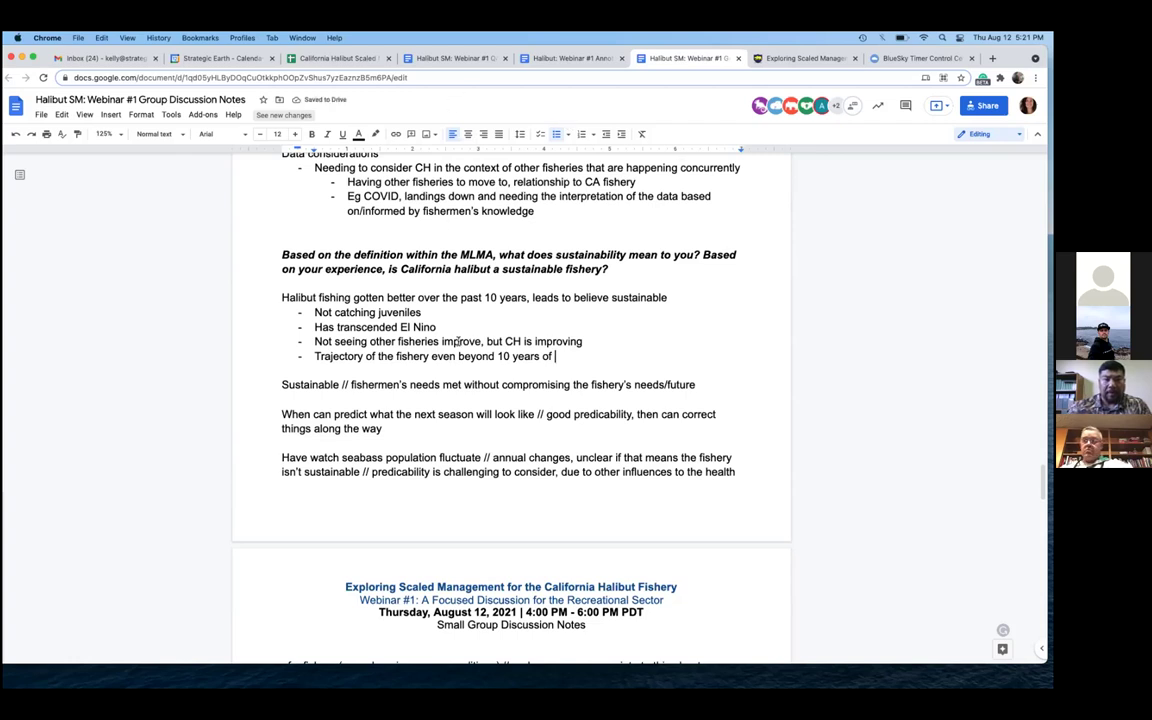
text(improve)
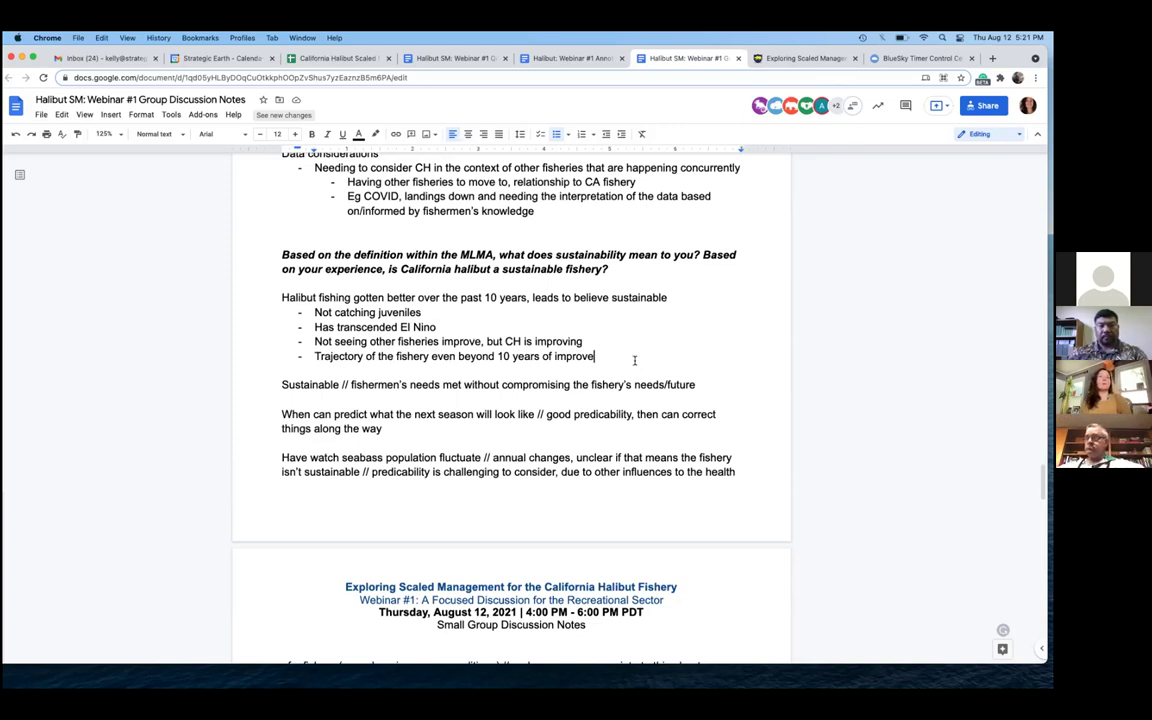
Delete the queued participant's name from the notes
scroll(632, 367, up, 10)
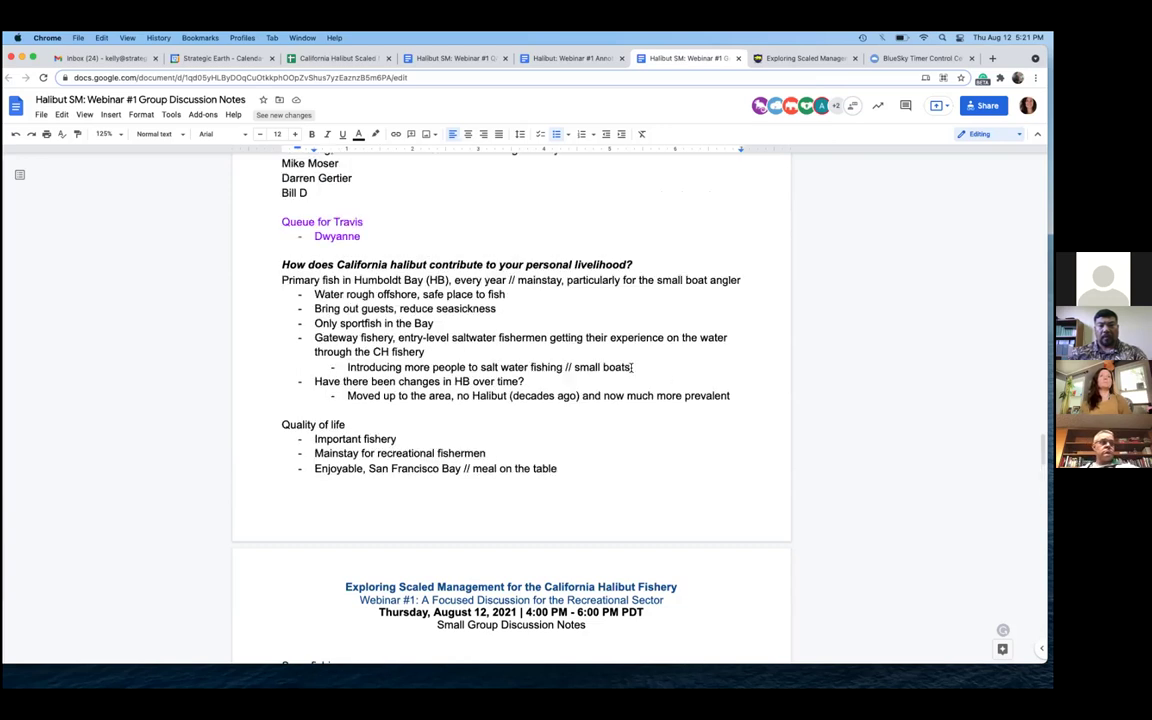
scroll(632, 367, down, 3)
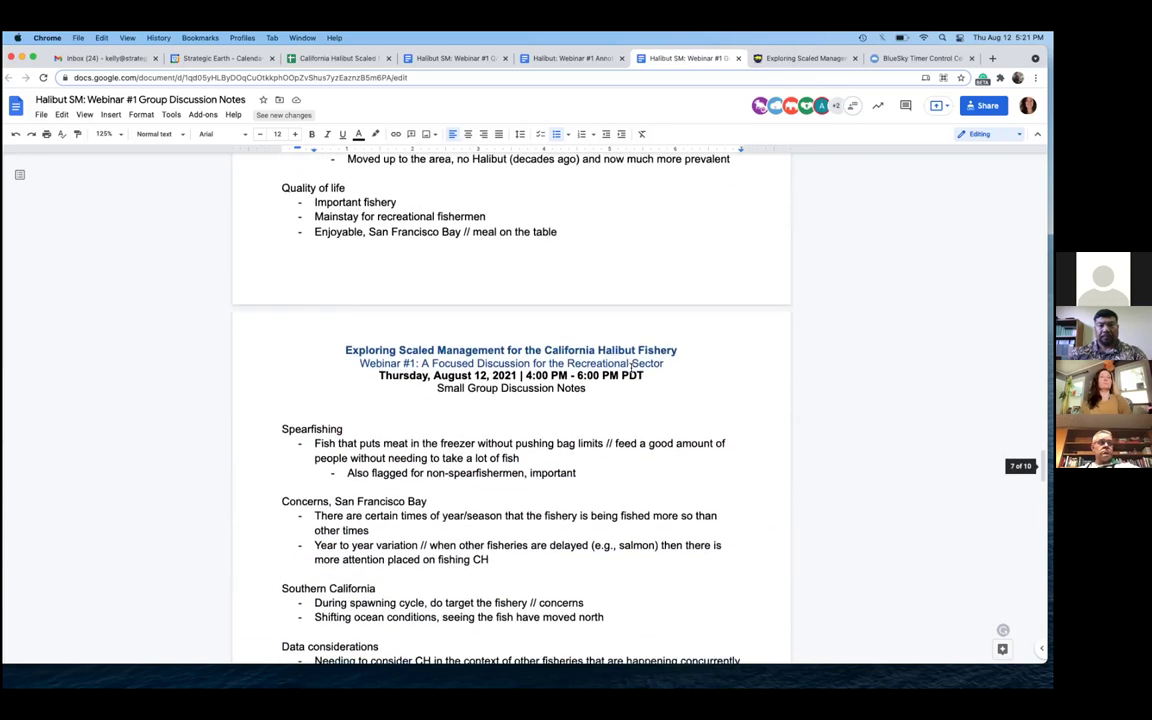
scroll(598, 326, up, 3)
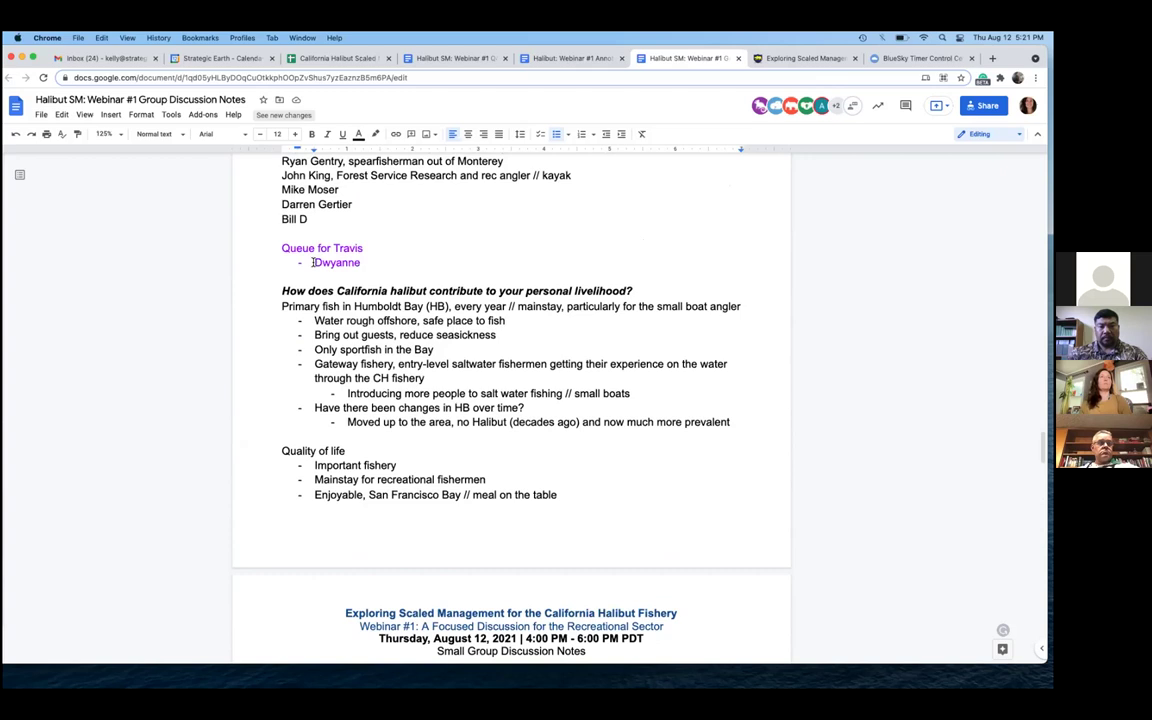
drag(314, 262, 371, 262)
key(BackSpace)
Change 'improve' to 'improvements' at the end of the Trajectory bullet
scroll(606, 195, down, 7)
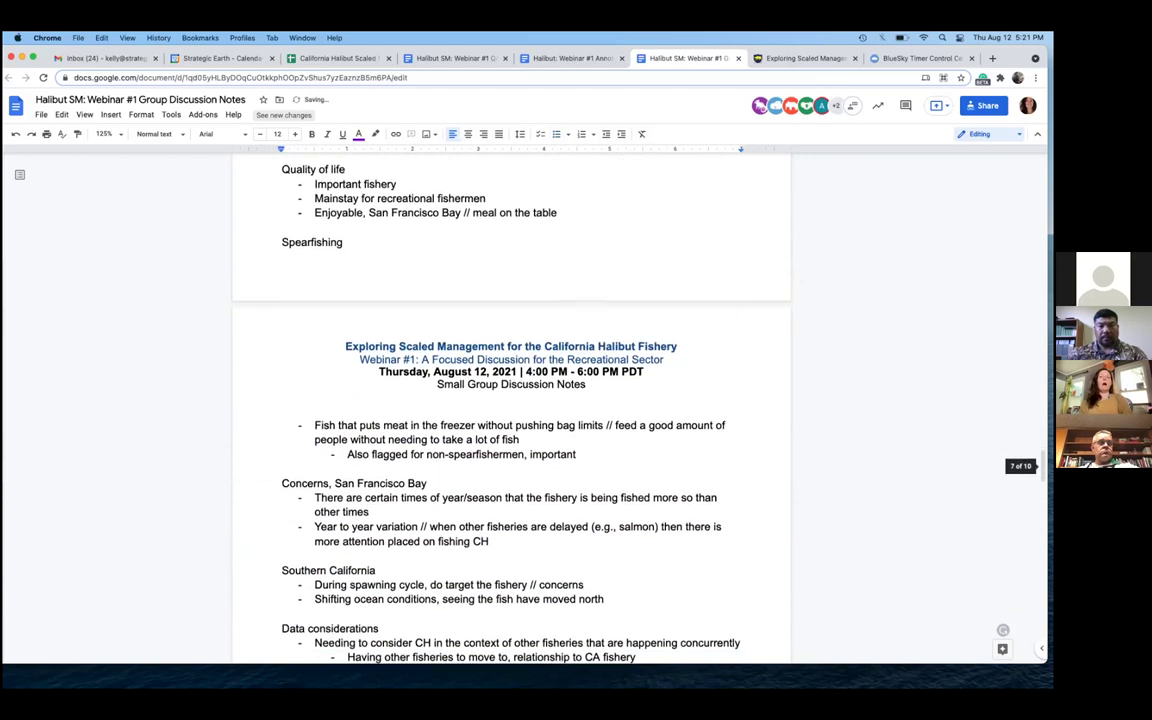
scroll(614, 257, down, 2)
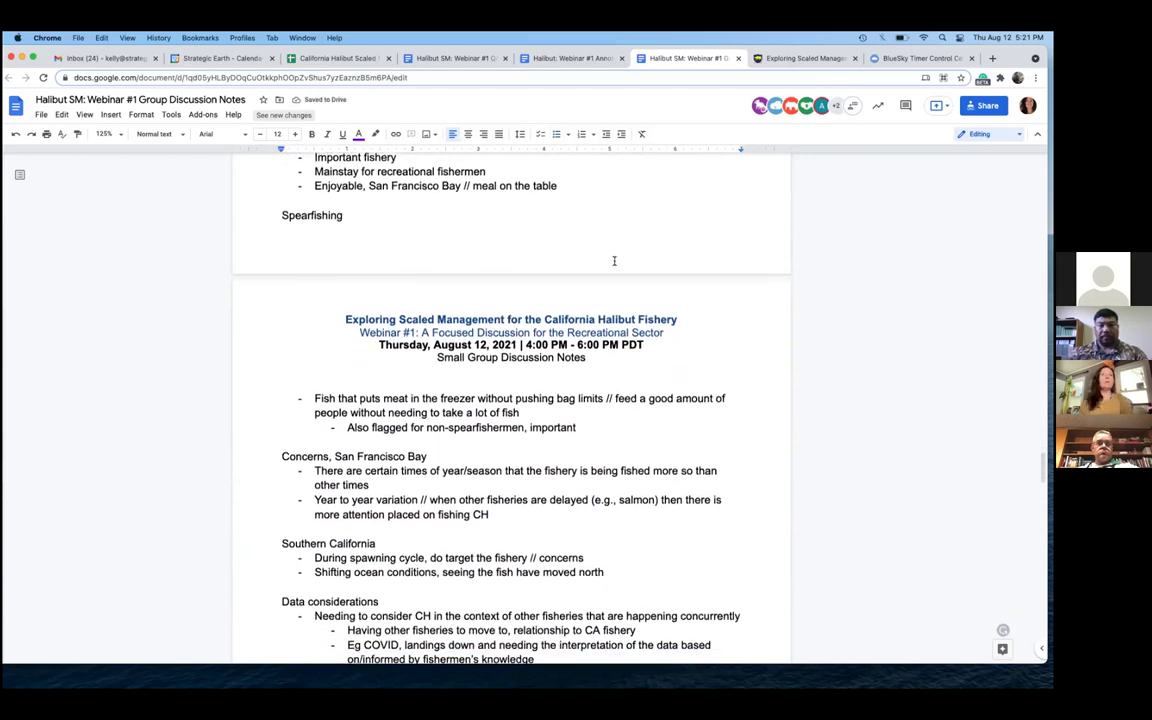
scroll(614, 259, down, 8)
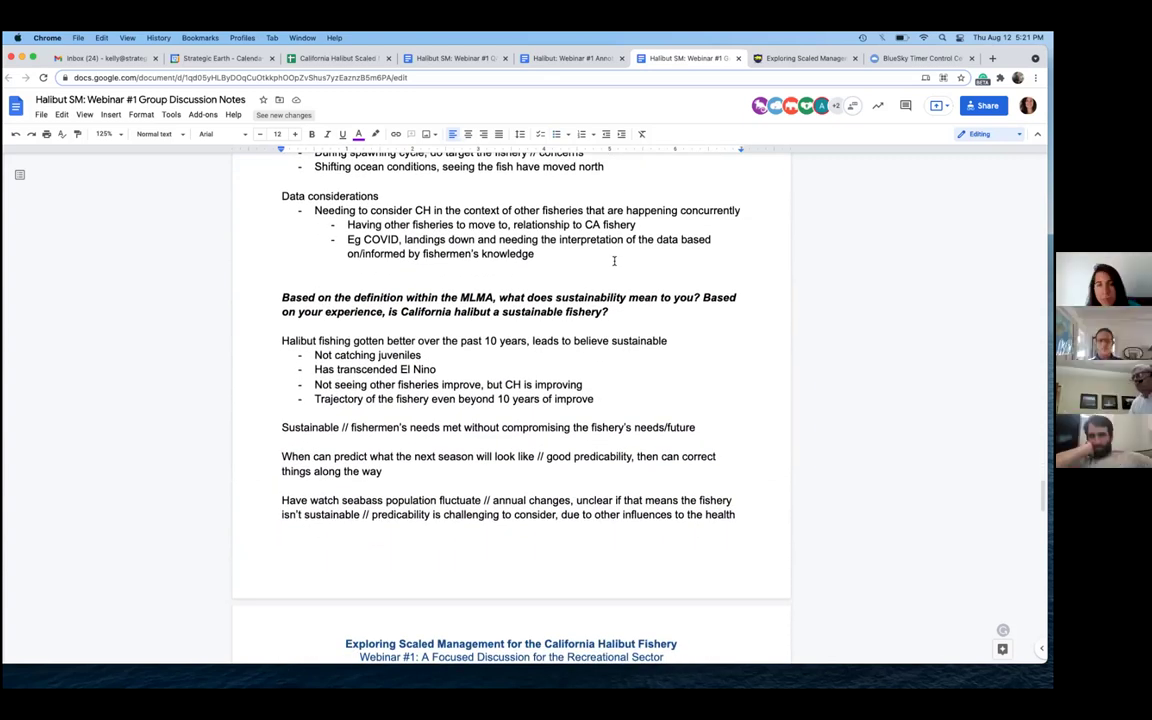
scroll(614, 261, down, 1)
scroll(614, 260, down, 3)
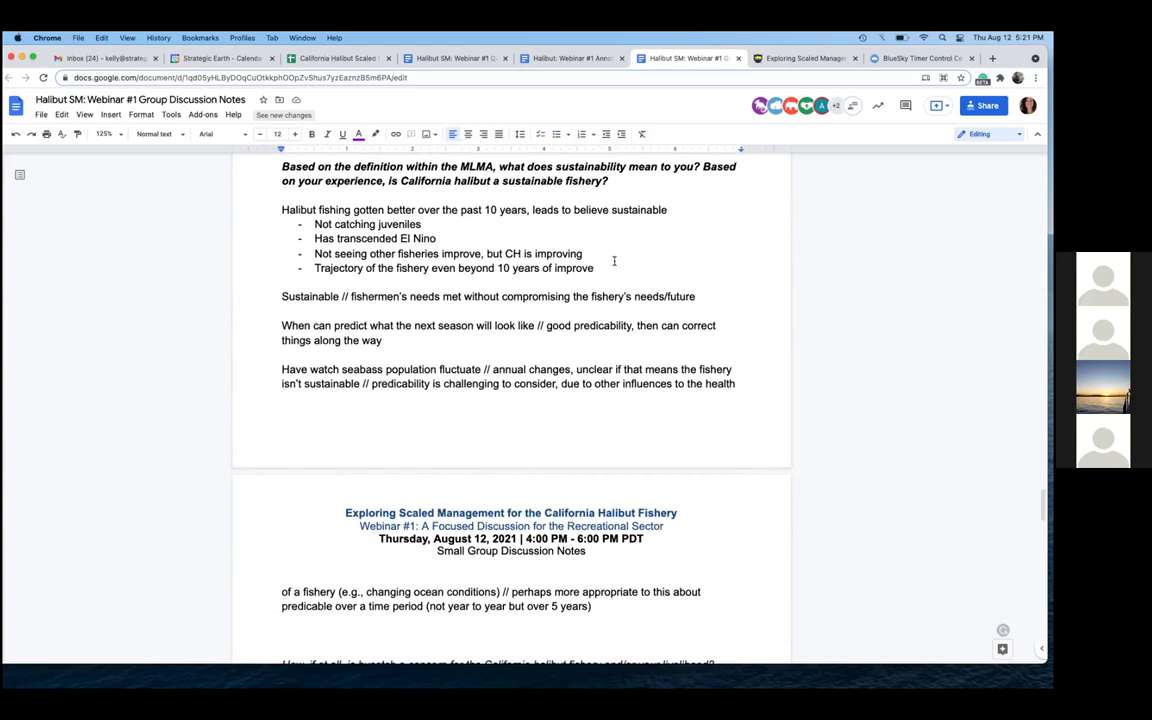
click(603, 269)
text(ments)
scroll(586, 278, down, 4)
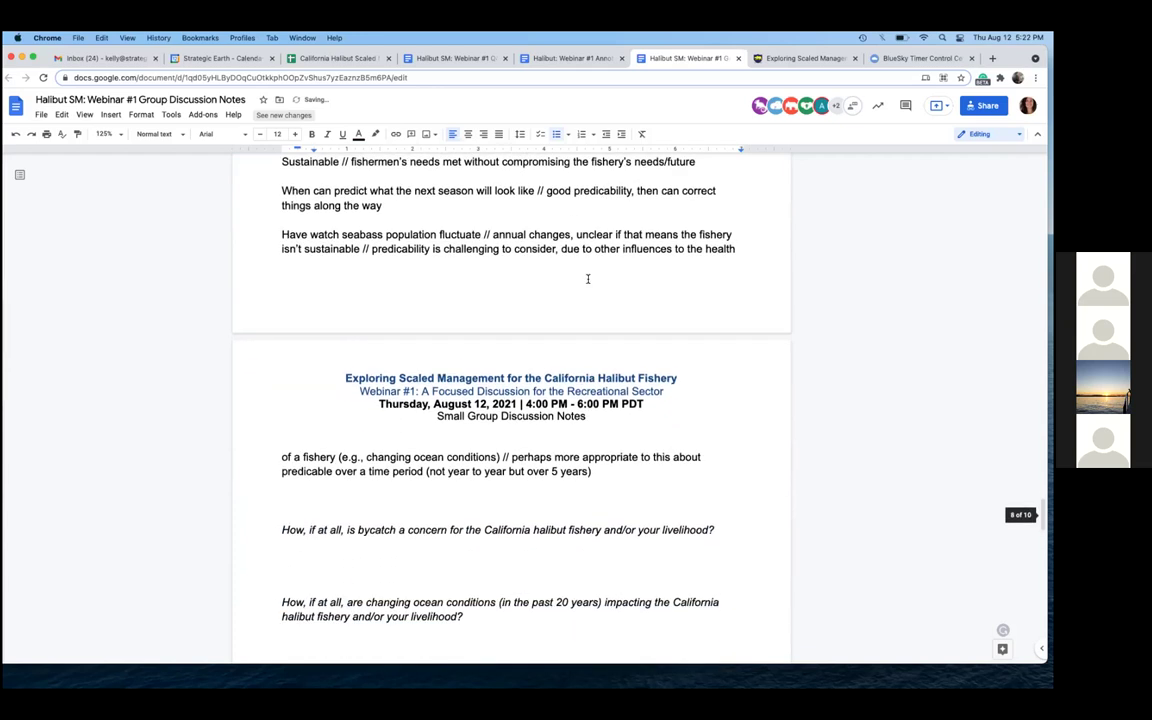
After '5 years)', add 'Sustainability // maintain fishing opportunity while remaining close to your target management levels'
click(350, 502)
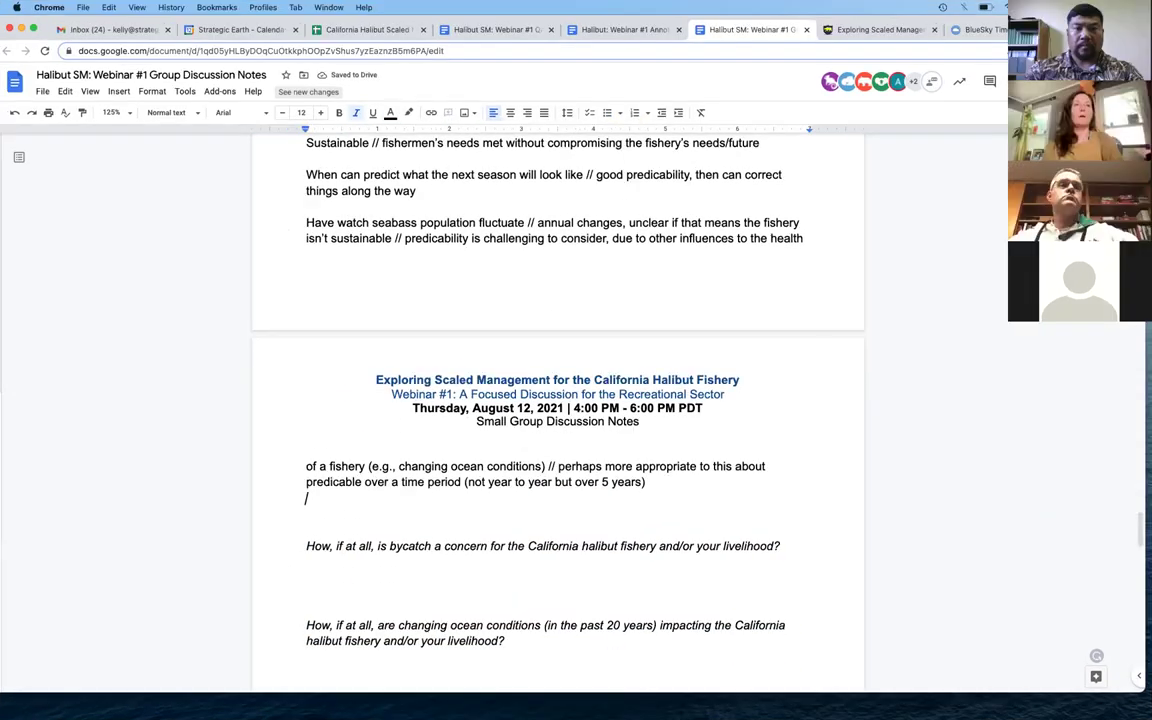
key(Return)
click(591, 471)
key(Return)
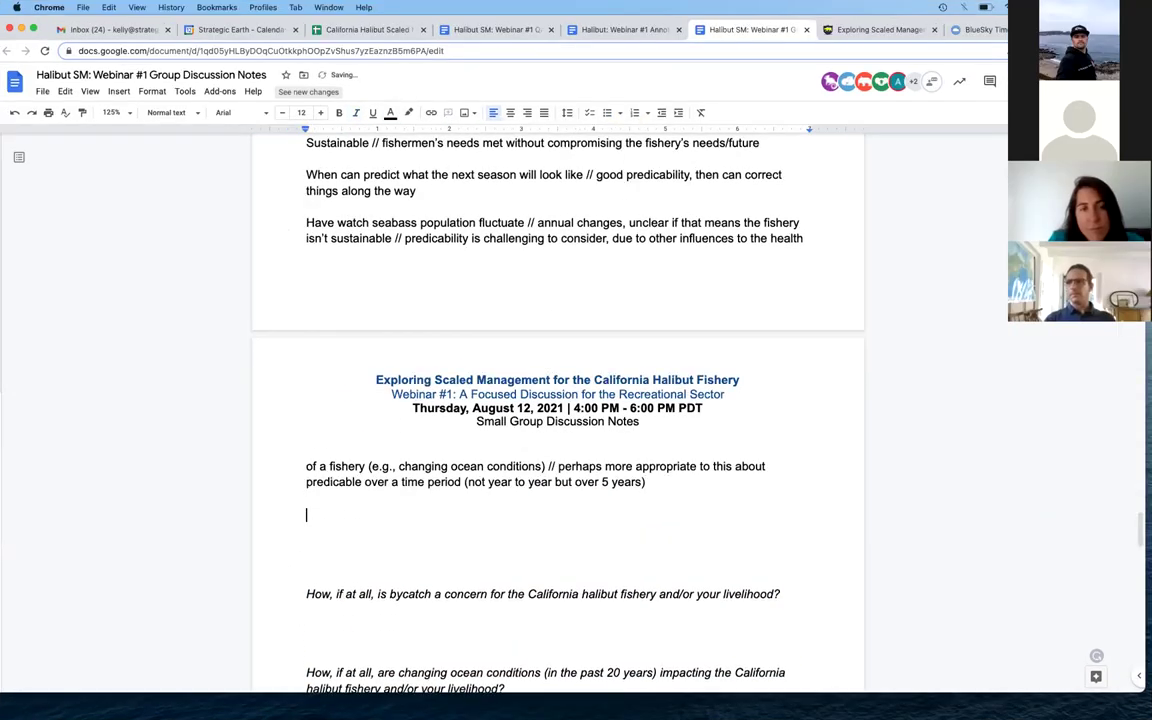
text(Sustan)
key(BackSpace)
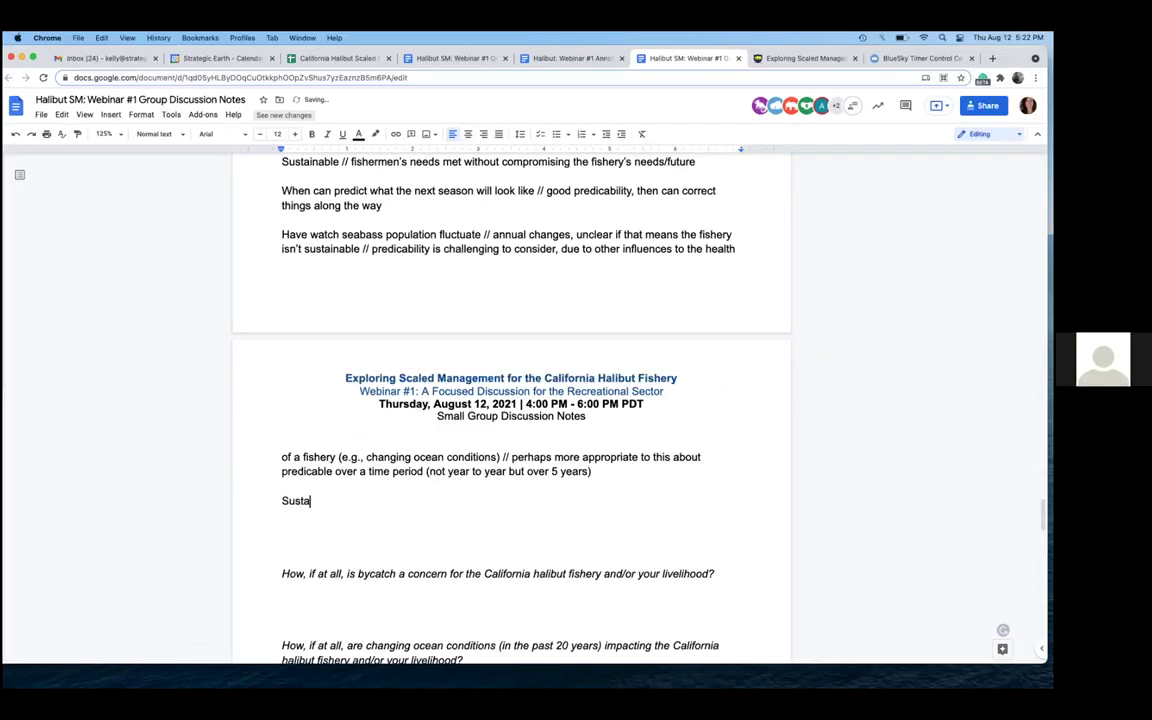
text(inability / / maintain fishing opportunity )
text(while )
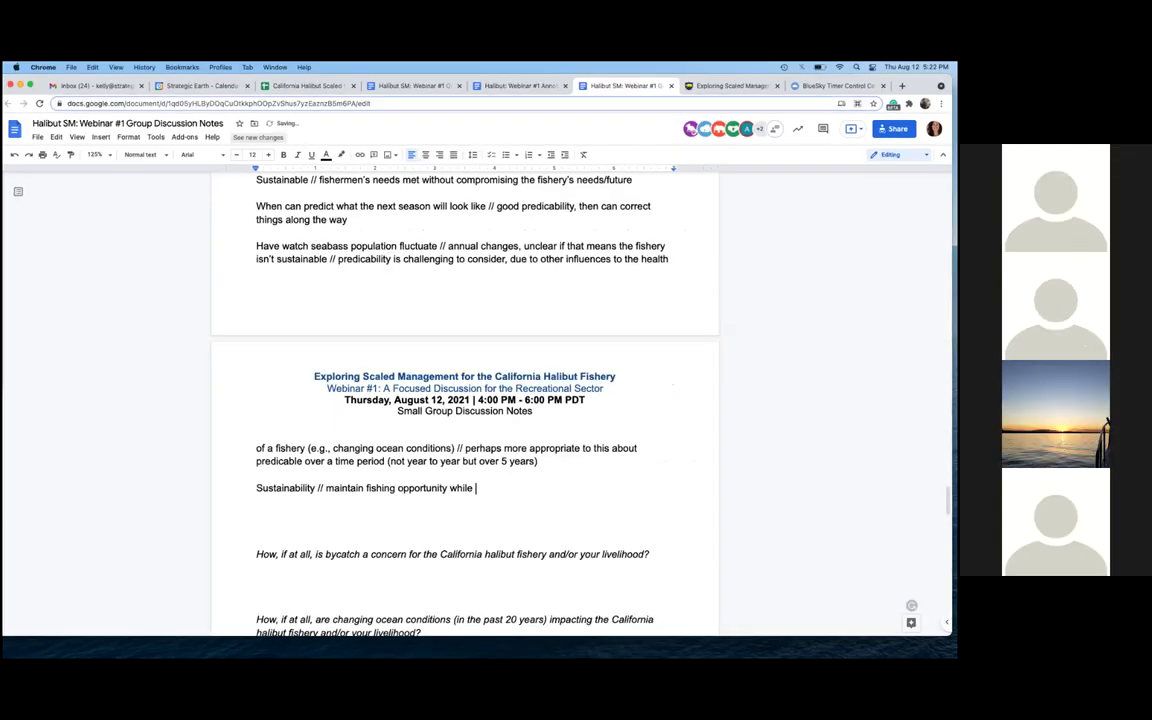
text(remaining close to your target managee)
key(BackSpace)
text(ment level s)
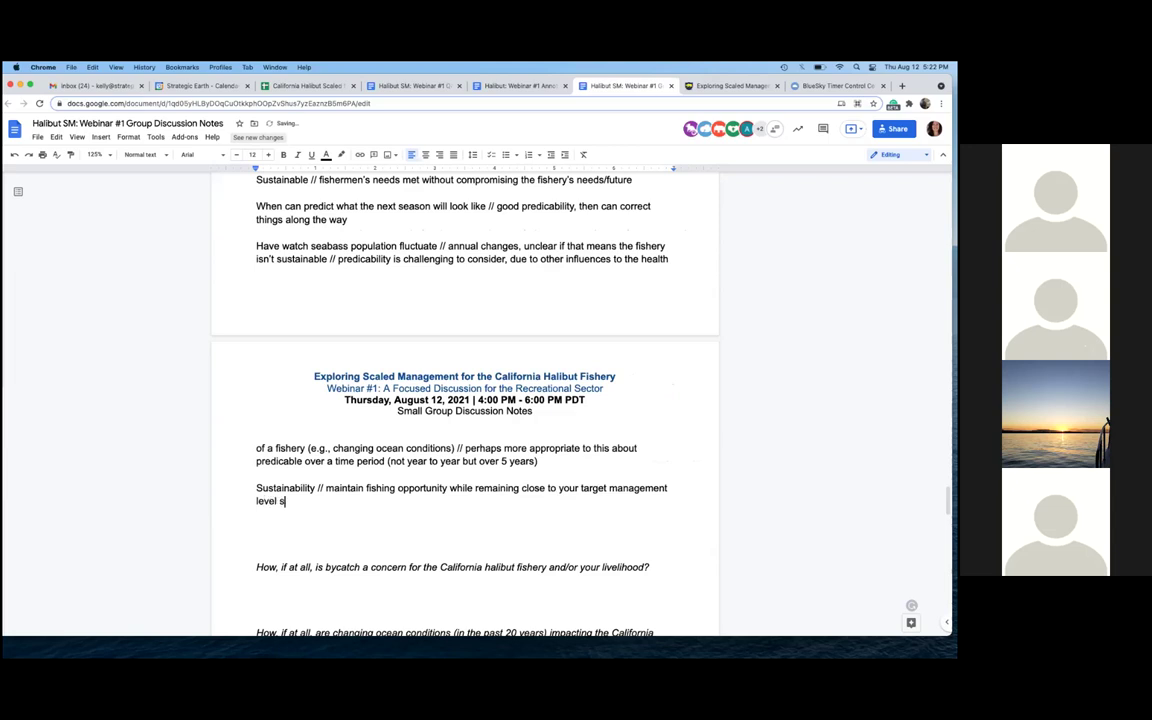
key(BackSpace)
key(BackSpace)
text(s)
Remove the extra blank line above the bycatch question
scroll(380, 435, down, 1)
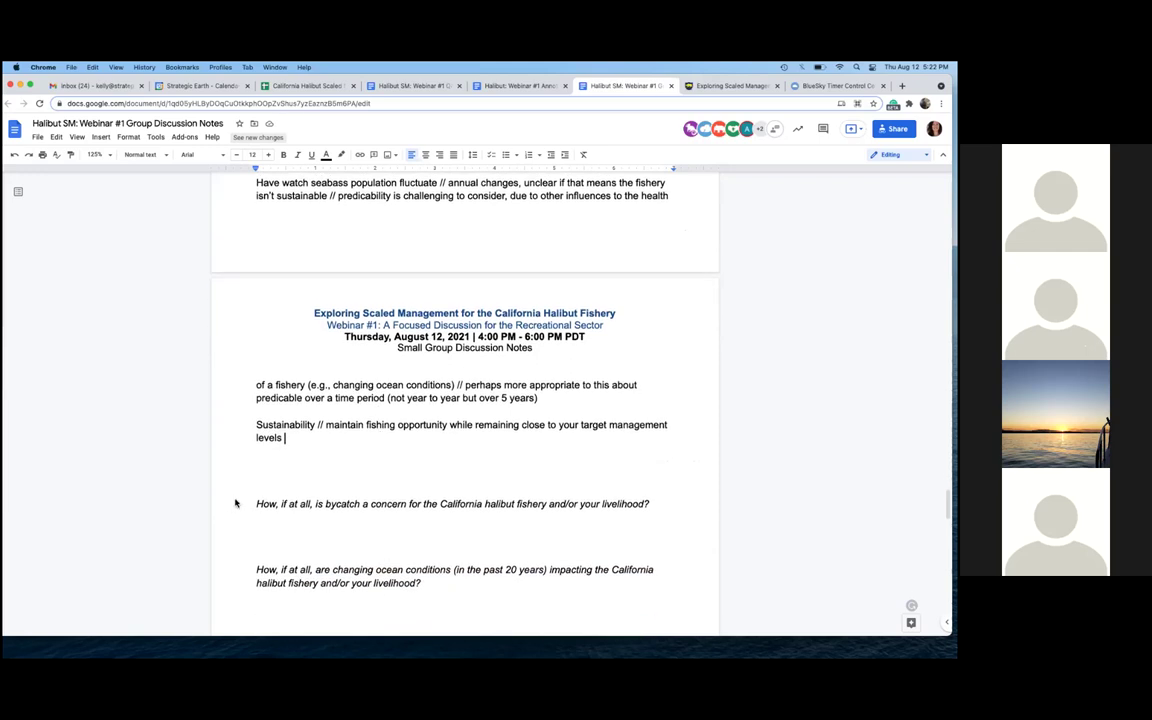
click(270, 496)
key(BackSpace)
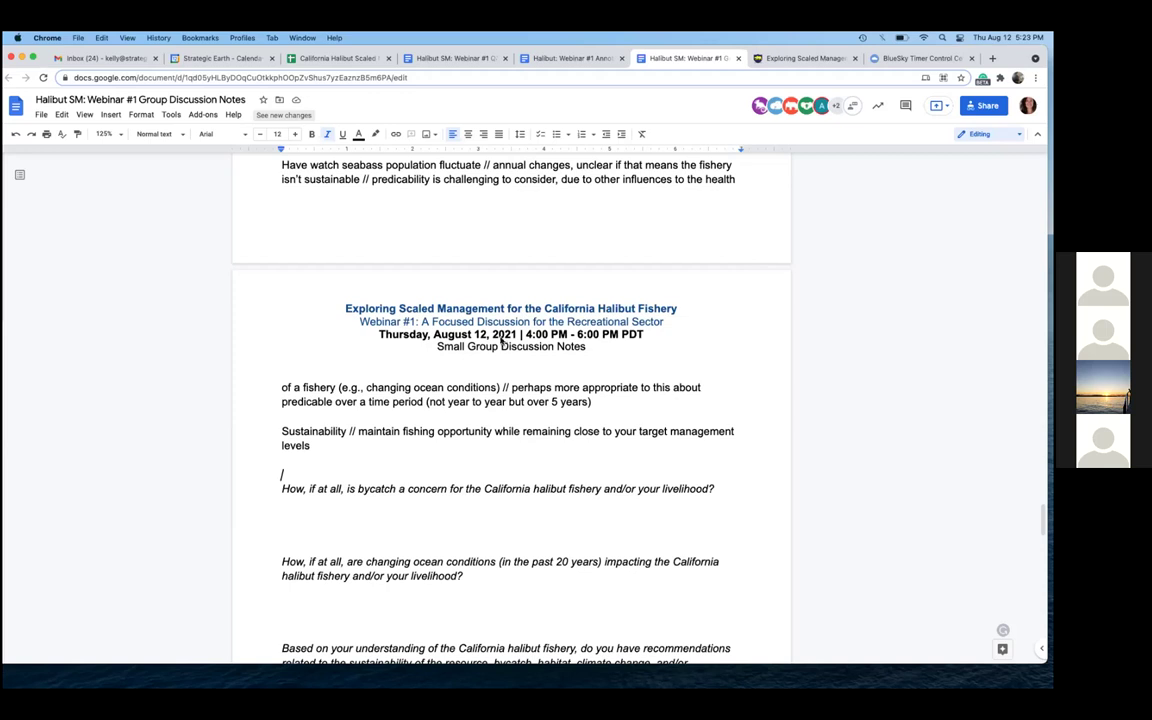
Bold the entire bycatch question line with Cmd+B
triple_click(360, 487)
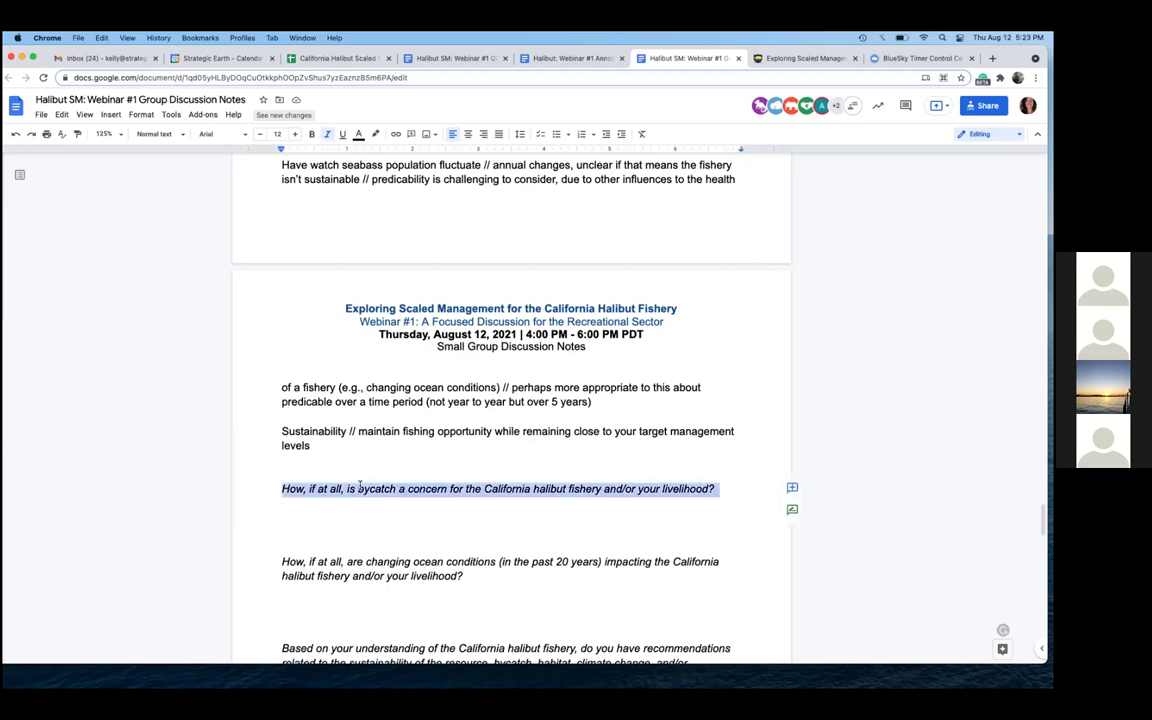
key(super+b)
click(310, 519)
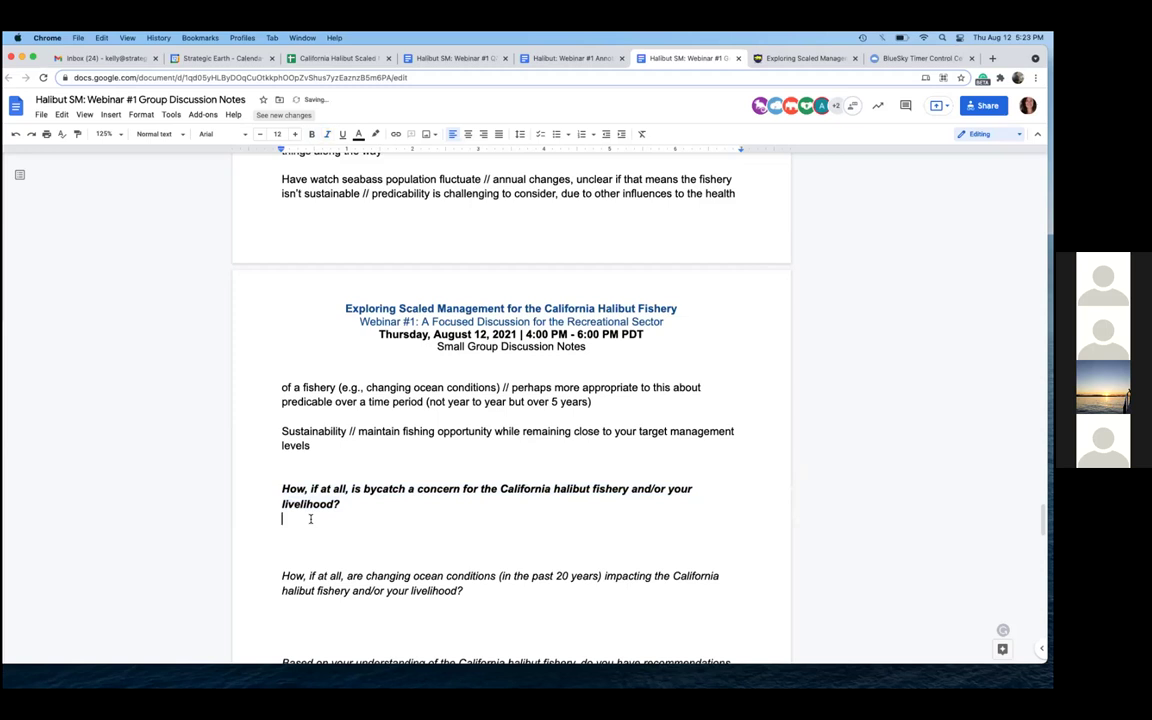
click(342, 463)
scroll(342, 463, down, 5)
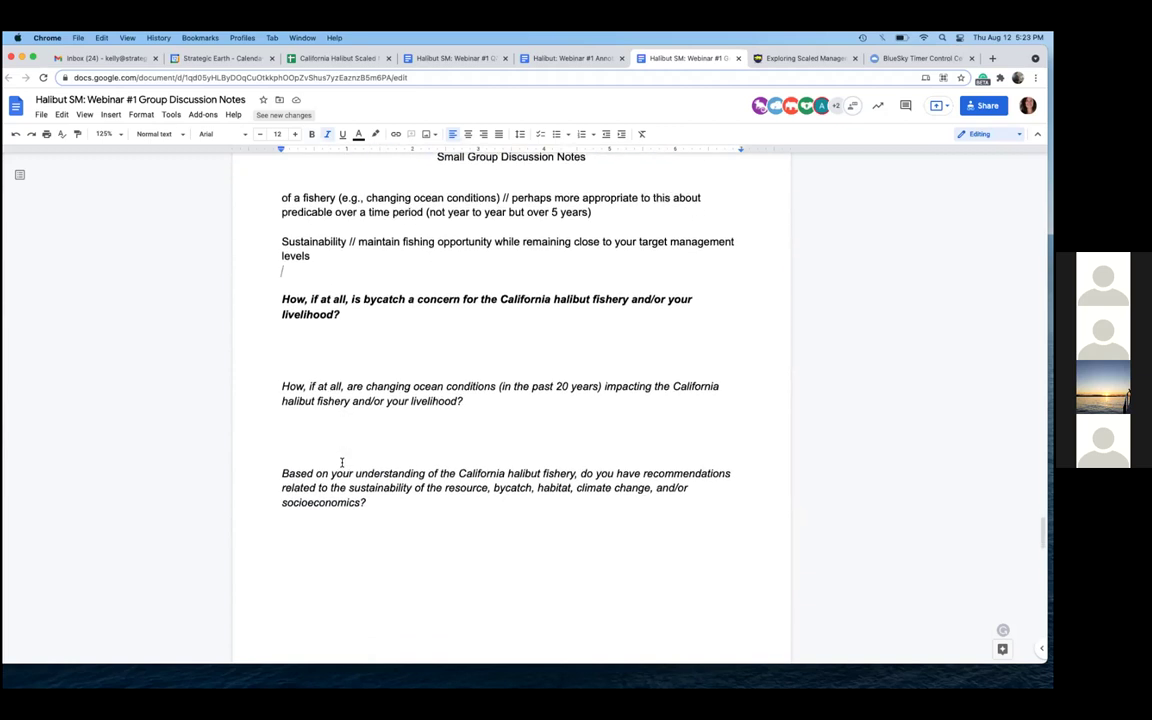
Start a new non-italic line below the recommendations question
click(342, 532)
key(BackSpace)
key(Return)
key(Return)
key(Return)
key(ctrl+i)
Type 'As time allows: recreational fisherman's view on the Commercial fishing pressure'
text(As time allows: )
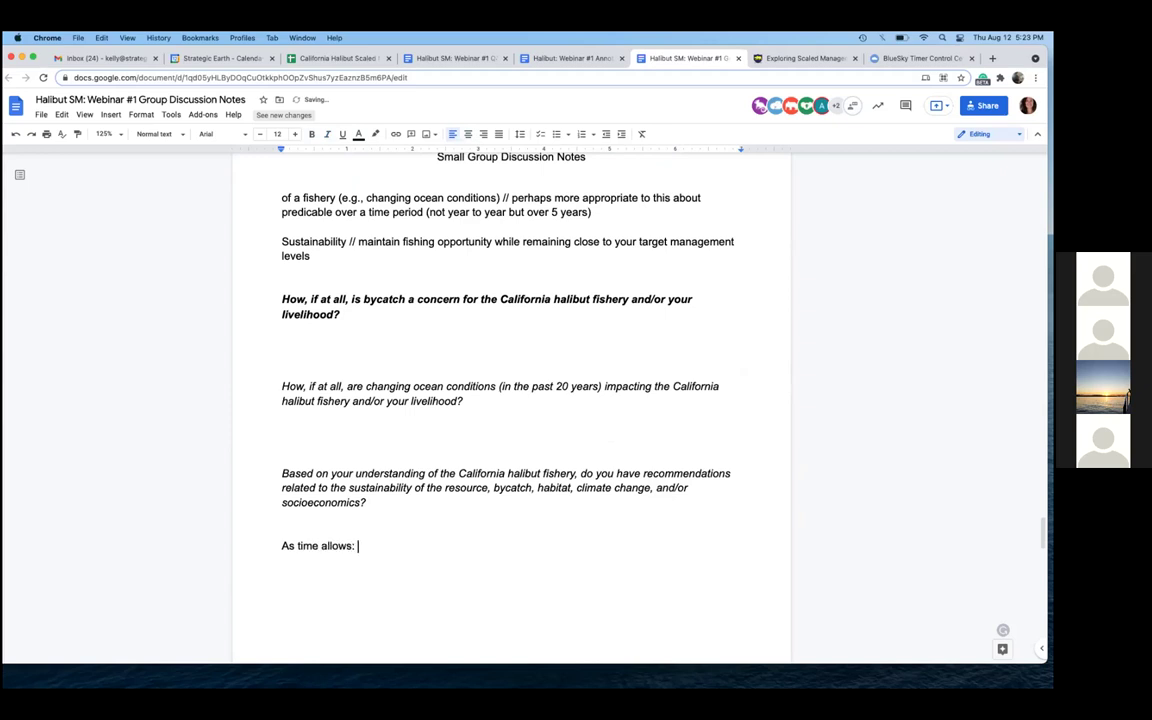
text(recreational f)
text(ishing)
key(BackSpace)
key(BackSpace)
key(BackSpace)
text(em)
key(BackSpace)
text(rmen's)
key(BackSpace)
key(BackSpace)
key(BackSpace)
key(BackSpace)
text(an's view )
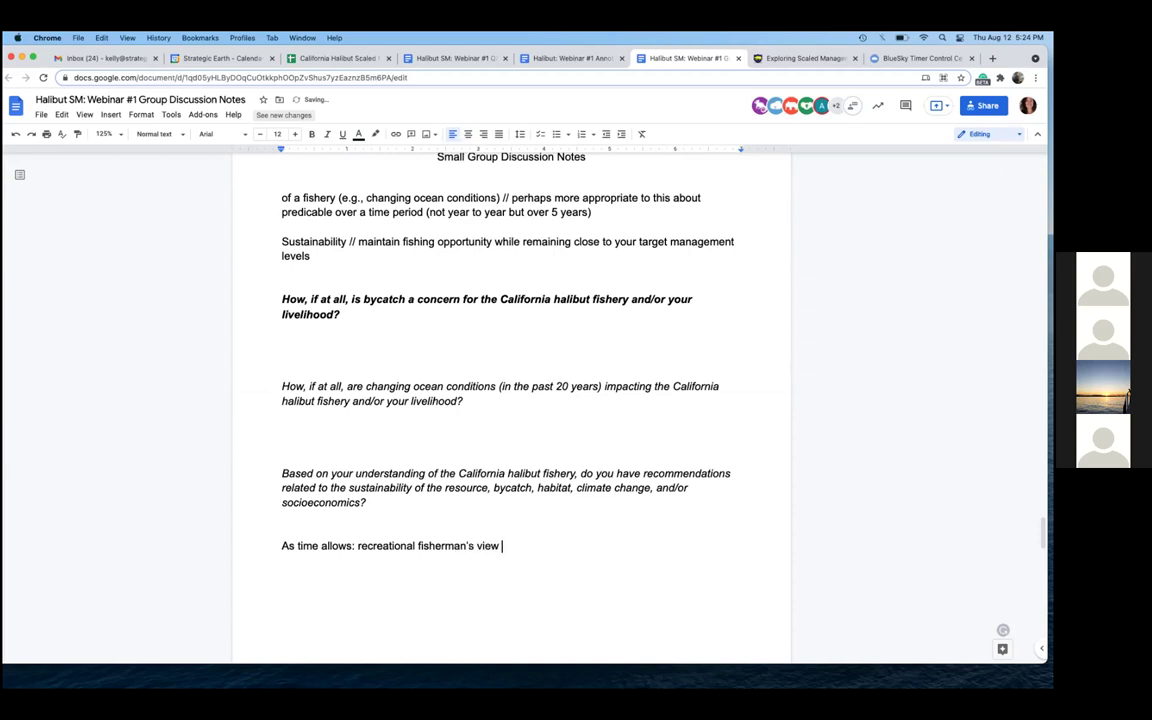
text(on the Commercial fishing spreas)
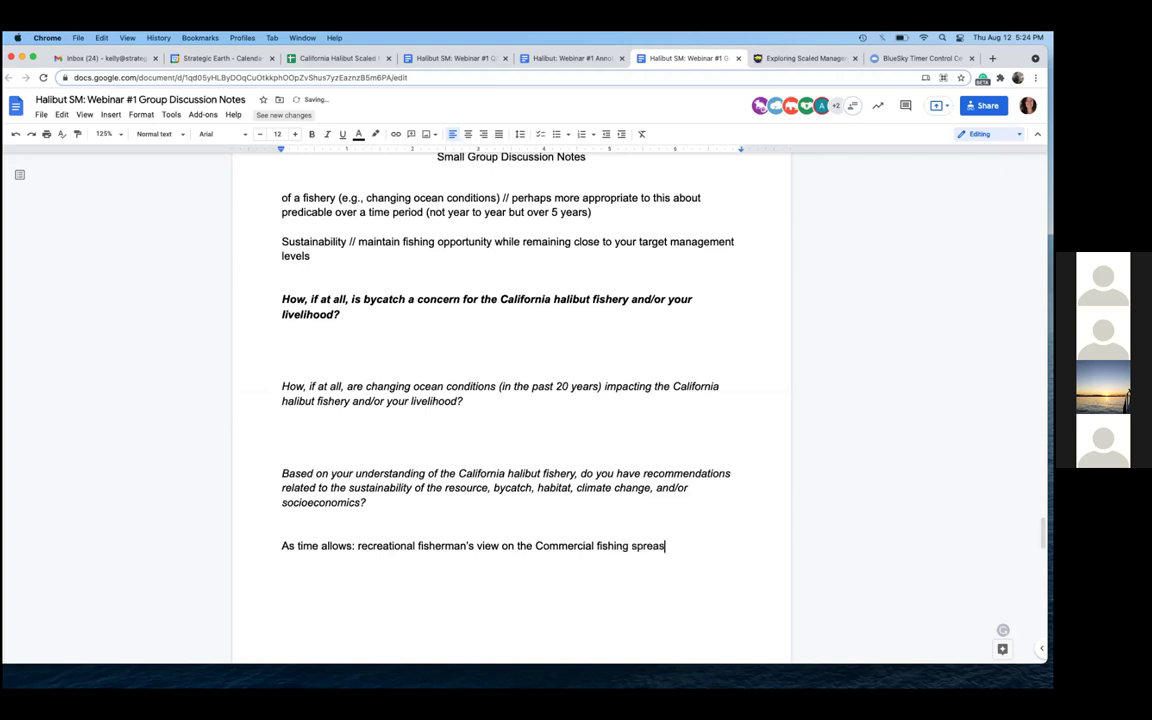
key(BackSpace)
key(BackSpace)
key(BackSpace)
key(BackSpace)
key(BackSpace)
key(BackSpace)
text(prssu)
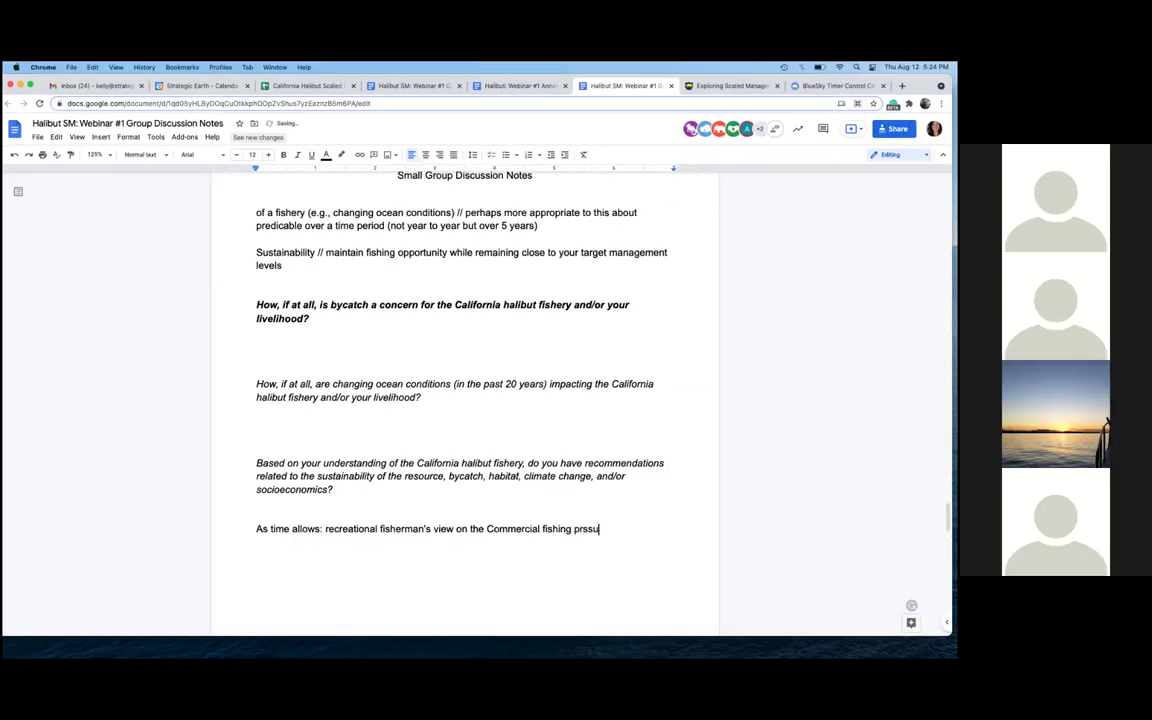
key(BackSpace)
key(BackSpace)
key(BackSpace)
text(essure)
Color the 'As time allows' line blue
triple_click(216, 530)
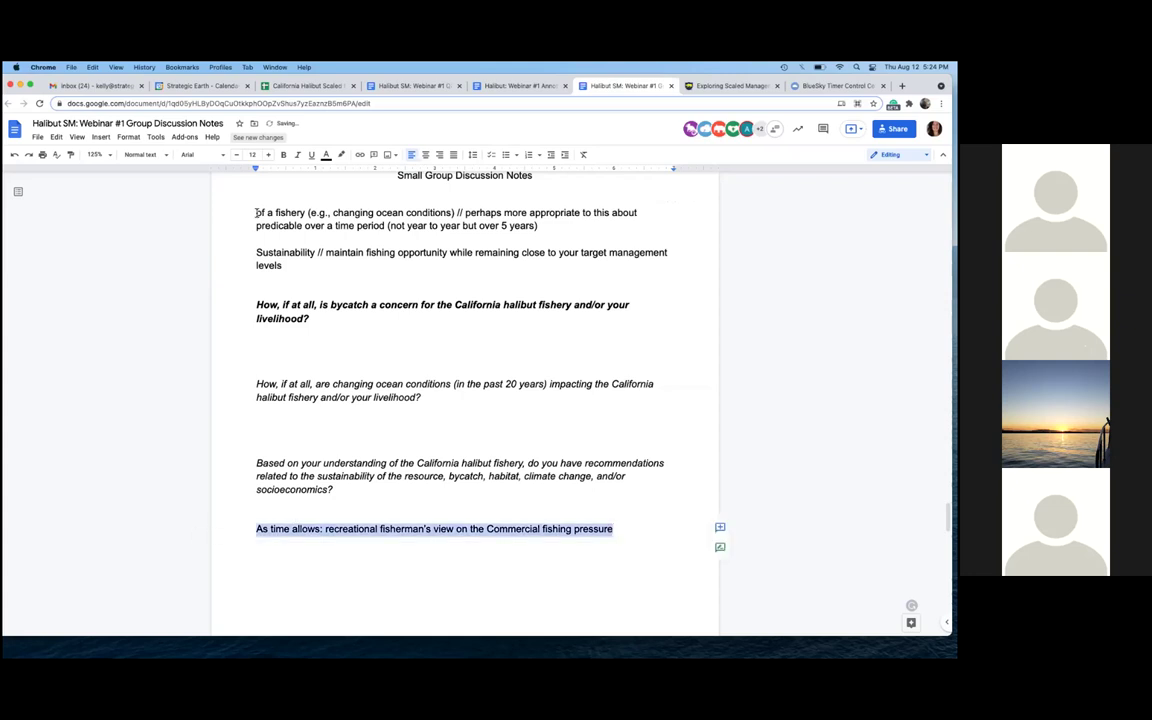
click(327, 157)
click(367, 176)
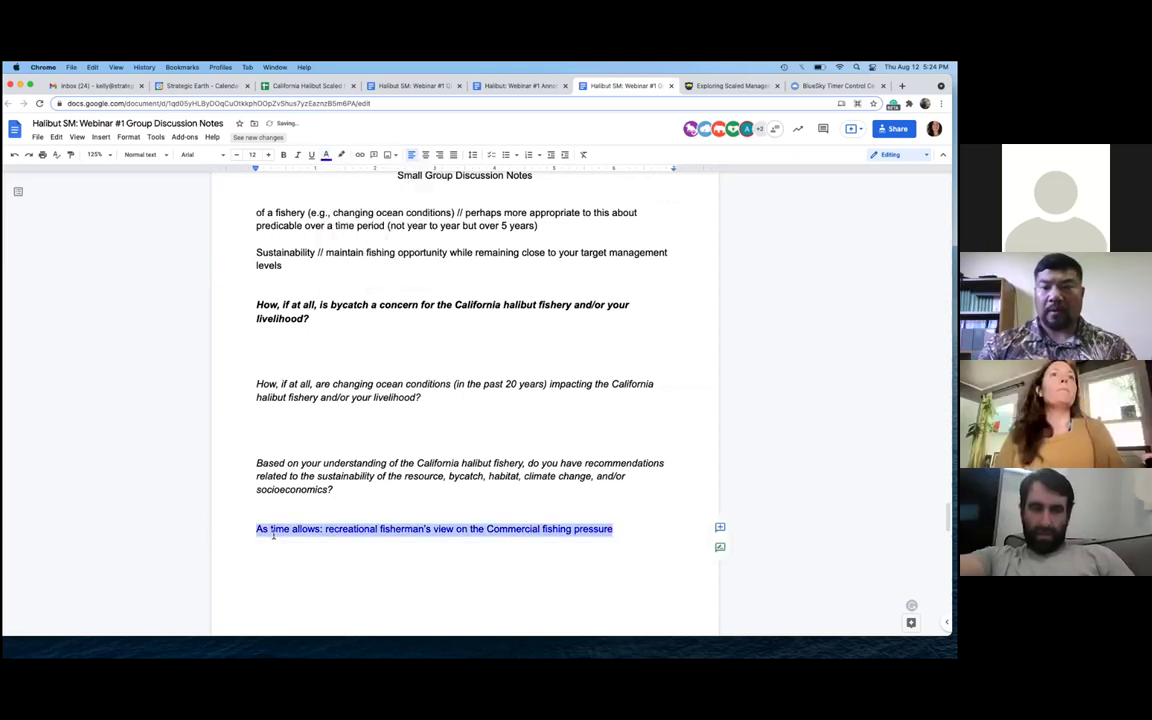
click(257, 530)
Add the line 'Non-issue in recreational fishery' under the bycatch question
key(Return)
key(Return)
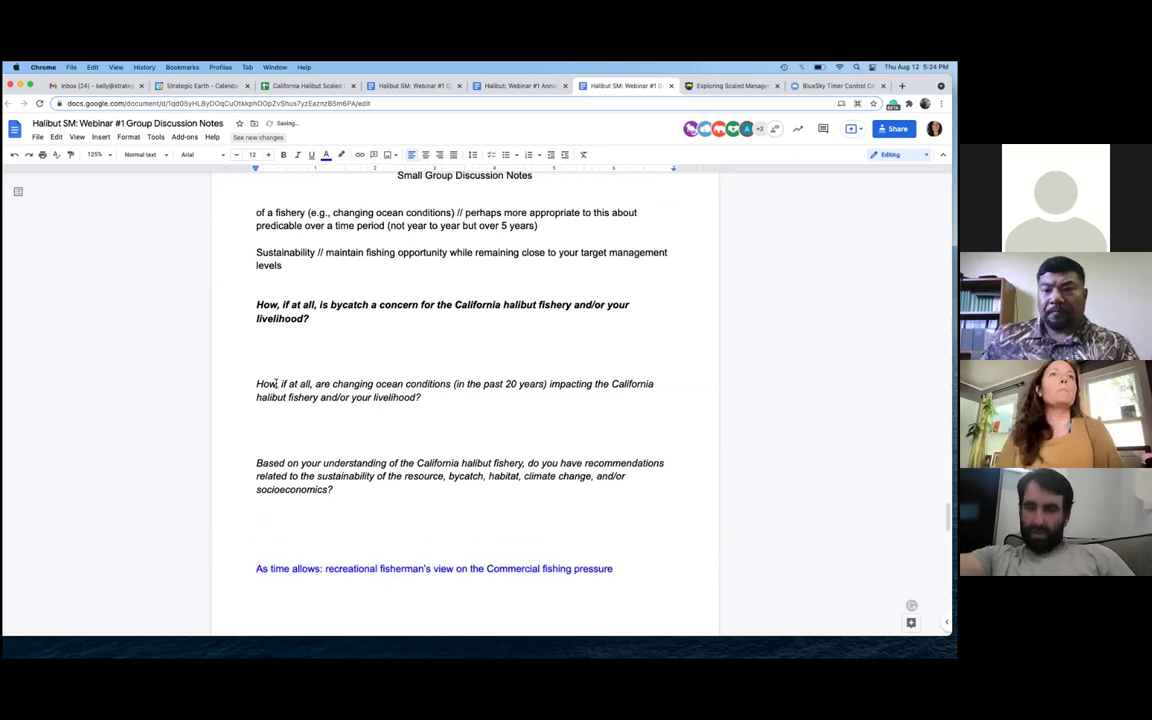
click(280, 330)
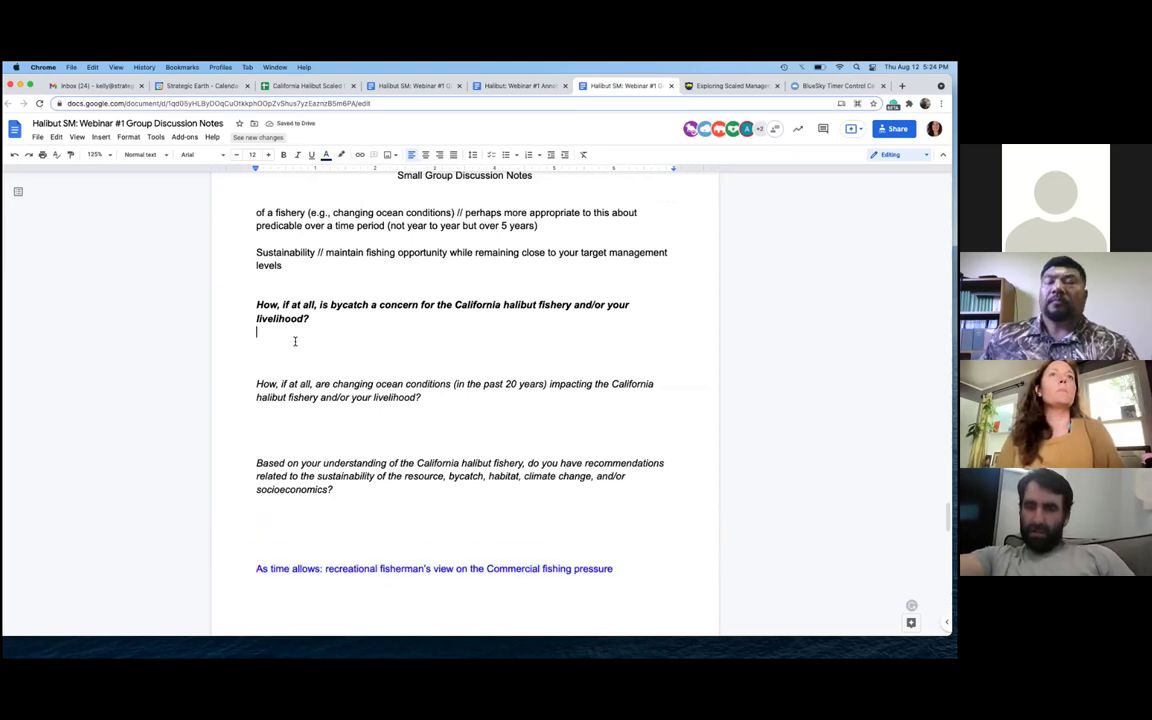
key(Return)
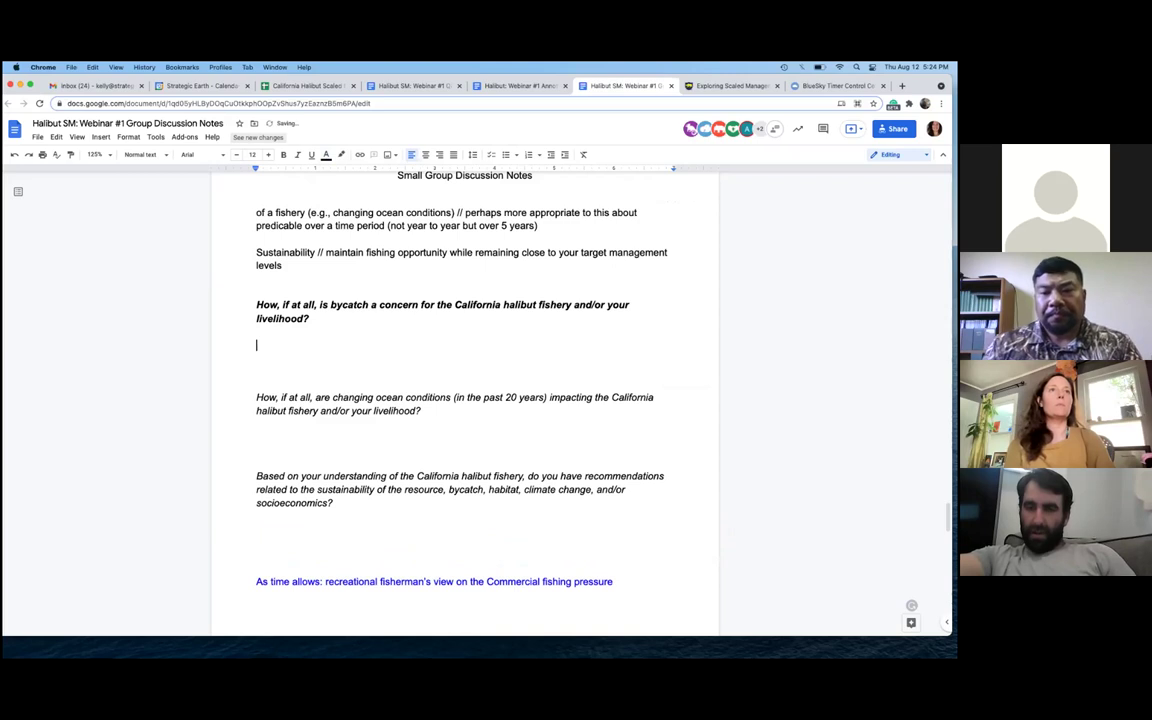
text(C)
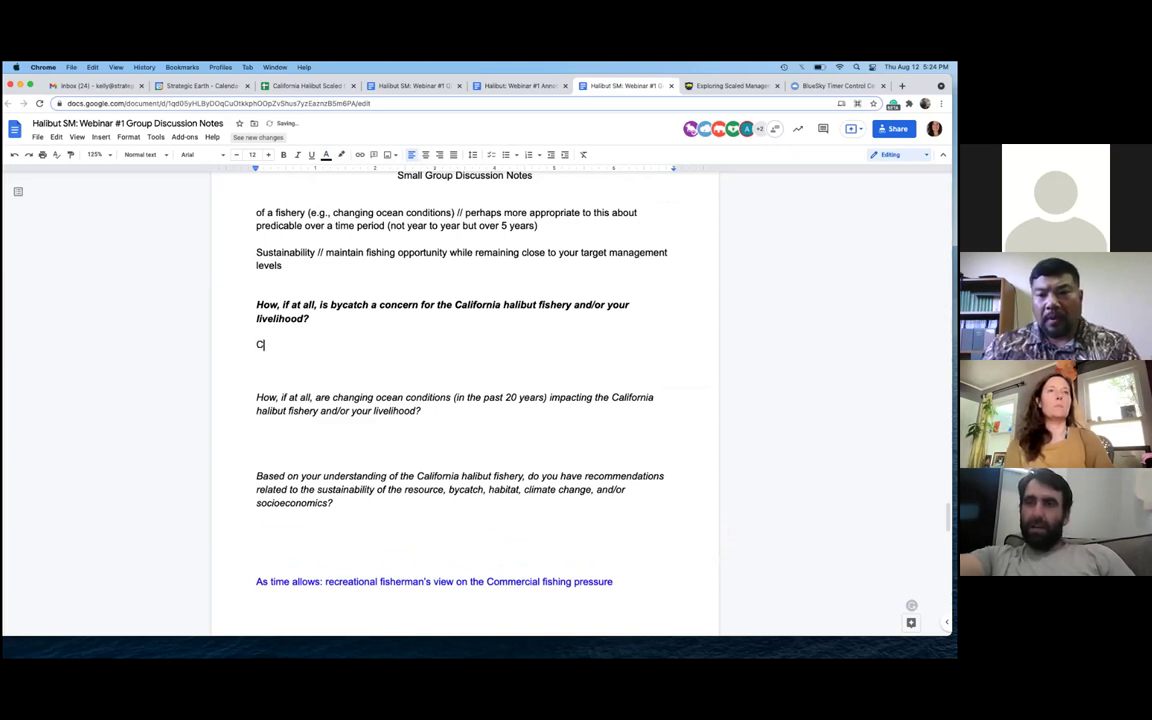
key(BackSpace)
text(Non-issue in recreationa)
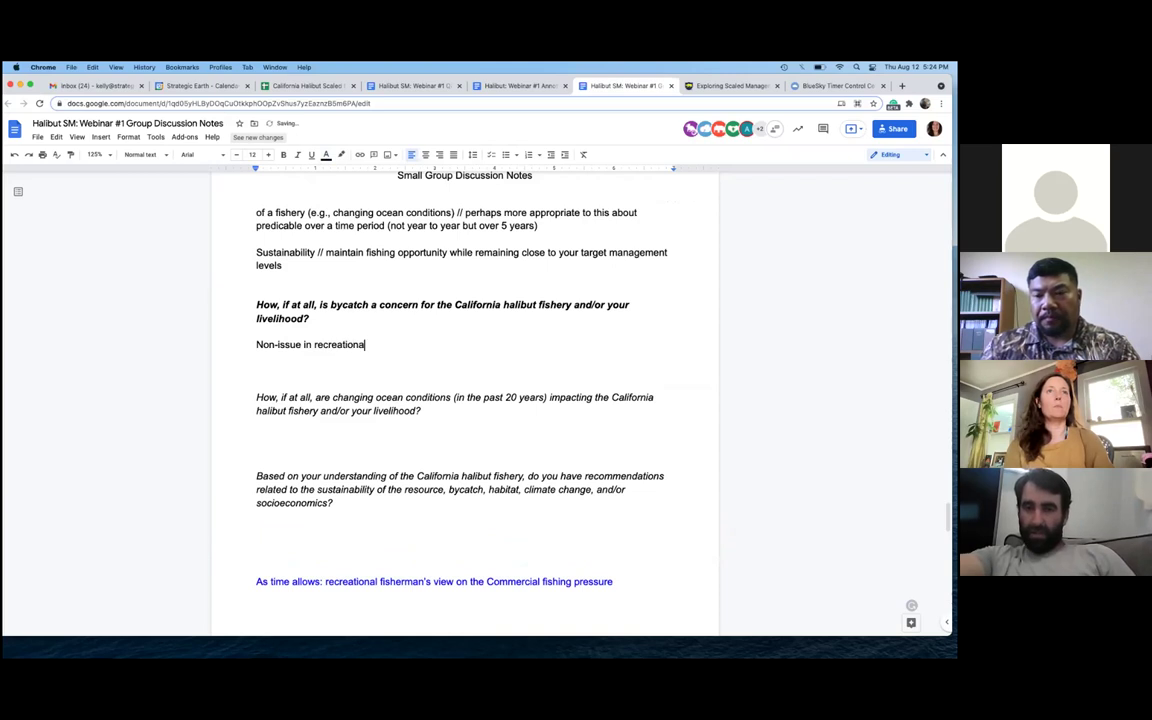
text(l fisher)
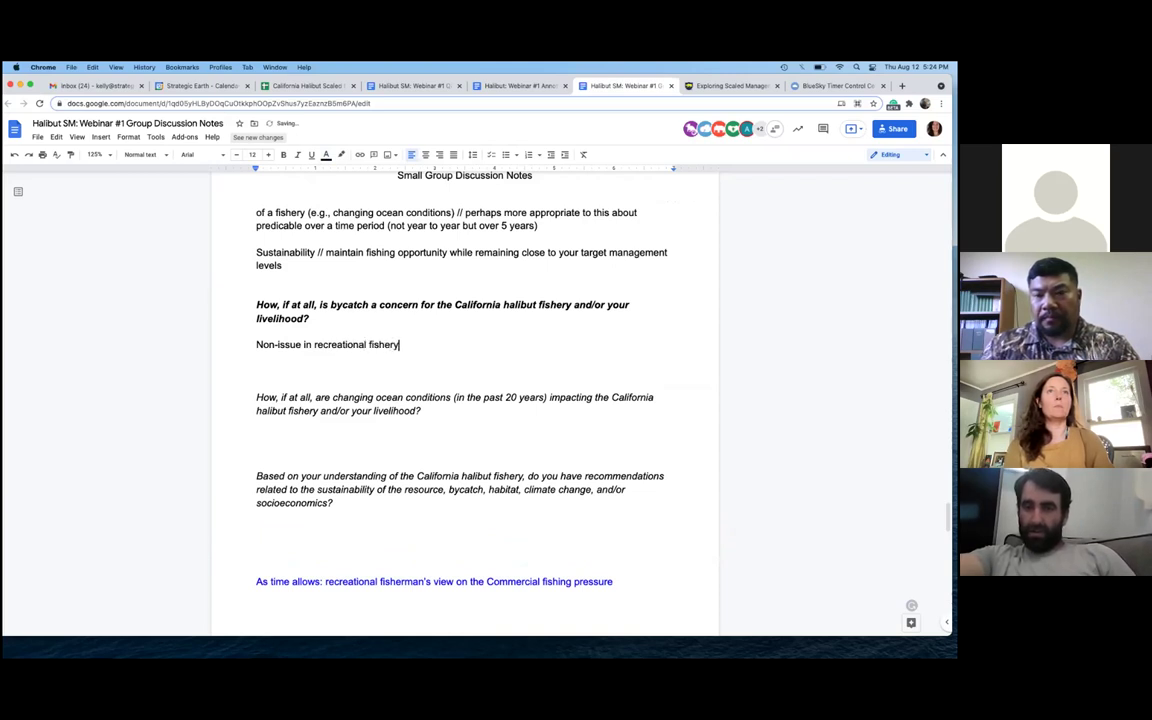
text(y)
Add a dash bullet saying catching something you didn't want is extremely rare
key(Return)
text(- )
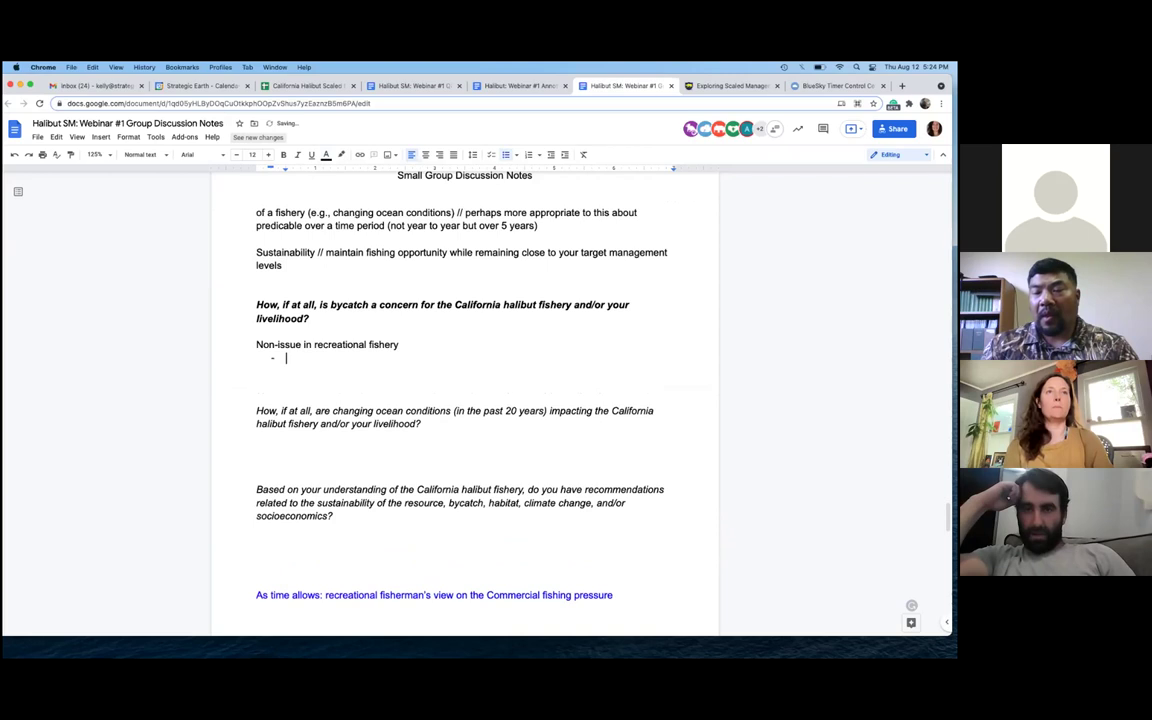
text(The amount of t)
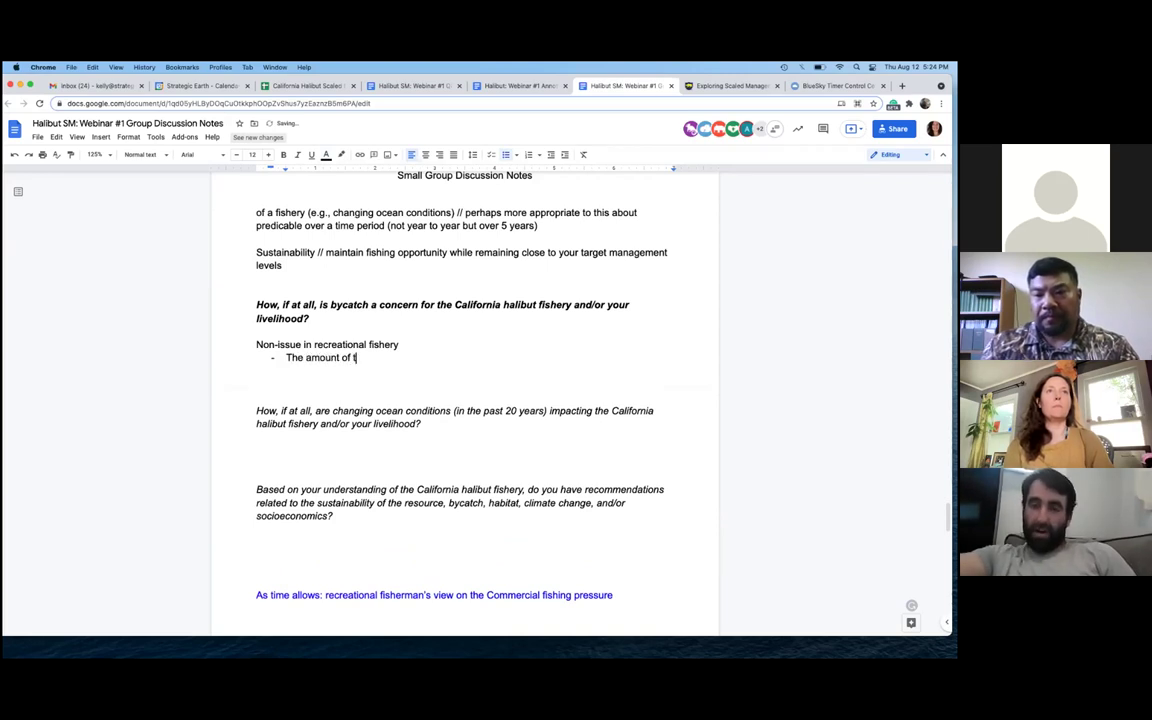
text(imes when you )
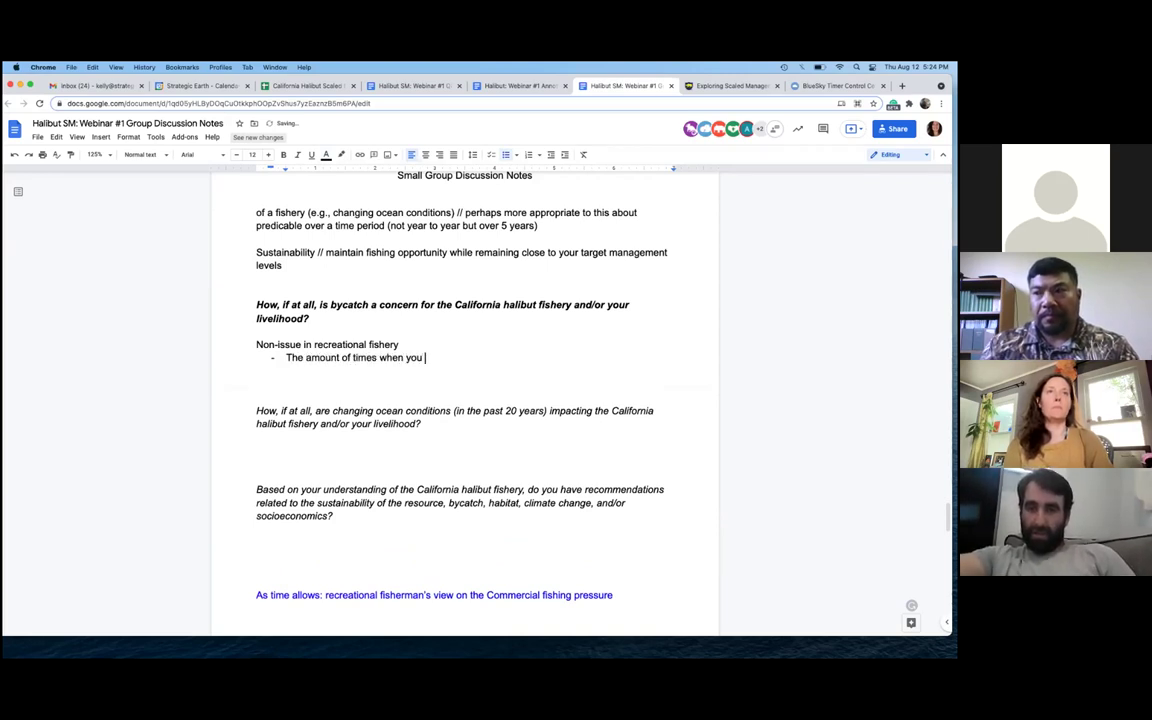
text(catch so)
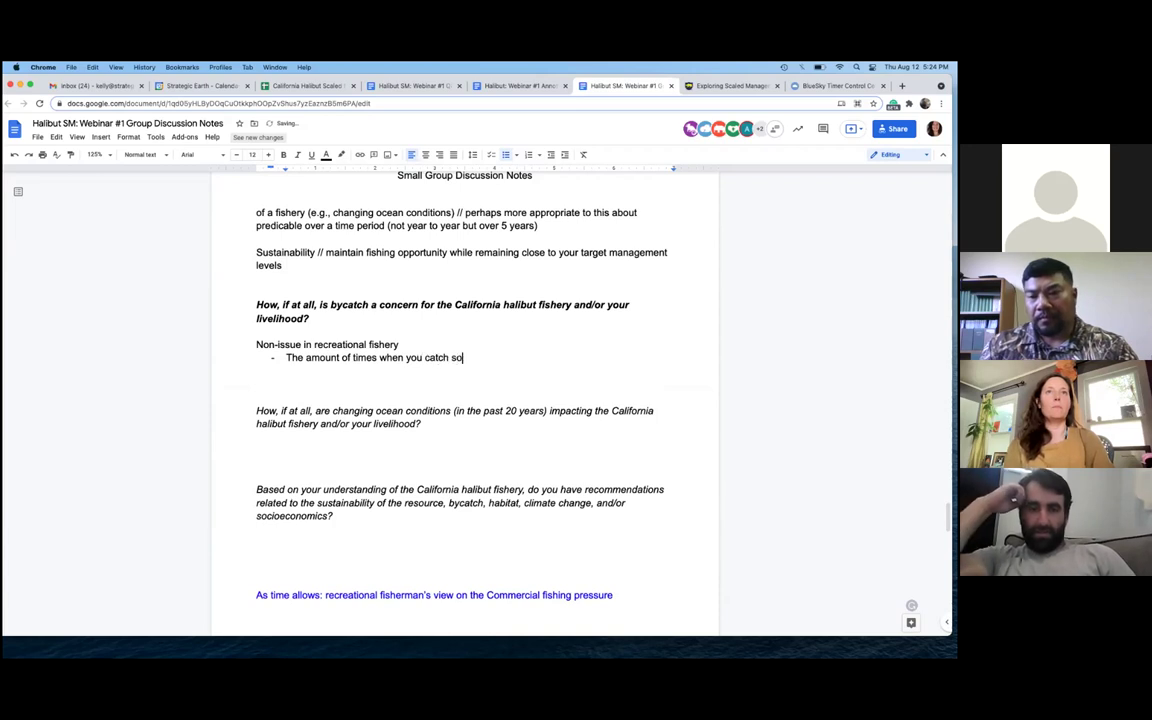
text(mething you d)
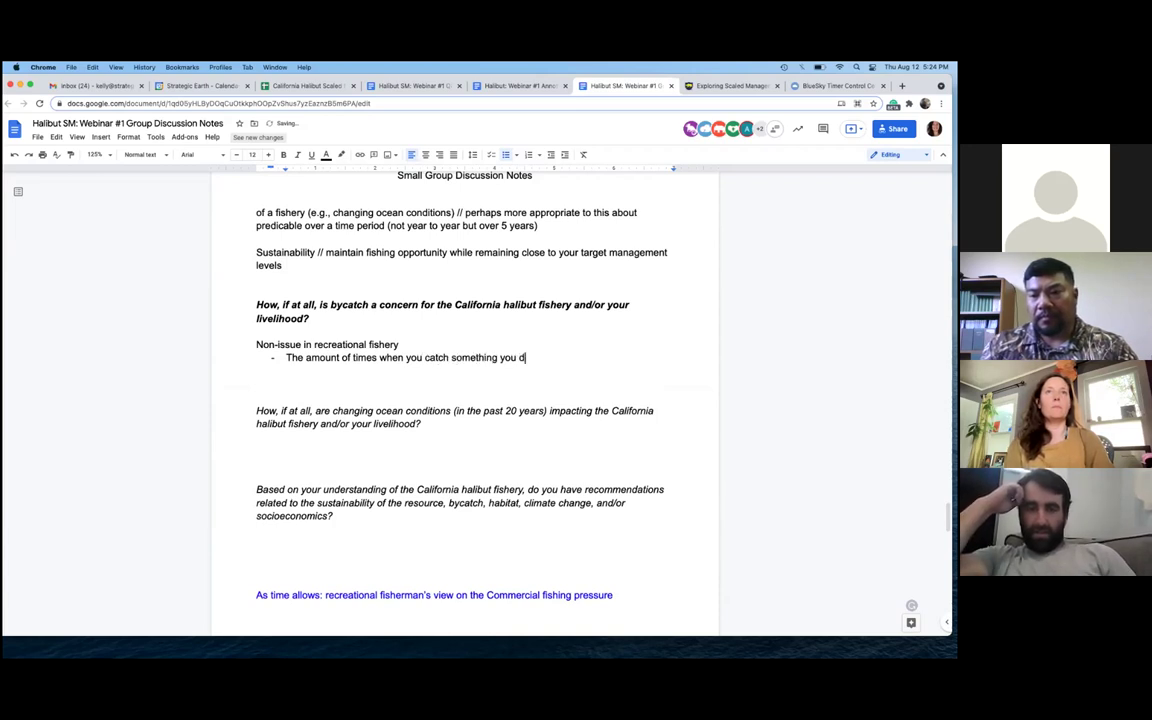
text(idn't want to cath)
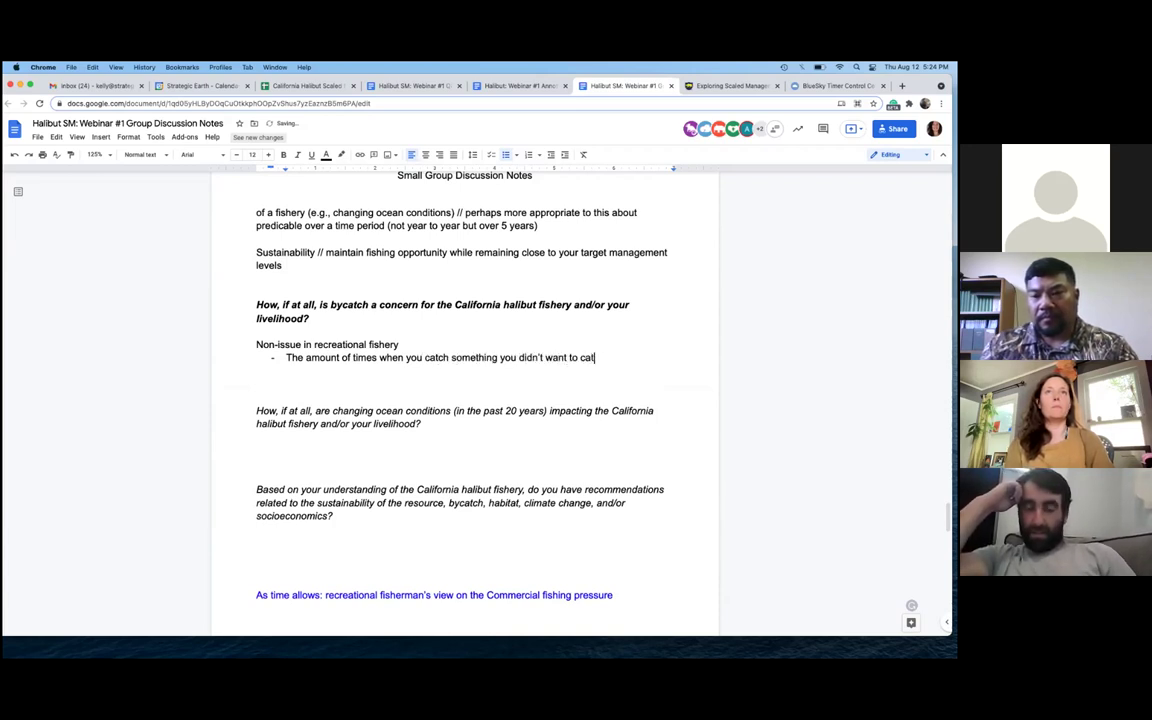
key(BackSpace)
key(BackSpace)
text(tch, extere)
key(BackSpace)
key(BackSpace)
key(BackSpace)
text(remely rare)
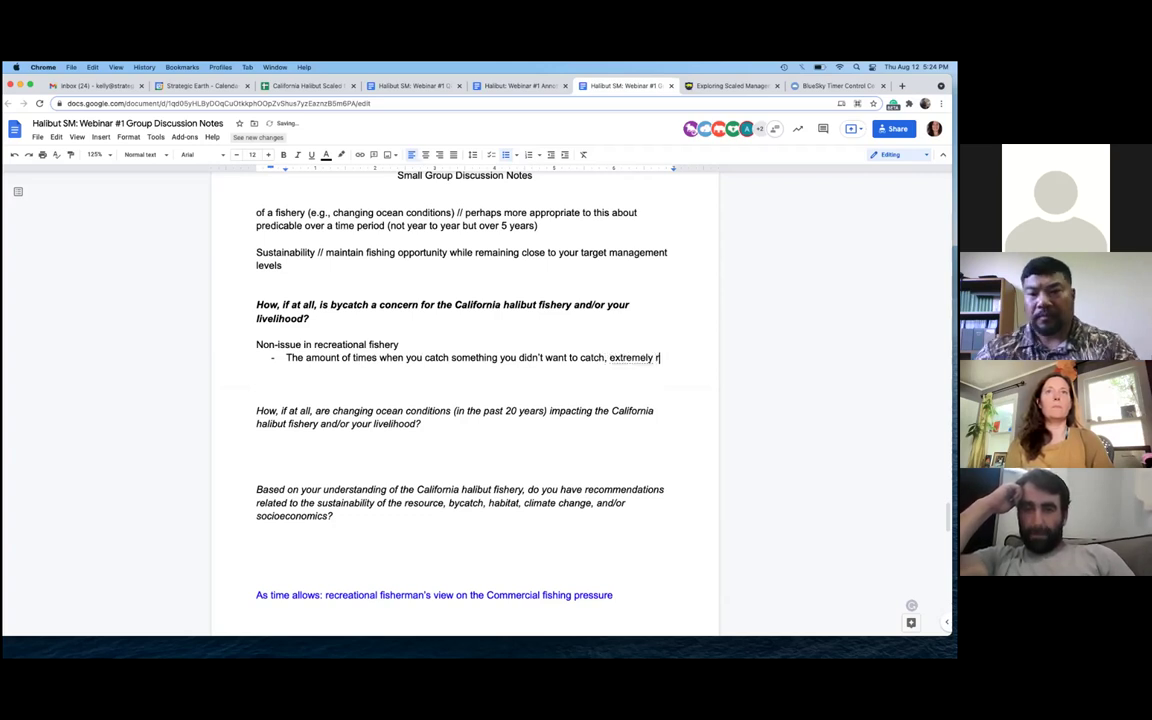
key(Return)
key(Return)
key(Return)
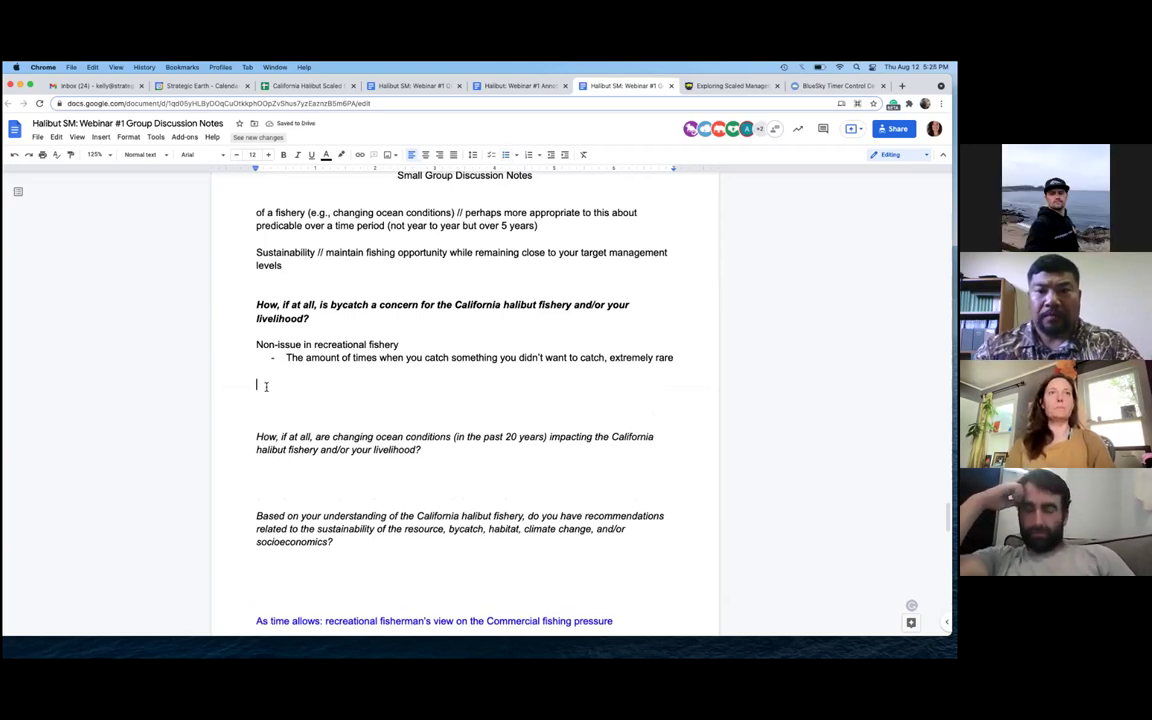
Add 'Spearfishing: identifying size underwater' with a bullet about community mentors educating newer fishermen on sizing
text(Spearfish)
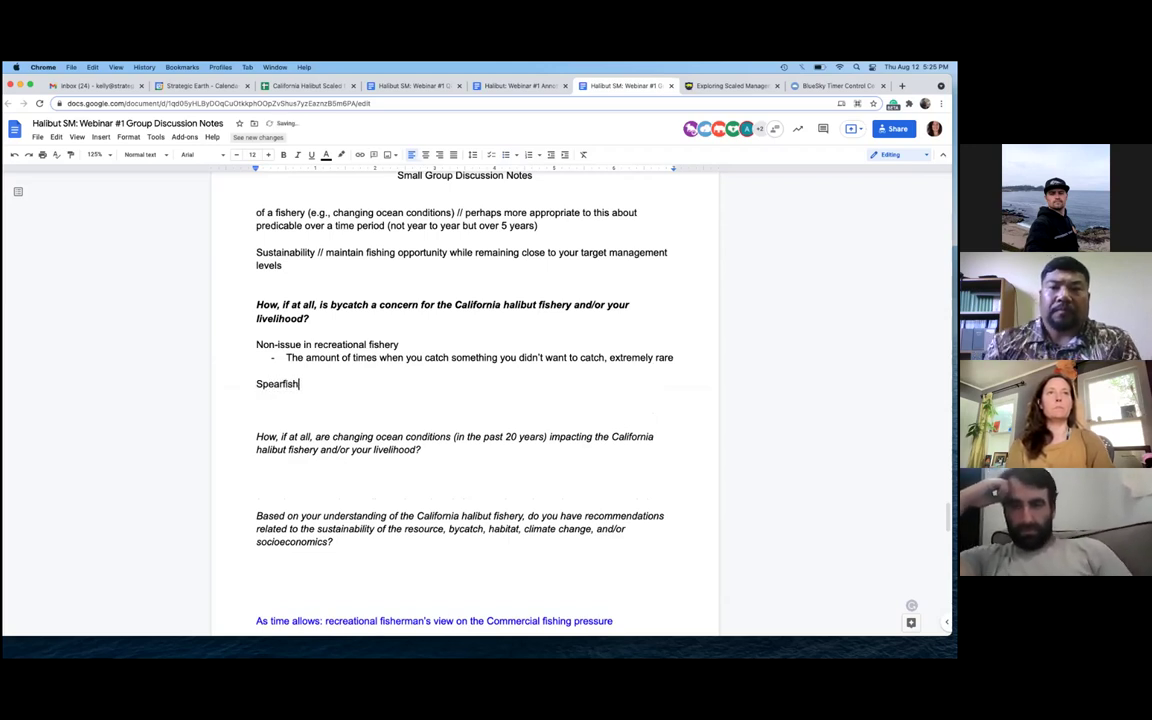
text(ing: identifying size un)
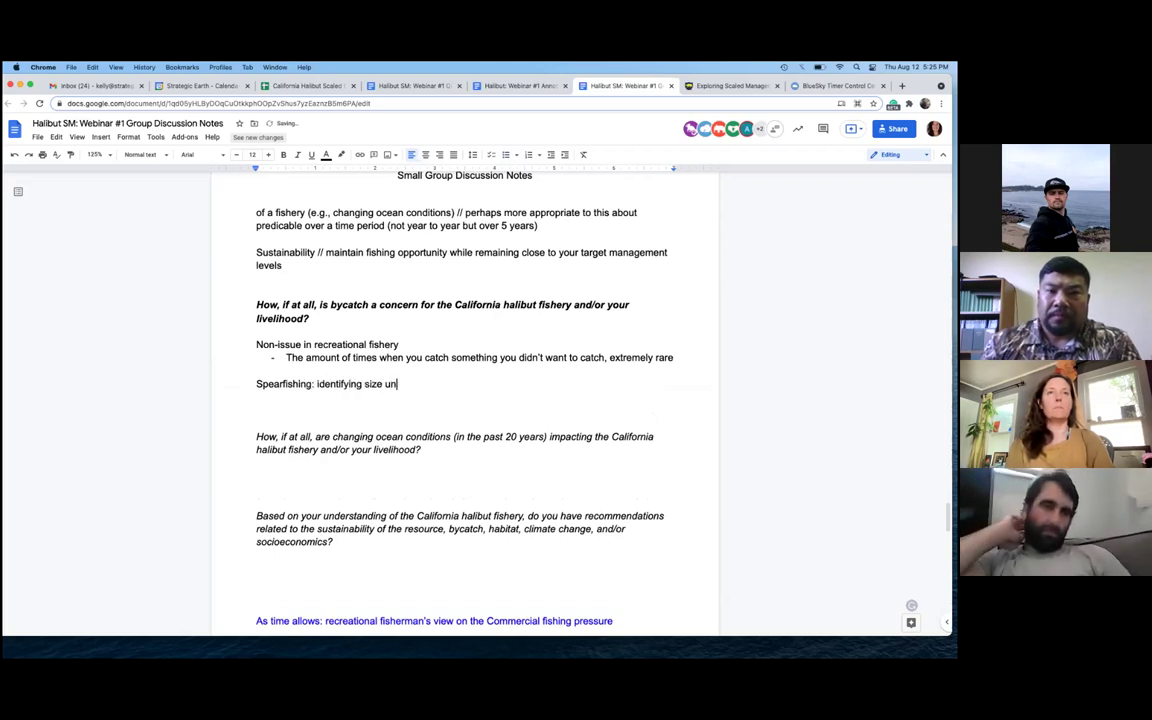
text(derwater)
key(Return)
text(-)
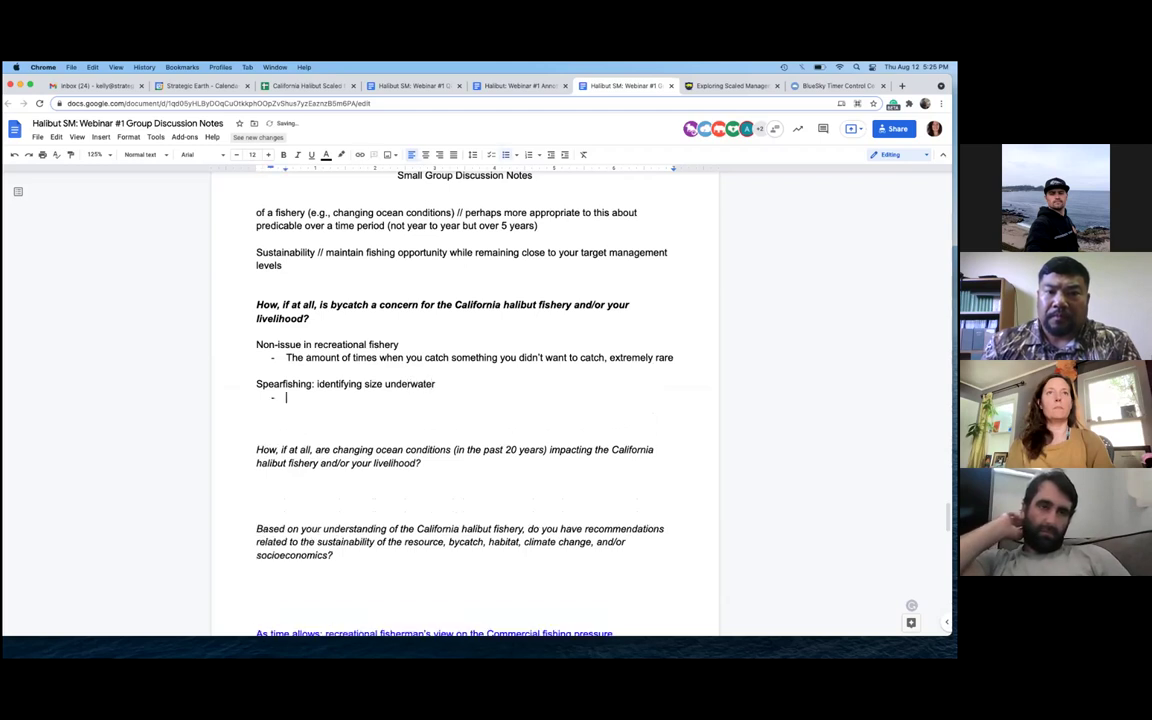
text( Large group in commun)
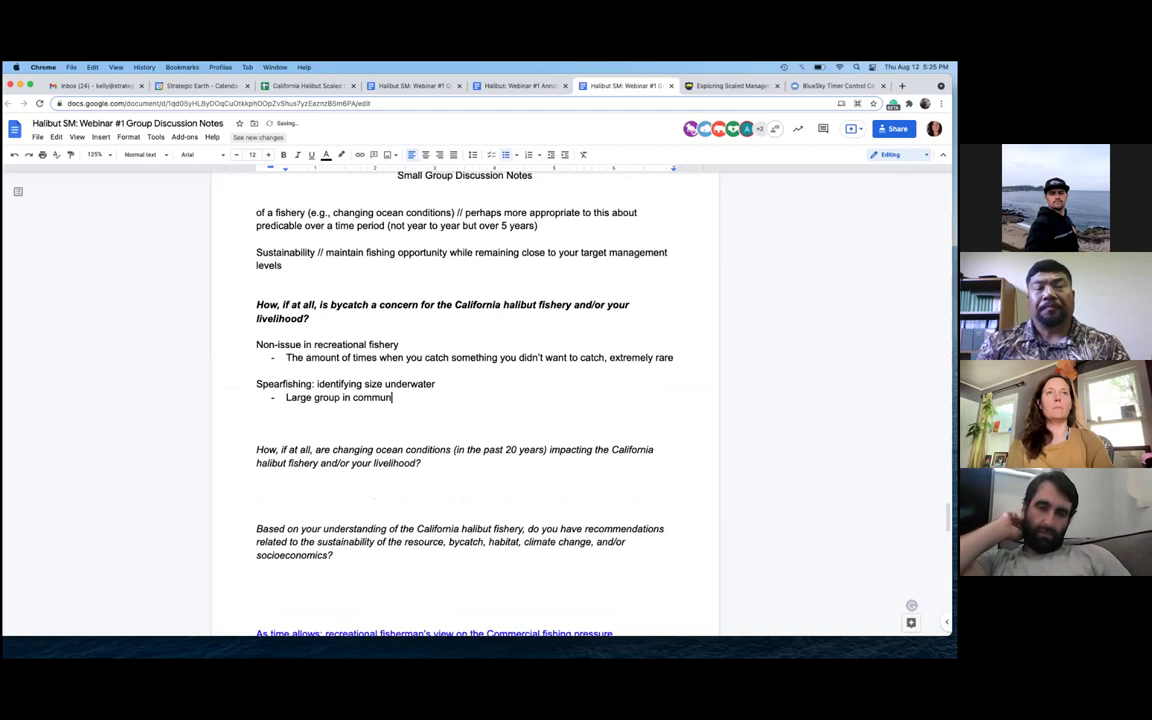
text(ity, mentios)
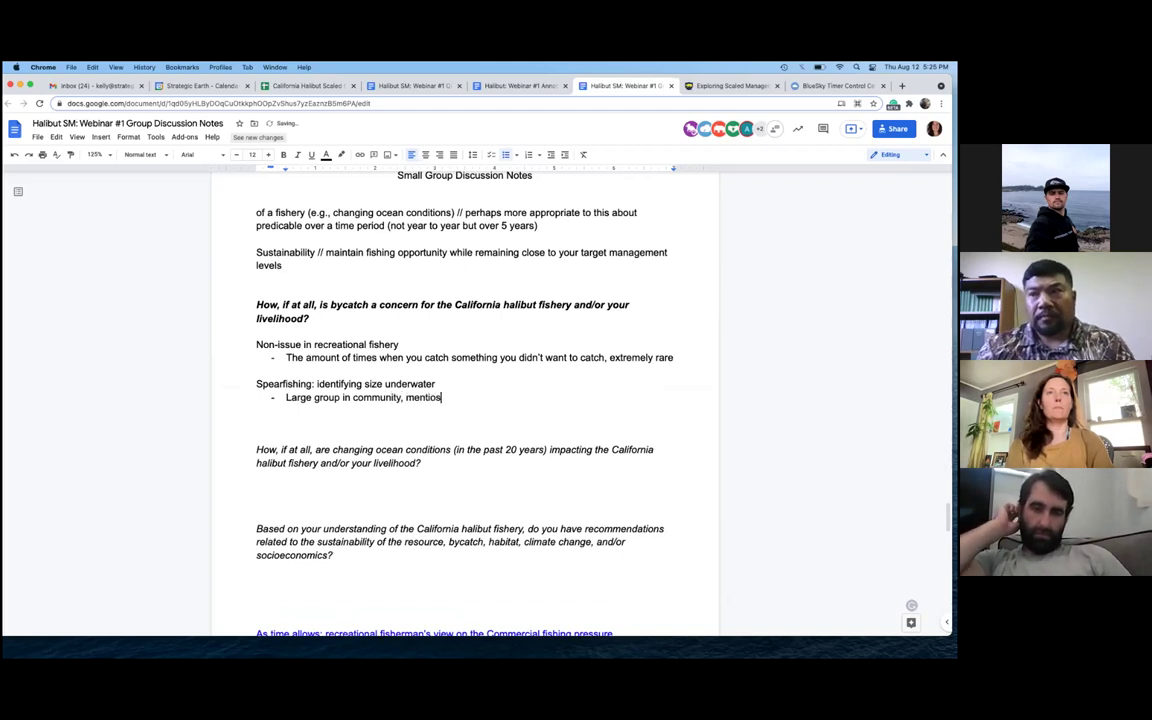
key(BackSpace)
key(BackSpace)
key(BackSpace)
key(BackSpace)
text(ors tryin)
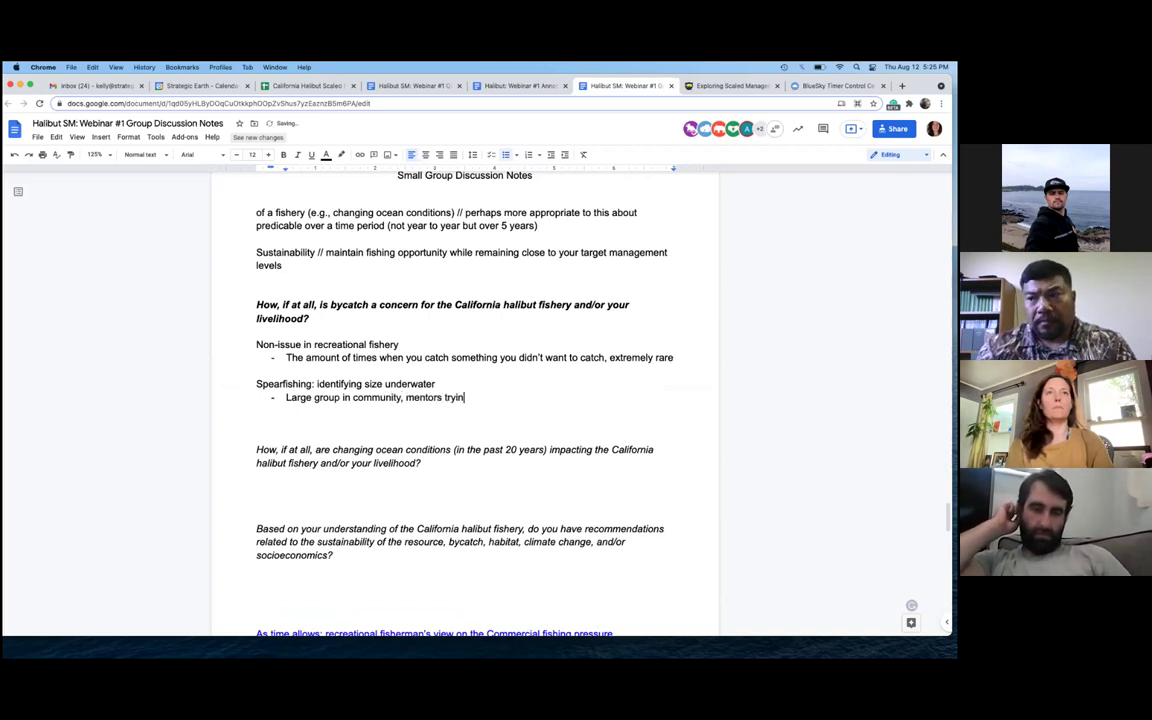
text(g to educat)
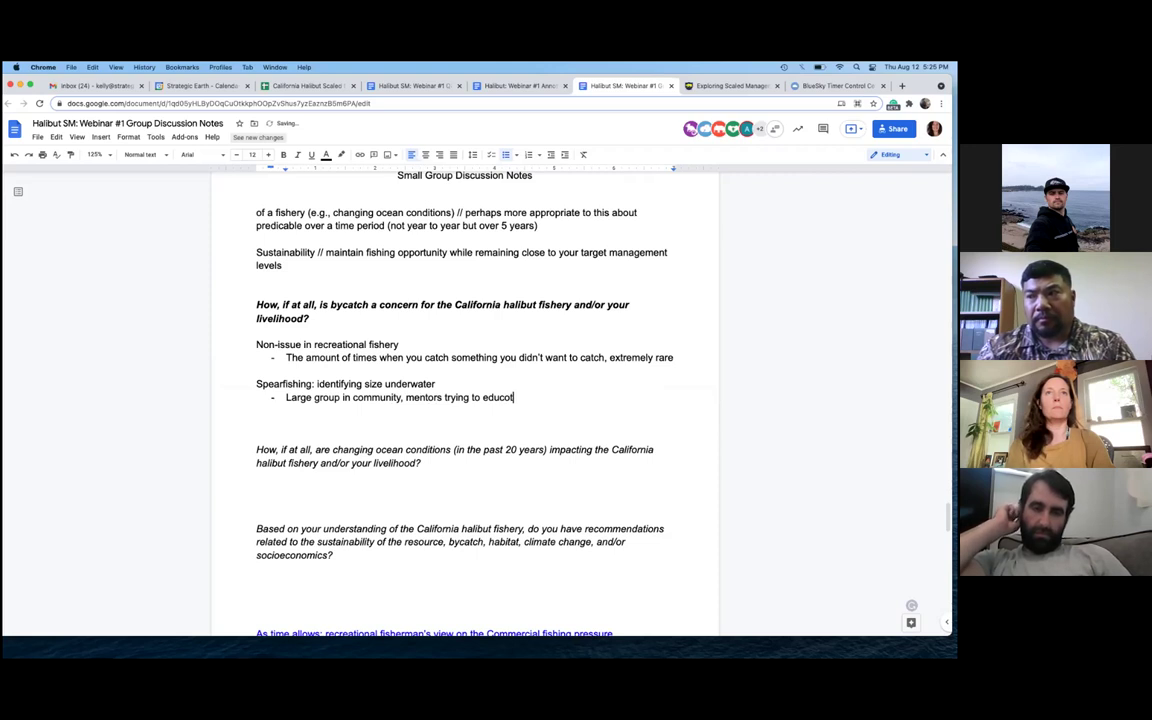
text(e )
text(newer fisherme)
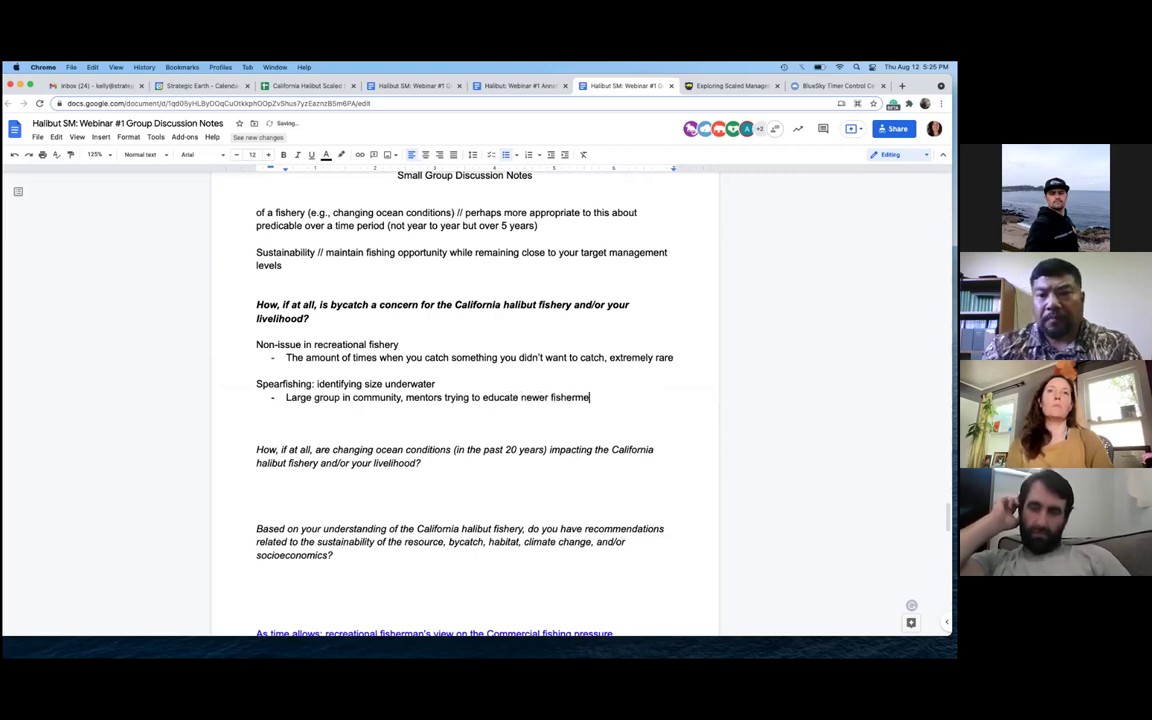
text(n to help inf)
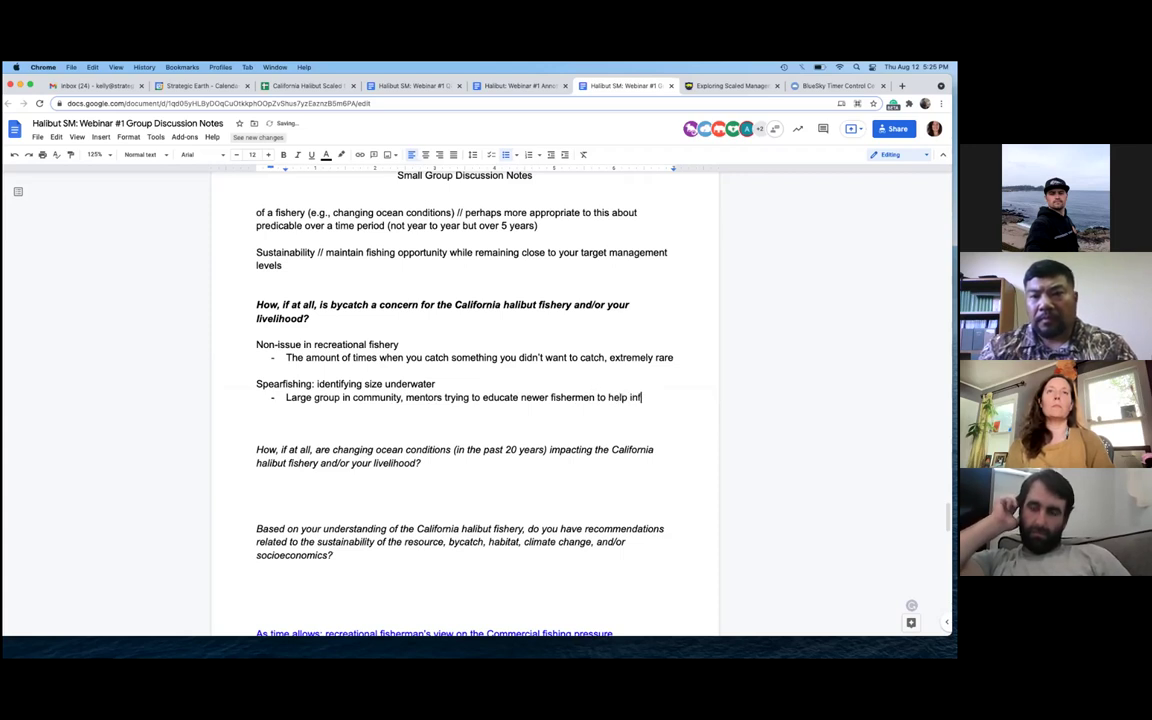
text(orm sizing)
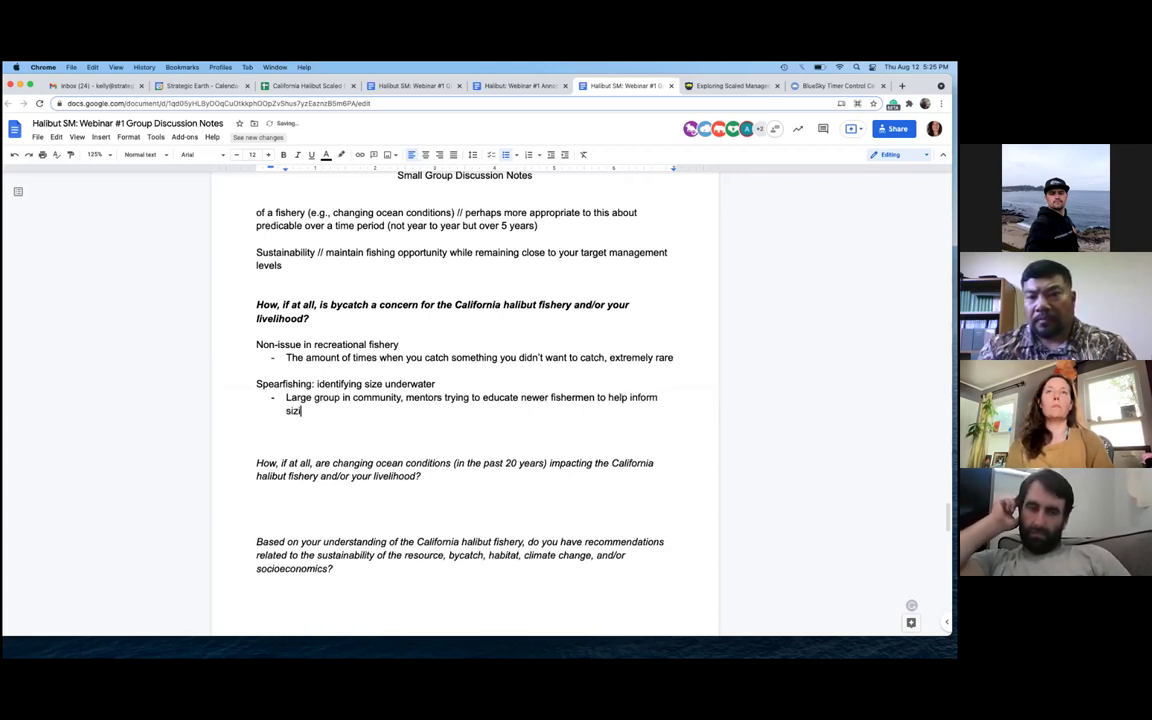
key(Return)
key(Return)
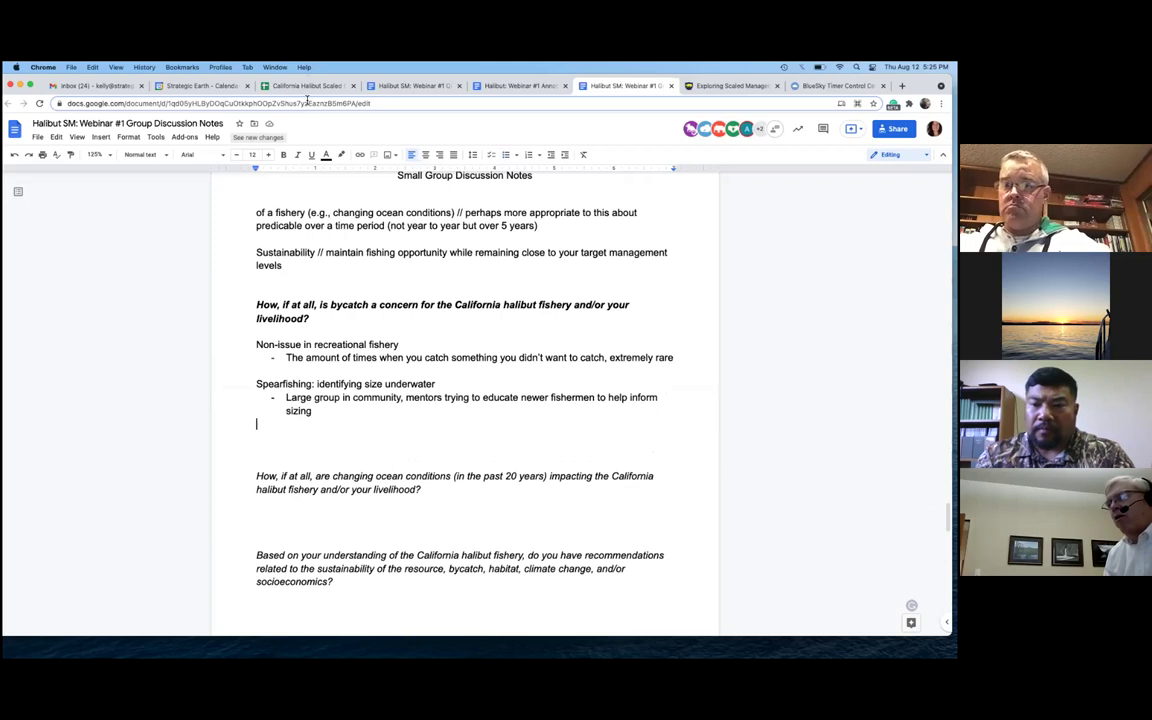
Add 'Humboldt Bay // tend to arrive legal size because coming in from other places (migration)'
key(Return)
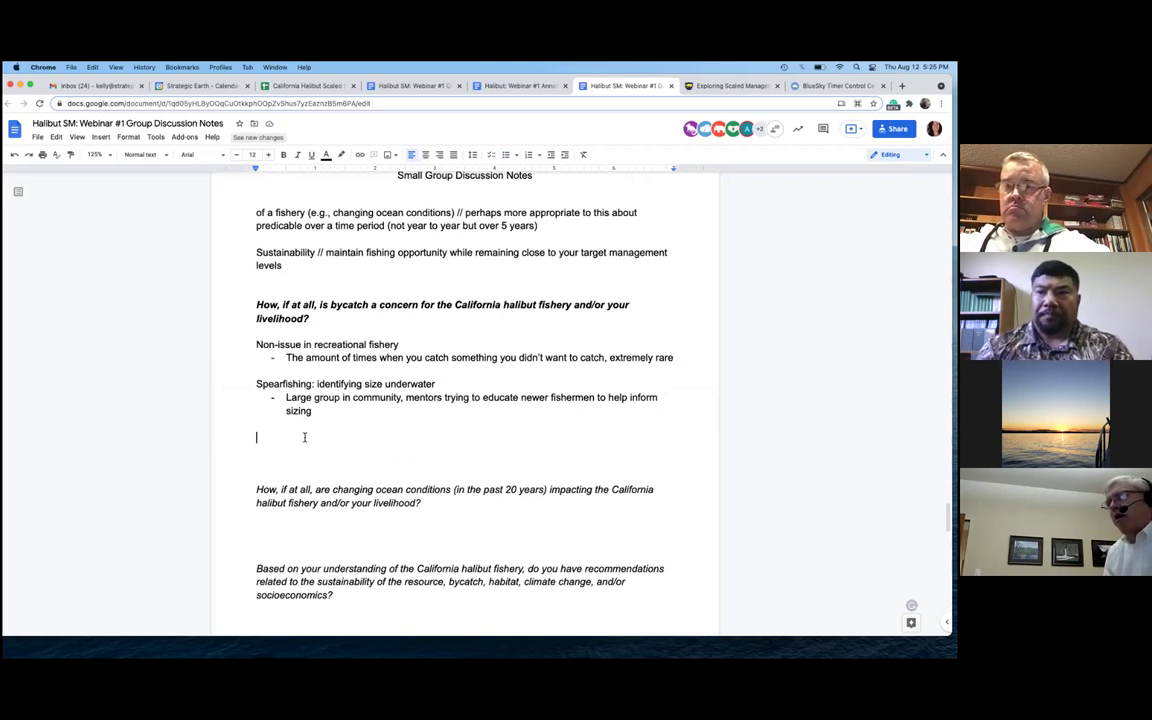
text(N)
key(BackSpace)
text(Humboldt Bay // )
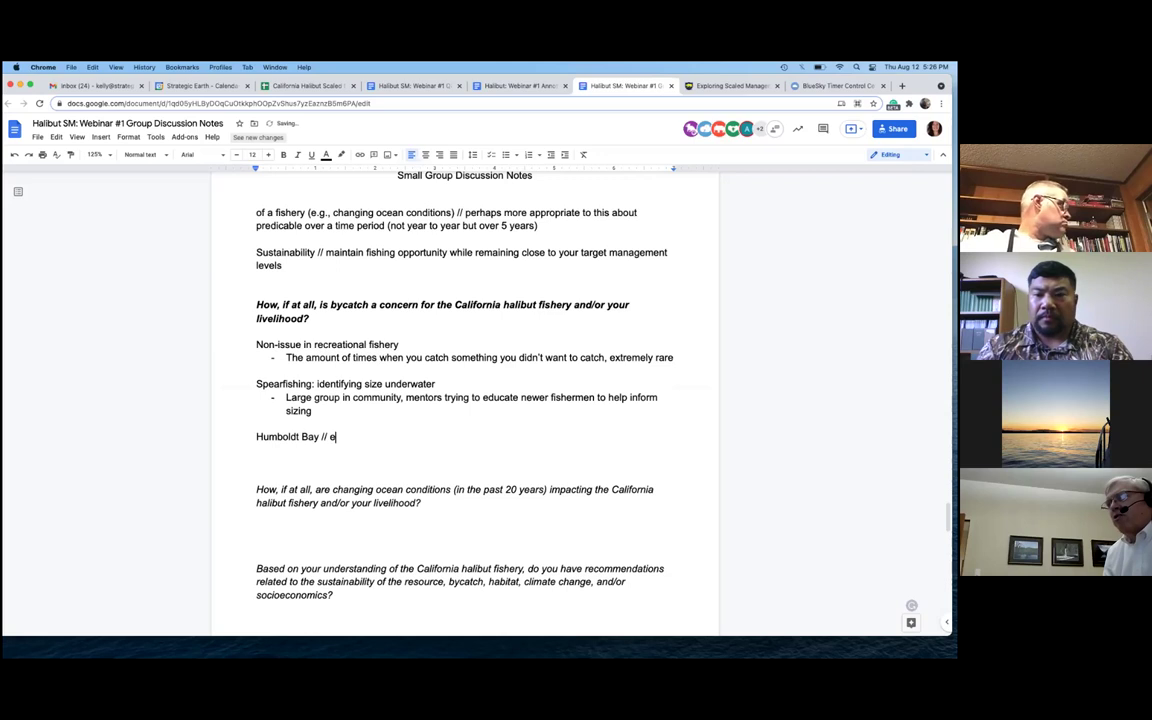
text(tend to arrive legal size becau)
key(BackSpace)
key(BackSpace)
text(ecause s)
key(BackSpace)
text(coming in from other)
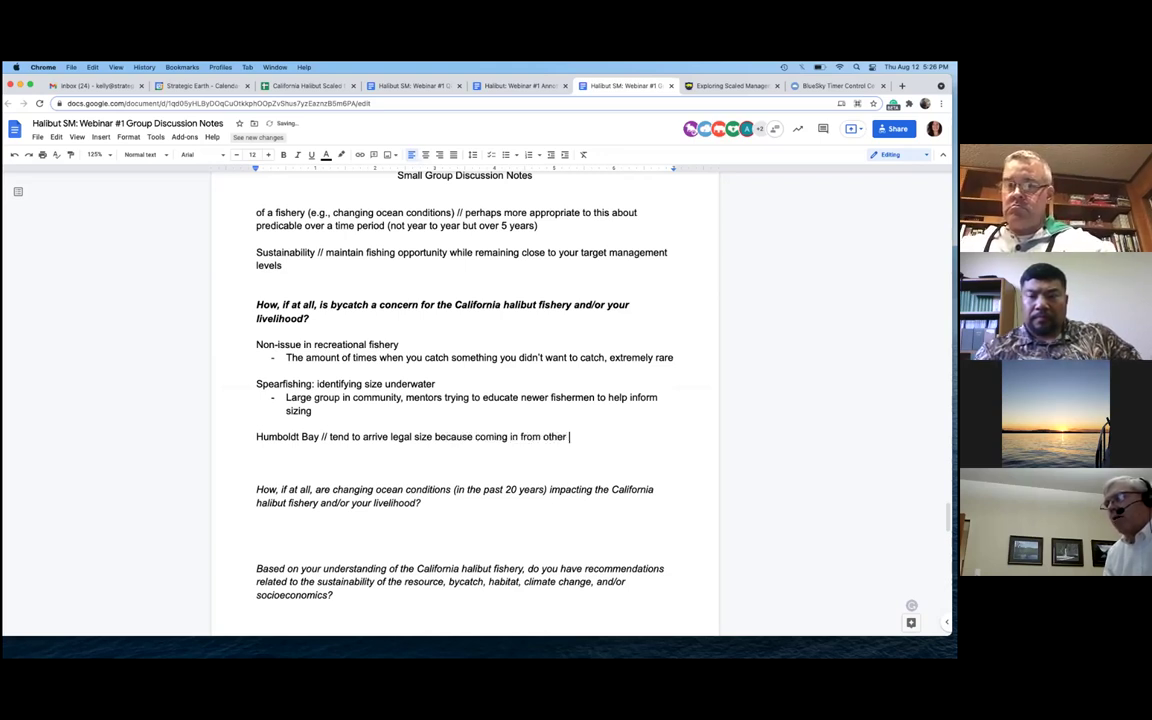
text( places (mitration)
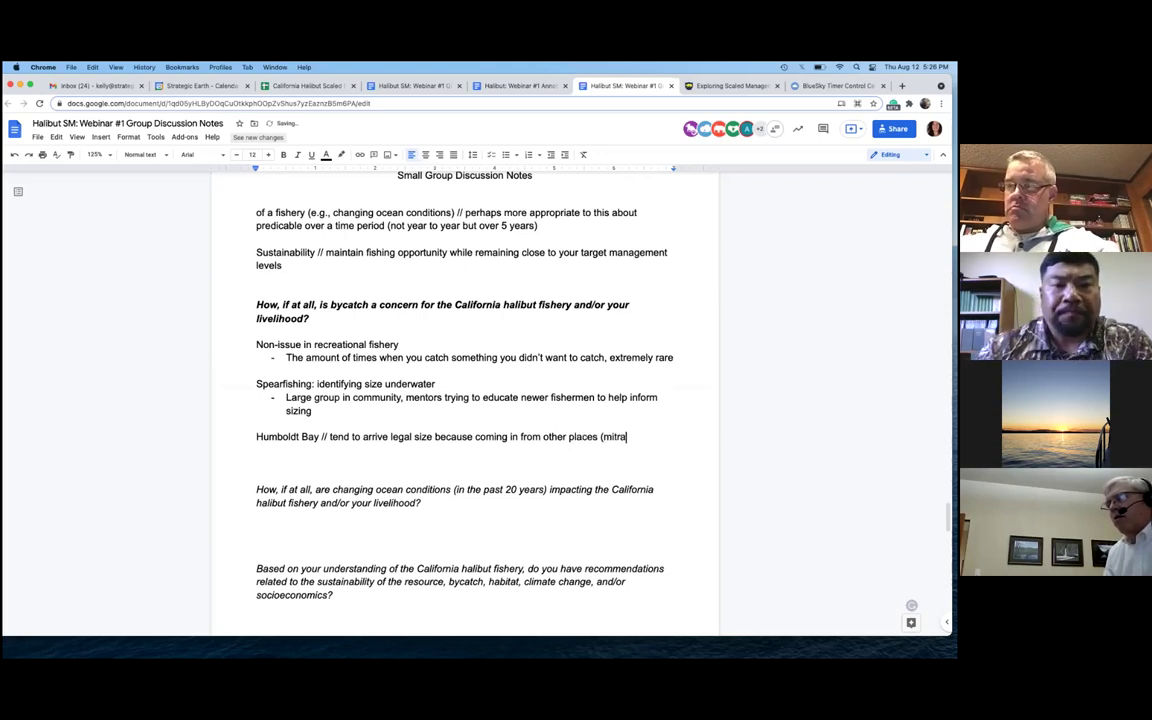
key(BackSpace)
key(BackSpace)
key(BackSpace)
key(BackSpace)
key(BackSpace)
key(BackSpace)
text(ration))
key(Return)
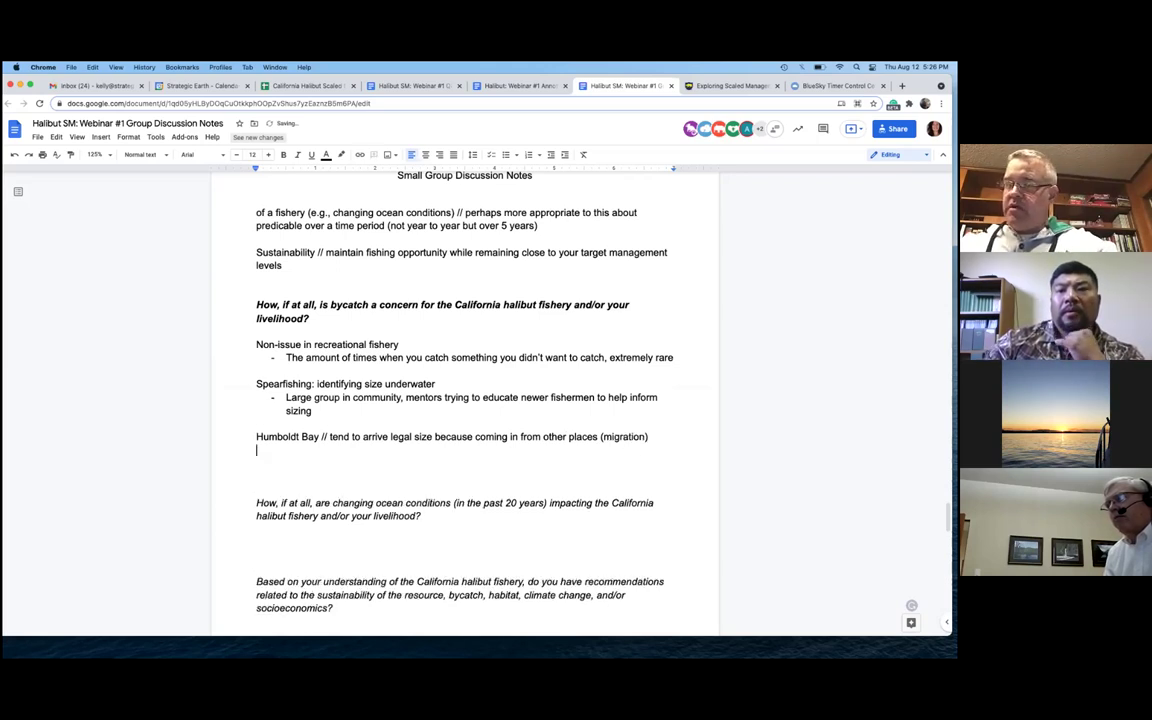
key(Return)
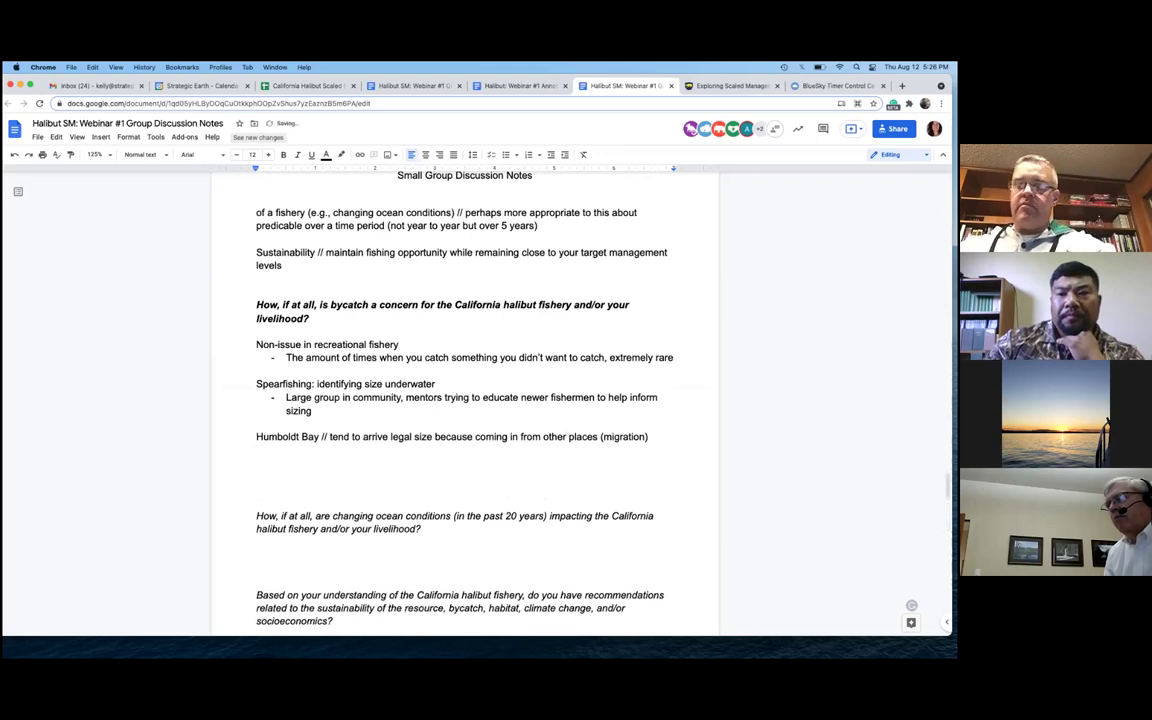
Add the 'Other HB' note about the CDFW shorts-handling flyer and suggest recirculating it
text(Other HB)
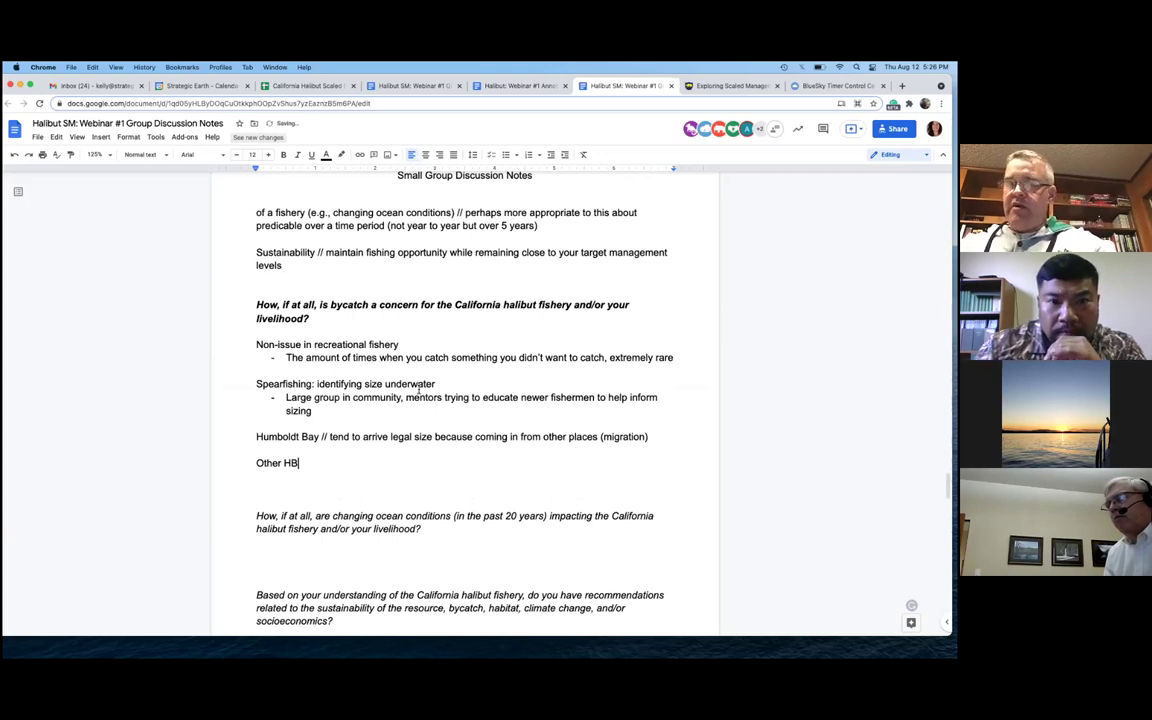
scroll(418, 393, down, 2)
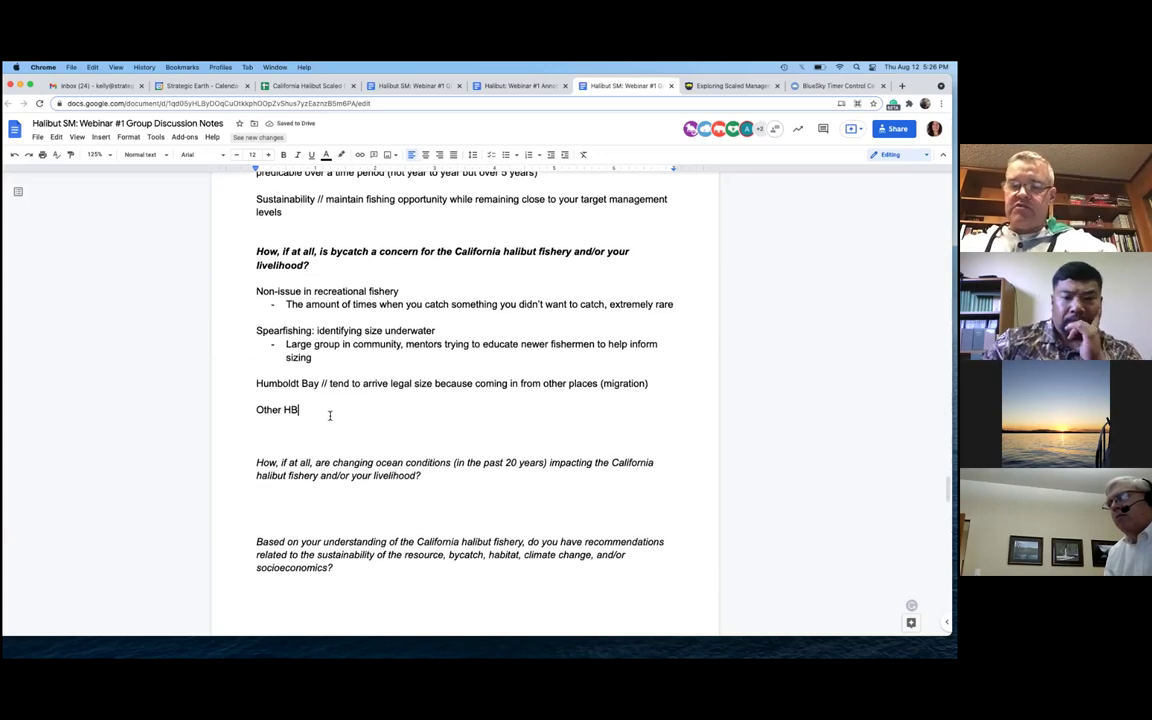
text(// subject o)
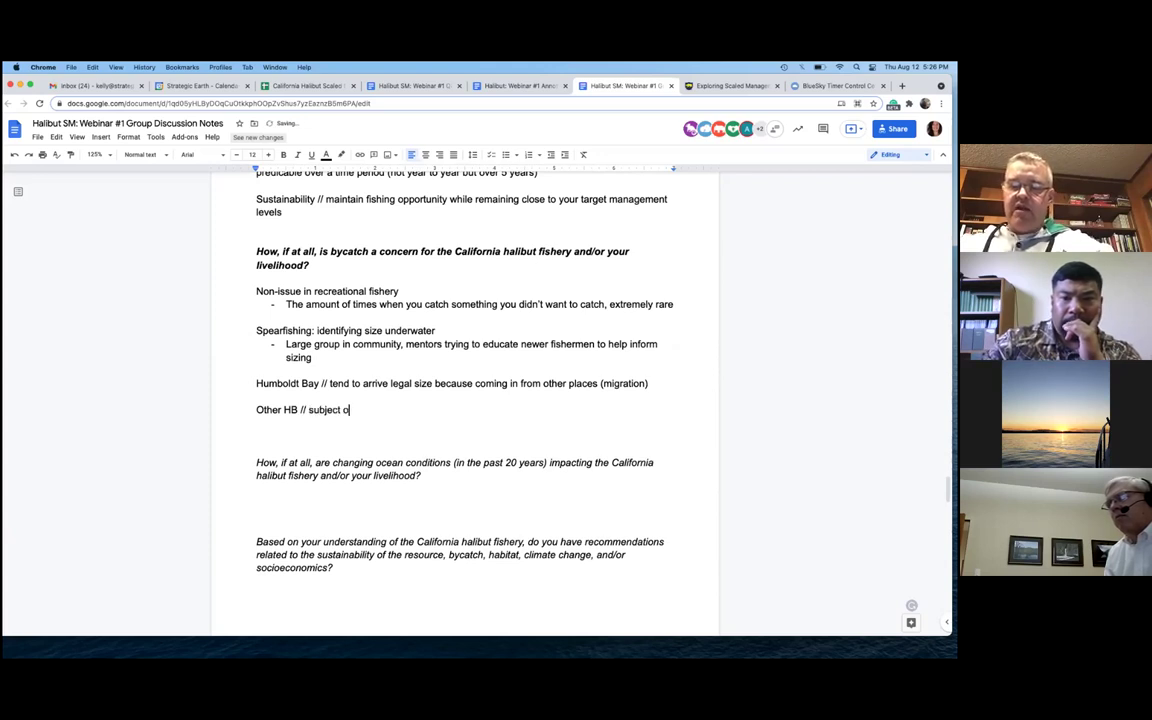
text(f shorts, flyer from CDFW th)
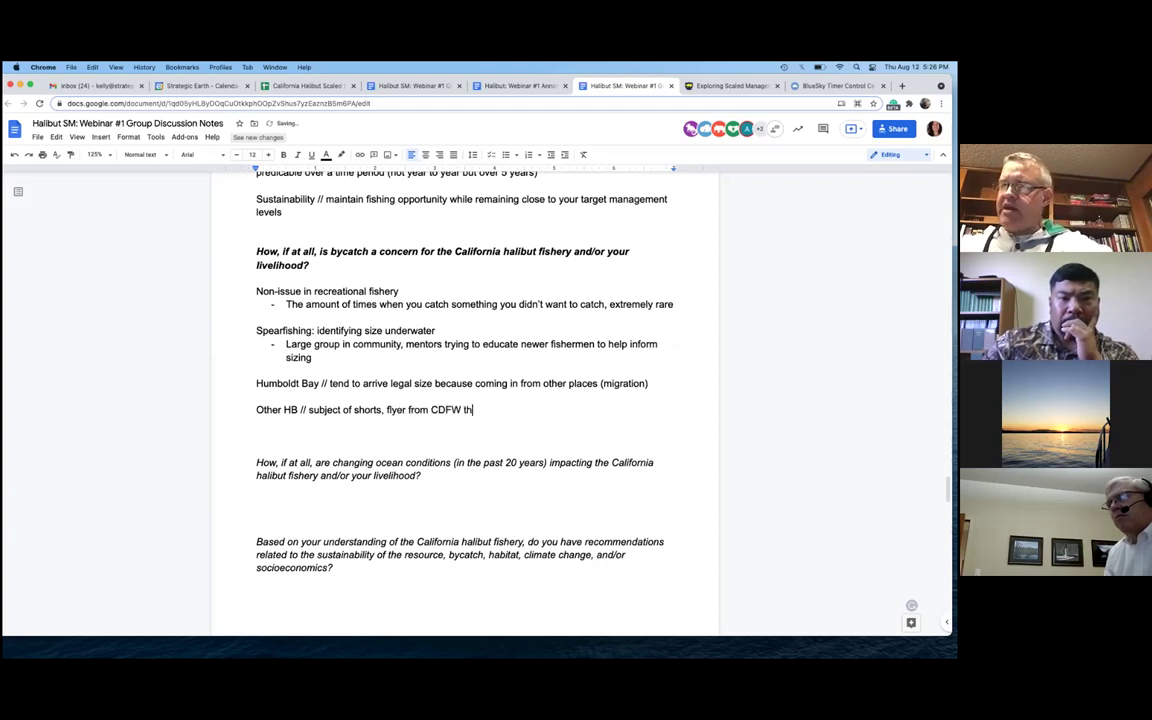
text(at included be)
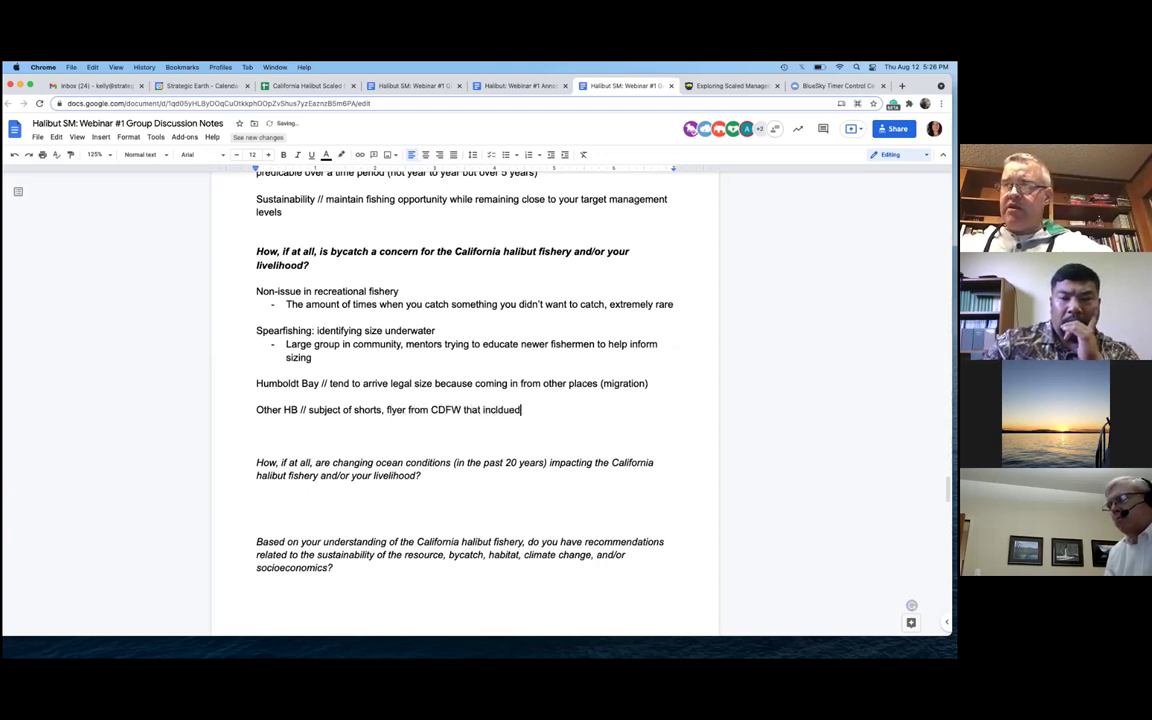
text(st )
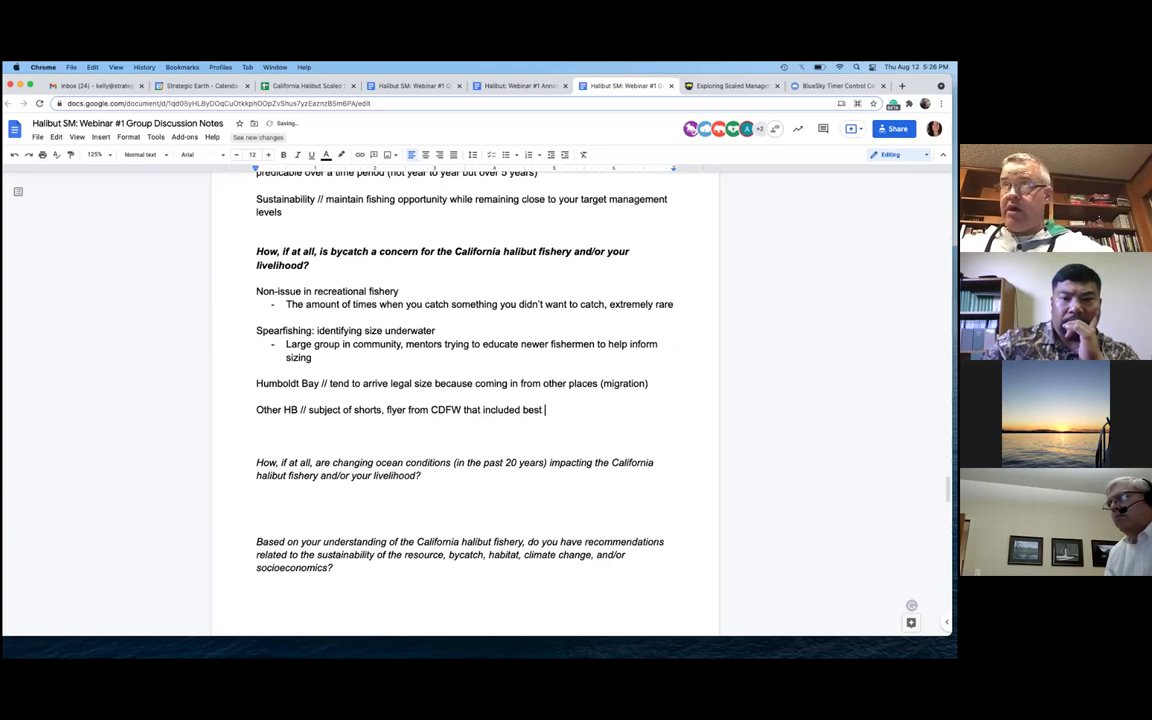
text(prac)
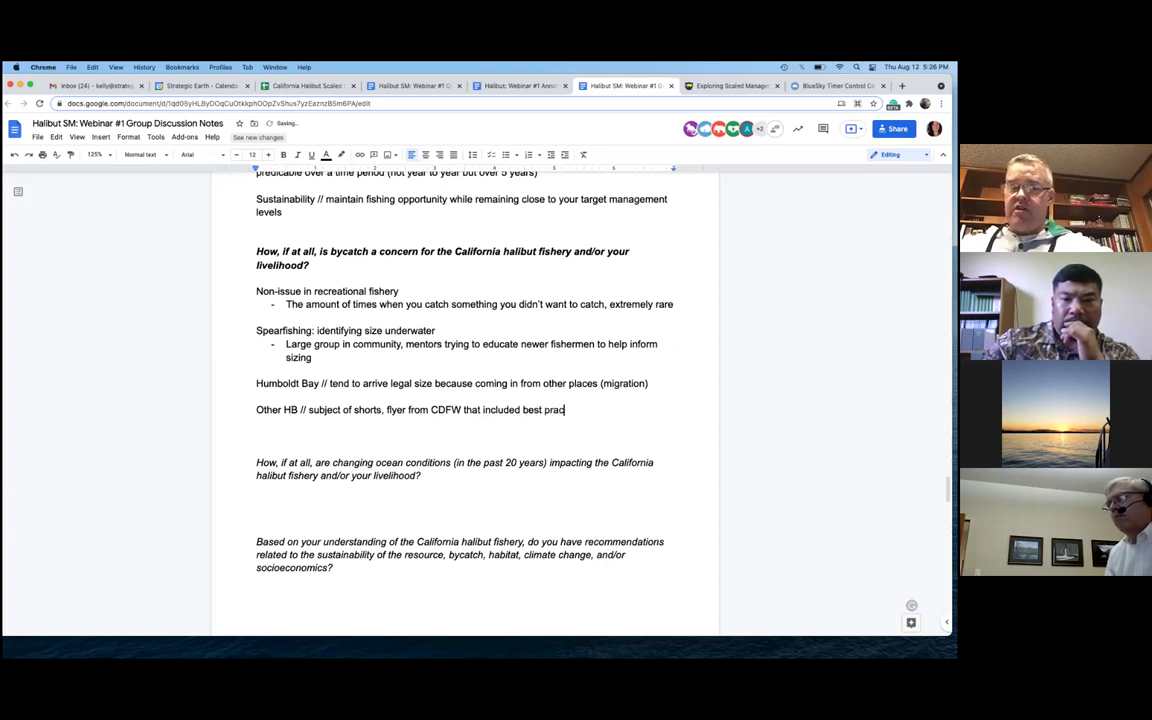
text(tices for han)
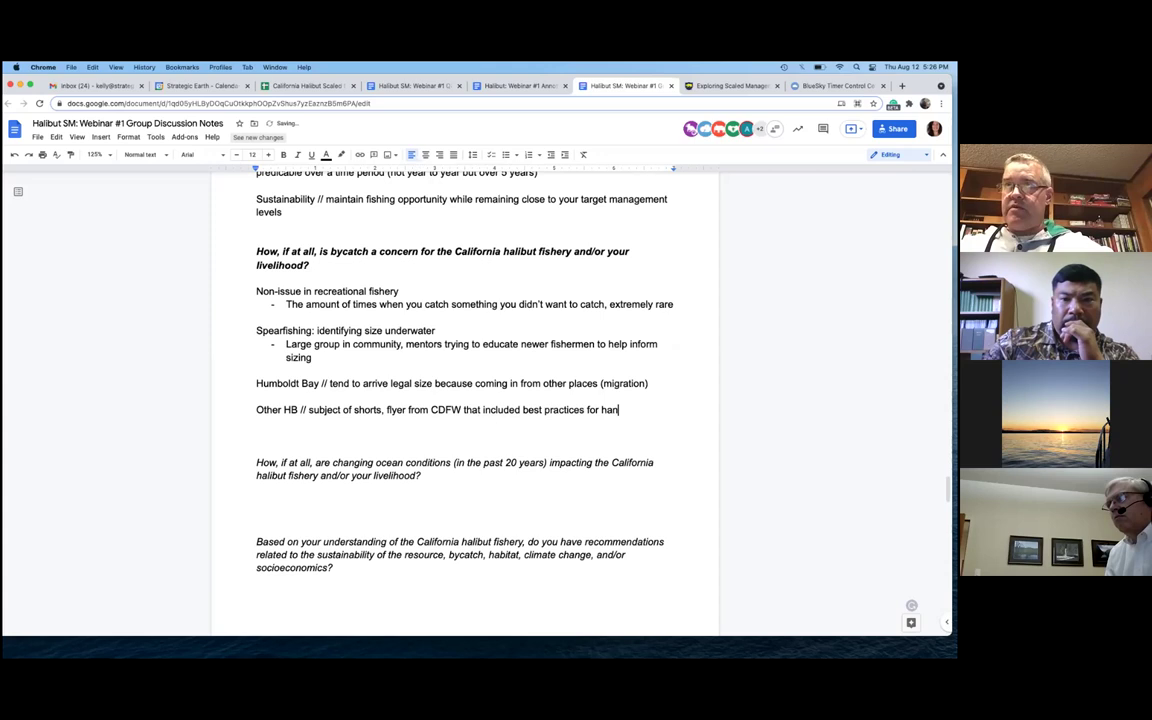
text(dling short h)
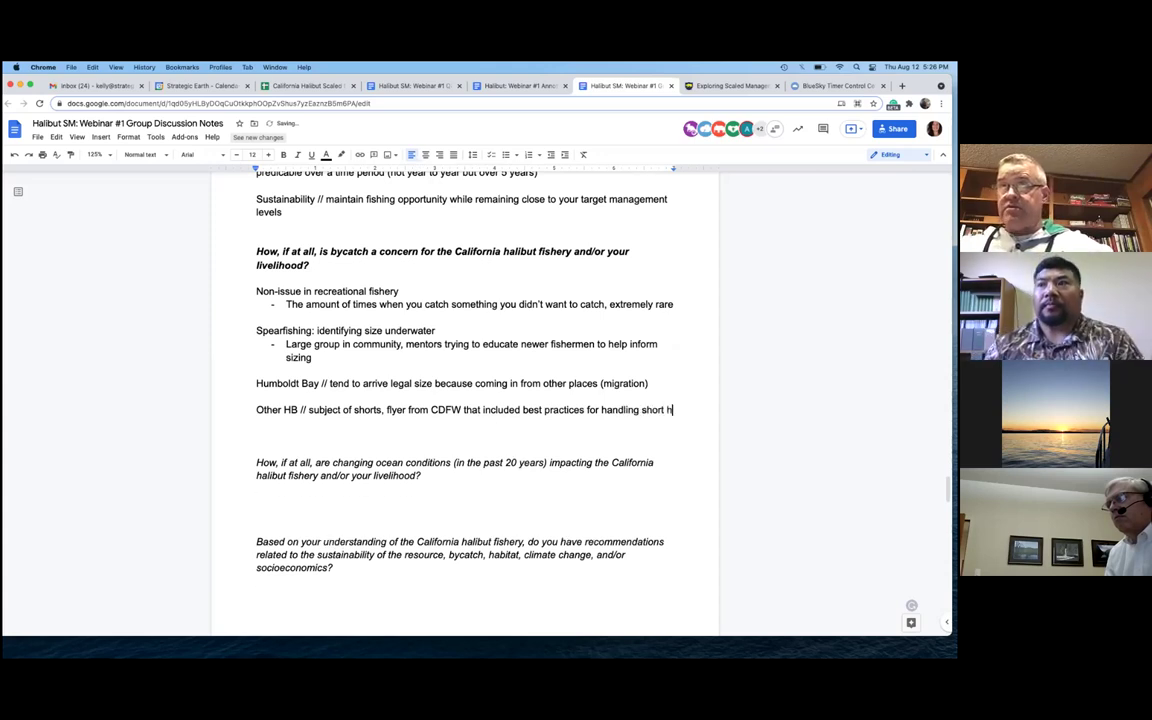
key(BackSpace)
text(C)
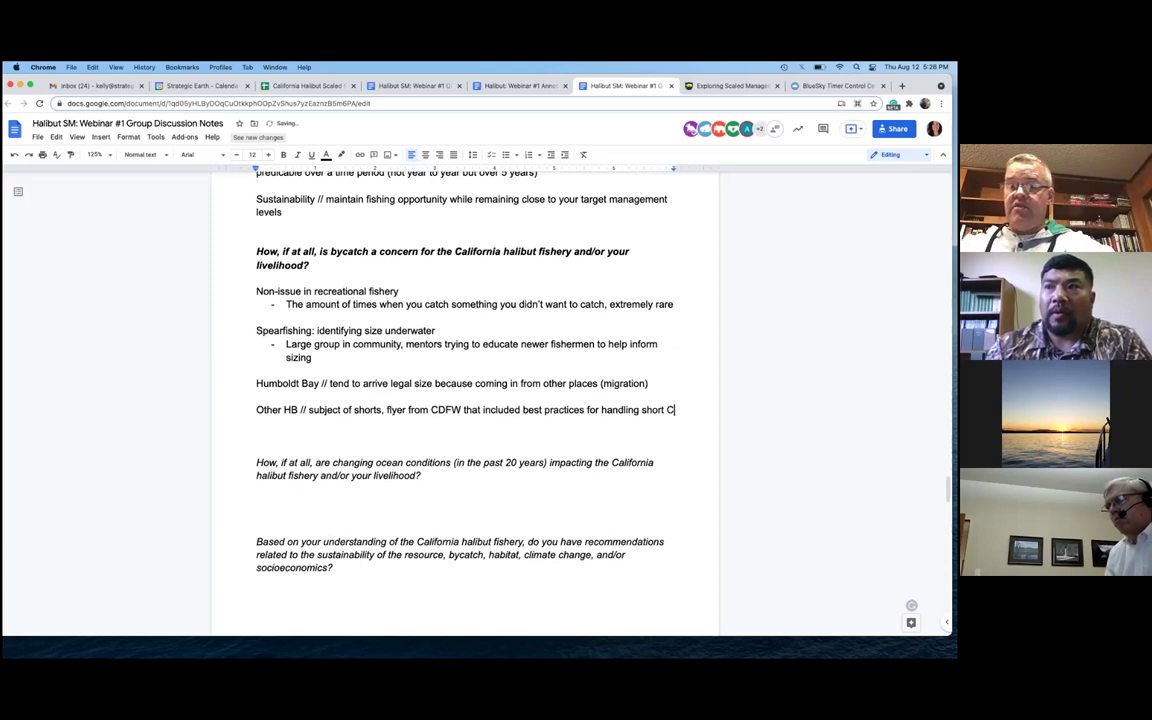
text(H // would )
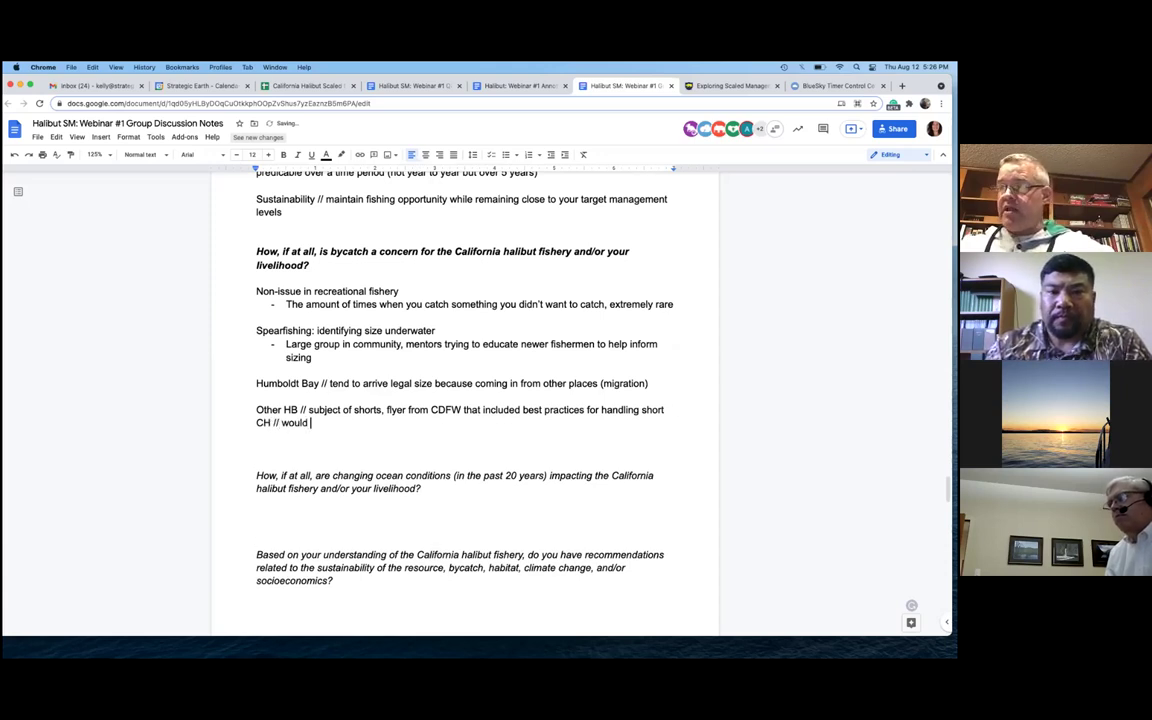
text(suggest recirculating)
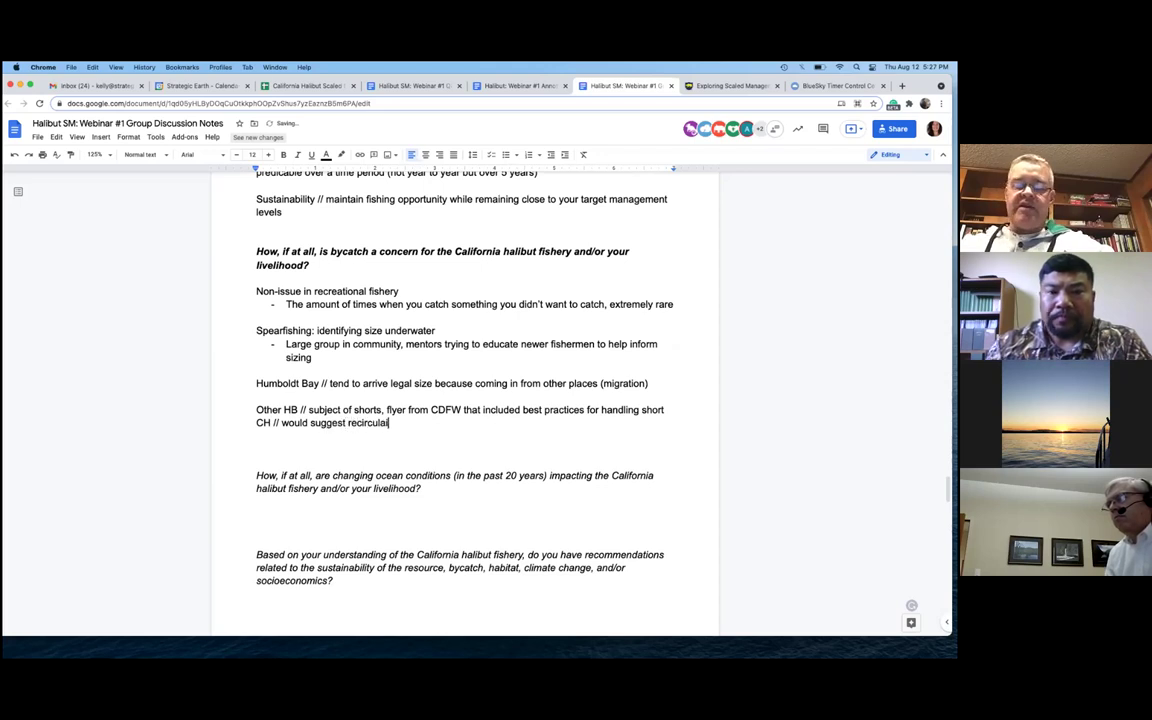
key(BackSpace)
key(BackSpace)
key(BackSpace)
text(ing this)
key(Return)
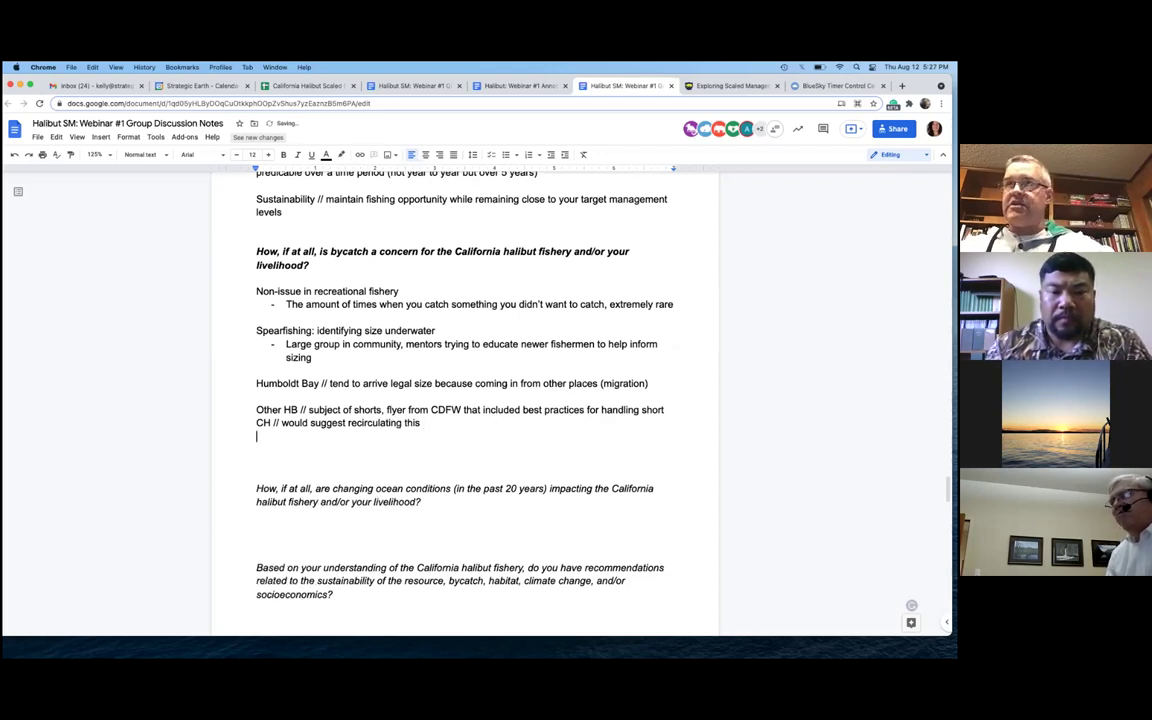
List Humboldt Bay bycatch bullets: Batrays, Leapard sharks, Sometimes sturgeon
click(647, 383)
key(Return)
text(- Batway)
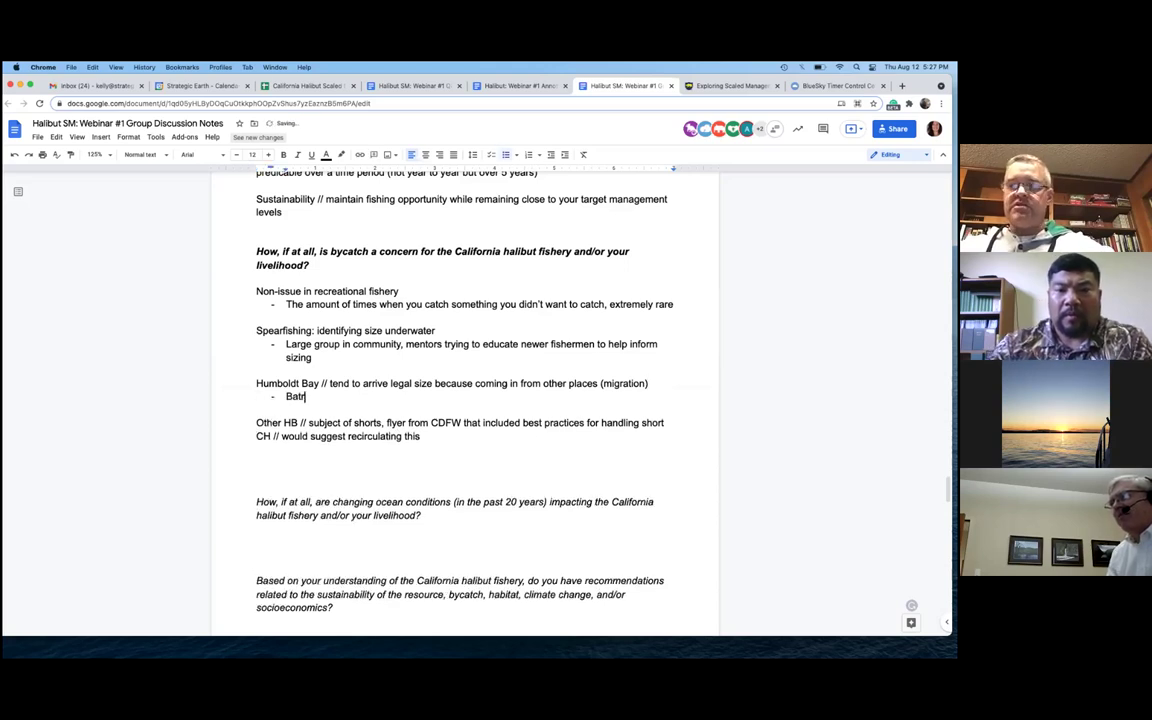
key(BackSpace)
key(BackSpace)
key(BackSpace)
text(rays)
key(Return)
text(Leapo)
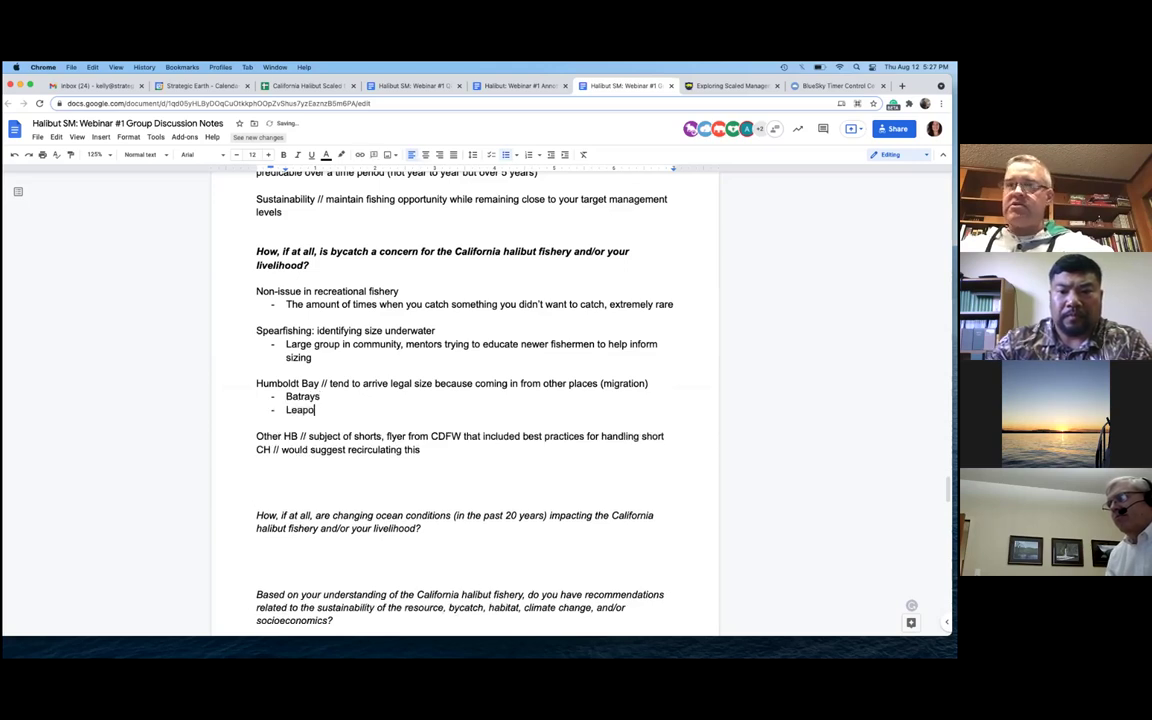
key(BackSpace)
text(ard share)
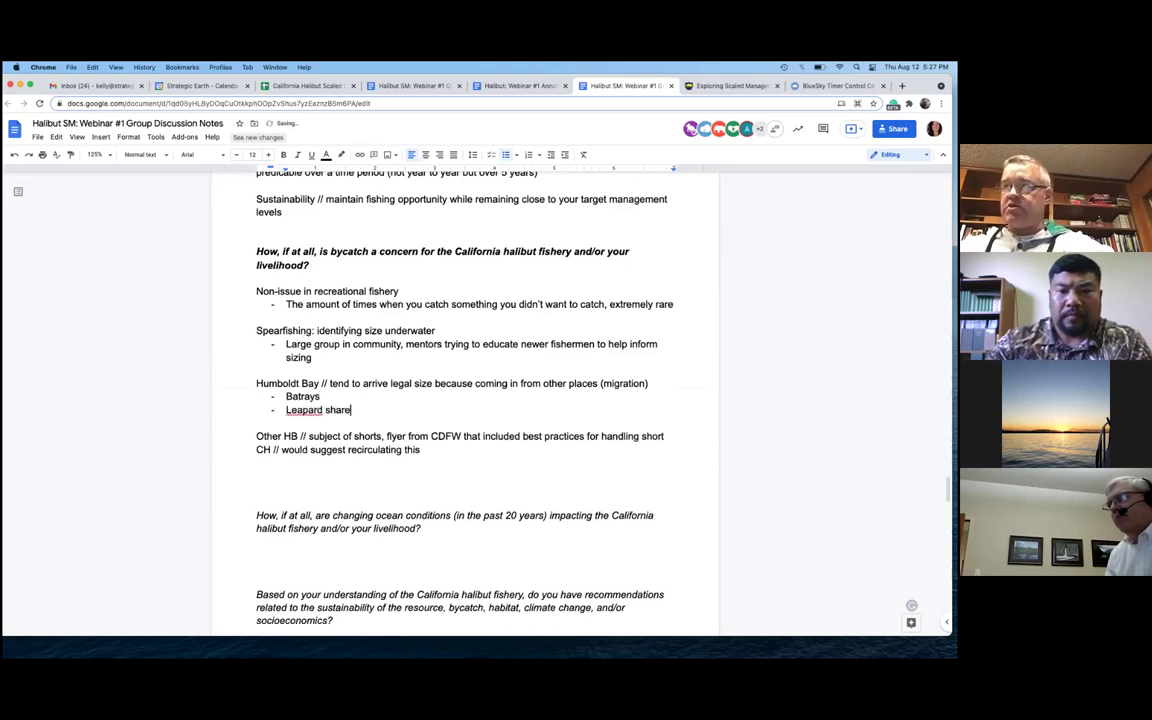
key(BackSpace)
text(ks)
key(Return)
text(Some)
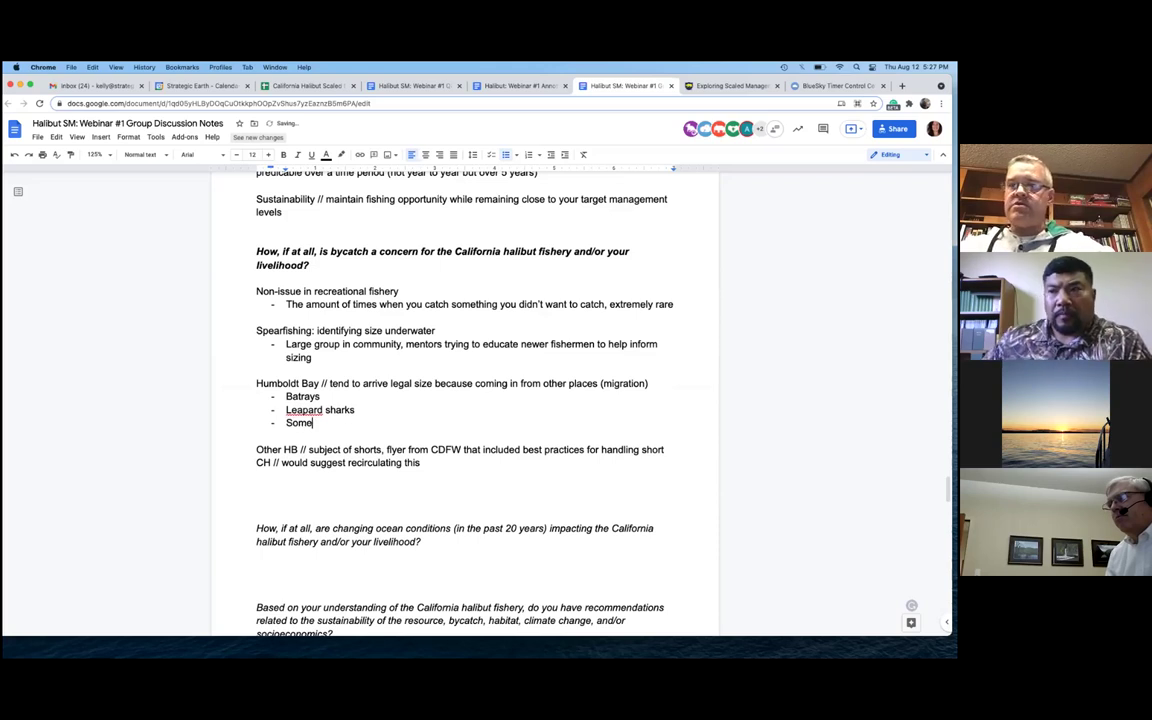
text(times stu)
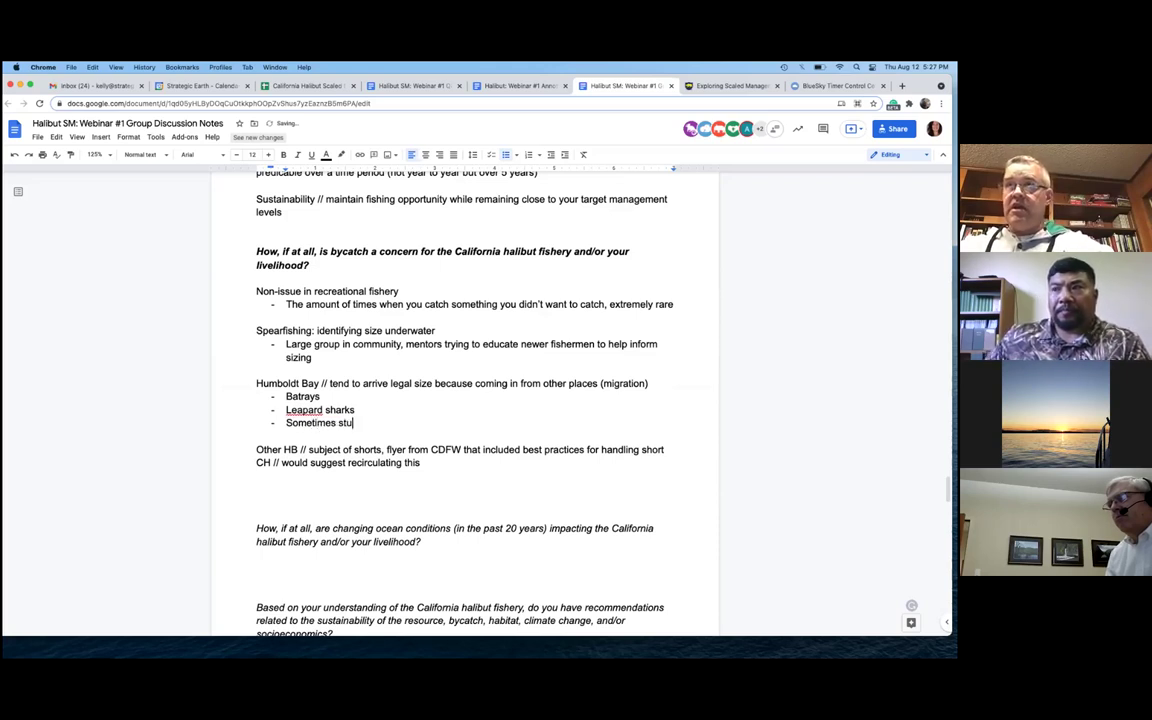
text(rgeon)
key(Return)
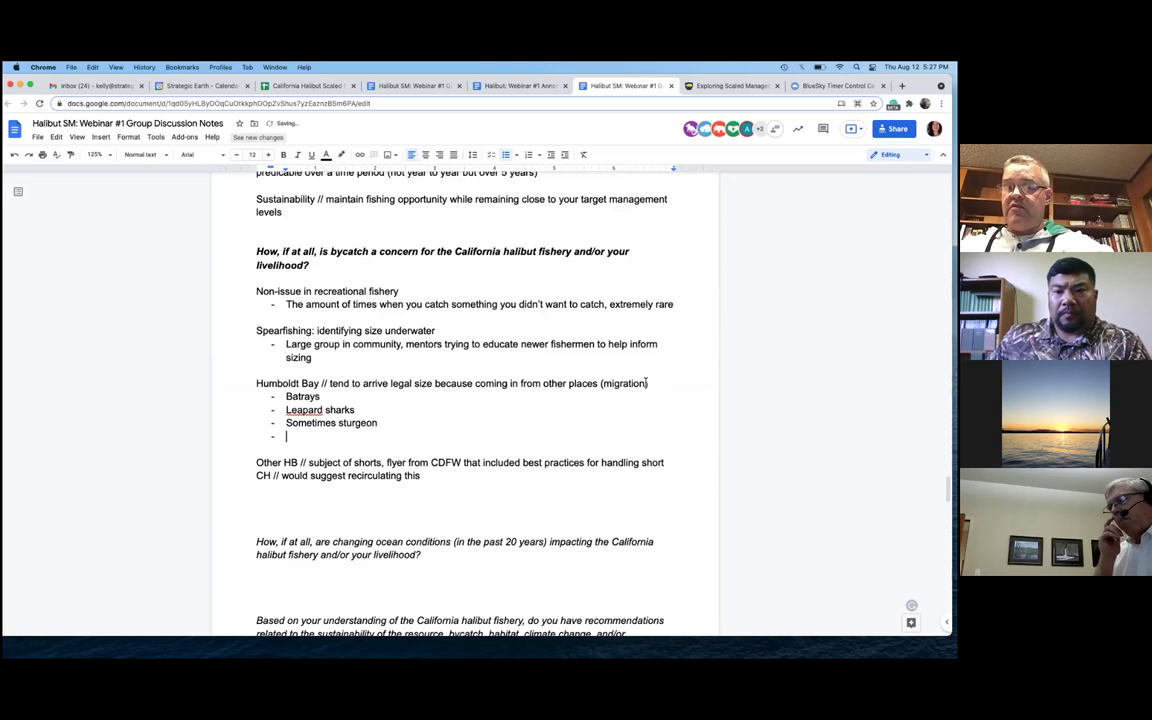
Correct 'Leapard' to 'Leopard', insert '(blue?)' before sturgeon, and delete the empty bullet
click(310, 410)
click(305, 395)
click(338, 423)
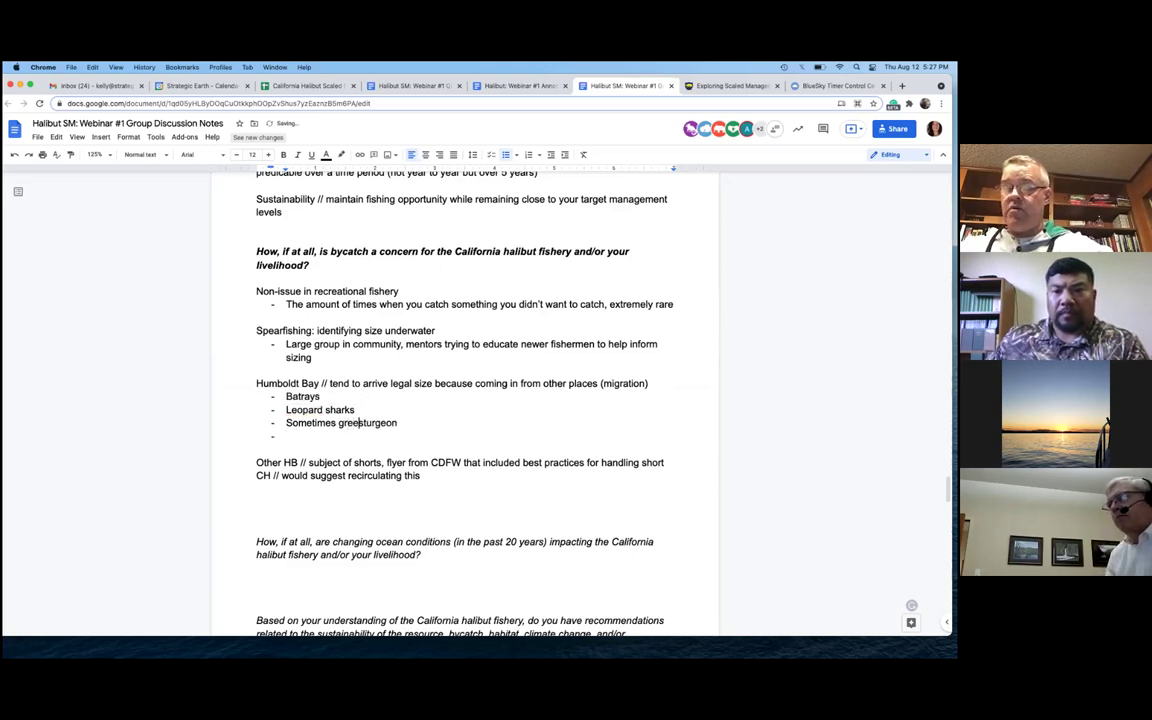
click(287, 436)
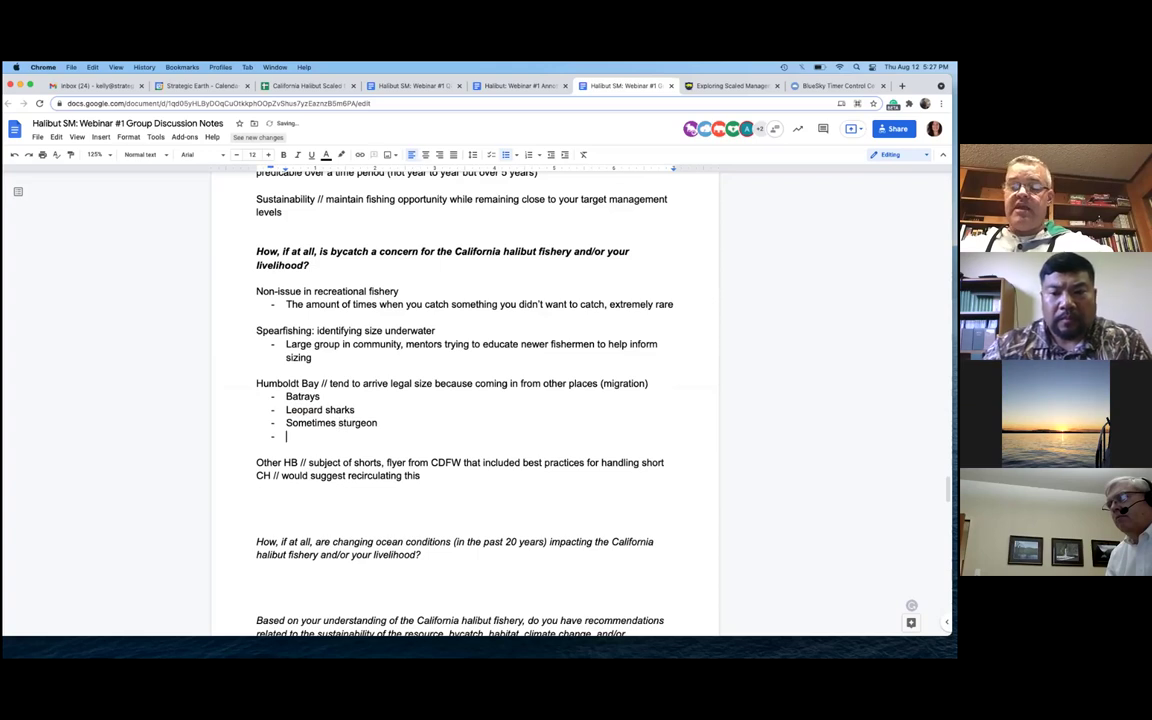
click(338, 423)
text((blue)
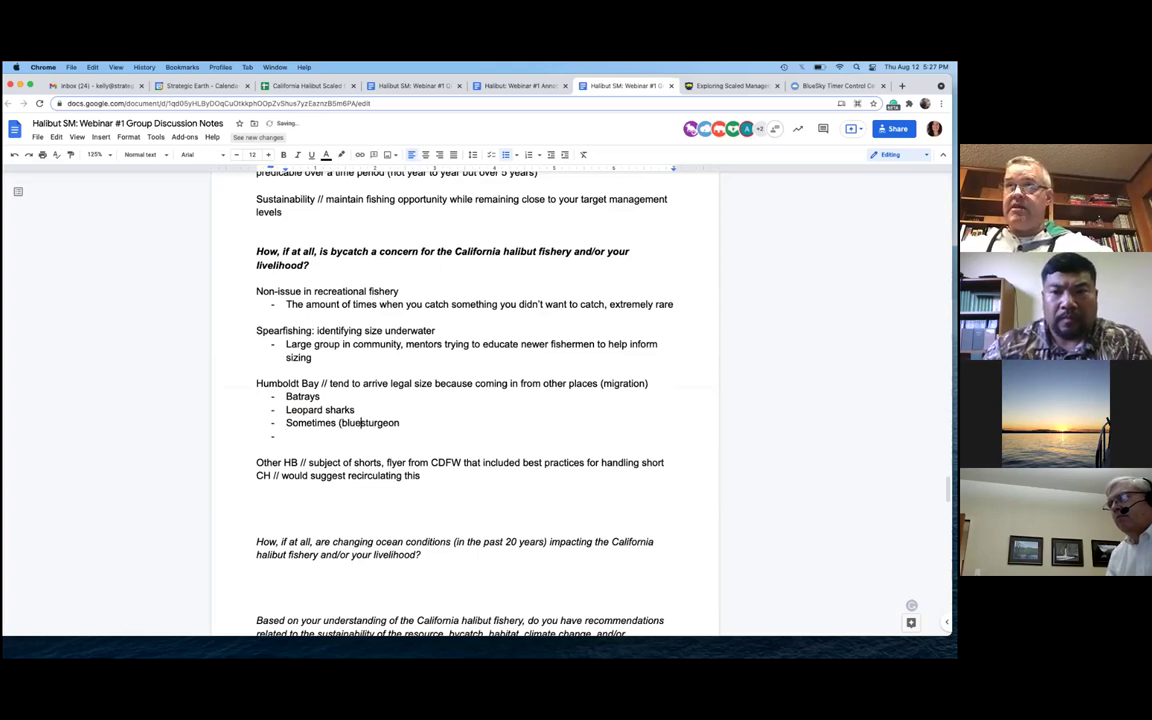
text(?))
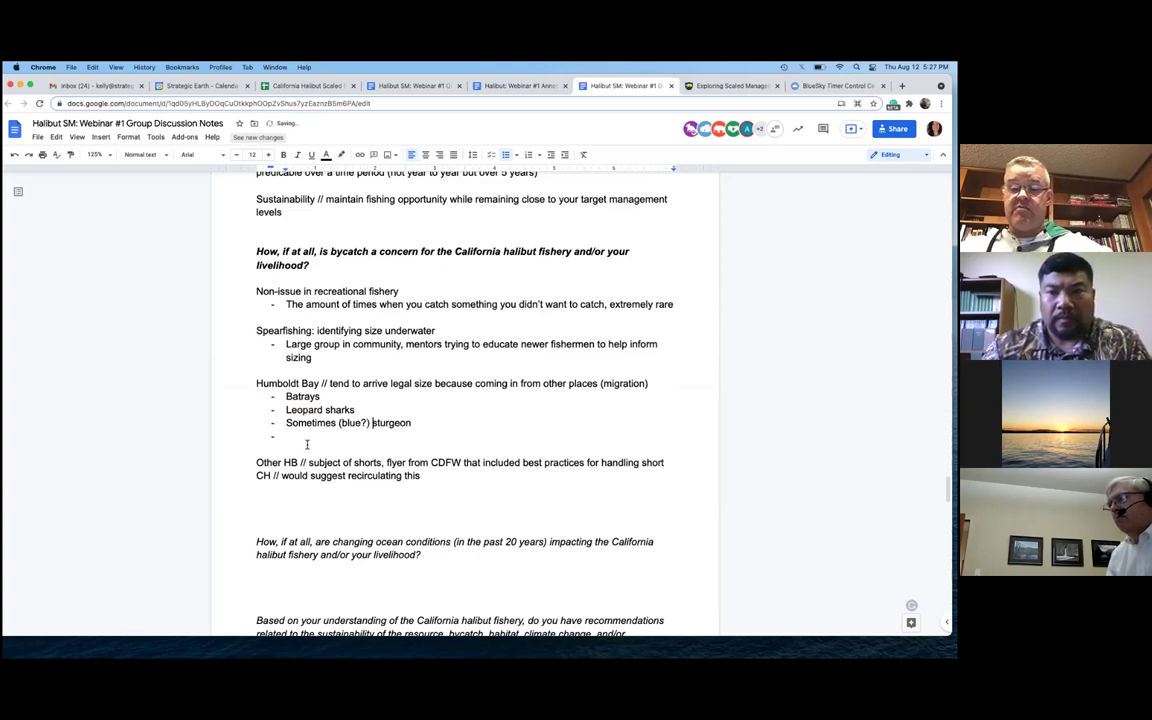
click(303, 435)
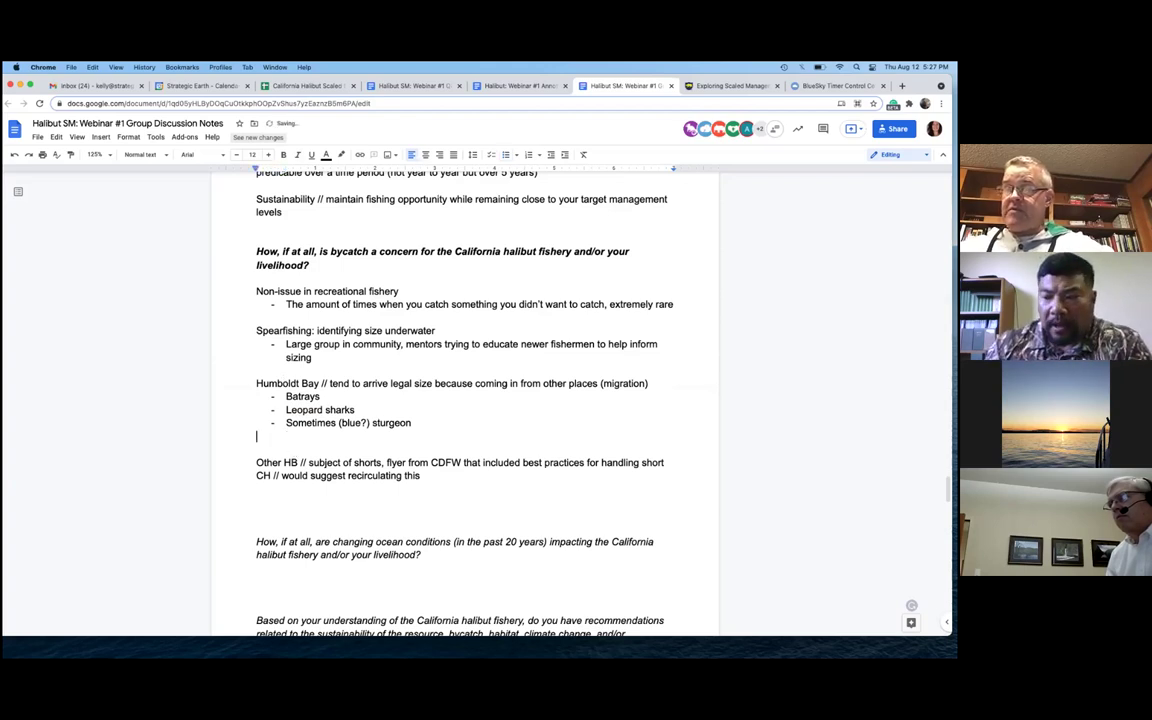
key(BackSpace)
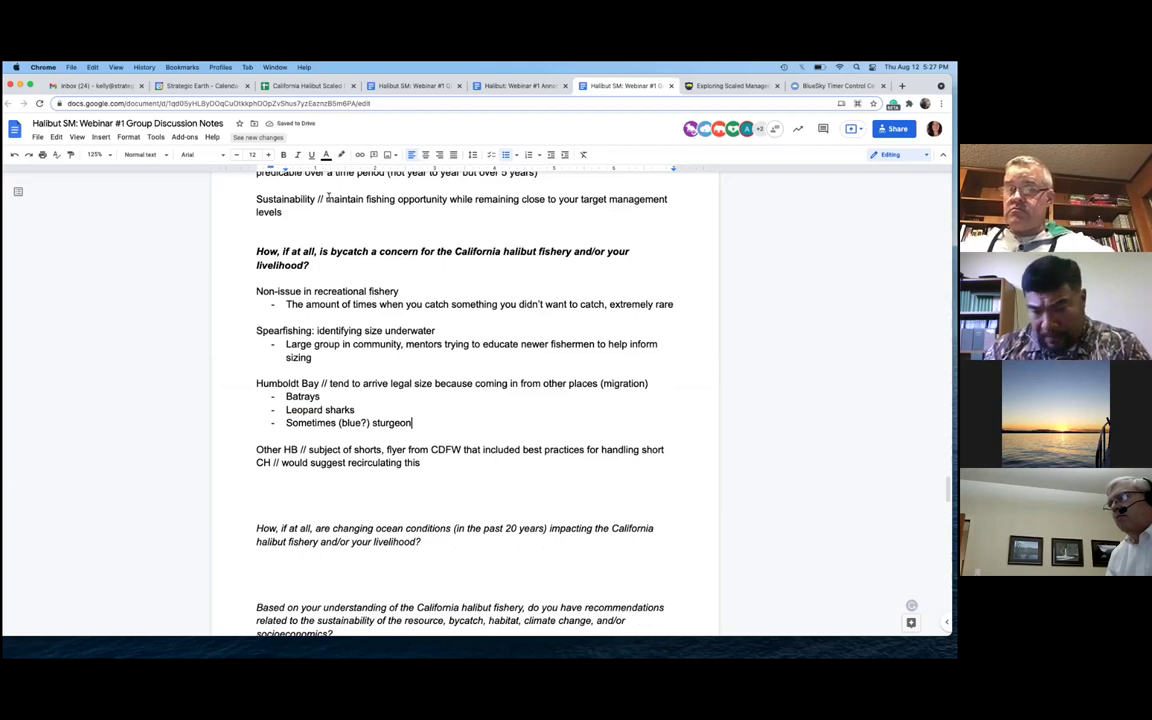
Add a bullet under the CDFW flyer note that a participant has a proper-handling video available
click(424, 462)
key(Return)
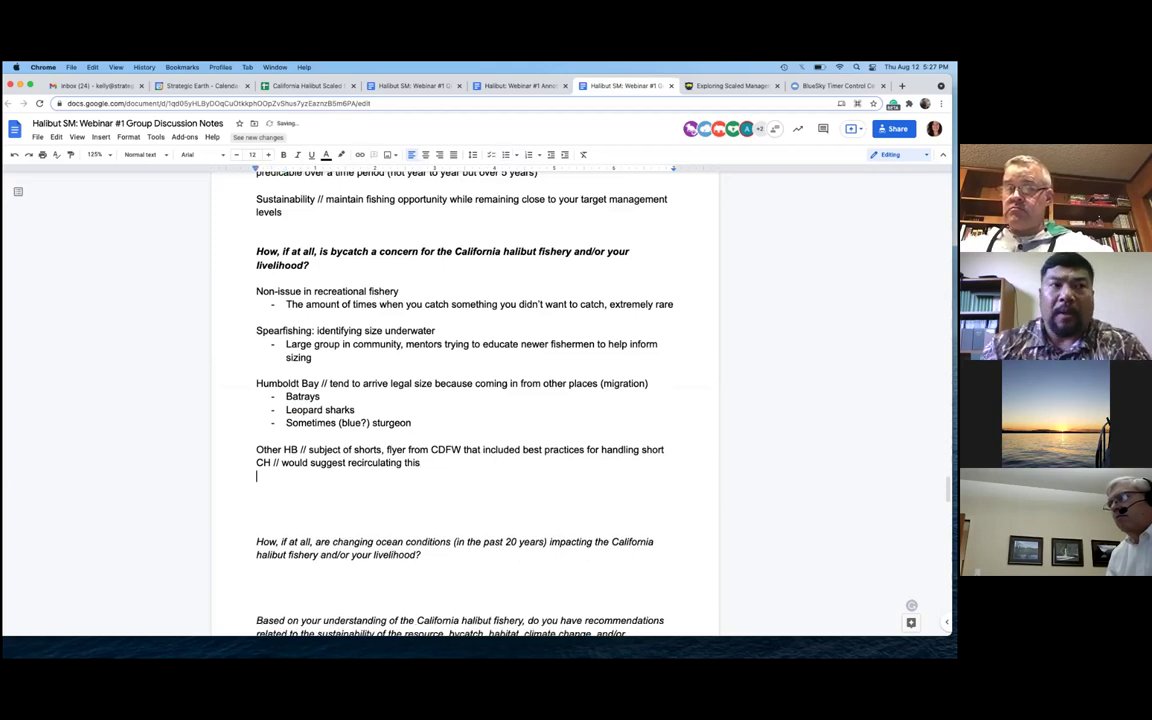
text(- Travis has a video available as )
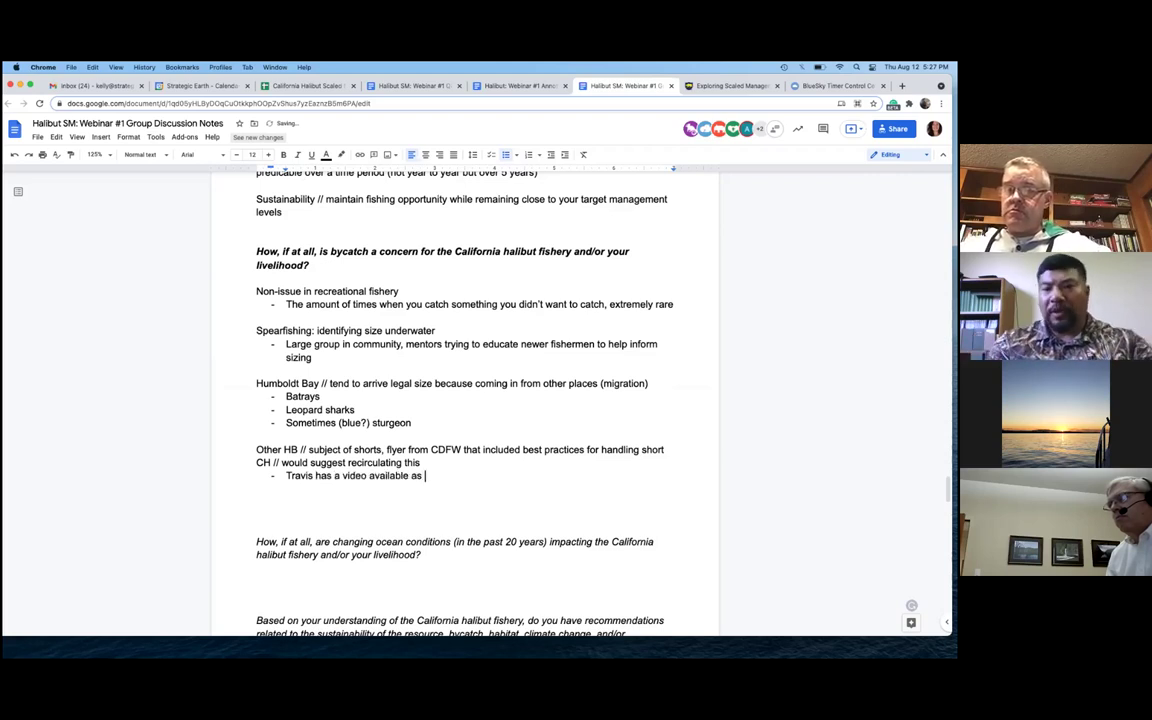
text(well, prob)
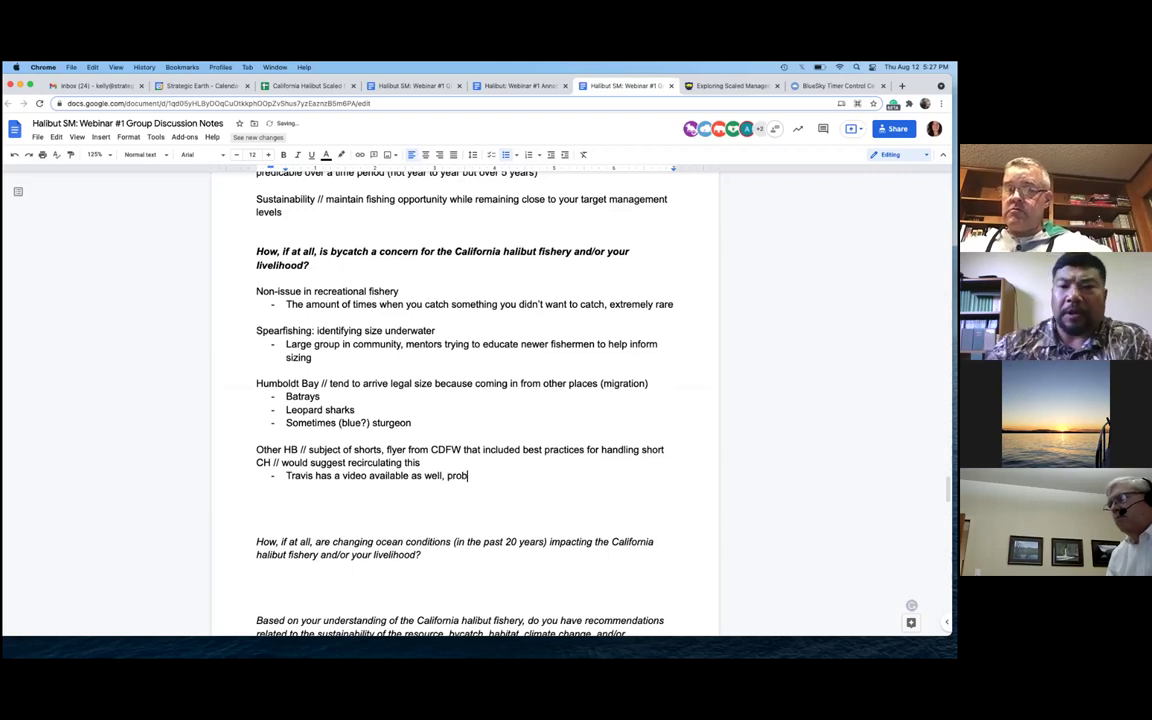
key(BackSpace)
text(p)
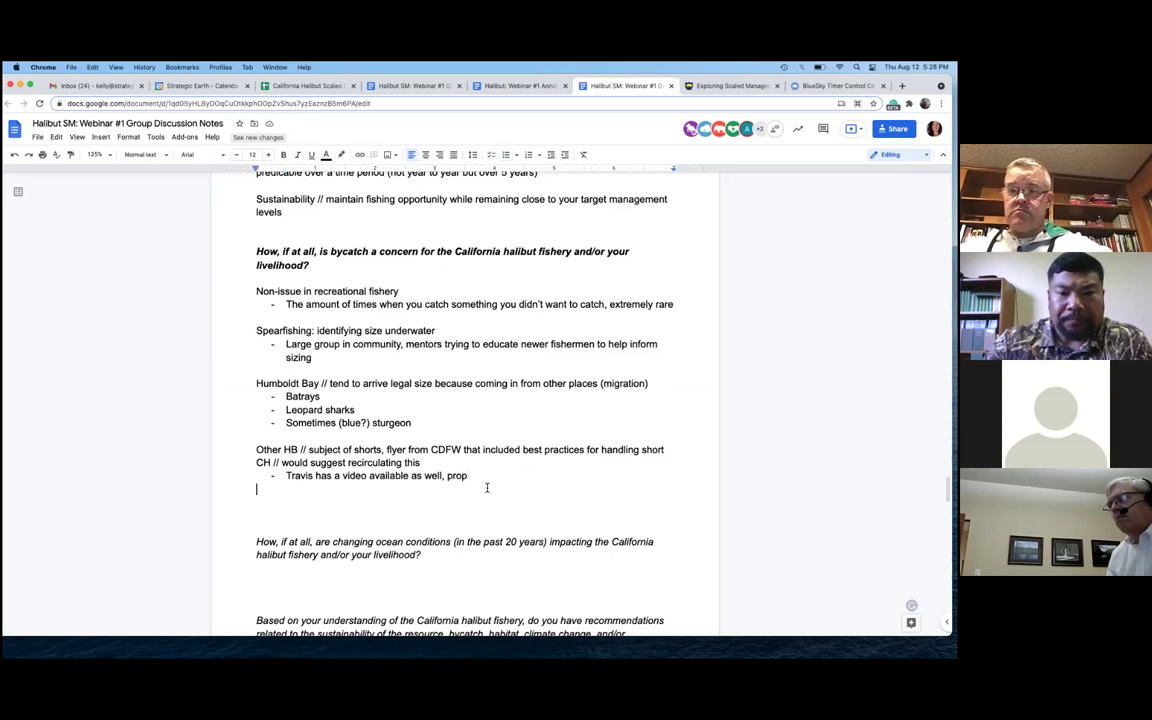
text(er handling)
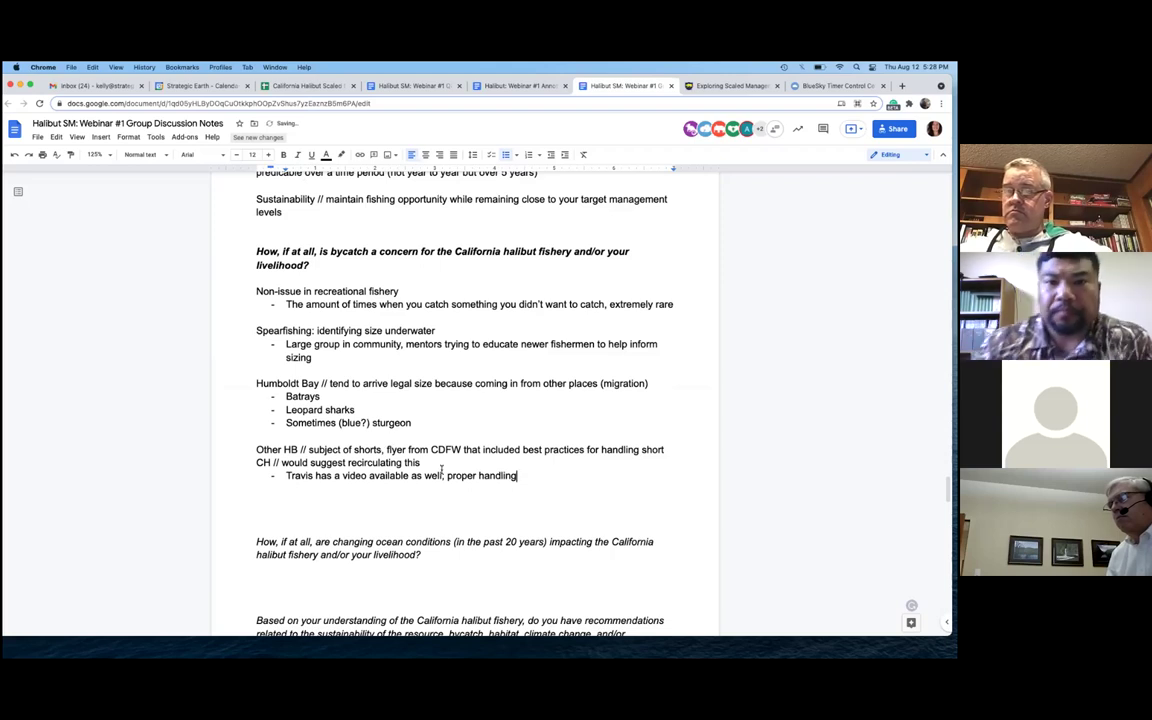
key(Return)
key(Return)
key(Return)
Add 'Effects of shorts in San Francisco Bay' with a bullet on this year's heavy pressure and many legals
text(Effor)
key(BackSpace)
key(BackSpace)
text(ects of )
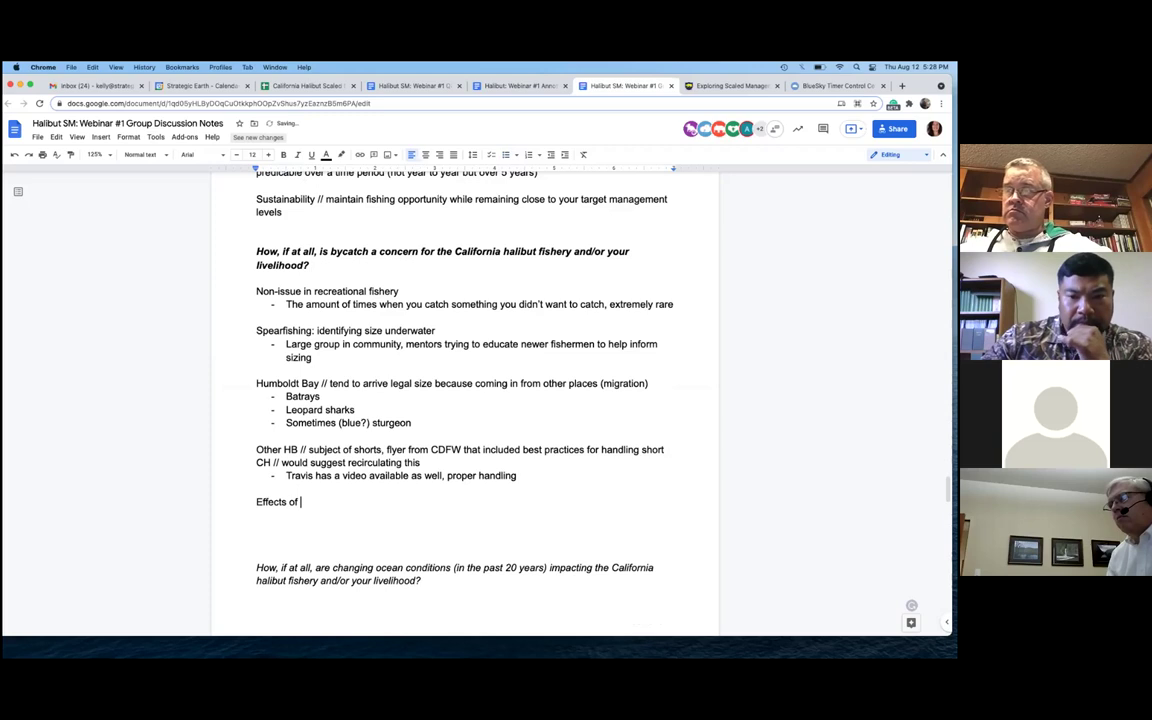
text(shorts in San Francisco Bay)
key(Return)
text(- Hea)
key(BackSpace)
key(BackSpace)
key(BackSpace)
text(This year, )
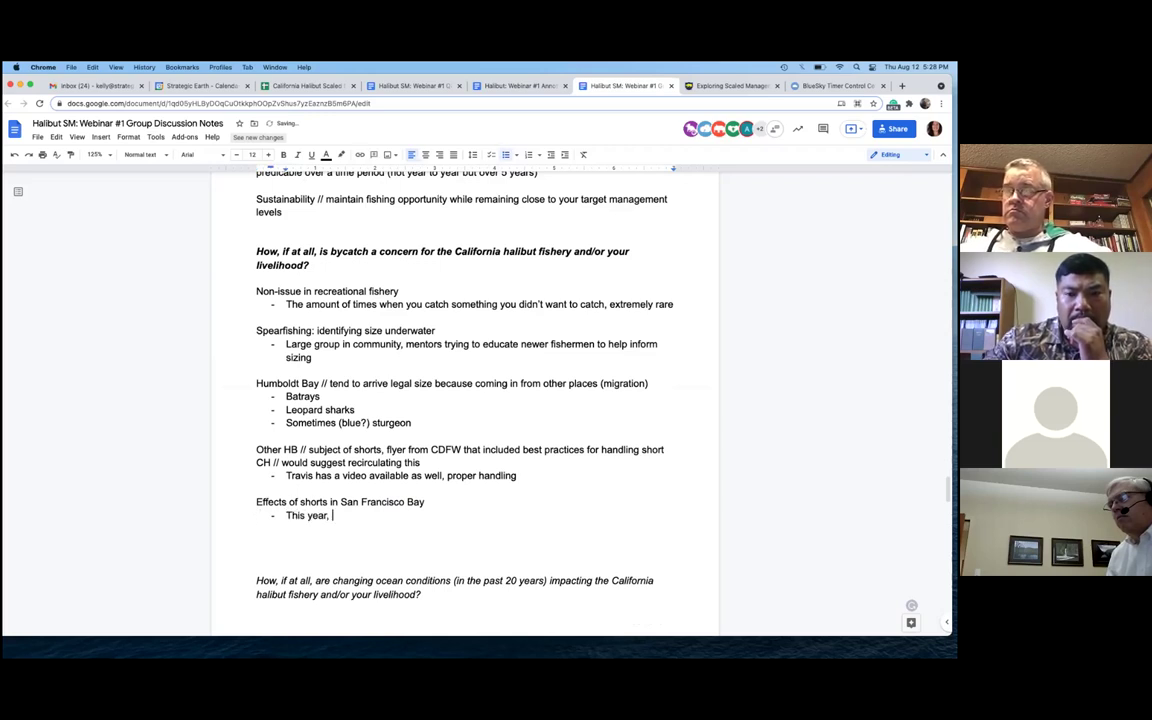
text(heavy pres)
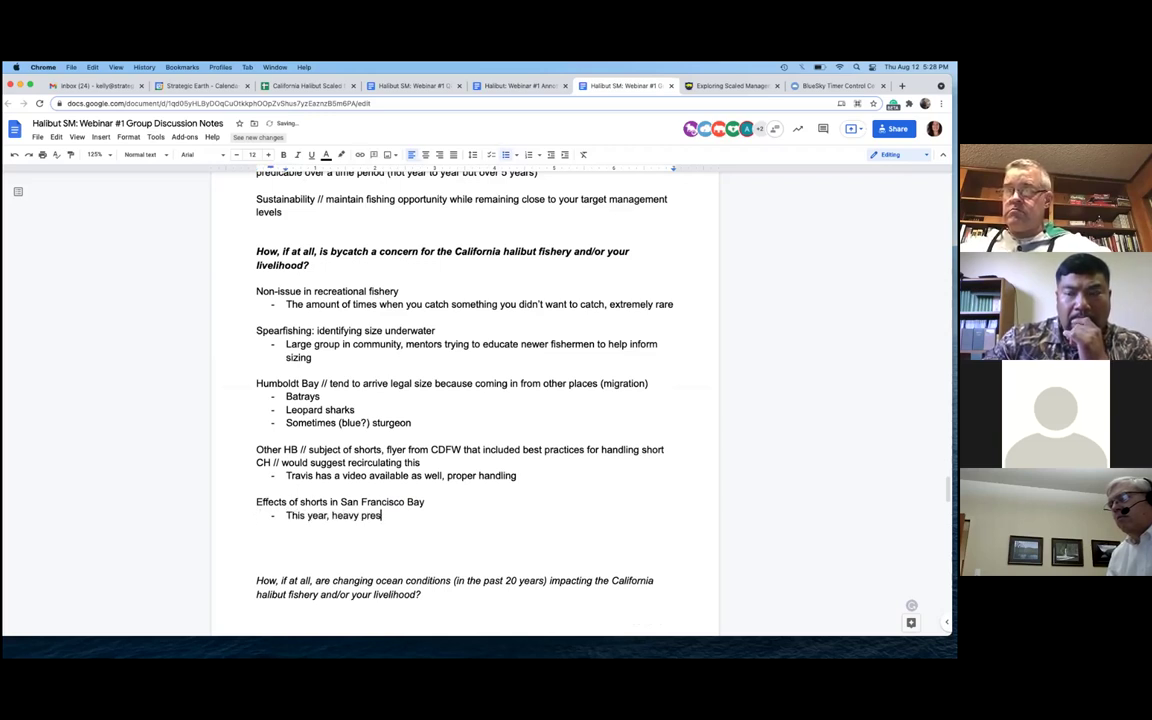
text(sure with lots of lea)
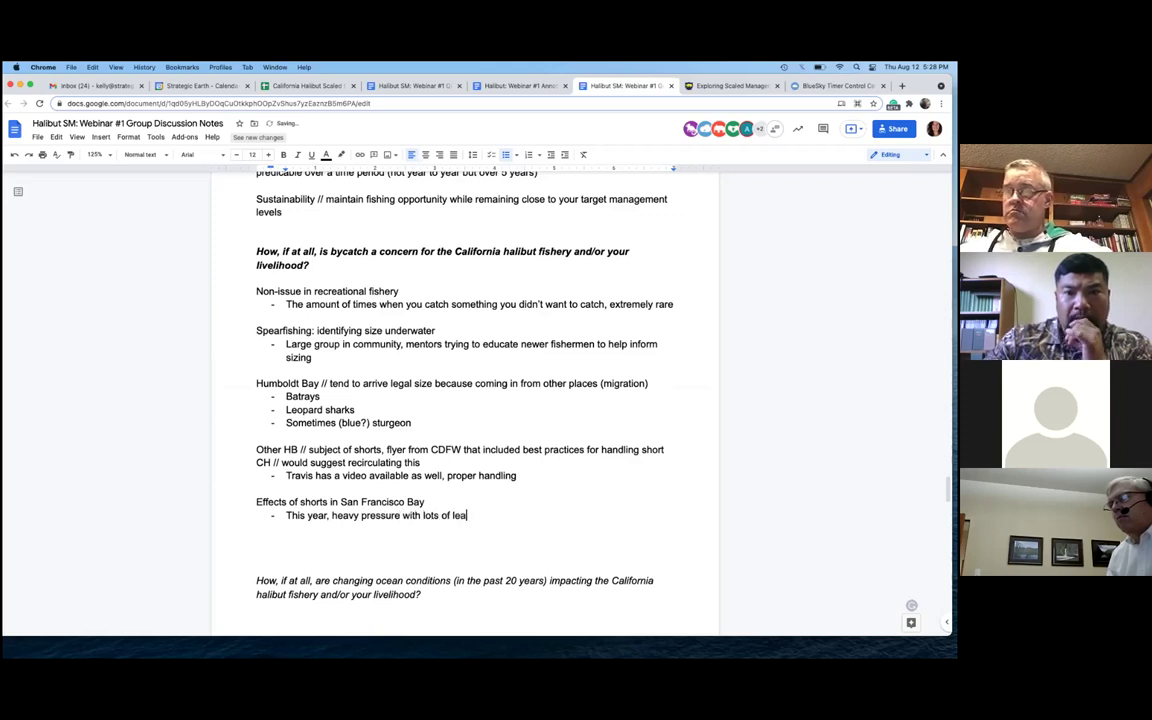
text(als)
Add bullets 'Shifted to 10 to 1 sublegals // now primary shorts' and 'Could be a concern and supports'
key(Return)
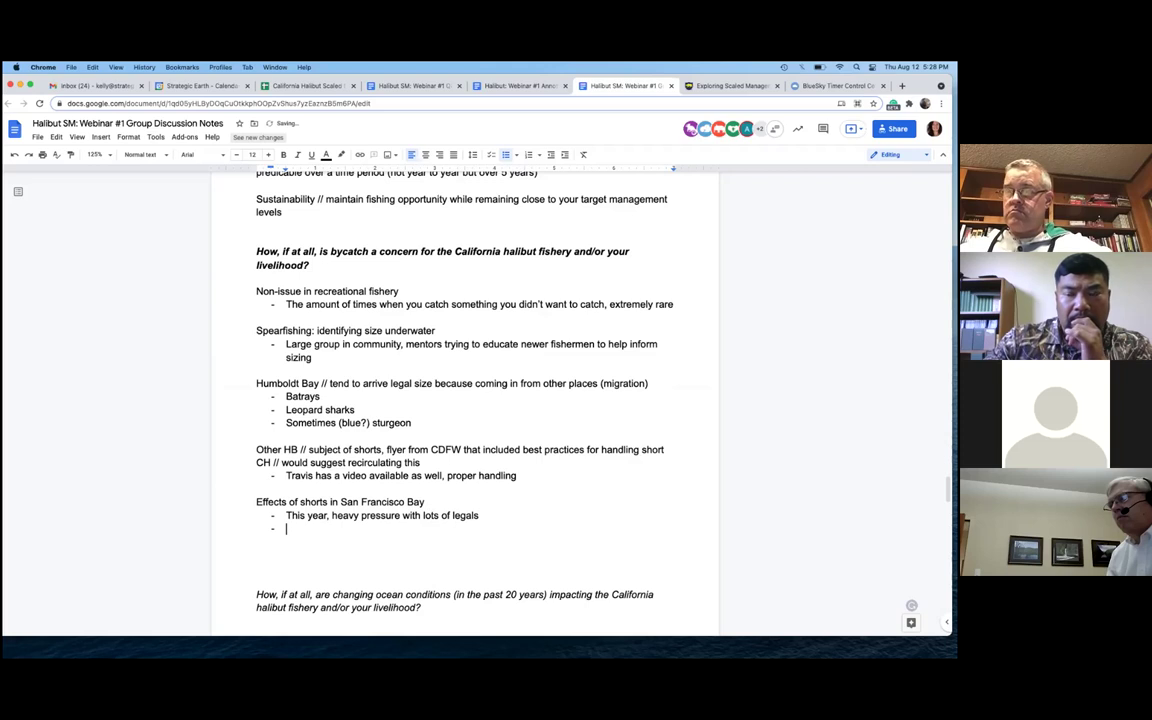
text(Shifted to)
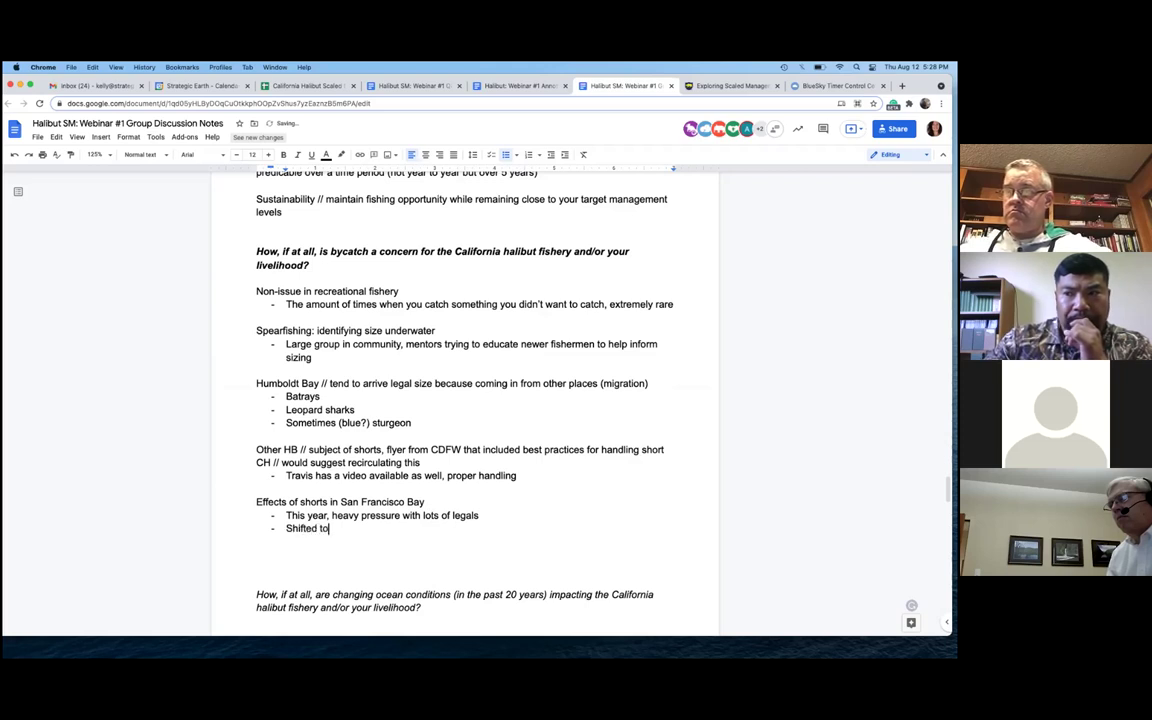
text( 10 to 1)
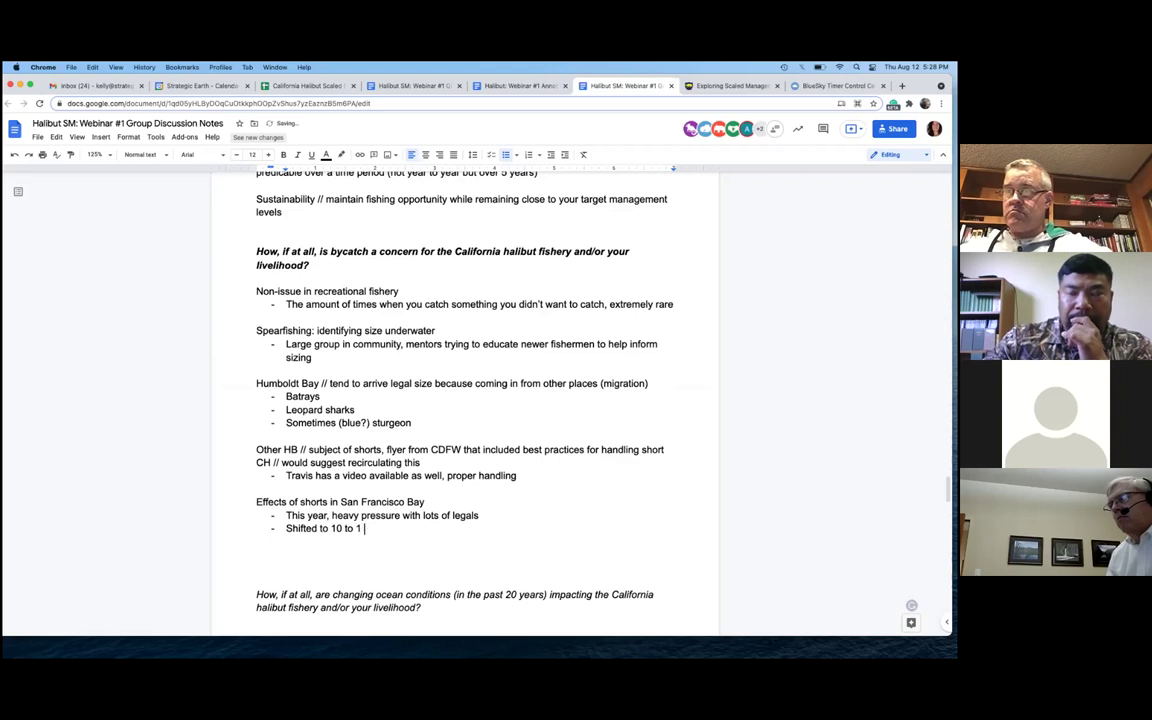
text( sublegal)
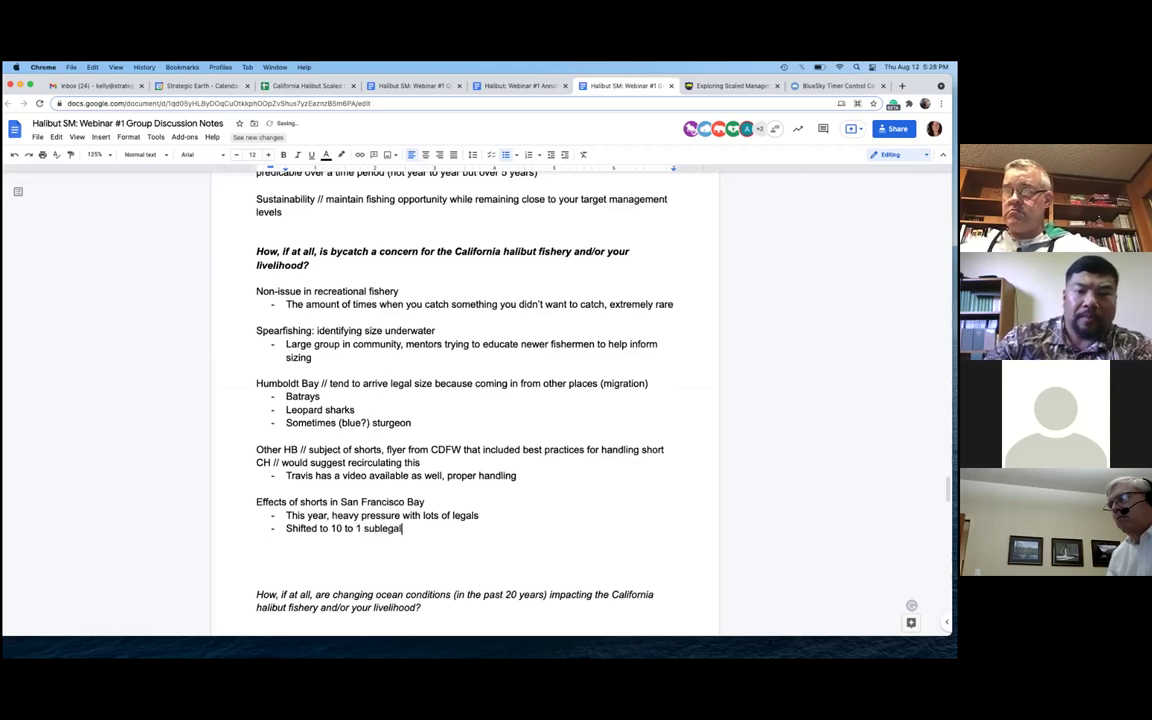
text(s // moving to)
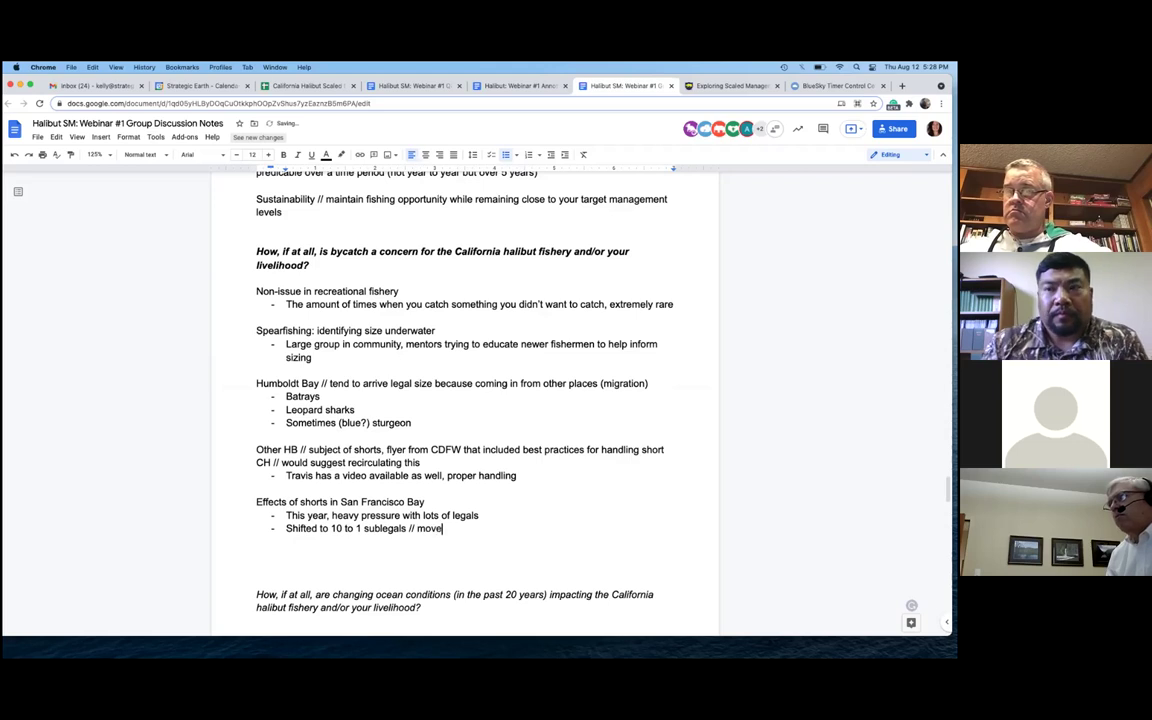
text( bo)
key(BackSpace)
key(BackSpace)
text(now primary )
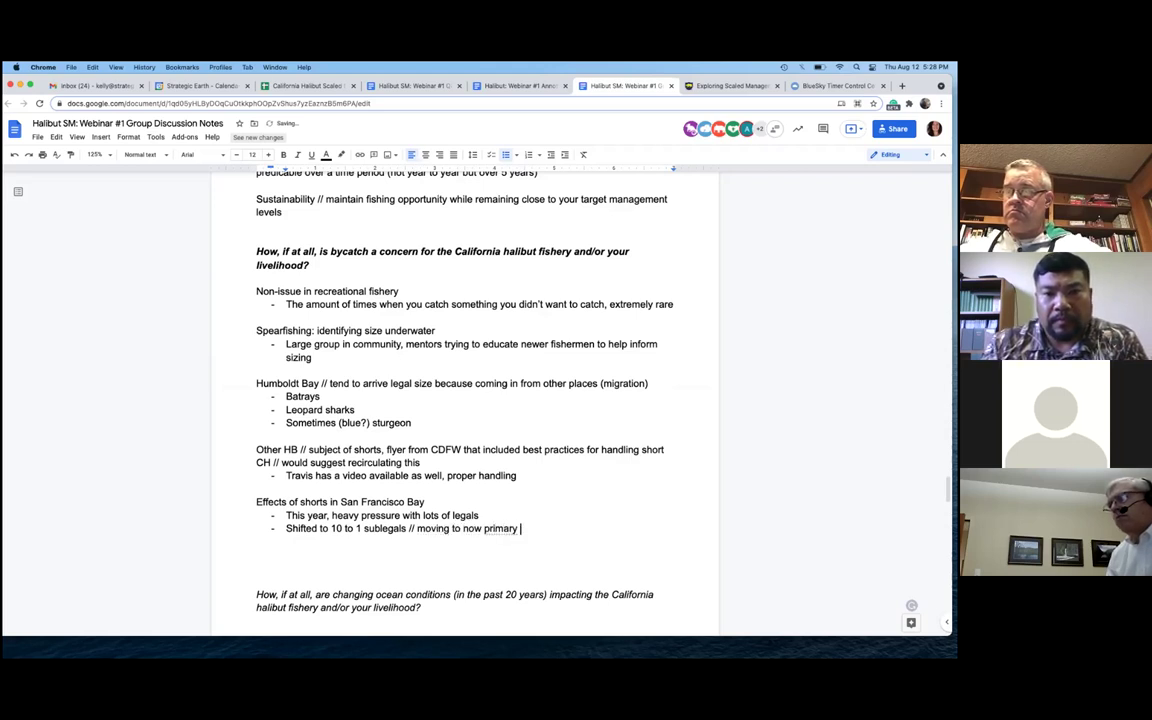
text(shorts)
key(Return)
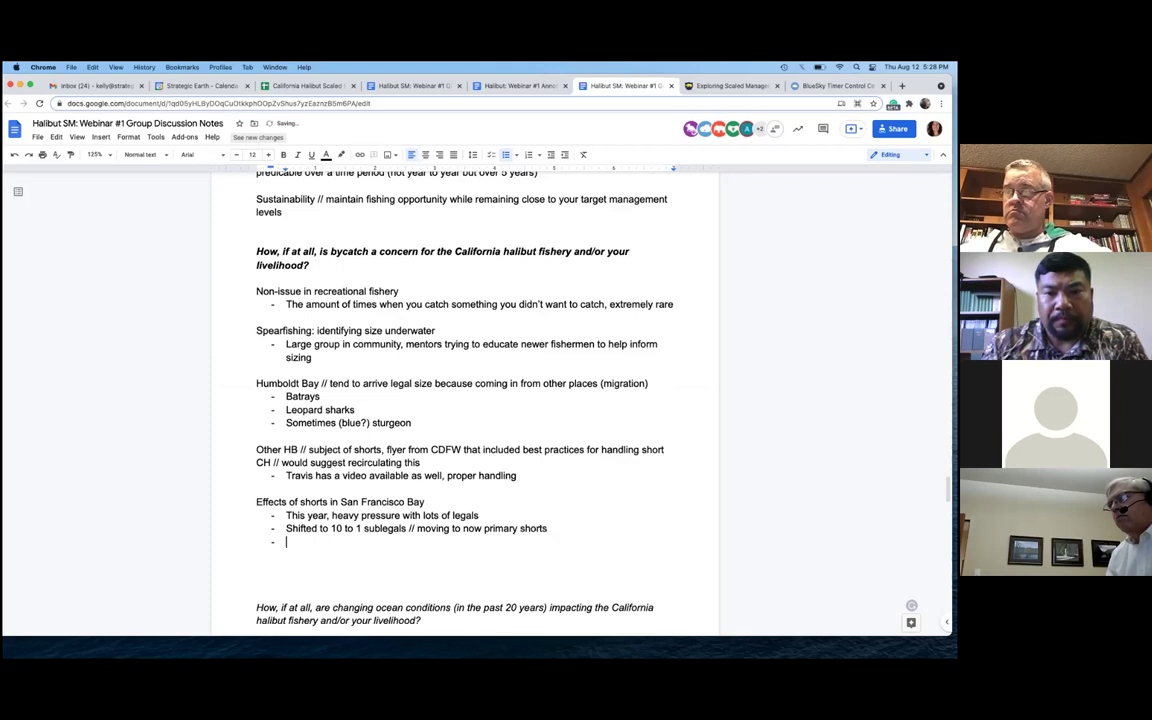
text(Could be a conce)
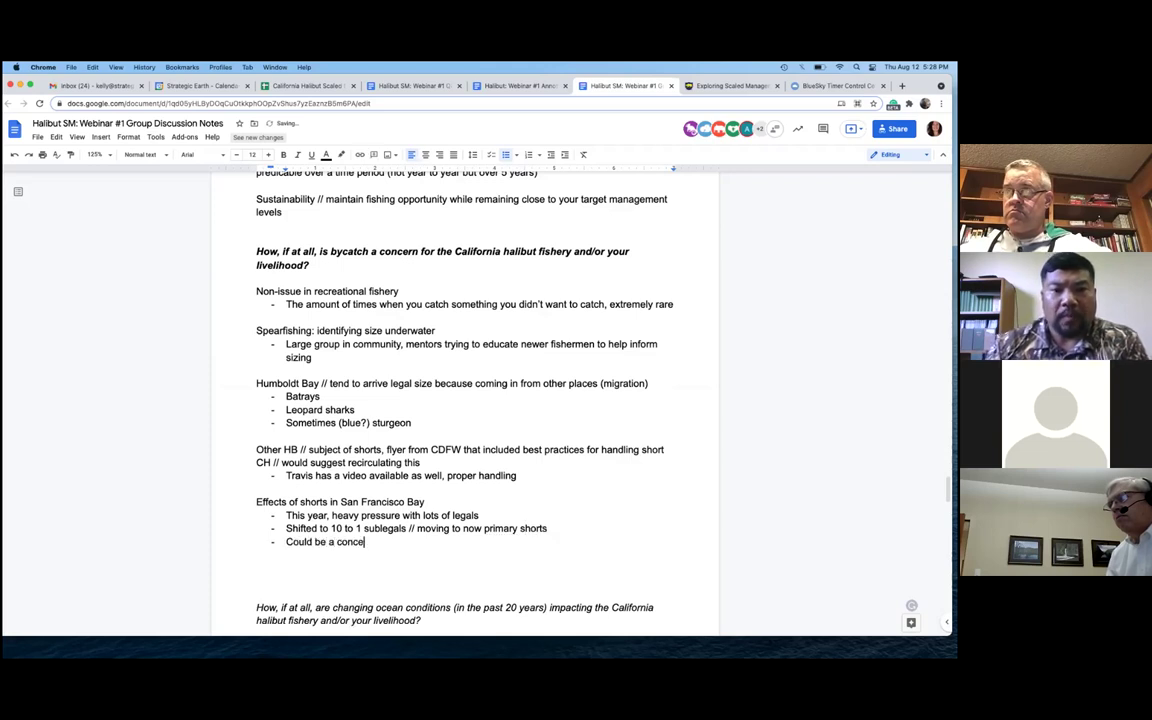
text(rn and supports)
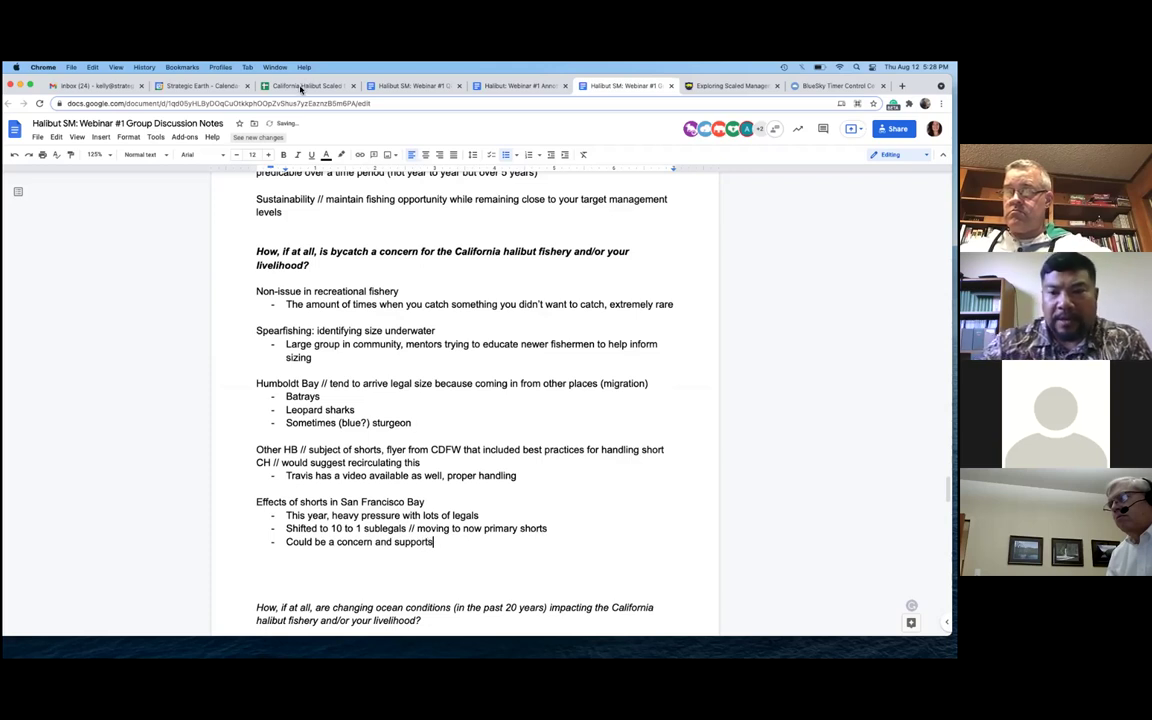
Remove the extra blank lines and leftover dash below the San Francisco Bay bullets
scroll(418, 488, down, 3)
scroll(418, 488, down, 4)
scroll(418, 488, up, 4)
scroll(418, 488, down, 1)
scroll(418, 488, down, 1)
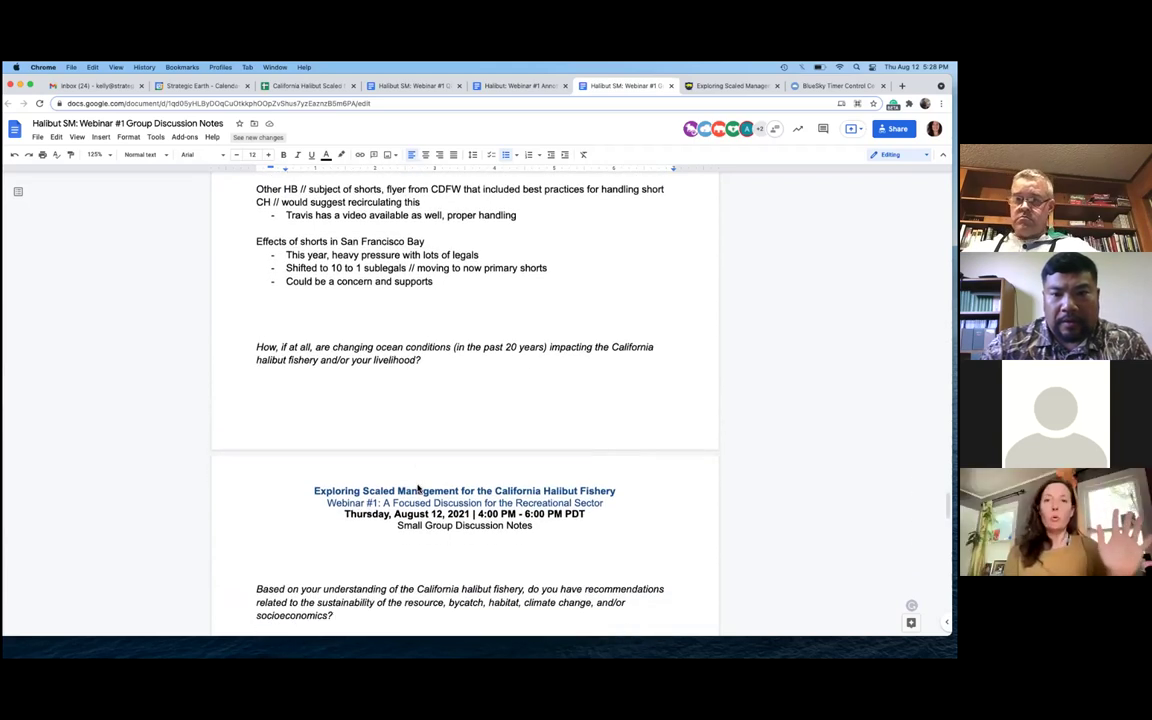
click(338, 331)
key(BackSpace)
key(BackSpace)
key(BackSpace)
key(Return)
key(BackSpace)
Replace '(blue?)' in the sturgeon bullet with 'green'
scroll(464, 400, up, 1)
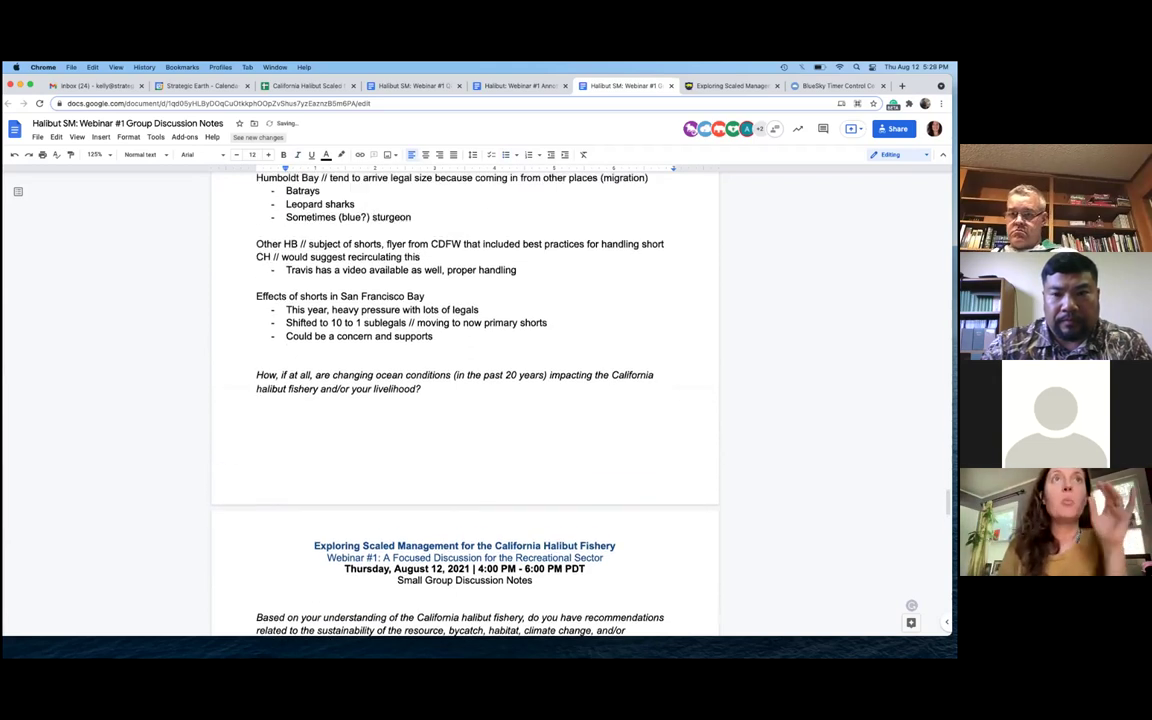
click(369, 218)
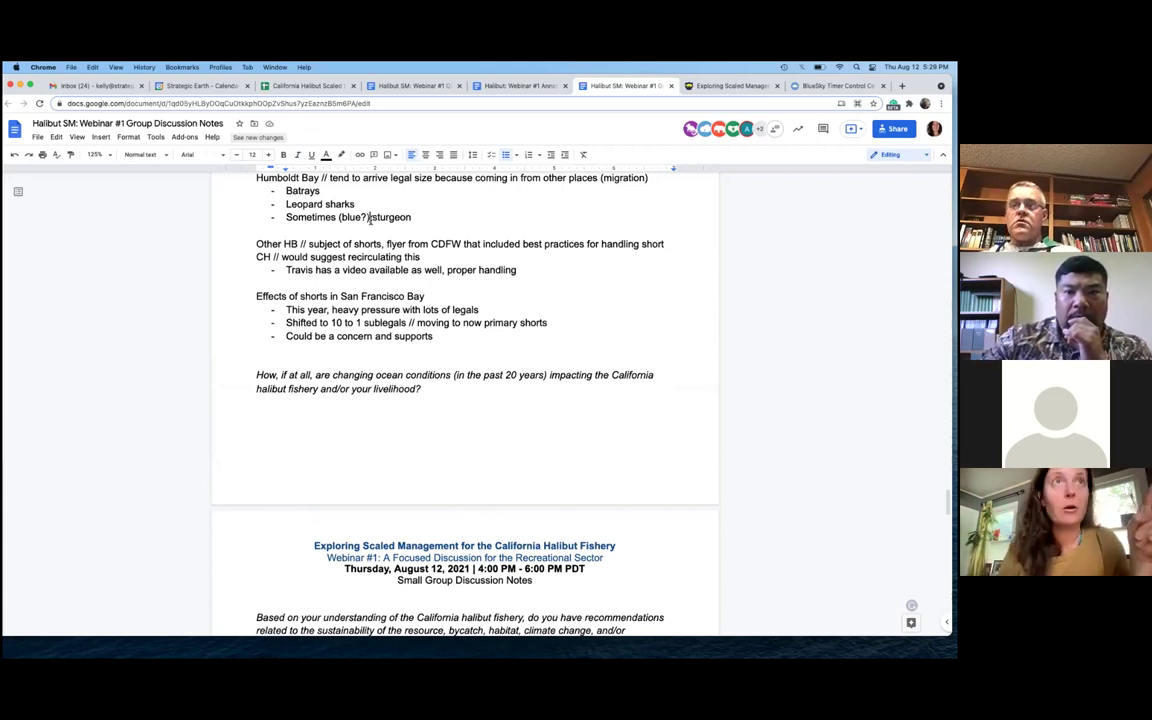
scroll(369, 218, up, 1)
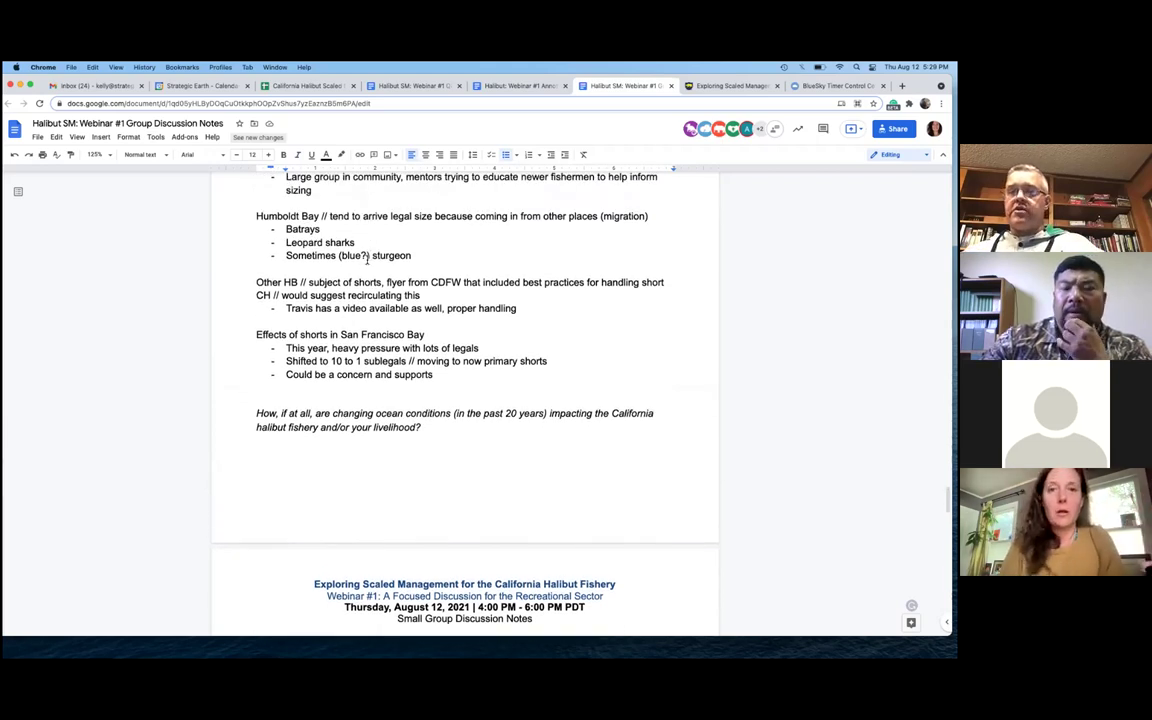
key(BackSpace)
key(BackSpace)
key(BackSpace)
key(BackSpace)
key(BackSpace)
key(BackSpace)
key(BackSpace)
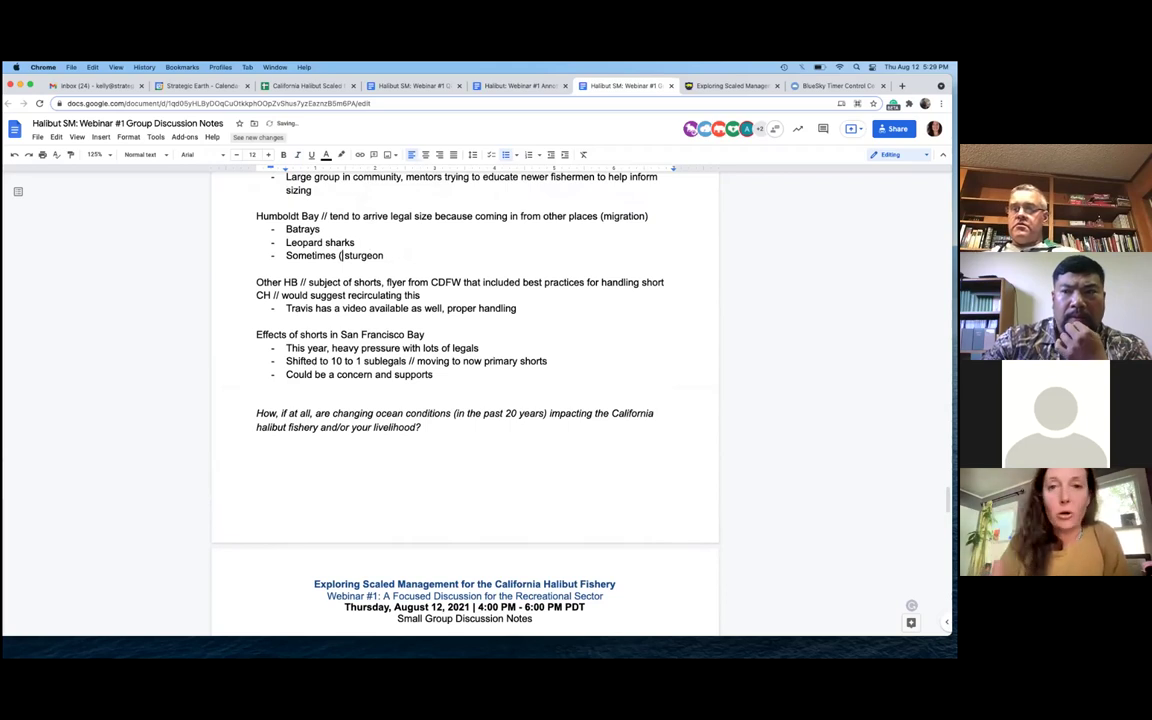
text(gree )
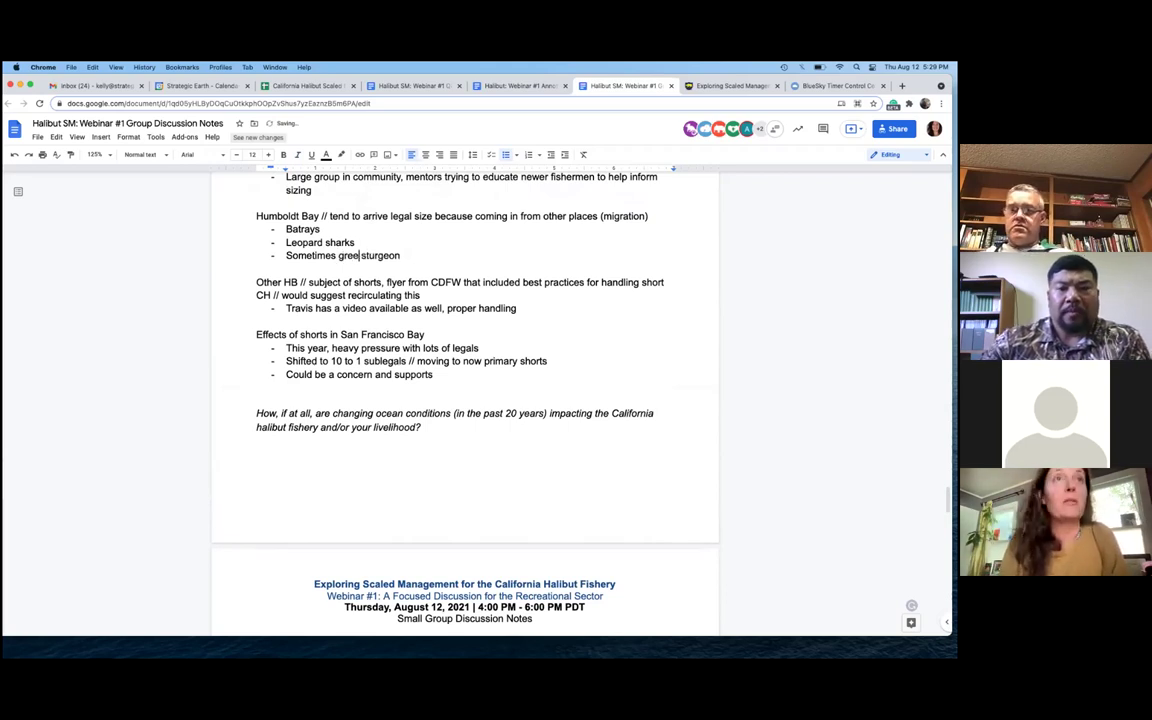
text(n)
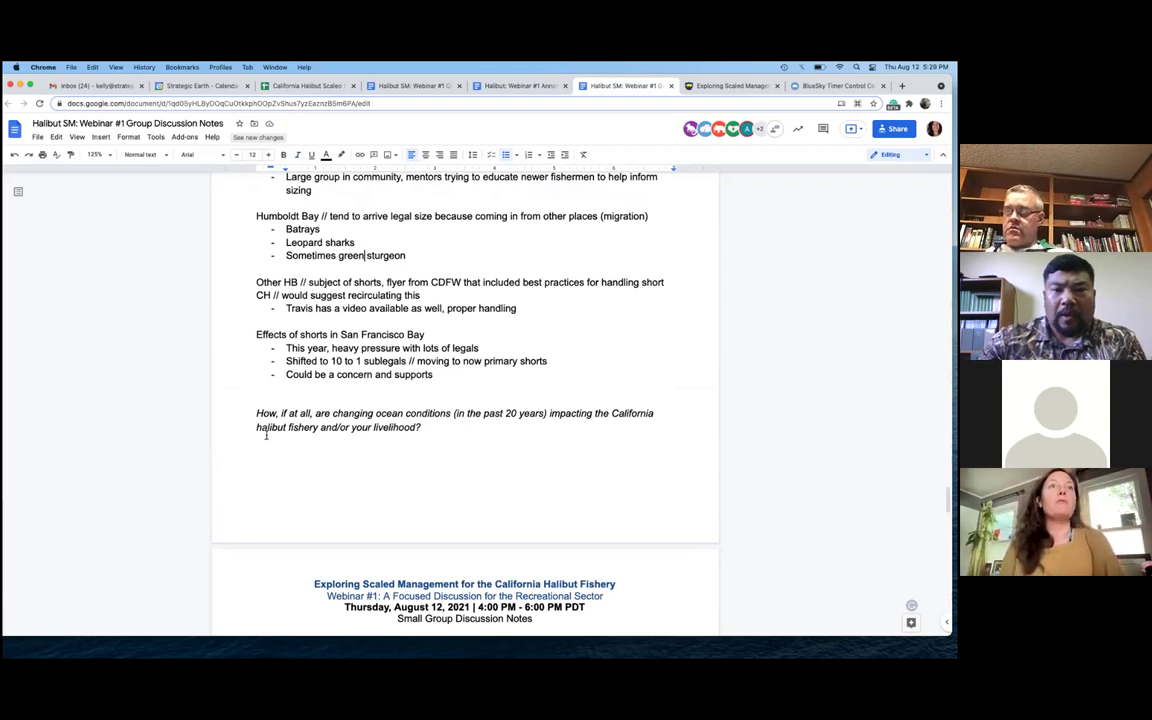
Bold the ocean conditions question, page-break it onto the next page, and add a blank line below
drag(257, 413, 440, 432)
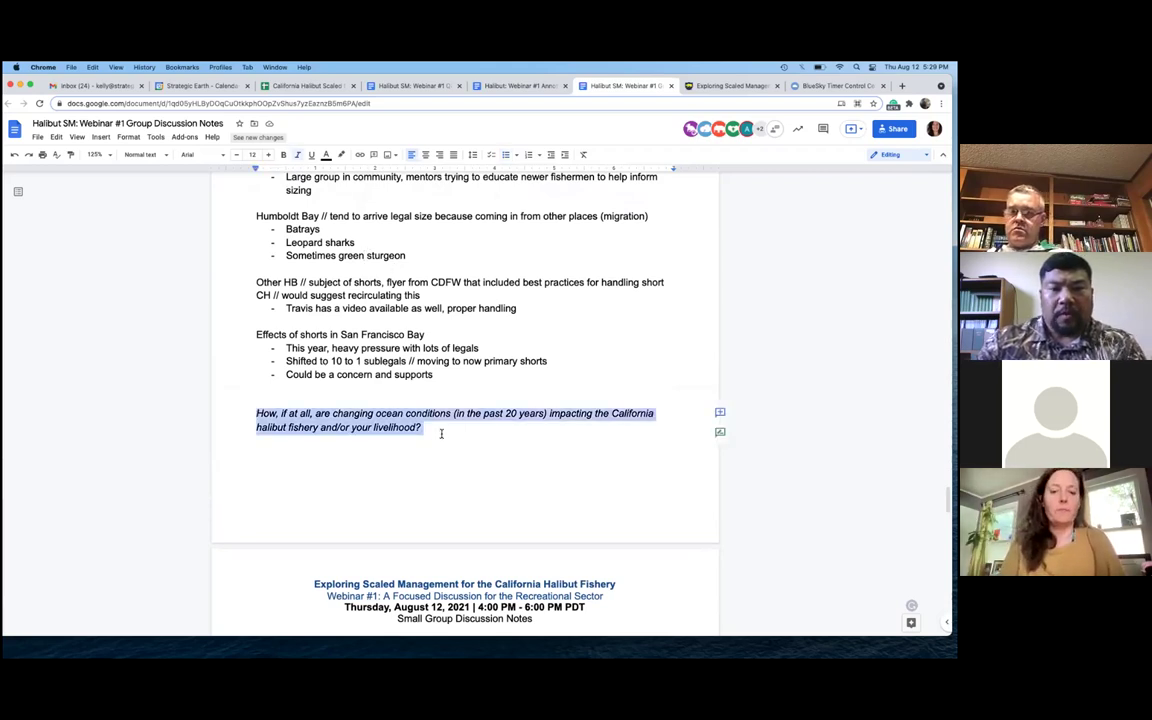
key(super+b)
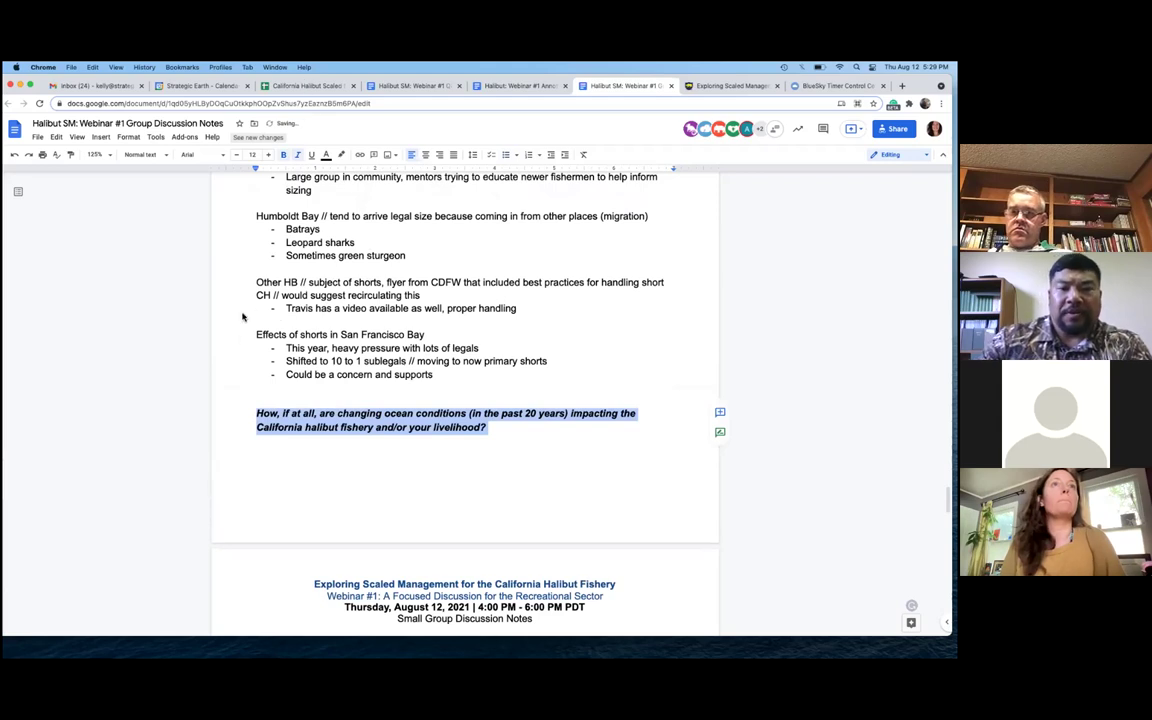
click(253, 414)
scroll(253, 414, down, 5)
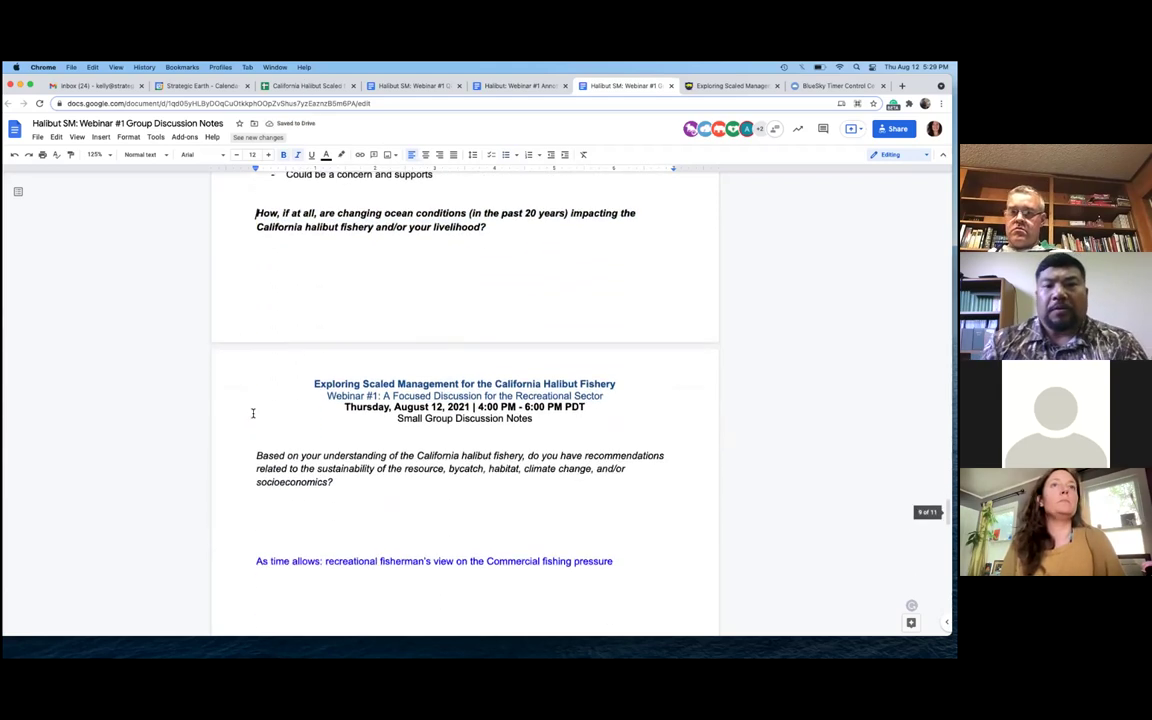
key(super+Return)
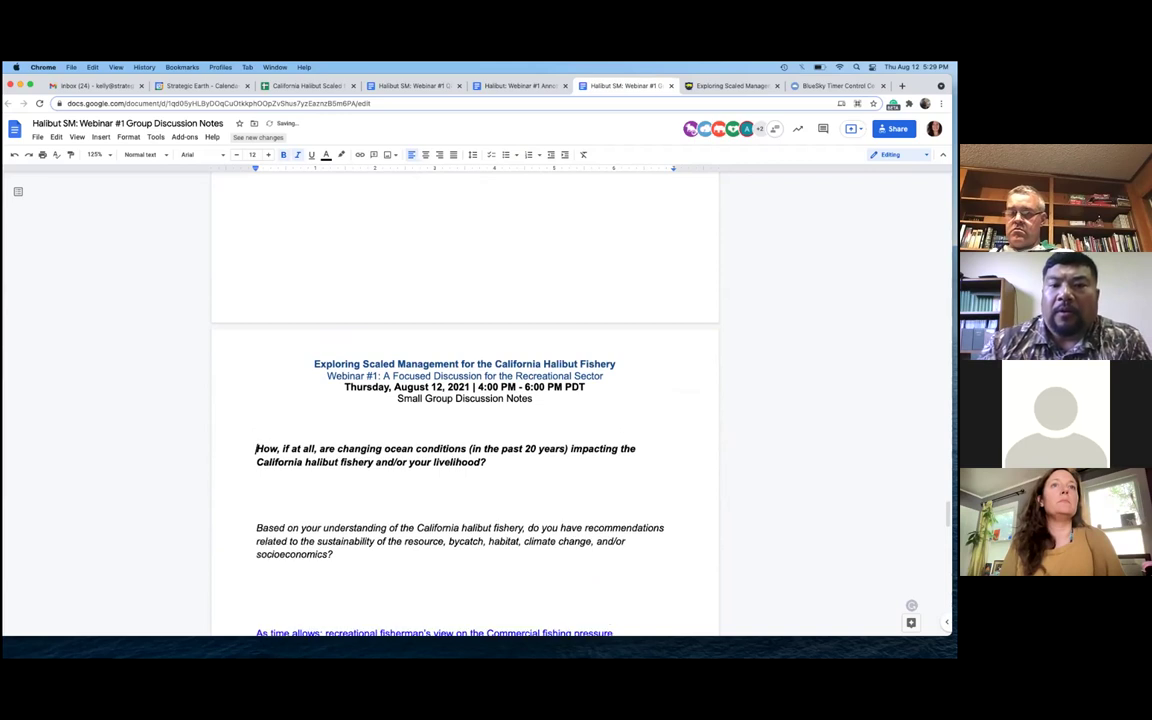
scroll(464, 420, down, 5)
click(323, 281)
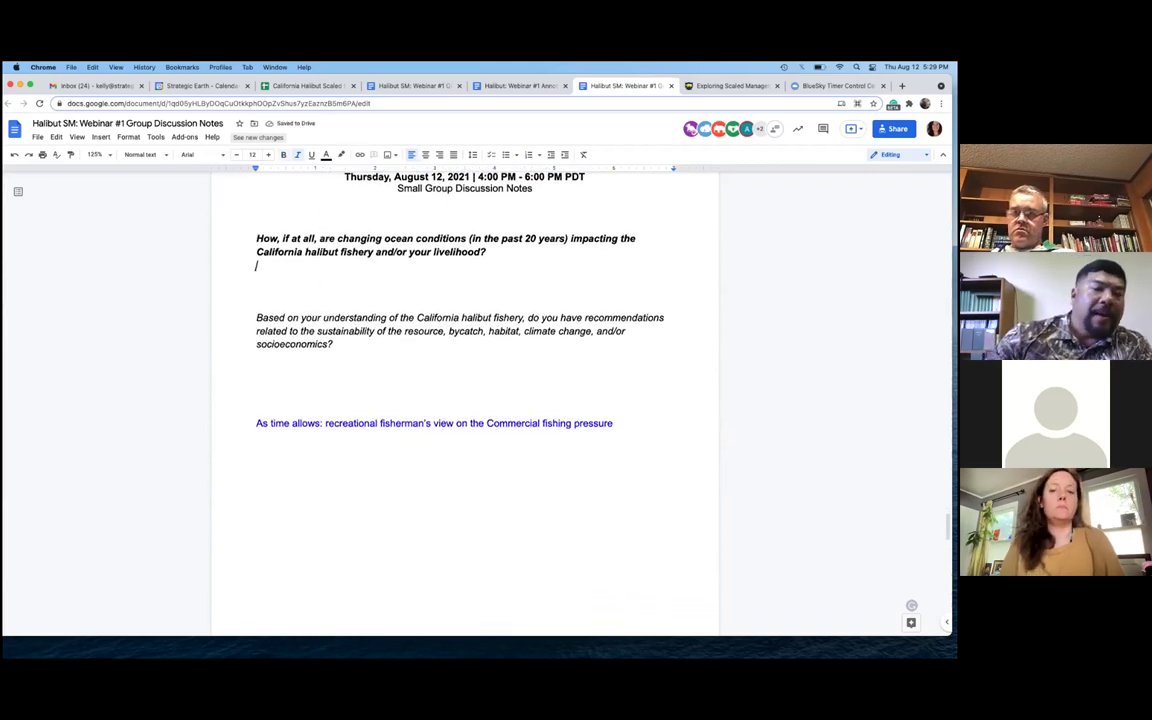
key(Return)
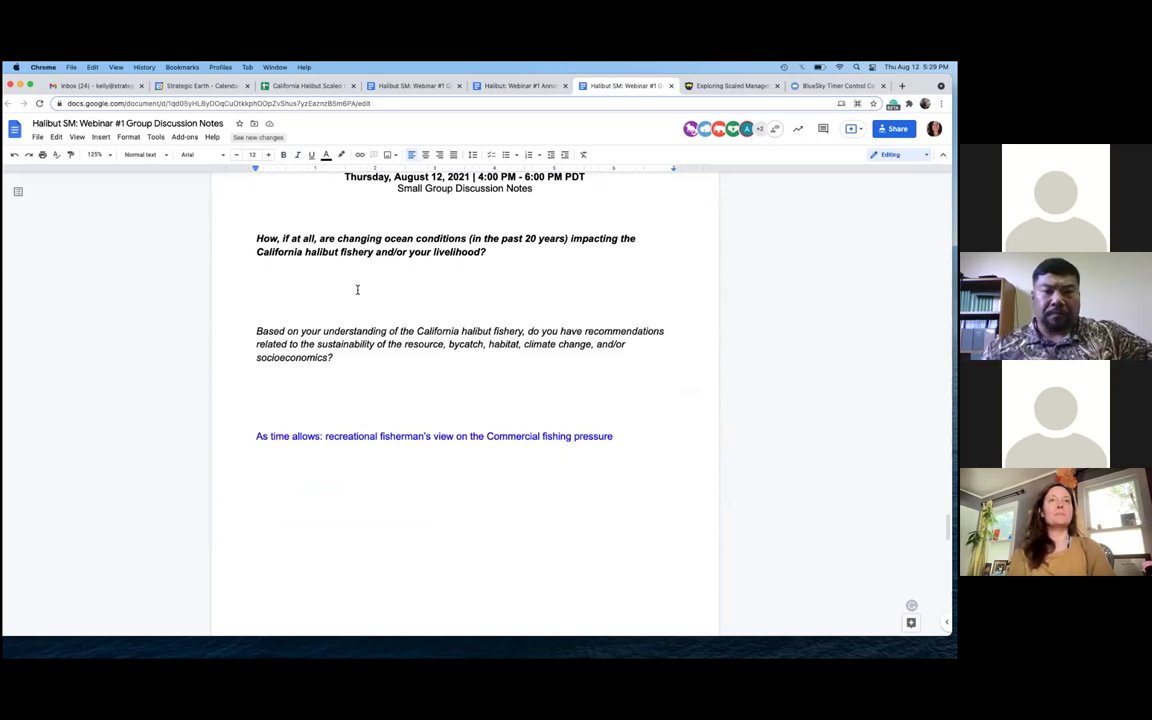
Add the 'Sustainability // San Francisco Bay area' note: CH declined during salmon closure, unclear river/ocean connections
text(Sustainability // )
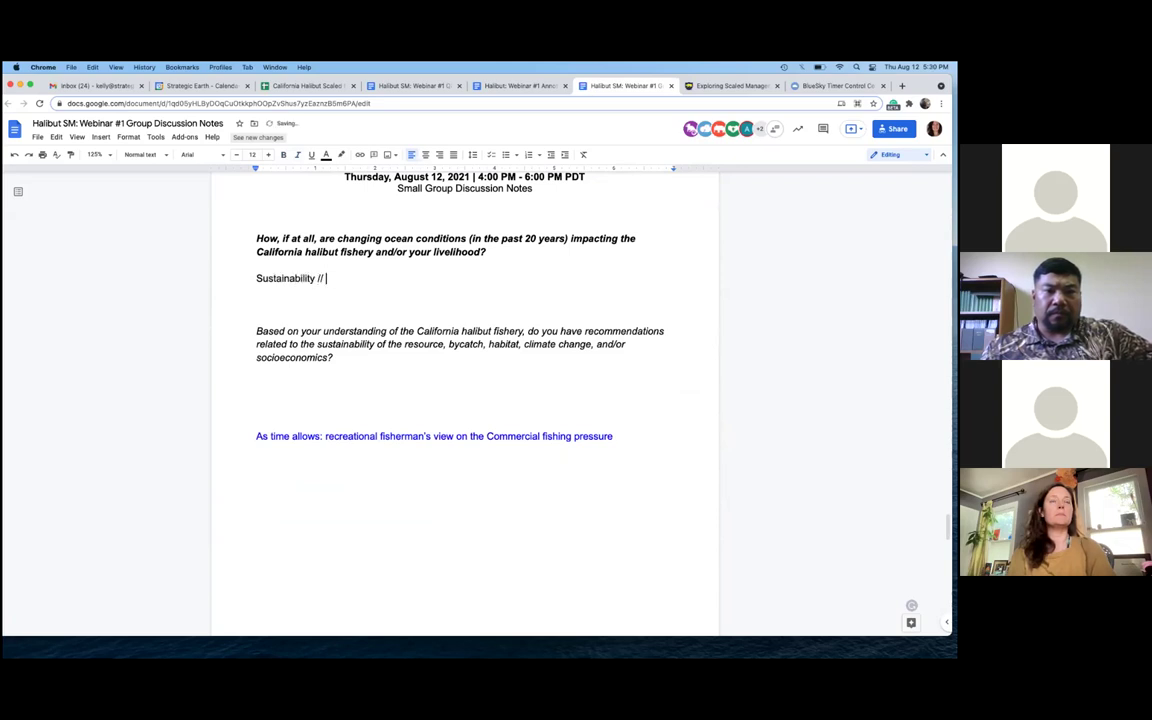
text(San Fr)
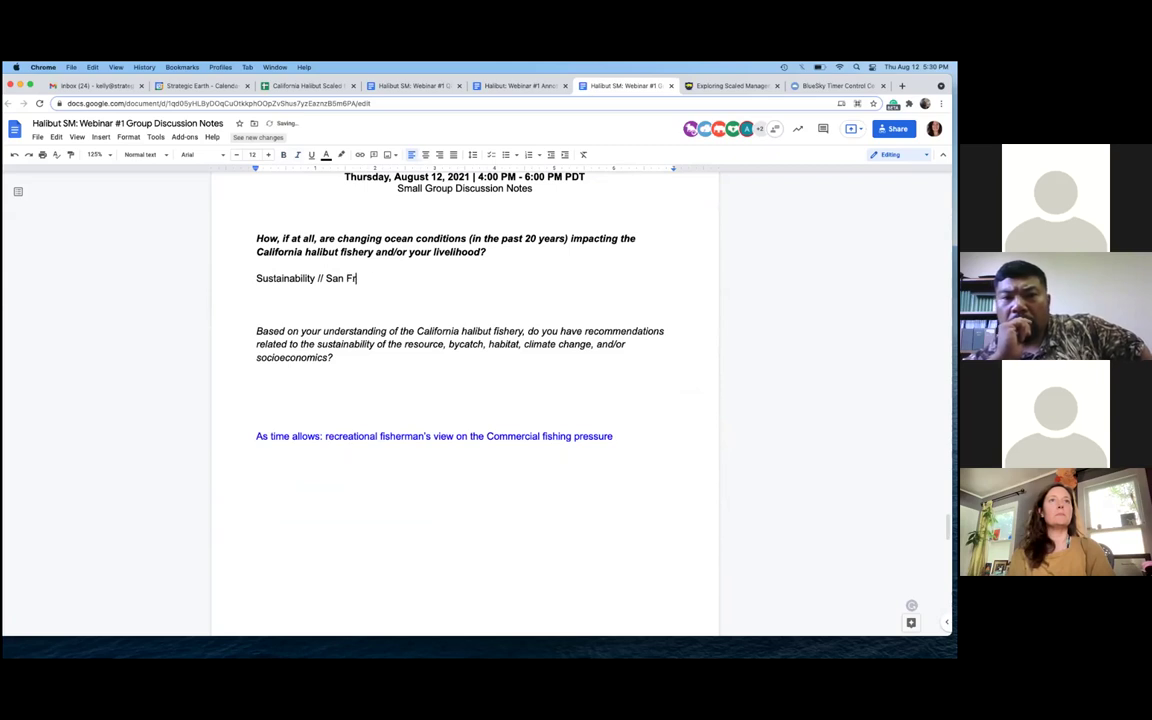
text(ancisco Bay a)
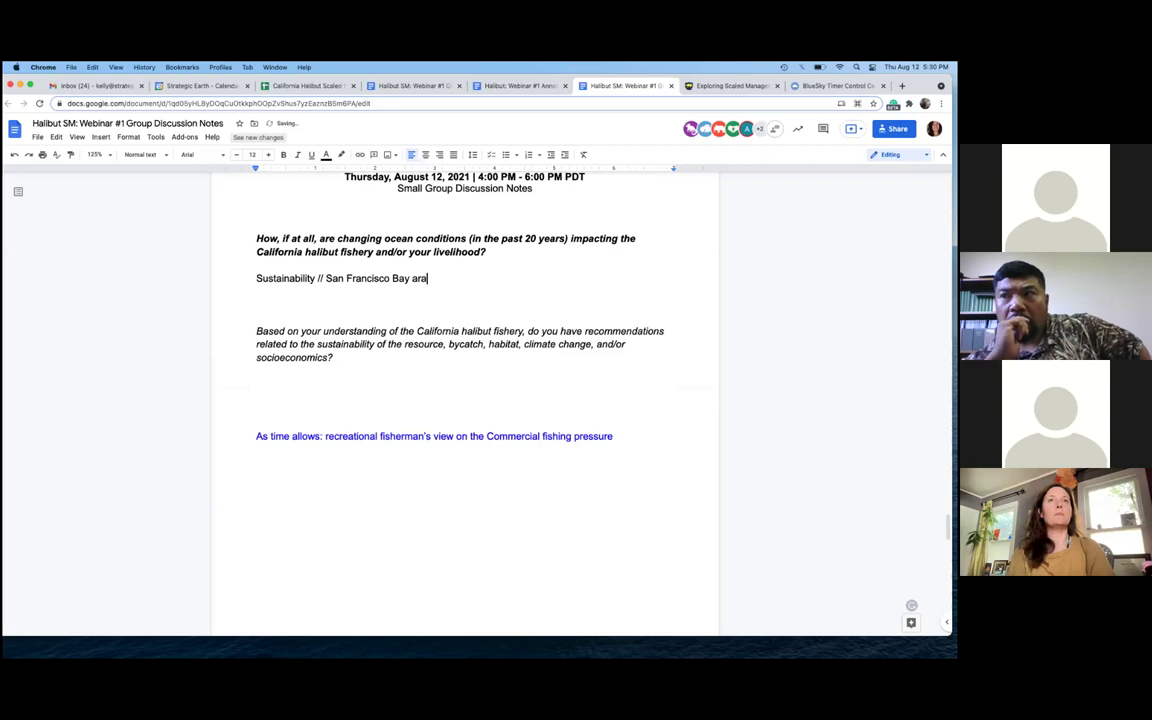
text(rwa,)
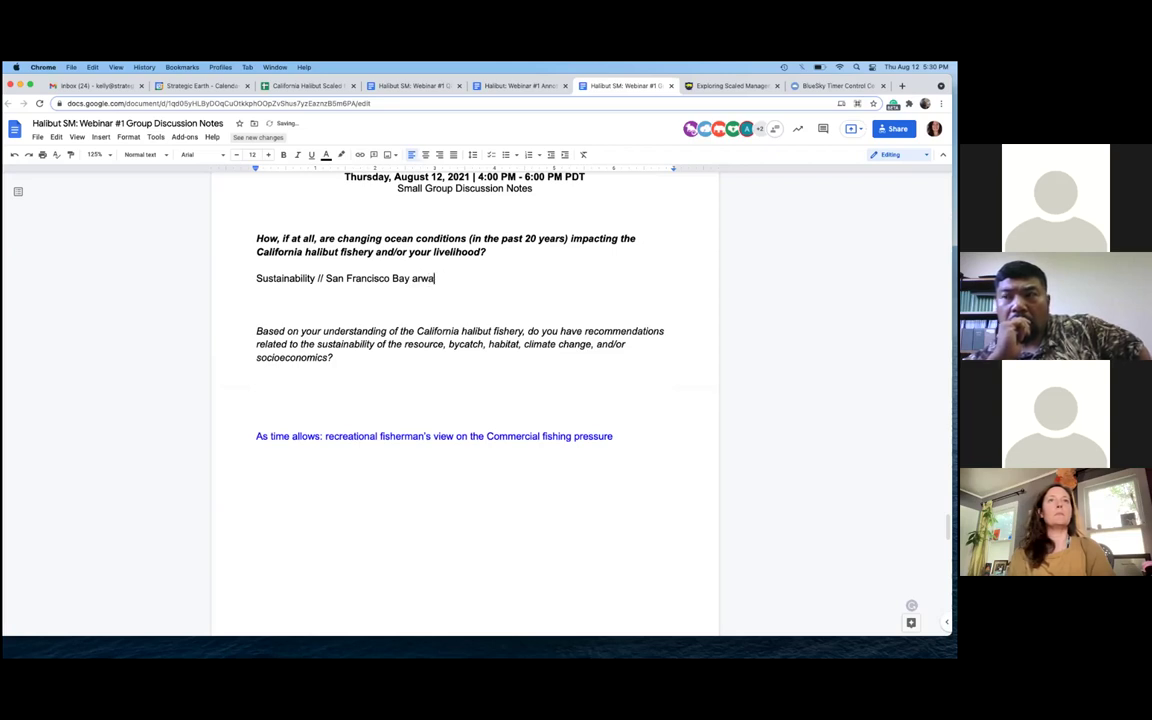
key(BackSpace)
key(BackSpace)
key(BackSpace)
text(rea, CH d)
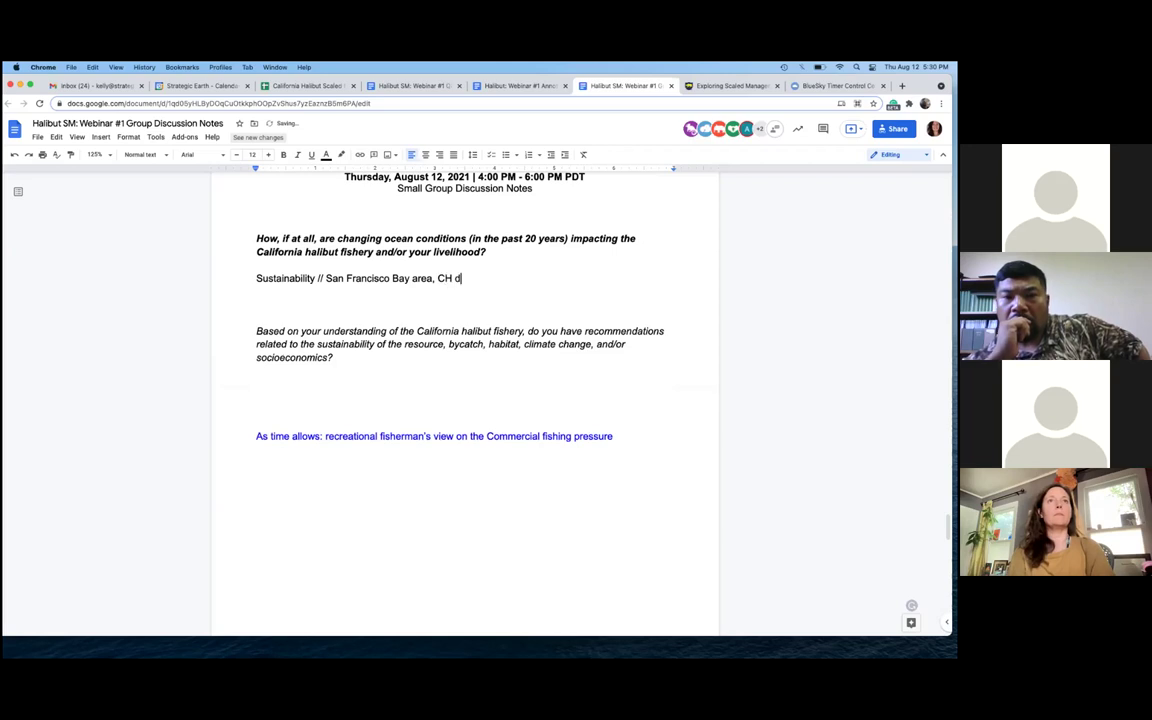
text(eclined)
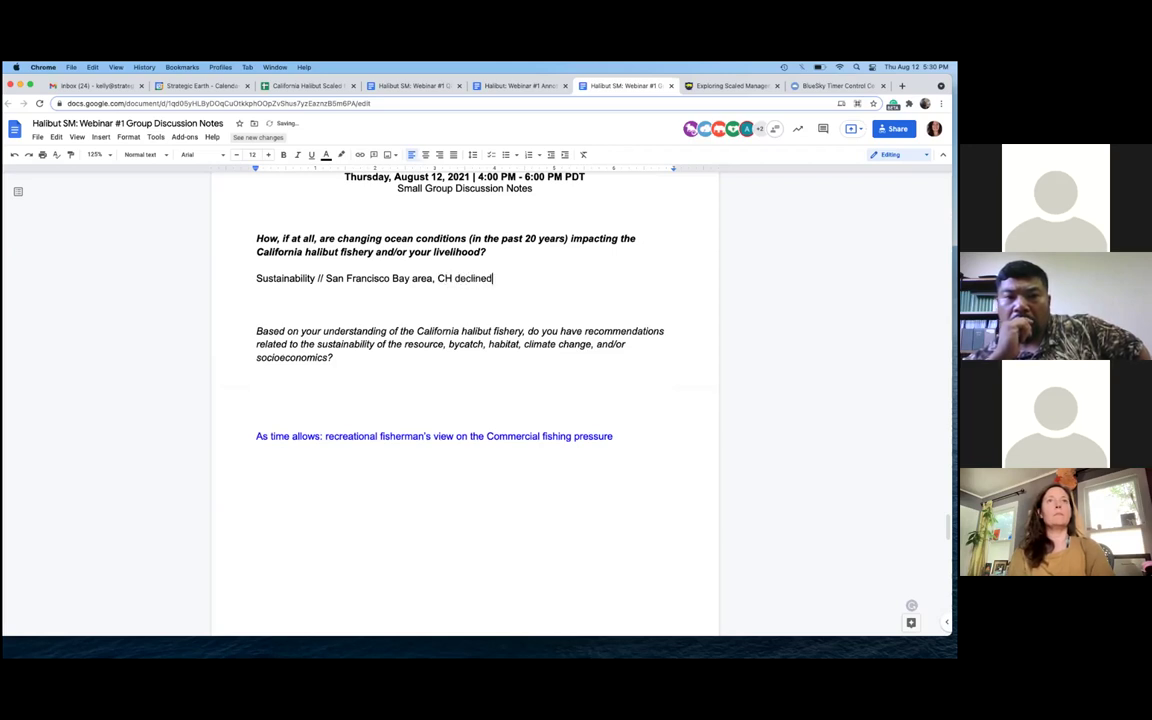
text( during salmon )
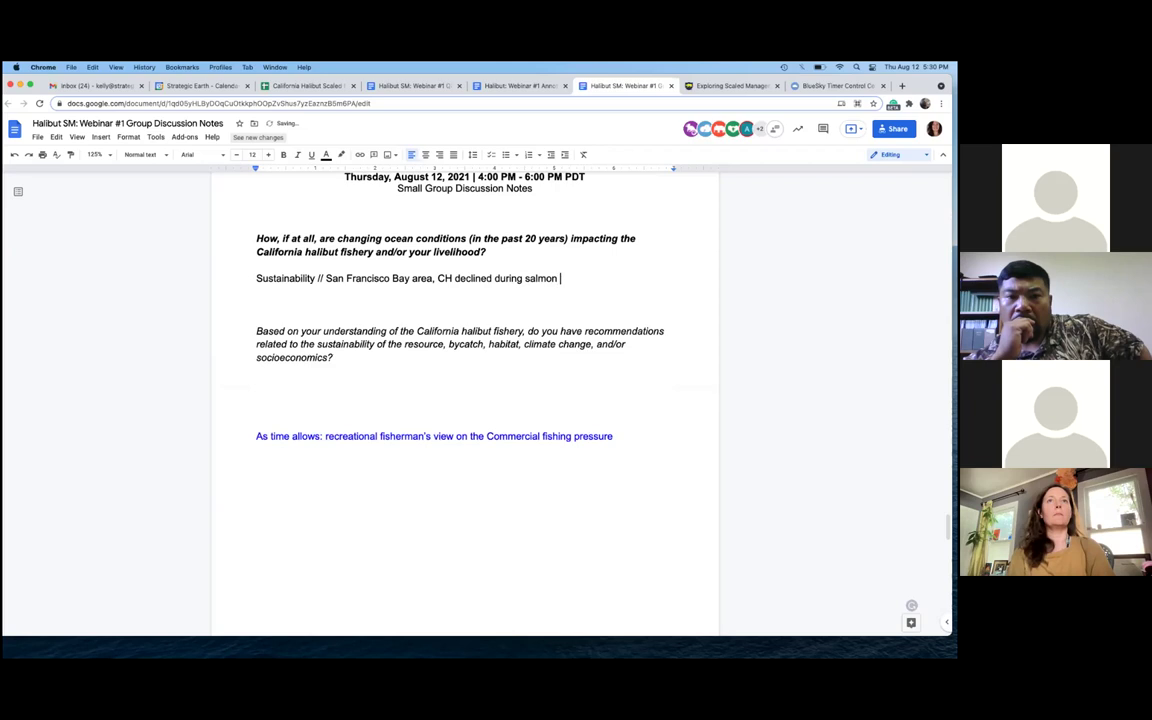
text(closure and inc)
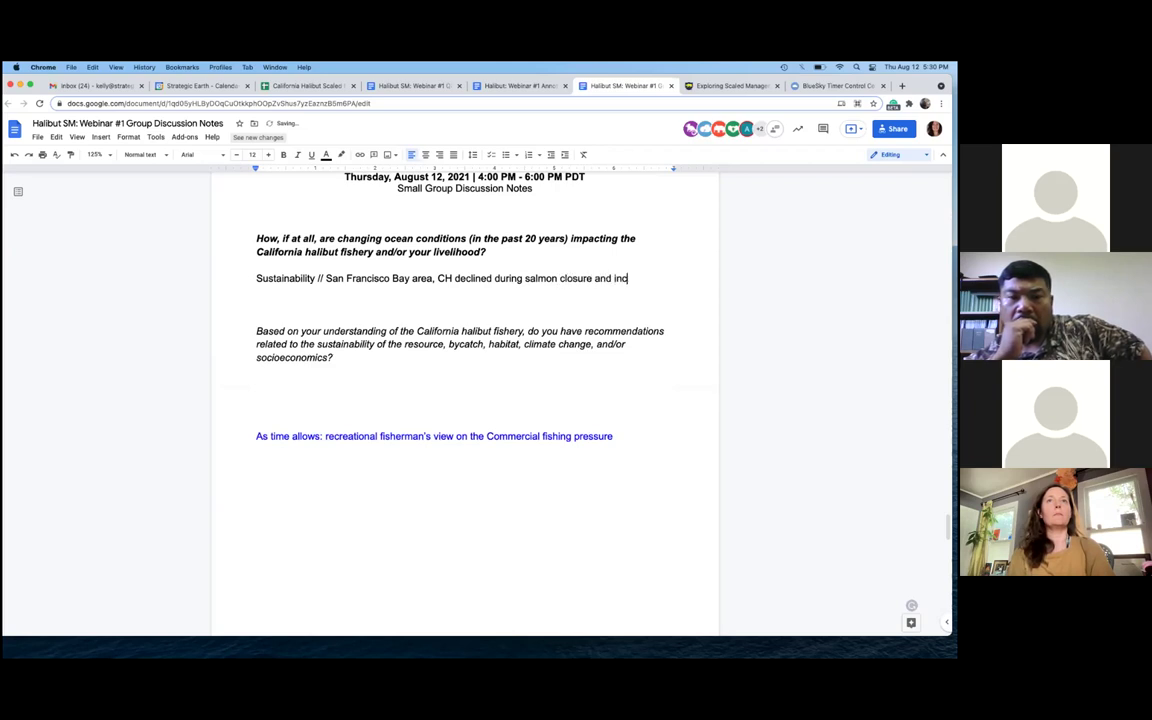
text(rease has flo)
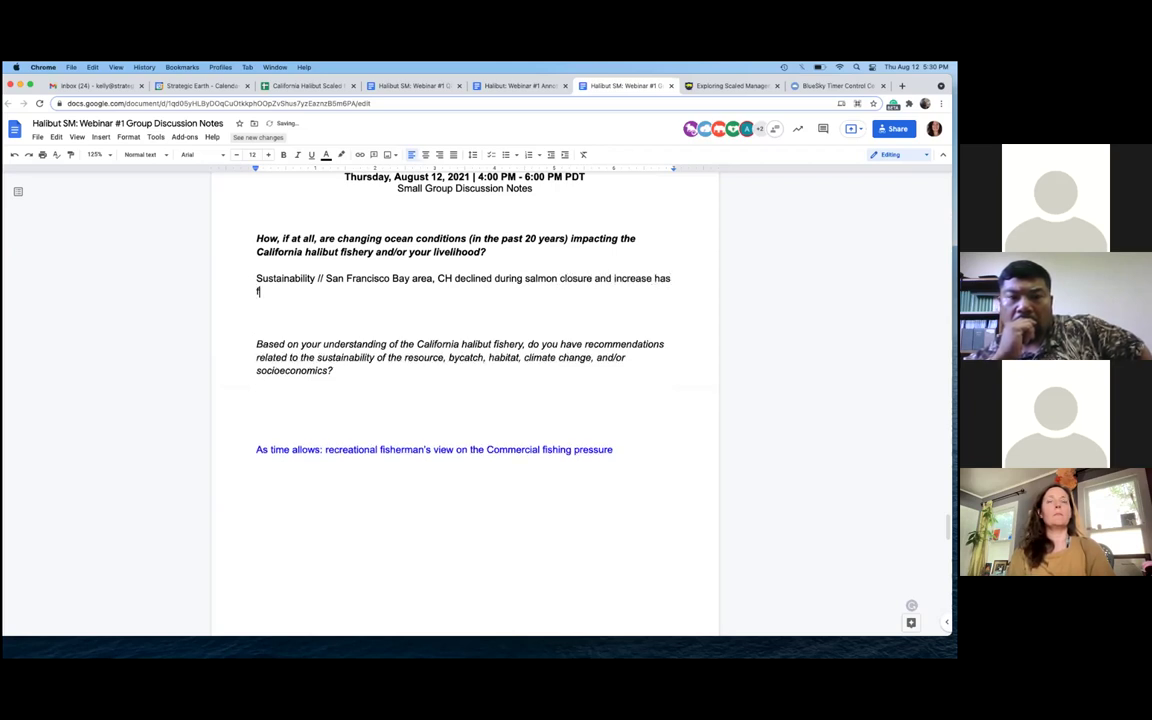
key(BackSpace)
text(ollow)
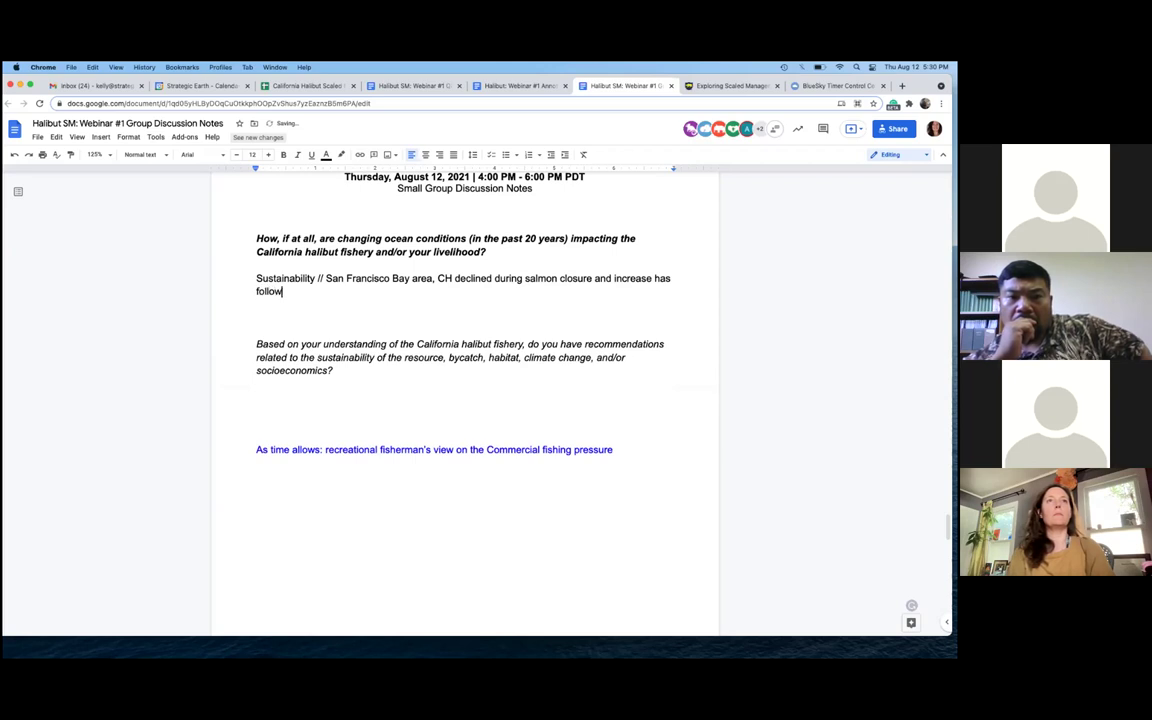
text(ed the pe)
key(BackSpace)
text(period )
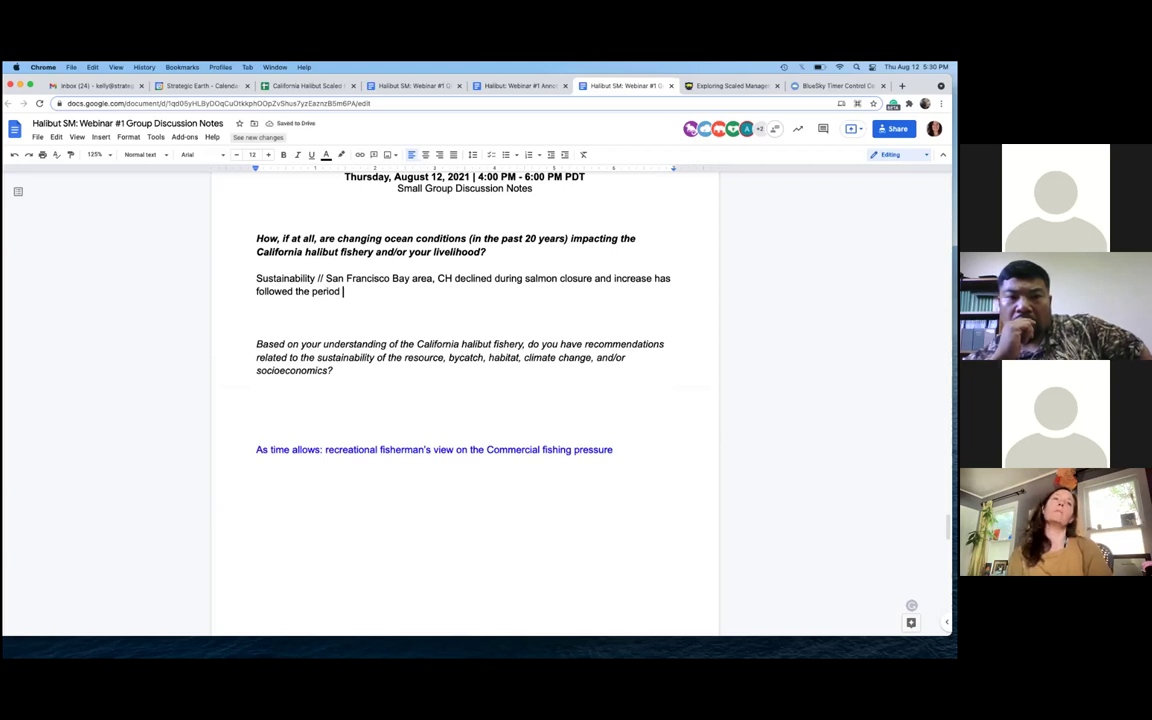
text(// unclear )
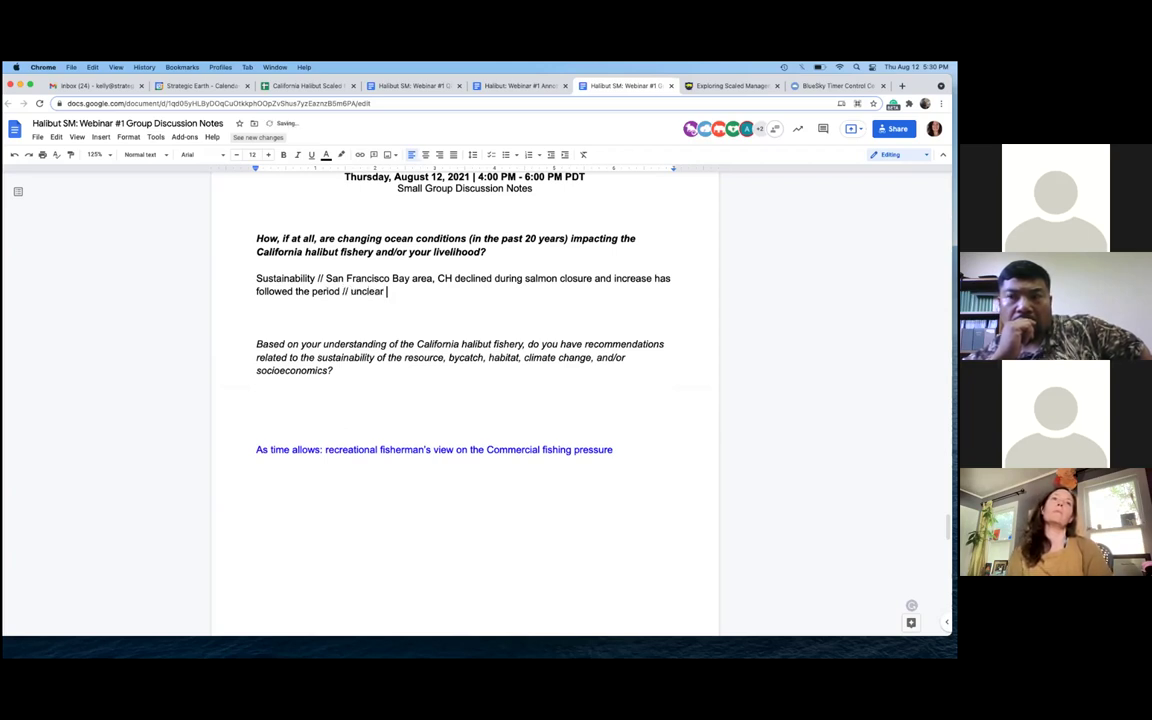
text(relat)
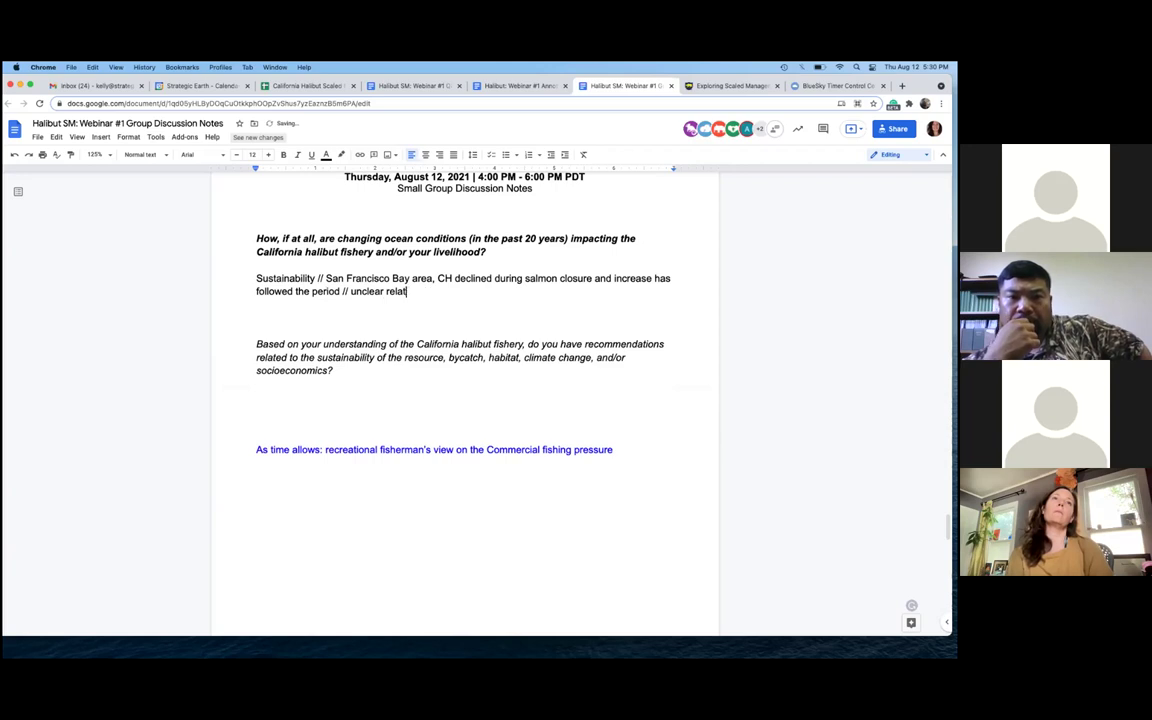
text(ionship betw)
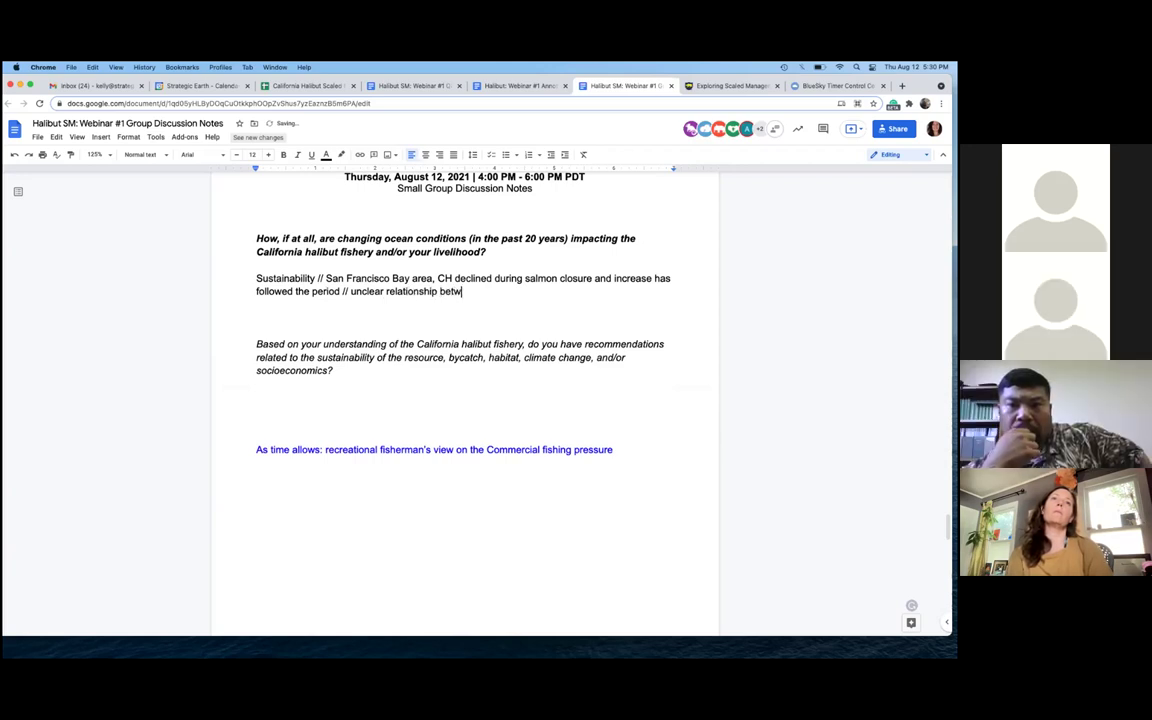
text(een river/oc)
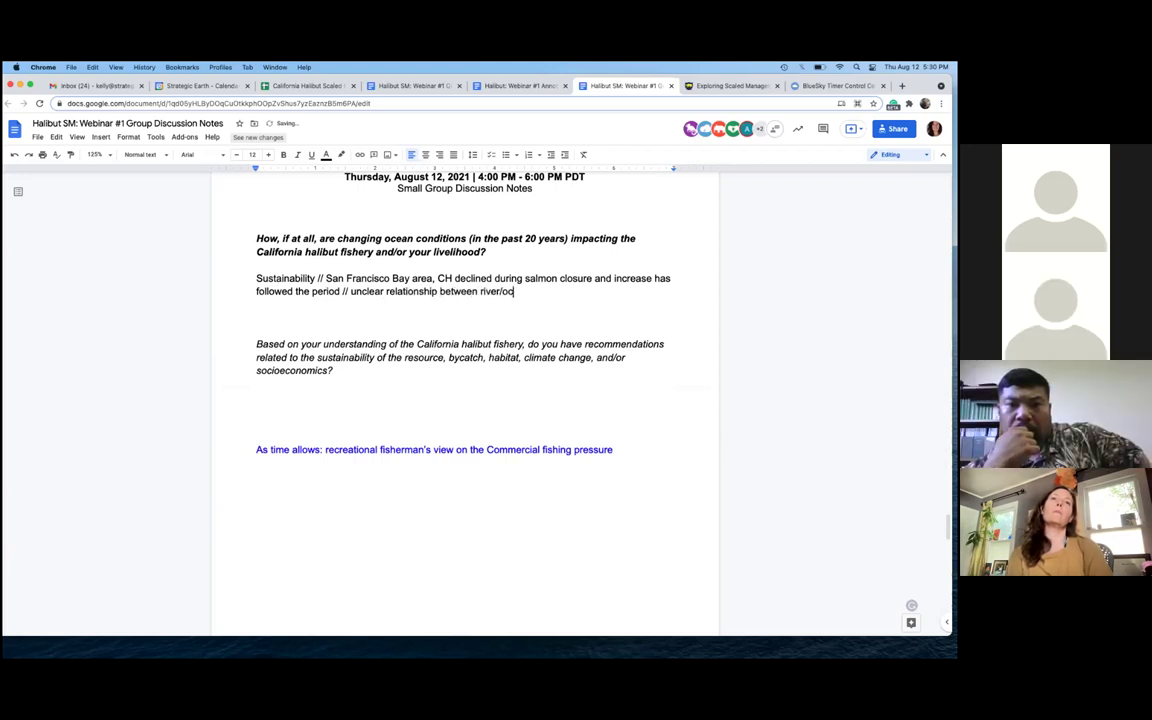
text(ean connections)
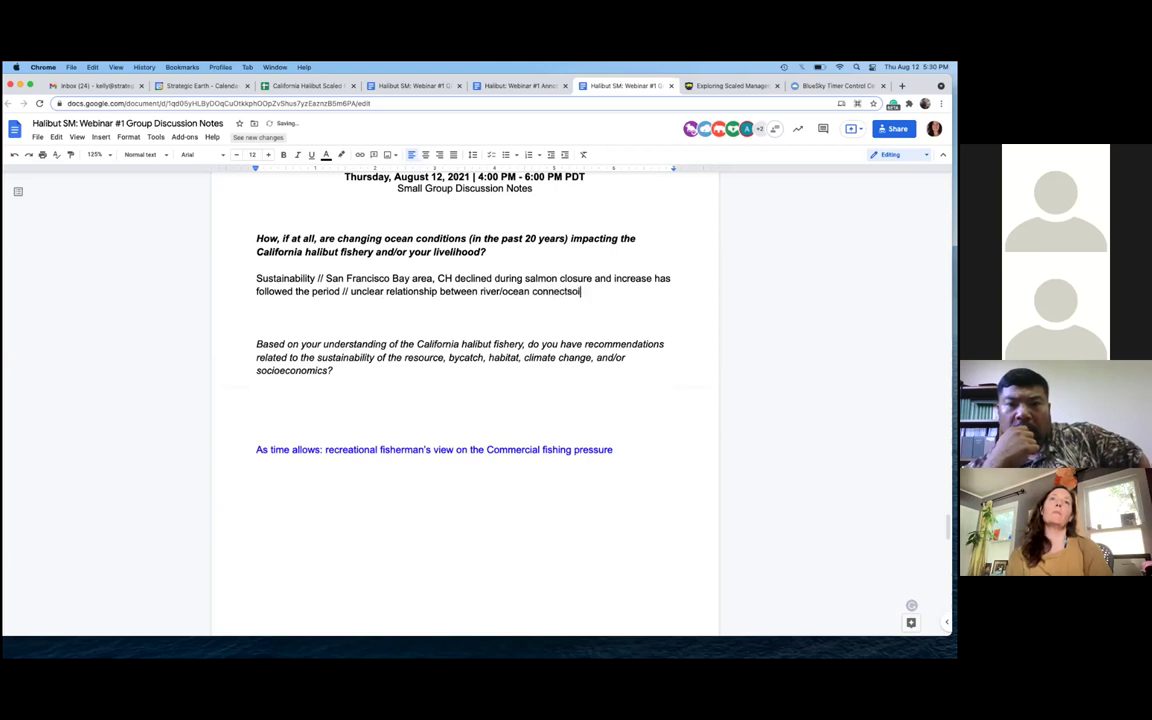
key(Return)
key(Return)
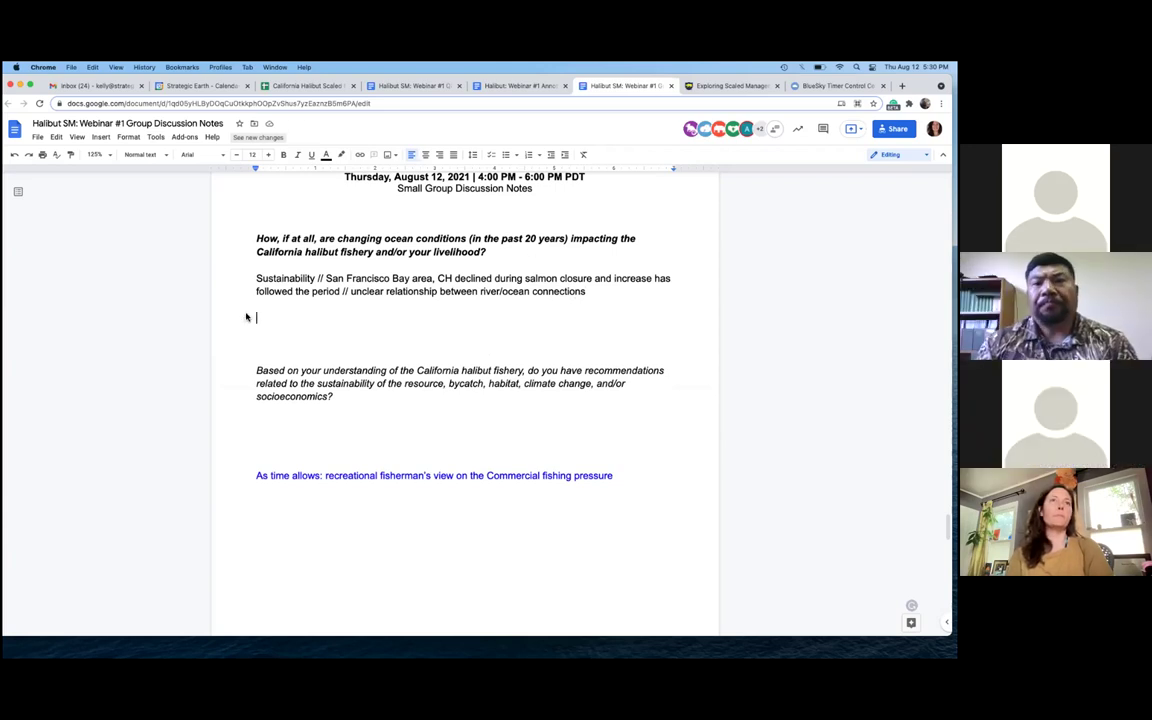
Add the line 'Humboldt Bay // reliant on the bait available'
text(Humbodt)
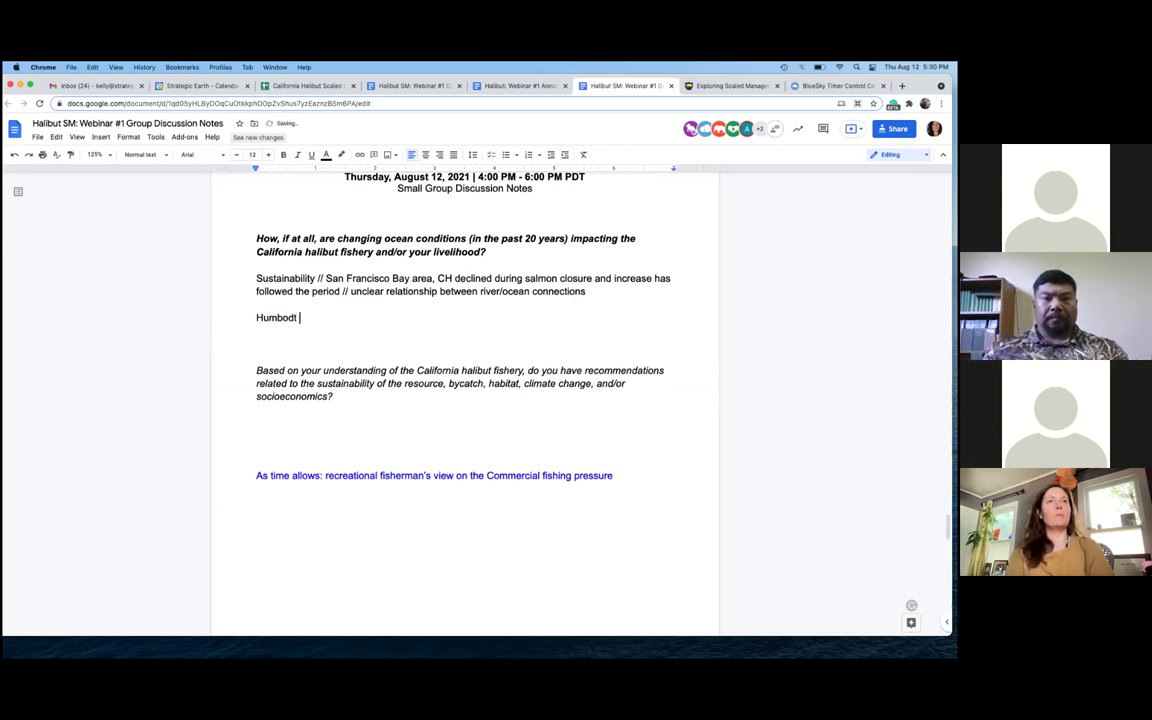
key(BackSpace)
text(Bay // reliant o)
scroll(464, 400, up, 3)
text(nt on )
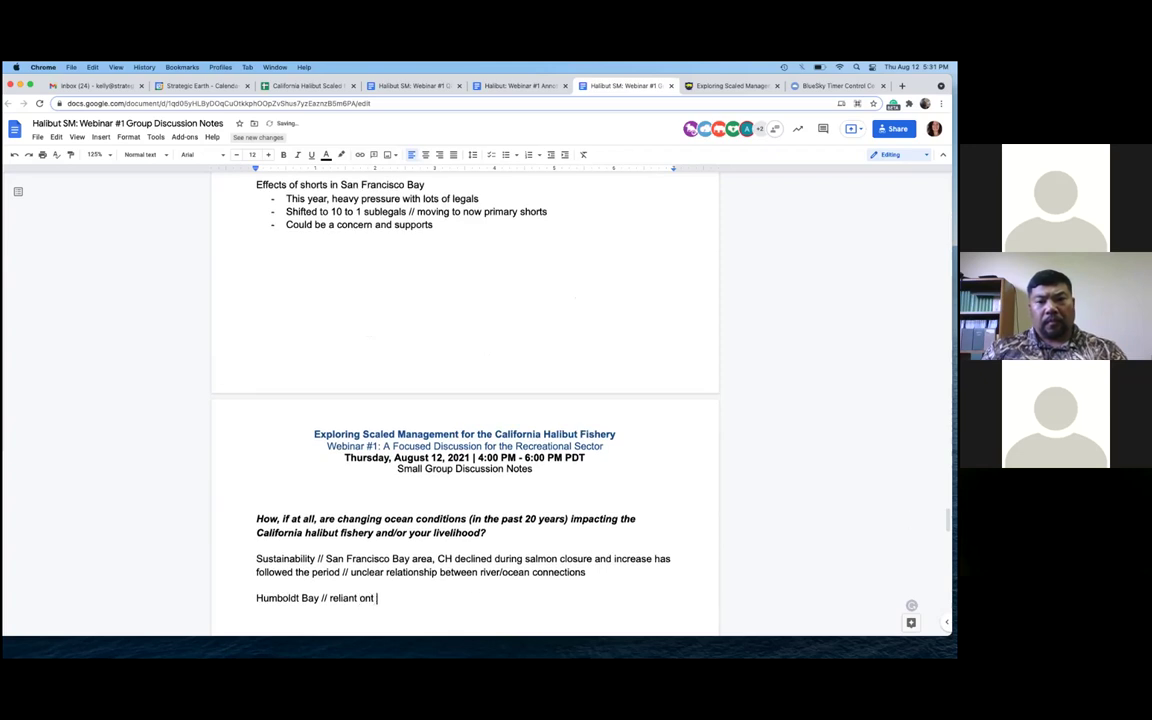
text(the b)
text(ait availa)
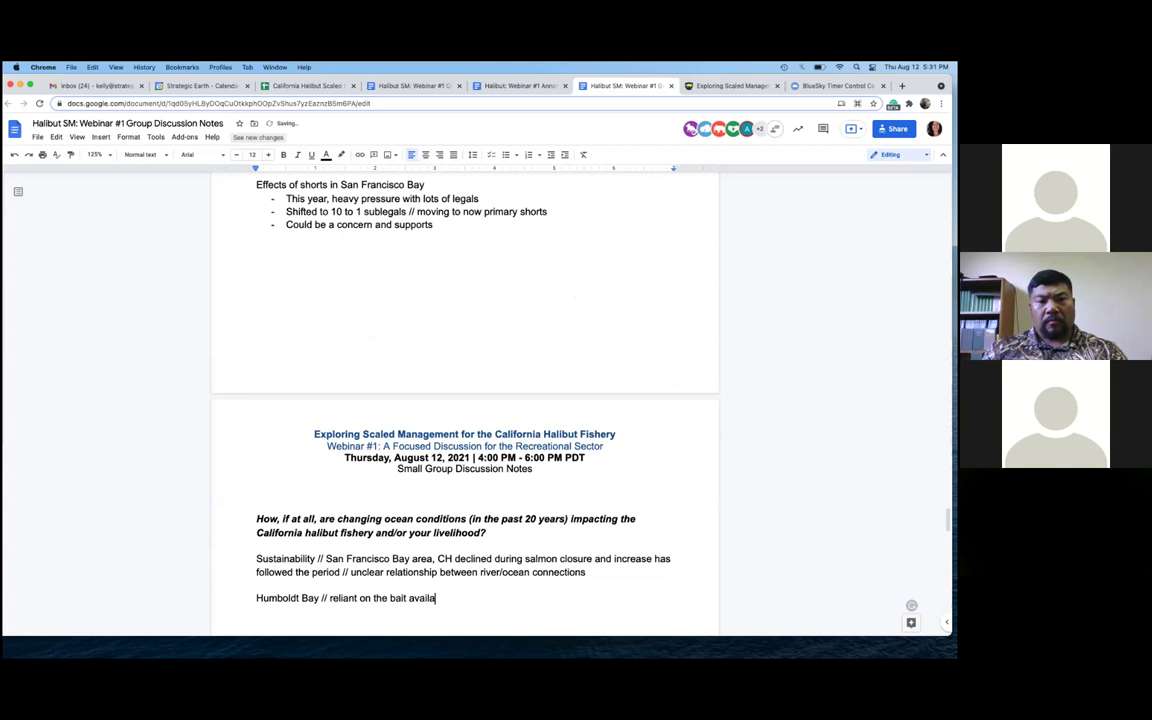
text(ble)
Add a dash bullet saying freshwater influences push CH down into the Bay, then move below
key(Return)
text(- )
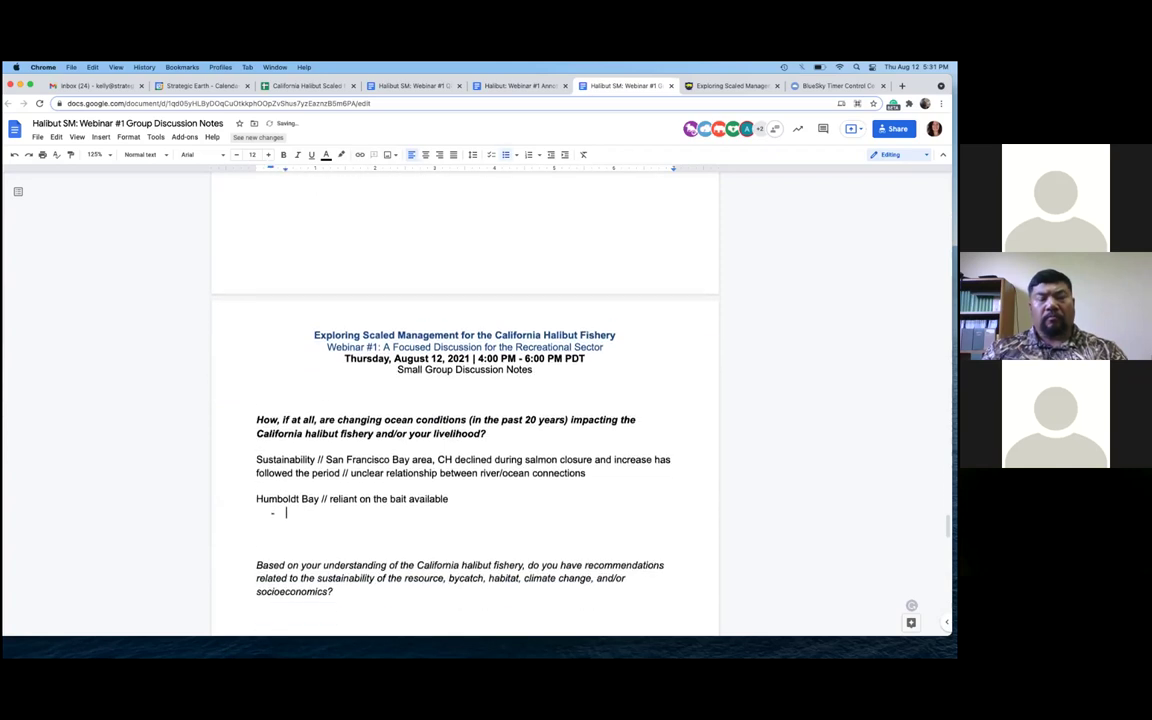
text(Also fresh)
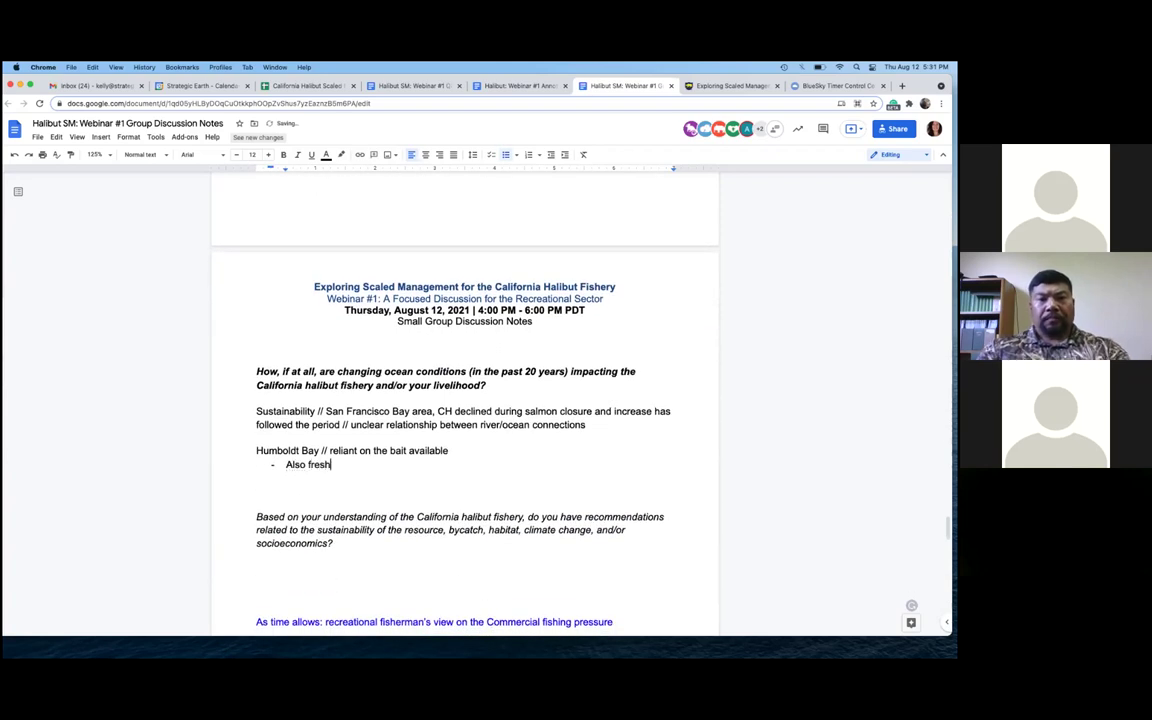
text(water inclu)
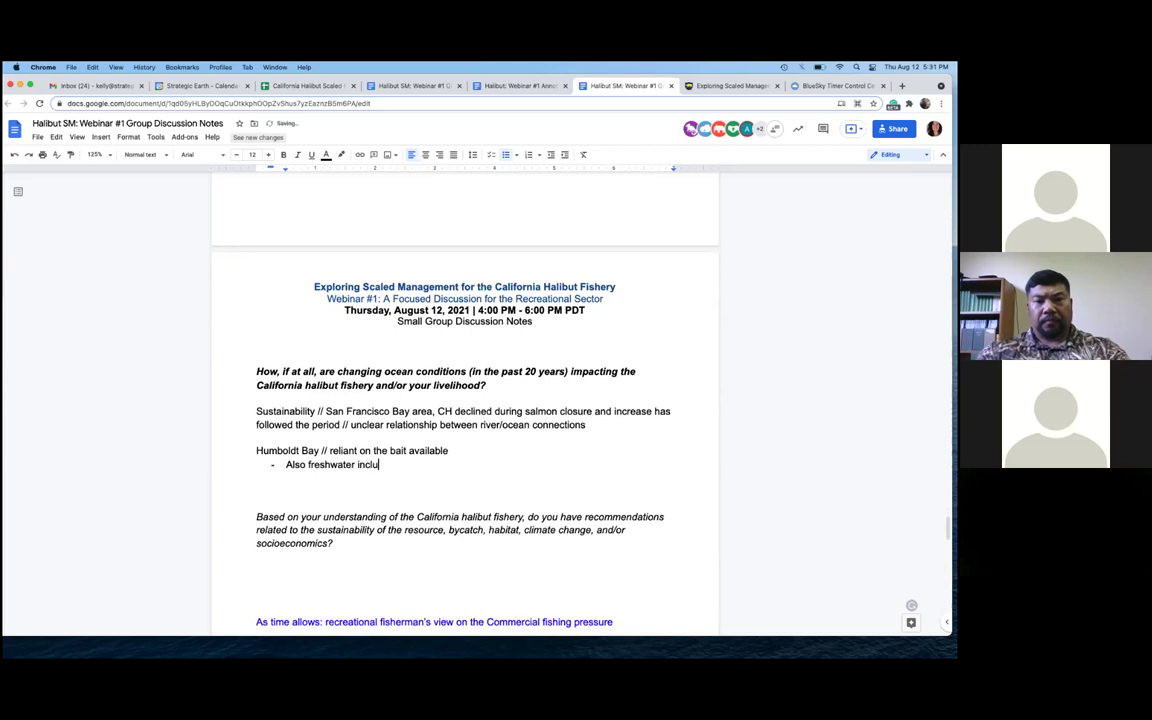
key(BackSpace)
key(BackSpace)
key(BackSpace)
text(fluences)
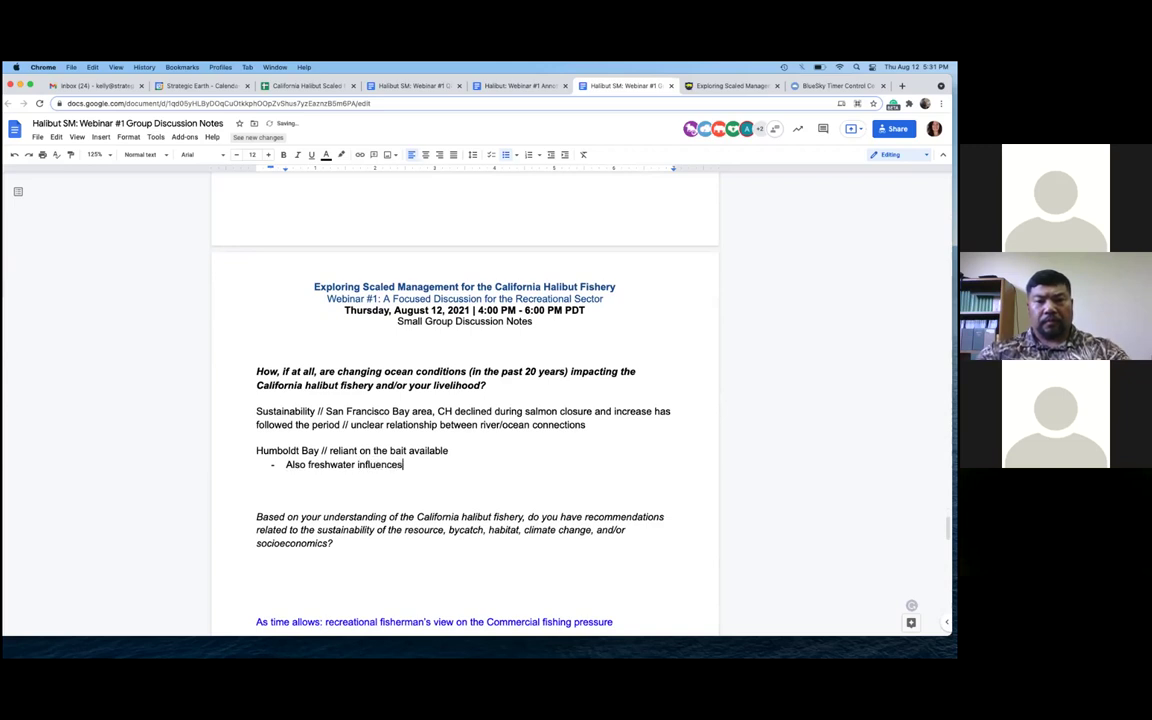
text(, pu)
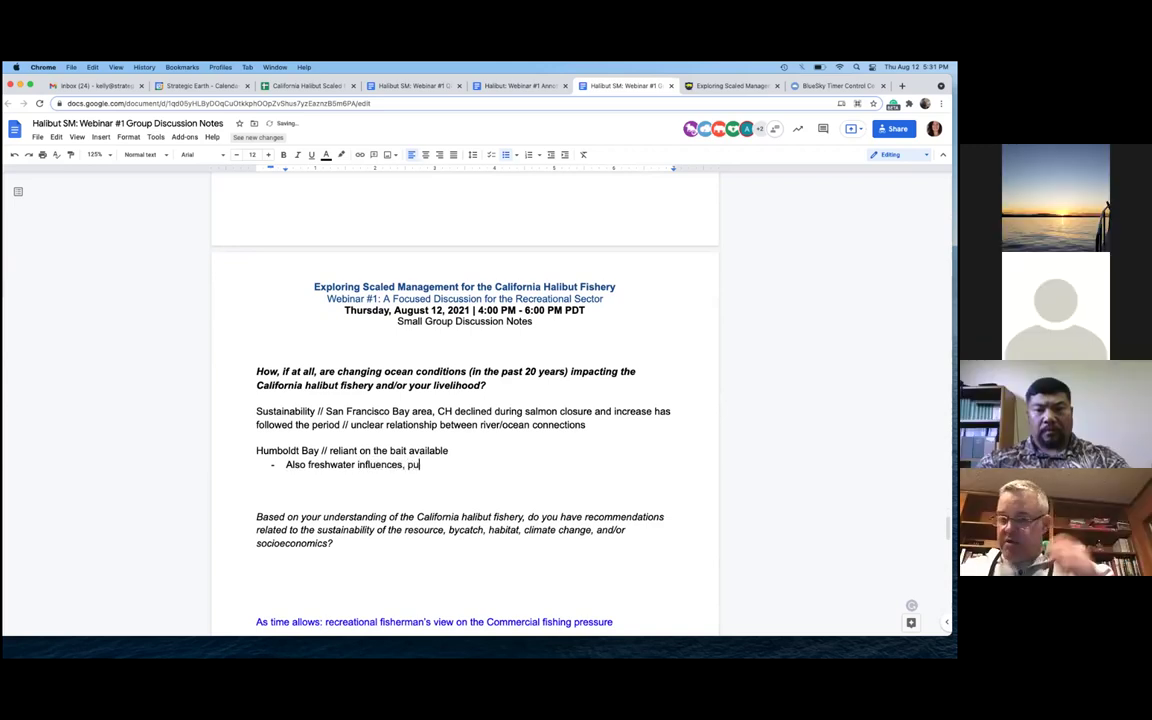
text(sh )
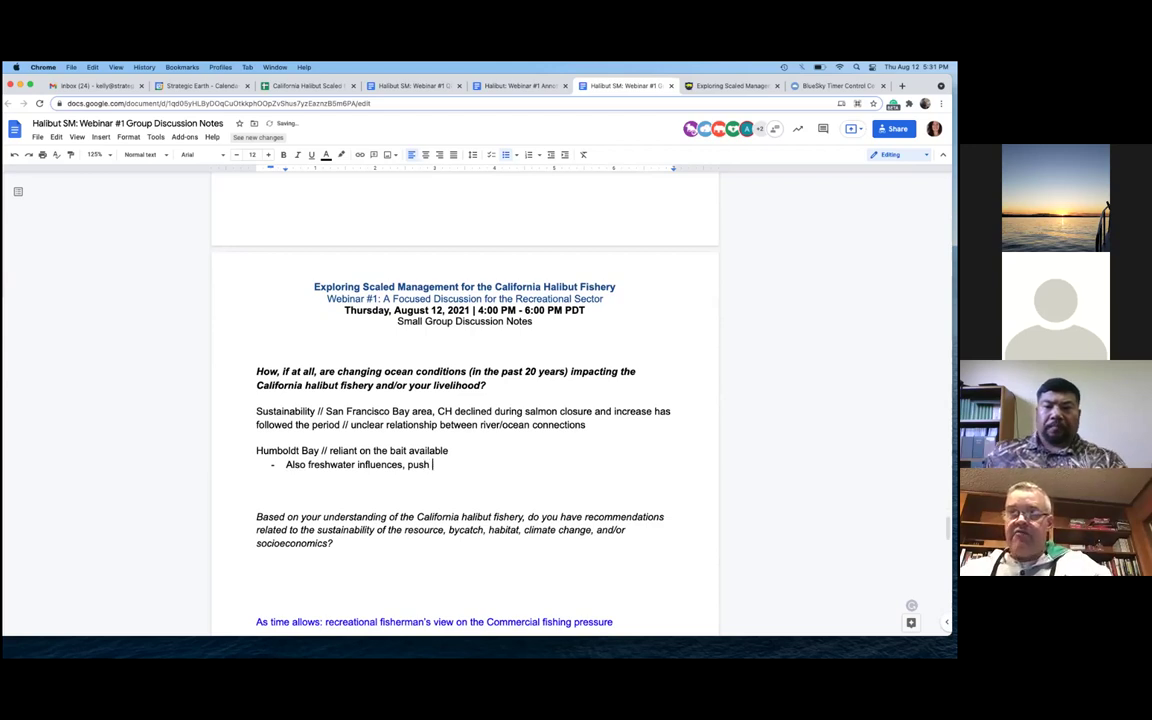
text(CH )
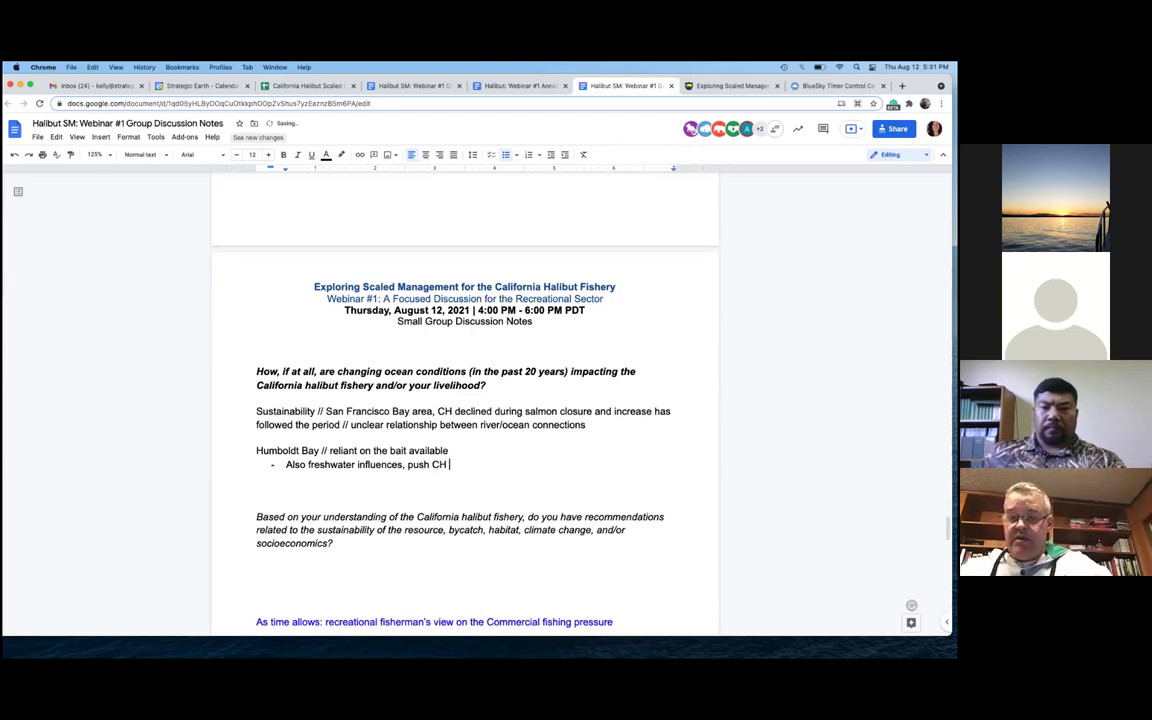
text(down )
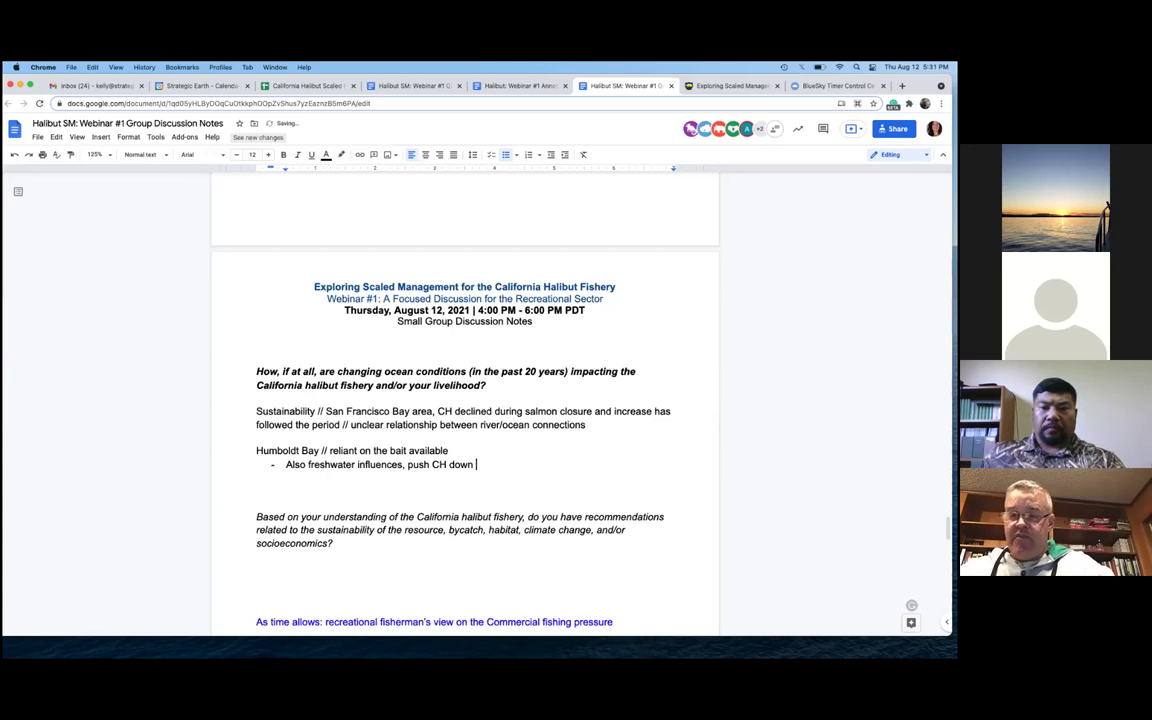
text(into t)
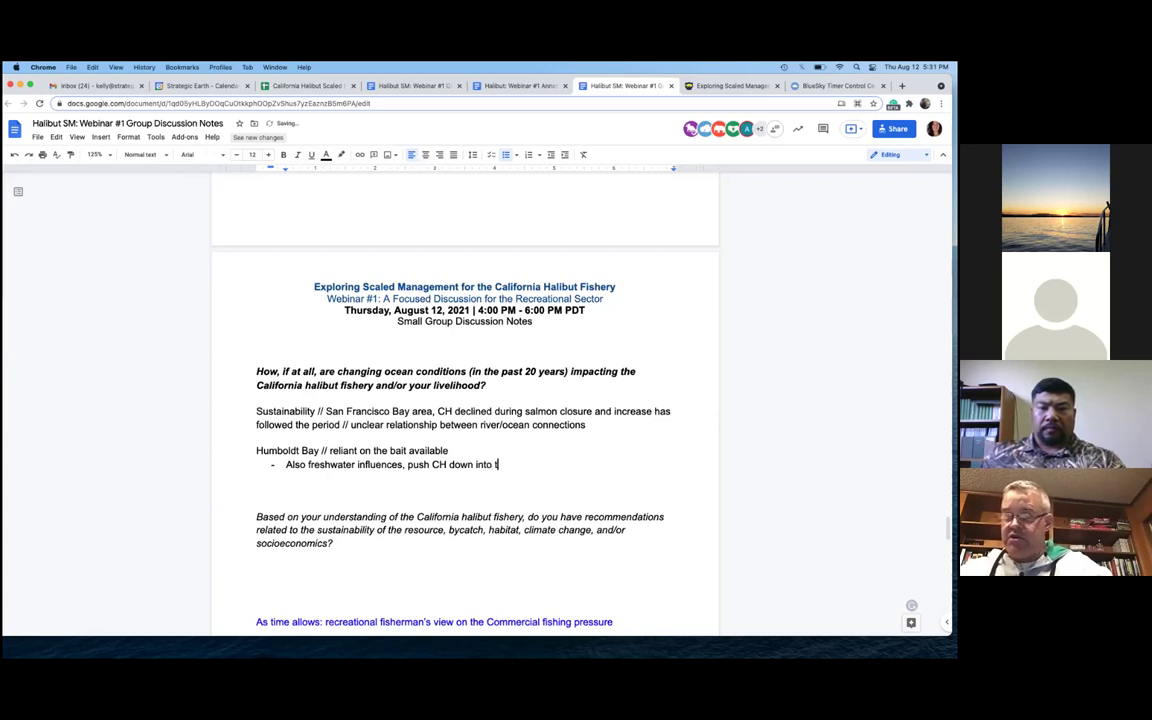
text(he Bay)
key(Return)
key(Return)
key(Return)
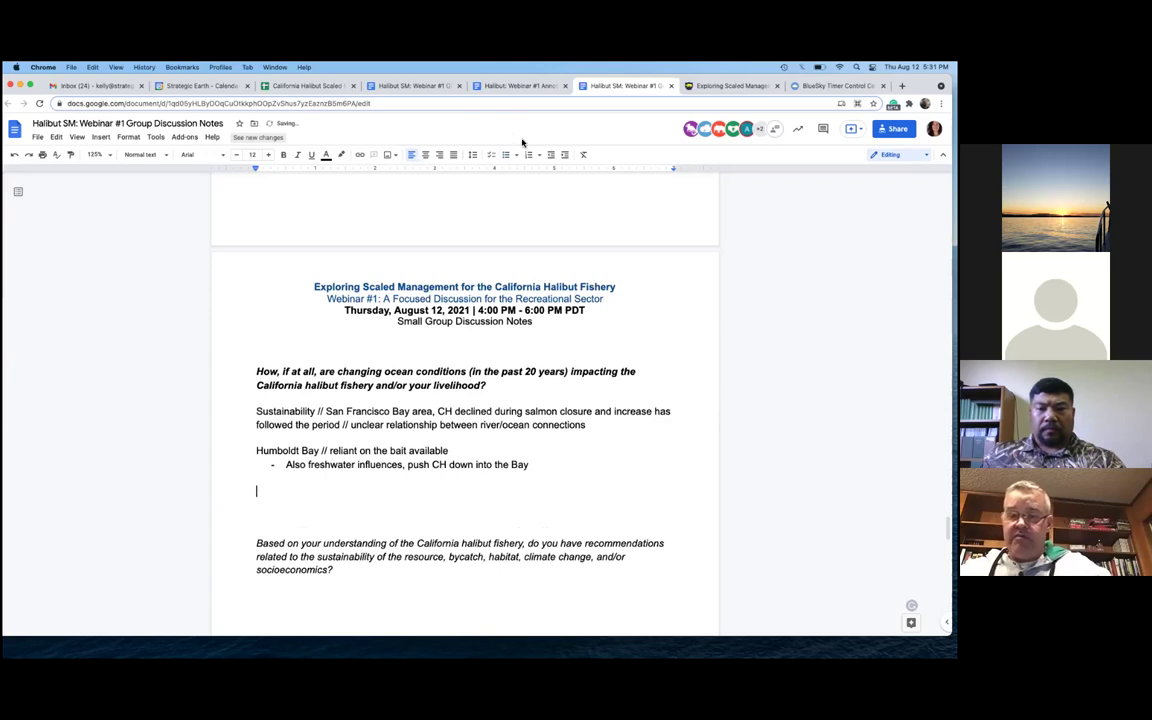
click(264, 488)
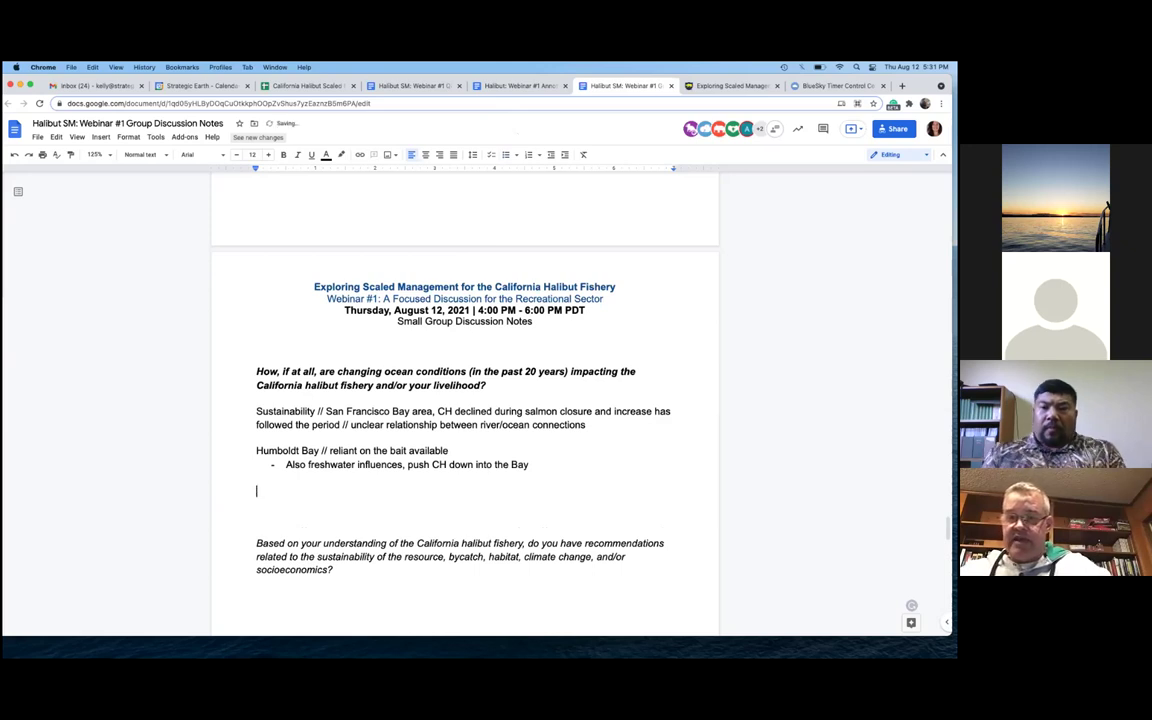
Add the note 'Shift of populations moving north, Coos Bay now fishing CH'
text(Shift of popul)
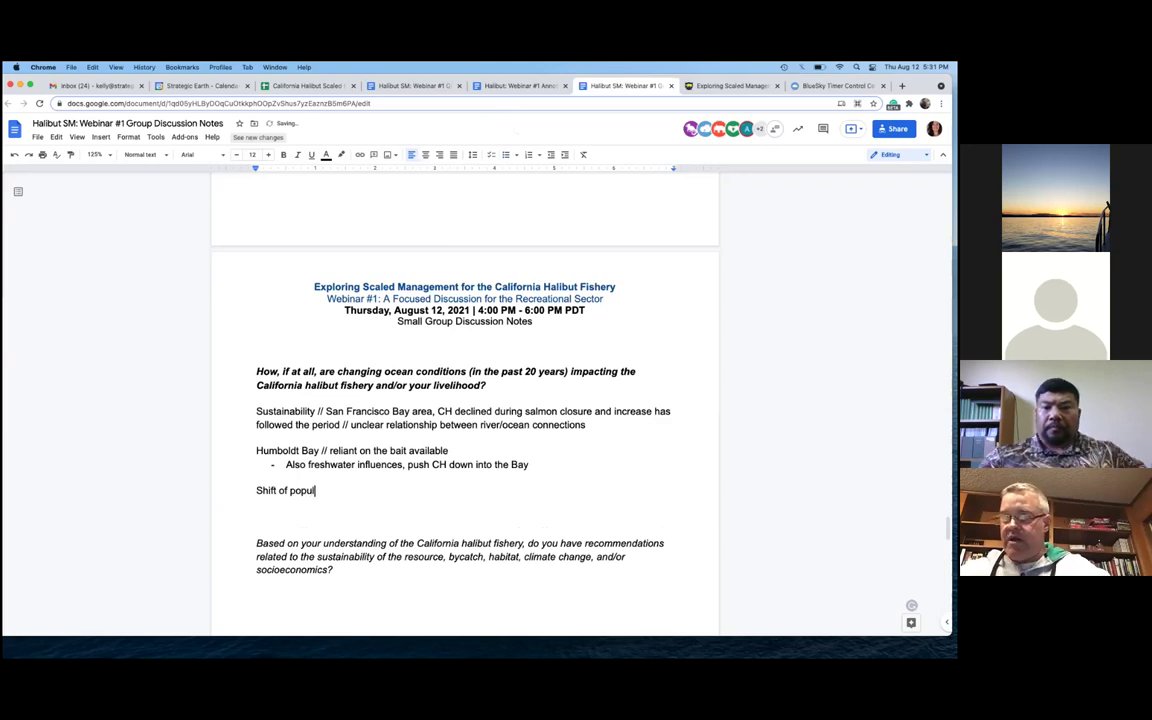
text(ations moving forth, )
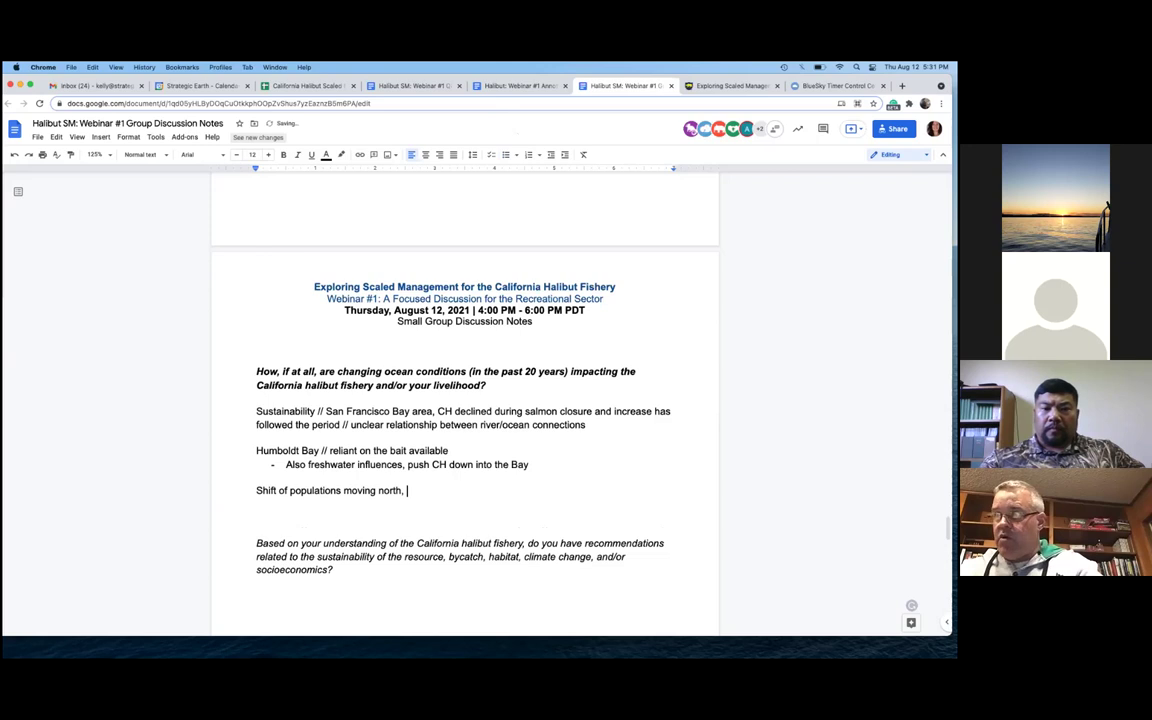
text(C)
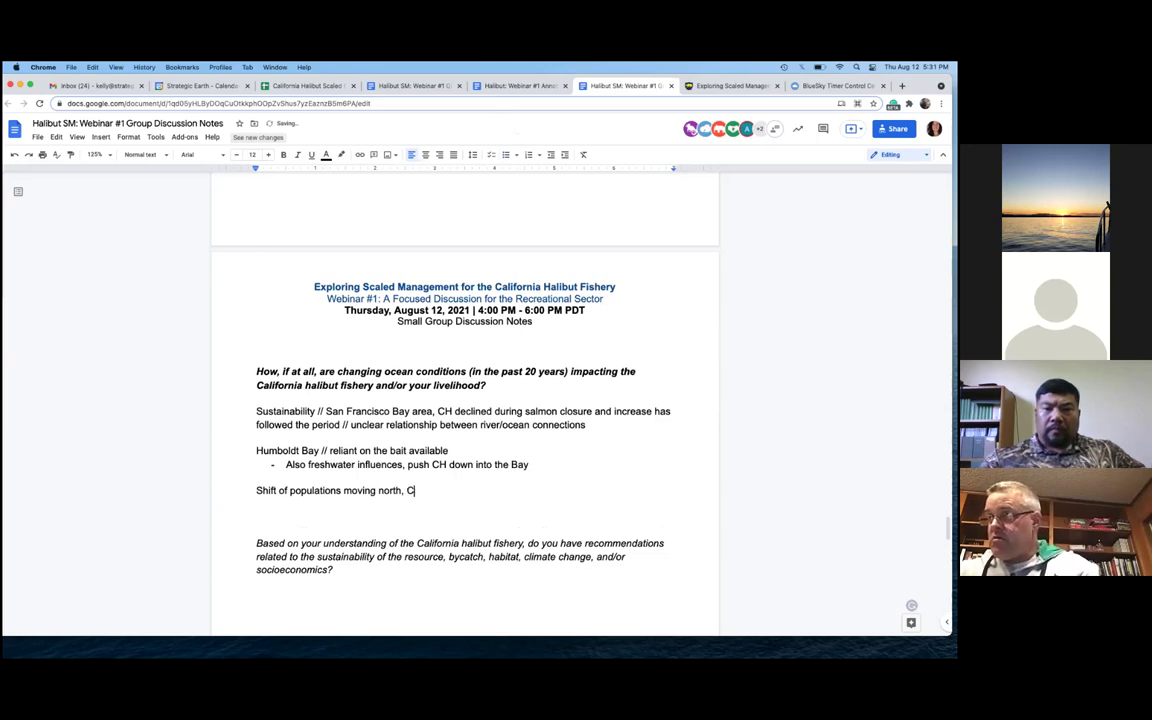
text(oos Bay no f)
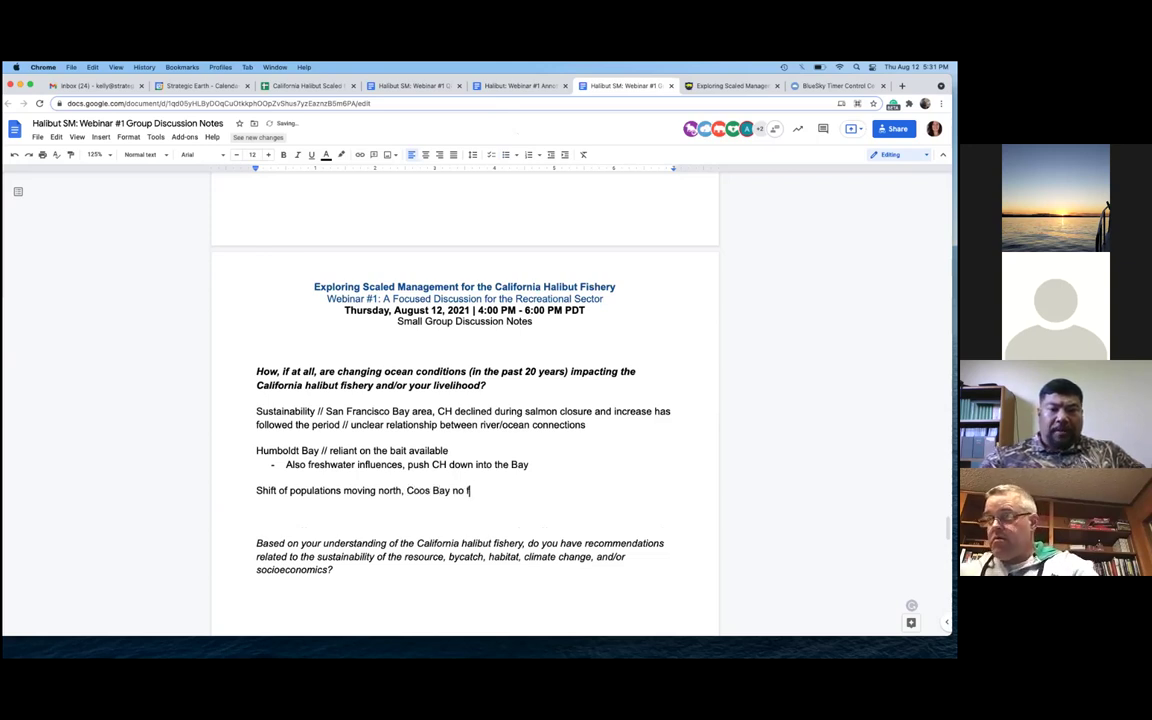
key(BackSpace)
key(BackSpace)
text(w fishing )
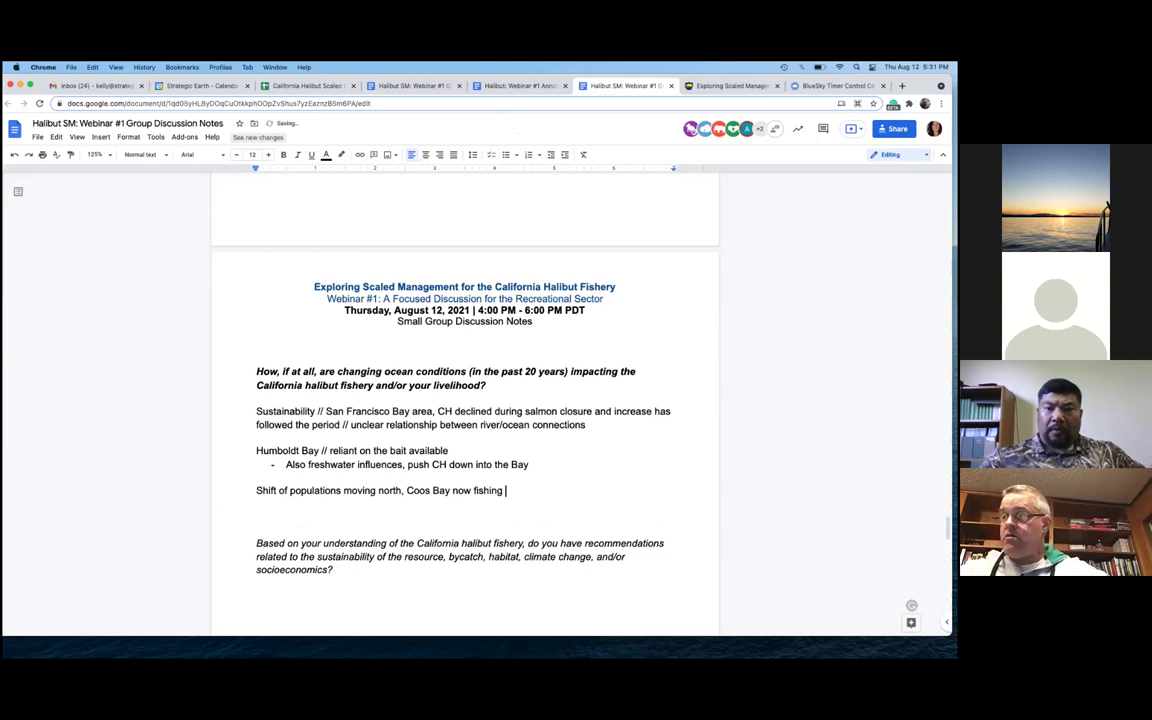
text(CH)
key(Return)
On the next line, type 'Water temperature during spawn cycle can effect male/female offspring'
scroll(465, 400, down, 2)
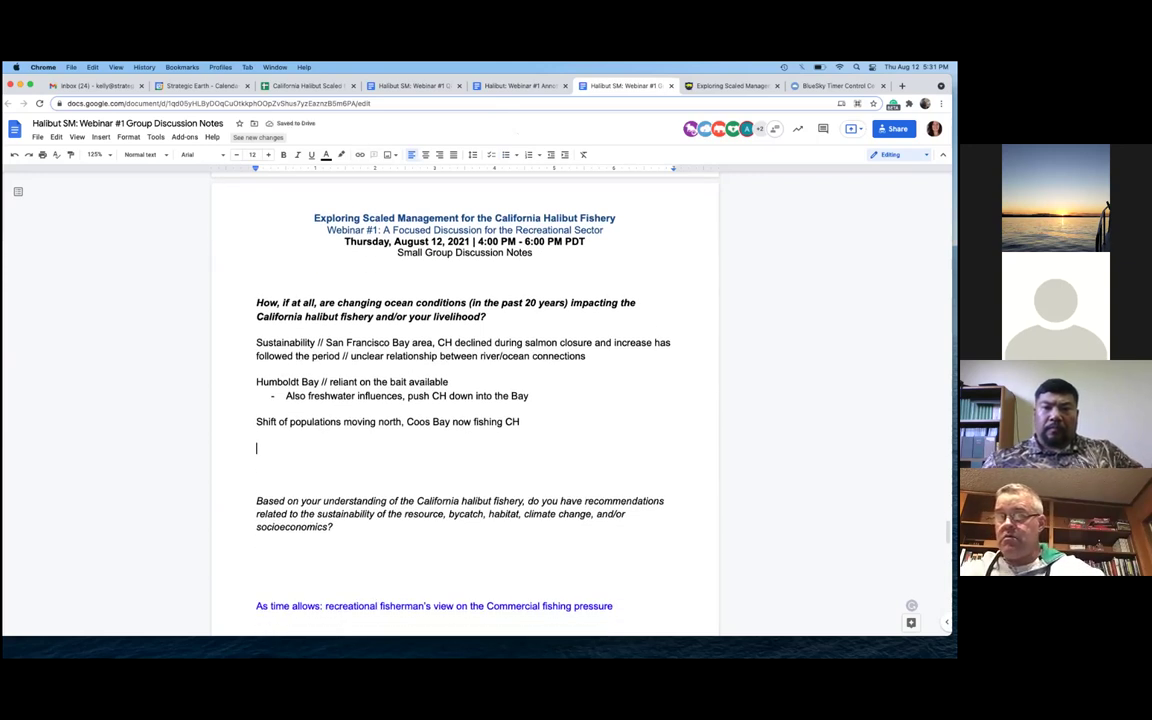
text(Water etm)
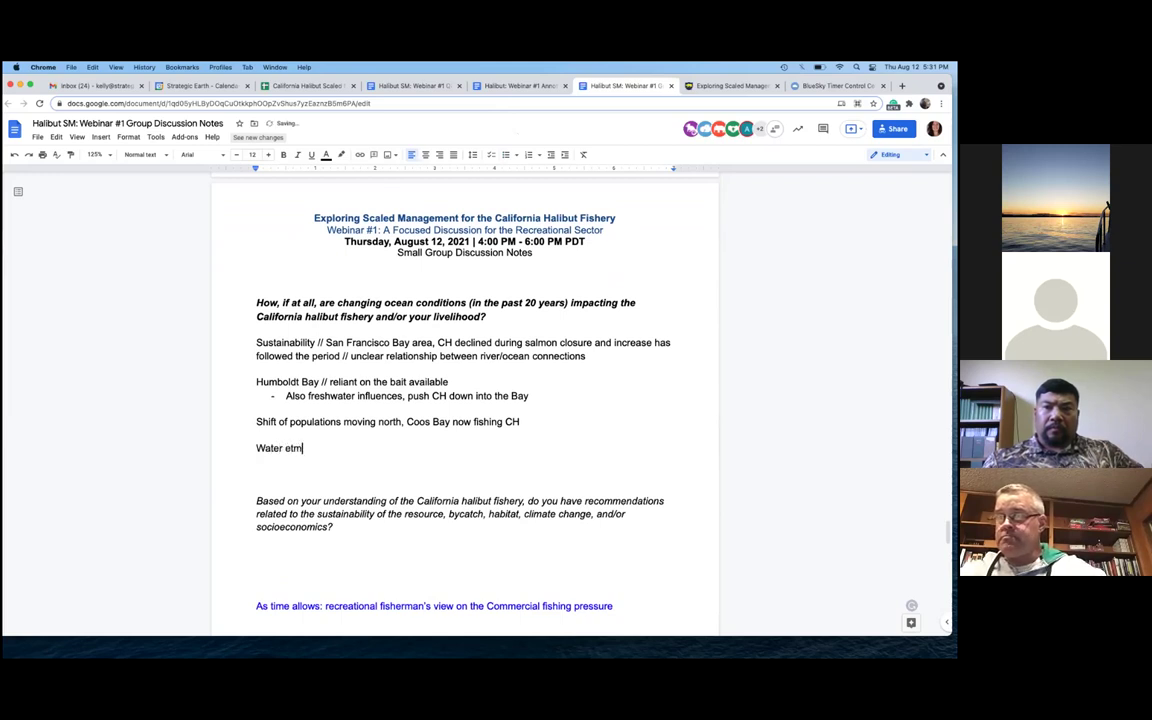
text(emp)
key(BackSpace)
key(BackSpace)
key(BackSpace)
key(BackSpace)
key(BackSpace)
text(temperature during )
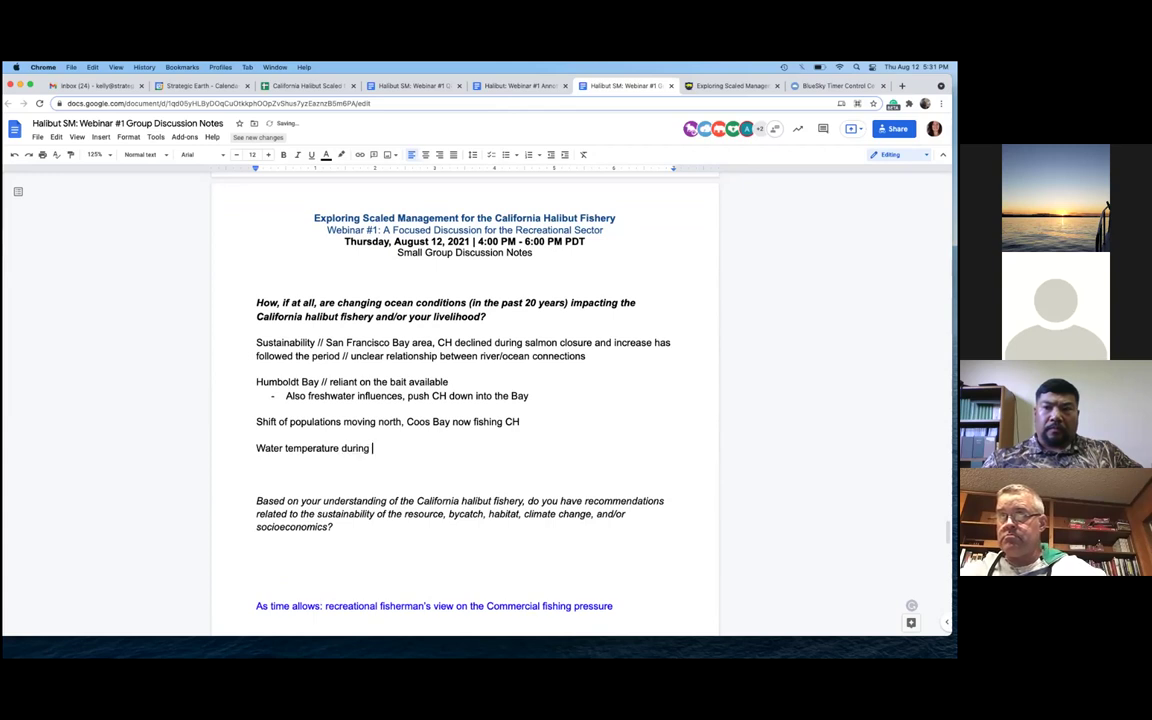
text(spawn cy)
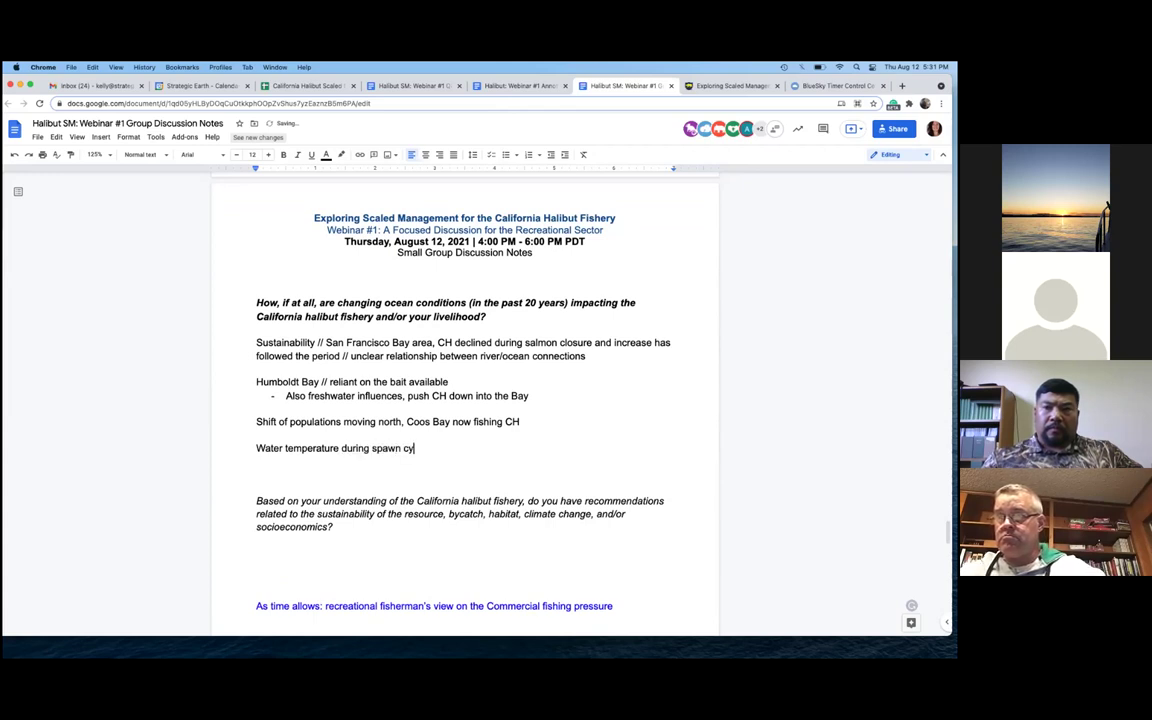
text(cle can eff)
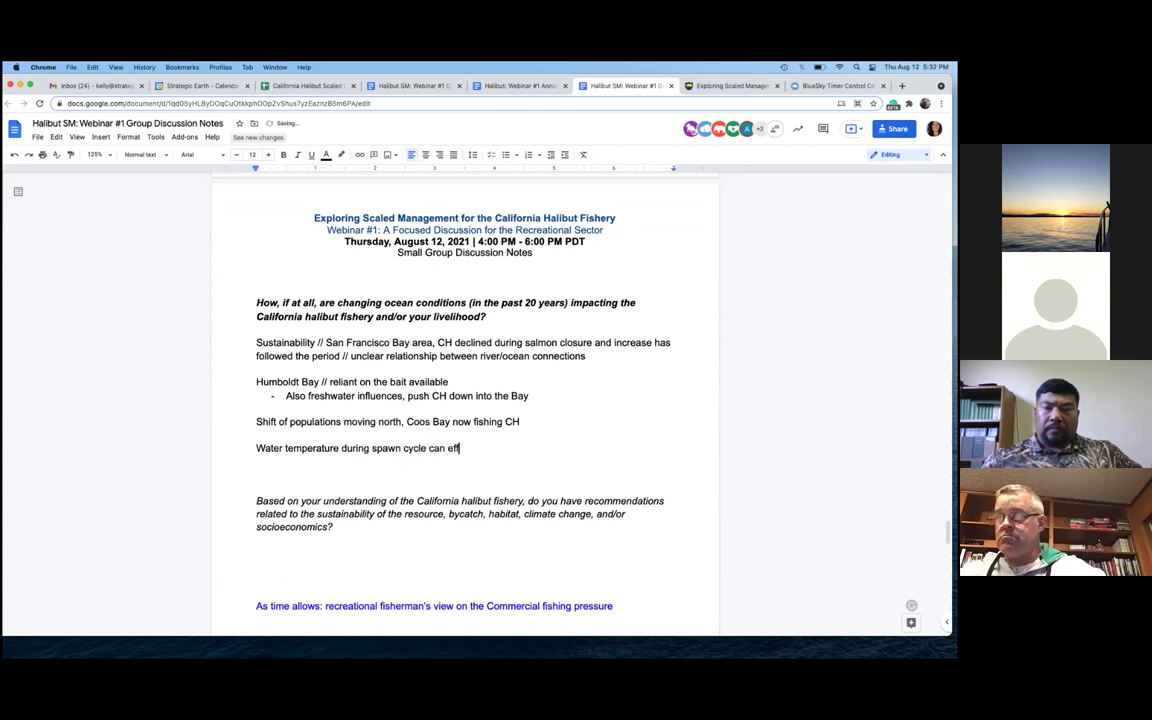
text(ect ma)
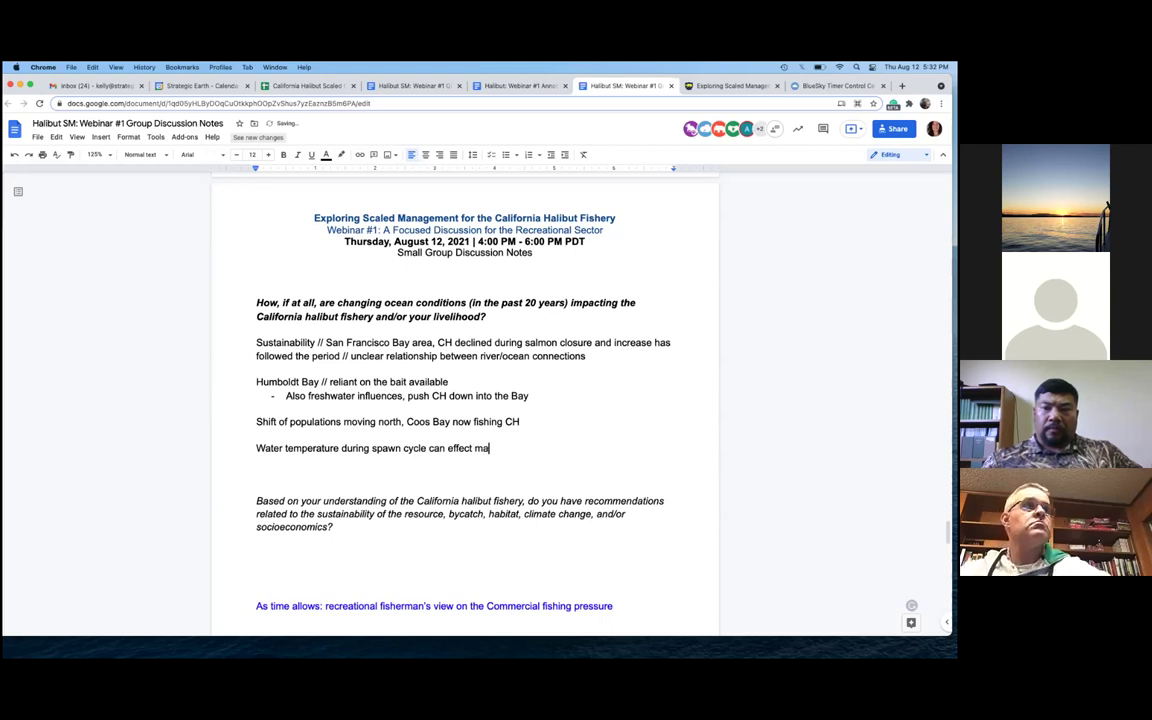
text(le/fema)
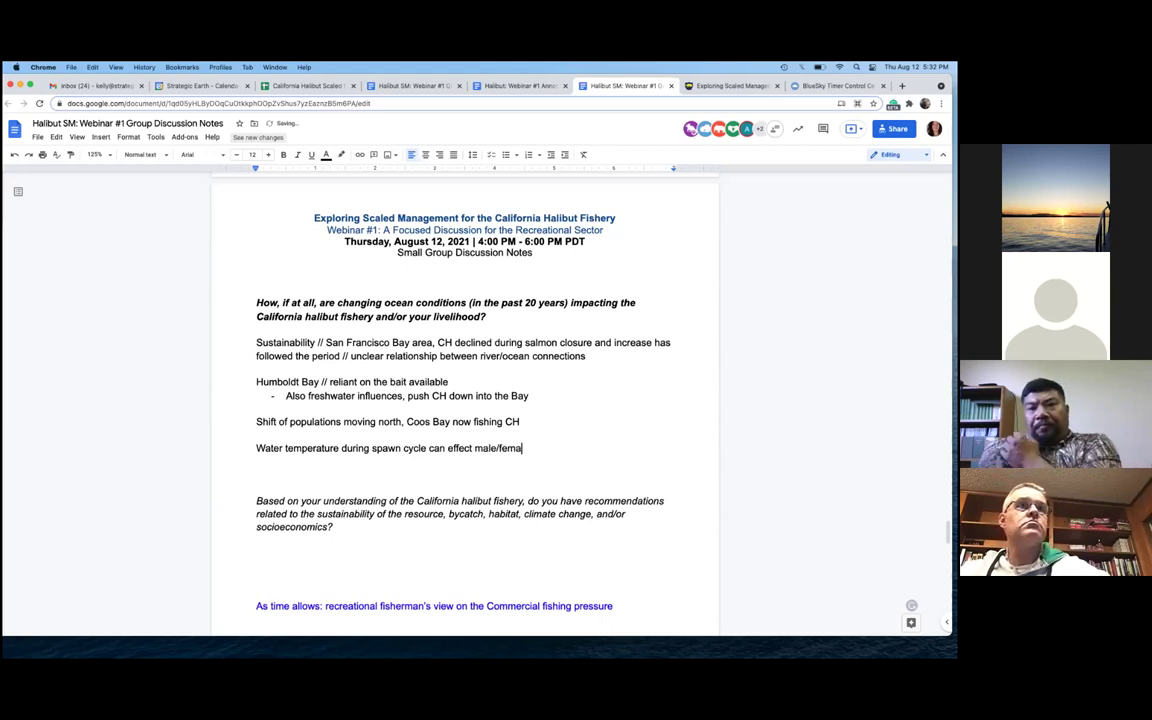
text(le offspring)
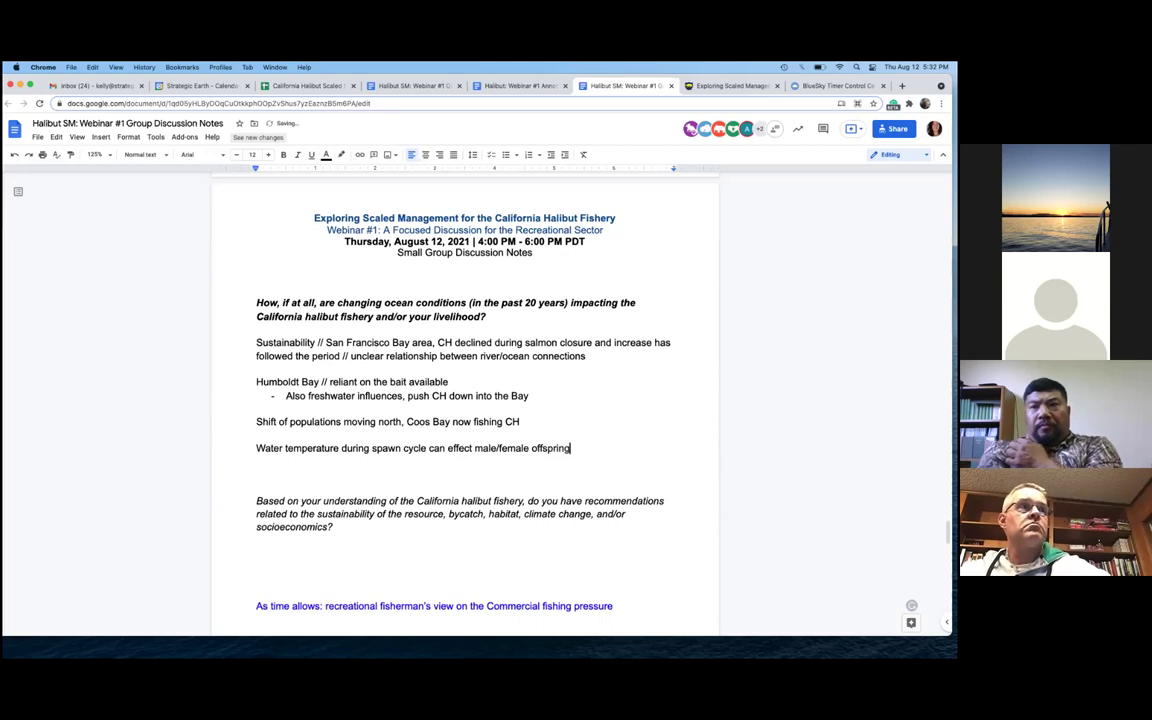
Add dash points '- HUBBS program' and 'CDFW confirmed, relationship between warm water events and spawning/recruitment events'
key(Return)
text(- HUB)
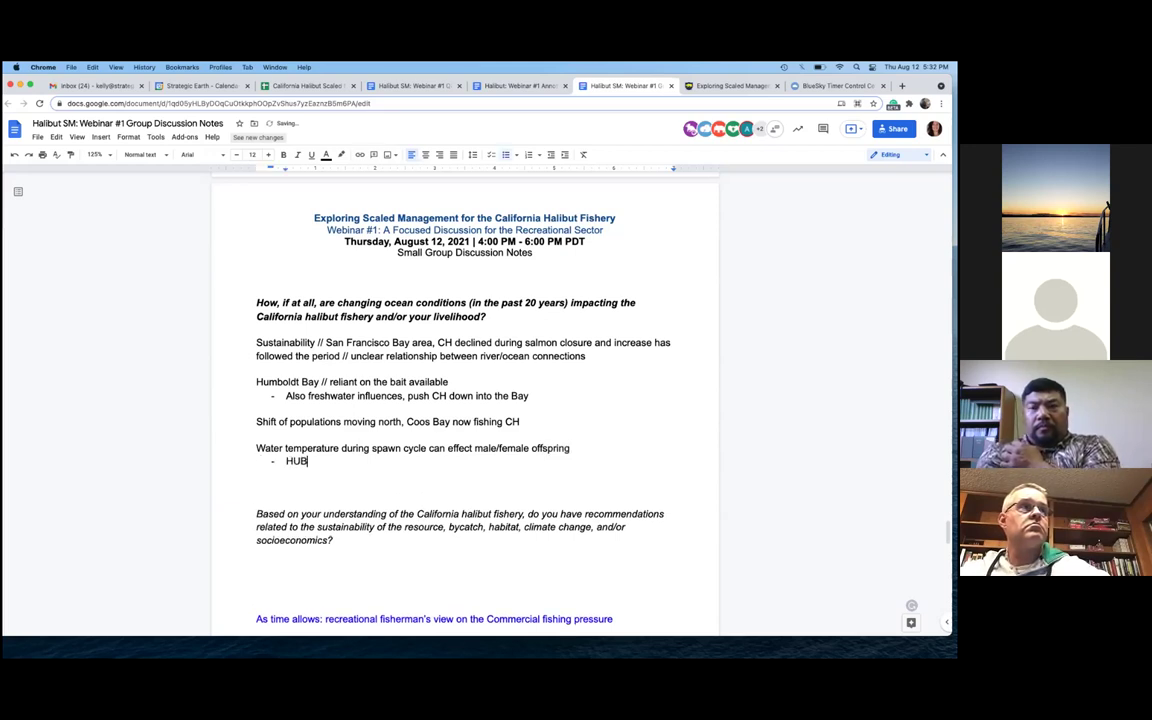
text(BS onl)
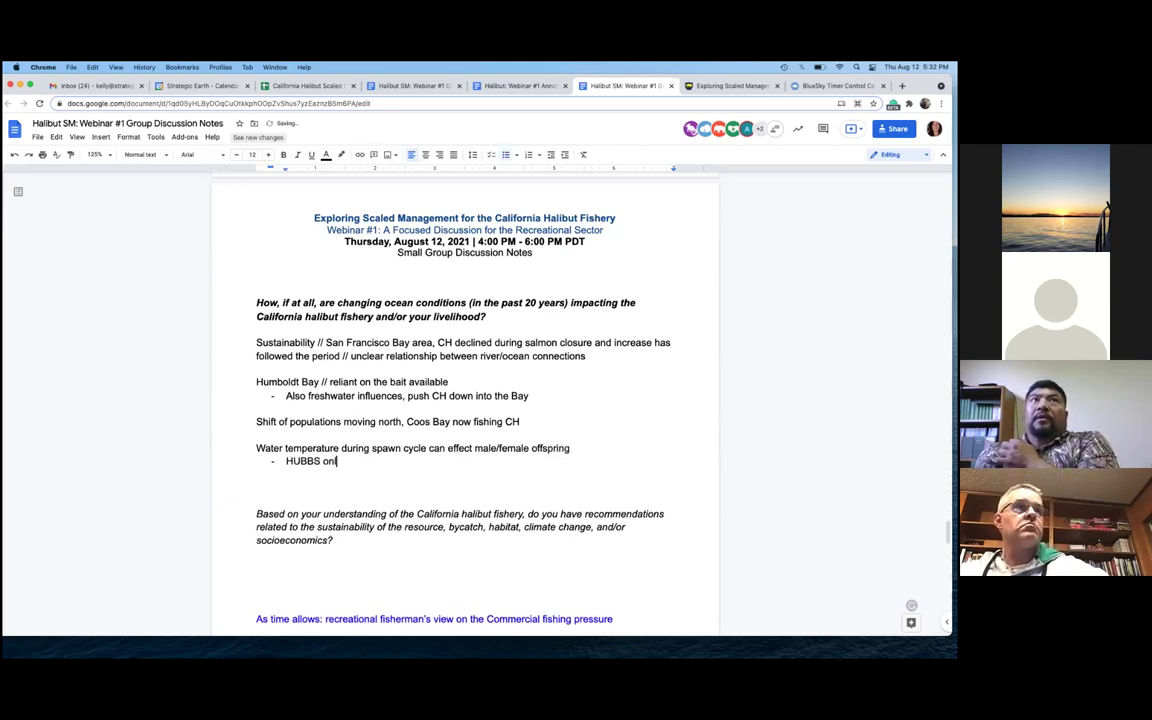
key(BackSpace)
key(BackSpace)
key(BackSpace)
text(program)
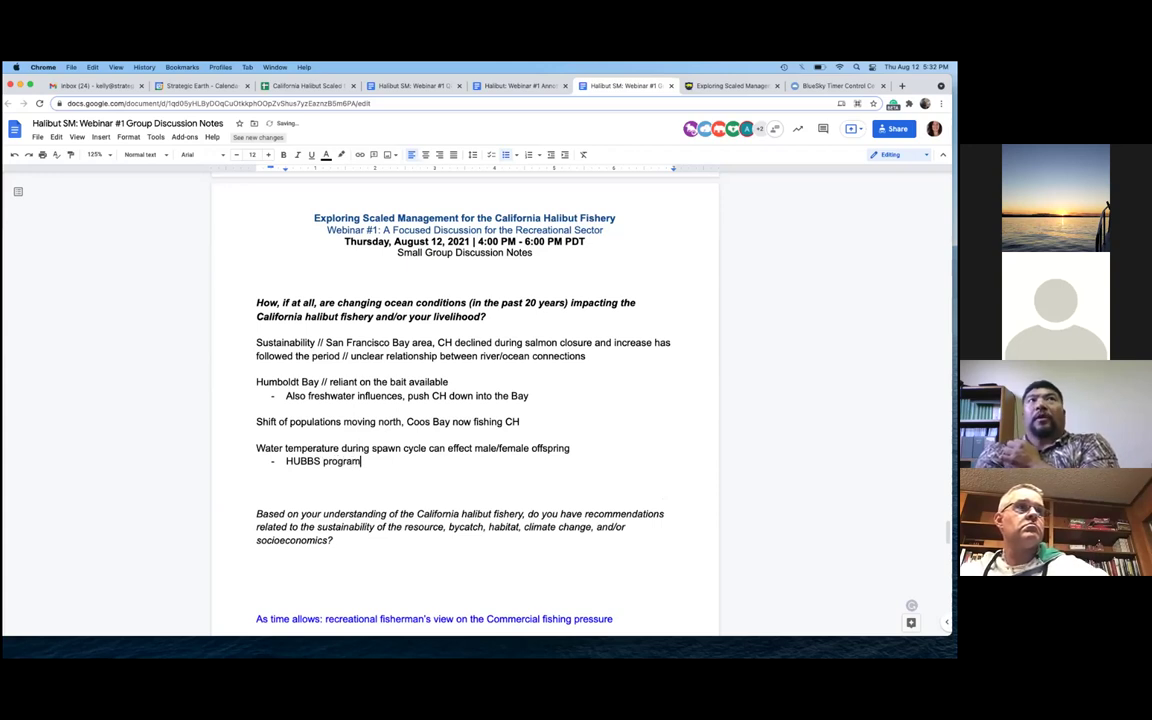
key(Return)
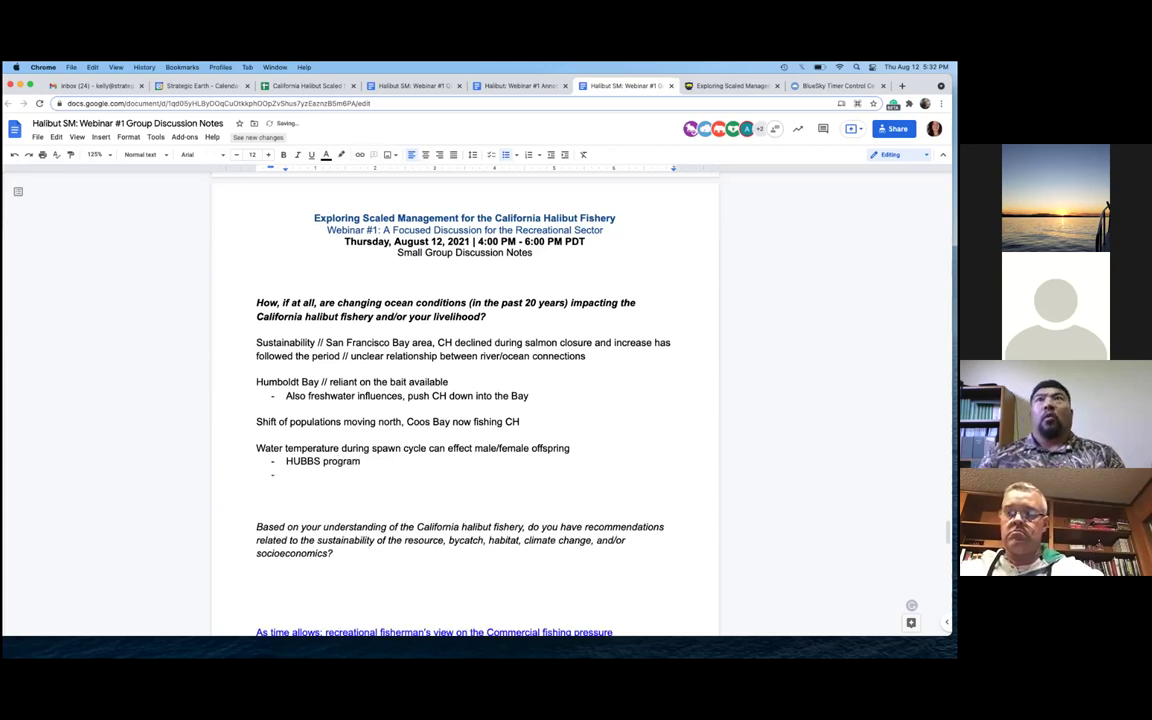
text(CDFW confirmed, )
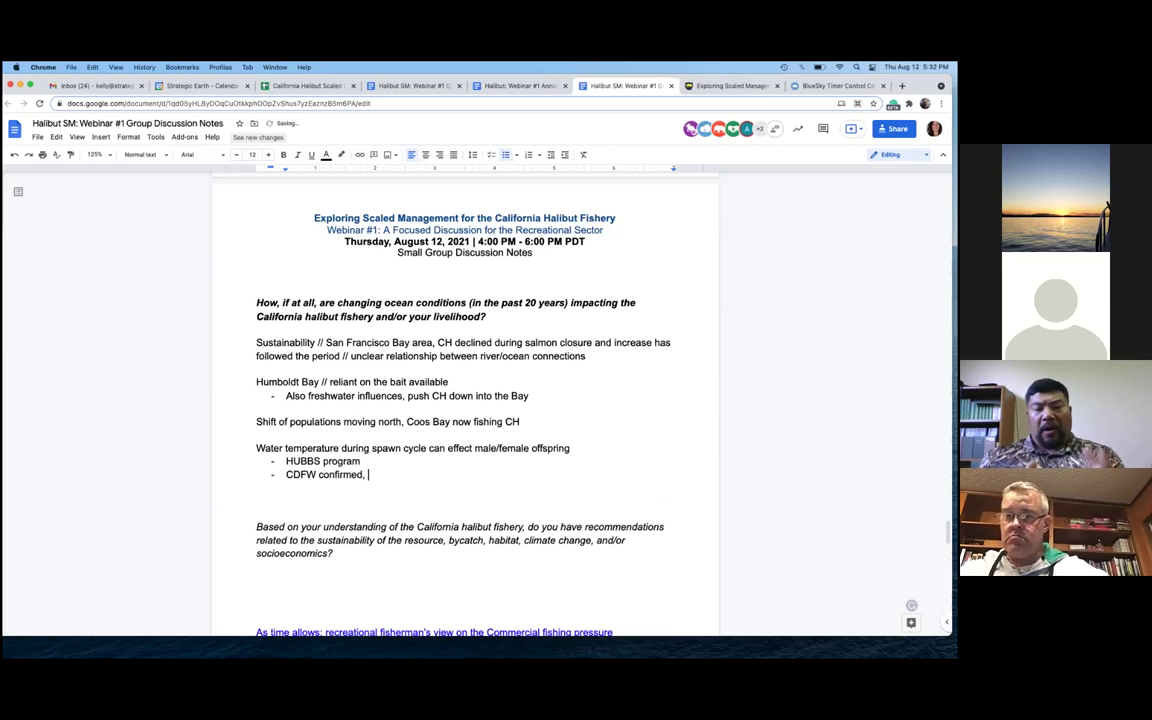
text(relationship between warm water events and spawning/reccuitment events)
key(Return)
click(636, 476)
click(567, 420)
click(292, 504)
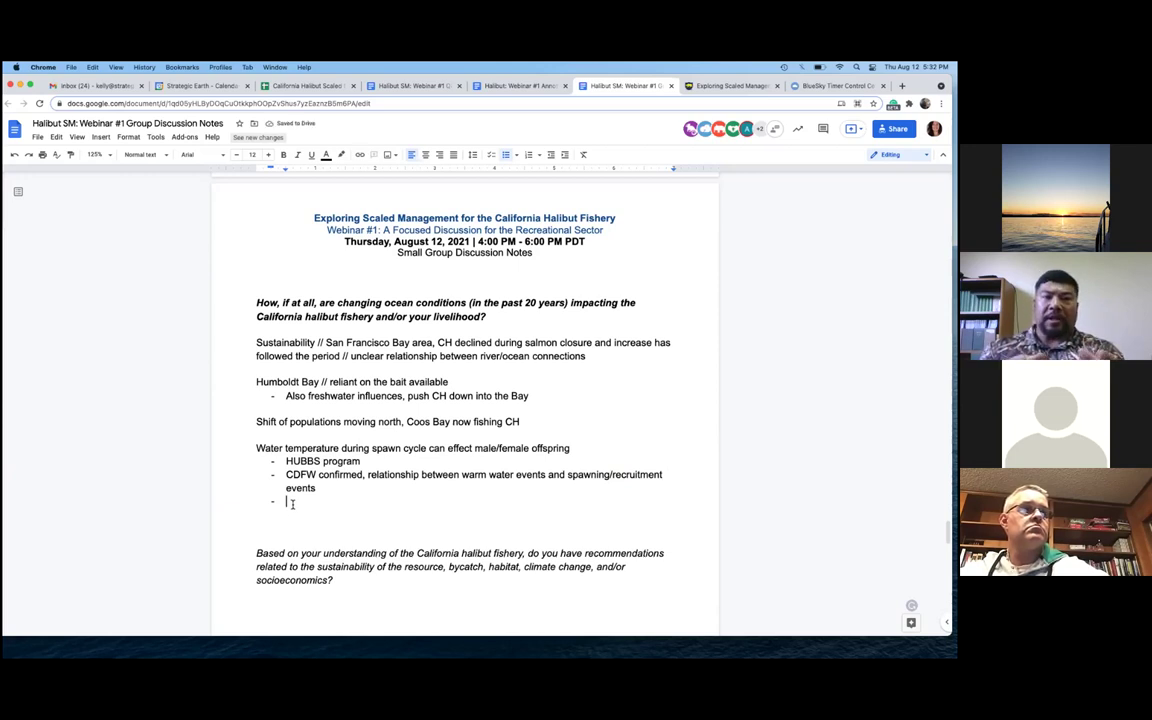
Nest the sub-point 'CH tend to do better in warm water years' under the CDFW note
key(Tab)
text(Ten)
key(BackSpace)
key(BackSpace)
key(BackSpace)
text(CH )
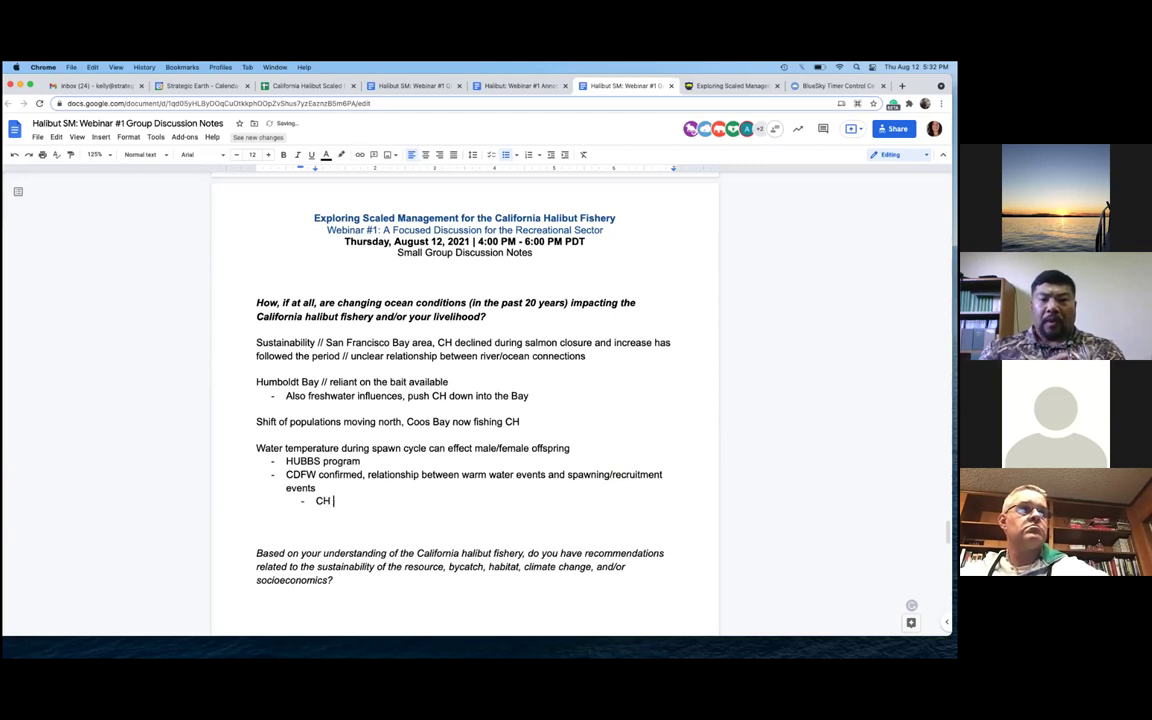
text(tend to do )
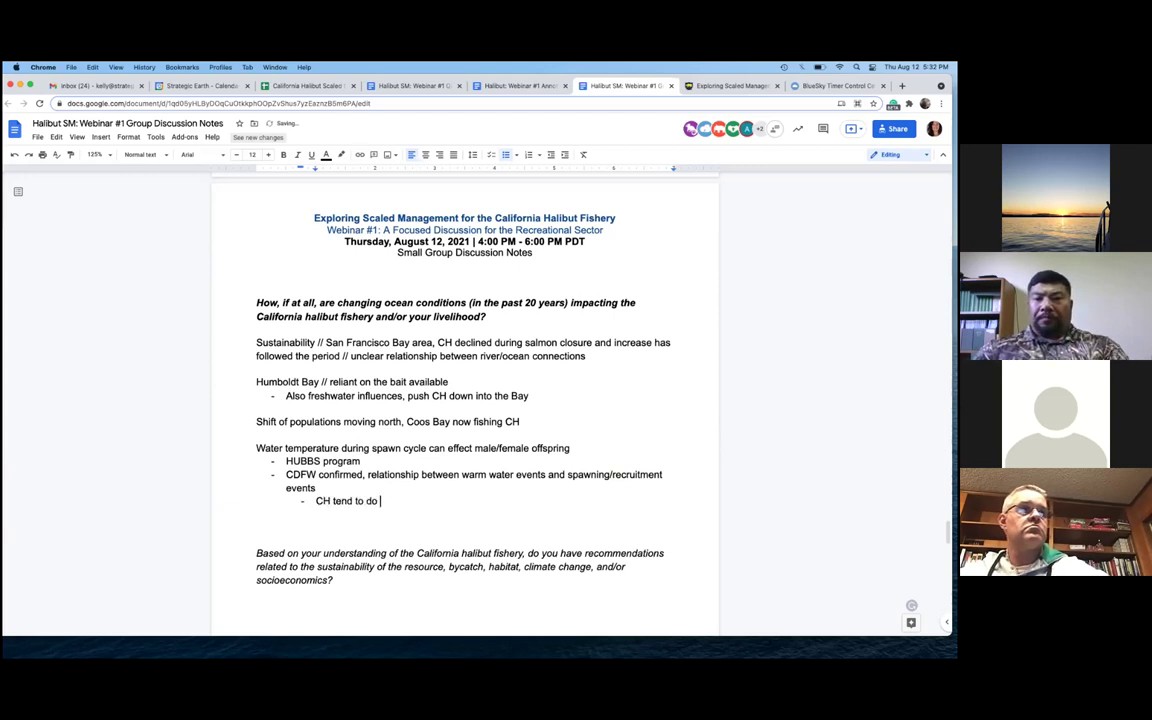
text(better in wat)
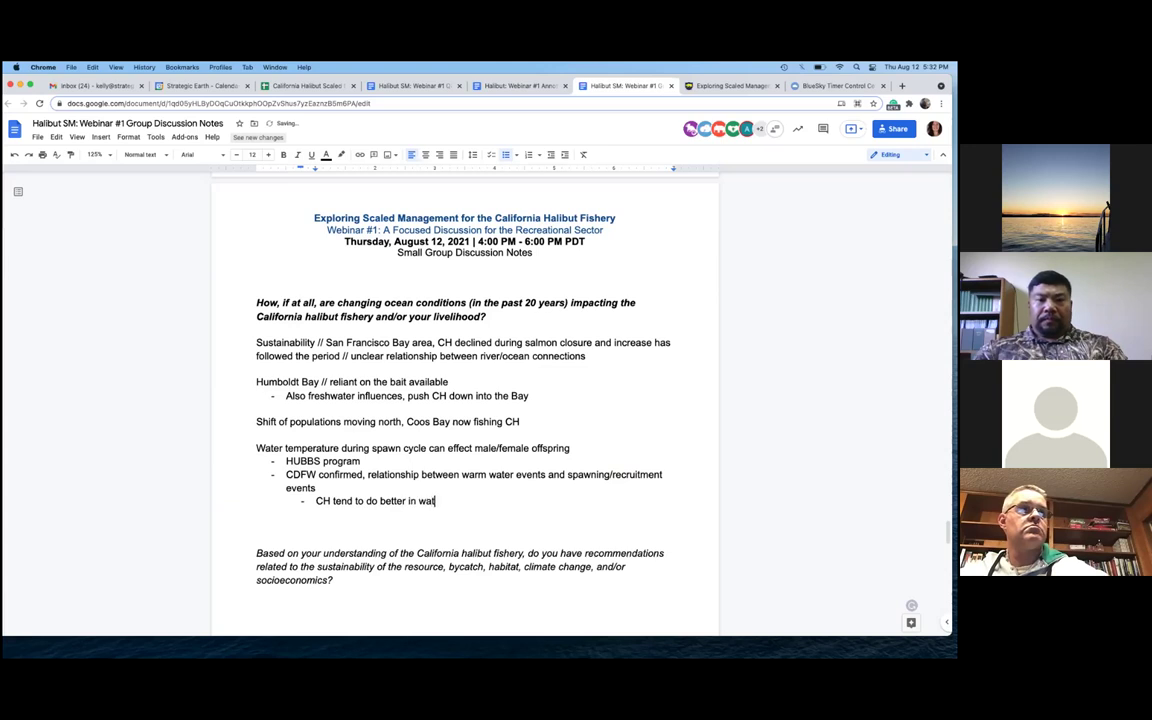
key(BackSpace)
text(rm wat)
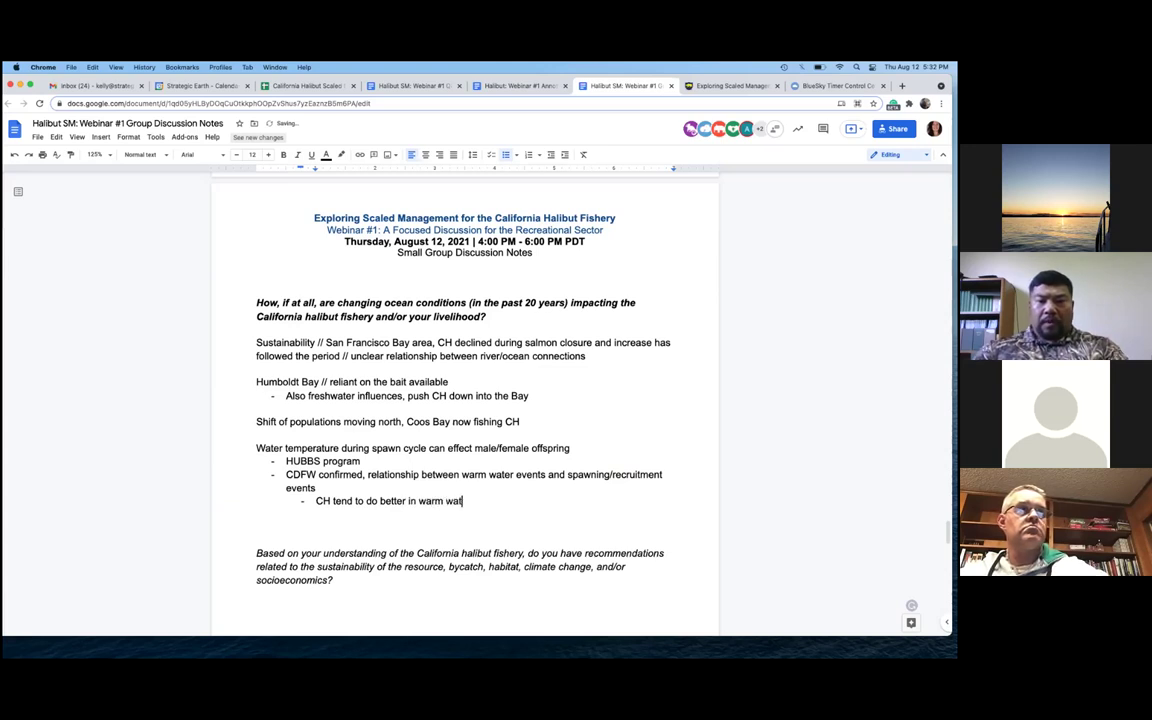
text(er years)
key(Return)
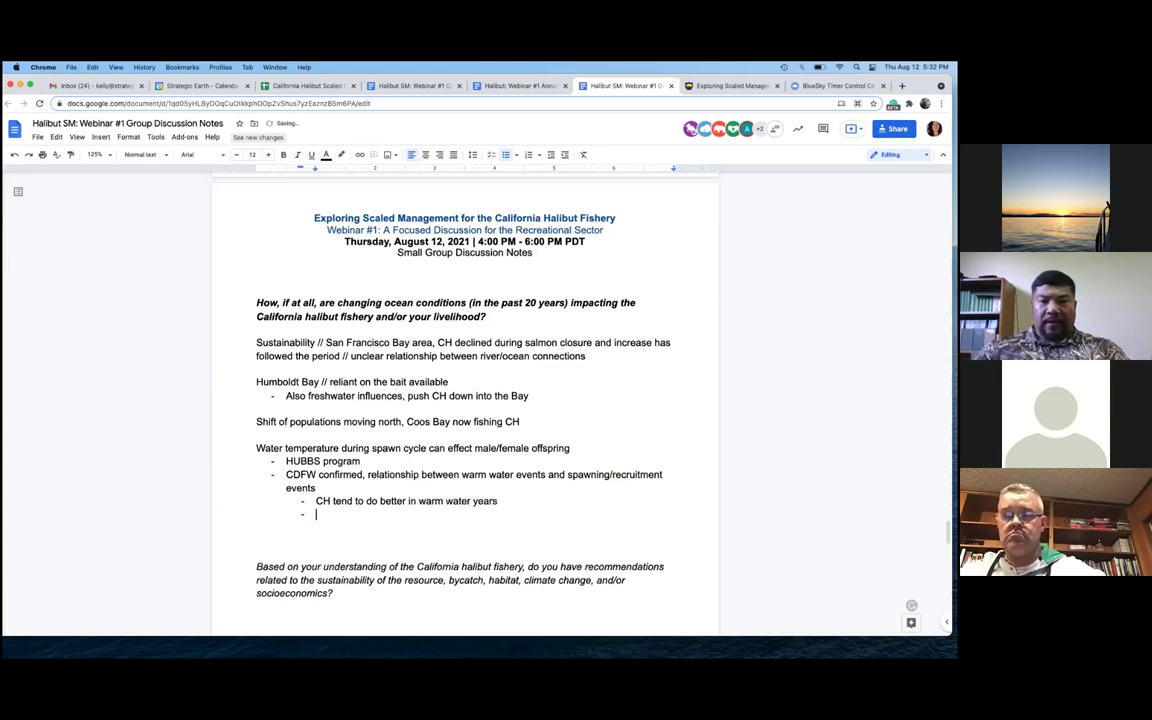
key(BackSpace)
key(BackSpace)
scroll(277, 516, down, 3)
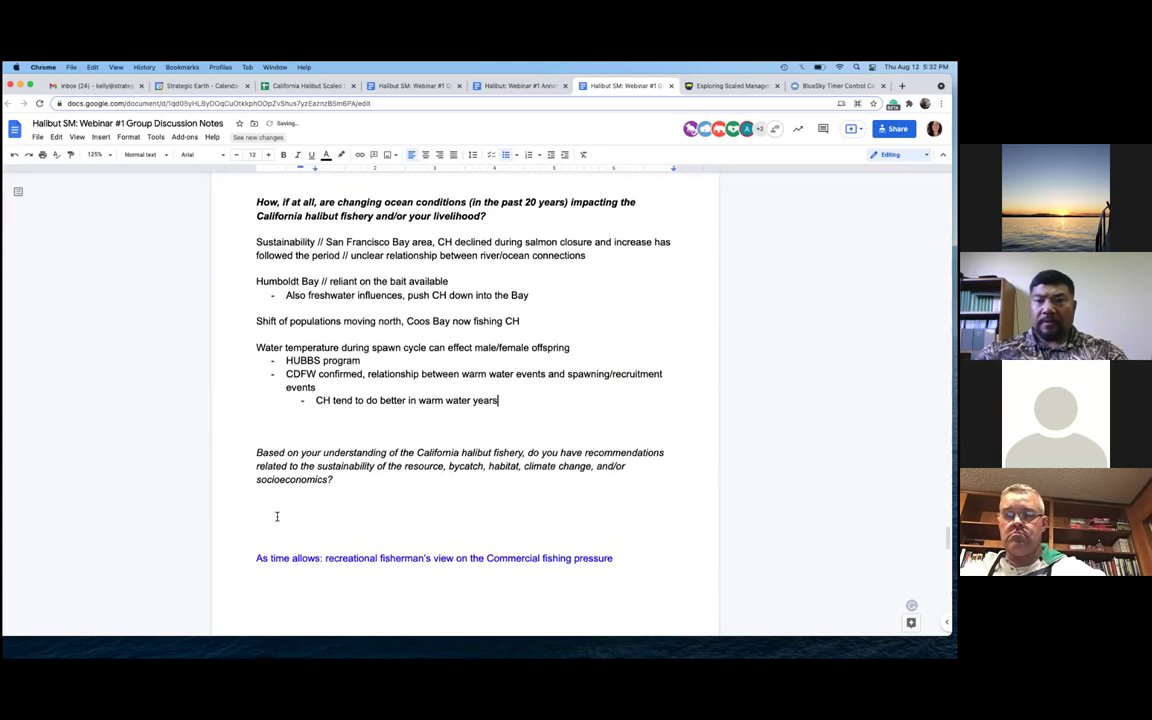
key(Return)
key(Return)
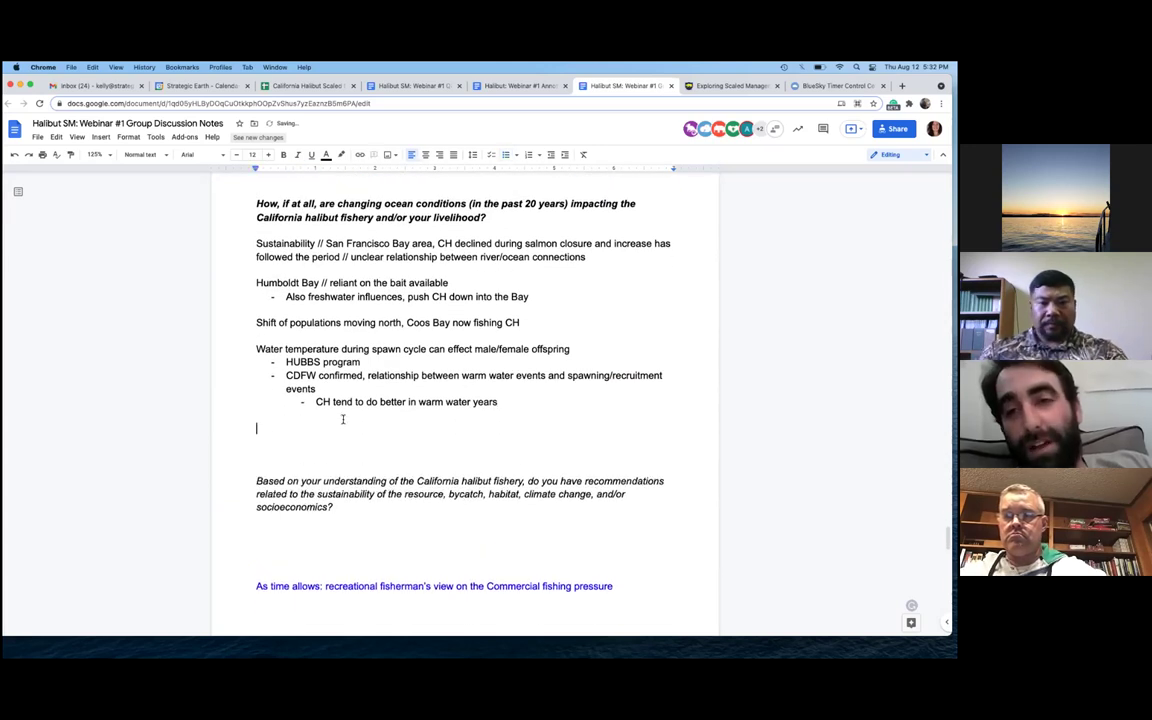
scroll(422, 391, down, 1)
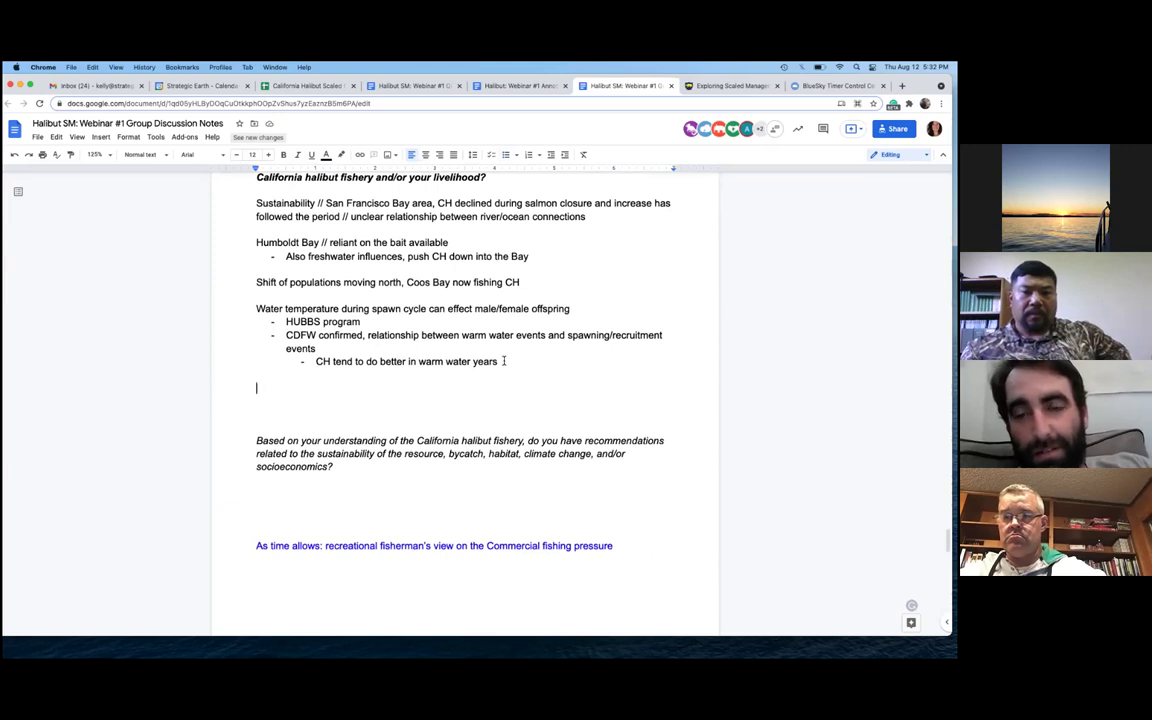
Add the sub-bullet 'Spawning daily in Mission Bay part of HUBBS program' under HUBBS program
click(361, 322)
key(Return)
key(Tab)
text(Spawning daily in Mission Bay part of HUBB)
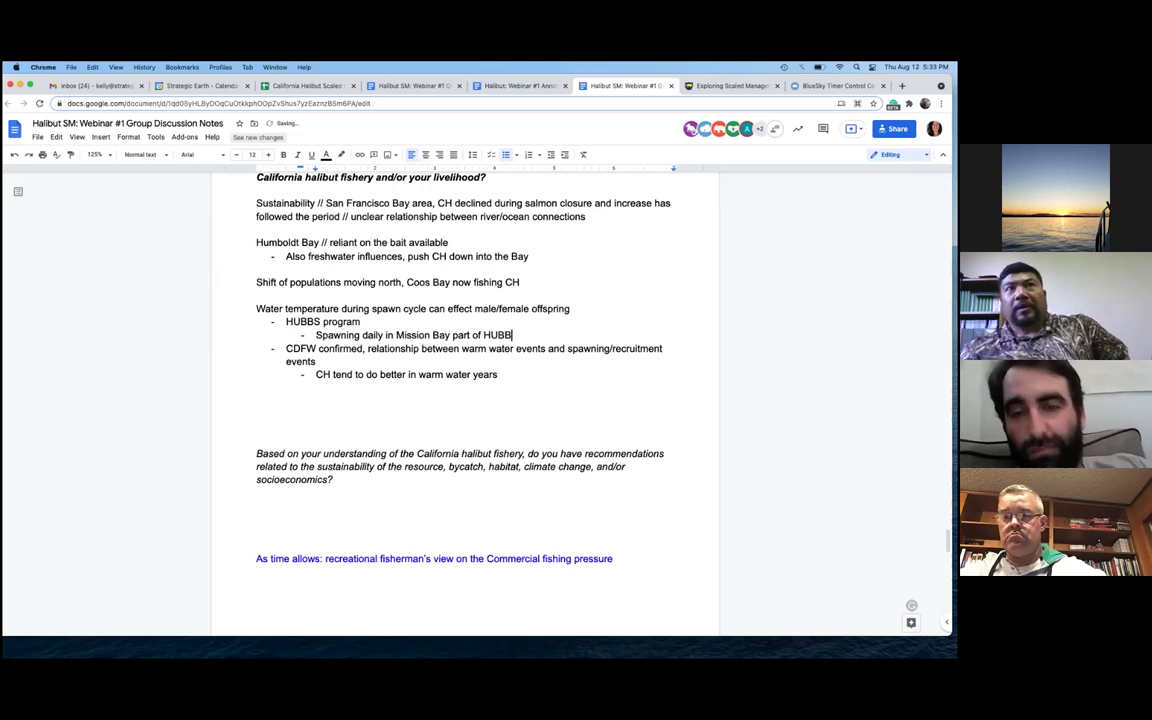
text(S program)
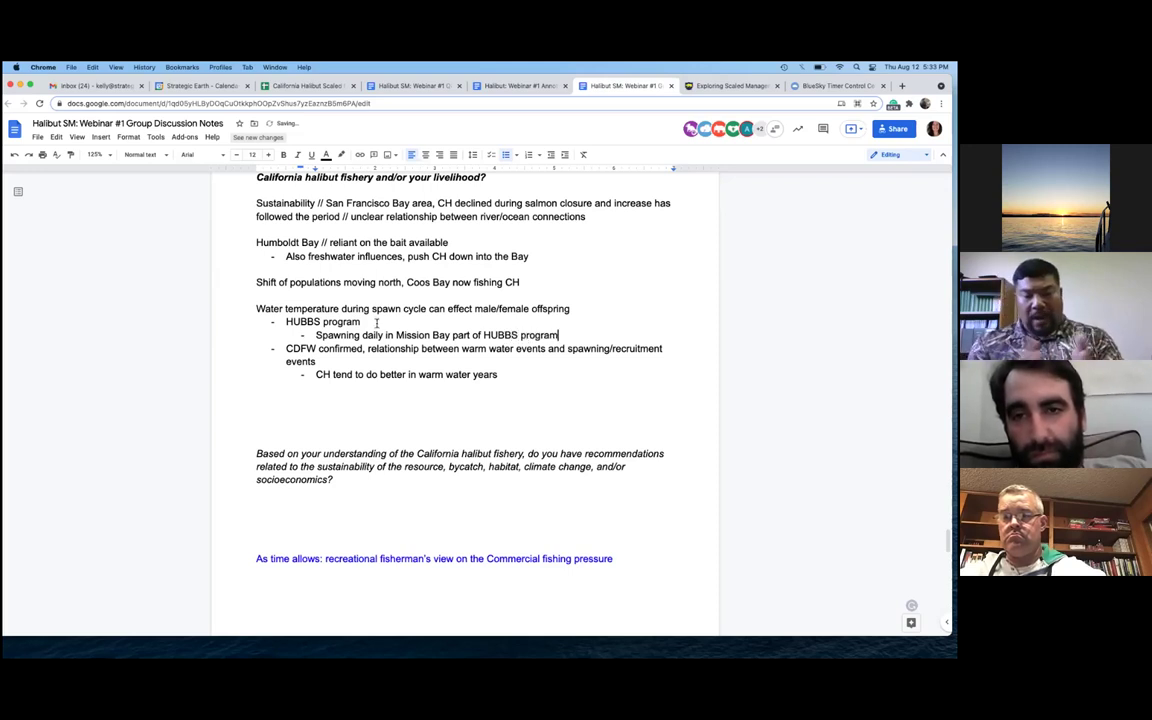
Remove the extra blank lines above the recommendations question and make the question bold
click(301, 400)
click(288, 437)
key(BackSpace)
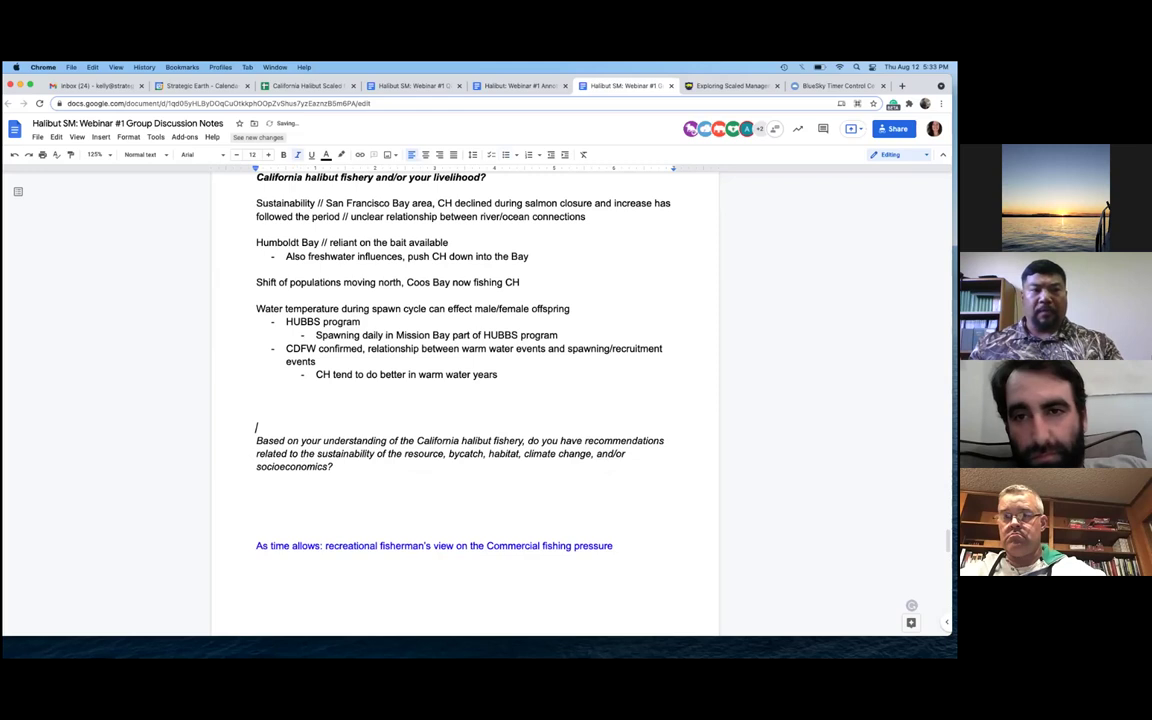
key(BackSpace)
shift+click(355, 447)
key(super+b)
click(273, 458)
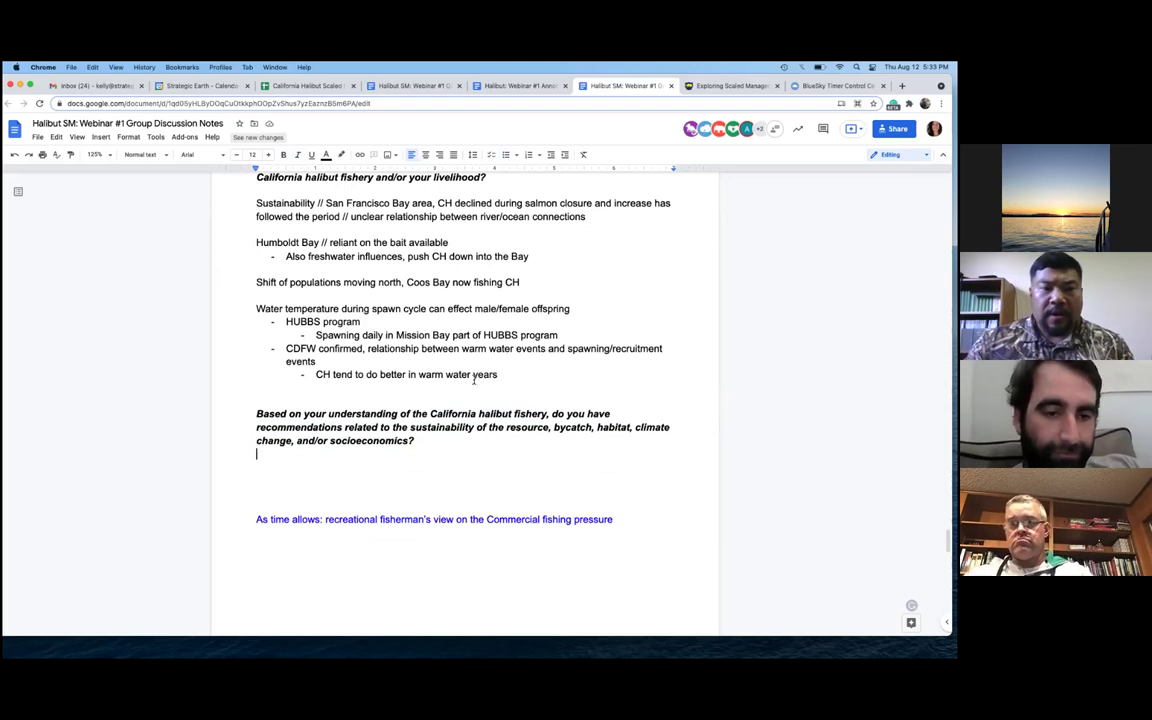
Add one more empty line beneath the bold recommendations question, above the 'As time allows' note
scroll(463, 416, down, 1)
click(463, 416)
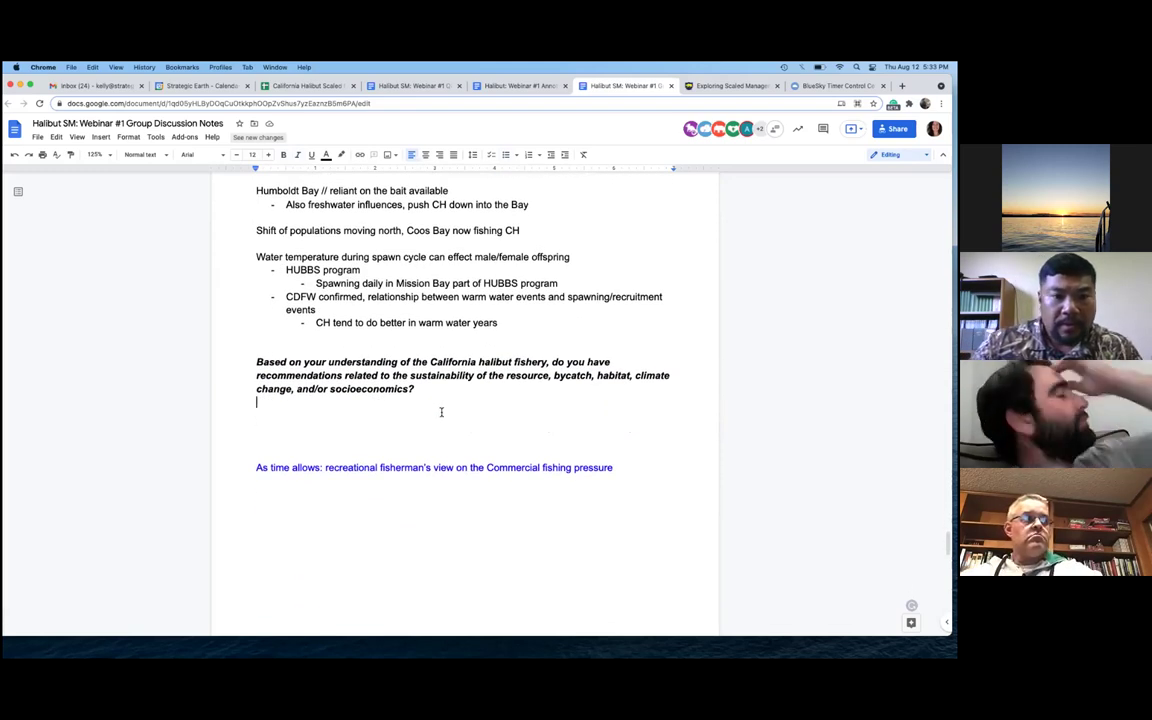
scroll(250, 418, up, 1)
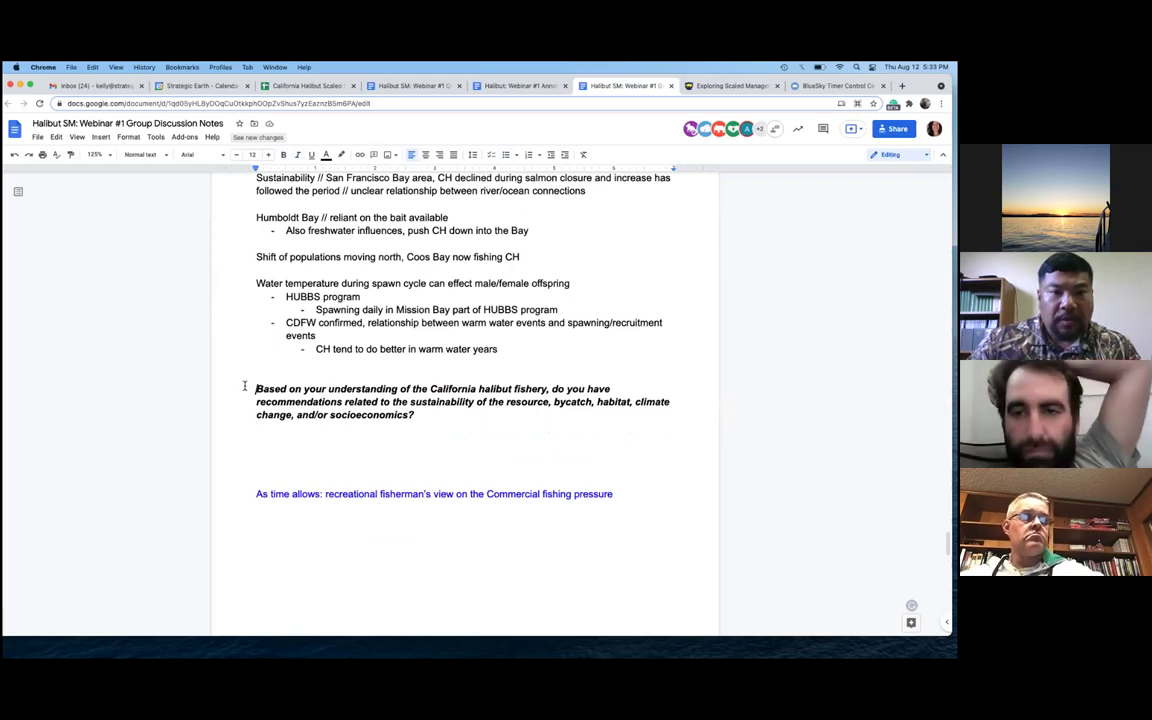
drag(244, 385, 244, 424)
click(281, 431)
scroll(281, 433, down, 1)
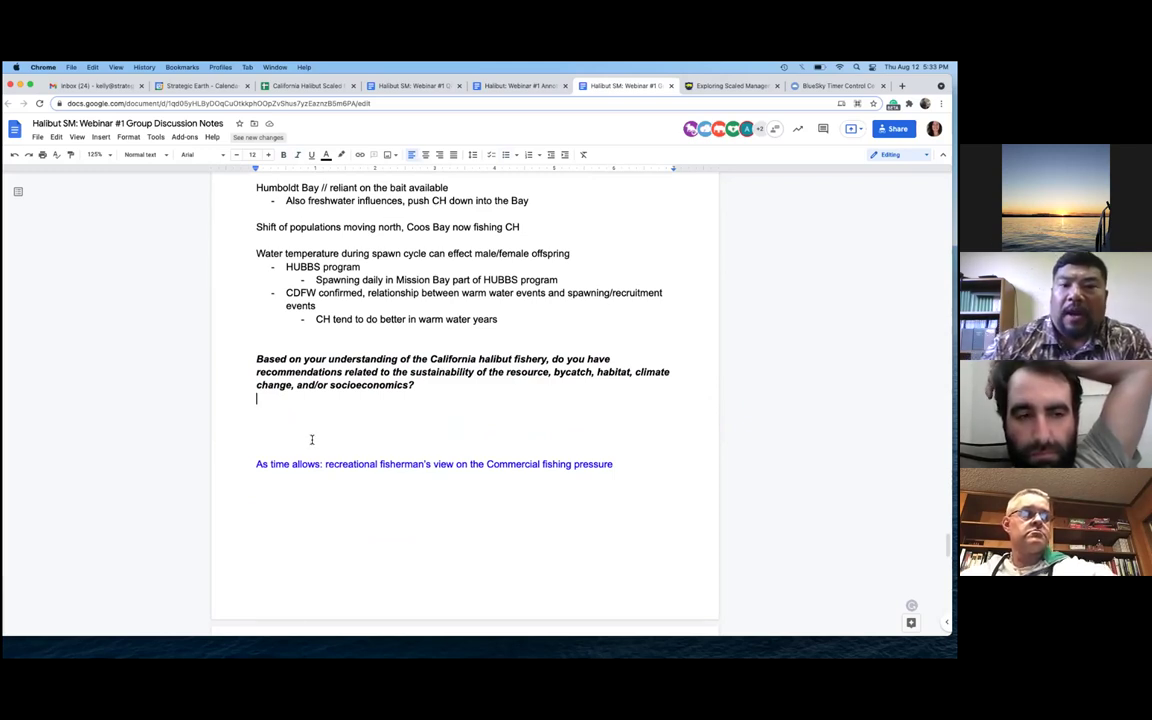
key(Return)
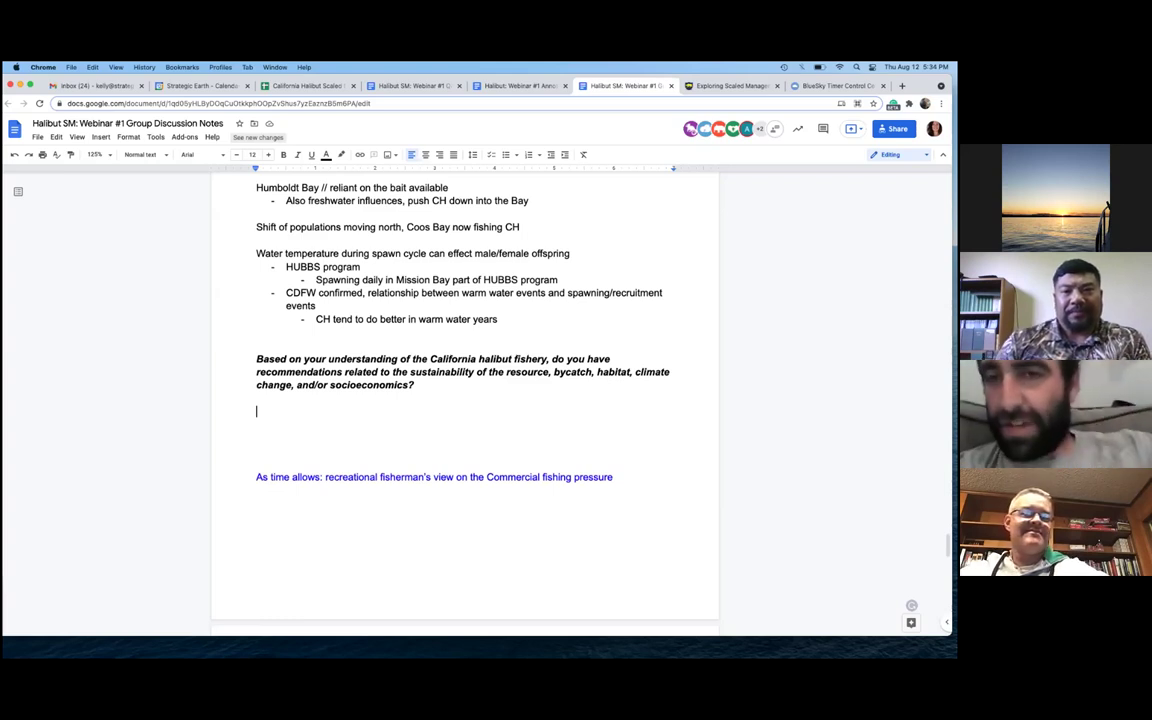
Type 'Concerns about gillnet fishery' under the recommendations question and start a new line
text(Concerns abo)
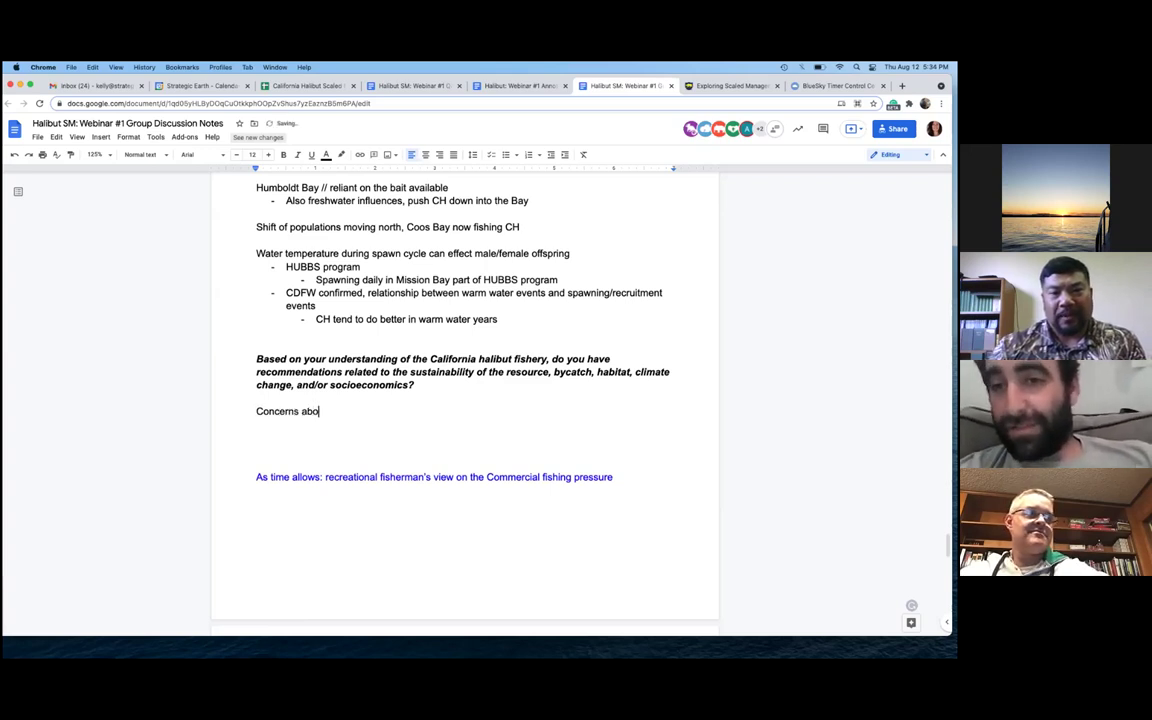
text(ut gillnet fishery)
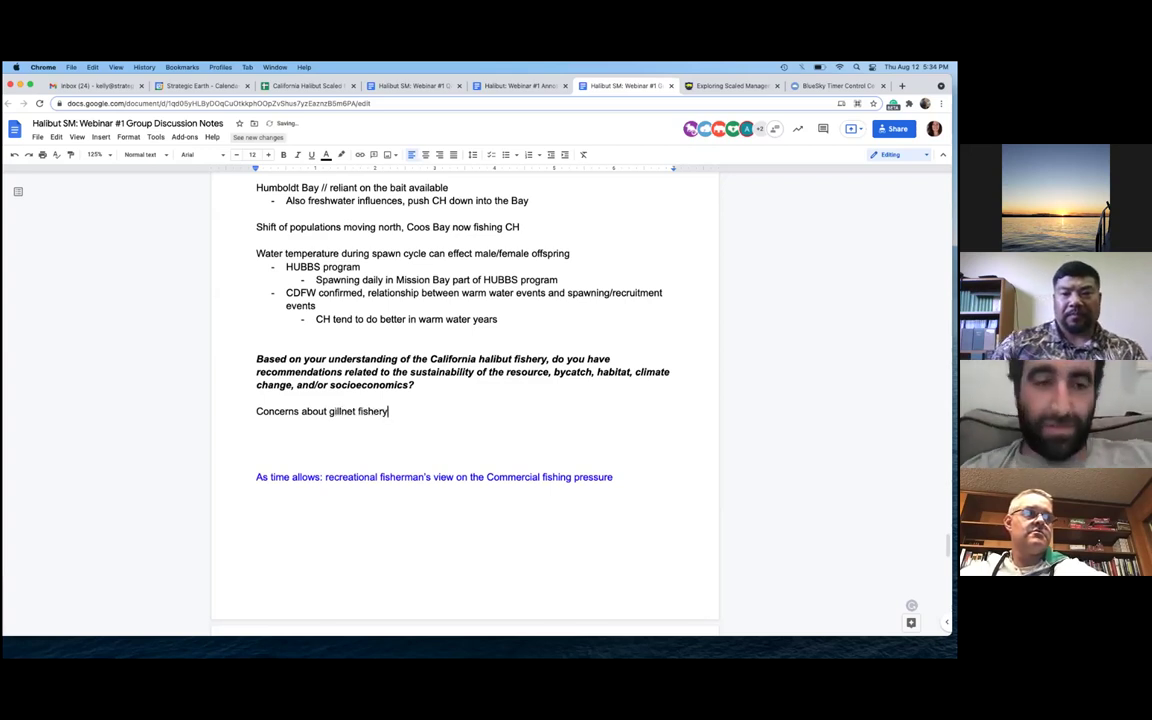
text(,)
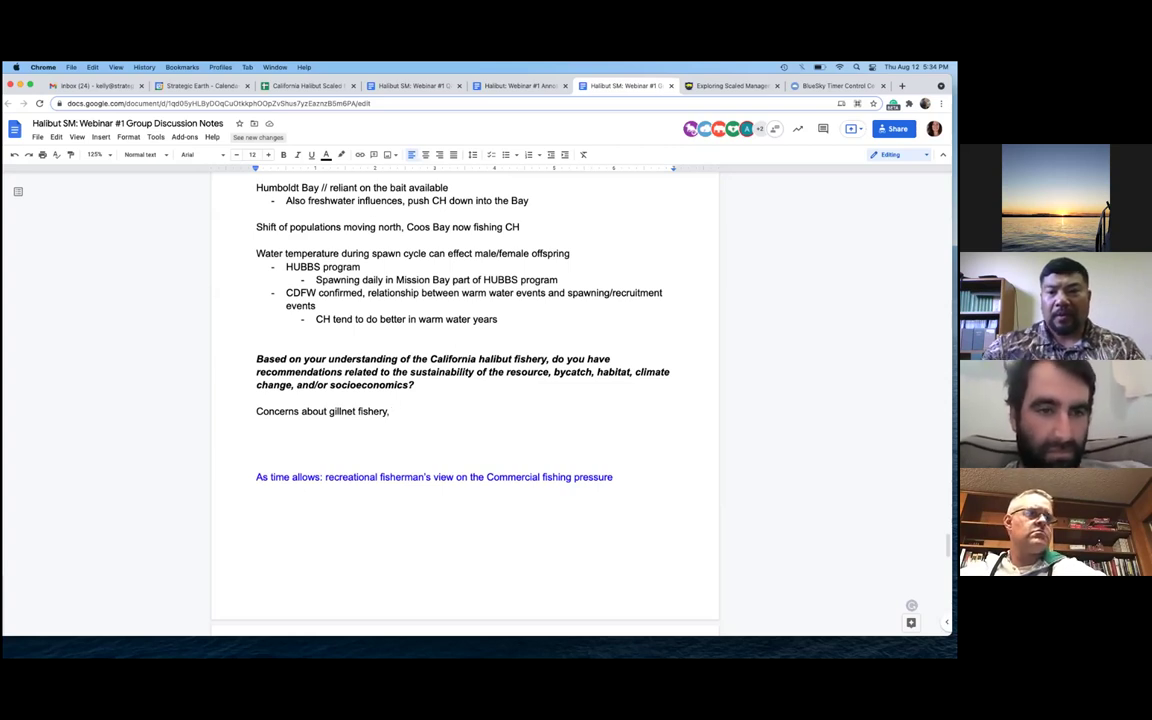
key(BackSpace)
key(Return)
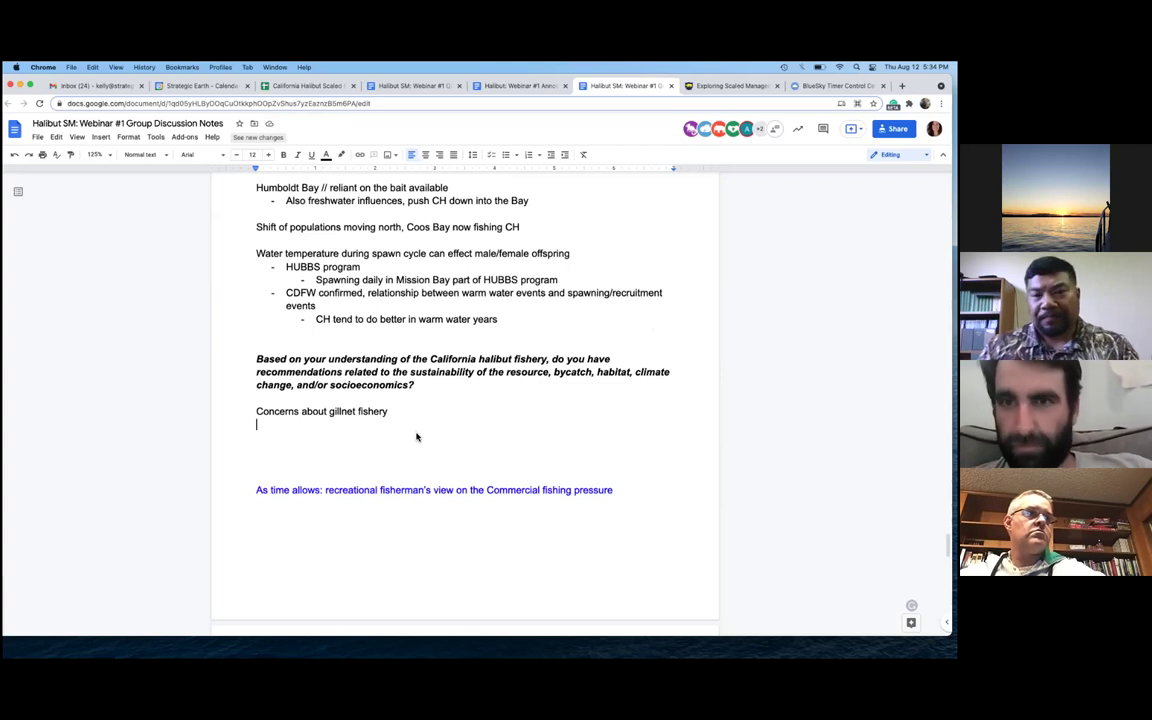
scroll(417, 436, up, 8)
scroll(406, 432, down, 4)
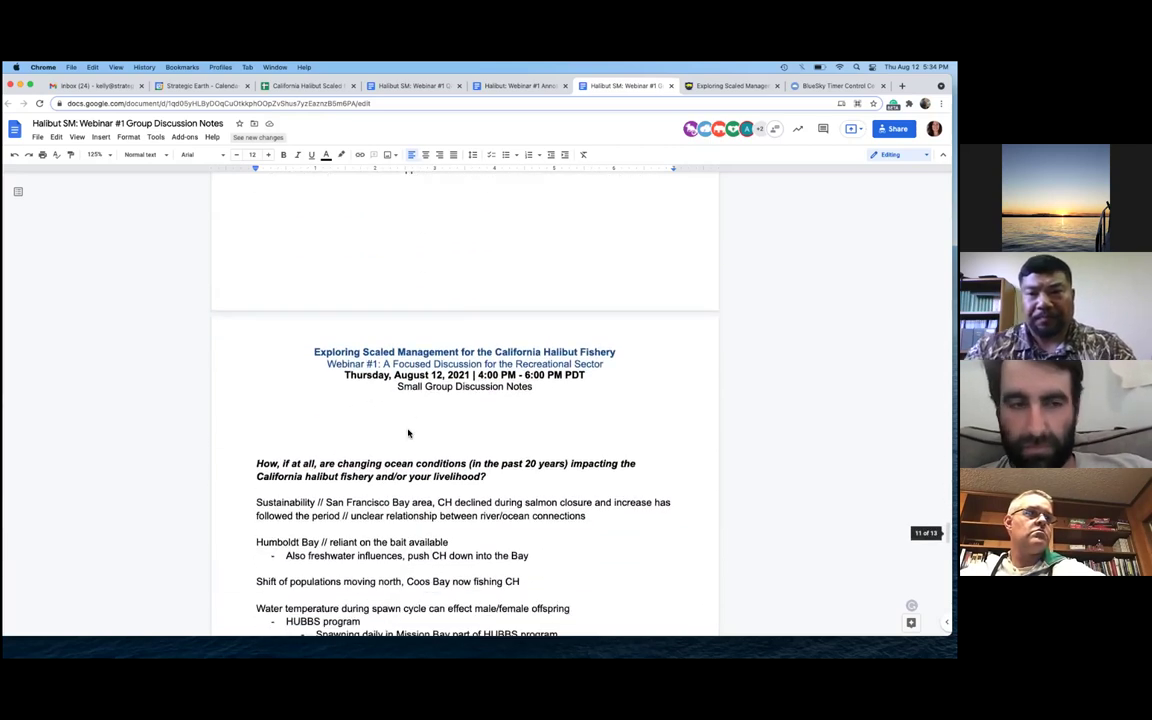
scroll(408, 433, down, 10)
scroll(408, 433, up, 5)
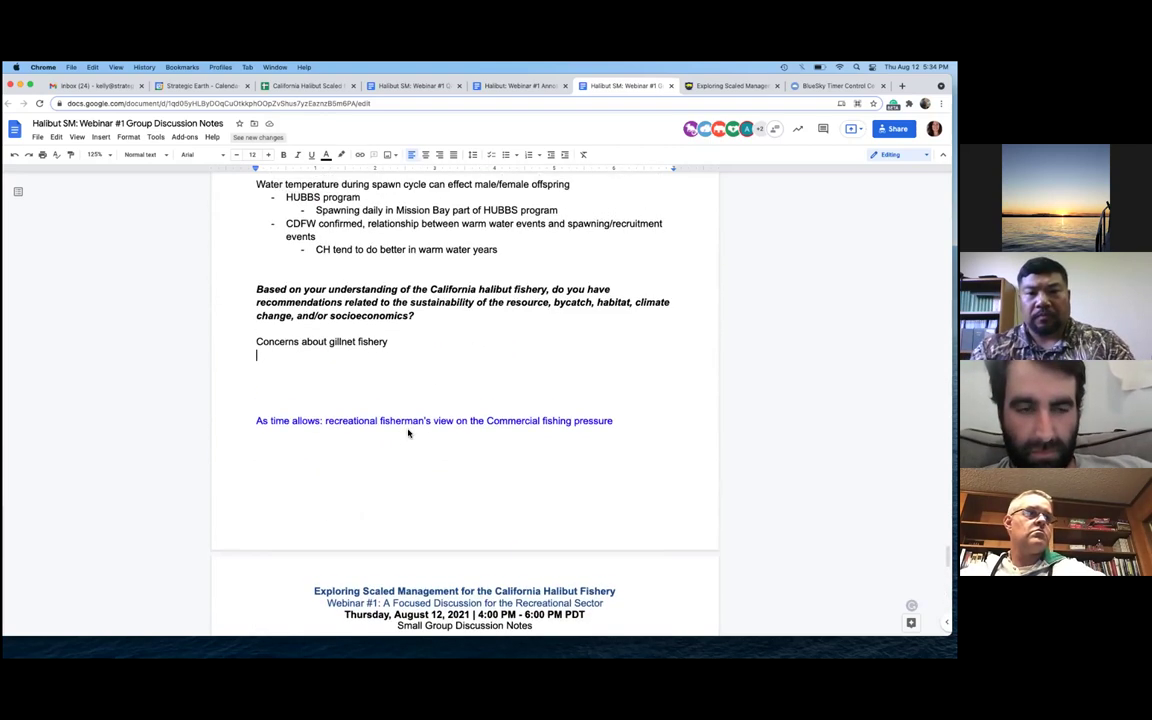
scroll(408, 433, up, 2)
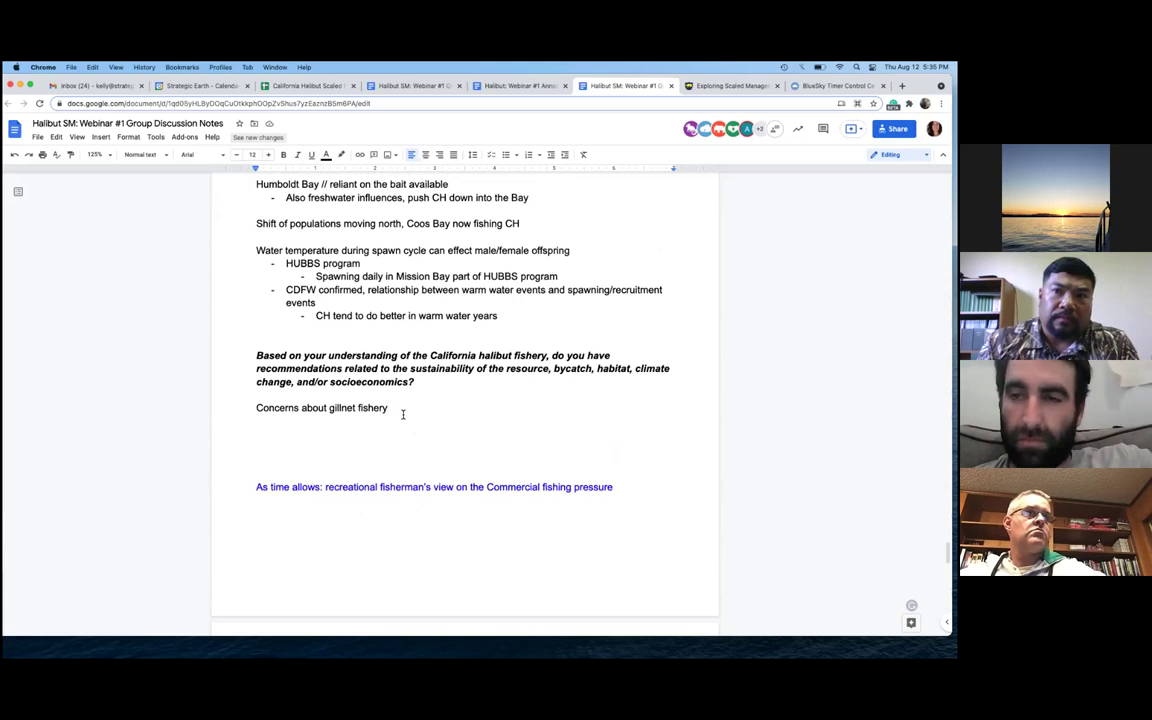
Add the bullet asking which bycatch species are of concern, coverable in the commercial webinar, '// sublegal halibut'
key(Return)
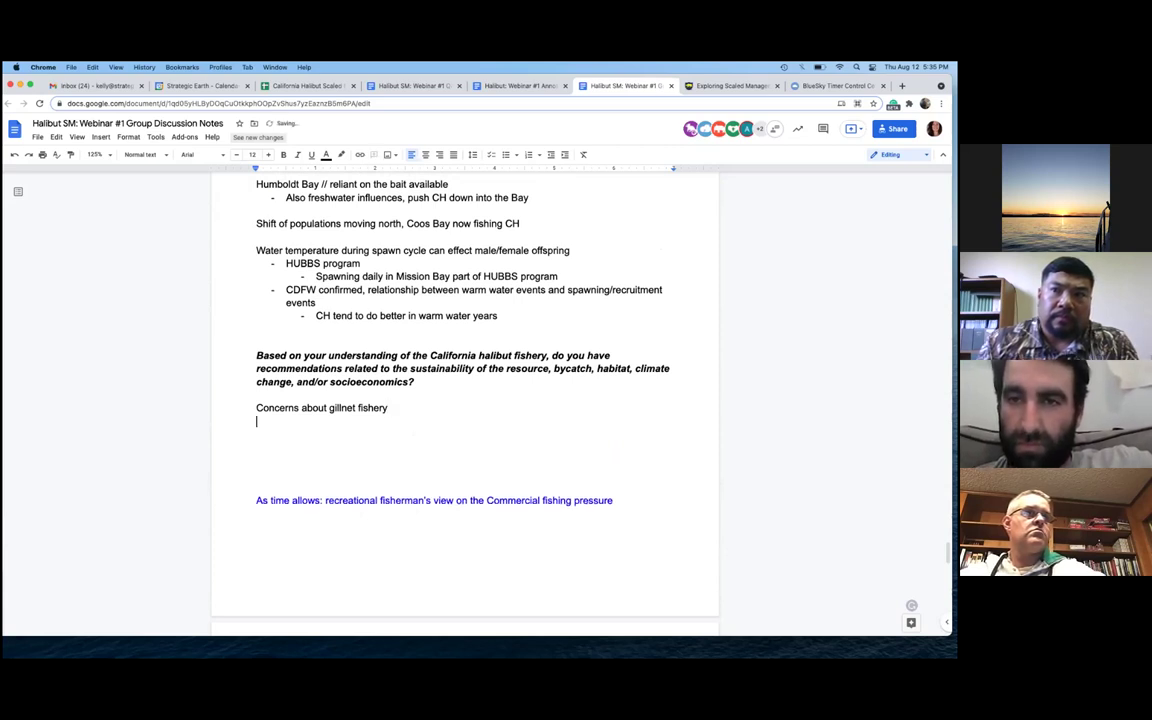
text(What are the )
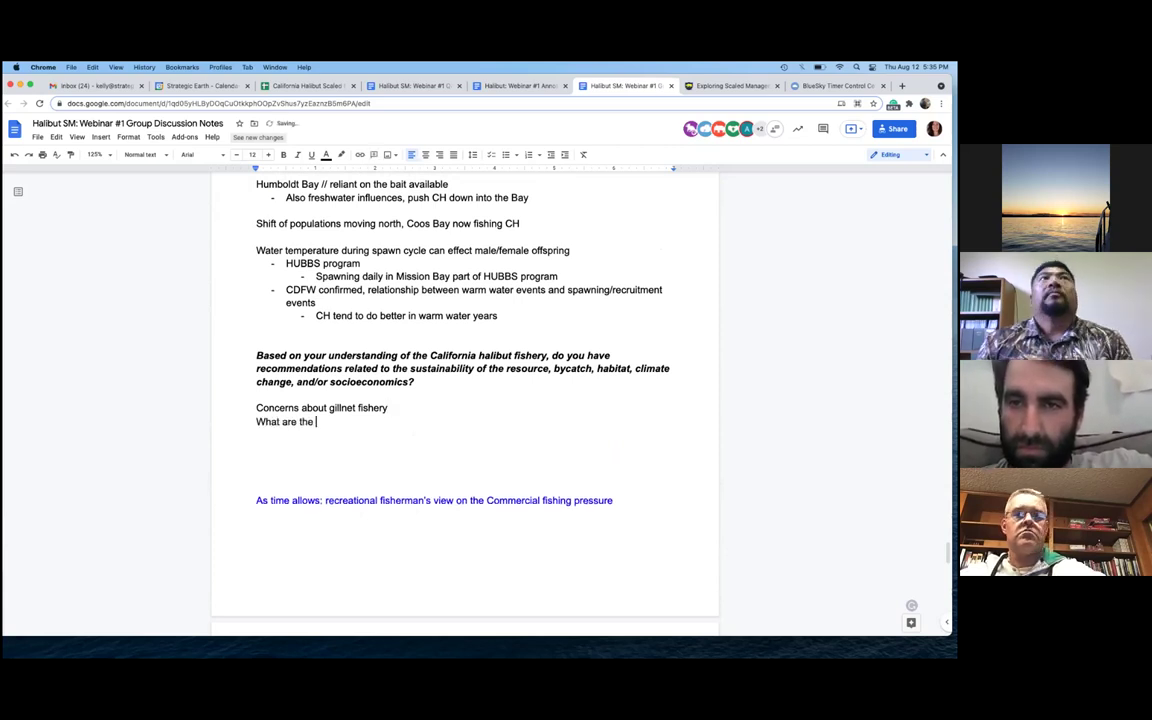
text(species unde)
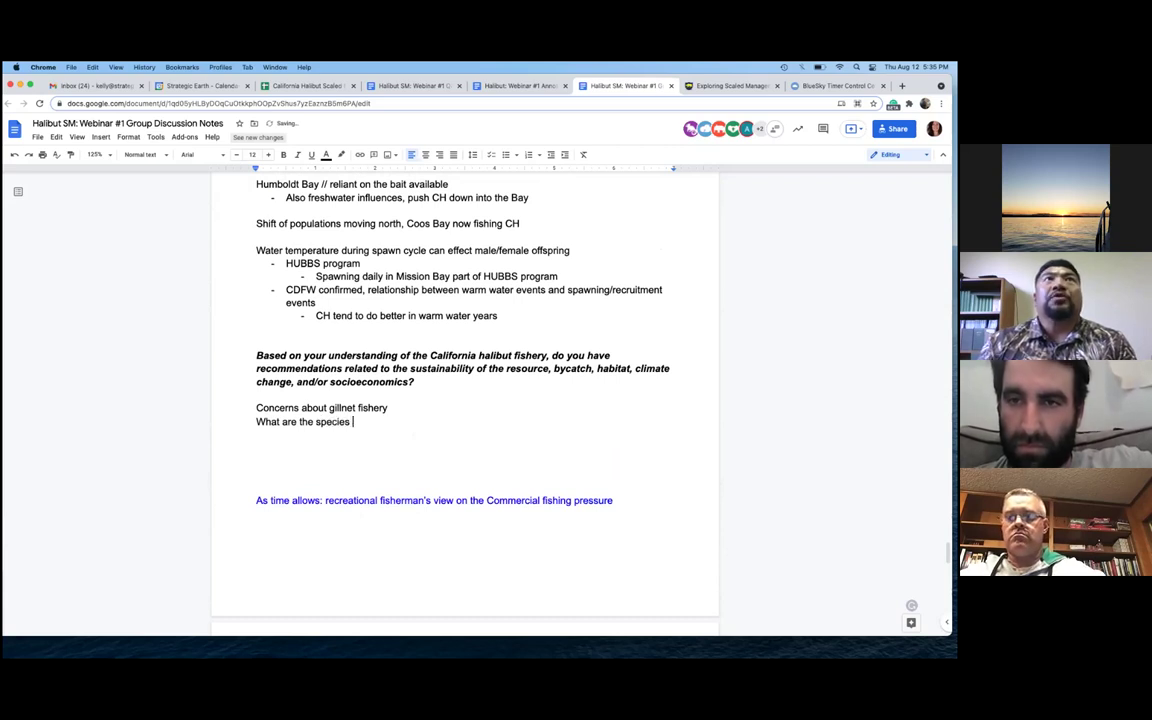
key(BackSpace)
key(BackSpace)
key(BackSpace)
key(BackSpace)
text(in concern with bycat)
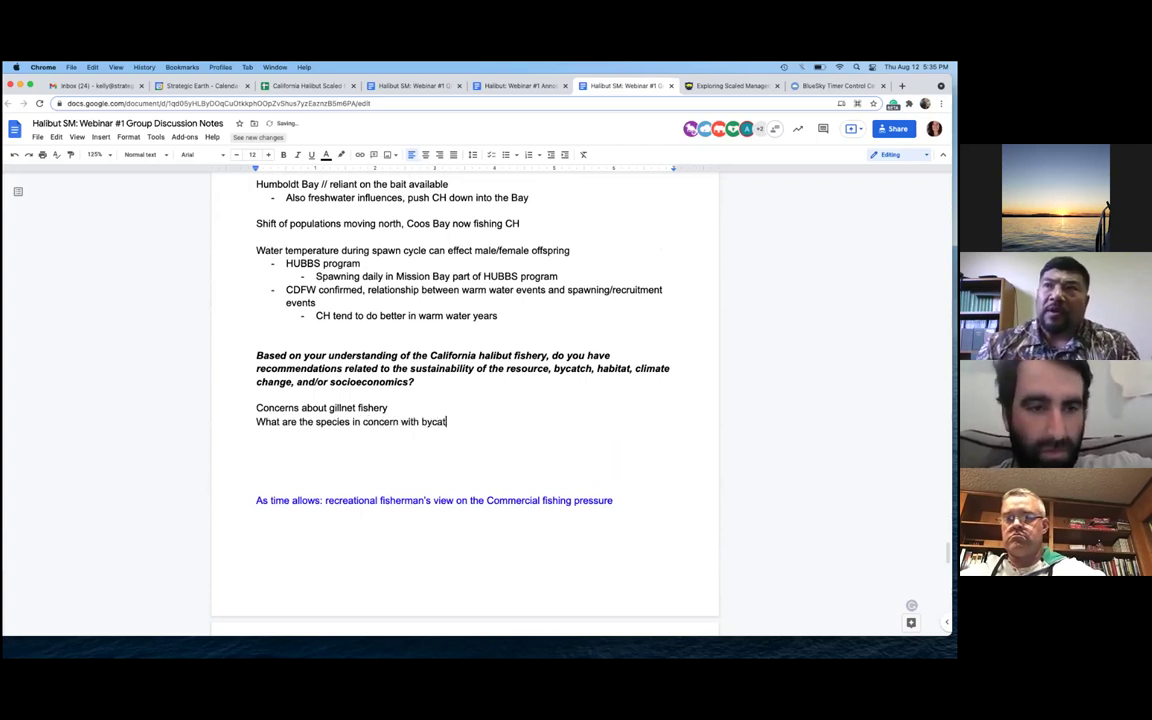
text(ch?)
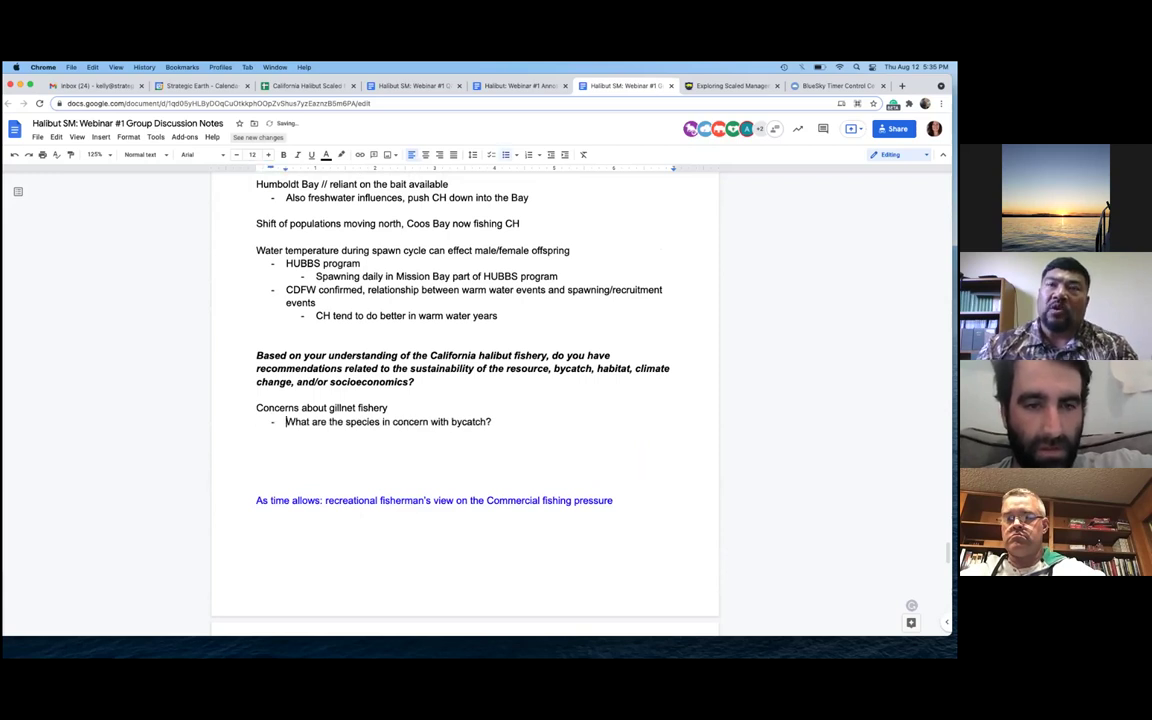
text(-  Can cover )
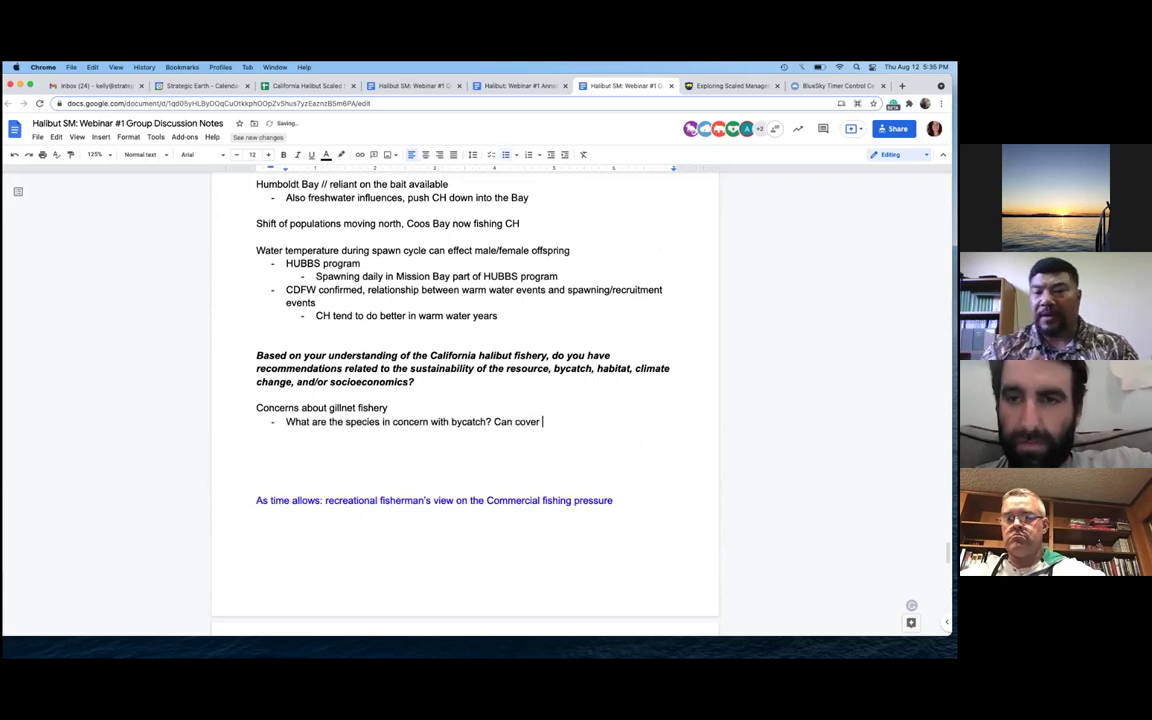
text(during the commer)
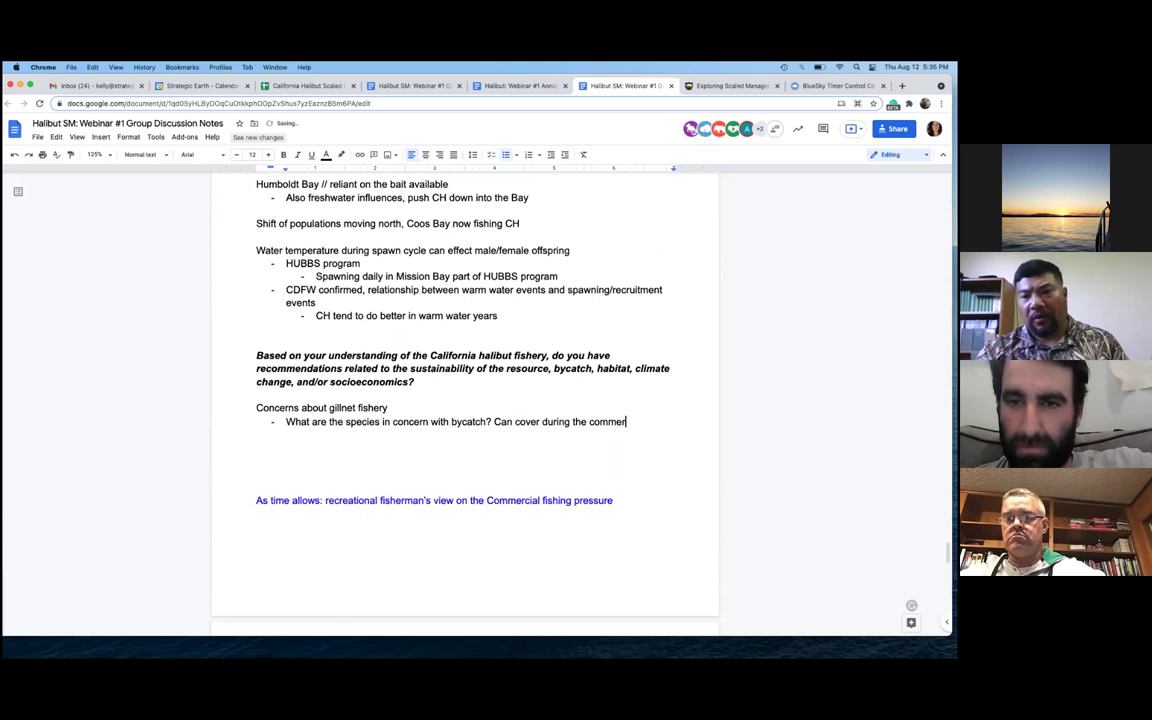
text(cial webinar)
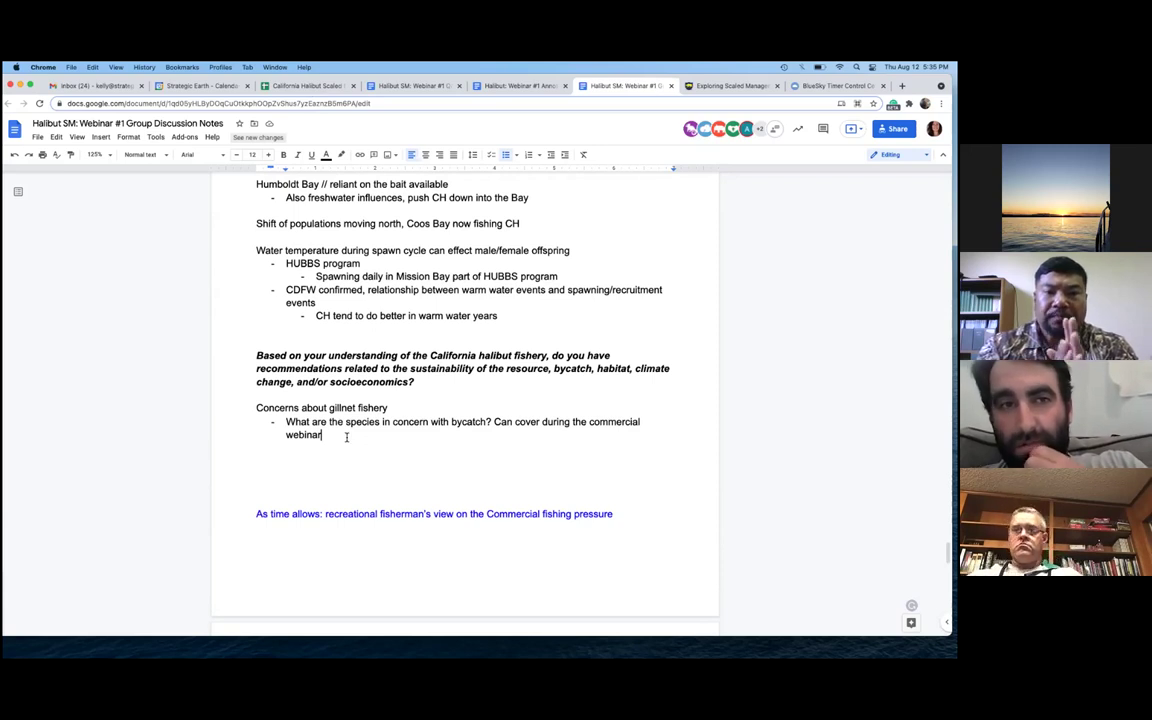
text(//)
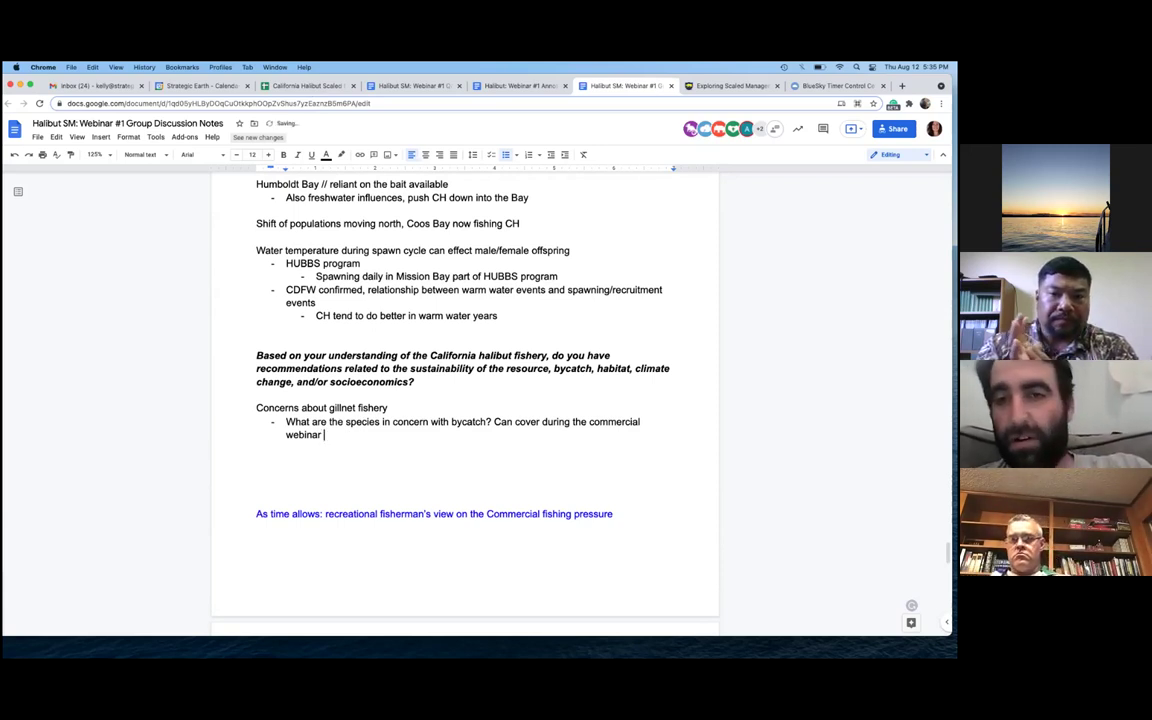
text( sublegal )
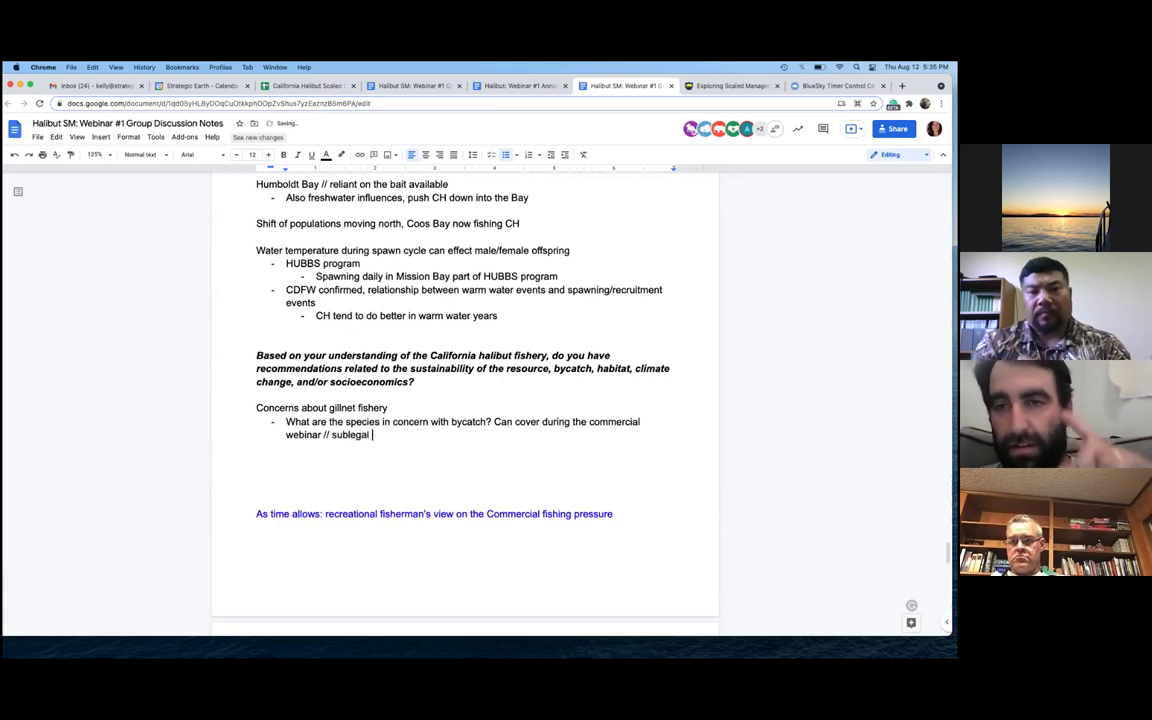
text(halibut)
key(Return)
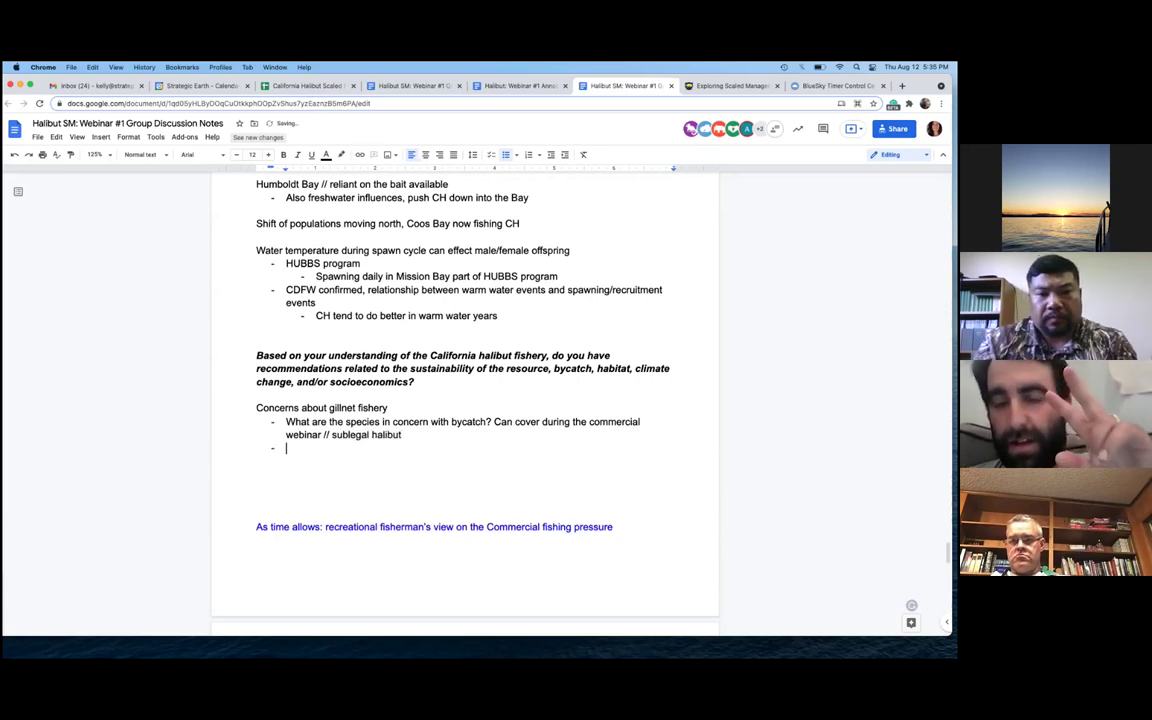
key(Return)
key(Return)
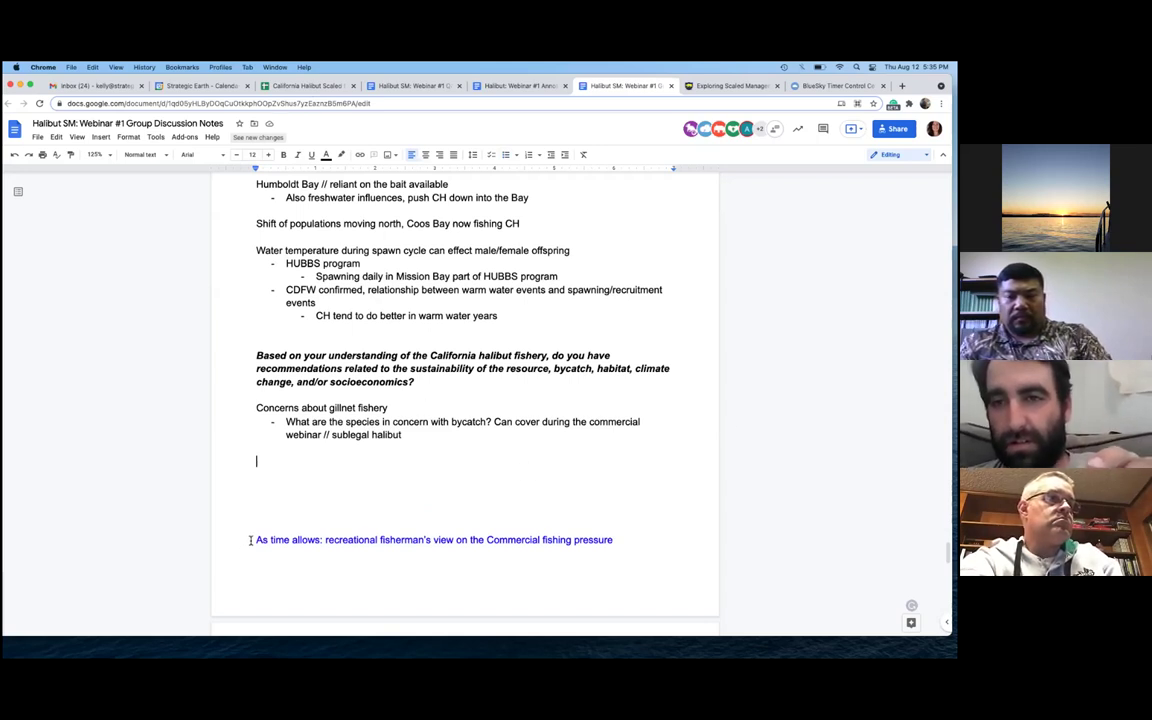
click(404, 435)
key(Return)
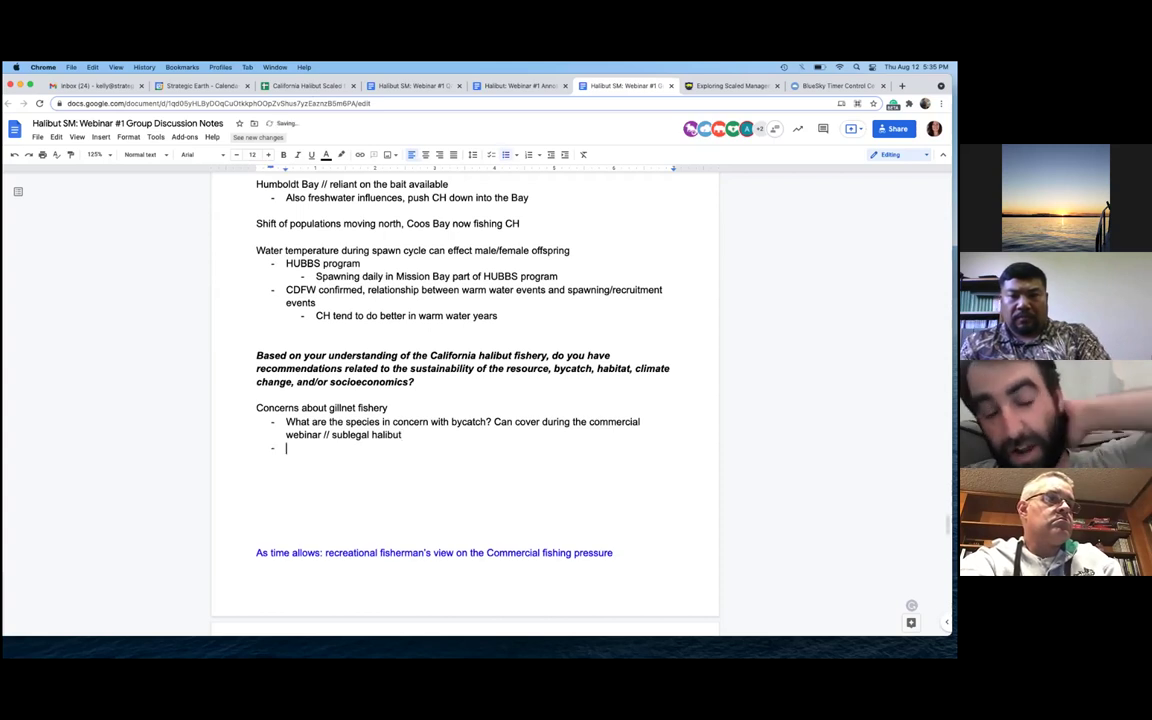
text(D)
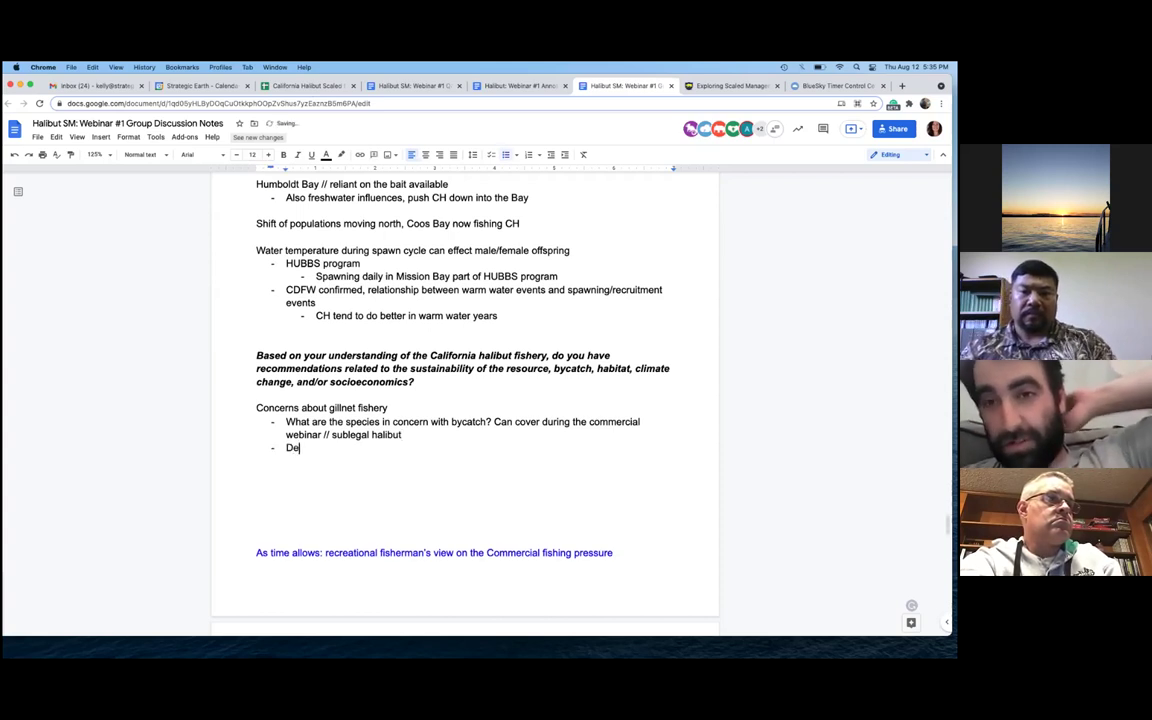
text(iscards, )
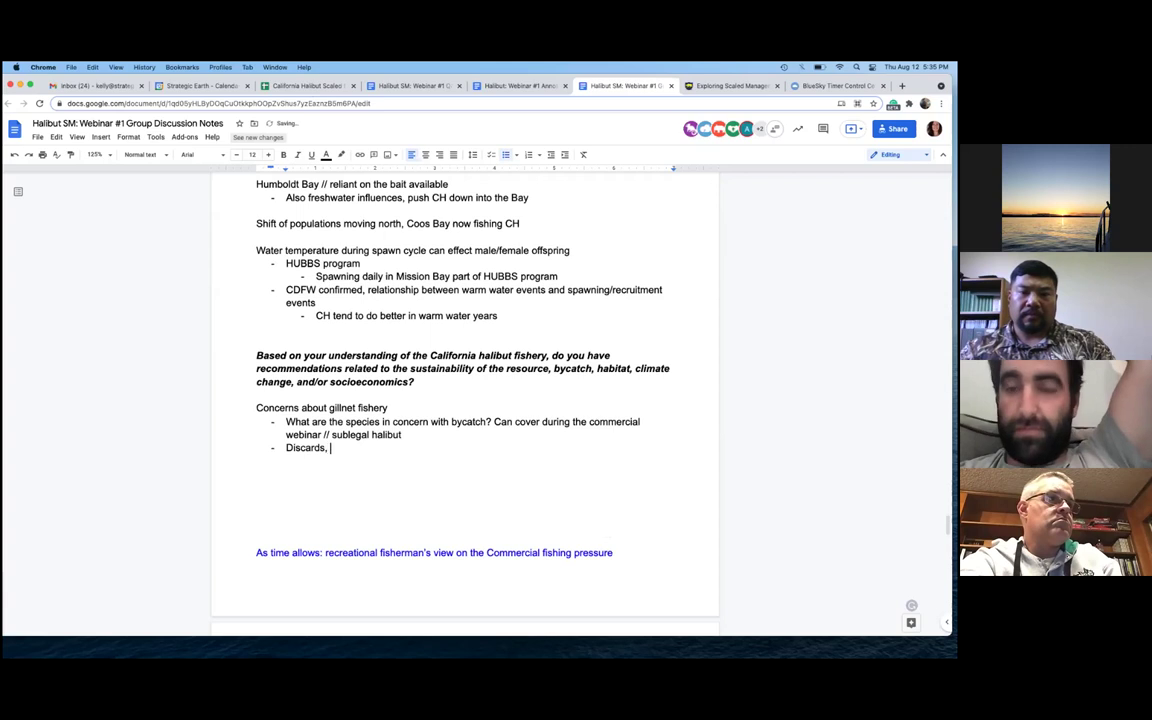
text(not counting )
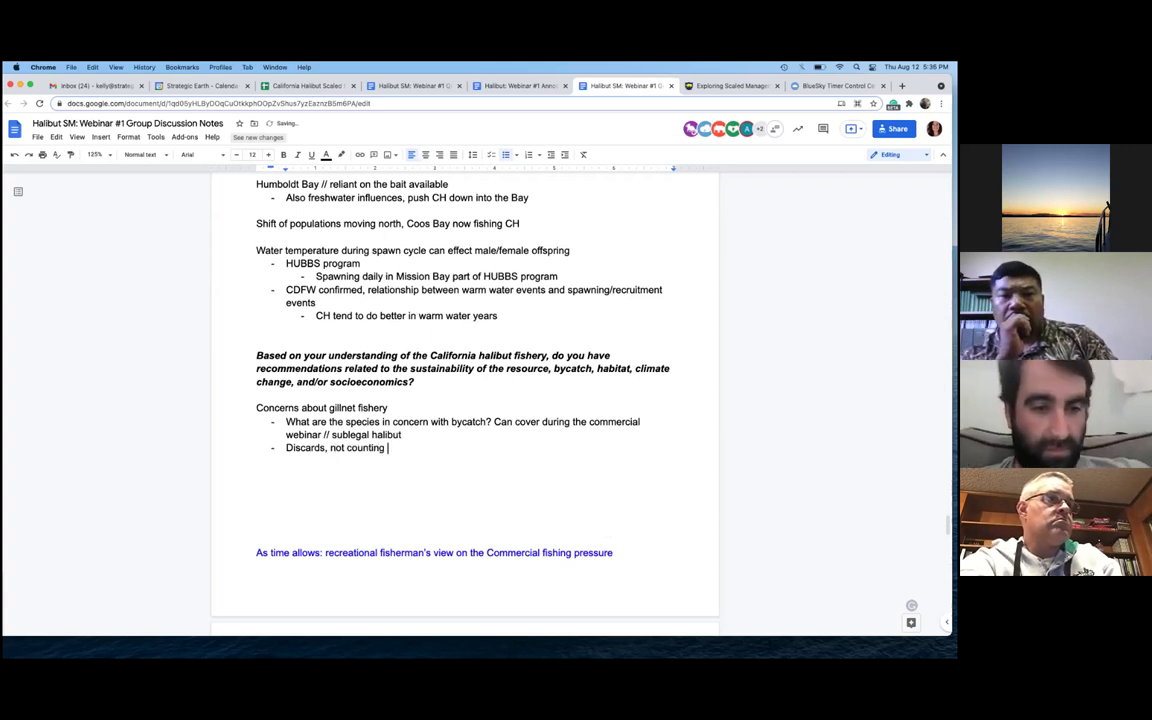
text(towards)
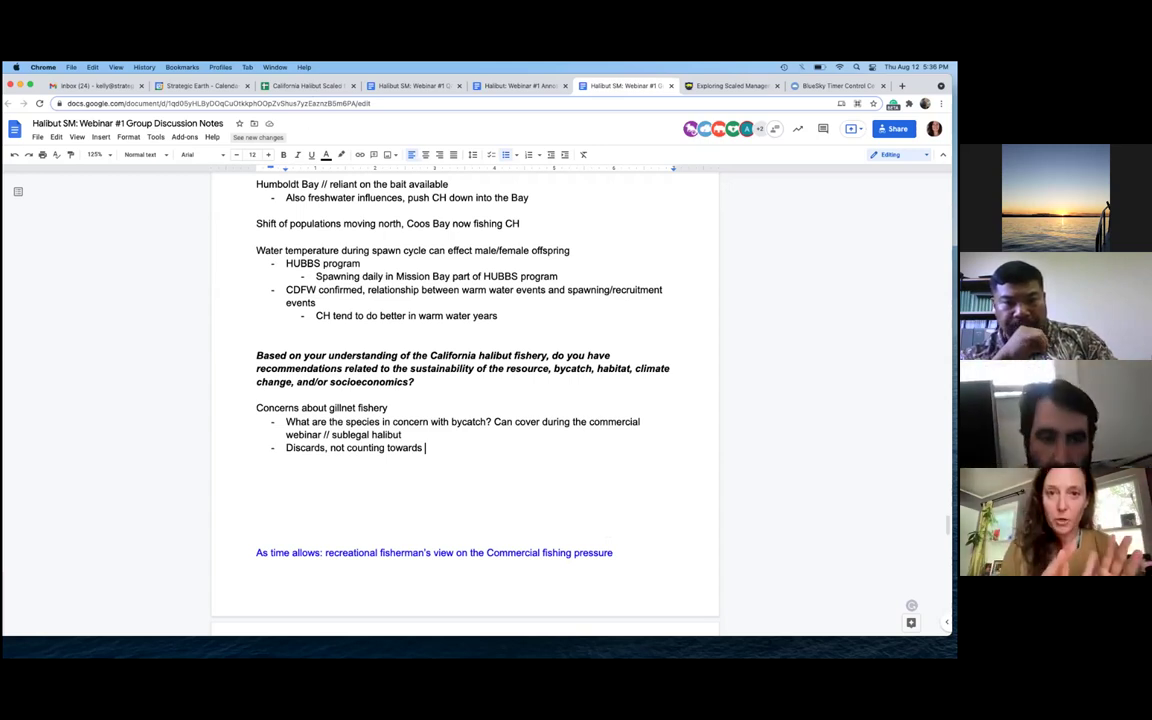
triple_click(337, 553)
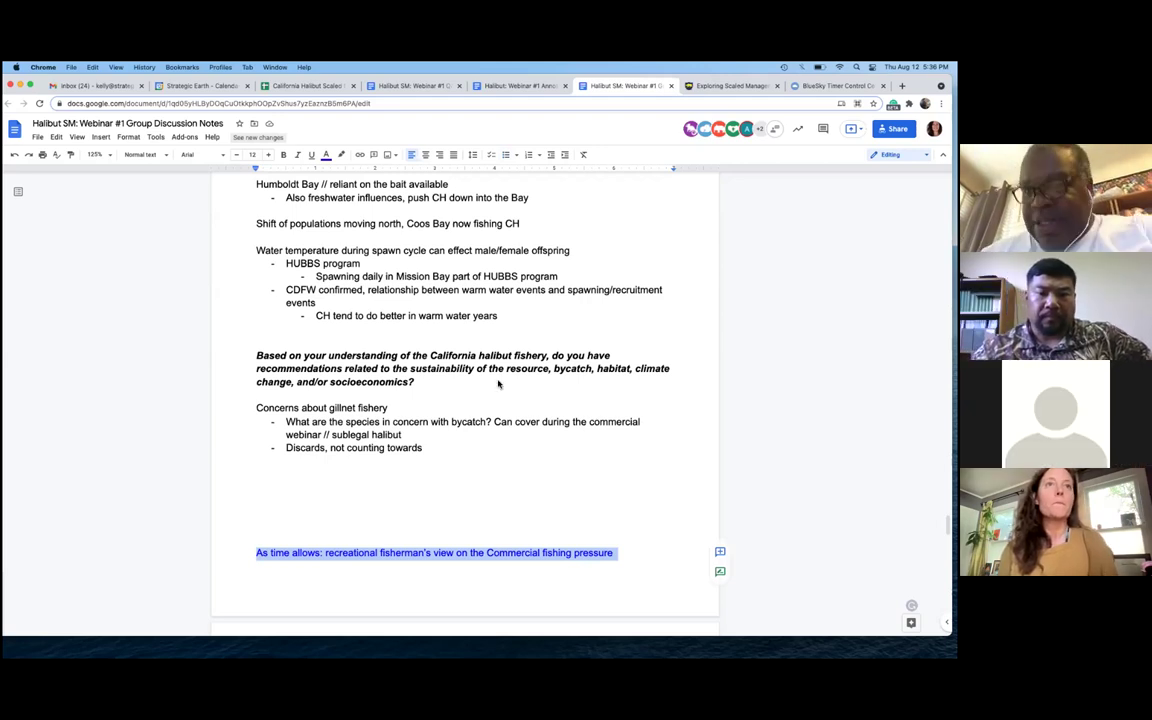
End the Discards bullet with ' quota' and start a plain paragraph below it
click(445, 446)
text(quota)
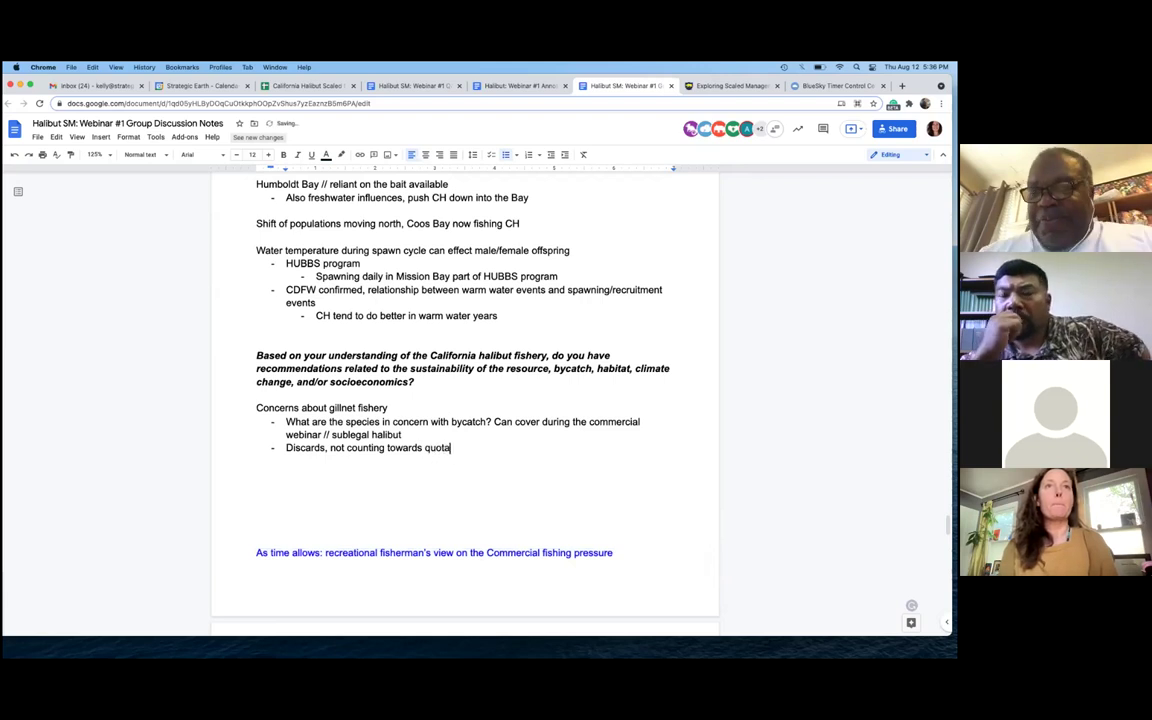
key(Return)
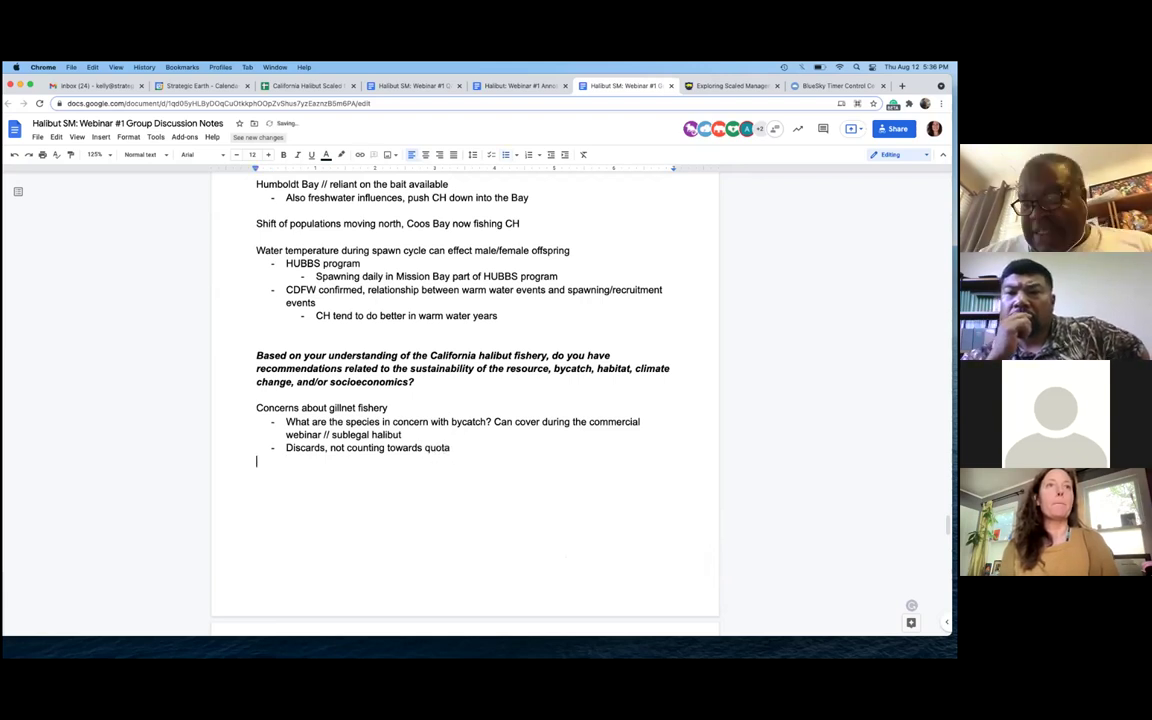
key(Return)
key(Return)
Write 'Design a more flexible system // rather than reacting years down the line, anticipate what might happen'
text(M)
key(BackSpace)
text(Designa)
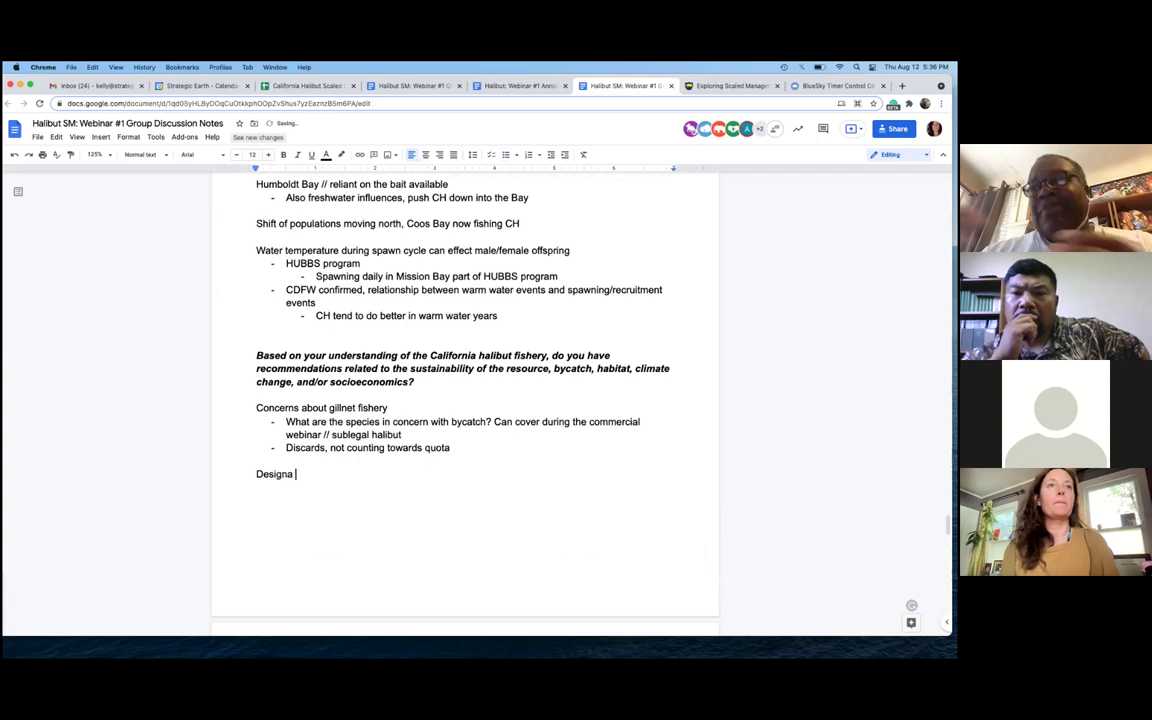
key(BackSpace)
text(a more flexible s)
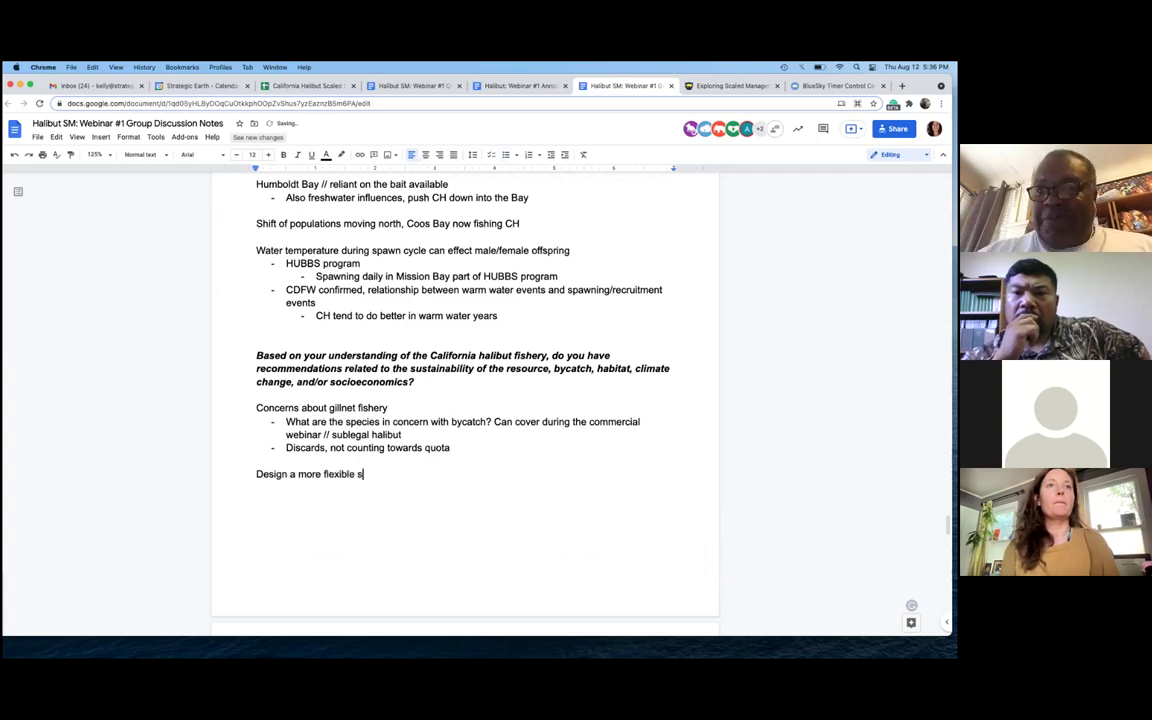
text(ystem // reac)
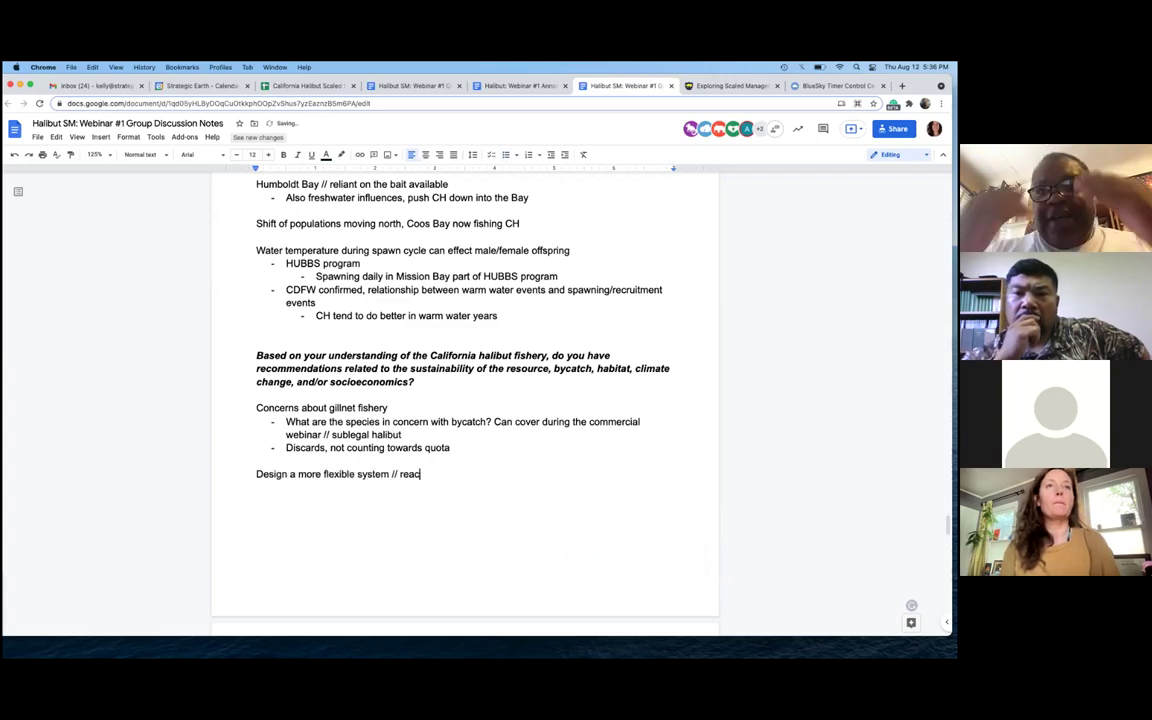
text(ting years )
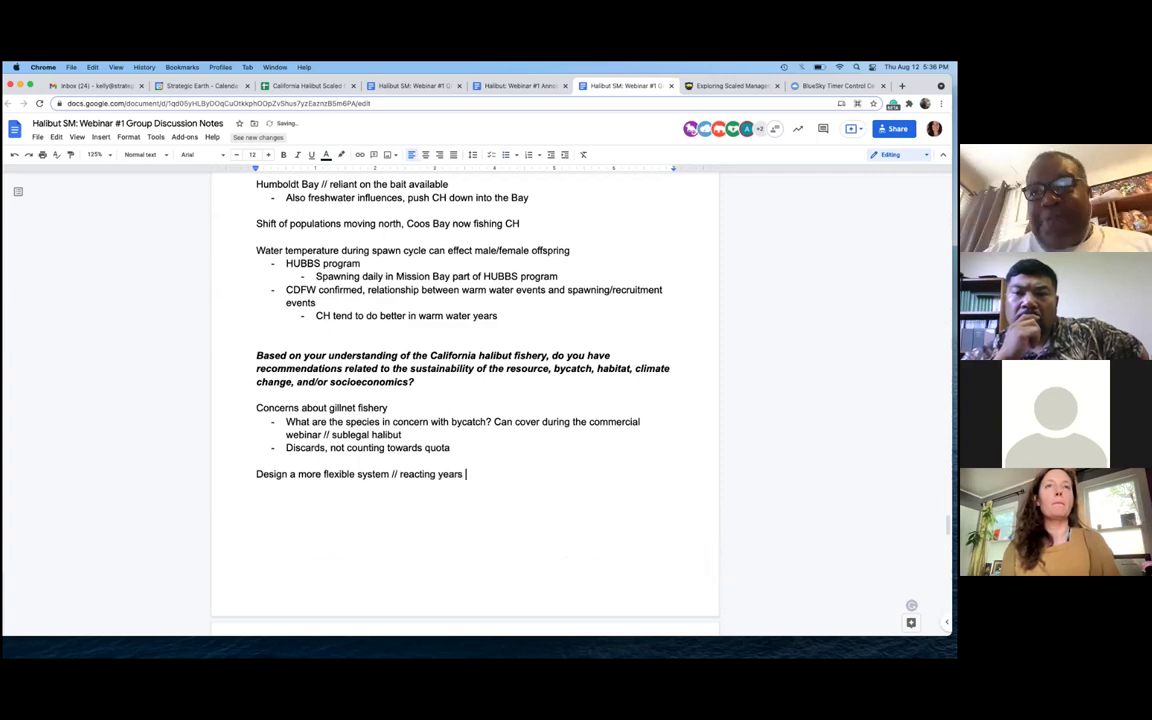
text(down the line)
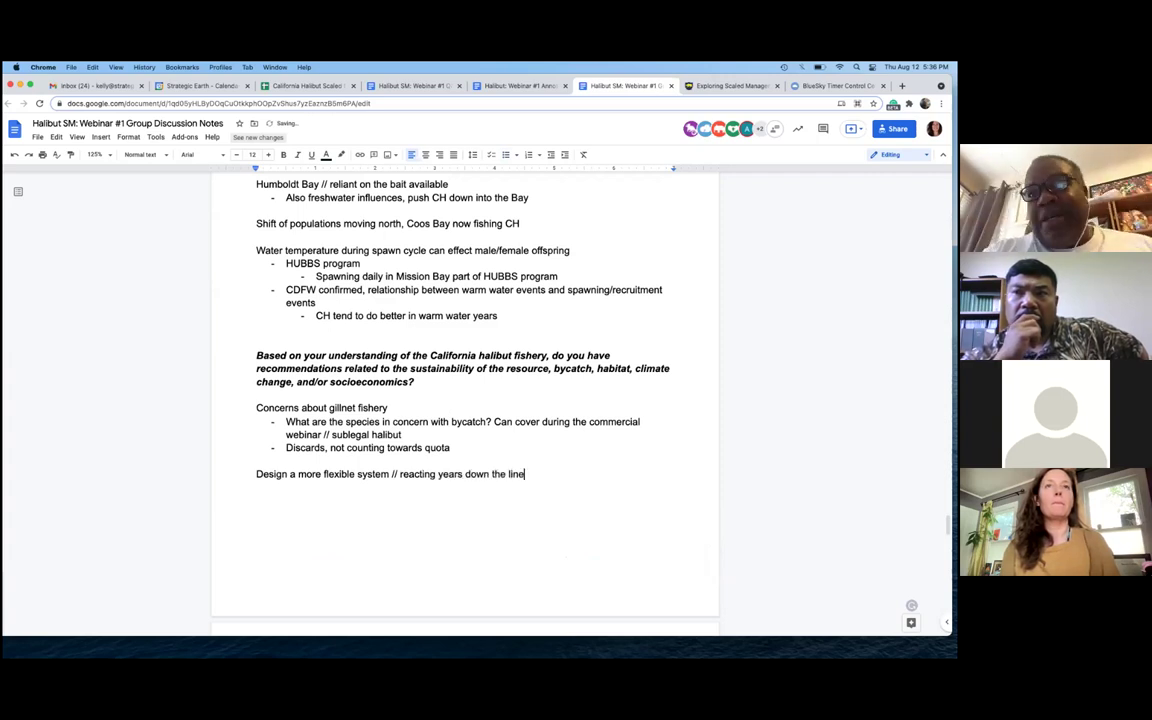
click(400, 474)
text(rather than reacting years down the line)
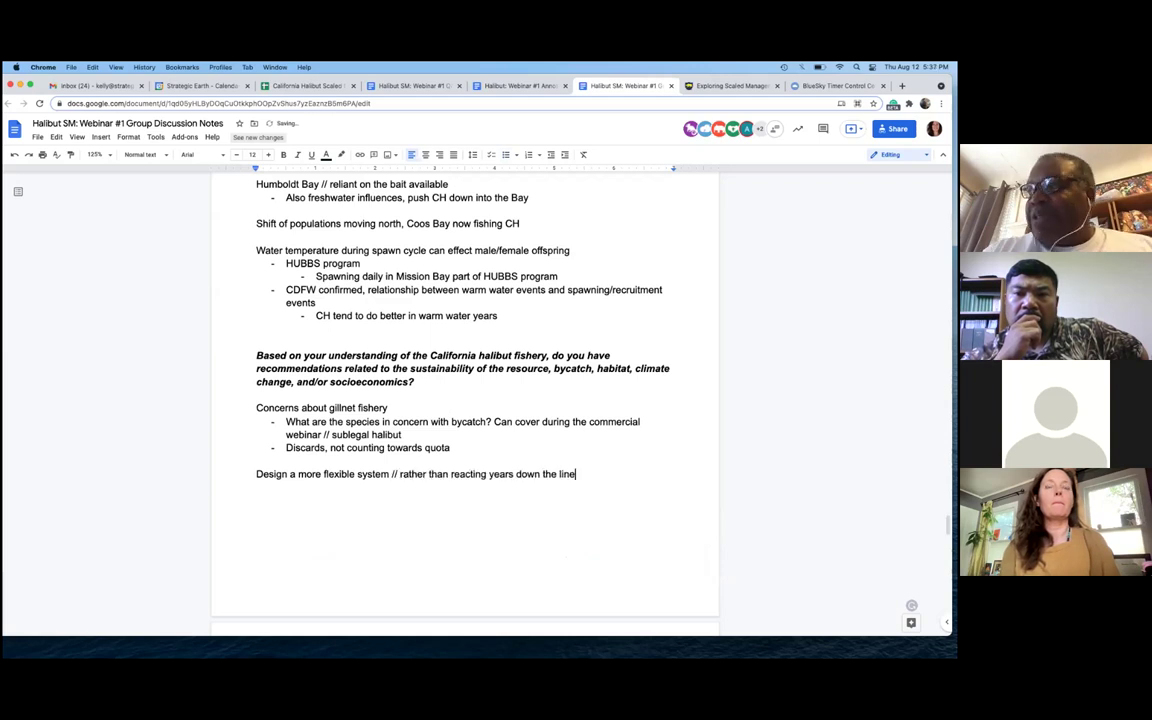
text(, anticipate )
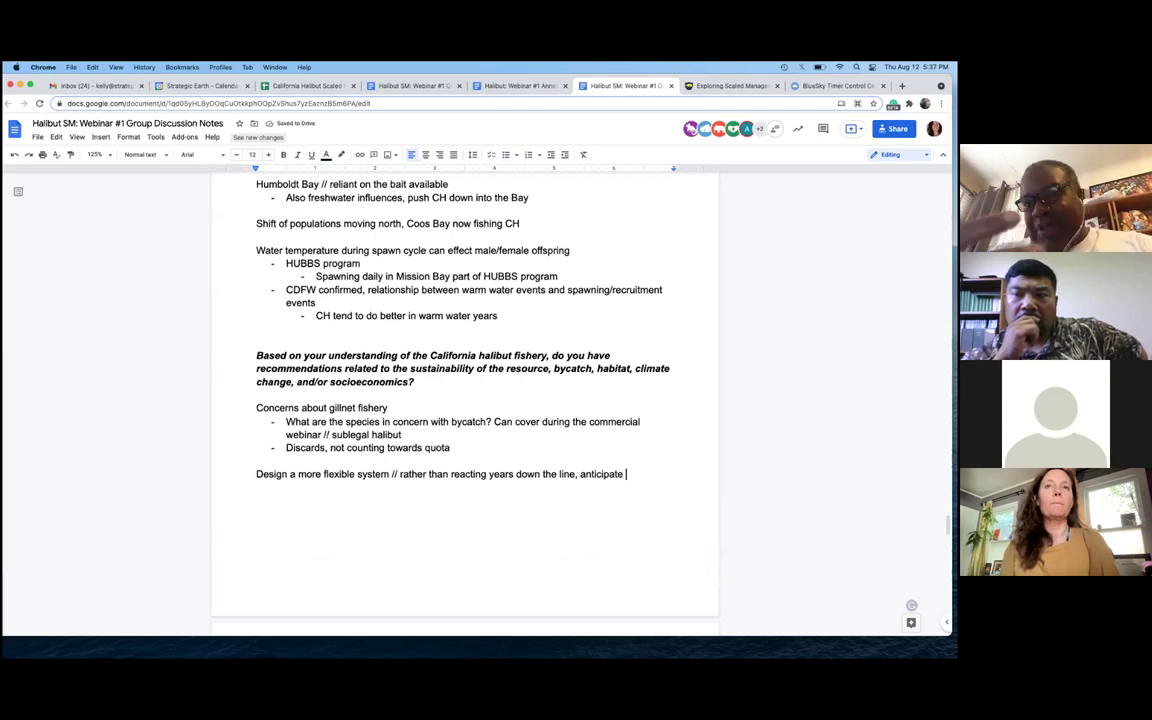
text(what might )
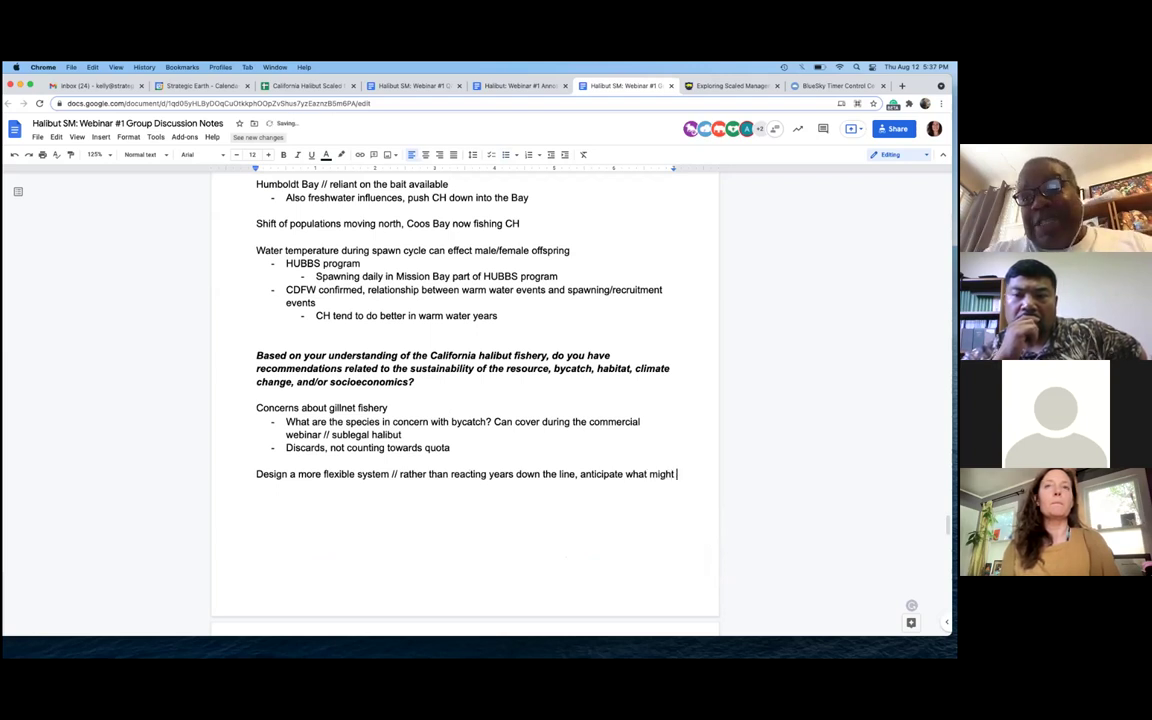
text(happen-)
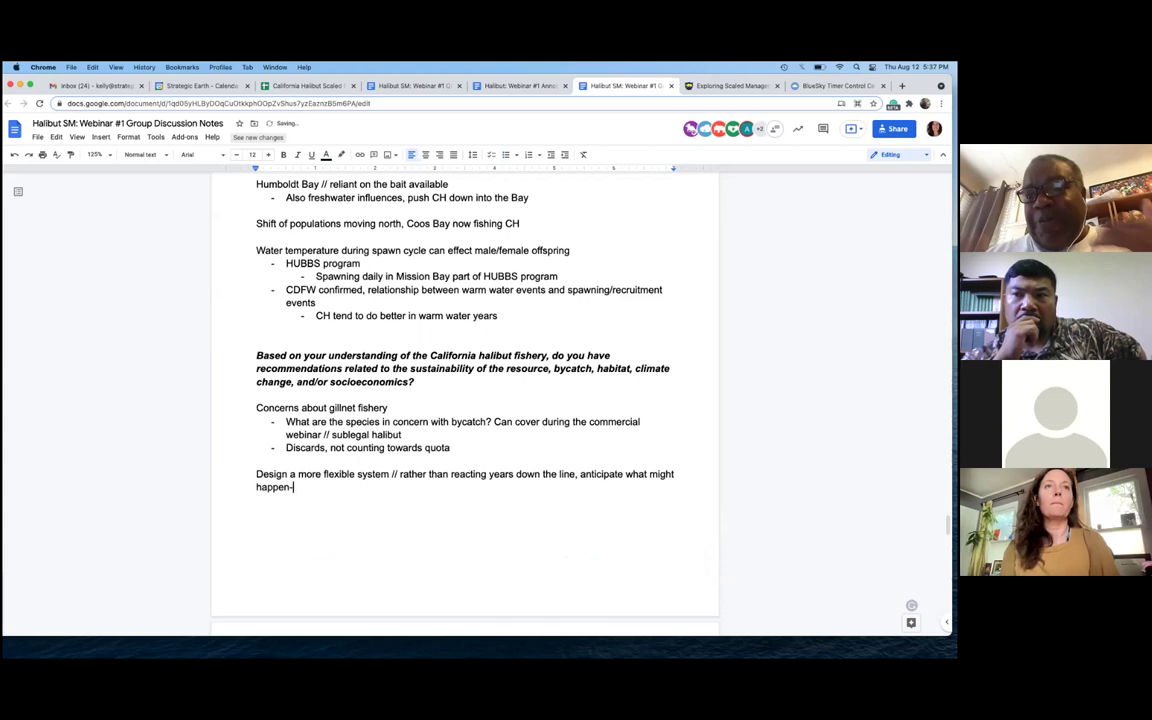
key(BackSpace)
key(Return)
Add bullets 'For example, salmon connections' and 'Anticipate increased activities when other fisheries are closed //'
text(-)
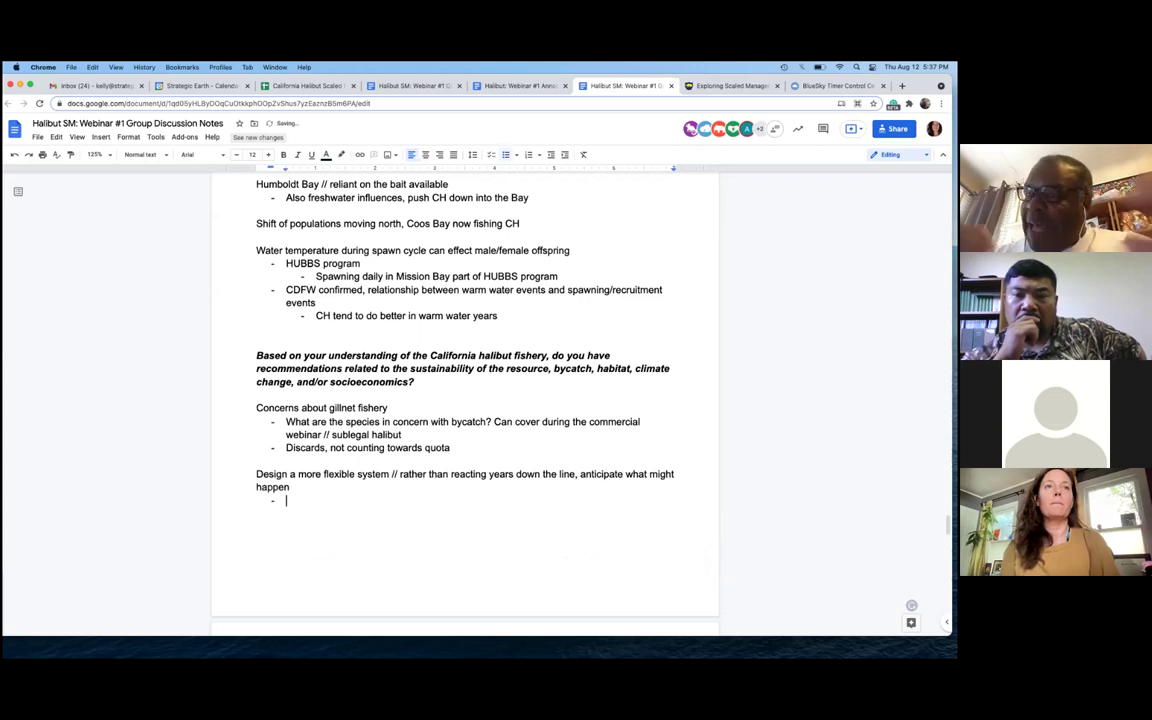
text( For exam)
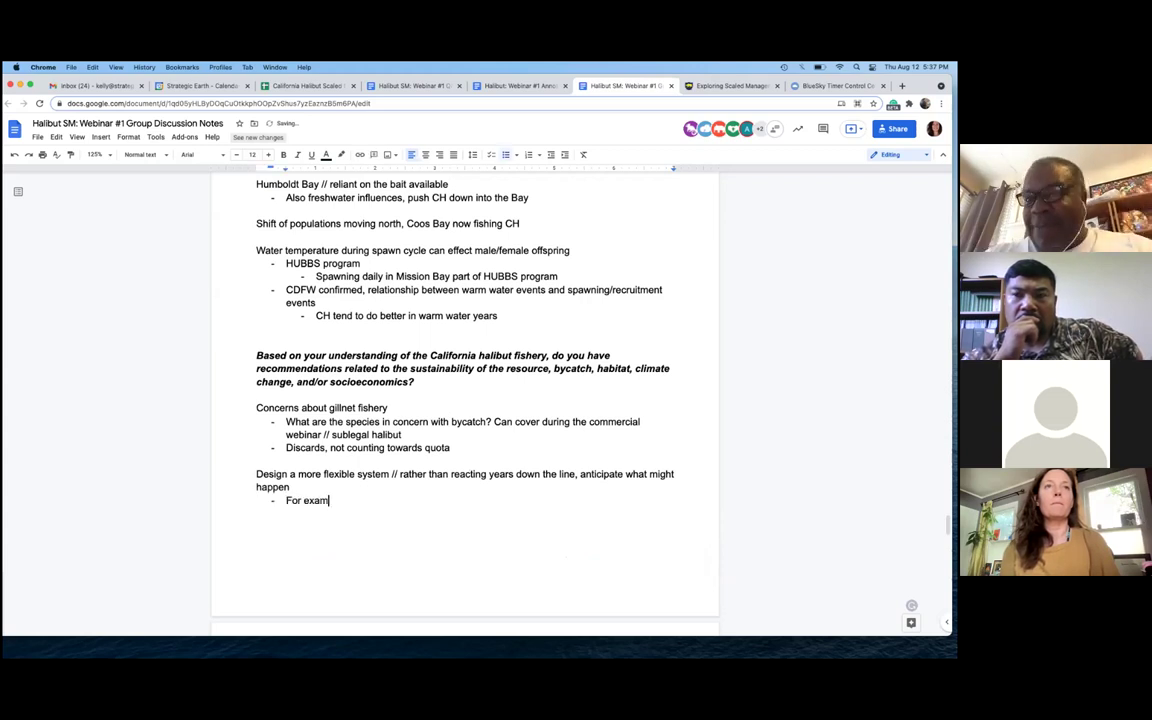
text(ple, salmon yea)
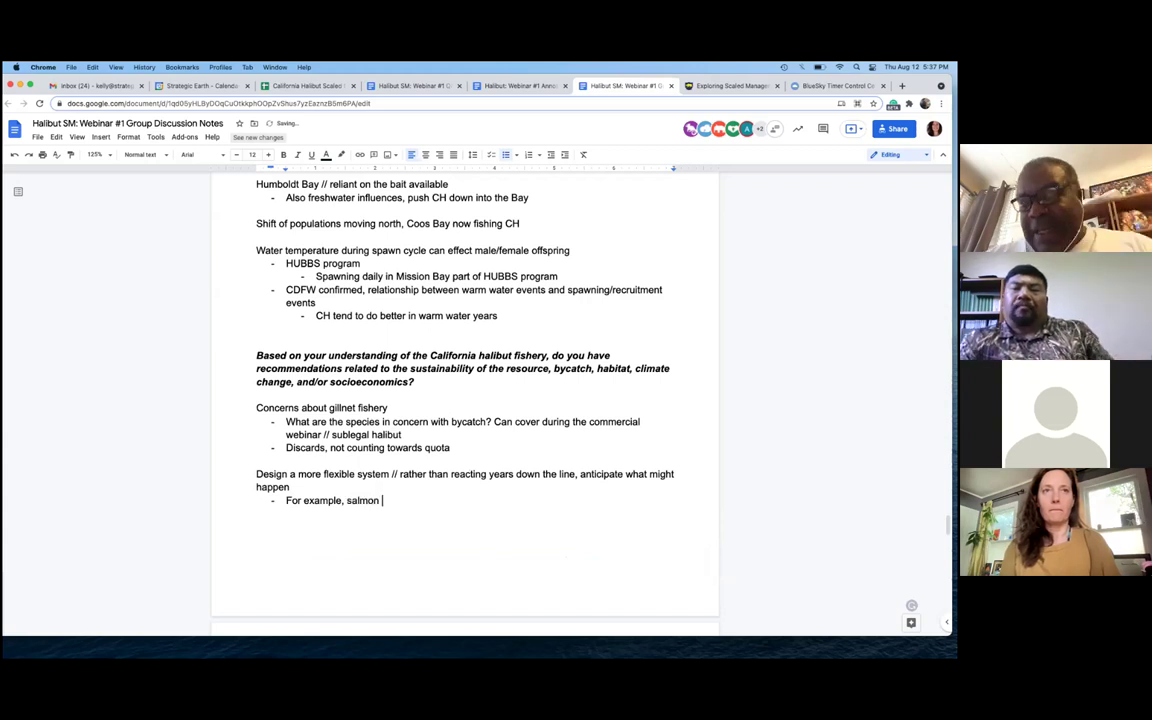
key(BackSpace)
key(BackSpace)
key(BackSpace)
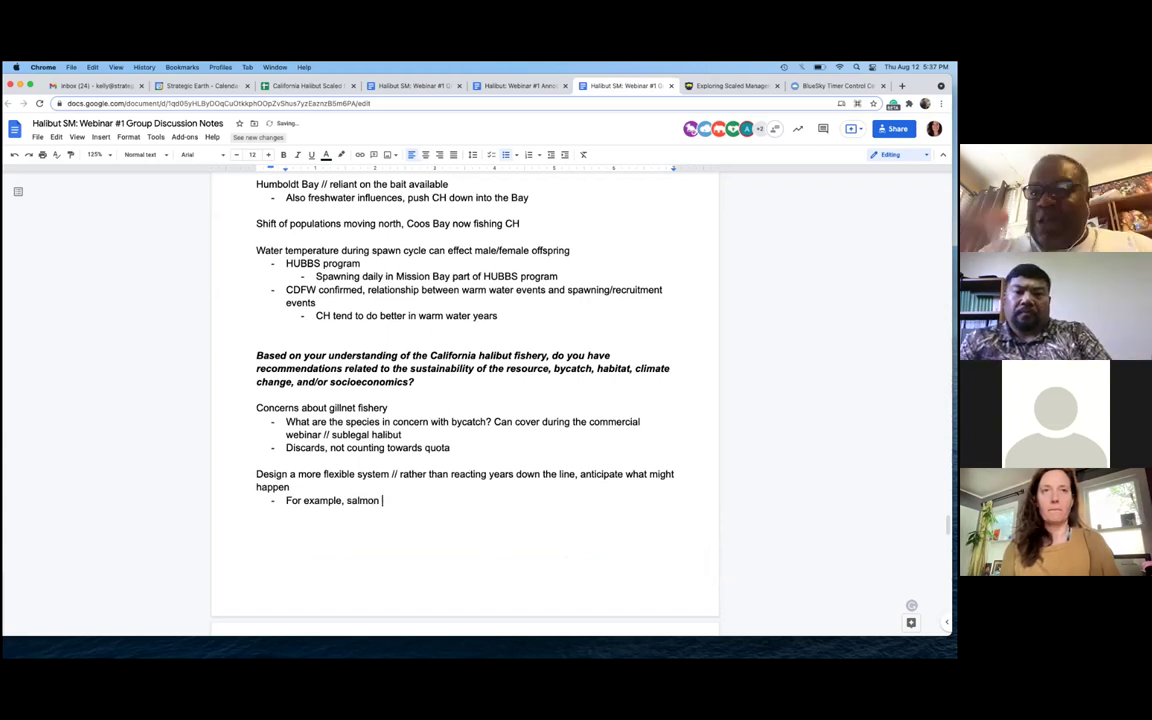
text(connections)
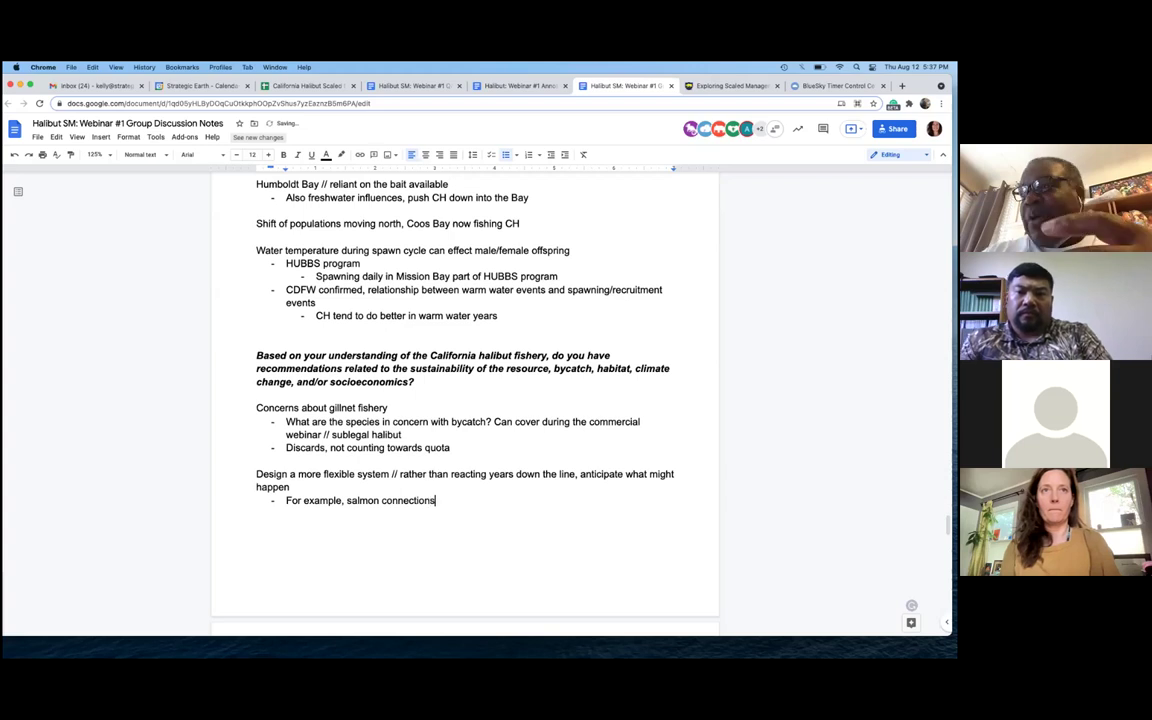
key(Return)
text(ANticpate increas)
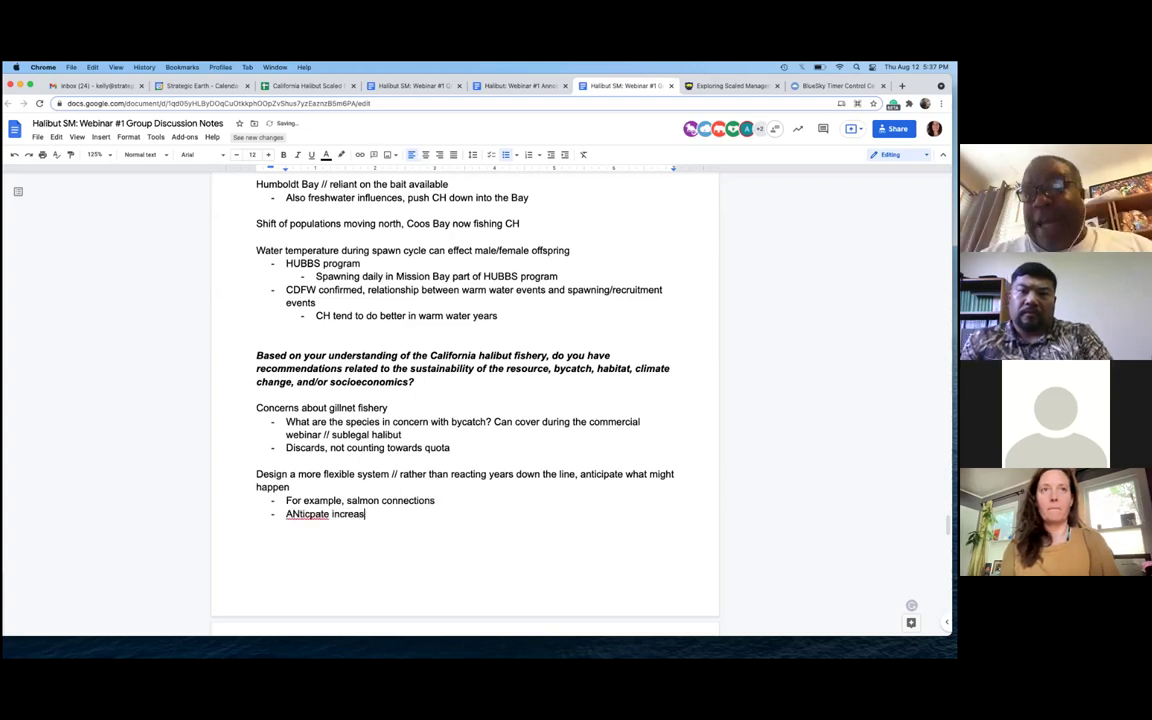
text(ed activities )
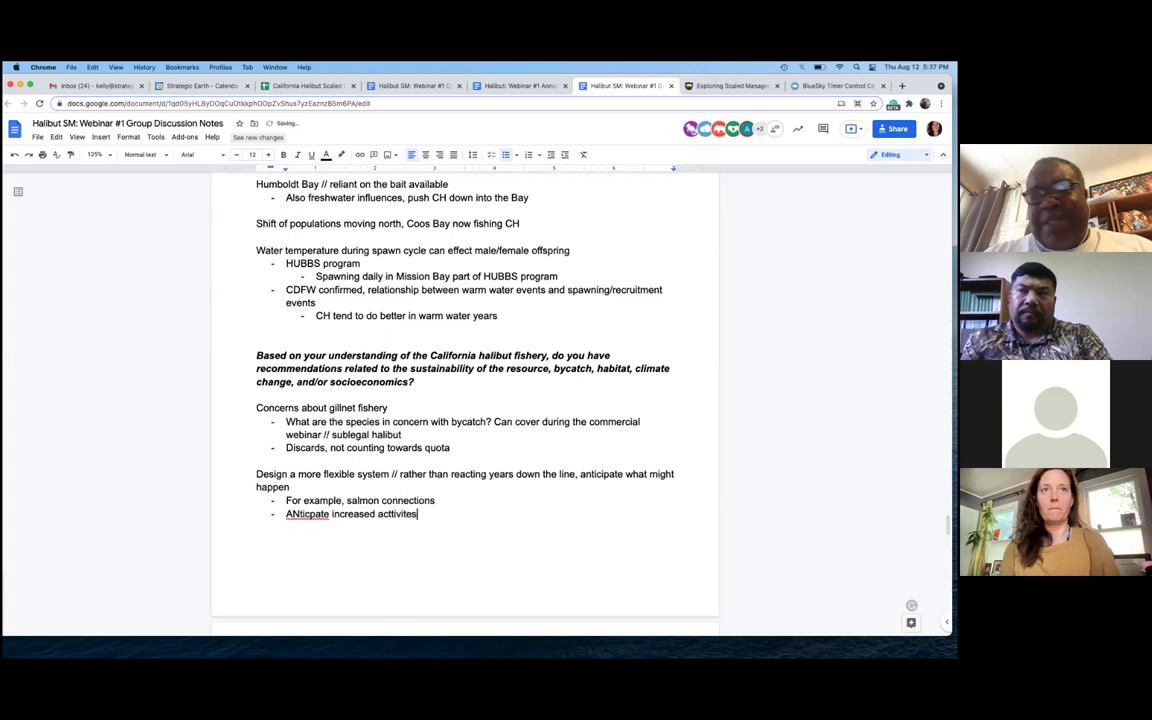
text(when other)
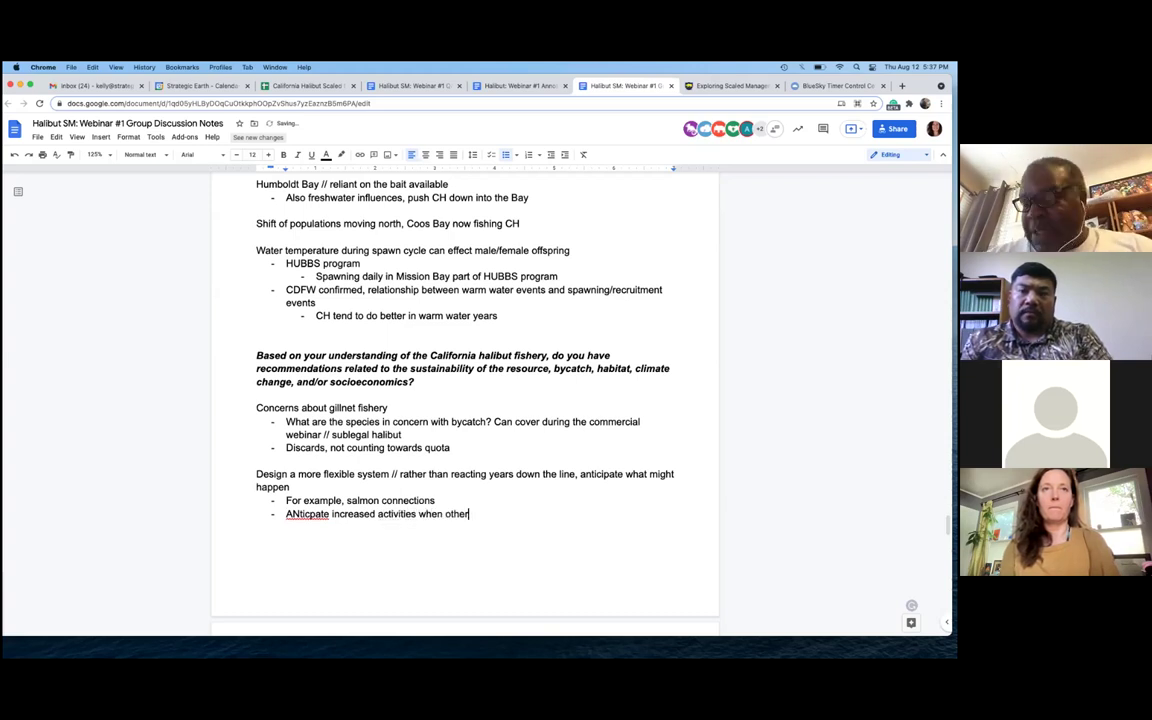
text( fisheries are c)
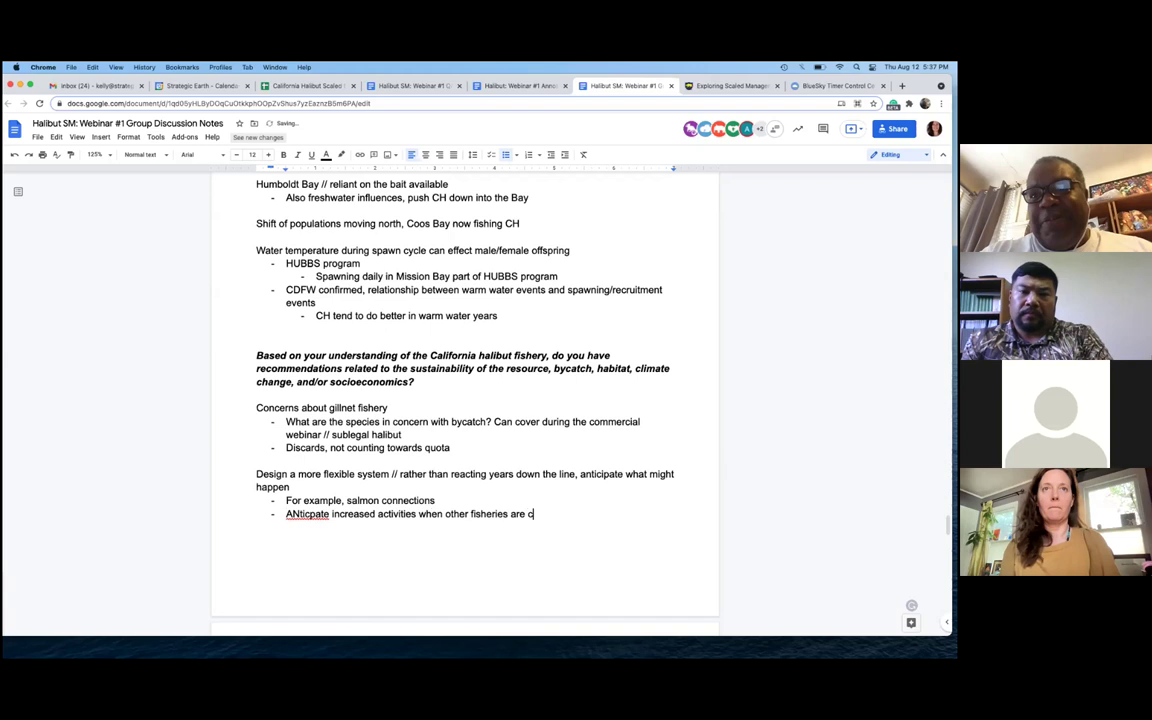
text(losed //)
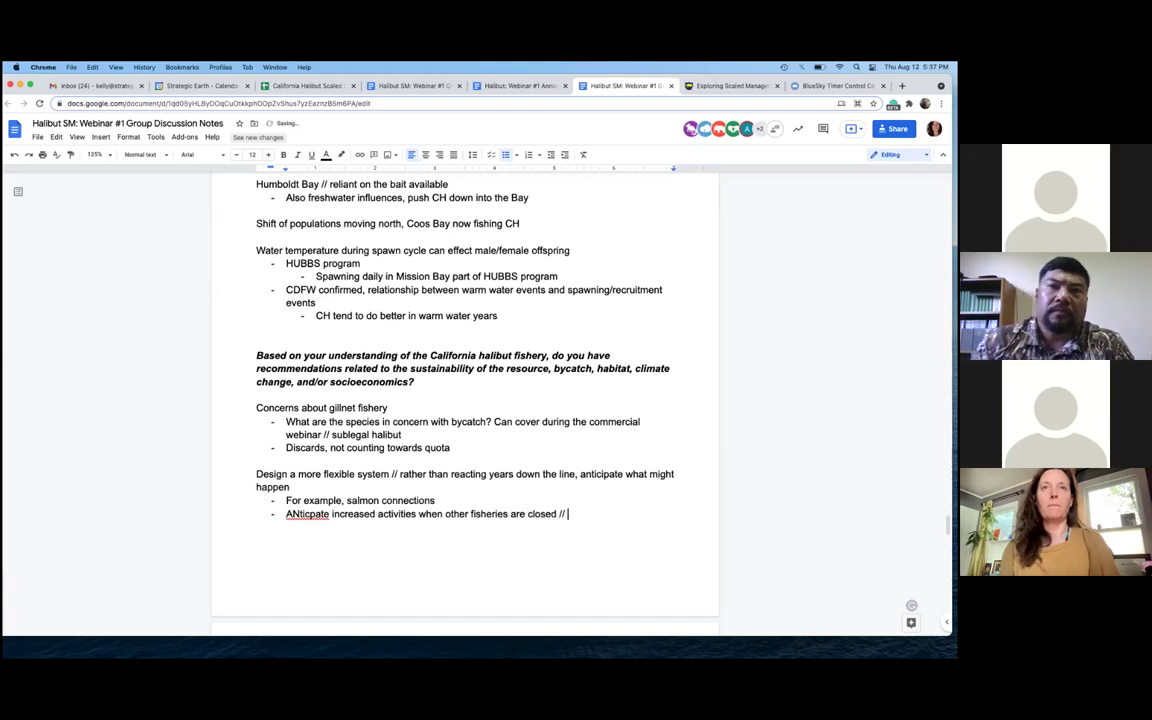
text( so to)
key(BackSpace)
key(BackSpace)
key(BackSpace)
key(BackSpace)
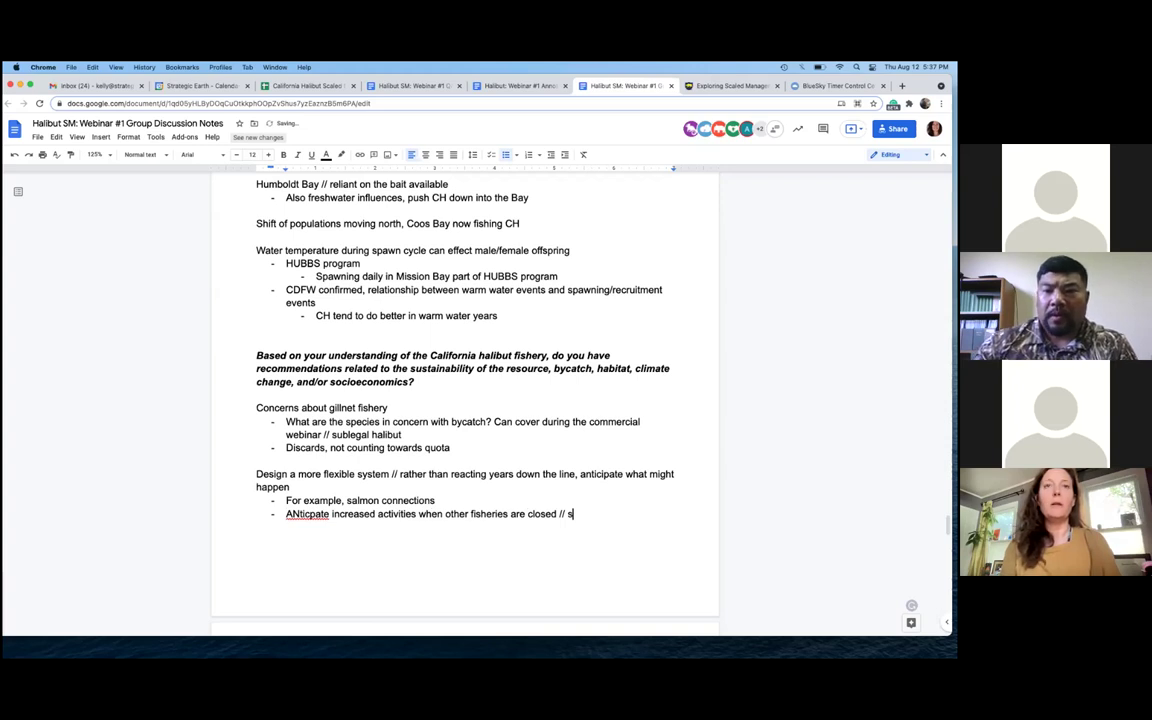
key(BackSpace)
Fix 'ANticpate' to 'Anticipate' and end that bullet with 'be able to relieve some of the pressure'
click(306, 515)
click(302, 499)
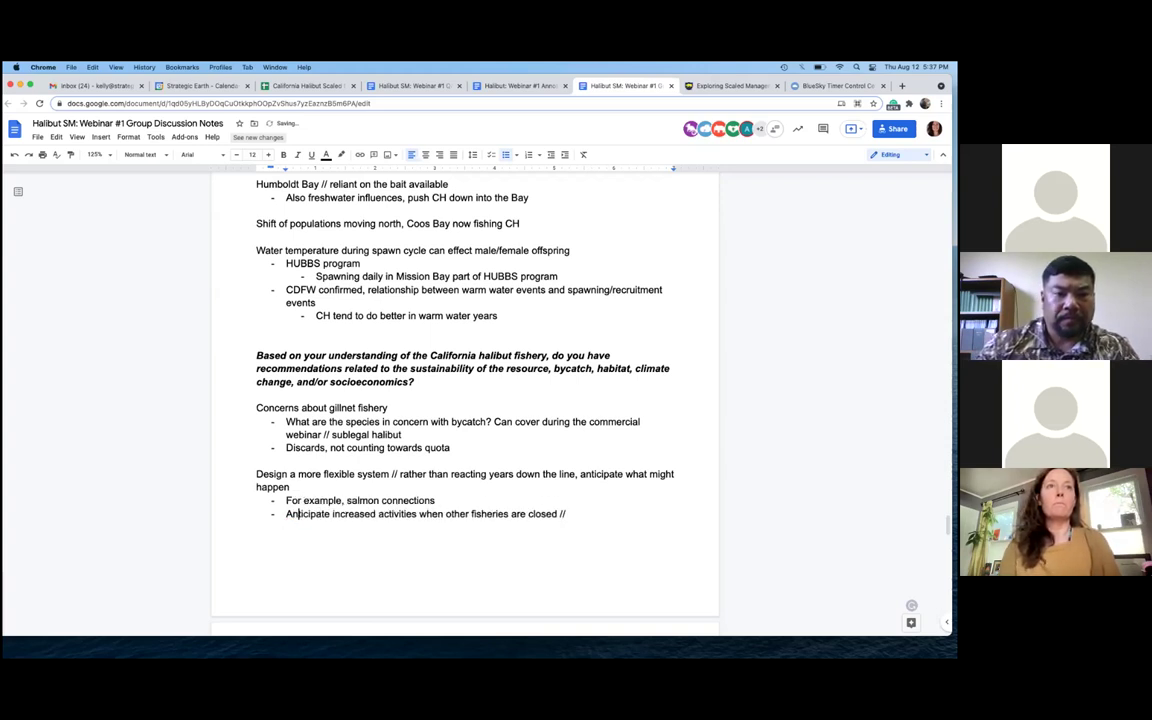
text(be able to rele)
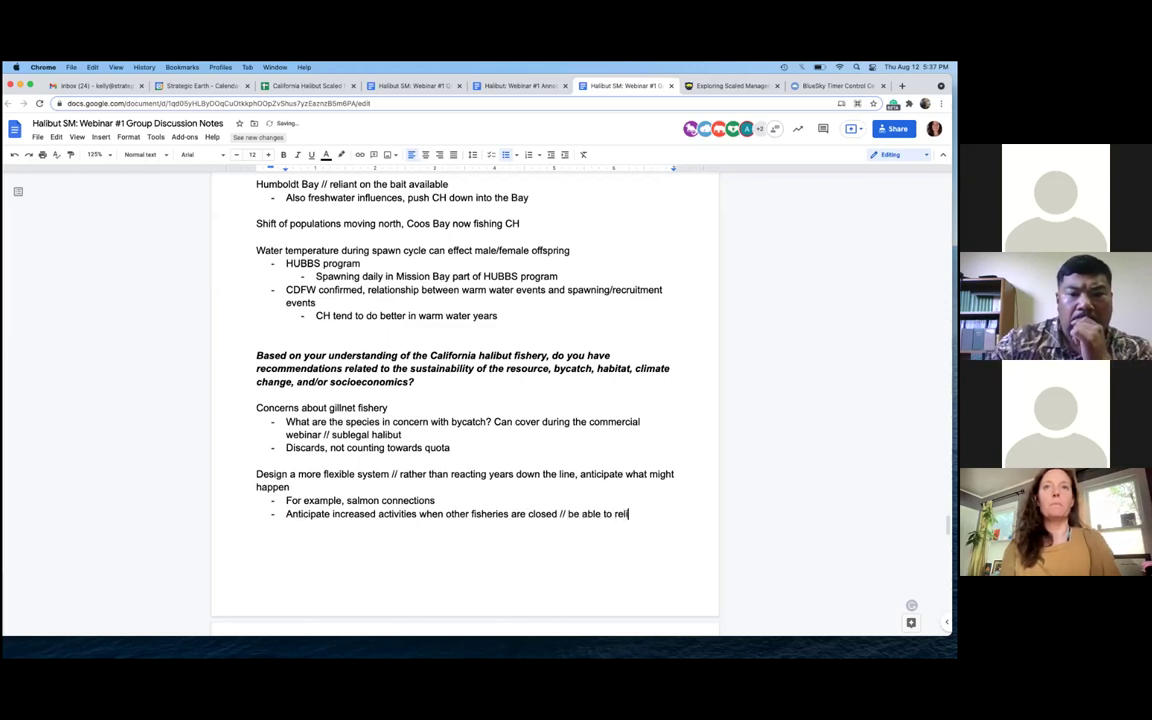
text(eve s)
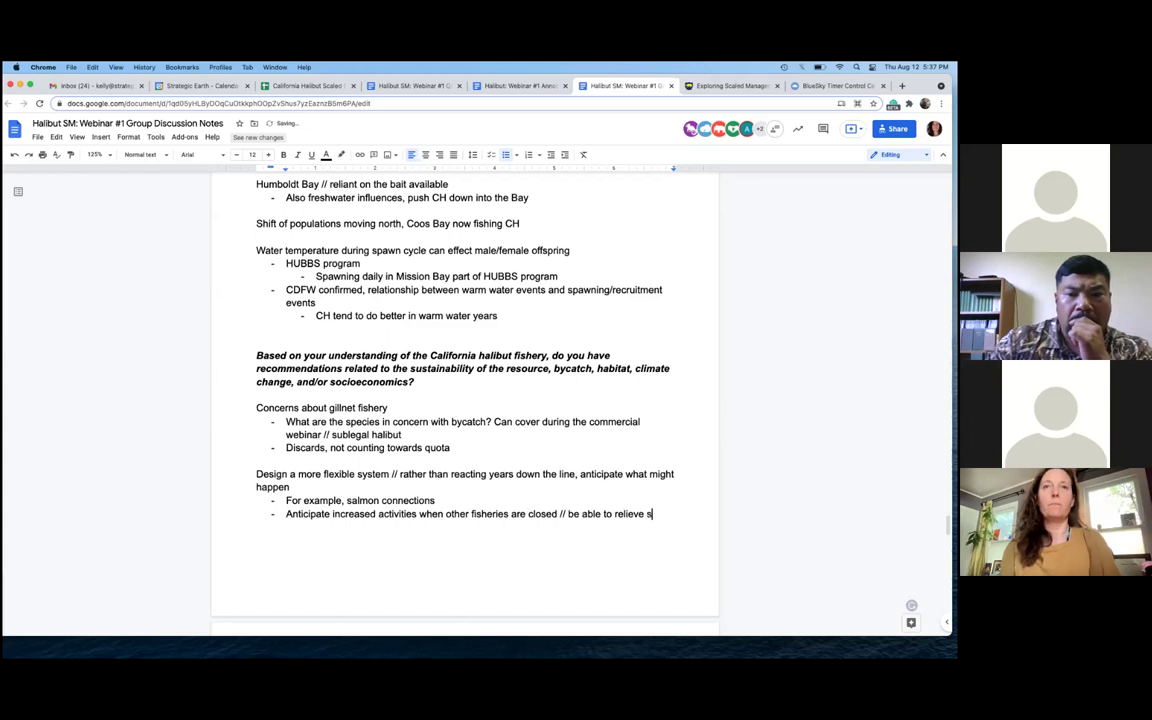
text(ome of the)
key(BackSpace)
key(BackSpace)
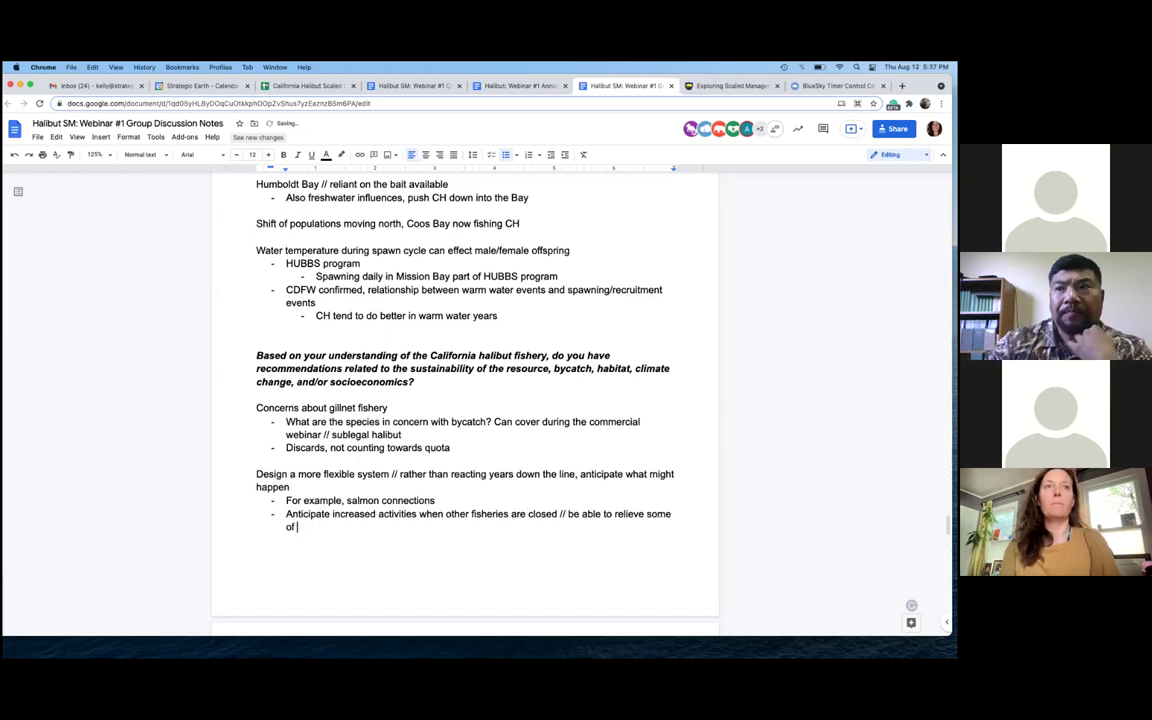
text(he presss)
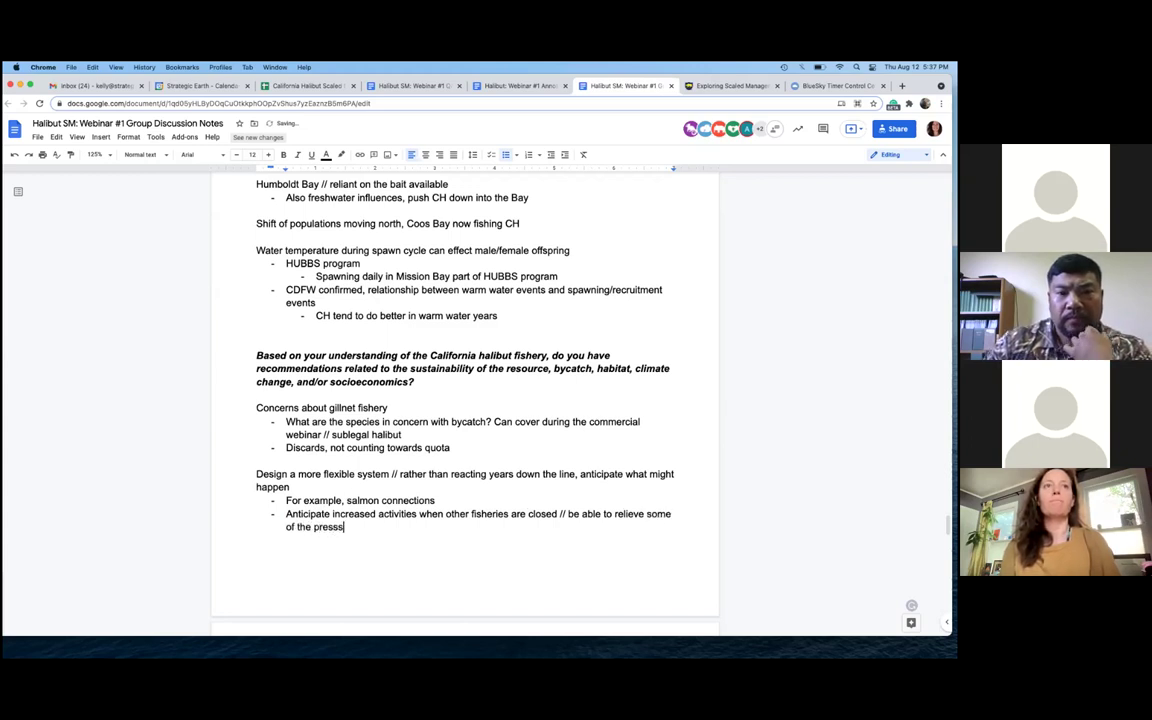
key(BackSpace)
text(ure)
key(BackSpace)
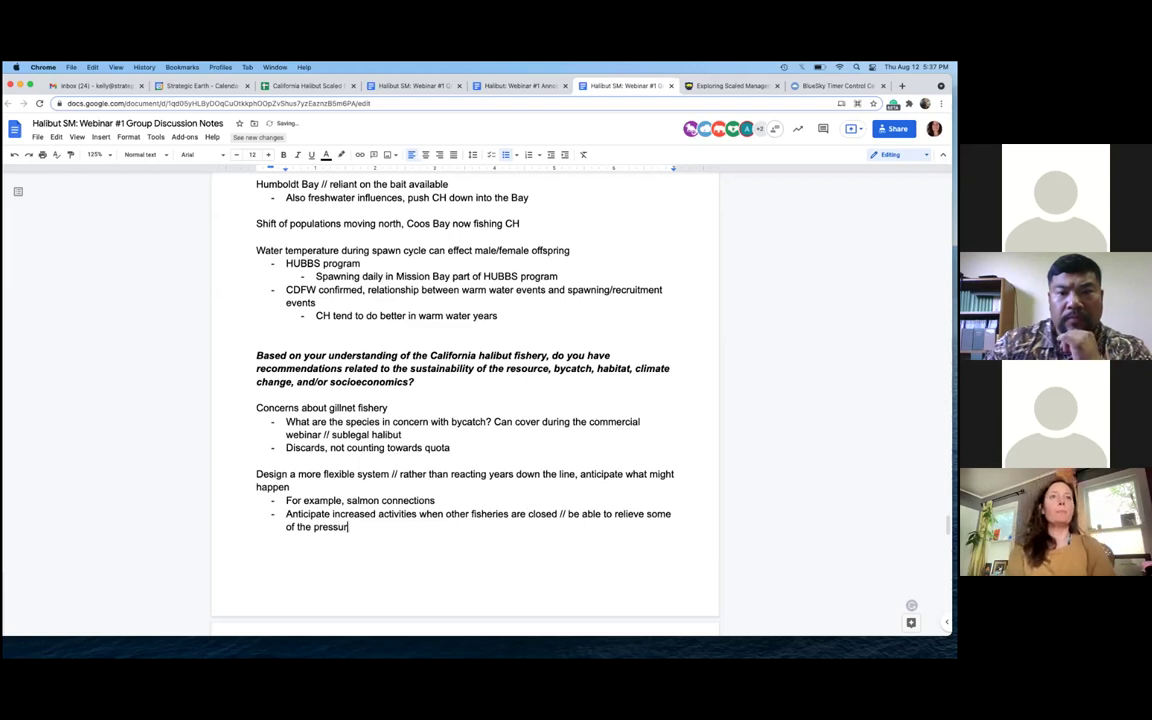
text(e)
key(Return)
key(BackSpace)
key(BackSpace)
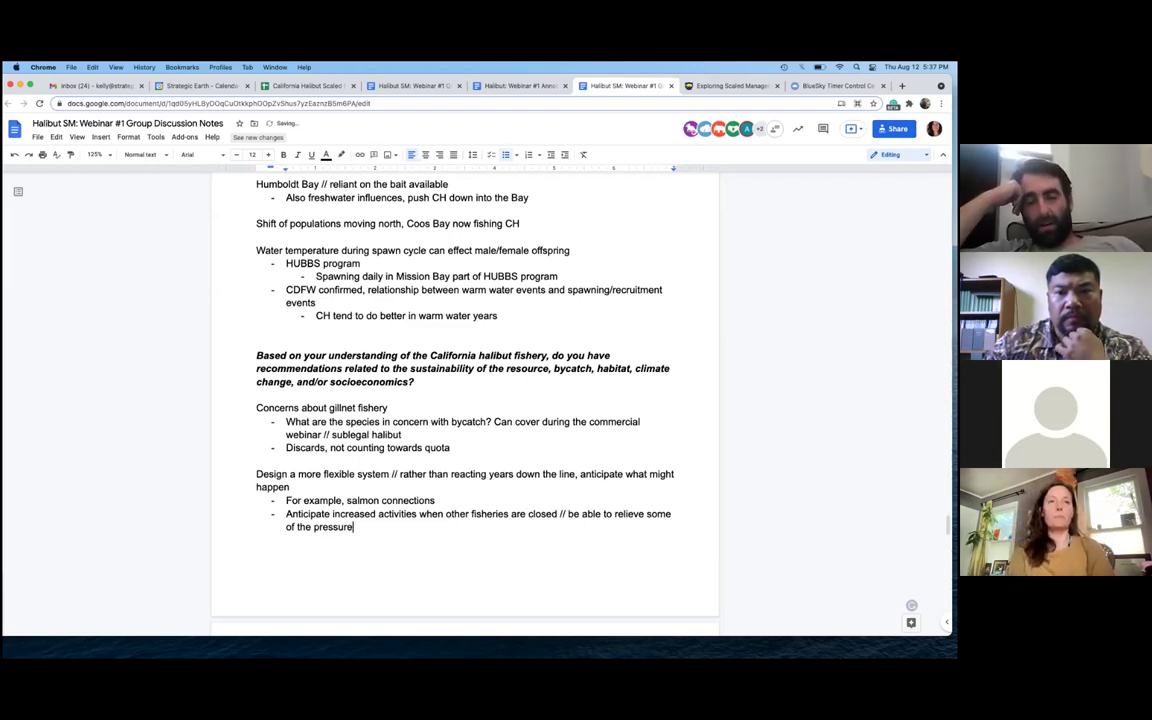
key(Return)
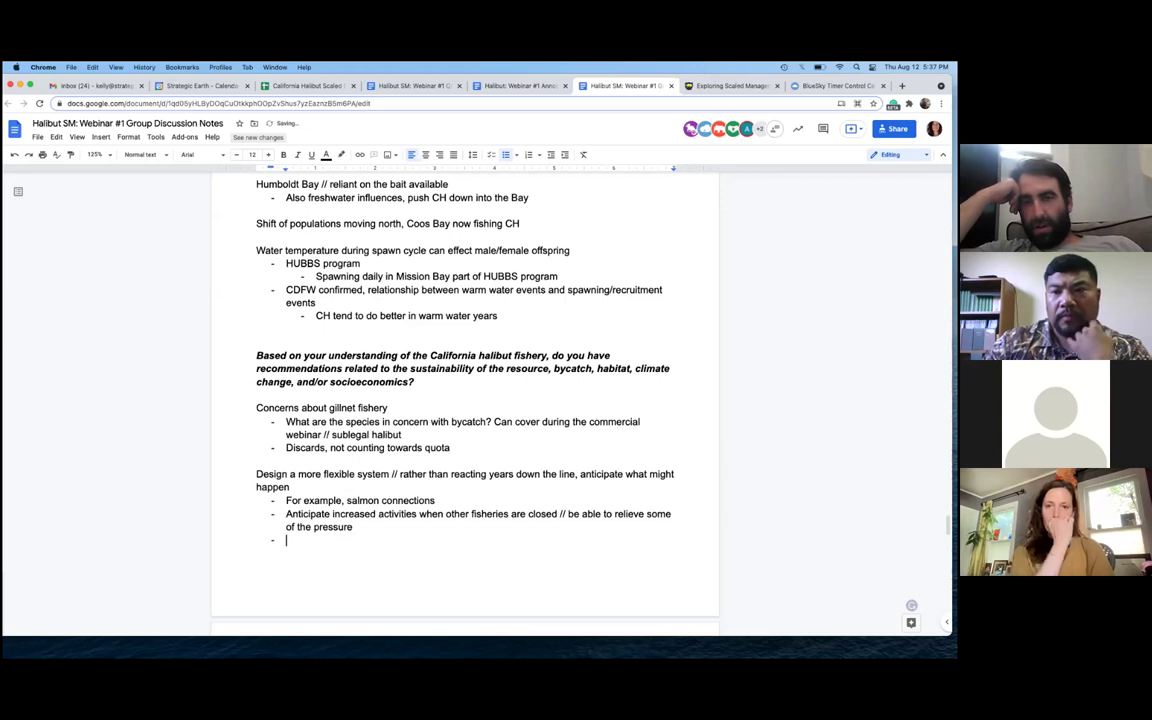
Type 'Pressure of the forage fish fisheries // squid and anchovy fisheries, relationship', then close the list
text(Pressure of the fora)
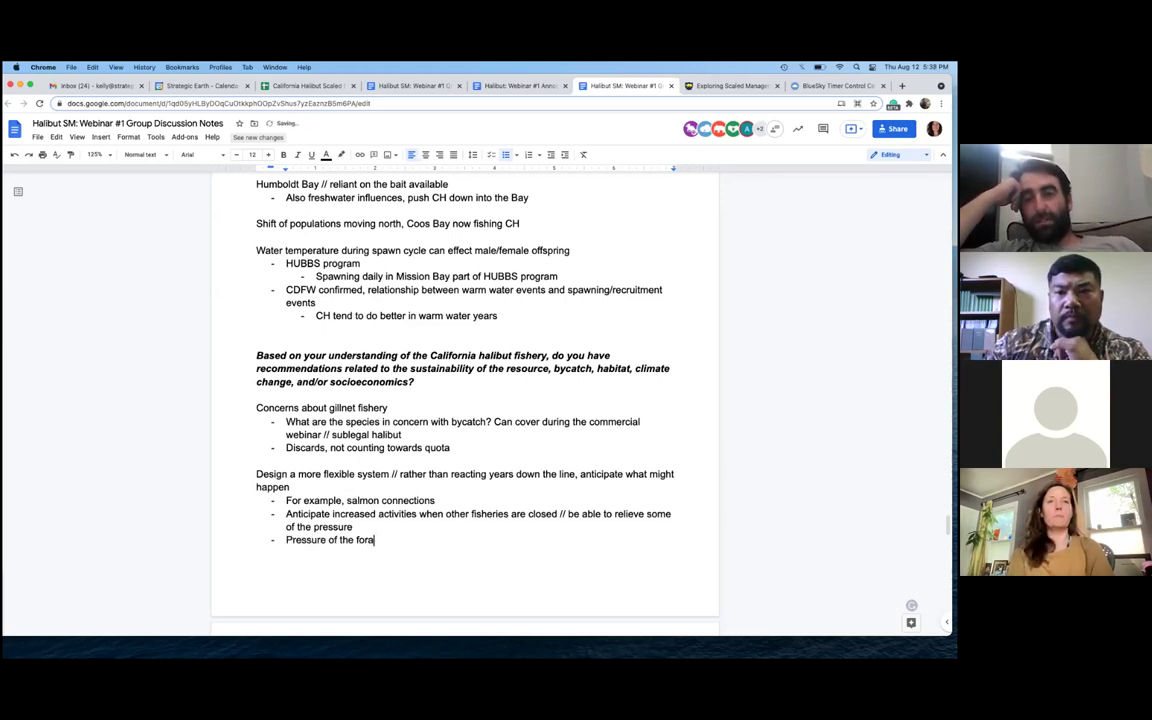
text(ge fish fisehri)
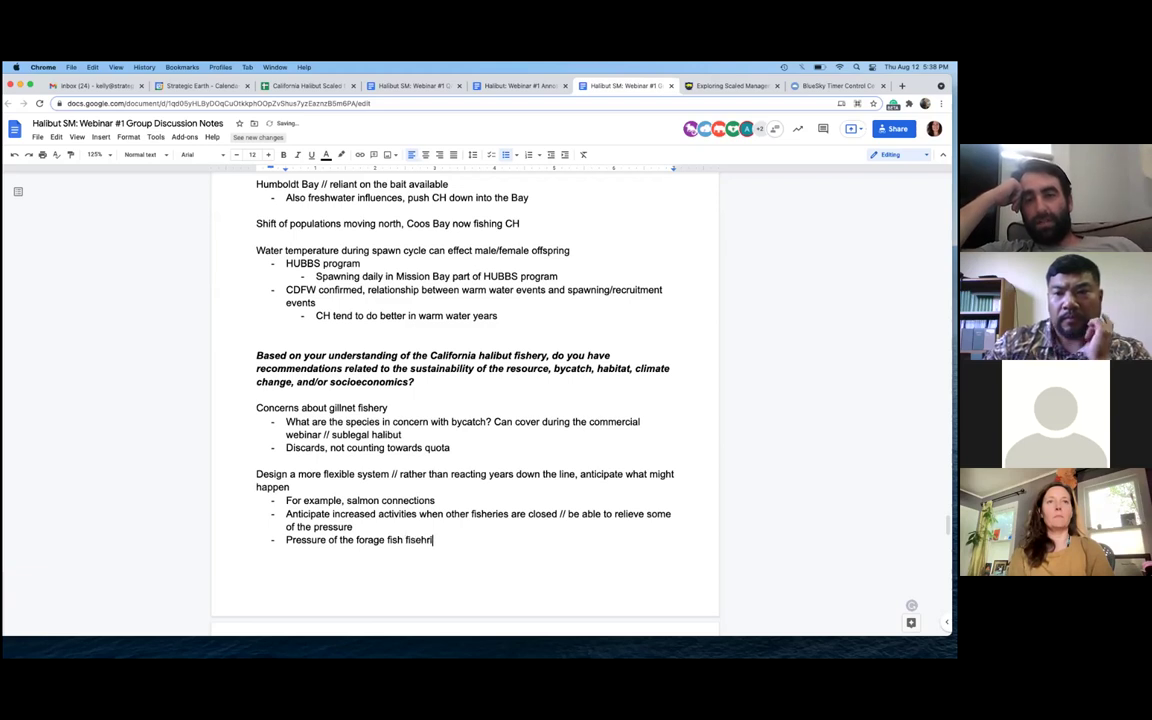
key(BackSpace)
key(BackSpace)
key(BackSpace)
key(BackSpace)
text(heries // )
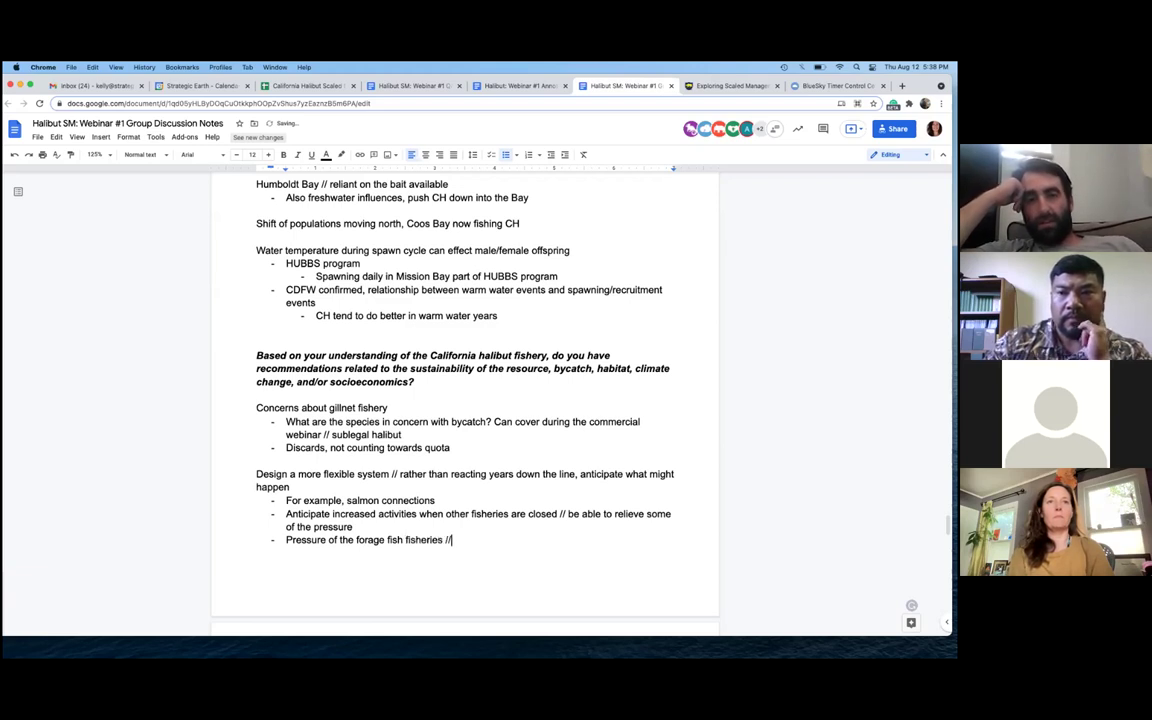
text(squi)
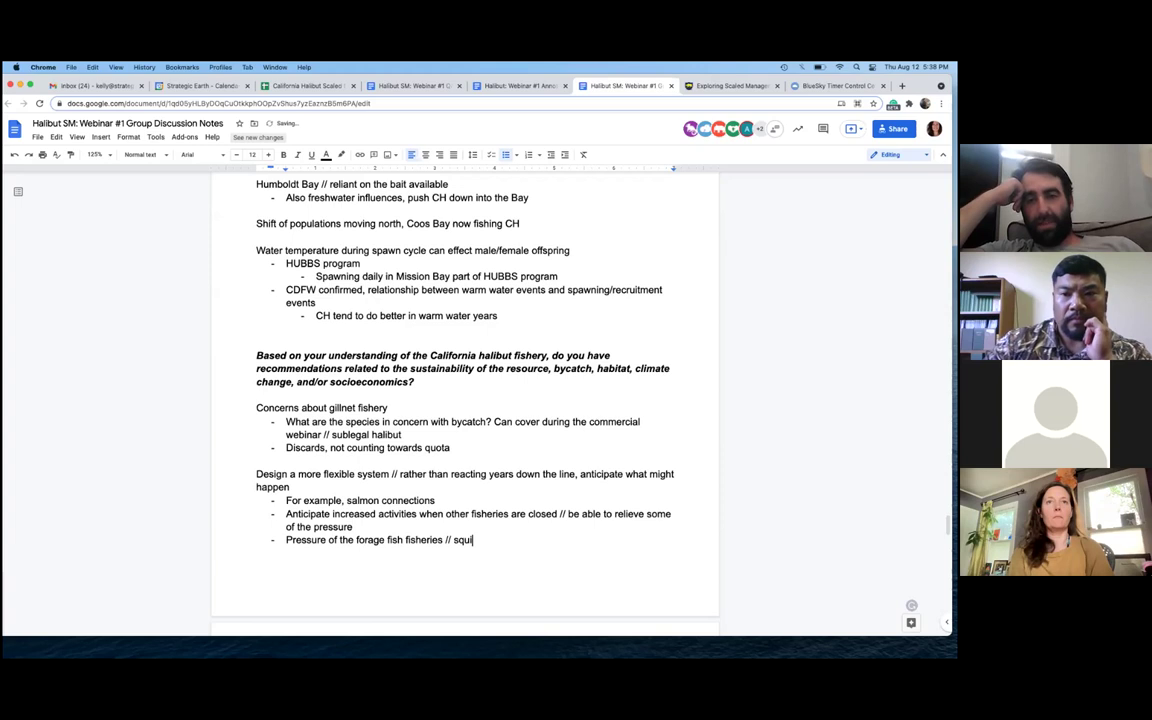
text(d and anc)
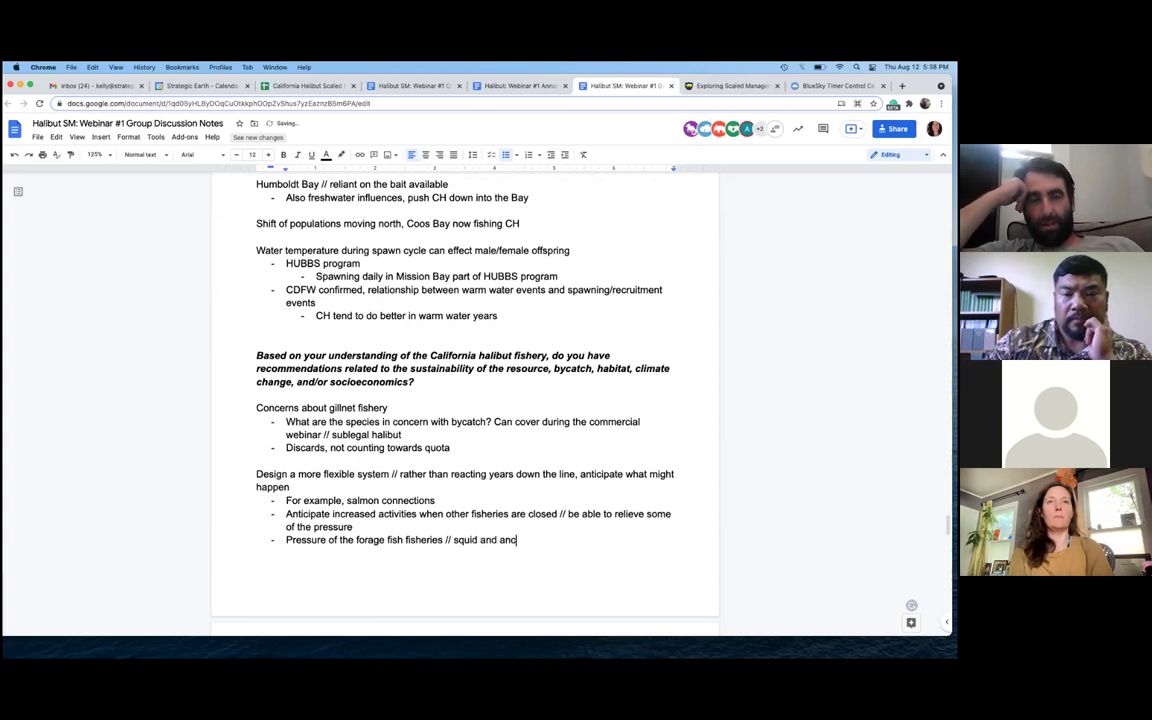
text(hovy f)
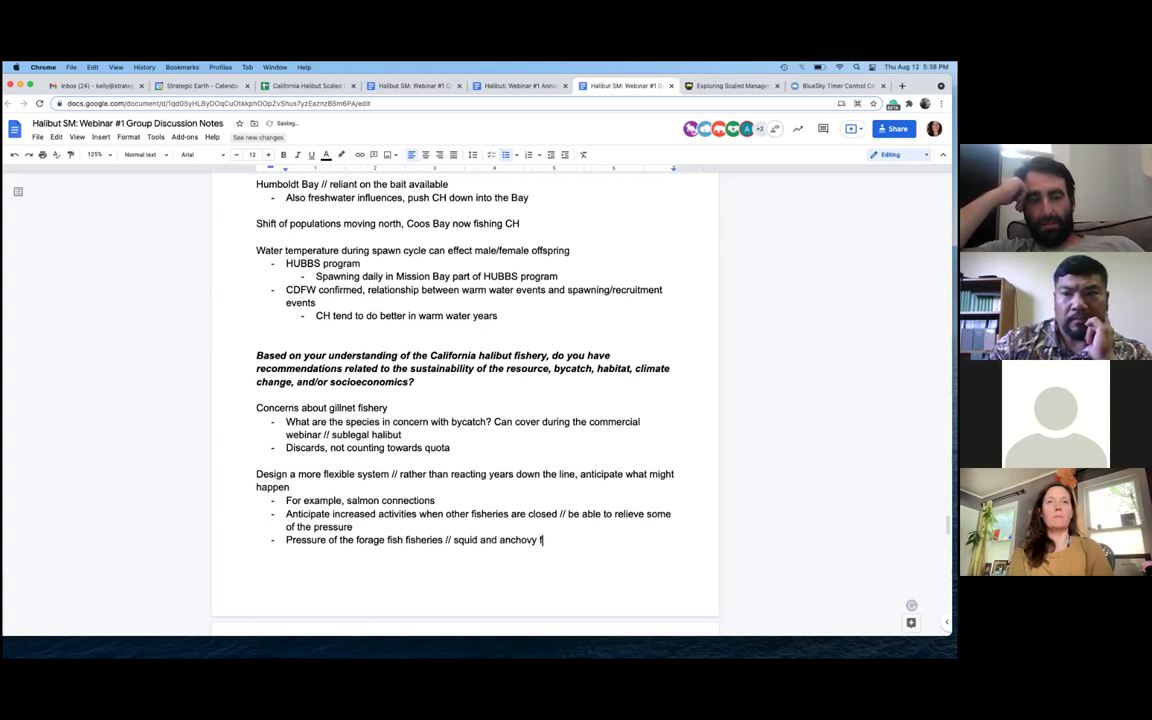
text(isheries, re)
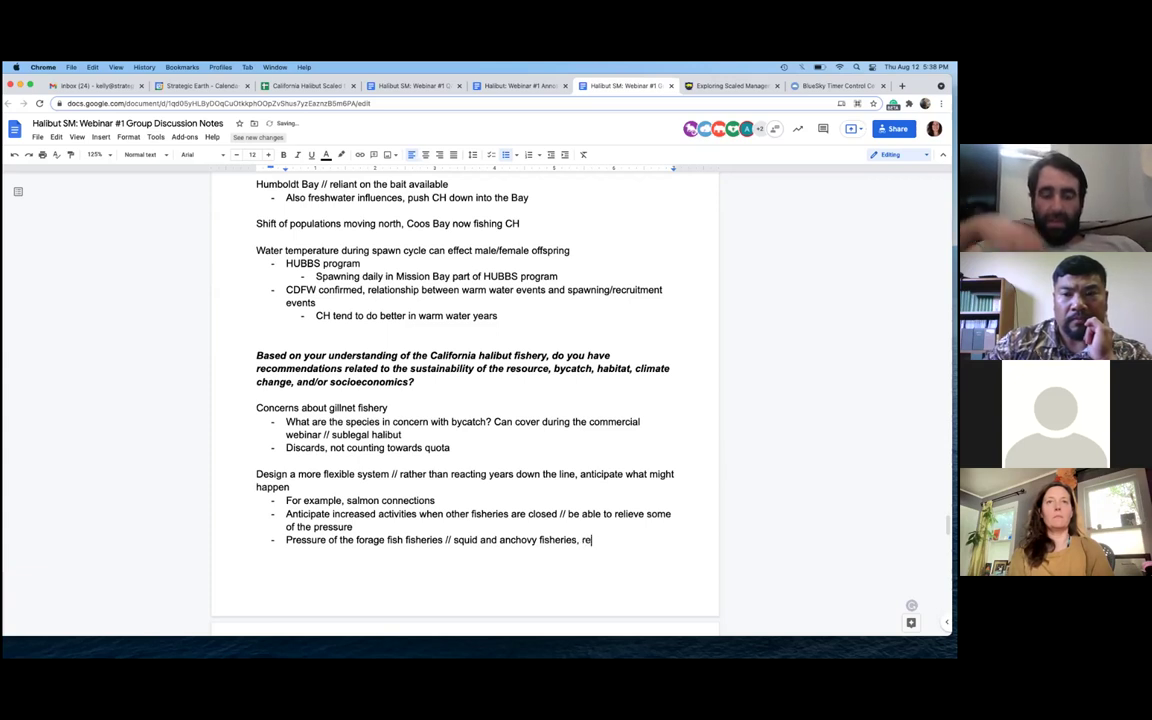
text(lation)
key(BackSpace)
key(BackSpace)
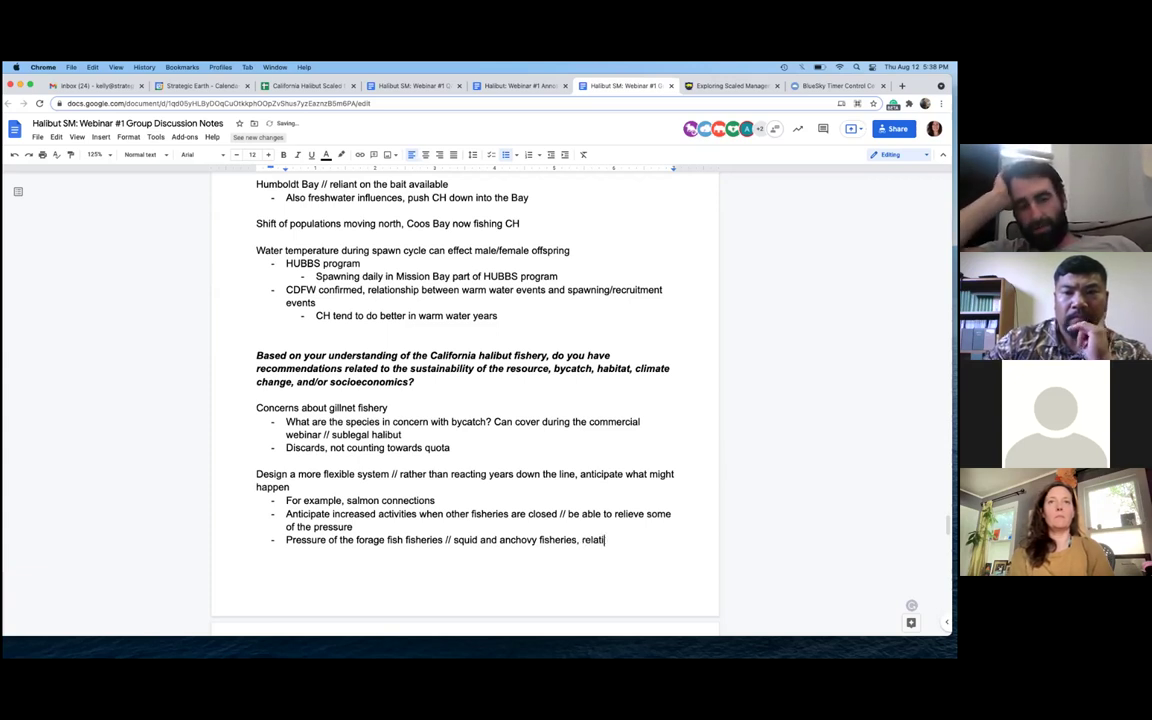
text(onship)
key(Return)
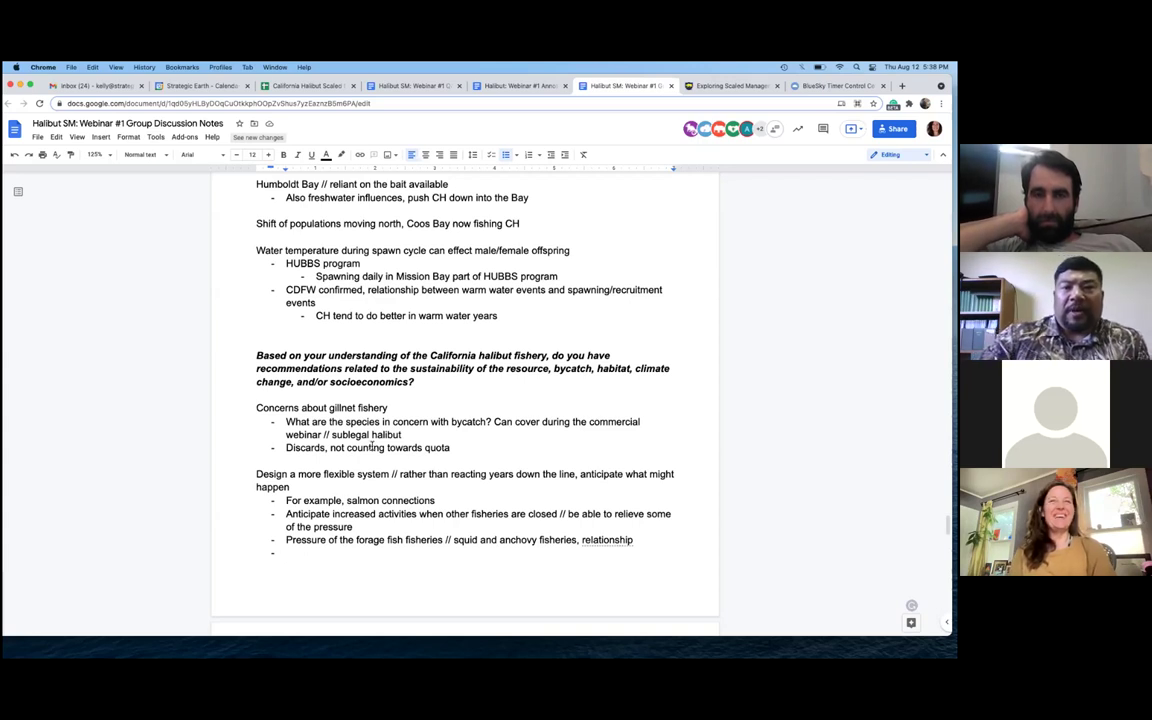
key(Return)
scroll(396, 486, down, 2)
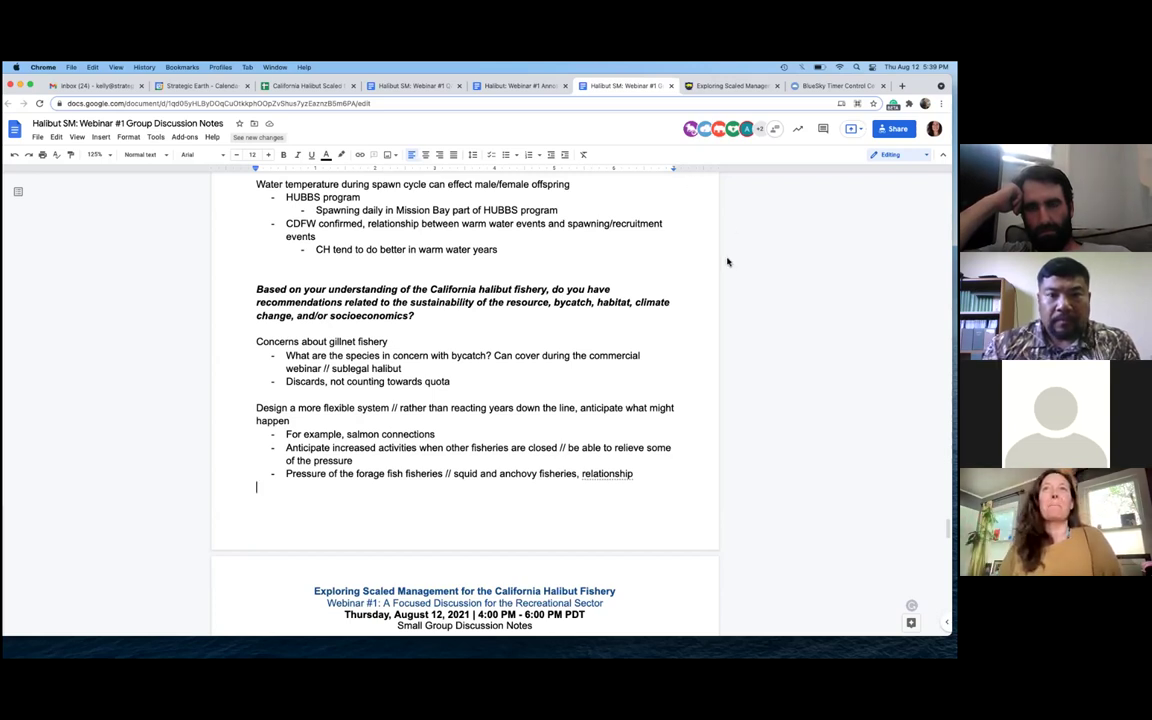
scroll(450, 369, down, 2)
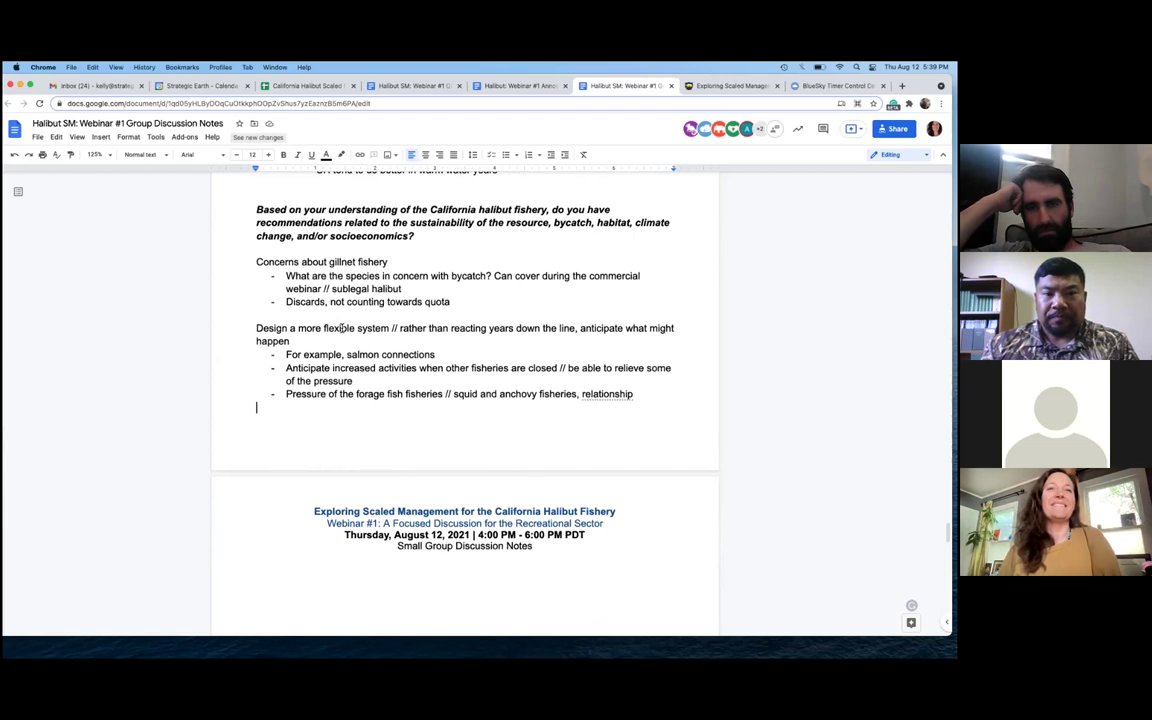
scroll(341, 328, up, 1)
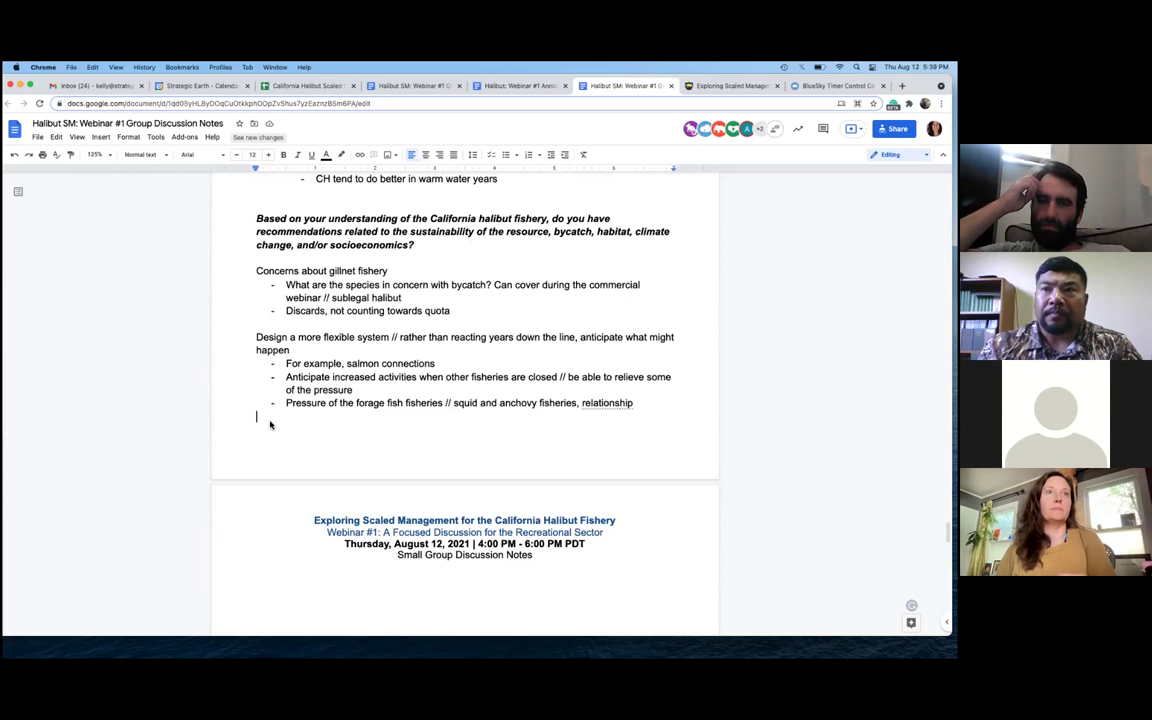
Under the page-2 header, type 'Continue CDFW research, spawning grounds and condition for CH'
key(super+Down)
text(Continue CDFW research, spawning gr)
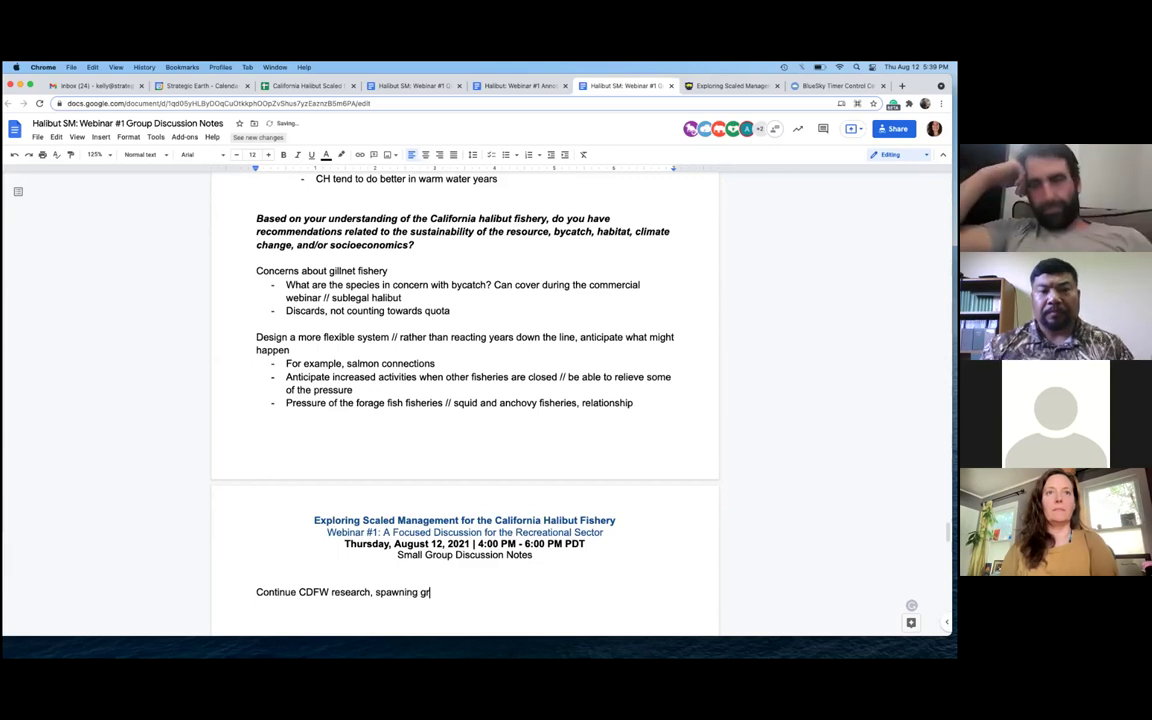
text(ounds and condition for CH)
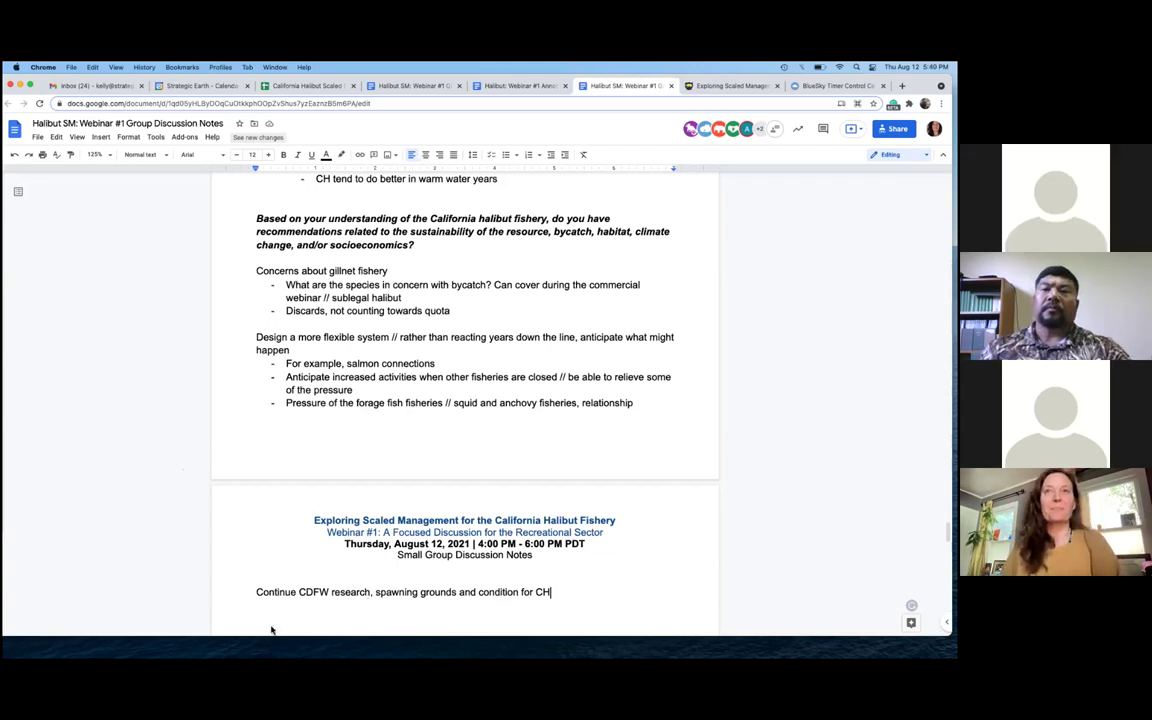
Add 'What is known about the source of the northern stocks? Unclear at this time // could be northerly push'
key(Return)
key(Return)
text(What is n)
text(e)
key(BackSpace)
key(BackSpace)
text(known ab)
key(BackSpace)
key(BackSpace)
text(about the )
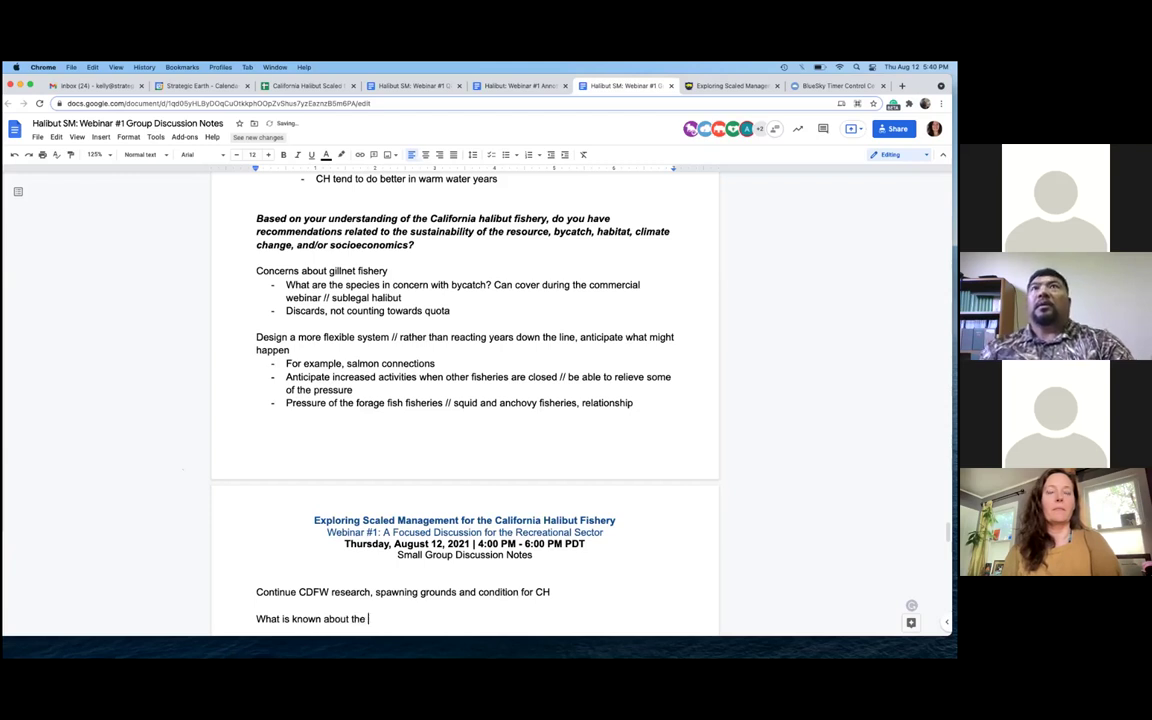
text(source of the )
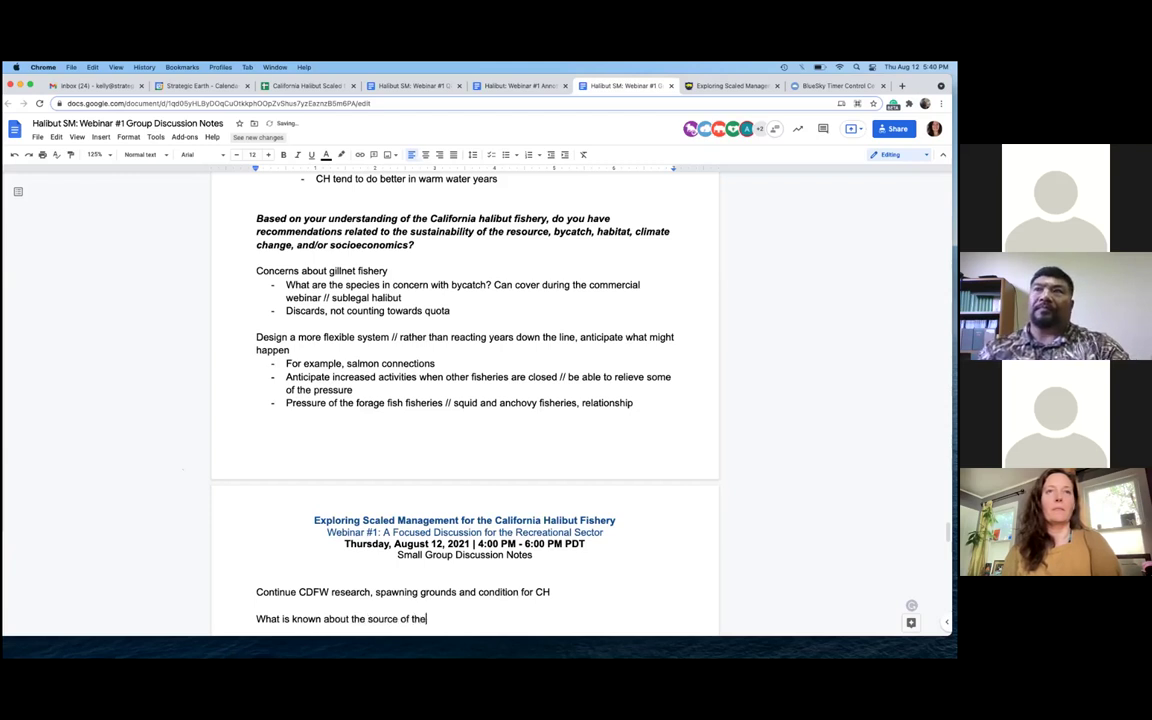
text(northern soc)
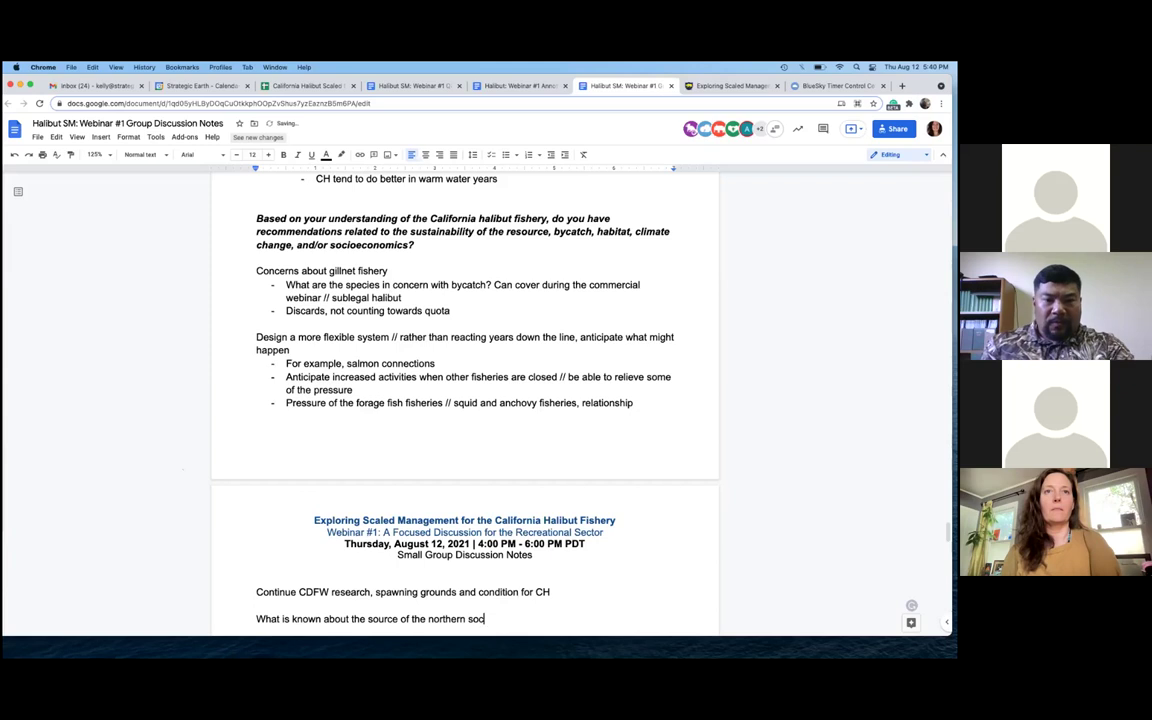
key(BackSpace)
key(BackSpace)
text(tocks)
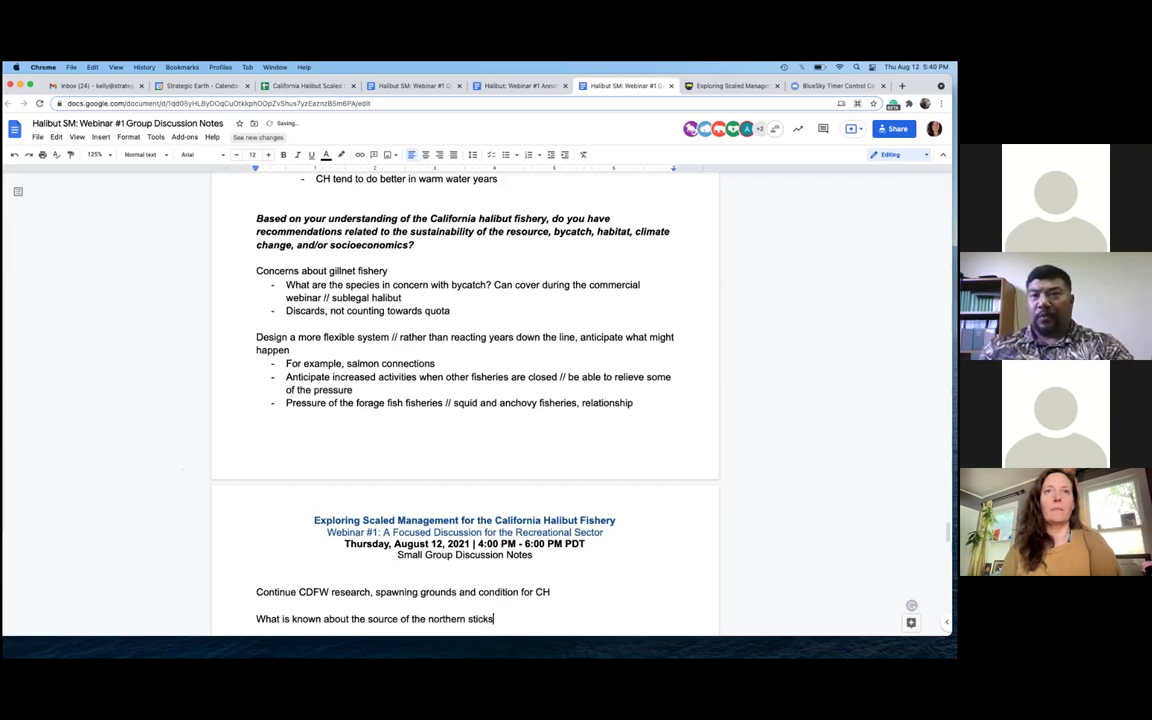
key(BackSpace)
key(BackSpace)
text(ok)
key(BackSpace)
text(cks? Unclear at t)
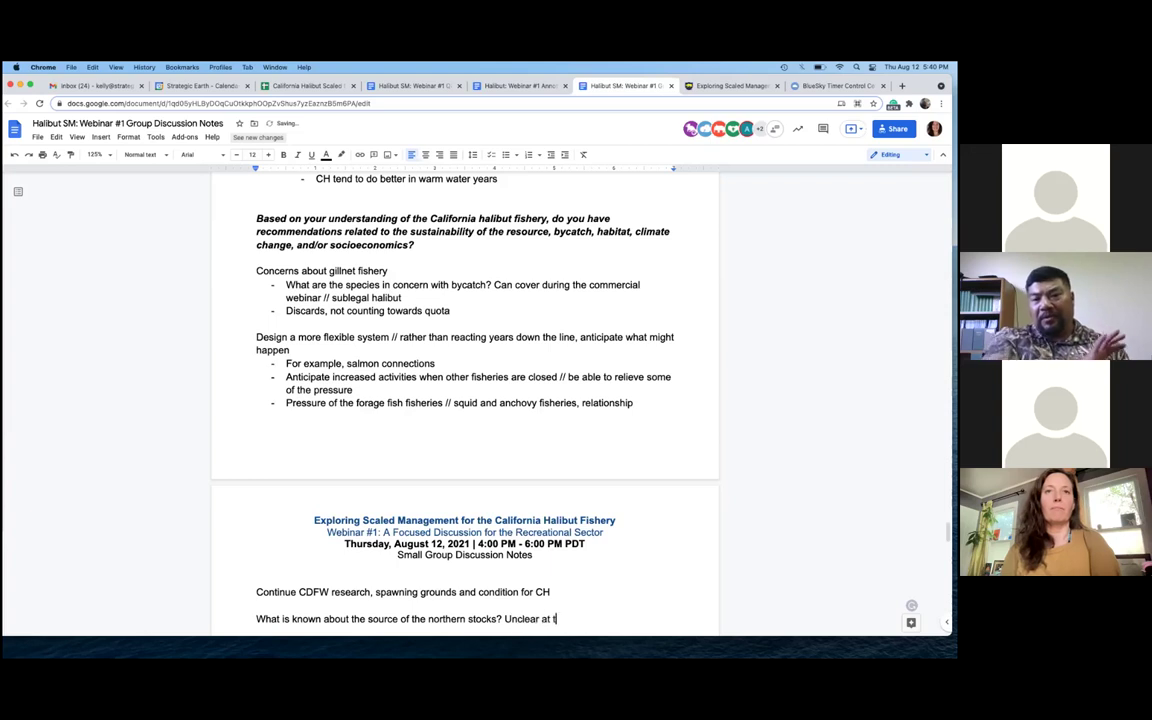
text(his time // )
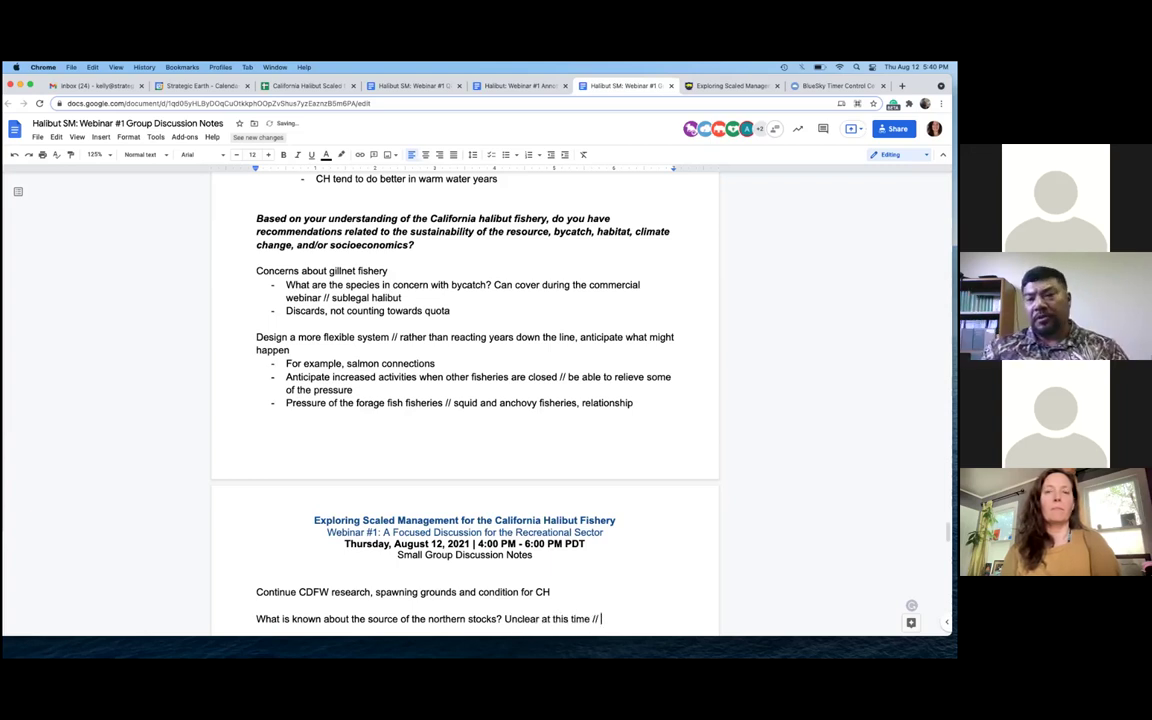
text(could be )
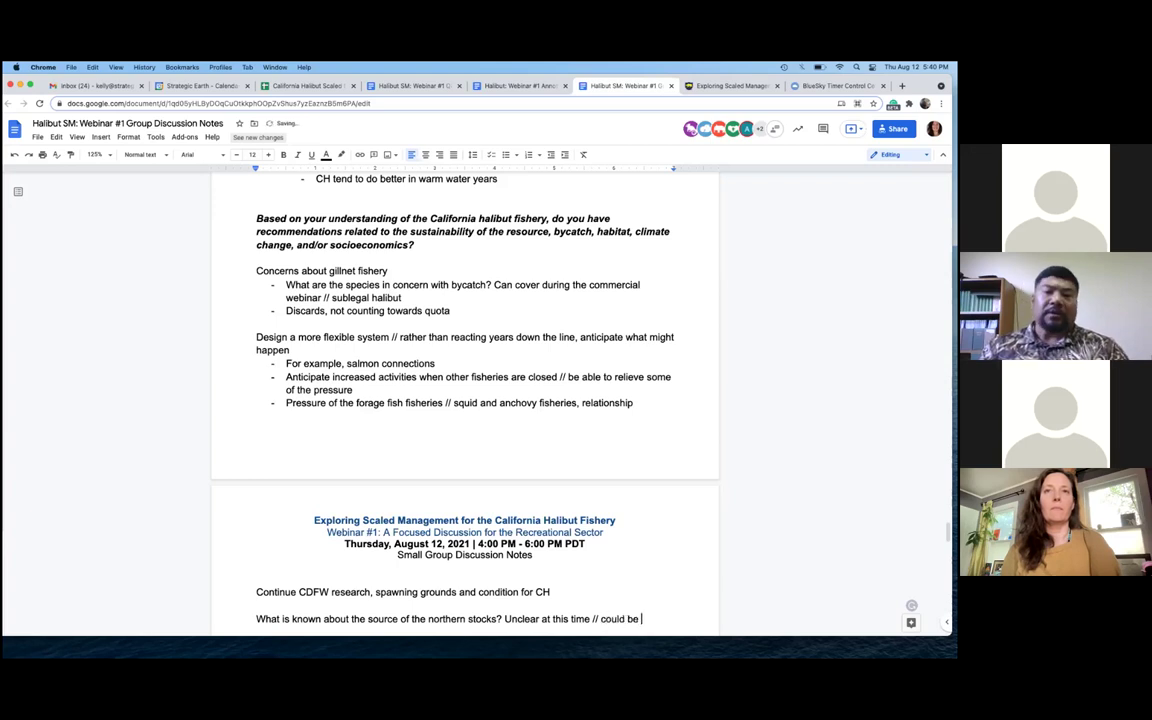
text(norther)
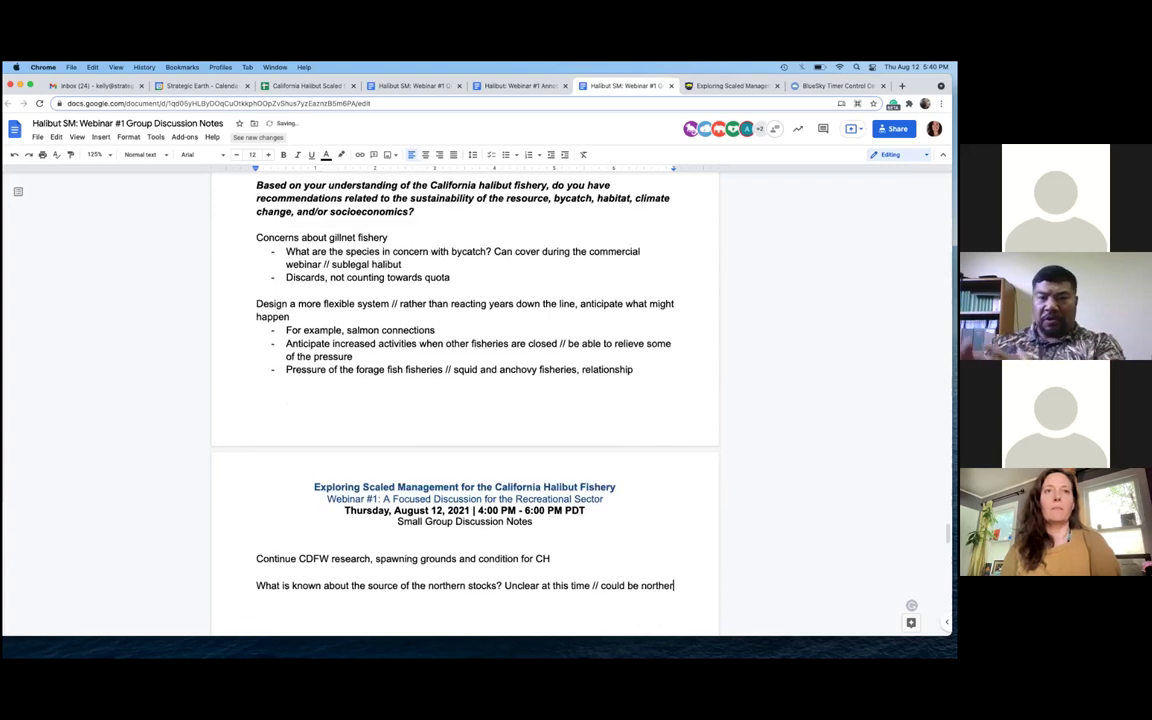